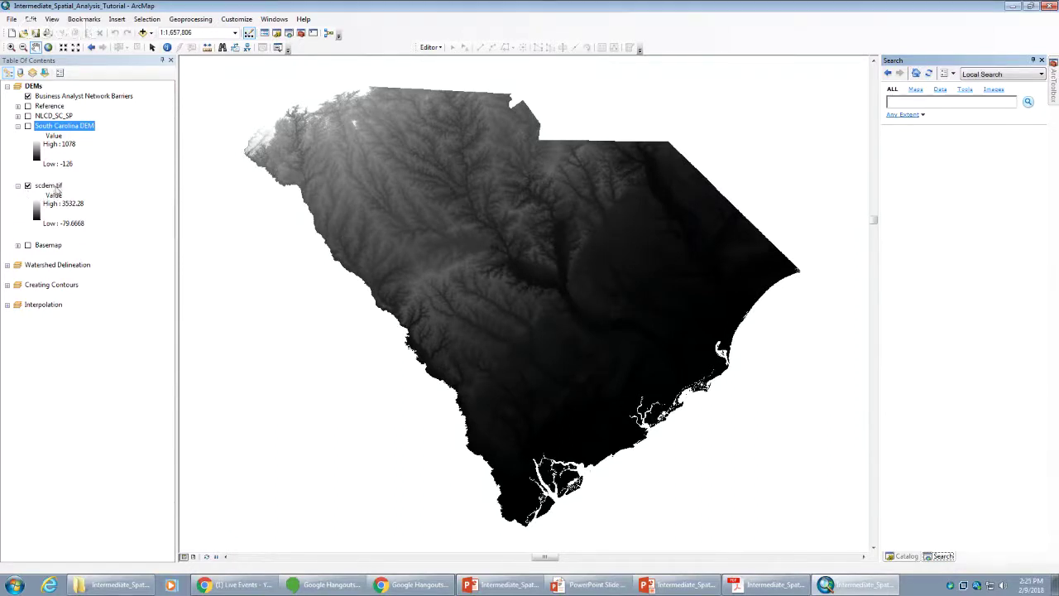
- Apply a green-to-brown-to-pale-yellow color ramp to the stretched symbology of the scdem.tif layer
{"action": "right_click", "coordinate": [59, 187]}
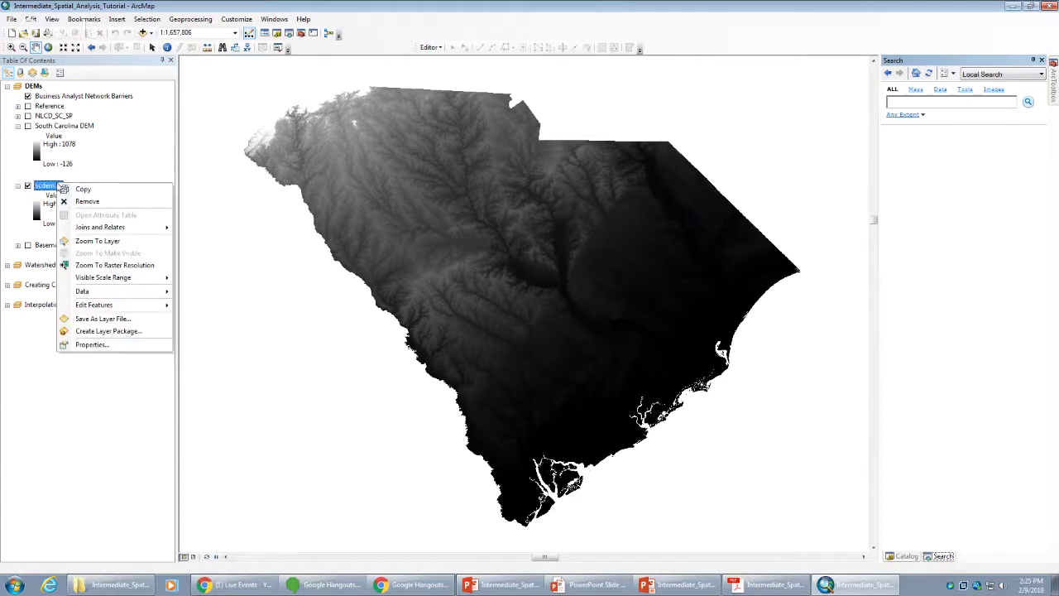
{"action": "left_click", "coordinate": [87, 344]}
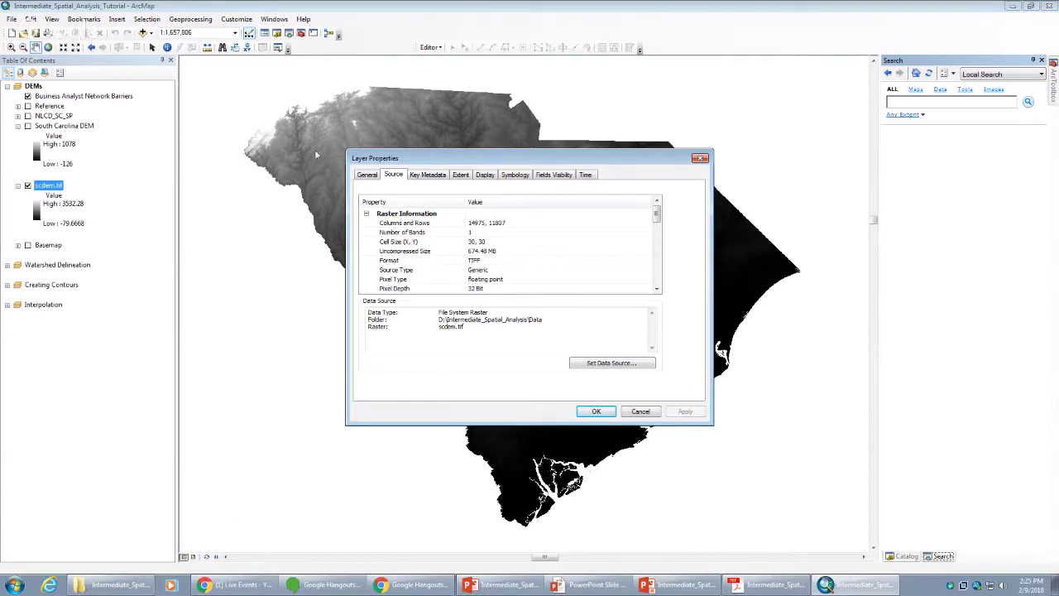
{"action": "left_click", "coordinate": [520, 176]}
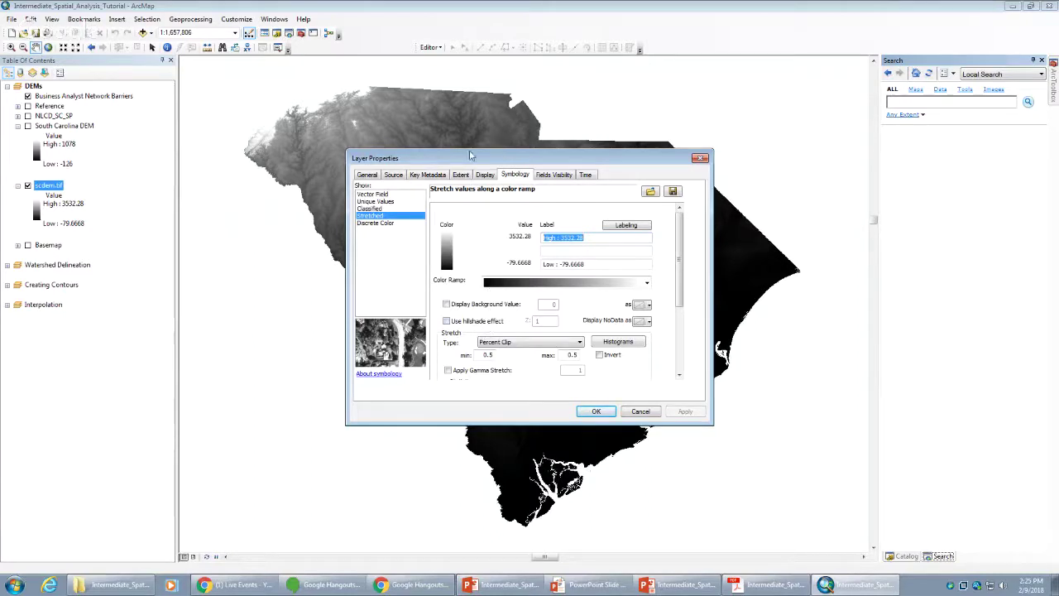
{"action": "left_click_drag", "start_coordinate": [469, 156], "coordinate": [469, 183]}
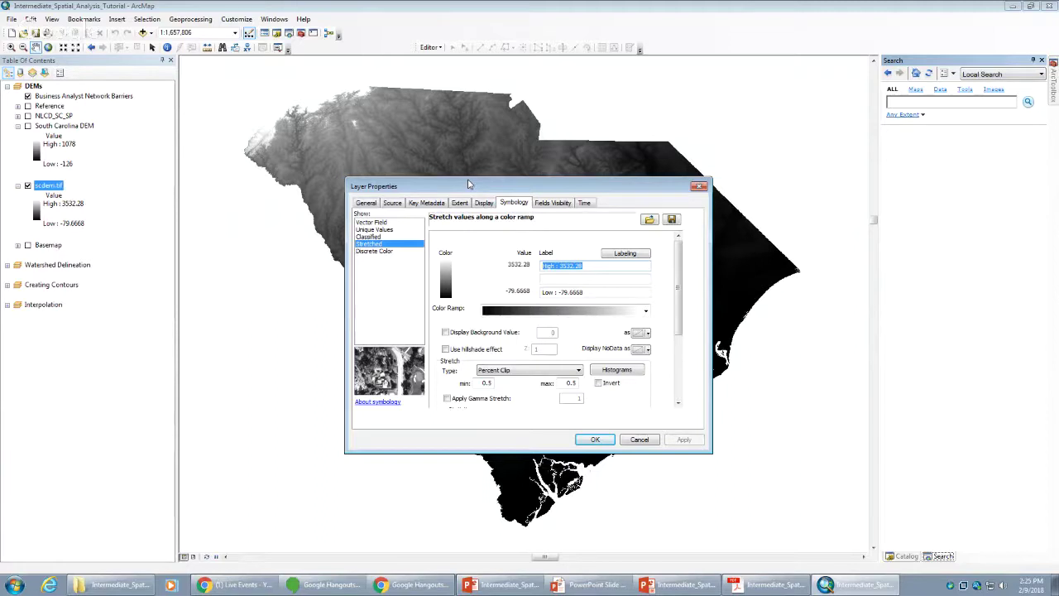
{"action": "left_click", "coordinate": [645, 310]}
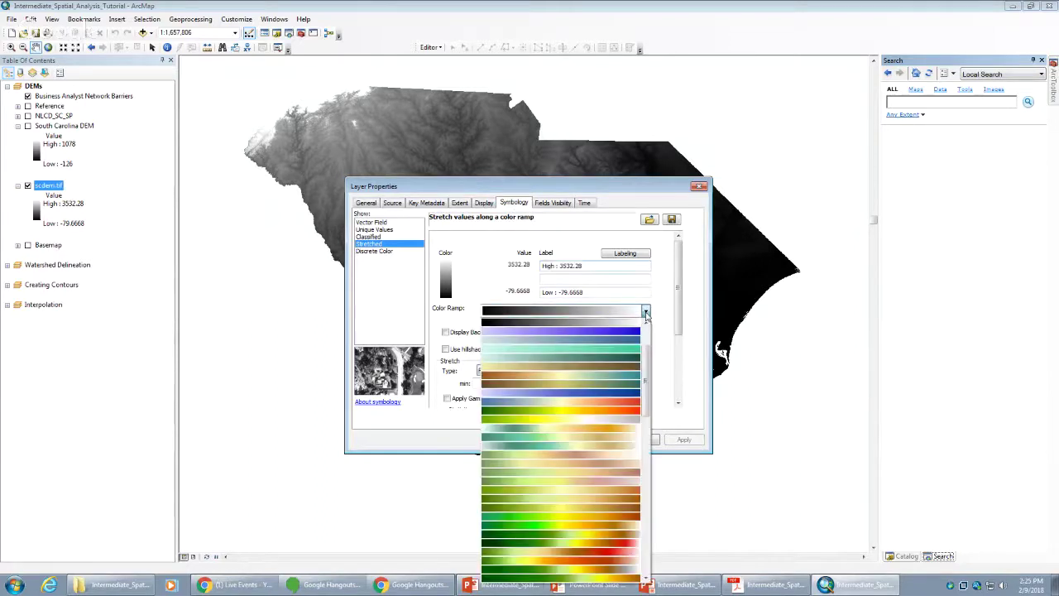
{"action": "left_click_drag", "start_coordinate": [644, 364], "coordinate": [645, 459]}
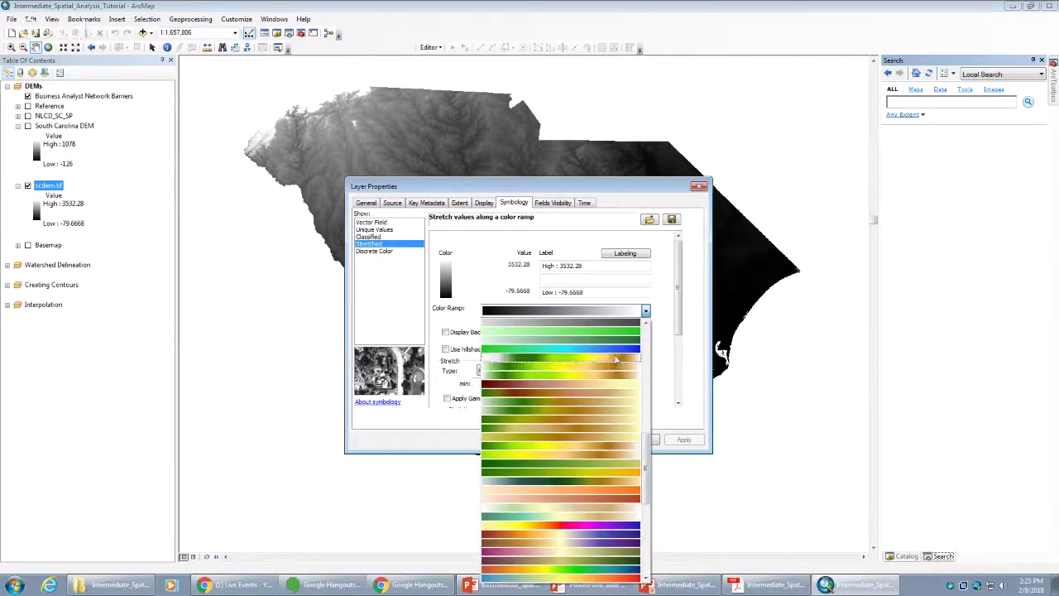
{"action": "left_click", "coordinate": [589, 404]}
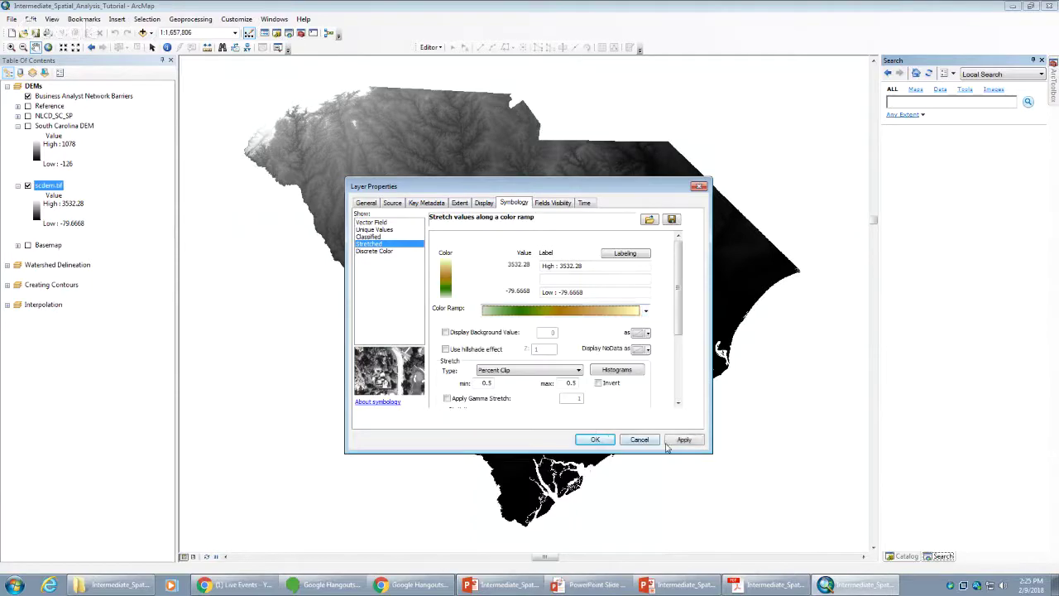
{"action": "left_click", "coordinate": [675, 442]}
{"action": "left_click_drag", "start_coordinate": [536, 192], "coordinate": [546, 135]}
- Display scdem.tif as Classified with five Natural Breaks (Jenks) classes and review its classification histogram and break values
{"action": "left_click", "coordinate": [417, 231]}
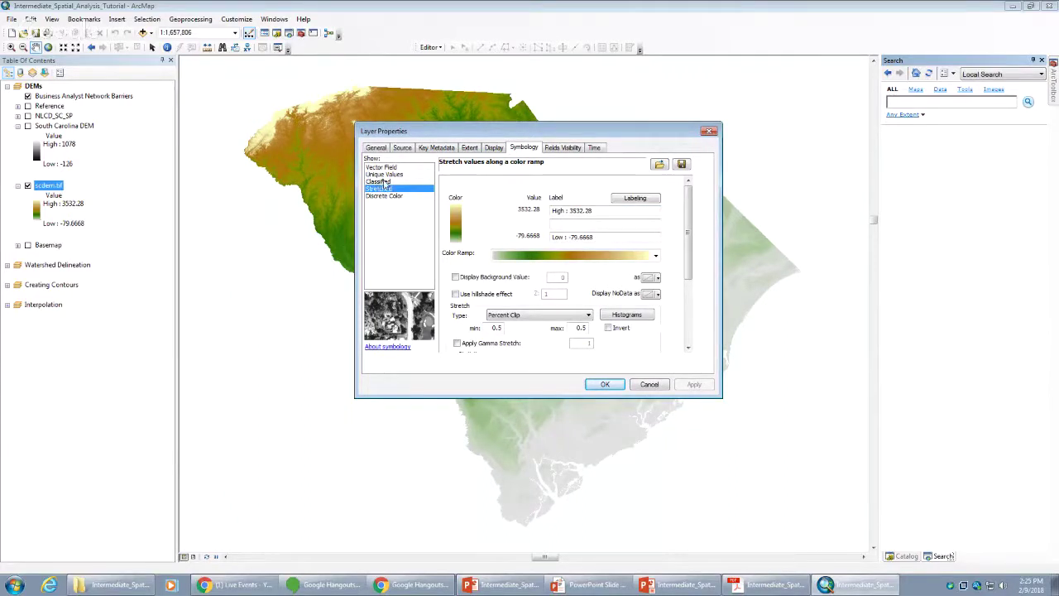
{"action": "left_click", "coordinate": [384, 183]}
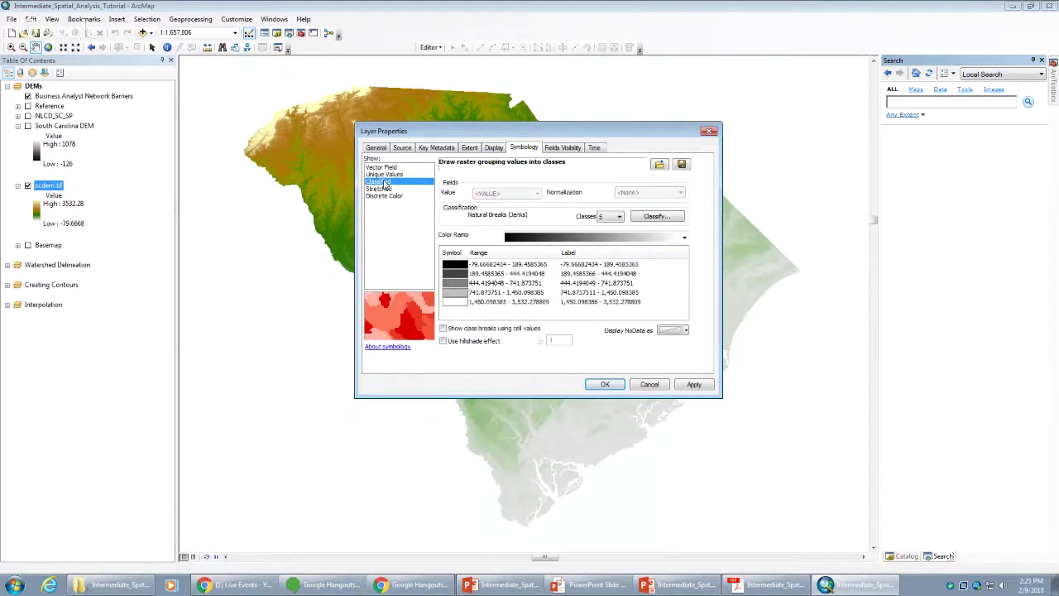
{"action": "left_click", "coordinate": [696, 383]}
{"action": "left_click_drag", "start_coordinate": [509, 131], "coordinate": [695, 224]}
{"action": "left_click", "coordinate": [828, 291]}
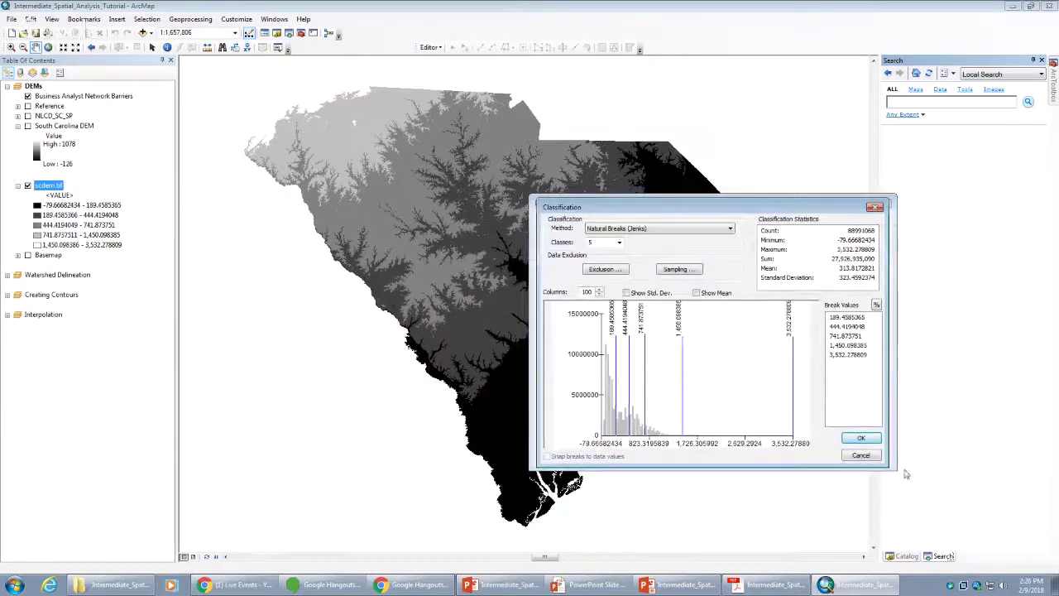
{"action": "left_click", "coordinate": [860, 439]}
- Preview the Unique Values, Discrete Color and Vector Field symbology options for scdem.tif, declining to compute unique values
{"action": "left_click", "coordinate": [558, 246]}
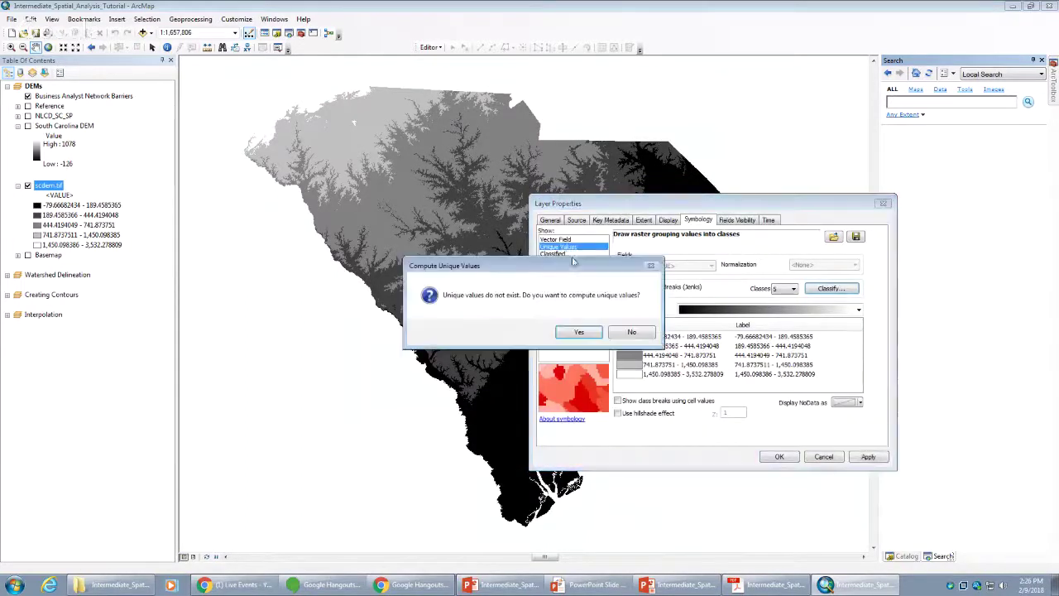
{"action": "left_click", "coordinate": [632, 333]}
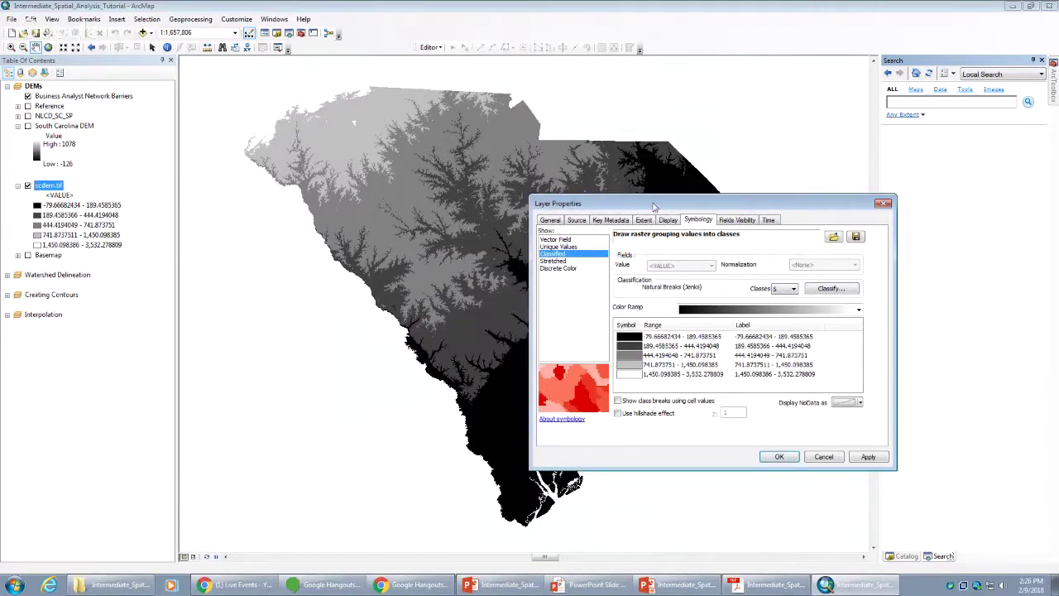
{"action": "left_click_drag", "start_coordinate": [653, 207], "coordinate": [566, 139]}
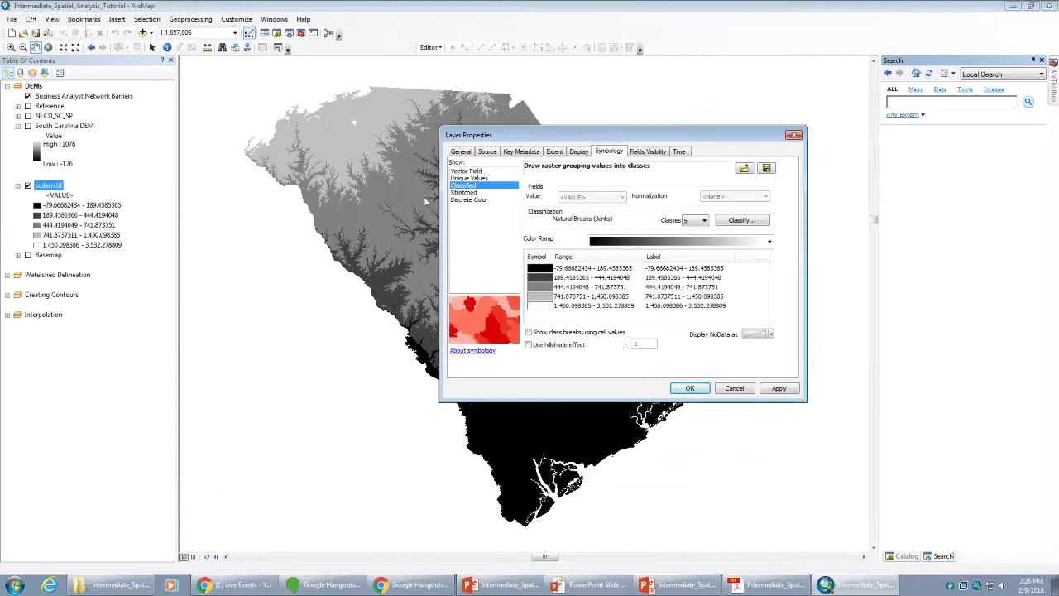
{"action": "left_click", "coordinate": [483, 203]}
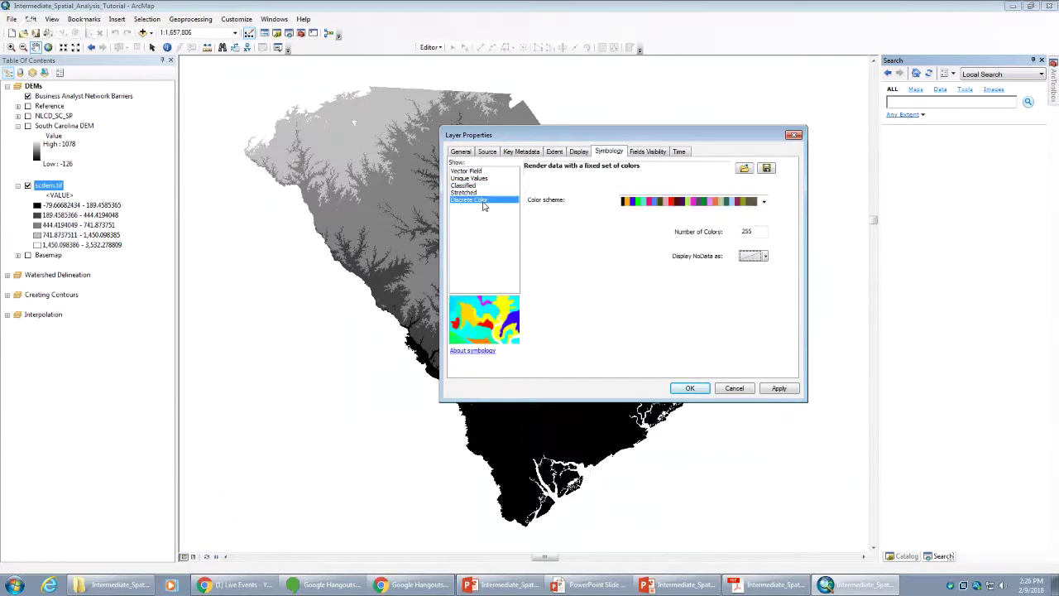
{"action": "left_click", "coordinate": [484, 171]}
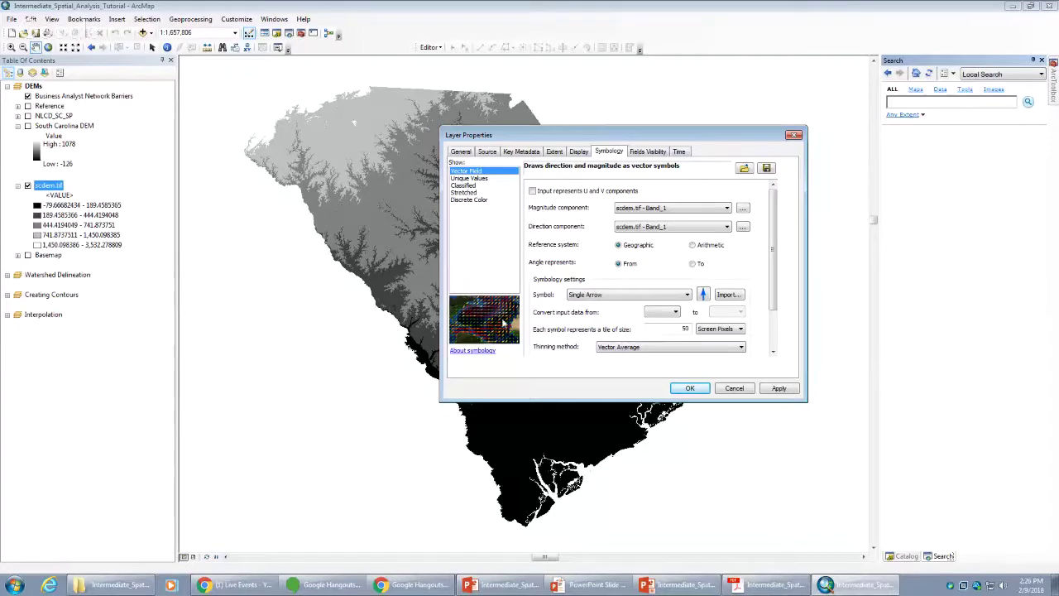
- Return scdem.tif to the Stretched symbology with the green-brown color ramp and accept the layer properties
{"action": "left_click", "coordinate": [484, 192]}
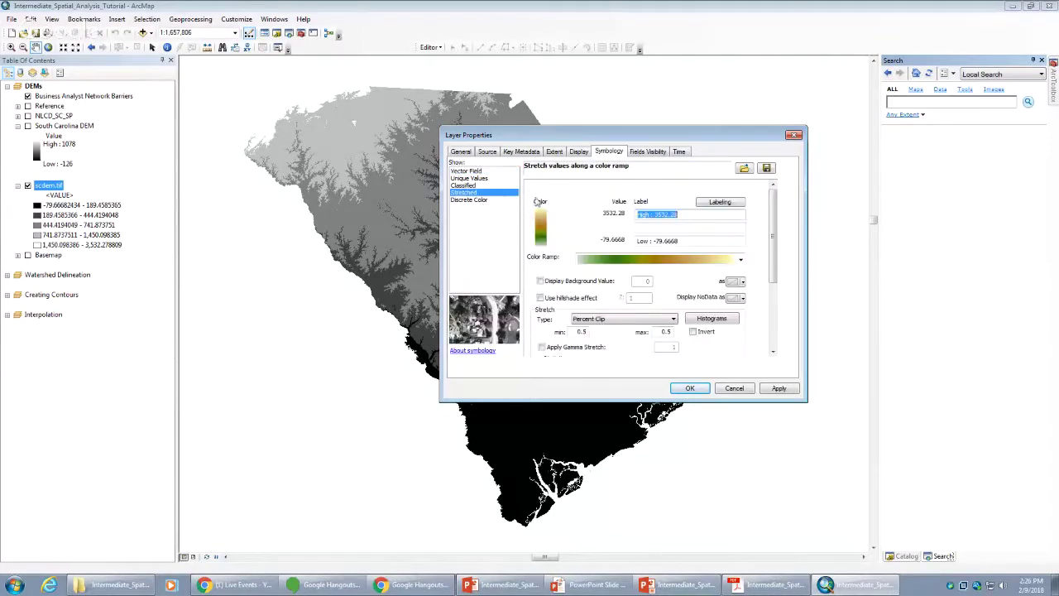
{"action": "left_click", "coordinate": [505, 200]}
{"action": "left_click", "coordinate": [491, 193]}
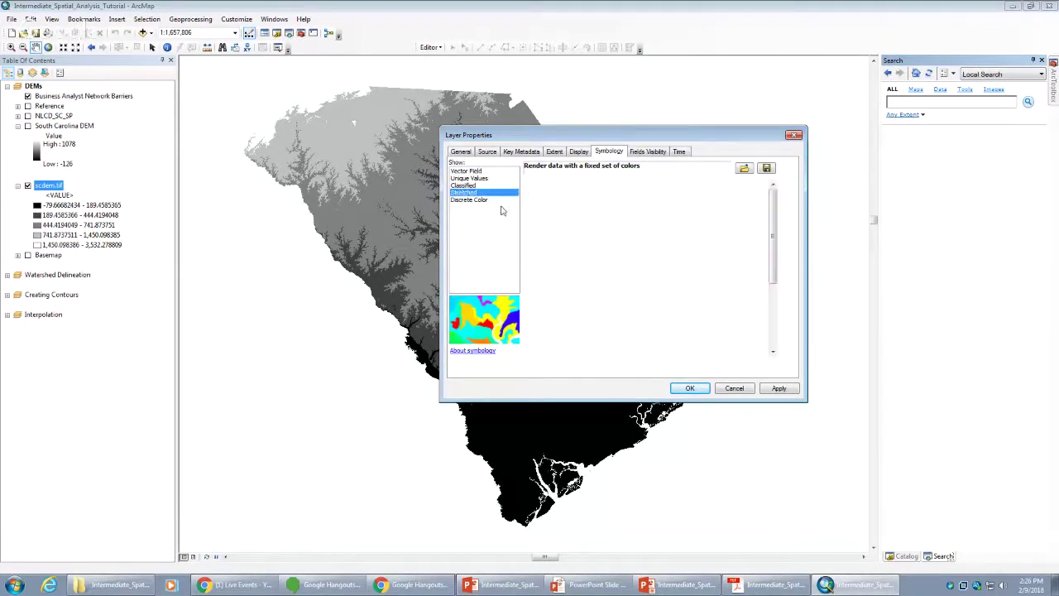
{"action": "left_click", "coordinate": [690, 388]}
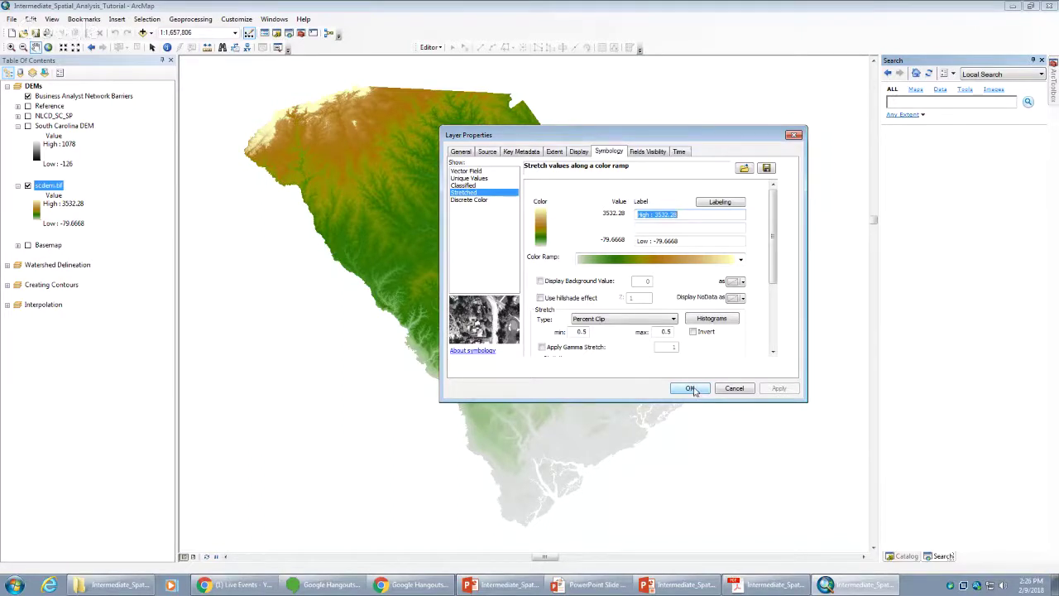
{"action": "left_click", "coordinate": [692, 388]}
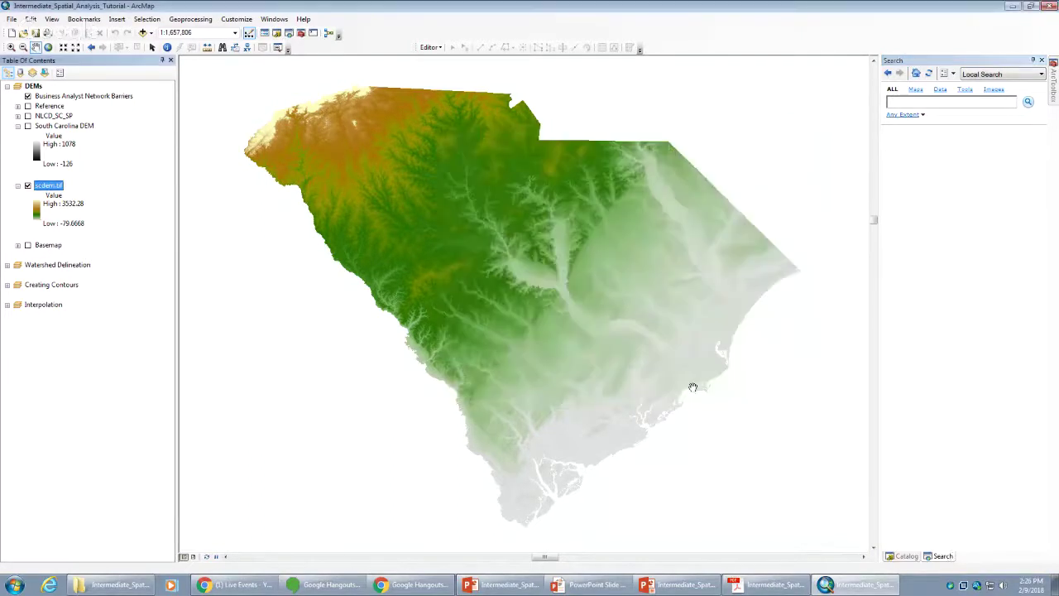
- Open the attribute table of the South Carolina DEM layer and enlarge it to show more rows
{"action": "right_click", "coordinate": [76, 126]}
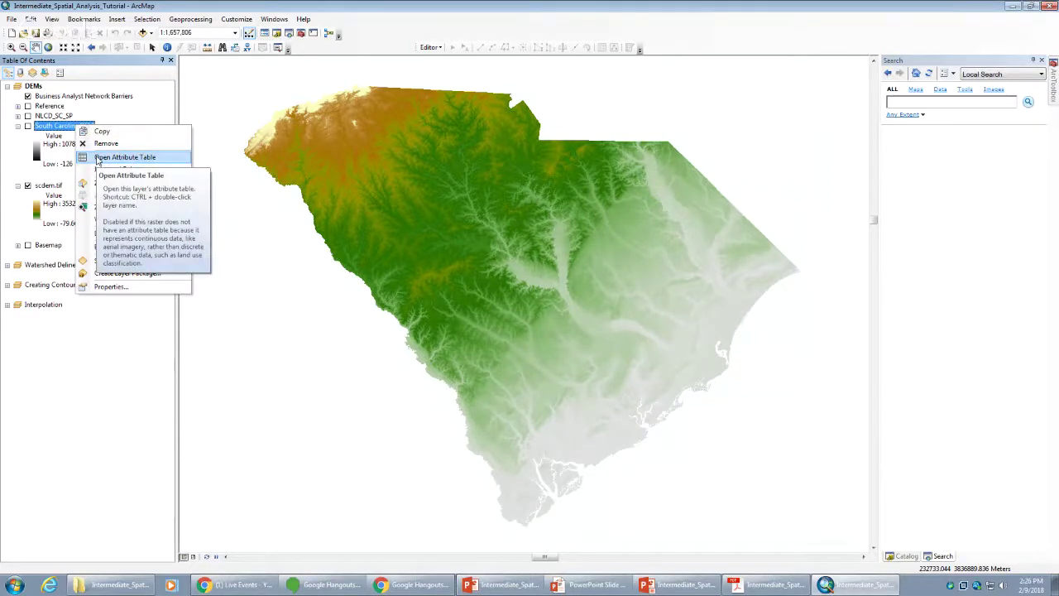
{"action": "left_click", "coordinate": [125, 157]}
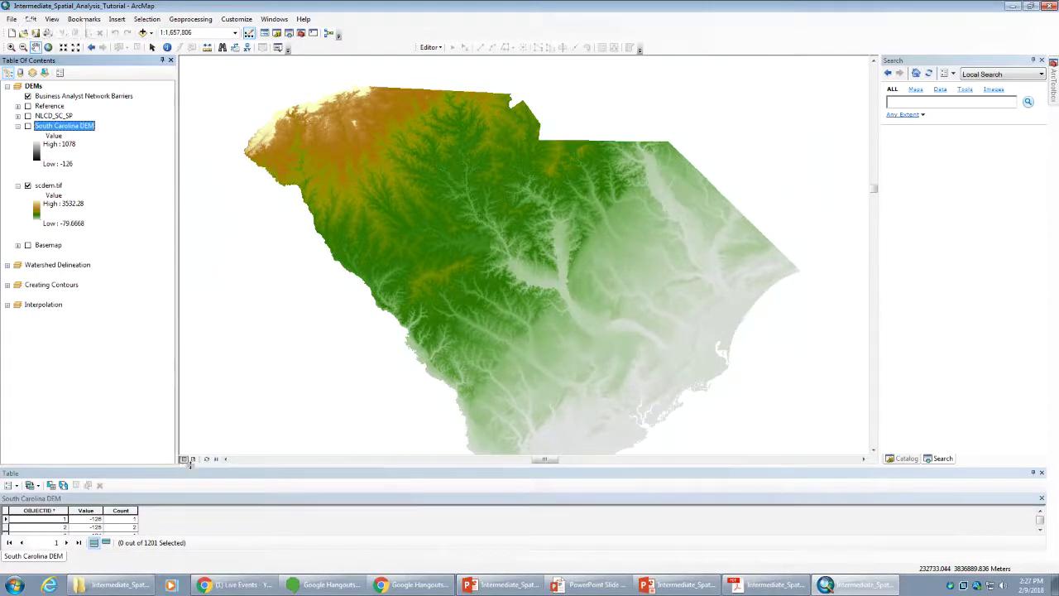
{"action": "left_click_drag", "start_coordinate": [188, 465], "coordinate": [178, 313]}
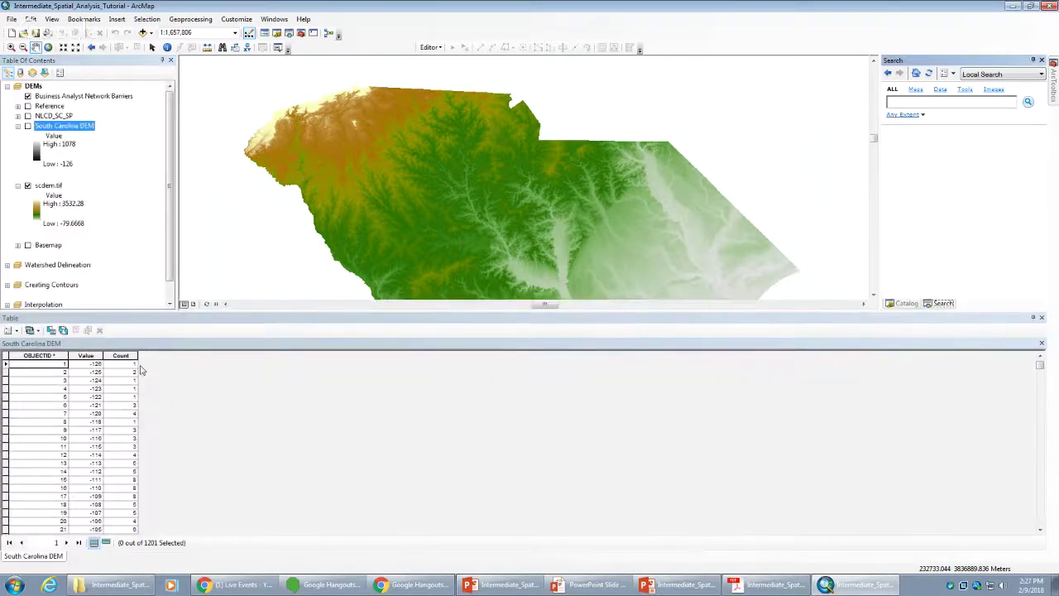
- Turn on the South Carolina DEM layer and show the whole state in the map at 1:4,000,000
{"action": "scroll", "coordinate": [390, 231], "scroll_direction": "up", "scroll_amount": 3}
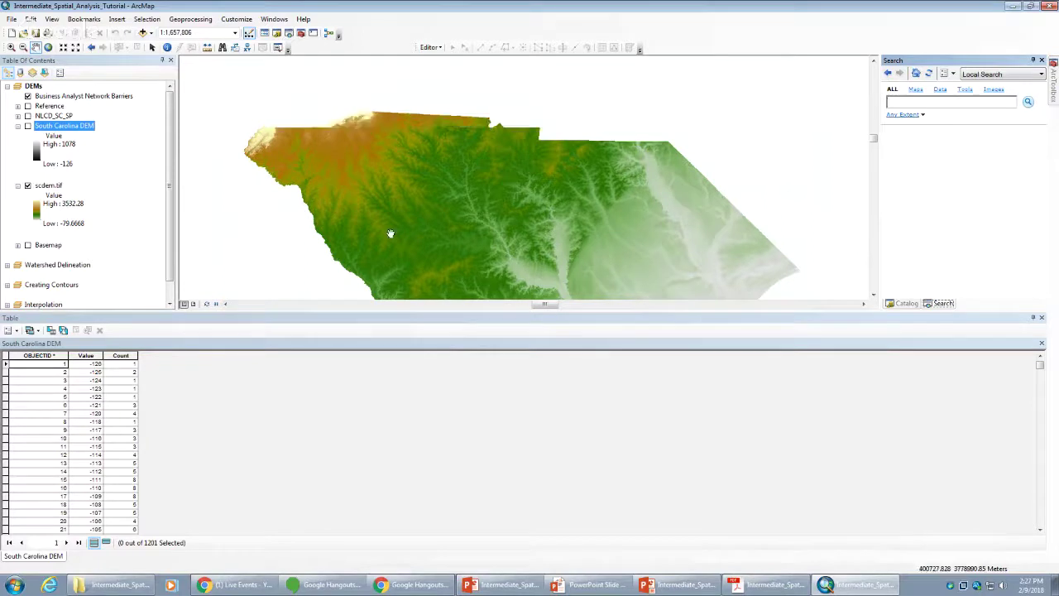
{"action": "left_click", "coordinate": [27, 126]}
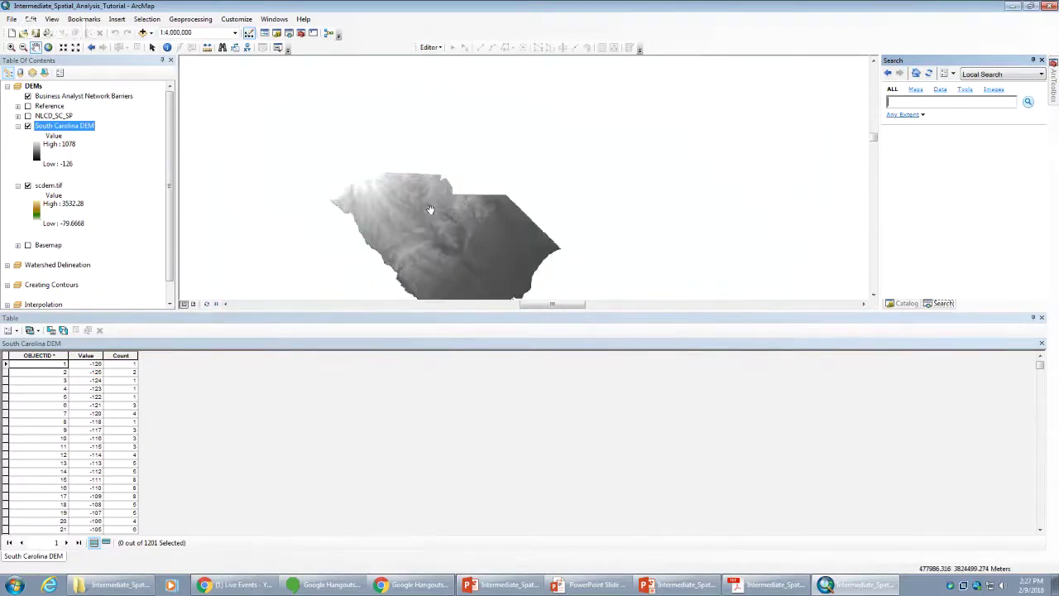
{"action": "left_click_drag", "start_coordinate": [484, 253], "coordinate": [463, 158]}
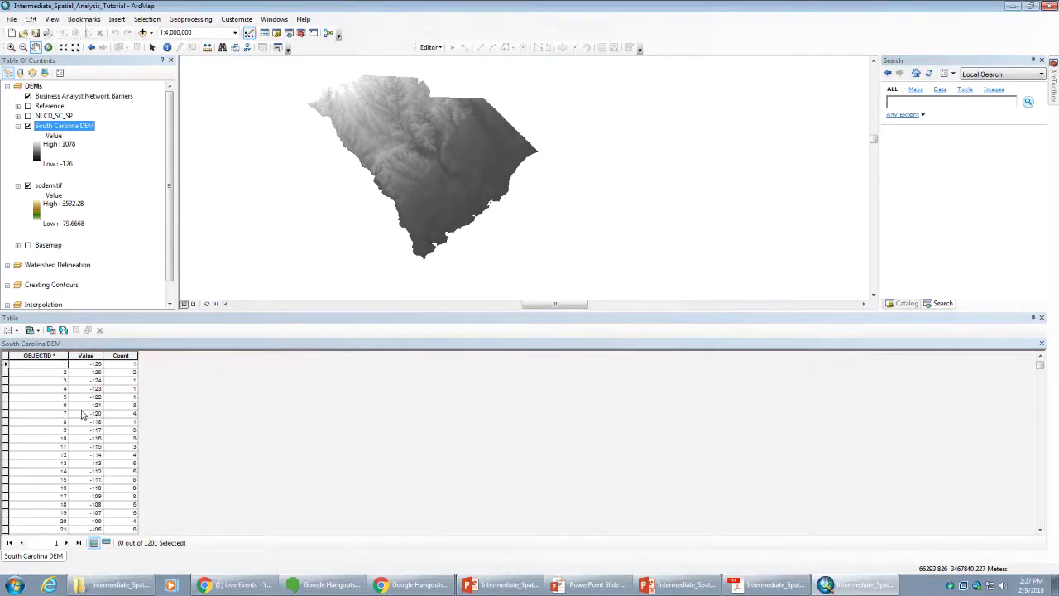
- Examine the Value and Count columns of the South Carolina DEM table, from the negative elevations to the positive ones
{"action": "scroll", "coordinate": [83, 414], "scroll_direction": "down", "scroll_amount": 8}
{"action": "scroll", "coordinate": [82, 414], "scroll_direction": "up", "scroll_amount": 6}
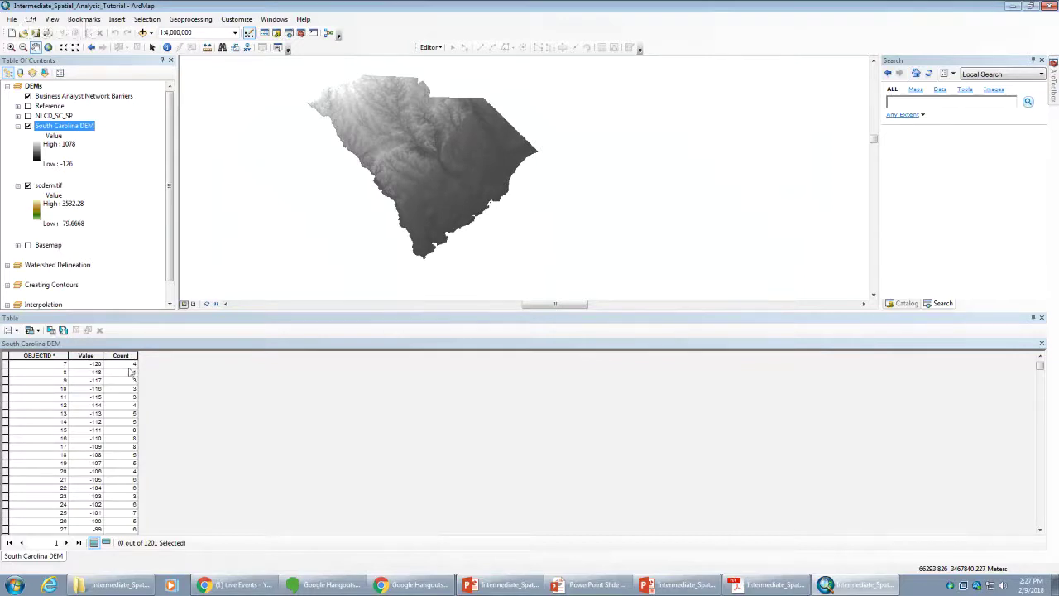
{"action": "scroll", "coordinate": [130, 373], "scroll_direction": "up", "scroll_amount": 2}
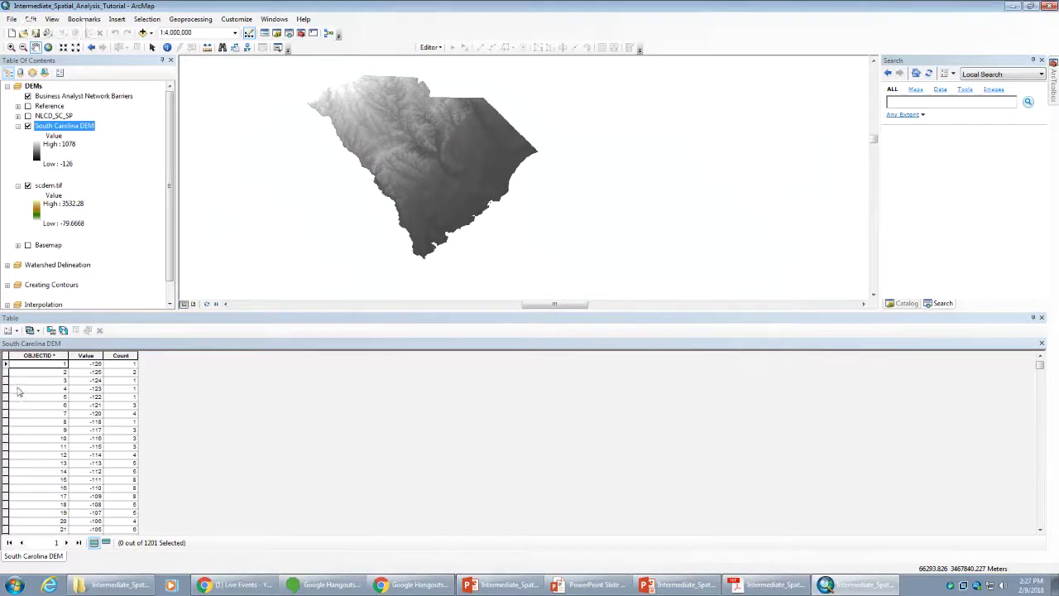
{"action": "scroll", "coordinate": [4, 393], "scroll_direction": "down", "scroll_amount": 20}
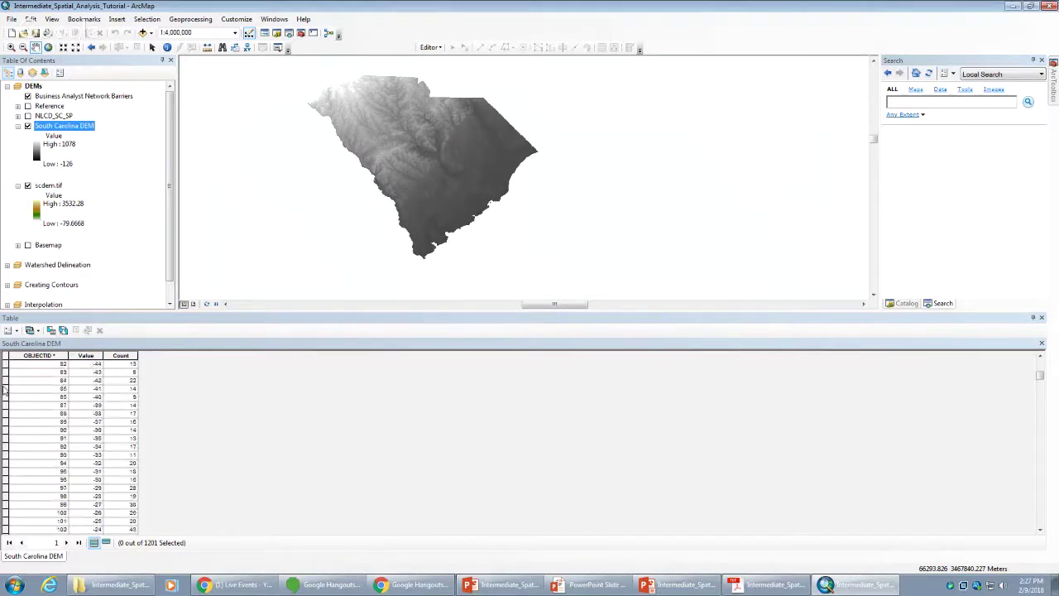
{"action": "scroll", "coordinate": [4, 390], "scroll_direction": "up", "scroll_amount": 7}
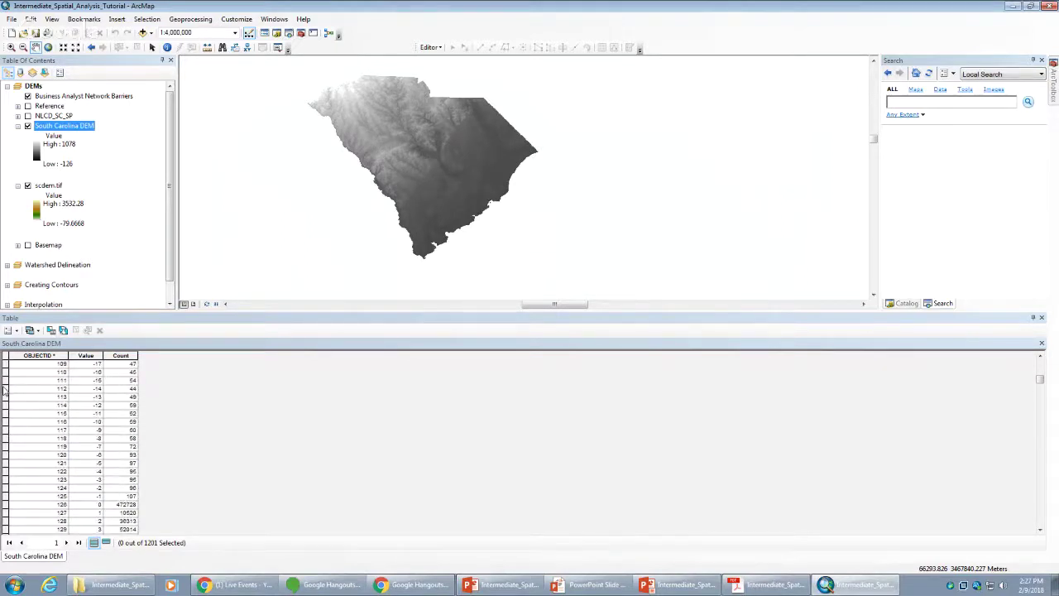
{"action": "scroll", "coordinate": [14, 414], "scroll_direction": "down", "scroll_amount": 3}
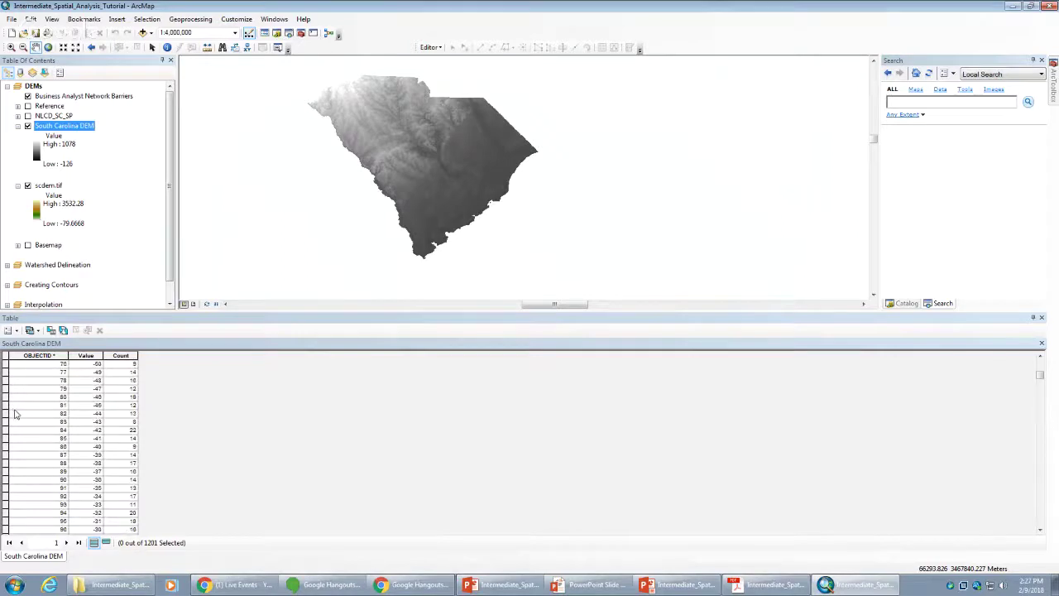
{"action": "scroll", "coordinate": [54, 391], "scroll_direction": "up", "scroll_amount": 4}
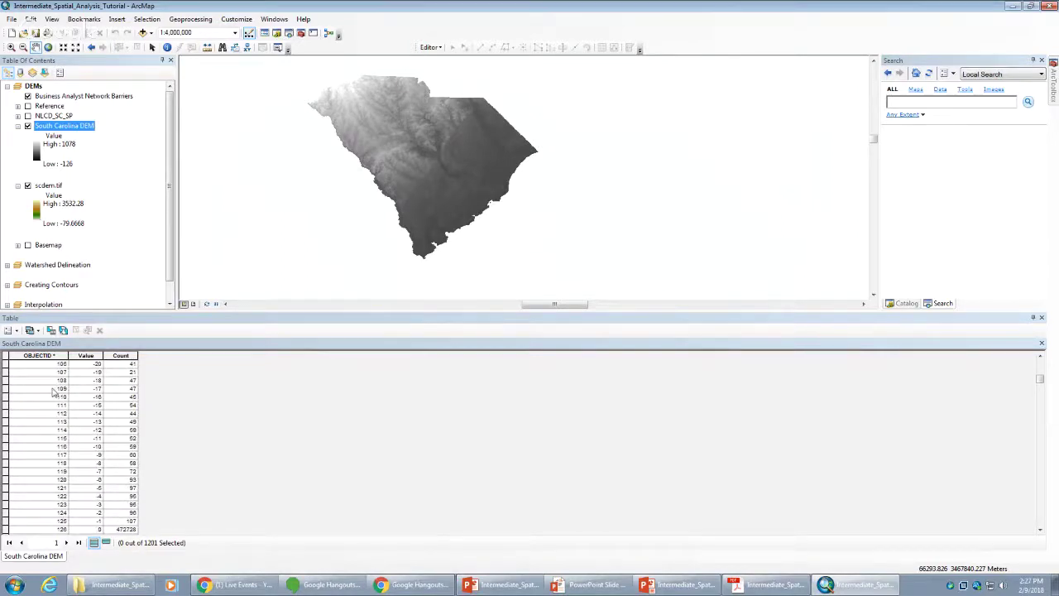
{"action": "scroll", "coordinate": [54, 390], "scroll_direction": "down", "scroll_amount": 13}
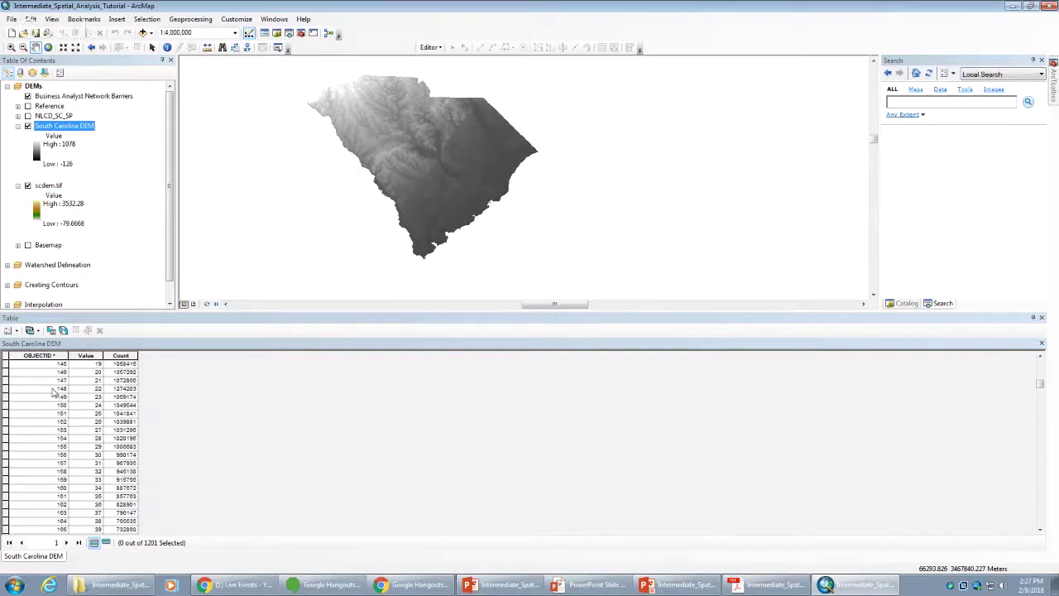
- Select the records with values 25, 26, 28, 29, 31 and 32 one at a time to highlight their cells on the map
{"action": "left_click", "coordinate": [5, 413]}
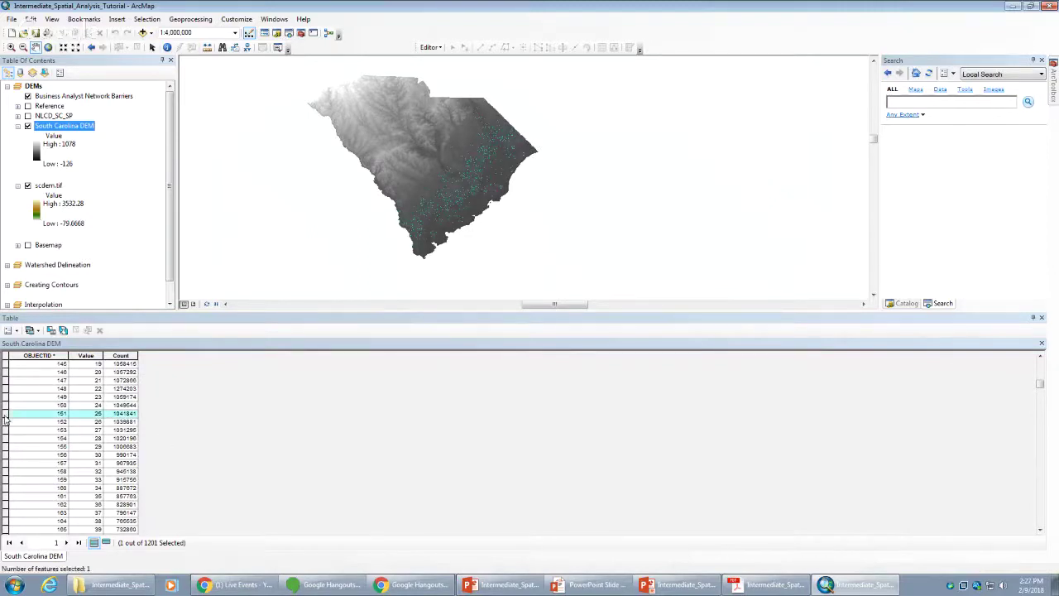
{"action": "left_click", "coordinate": [5, 422]}
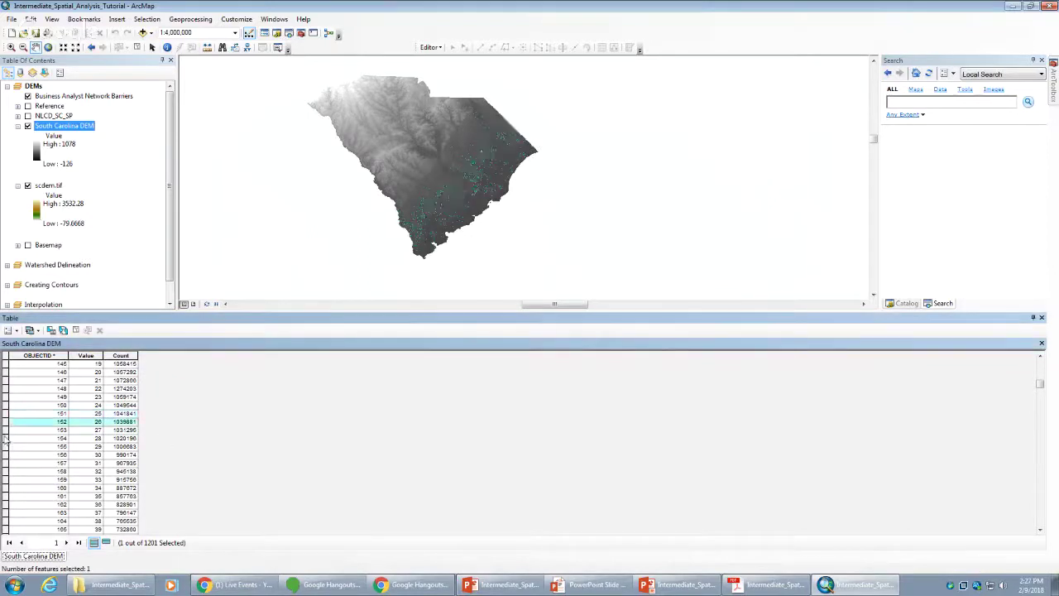
{"action": "left_click", "coordinate": [5, 438]}
{"action": "left_click", "coordinate": [5, 446]}
{"action": "left_click", "coordinate": [5, 463]}
{"action": "left_click", "coordinate": [5, 471]}
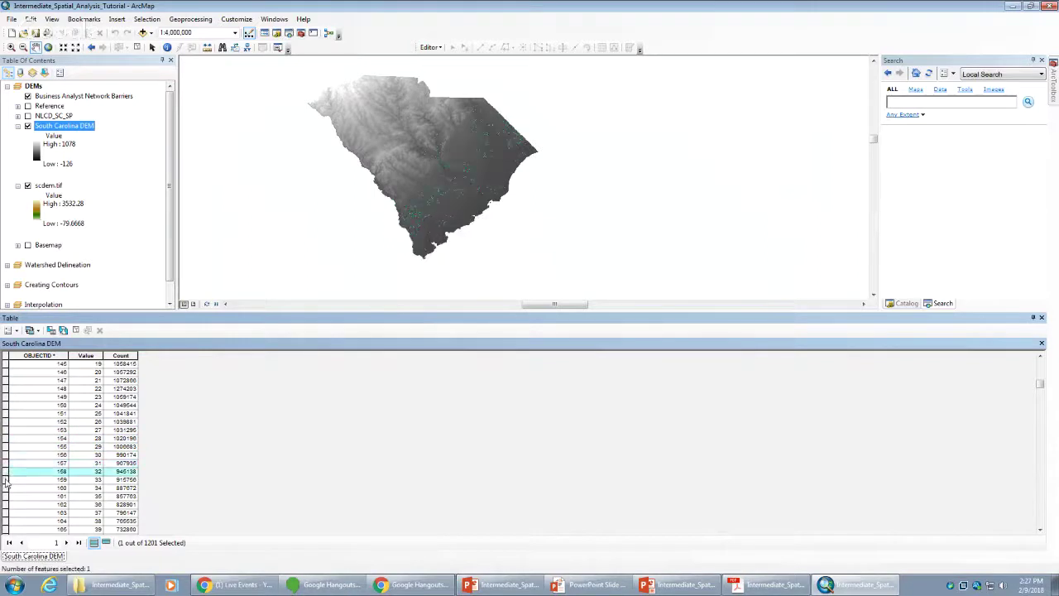
- Select the records with values 34, 1061, 1064 and 1057 one at a time to highlight their cells on the map
{"action": "left_click", "coordinate": [5, 487]}
{"action": "scroll", "coordinate": [5, 487], "scroll_direction": "down", "scroll_amount": 4}
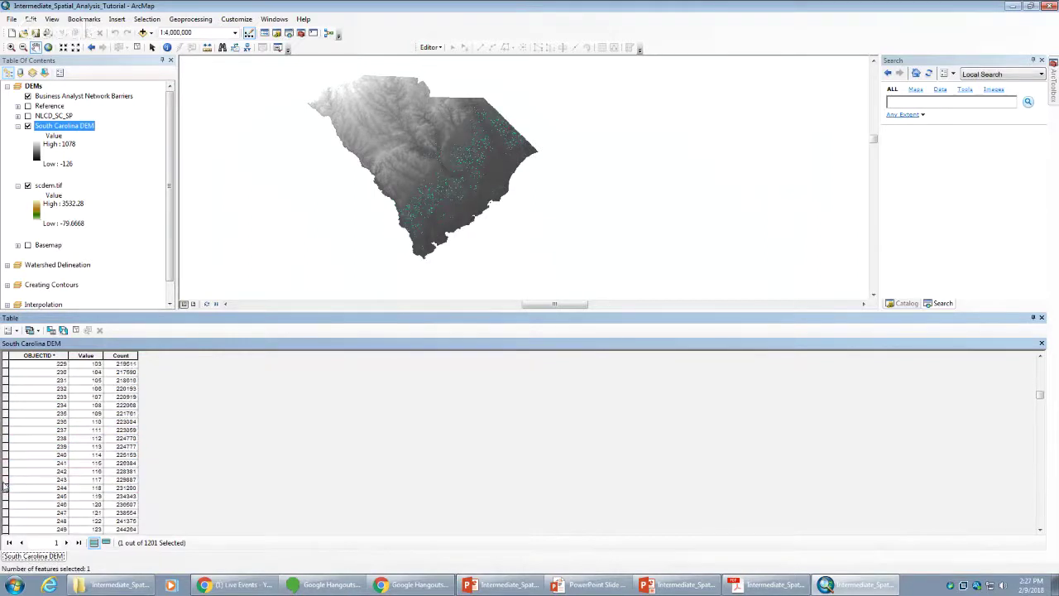
{"action": "scroll", "coordinate": [1044, 401], "scroll_direction": "down", "scroll_amount": 1}
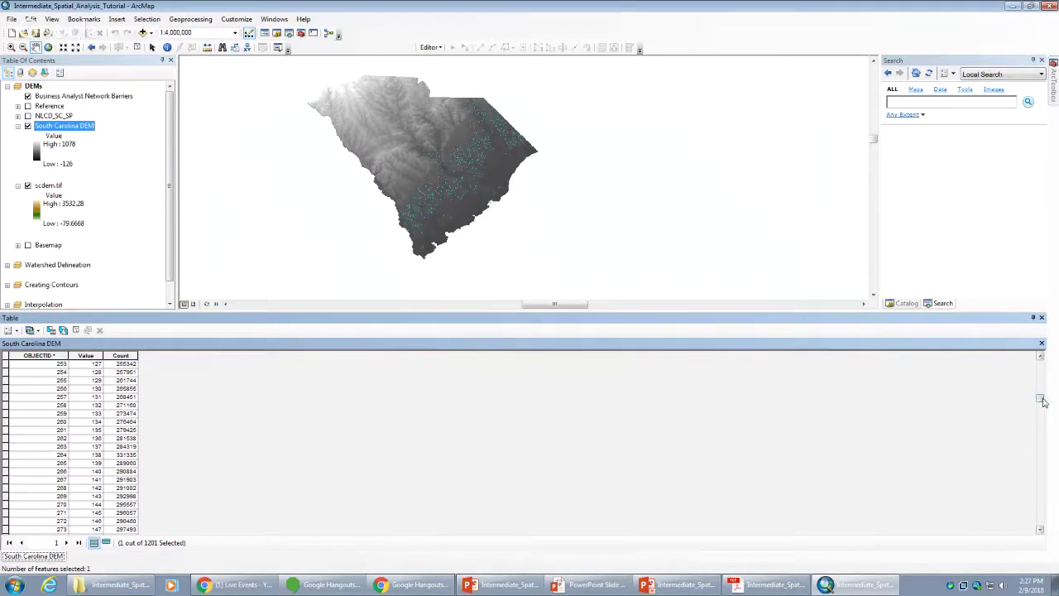
{"action": "left_click_drag", "start_coordinate": [1044, 402], "coordinate": [1044, 524]}
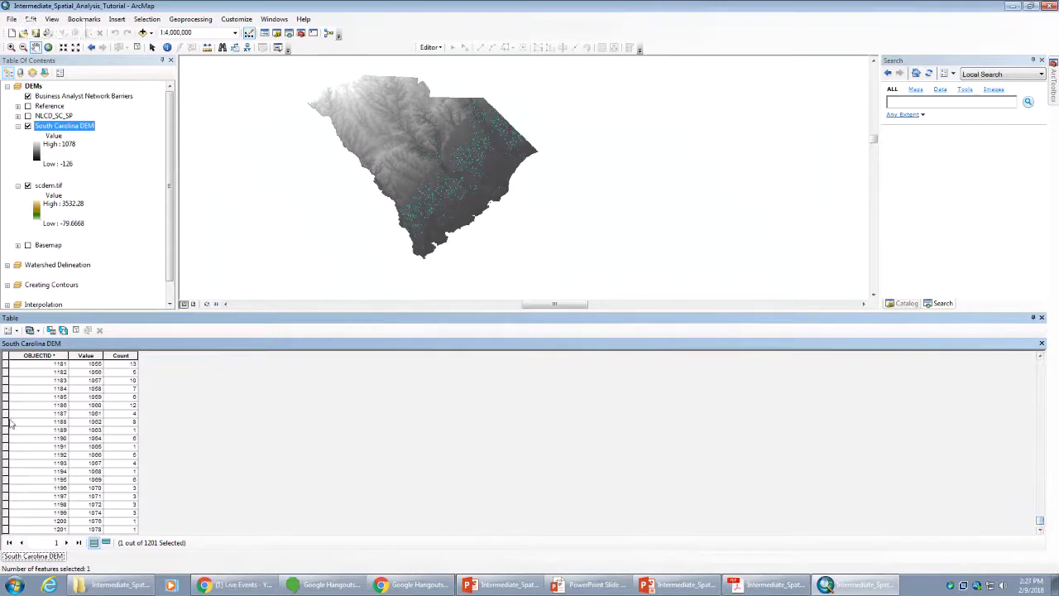
{"action": "left_click", "coordinate": [5, 413]}
{"action": "left_click", "coordinate": [4, 439]}
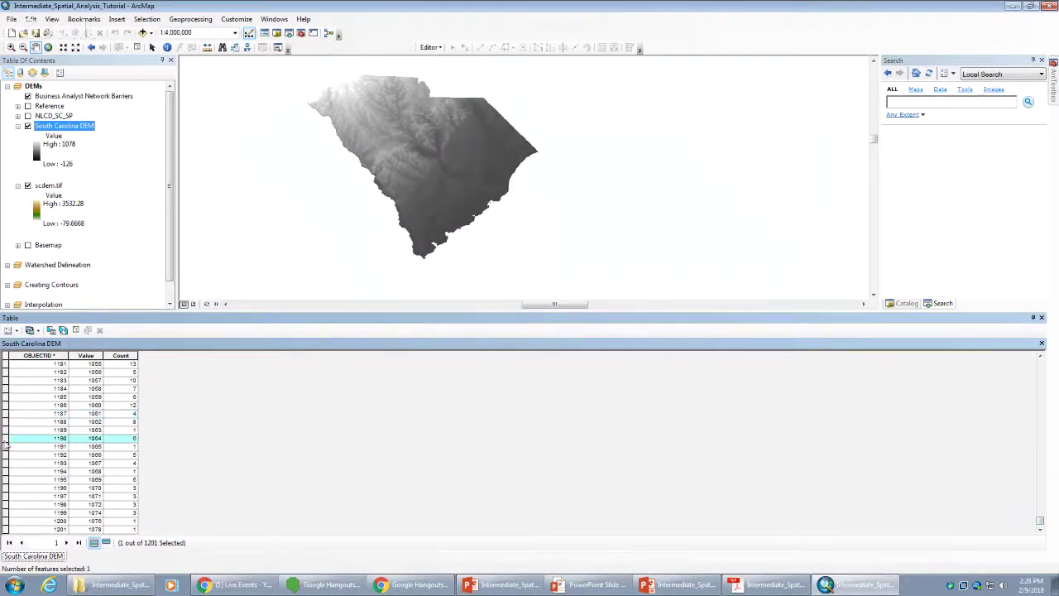
{"action": "left_click", "coordinate": [5, 379]}
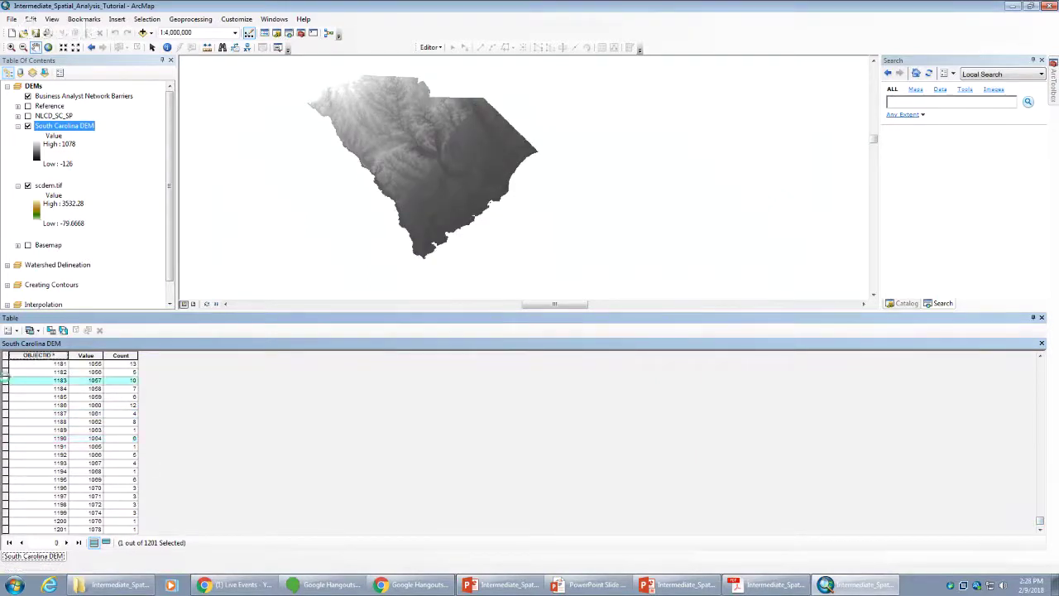
- Select the records with values 1038 and 988 one at a time, and clear the table selection
{"action": "key", "text": "Page_Down"}
{"action": "key", "text": "Page_Up"}
{"action": "key", "text": "Page_Up"}
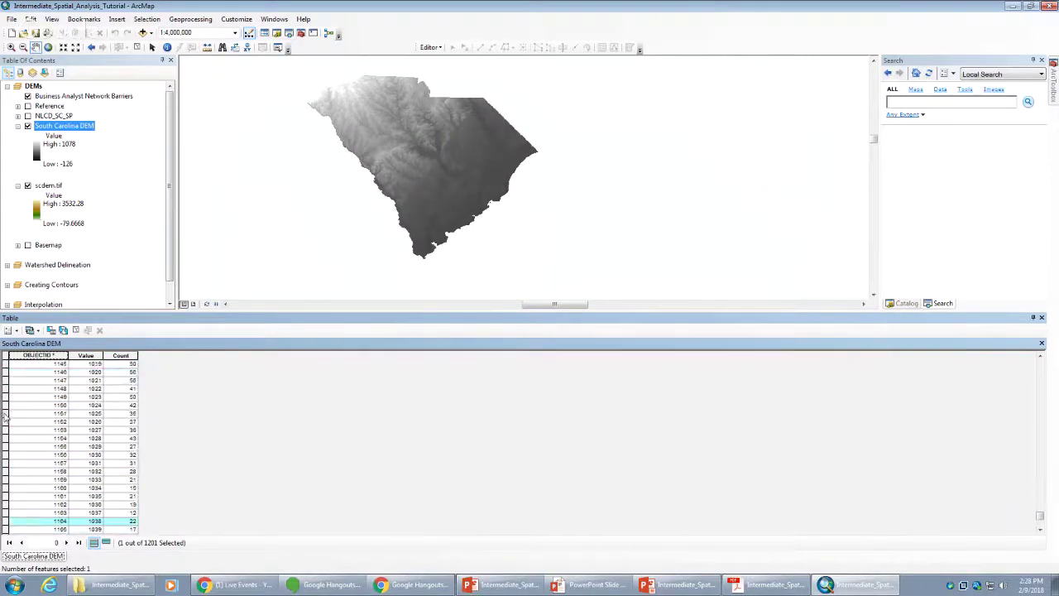
{"action": "scroll", "coordinate": [4, 418], "scroll_direction": "up", "scroll_amount": 12}
{"action": "left_click", "coordinate": [5, 404]}
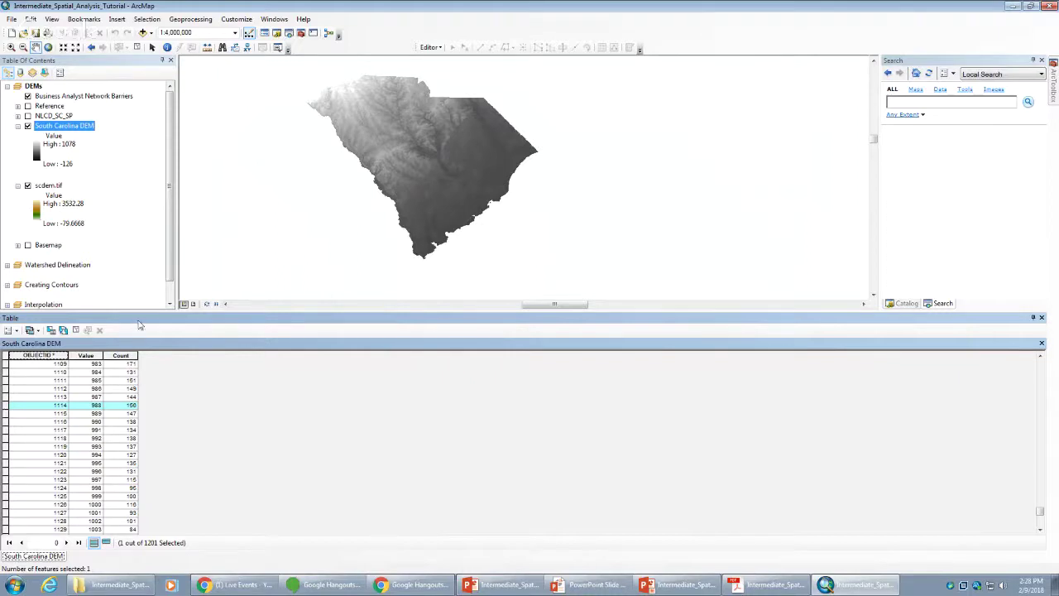
{"action": "left_click", "coordinate": [76, 330]}
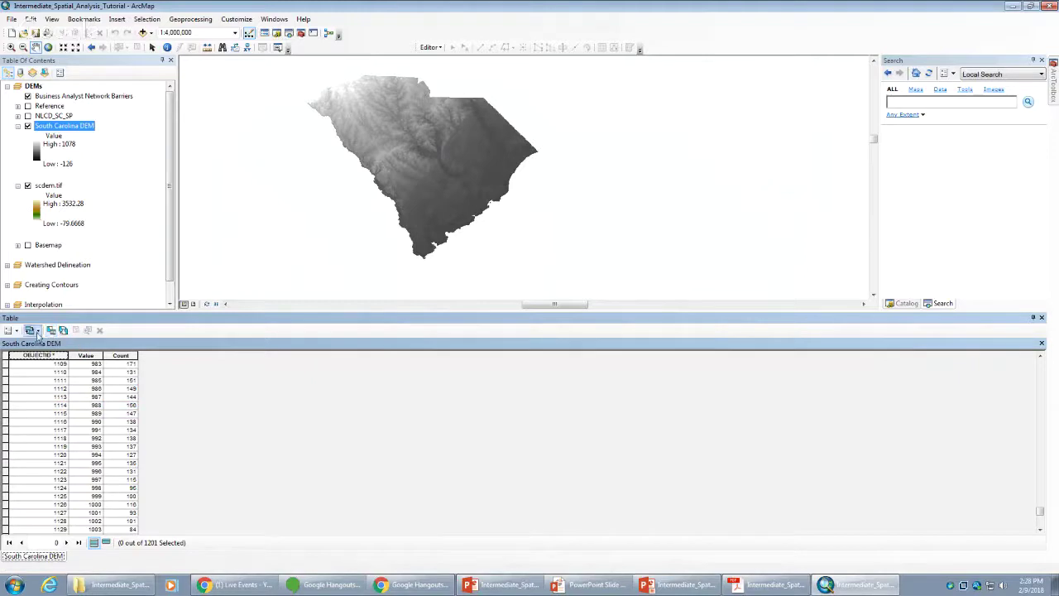
- Start a Select by Attributes query on the South Carolina DEM table with the condition Value > 200
{"action": "left_click", "coordinate": [50, 330]}
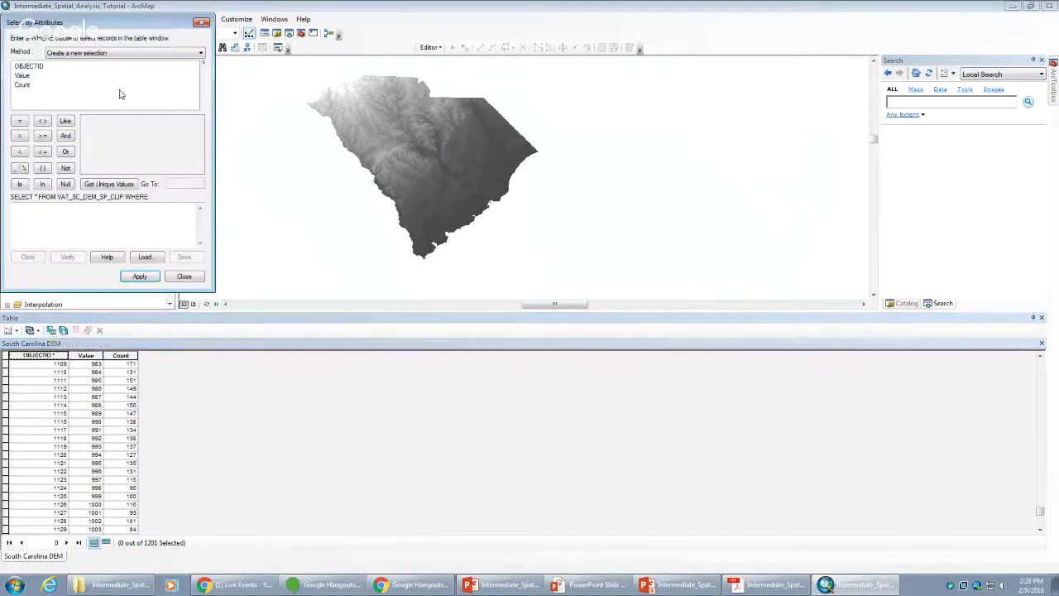
{"action": "left_click_drag", "start_coordinate": [98, 26], "coordinate": [621, 256]}
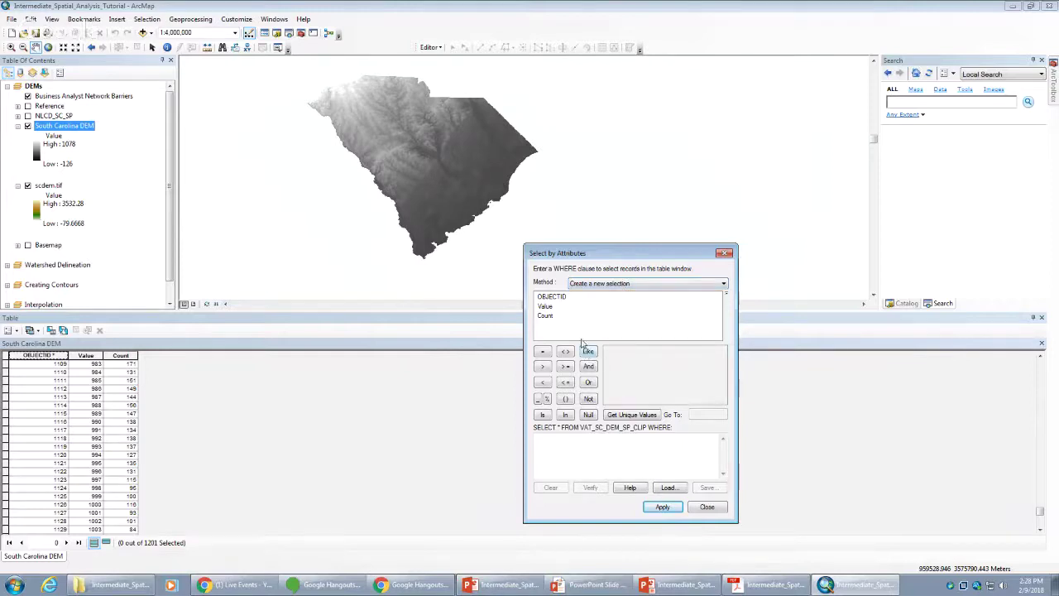
{"action": "double_click", "coordinate": [546, 307]}
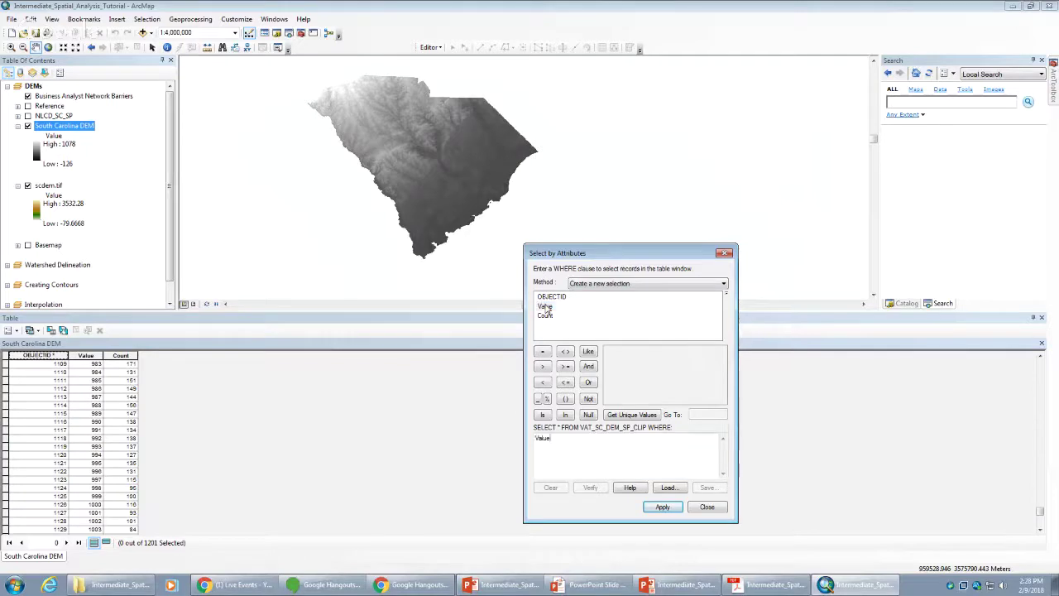
{"action": "left_click", "coordinate": [543, 368]}
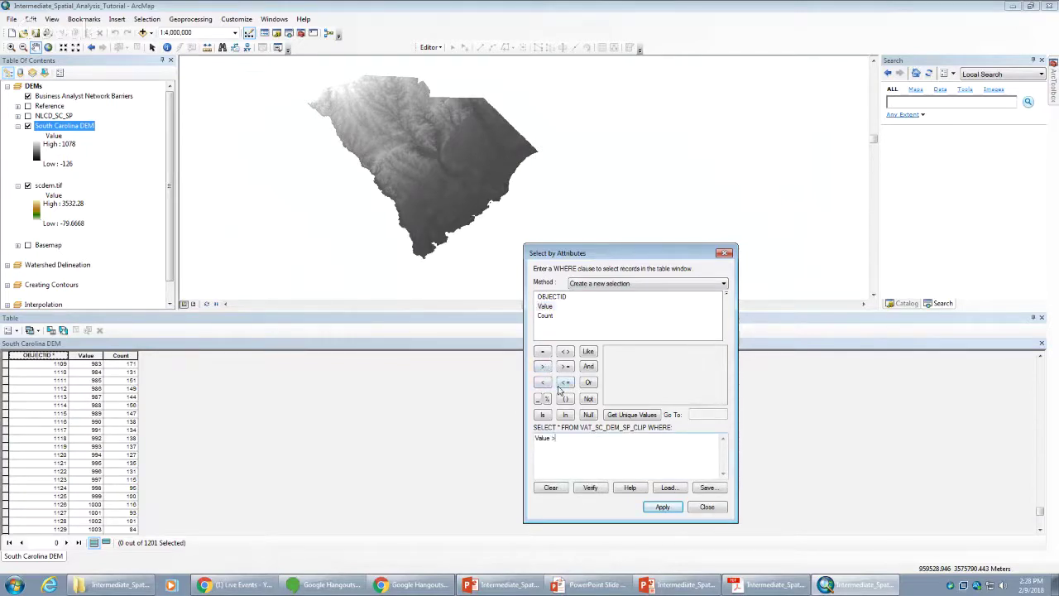
{"action": "type", "text": "200"}
- Extend the query with AND Value < 500, verify it, and apply it to highlight the matching cells on the map
{"action": "left_click", "coordinate": [588, 366]}
{"action": "double_click", "coordinate": [544, 306]}
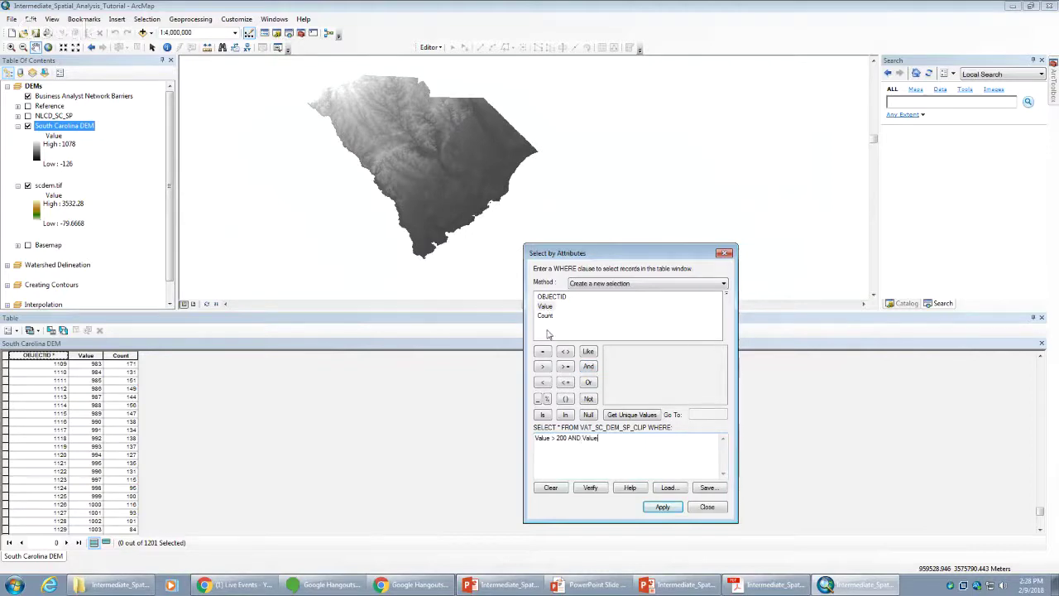
{"action": "left_click", "coordinate": [543, 383]}
{"action": "type", "text": "500"}
{"action": "left_click", "coordinate": [603, 490]}
{"action": "left_click", "coordinate": [575, 331]}
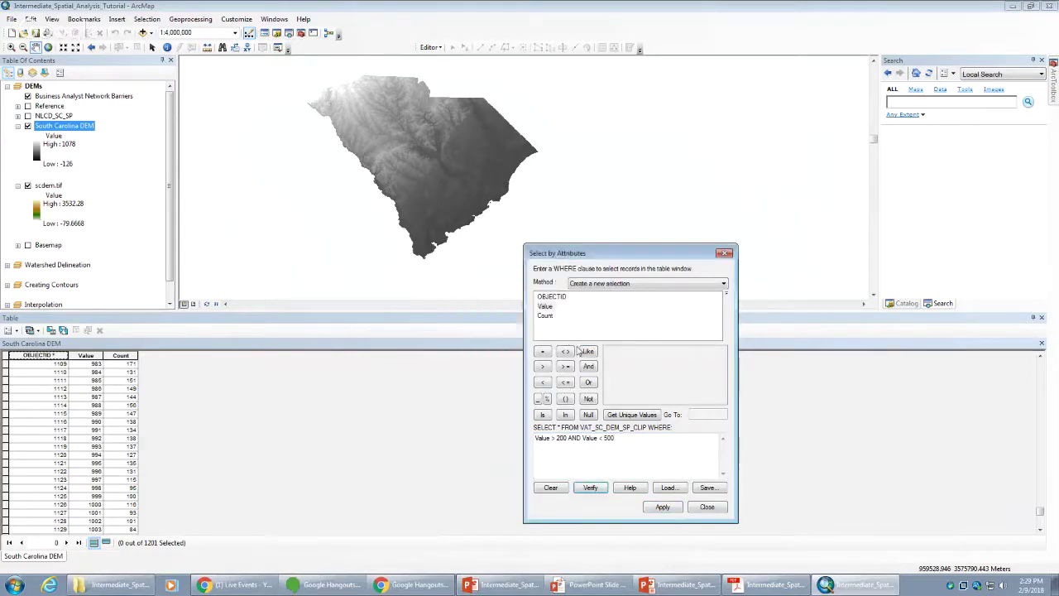
{"action": "left_click", "coordinate": [664, 507]}
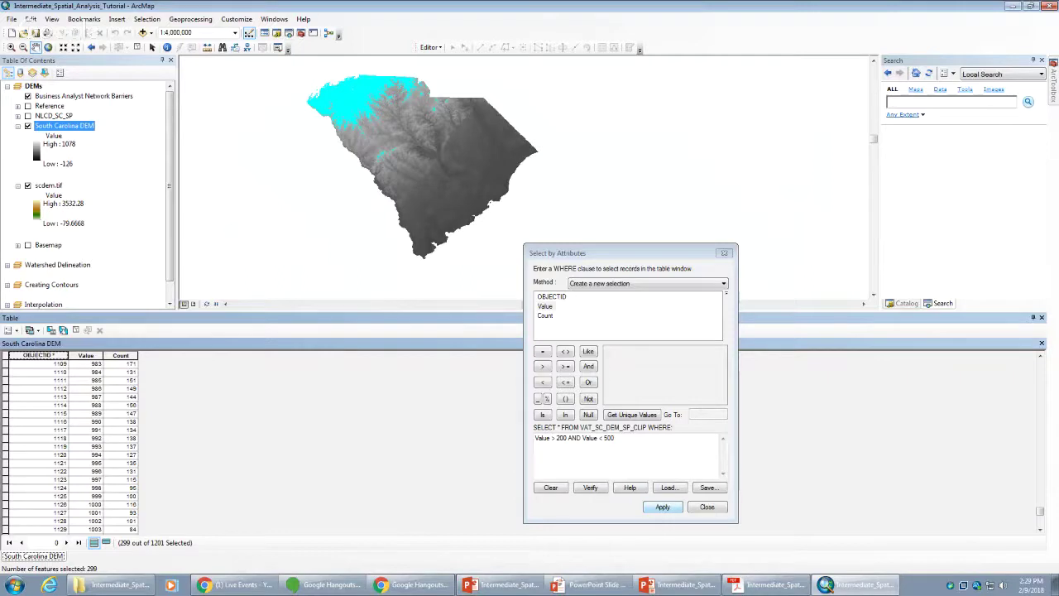
{"action": "scroll", "coordinate": [393, 86], "scroll_direction": "up", "scroll_amount": 1}
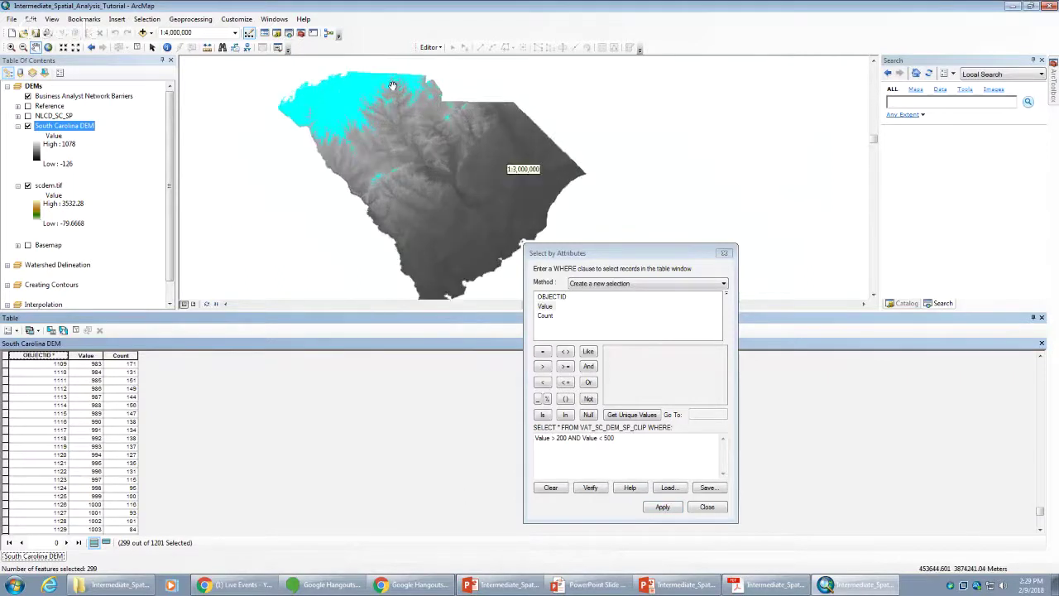
{"action": "scroll", "coordinate": [393, 86], "scroll_direction": "up", "scroll_amount": 2}
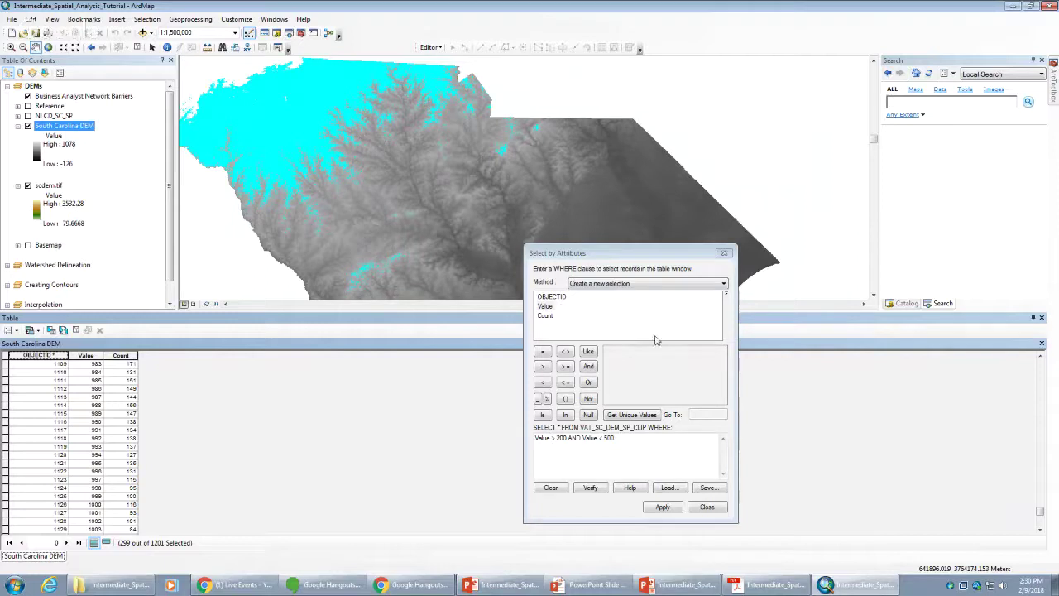
- Close the attribute query, clear the selection and close the South Carolina DEM table
{"action": "left_click", "coordinate": [705, 508]}
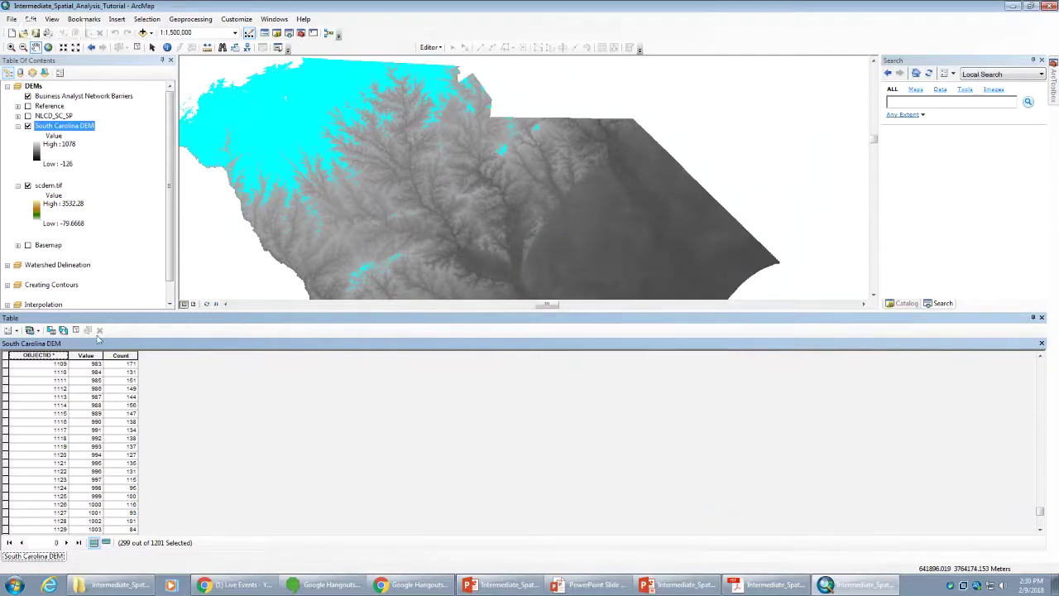
{"action": "left_click", "coordinate": [76, 331]}
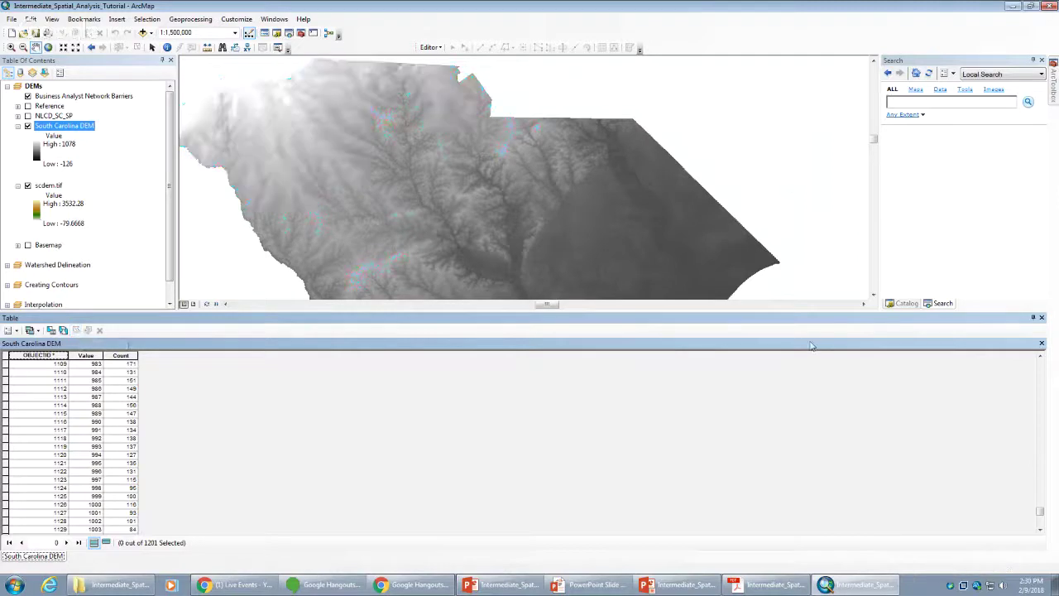
{"action": "left_click", "coordinate": [1042, 318]}
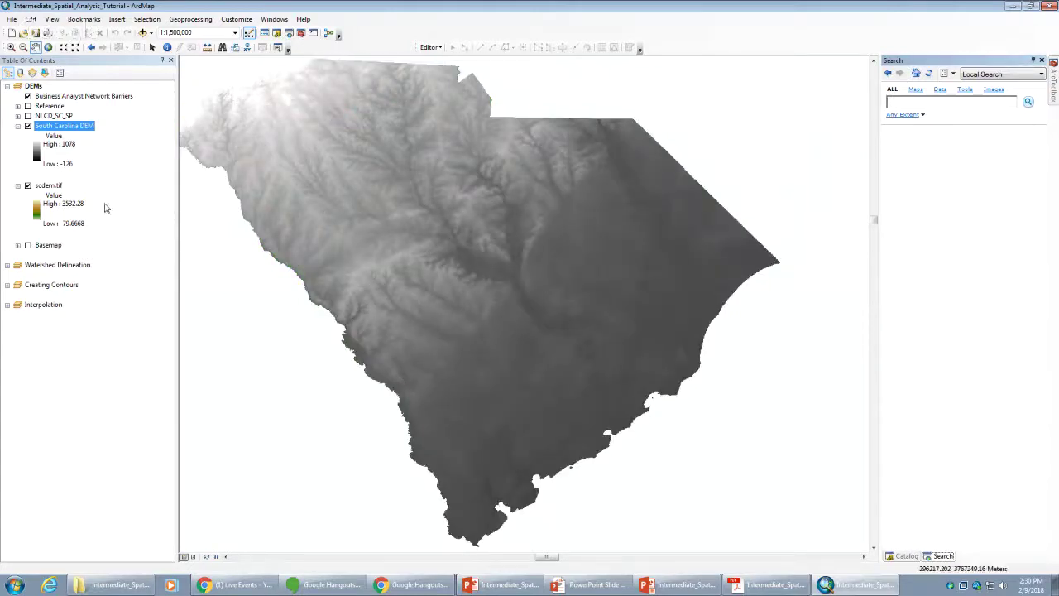
- Check the attribute table option of the scdem.tif layer, and switch to the PowerPoint presentation
{"action": "right_click", "coordinate": [54, 189]}
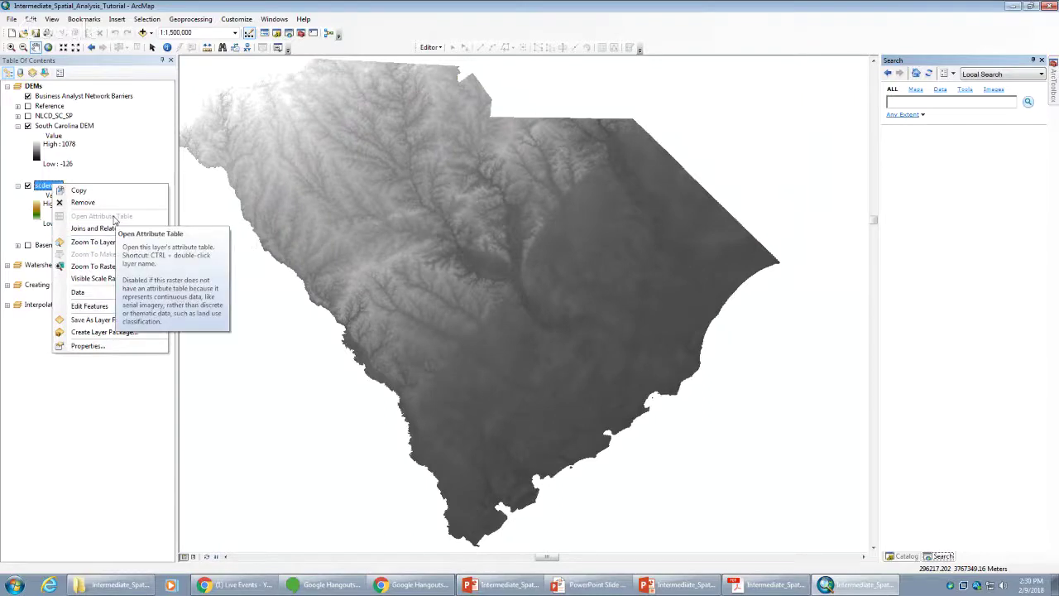
{"action": "left_click", "coordinate": [127, 182]}
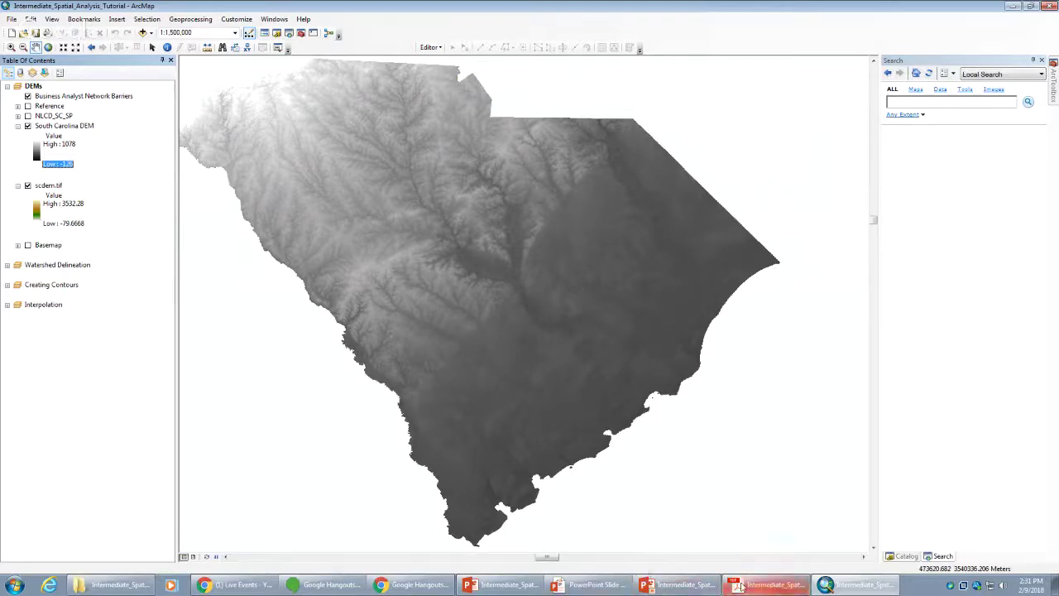
{"action": "left_click", "coordinate": [694, 585]}
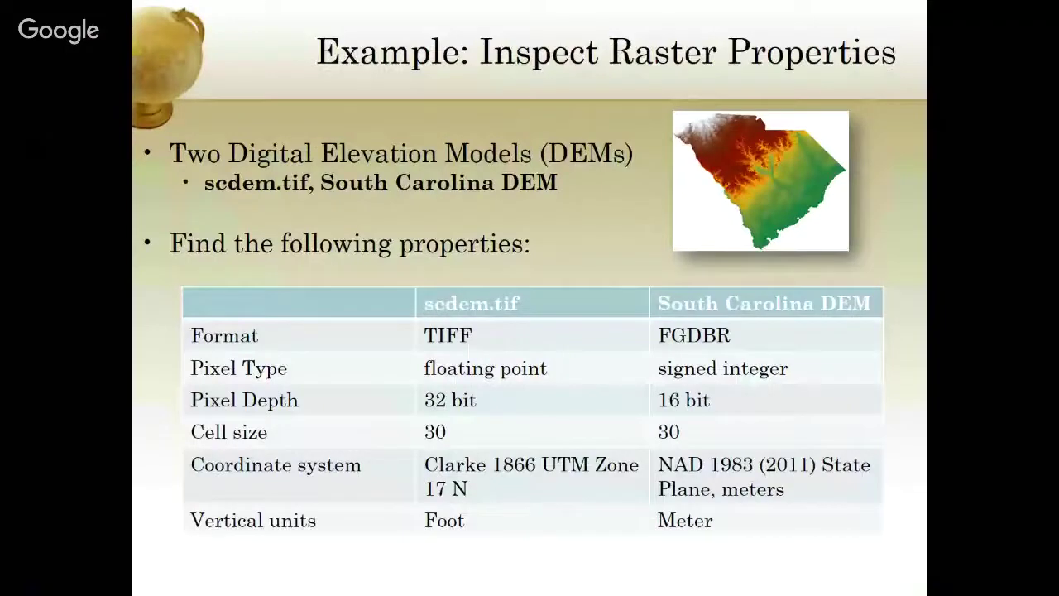
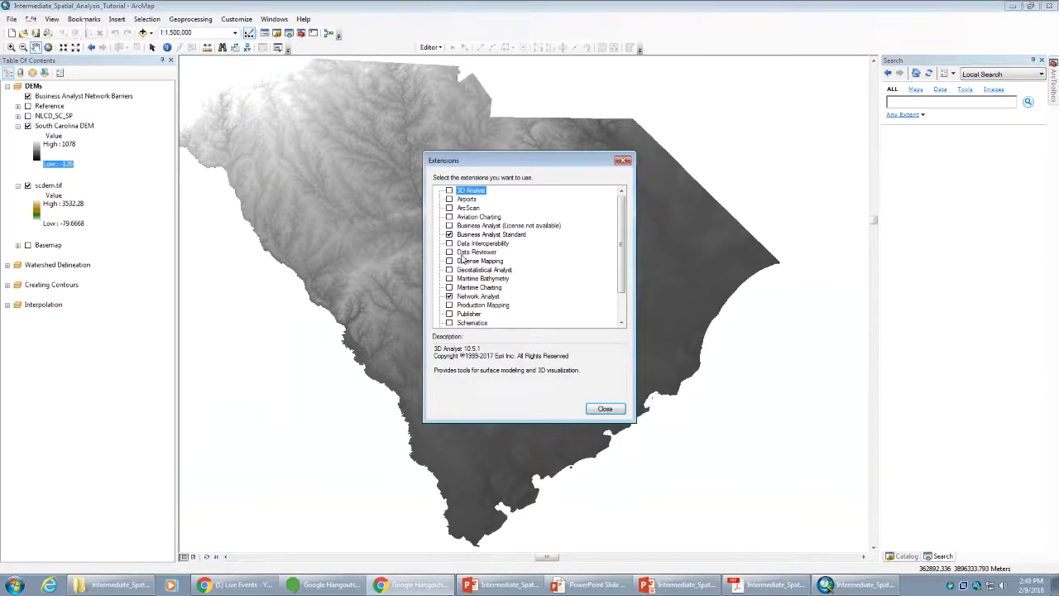
- Enable the Spatial Analyst extension and close the extensions list
{"action": "scroll", "coordinate": [461, 258], "scroll_direction": "down", "scroll_amount": 2}
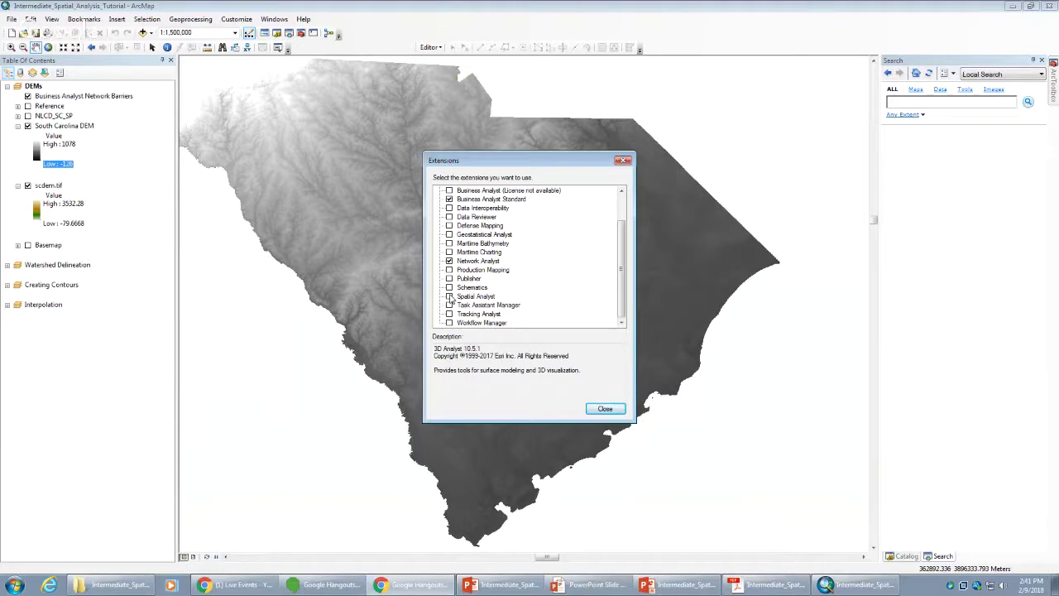
{"action": "scroll", "coordinate": [512, 253], "scroll_direction": "up", "scroll_amount": 2}
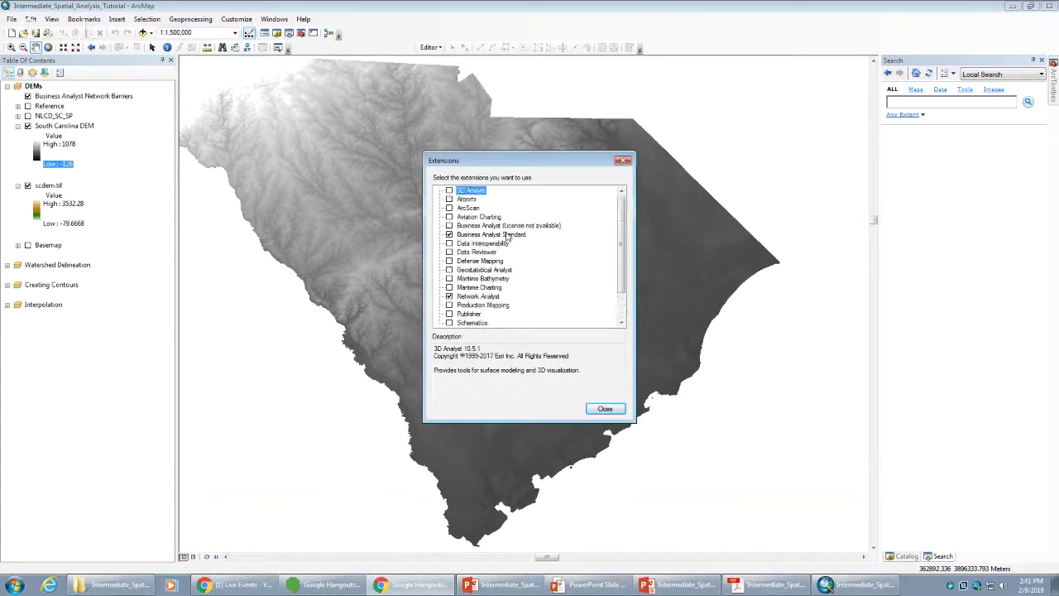
{"action": "scroll", "coordinate": [465, 265], "scroll_direction": "down", "scroll_amount": 2}
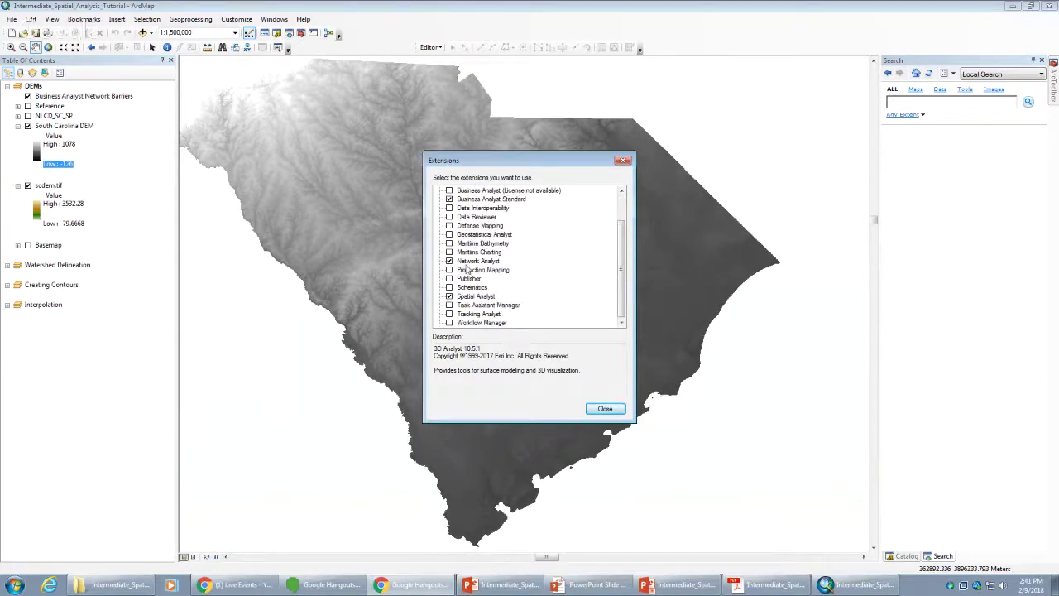
{"action": "left_click", "coordinate": [449, 295]}
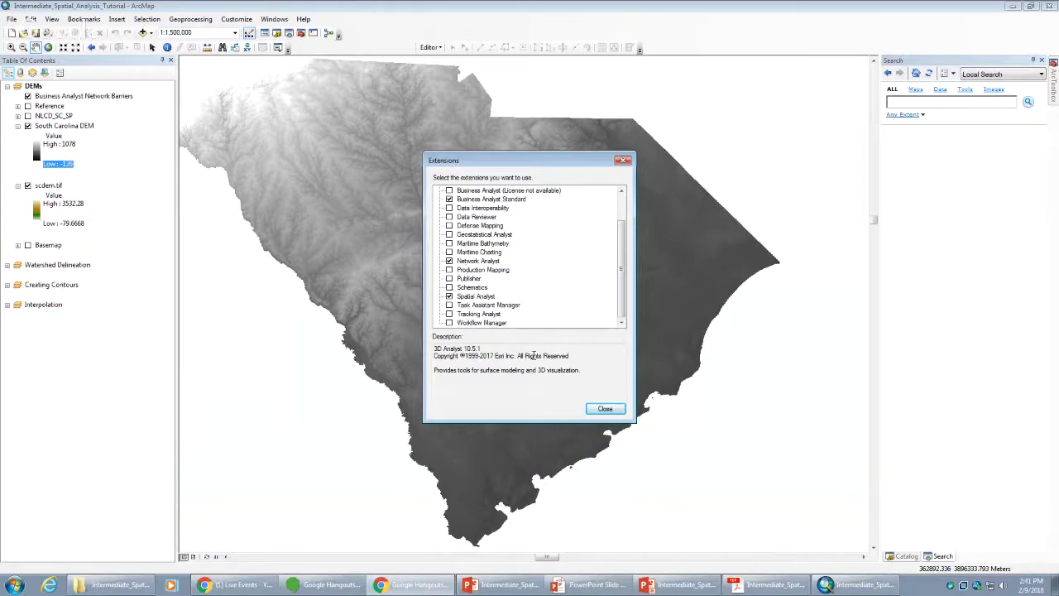
{"action": "left_click", "coordinate": [604, 409]}
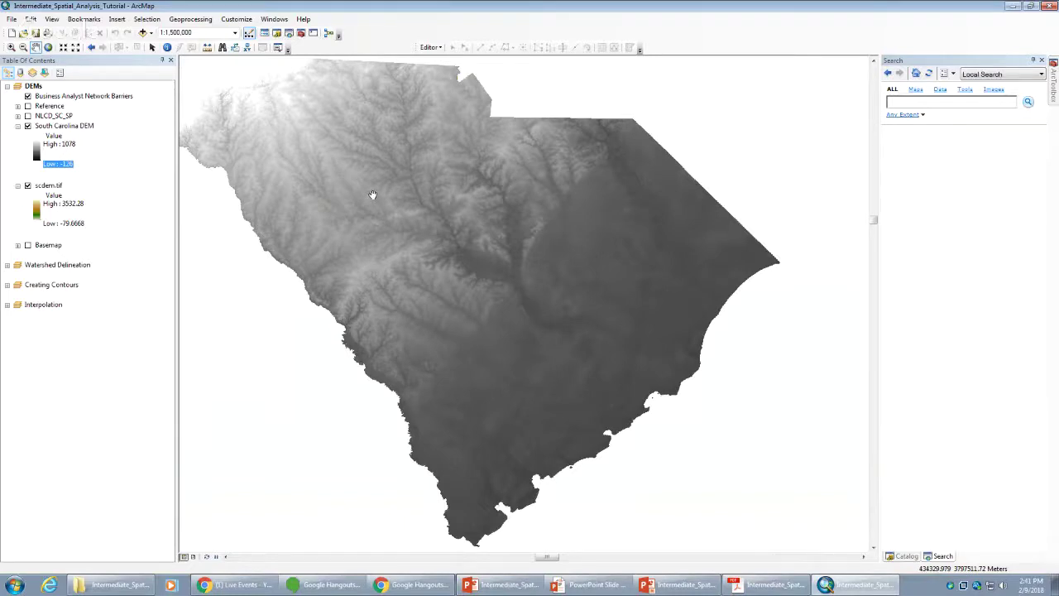
- Turn off the scdem.tif layer and collapse its legend
{"action": "left_click_drag", "start_coordinate": [372, 195], "coordinate": [381, 202]}
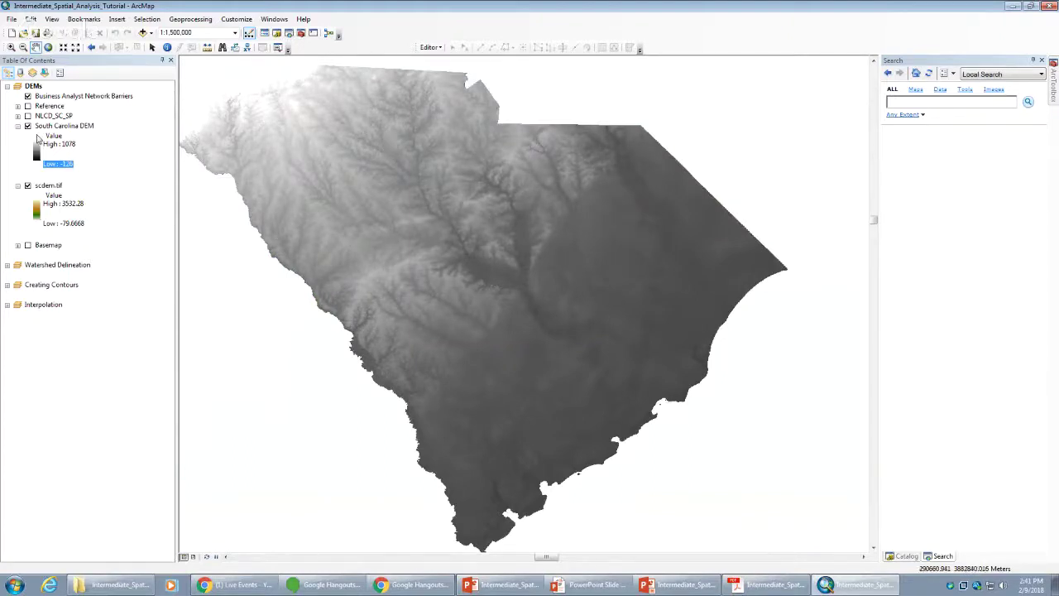
{"action": "left_click", "coordinate": [28, 187]}
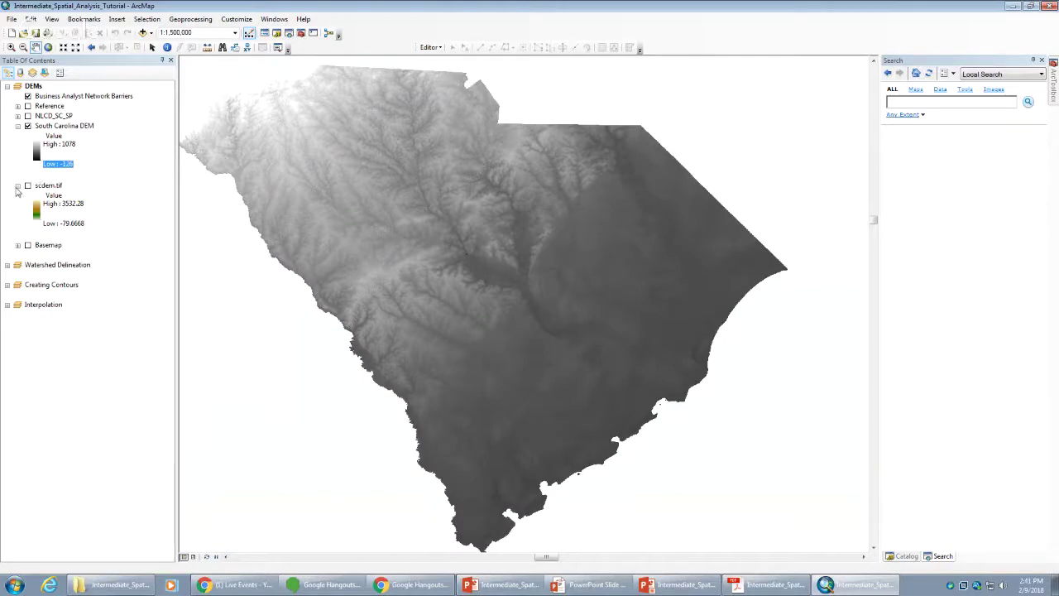
{"action": "left_click", "coordinate": [18, 186]}
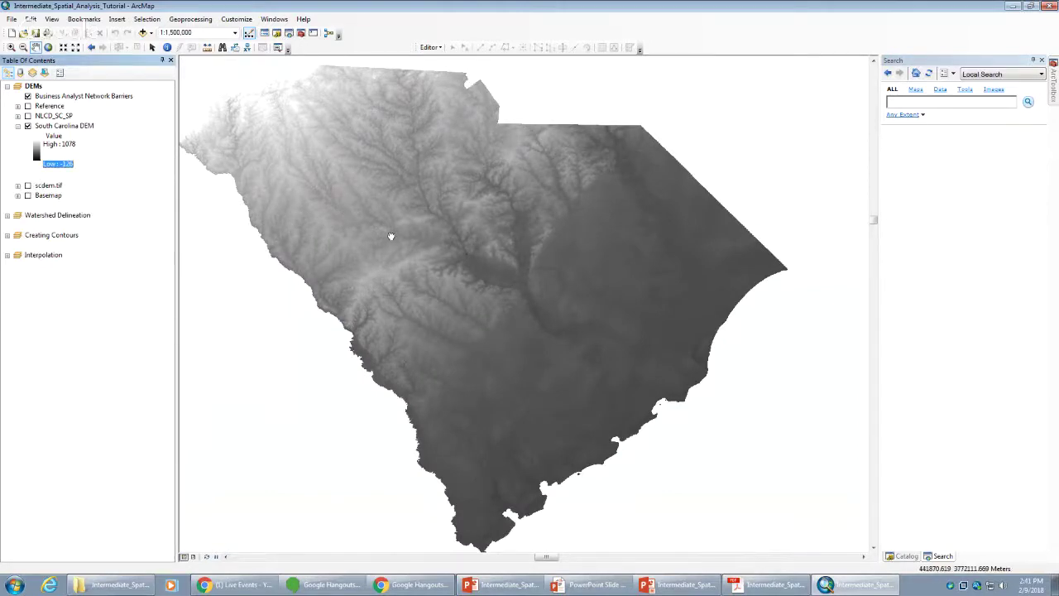
{"action": "left_click_drag", "start_coordinate": [390, 237], "coordinate": [413, 237]}
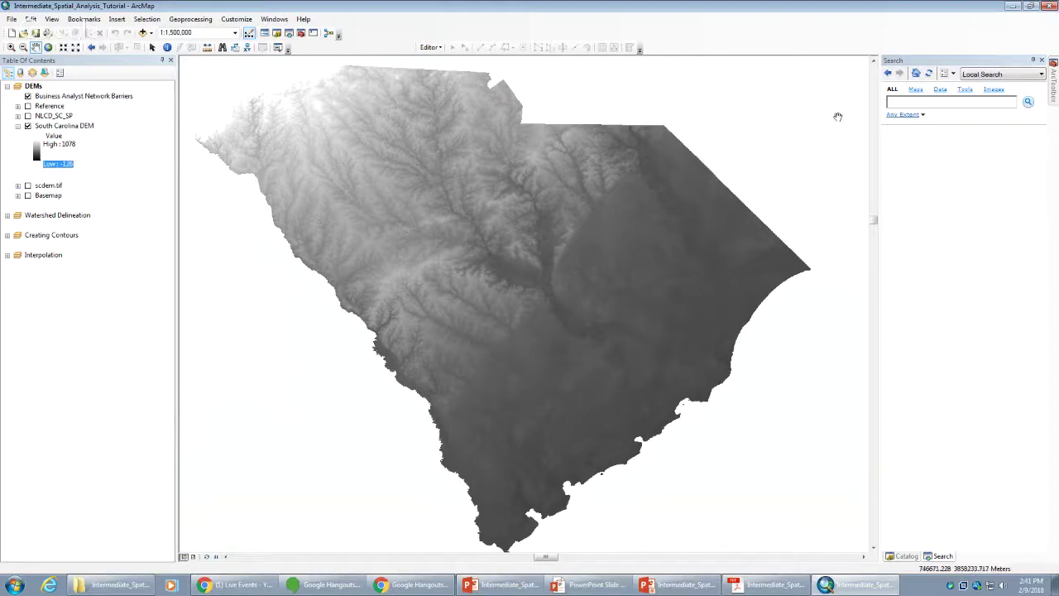
- Search for "slope" tools
{"action": "left_click", "coordinate": [902, 104]}
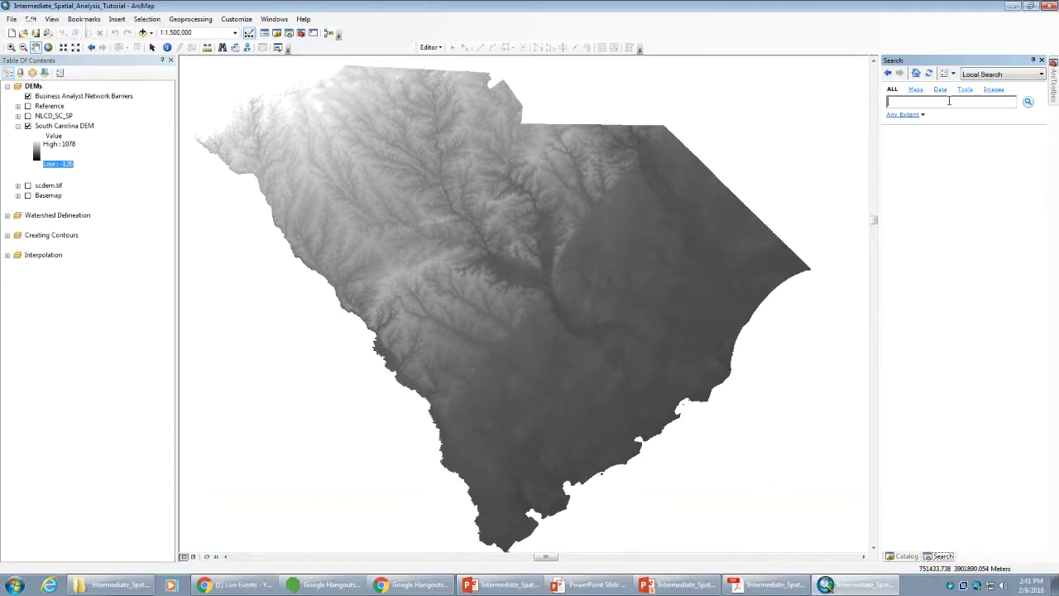
{"action": "type", "text": "slope"}
{"action": "key", "text": "Return"}
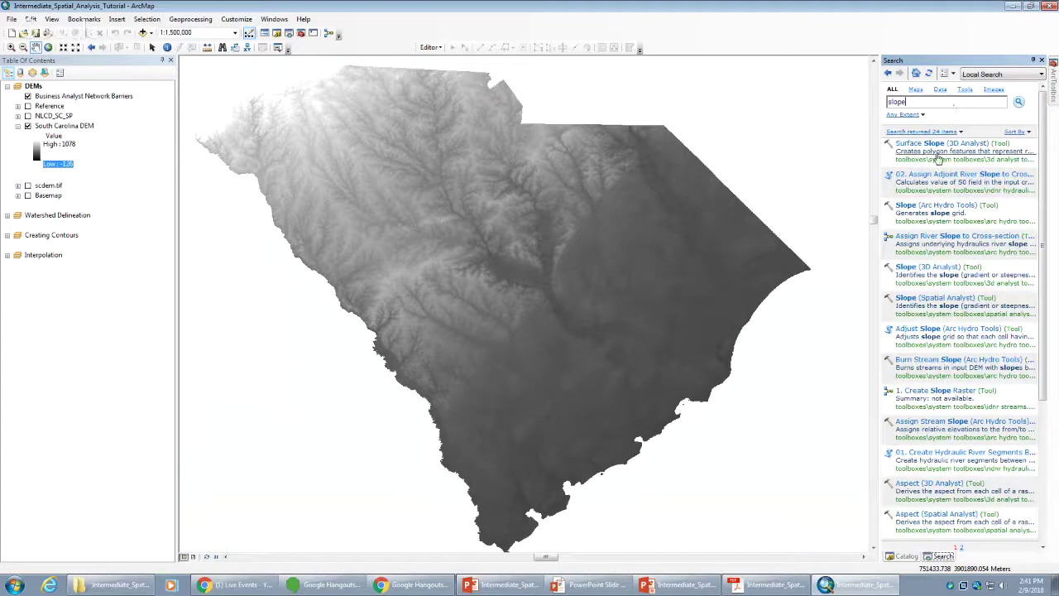
{"action": "left_click", "coordinate": [907, 298]}
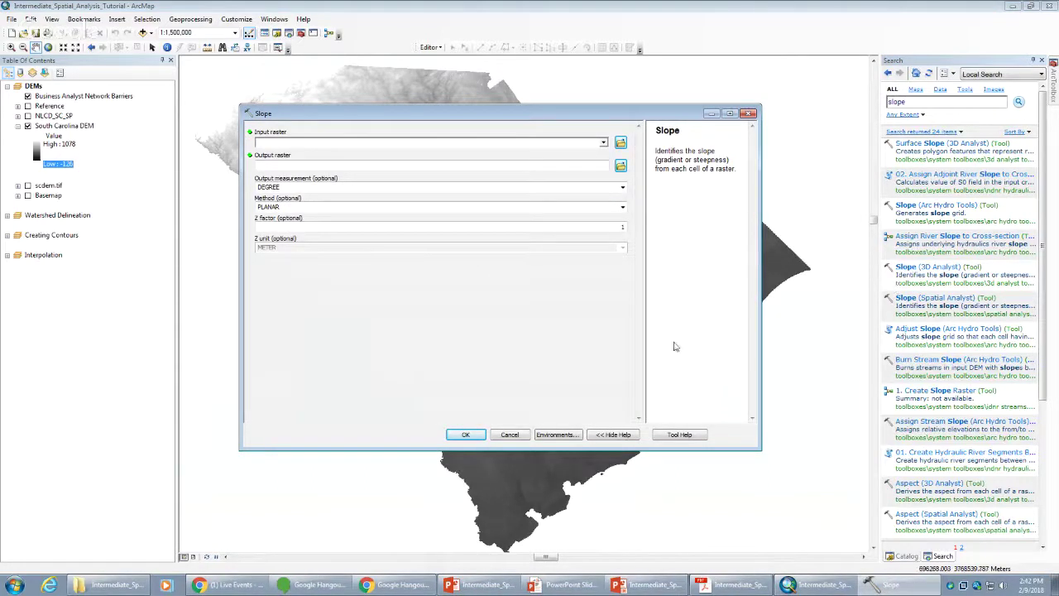
{"action": "left_click", "coordinate": [620, 436]}
{"action": "left_click", "coordinate": [616, 436]}
{"action": "left_click", "coordinate": [603, 145]}
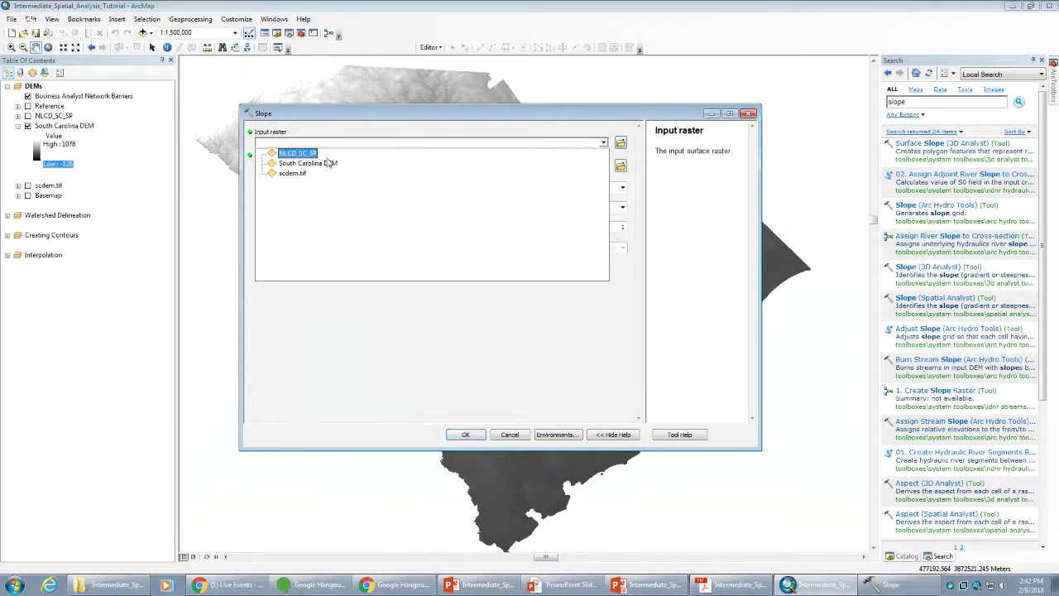
{"action": "left_click", "coordinate": [603, 146]}
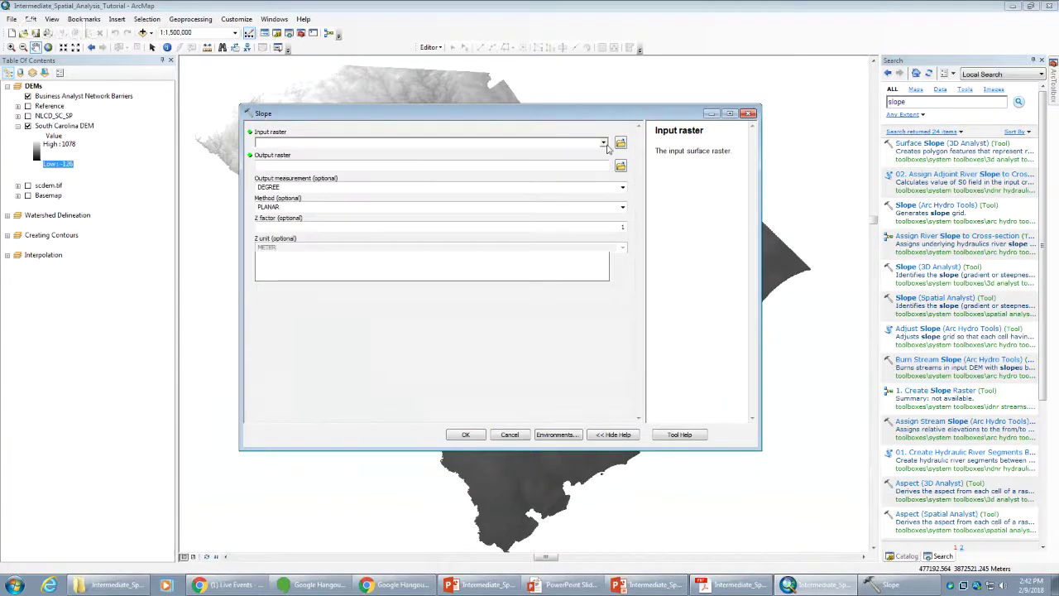
{"action": "left_click", "coordinate": [603, 145]}
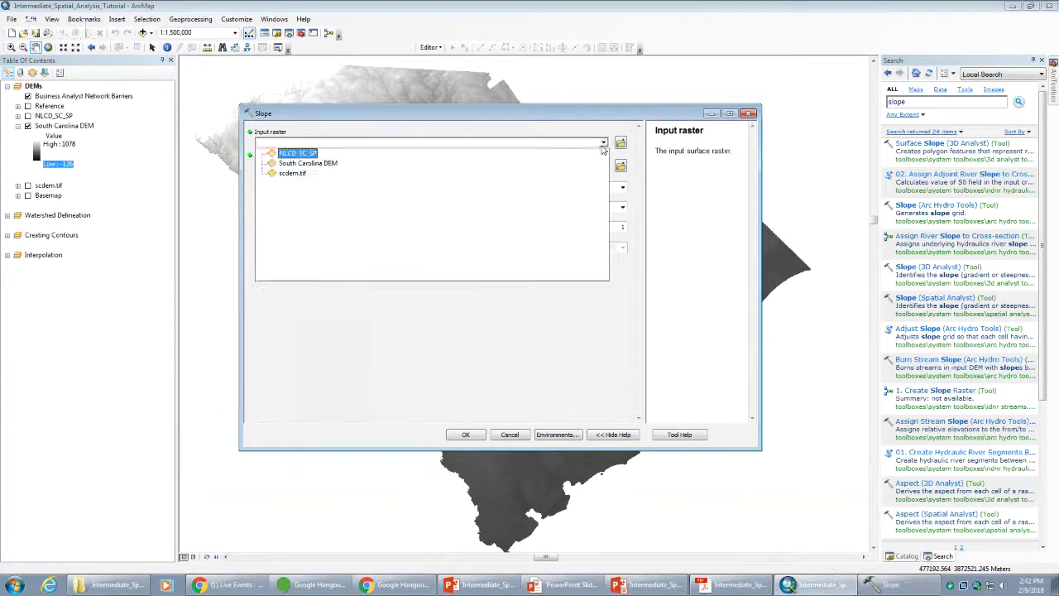
{"action": "left_click", "coordinate": [313, 164]}
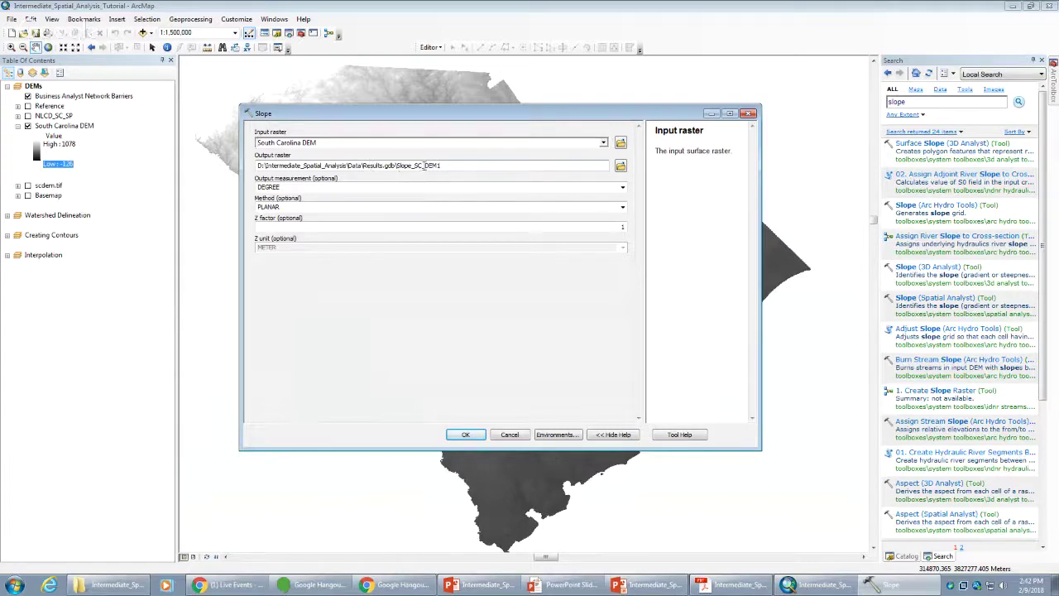
{"action": "left_click_drag", "start_coordinate": [441, 166], "coordinate": [427, 169]}
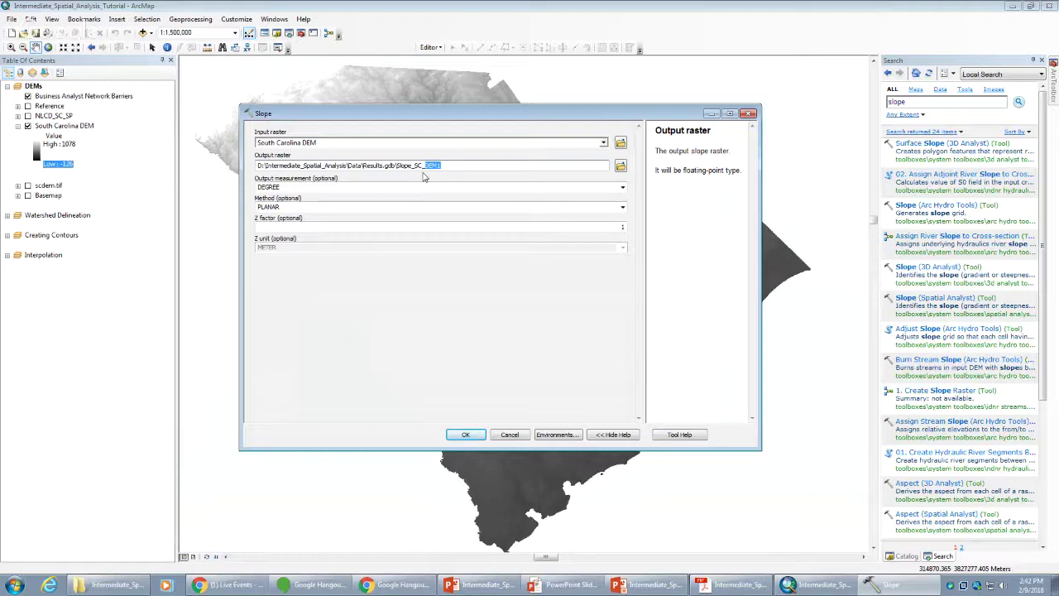
{"action": "key", "text": "BackSpace"}
{"action": "key", "text": "BackSpace"}
{"action": "key", "text": "BackSpace"}
{"action": "type", "text": "SC_DEM"}
{"action": "left_click", "coordinate": [508, 436]}
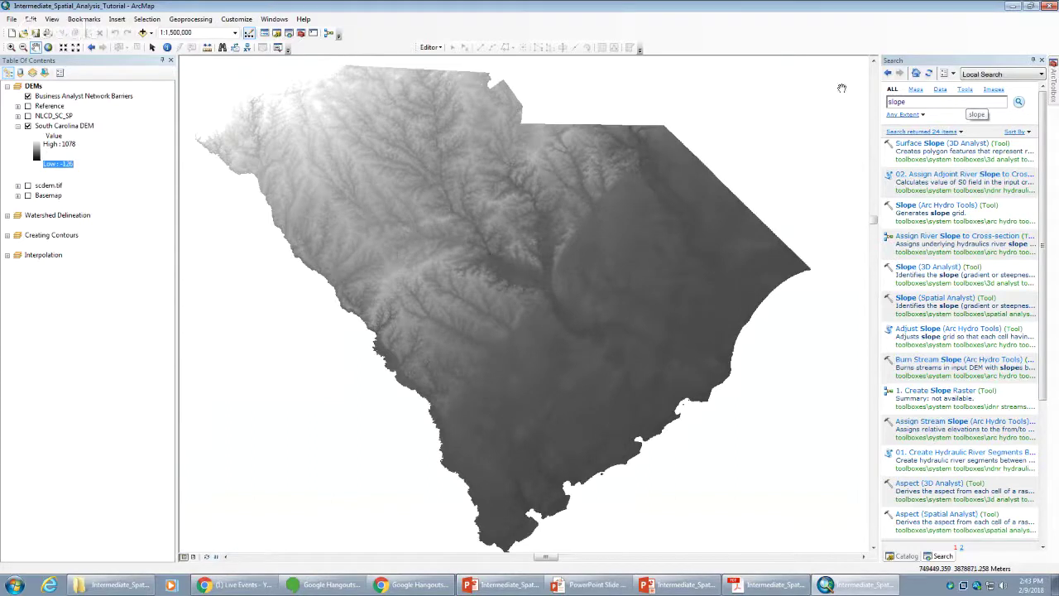
{"action": "left_click", "coordinate": [289, 38]}
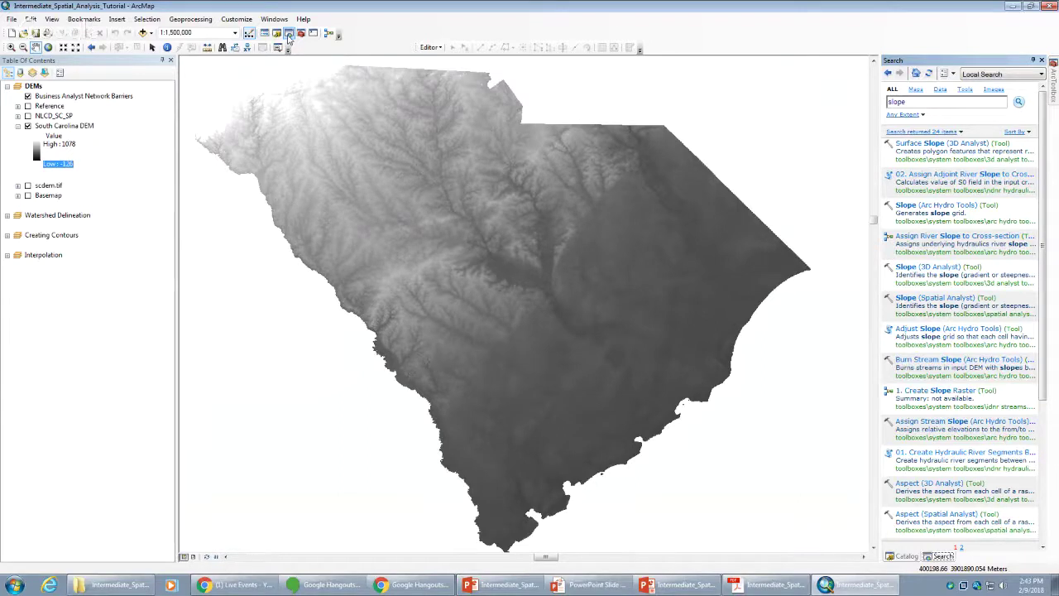
- Set up the Spatial Analyst Slope tool with South Carolina DEM as input and Slope_SC_DEM in Results.gdb as output
{"action": "left_click", "coordinate": [933, 303]}
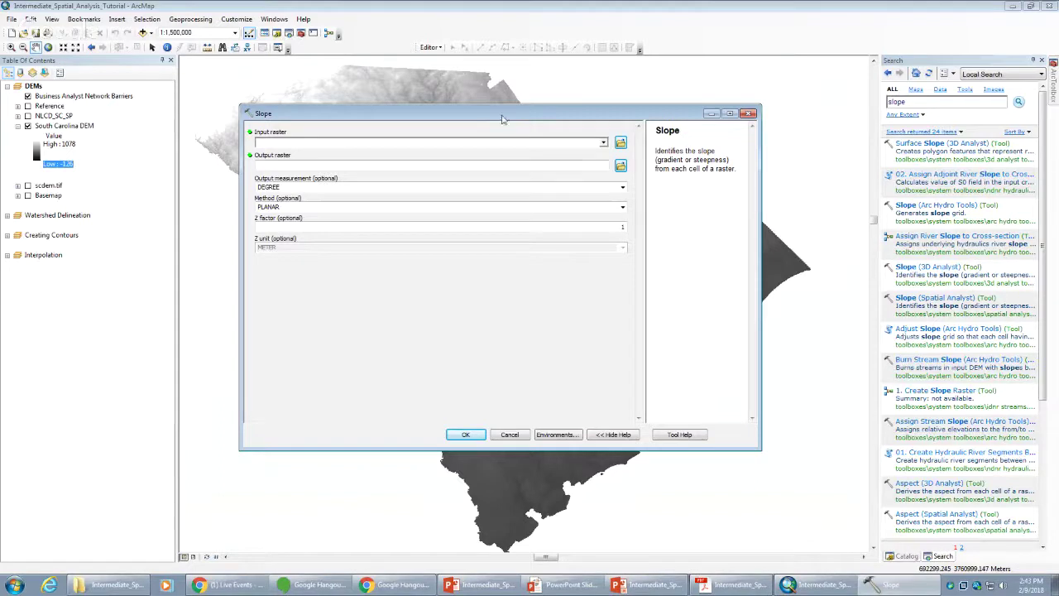
{"action": "left_click", "coordinate": [603, 144]}
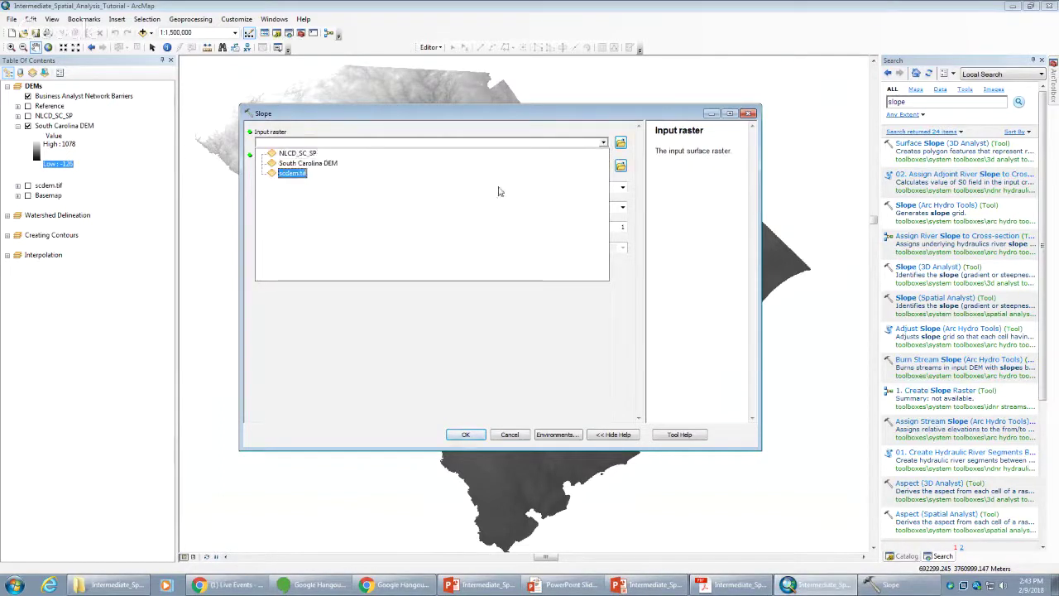
{"action": "left_click", "coordinate": [325, 165]}
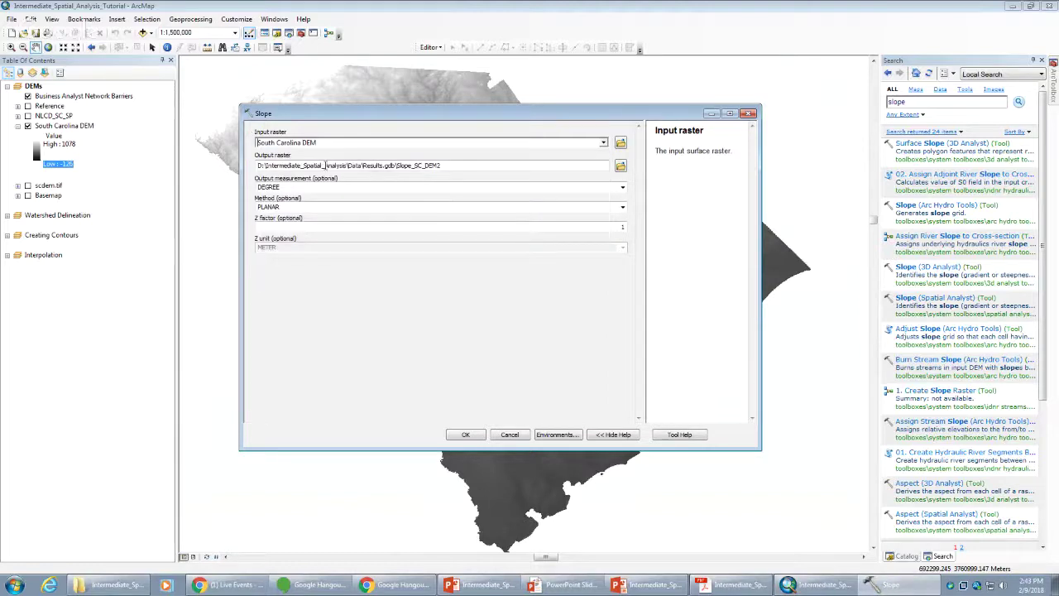
{"action": "left_click", "coordinate": [448, 165]}
{"action": "key", "text": "BackSpace"}
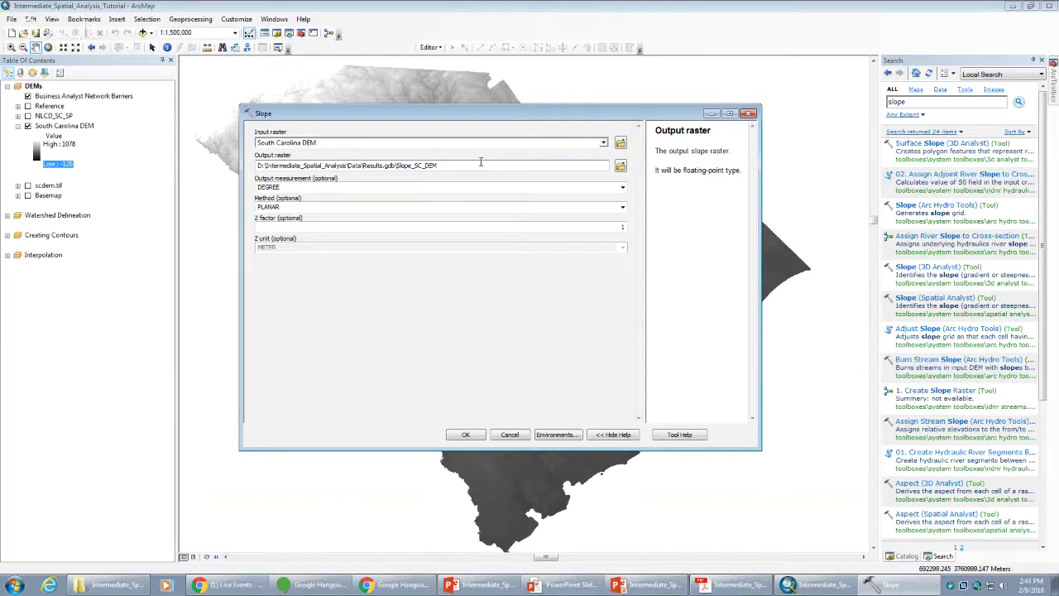
- Set the slope output measurement to PERCENT_RISE and run the tool
{"action": "left_click", "coordinate": [623, 189]}
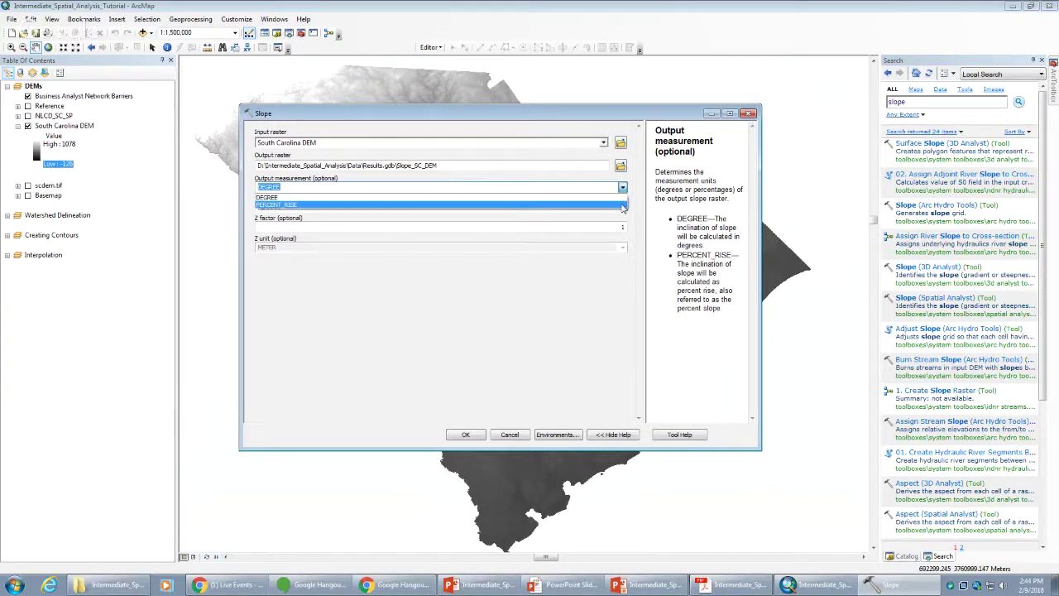
{"action": "left_click", "coordinate": [622, 205]}
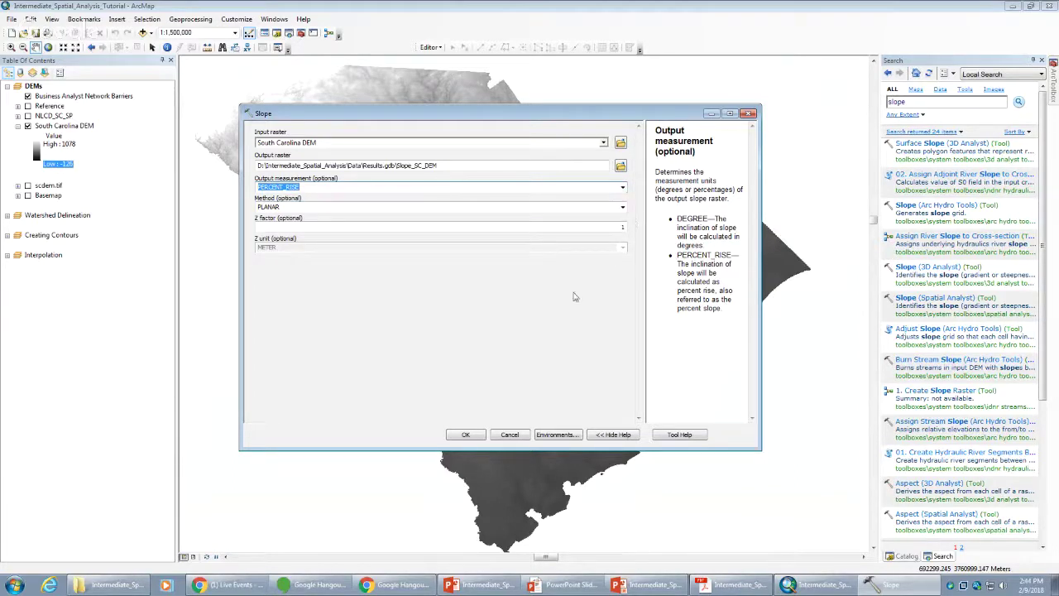
{"action": "left_click", "coordinate": [467, 435]}
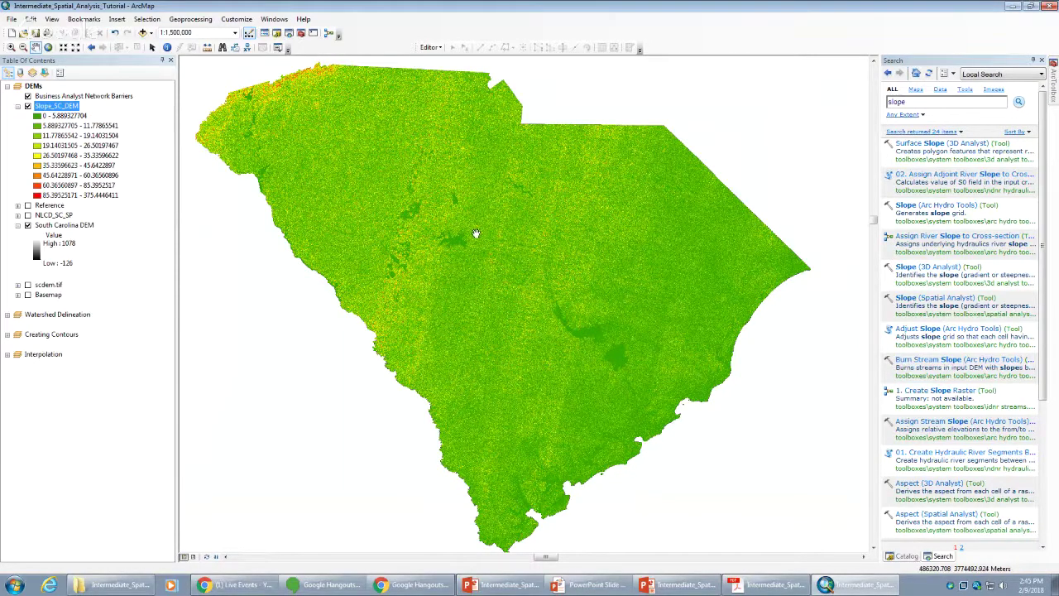
- Examine the slope raster up close around the central lake, the steep patches southeast of it and the mountainous northwest of the state
{"action": "scroll", "coordinate": [475, 234], "scroll_direction": "down", "scroll_amount": 1}
{"action": "scroll", "coordinate": [476, 233], "scroll_direction": "down", "scroll_amount": 10}
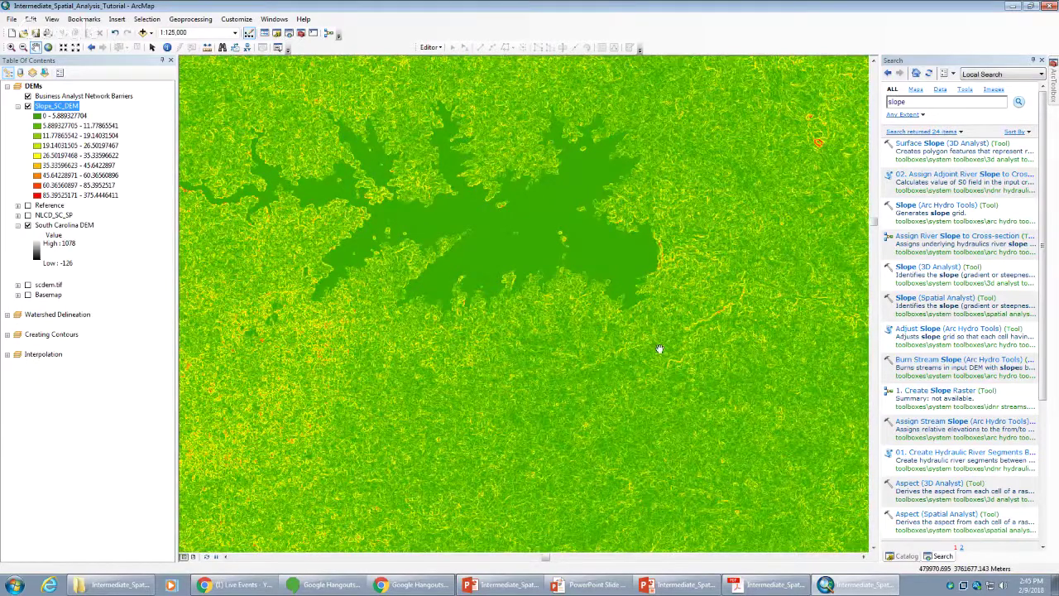
{"action": "left_click_drag", "start_coordinate": [662, 354], "coordinate": [439, 246]}
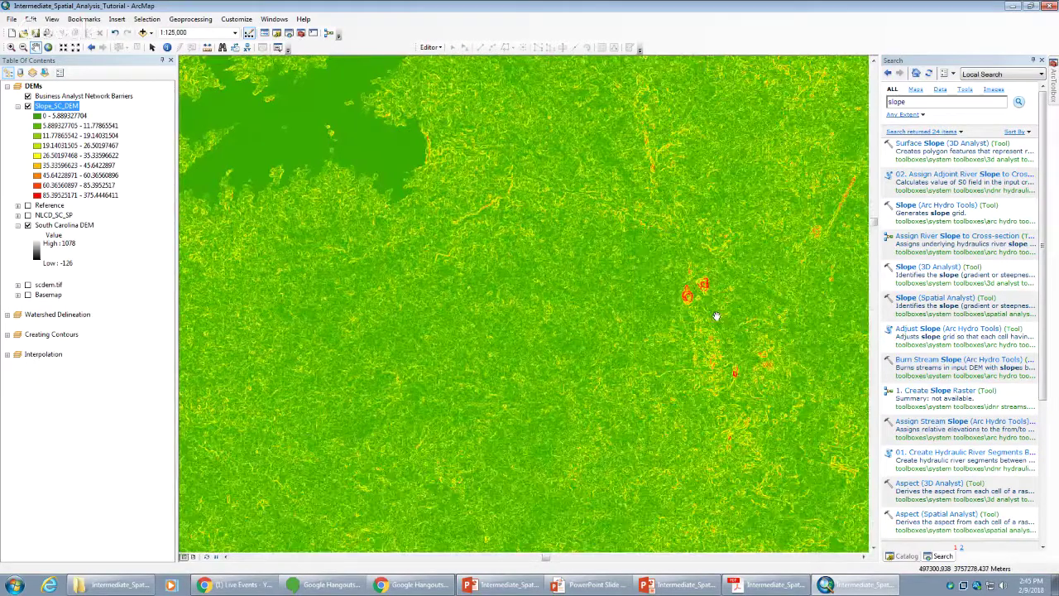
{"action": "scroll", "coordinate": [716, 316], "scroll_direction": "down", "scroll_amount": 4}
{"action": "left_click_drag", "start_coordinate": [715, 323], "coordinate": [631, 330]}
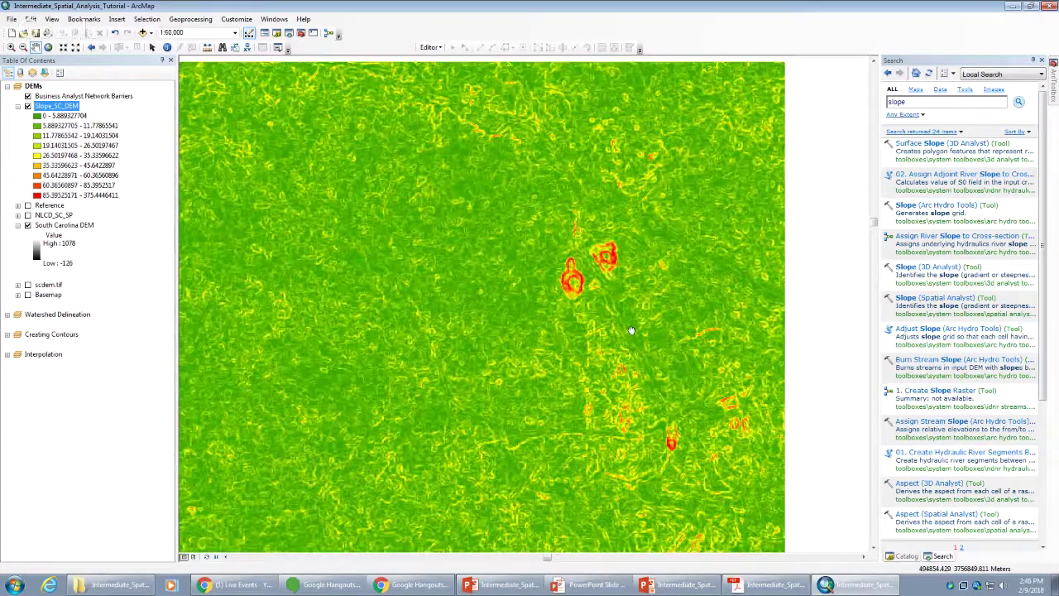
{"action": "scroll", "coordinate": [631, 331], "scroll_direction": "down", "scroll_amount": 2}
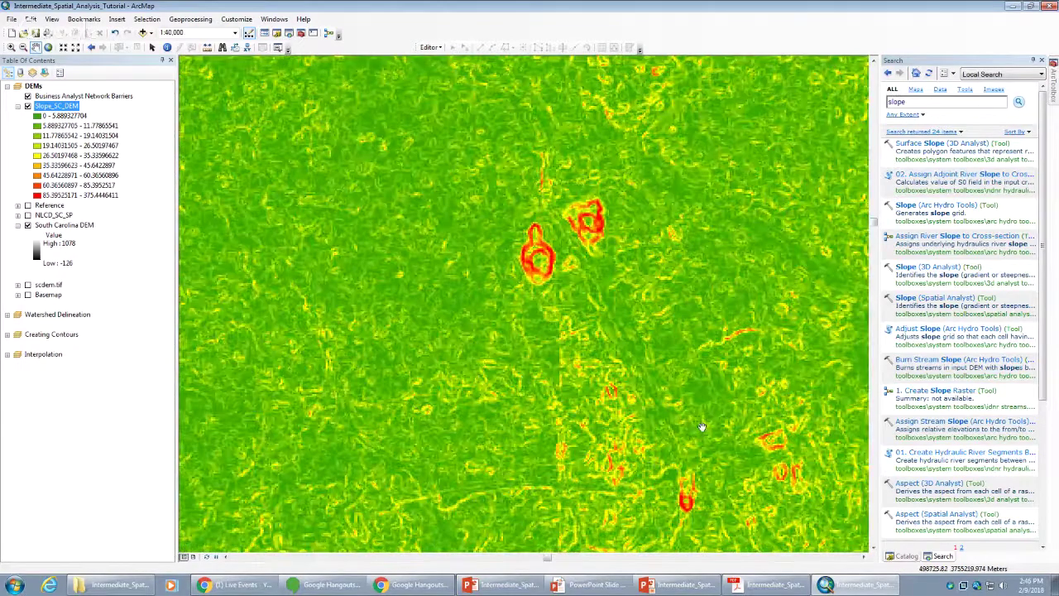
{"action": "left_click_drag", "start_coordinate": [702, 426], "coordinate": [418, 110]}
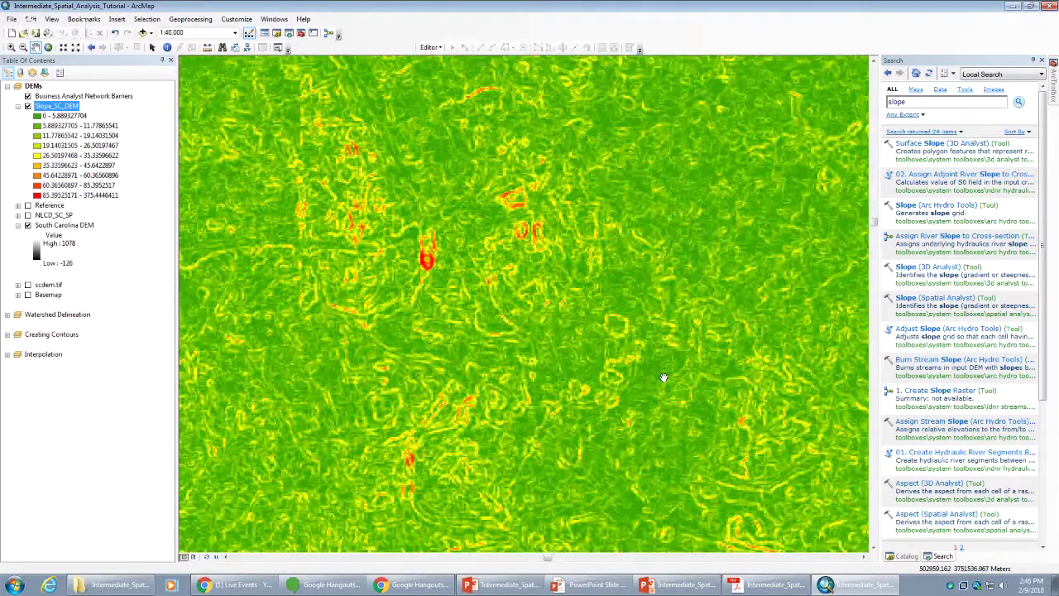
{"action": "left_click_drag", "start_coordinate": [663, 377], "coordinate": [498, 153]}
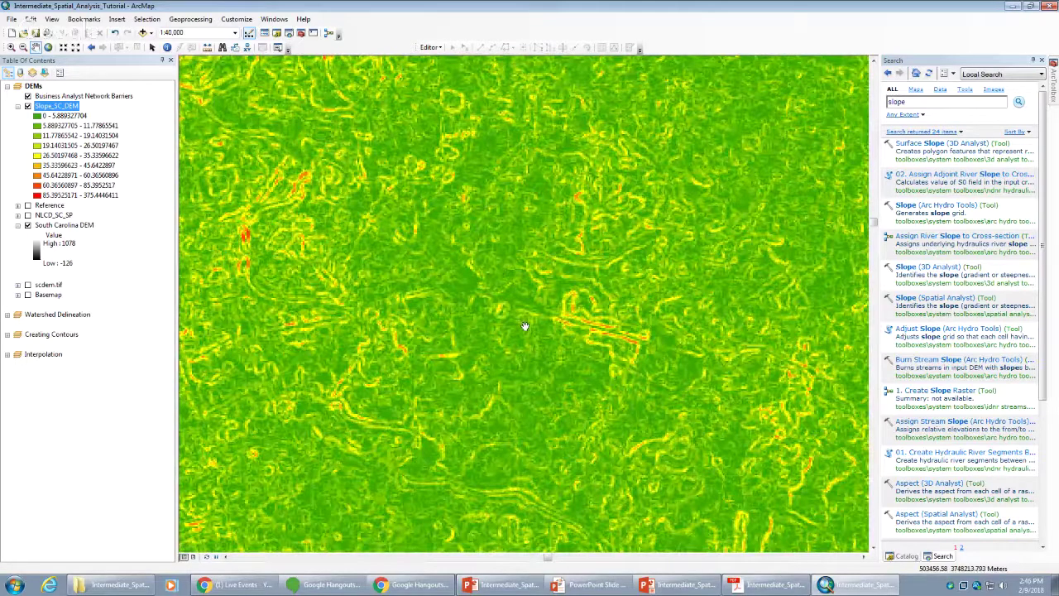
{"action": "left_click_drag", "start_coordinate": [457, 536], "coordinate": [486, 303]}
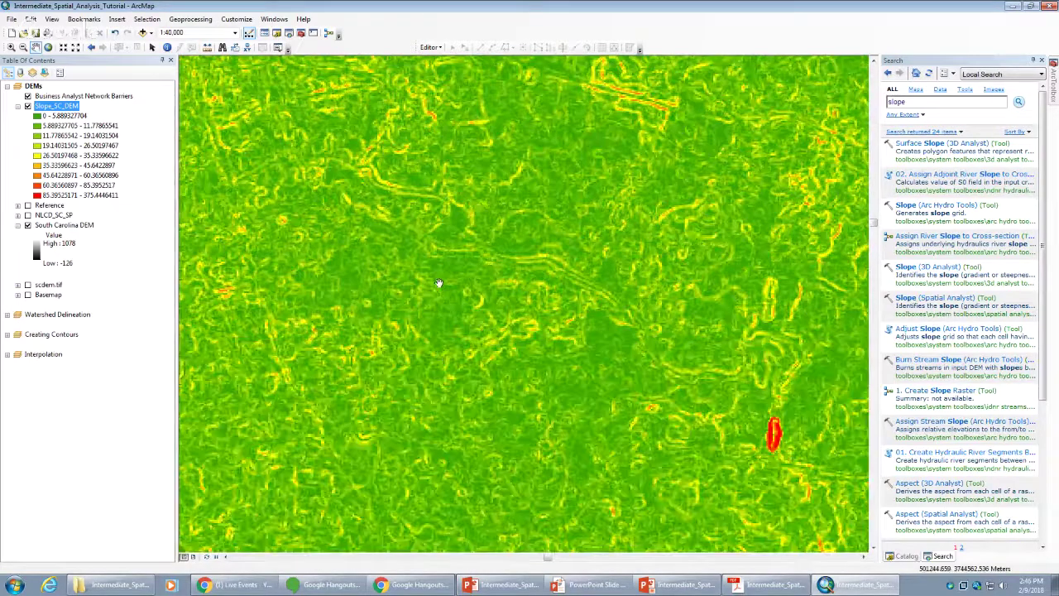
{"action": "scroll", "coordinate": [367, 218], "scroll_direction": "up", "scroll_amount": 10}
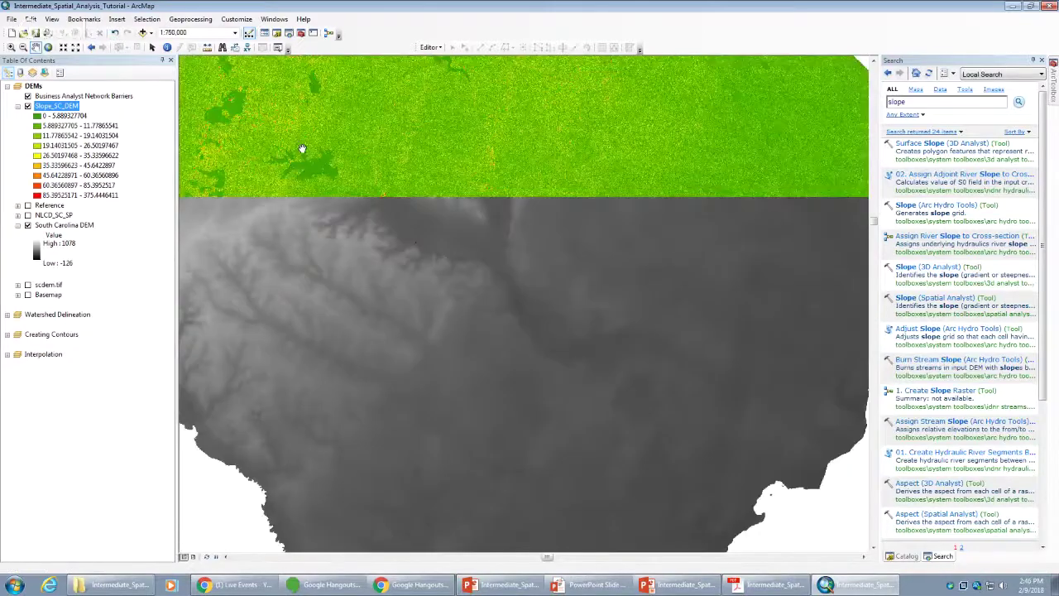
{"action": "mouse_move", "coordinate": [300, 146]}
{"action": "left_mouse_down"}
{"action": "mouse_move", "coordinate": [467, 333]}
{"action": "mouse_move", "coordinate": [327, 170]}
{"action": "left_mouse_up"}
{"action": "scroll", "coordinate": [326, 169], "scroll_direction": "down", "scroll_amount": 12}
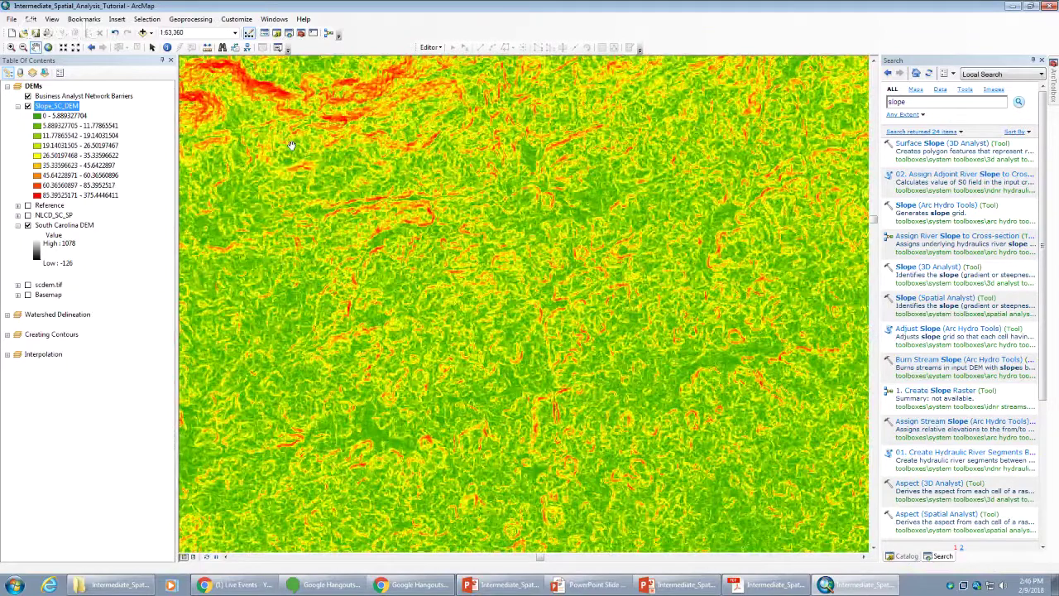
{"action": "scroll", "coordinate": [337, 196], "scroll_direction": "down", "scroll_amount": 1}
{"action": "left_click_drag", "start_coordinate": [337, 197], "coordinate": [543, 255]}
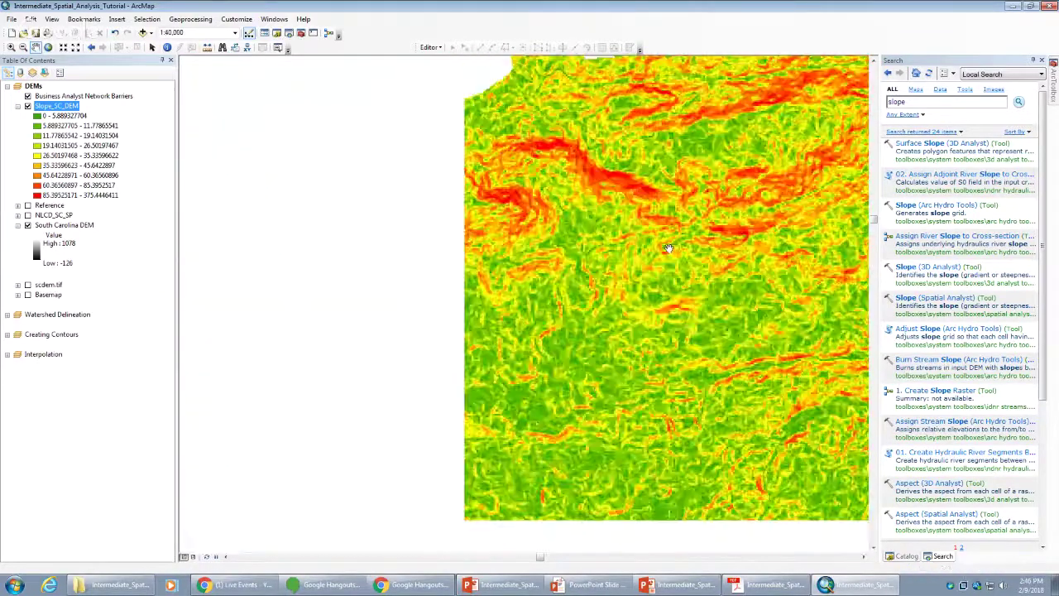
{"action": "scroll", "coordinate": [543, 255], "scroll_direction": "down", "scroll_amount": 2}
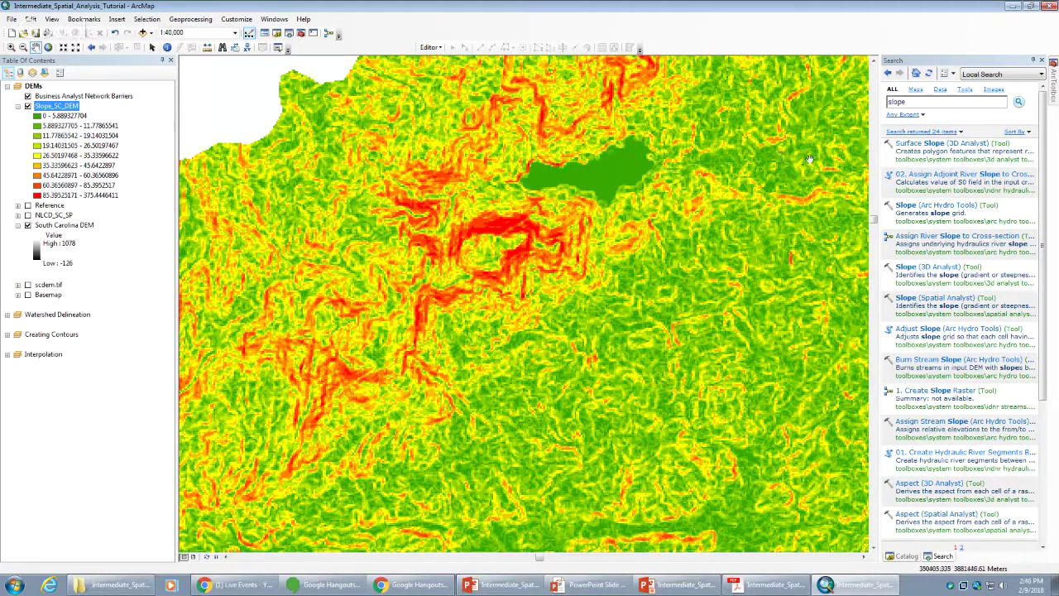
- Search for "aspect" tools
{"action": "left_click", "coordinate": [918, 102]}
{"action": "left_click", "coordinate": [917, 103]}
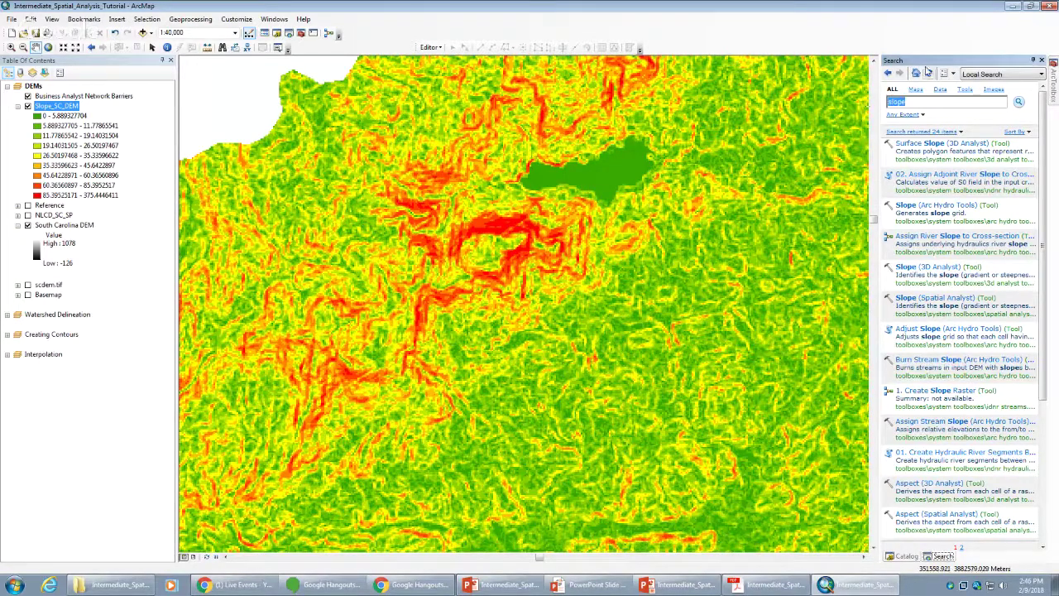
{"action": "left_click", "coordinate": [924, 102]}
{"action": "left_click_drag", "start_coordinate": [924, 102], "coordinate": [877, 103]}
{"action": "type", "text": "aspect"}
{"action": "key", "text": "Return"}
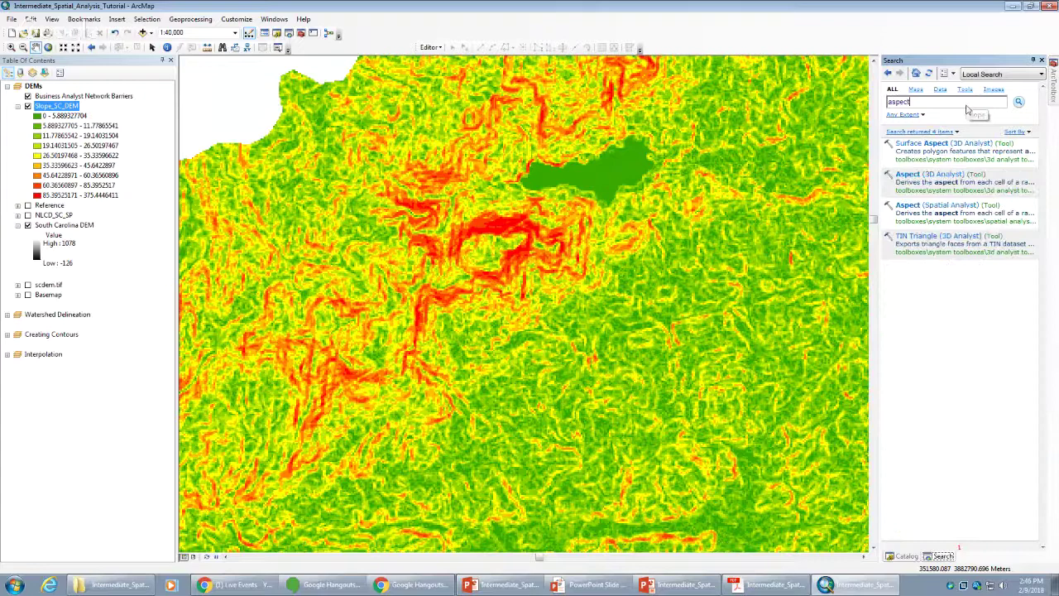
- Run the Spatial Analyst Aspect tool on South Carolina DEM, naming the output raster Aspect_SC_DEM in Results.gdb
{"action": "left_click", "coordinate": [956, 207]}
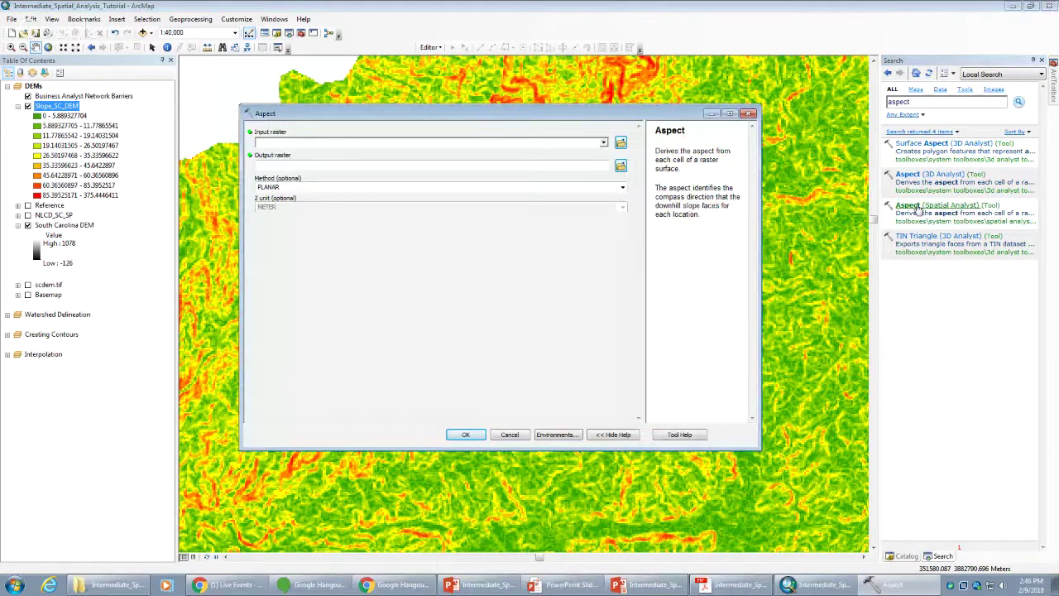
{"action": "left_click", "coordinate": [604, 145]}
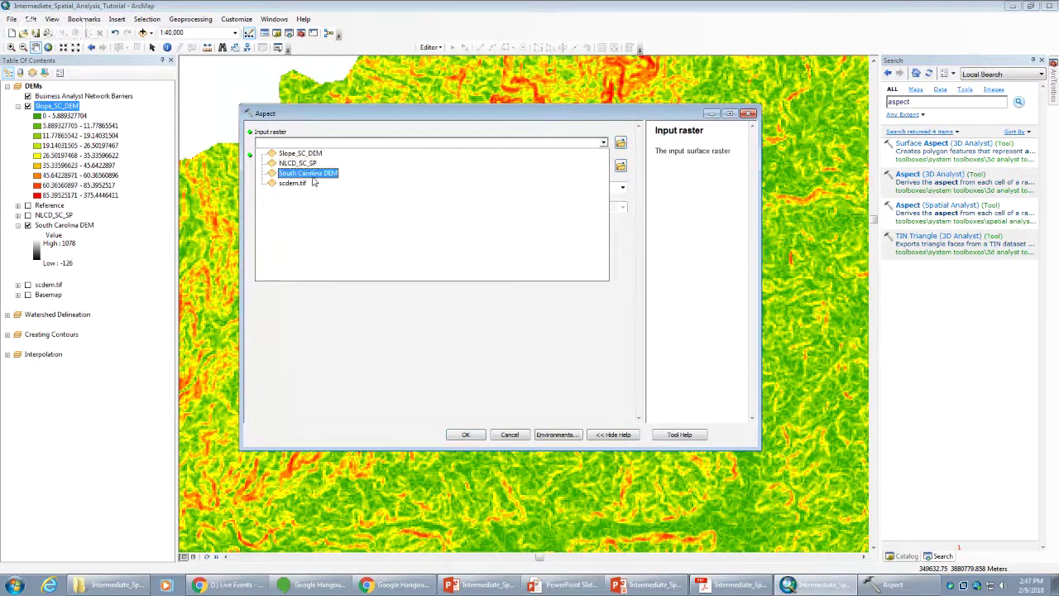
{"action": "left_click", "coordinate": [310, 175]}
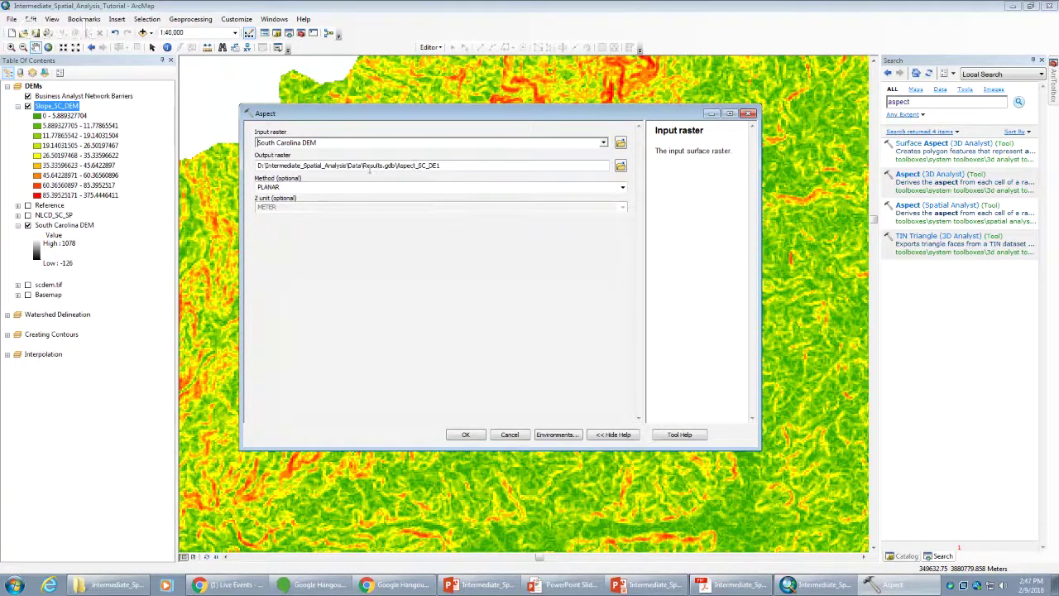
{"action": "double_click", "coordinate": [369, 166]}
{"action": "left_click", "coordinate": [459, 164]}
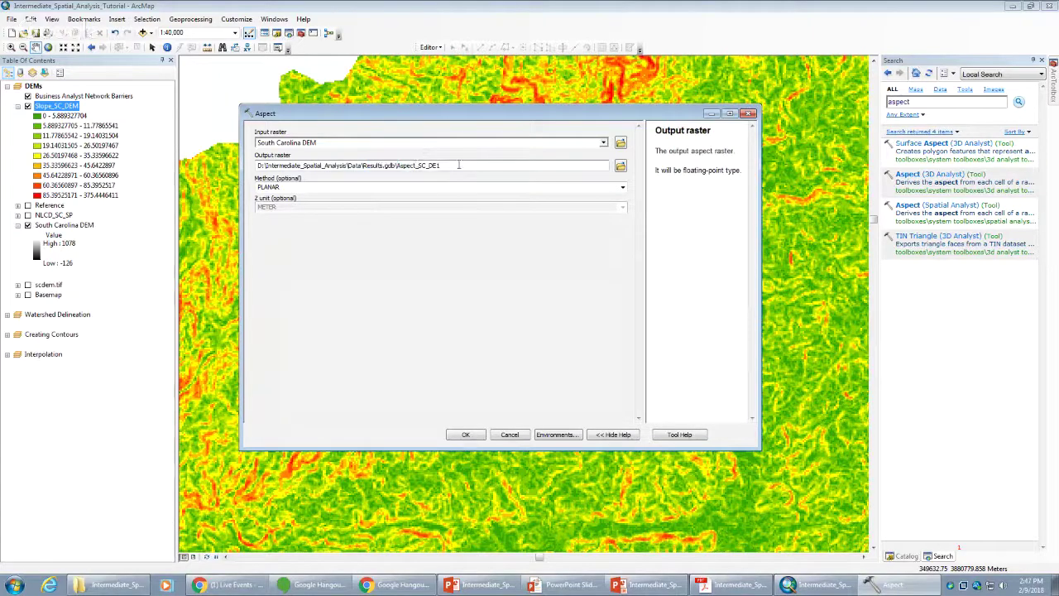
{"action": "type", "text": "M"}
{"action": "left_click", "coordinate": [463, 434]}
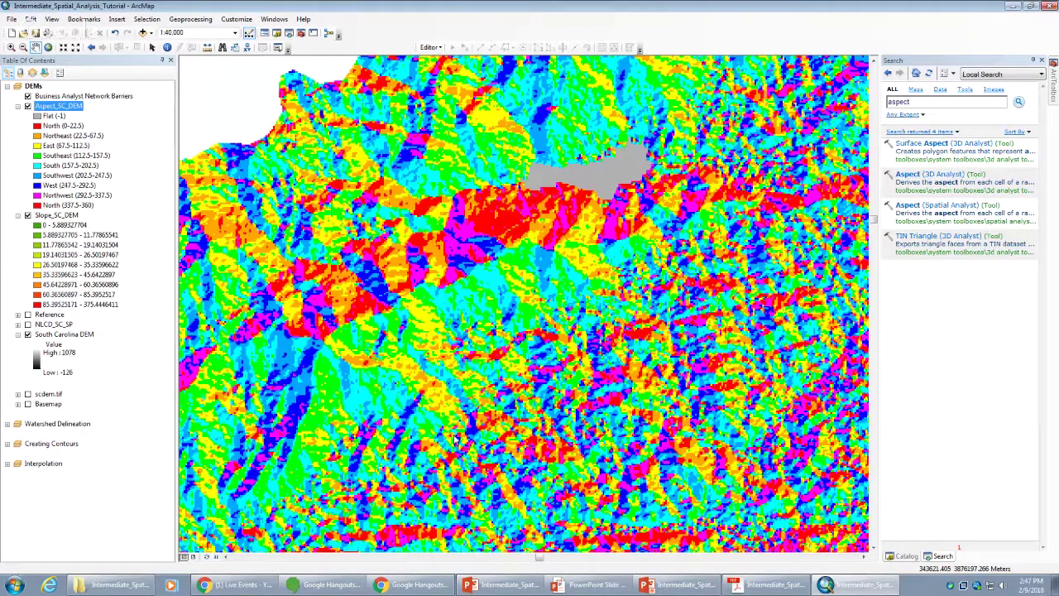
- Examine the aspect raster up close in the mountainous northwest and across the wider state, with the Slope_SC_DEM legend collapsed
{"action": "scroll", "coordinate": [456, 438], "scroll_direction": "down", "scroll_amount": 5}
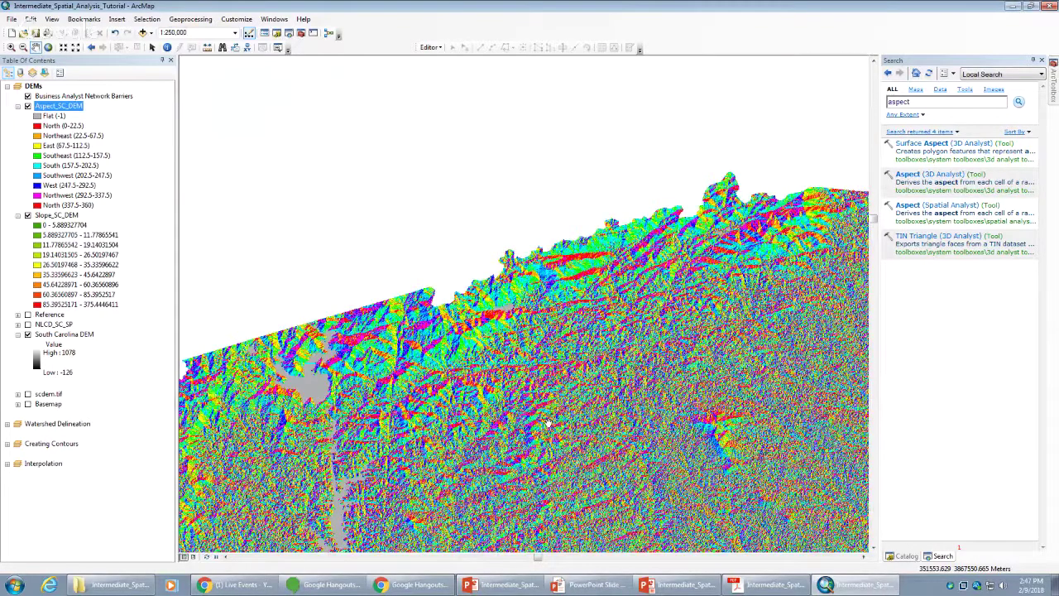
{"action": "scroll", "coordinate": [548, 424], "scroll_direction": "up", "scroll_amount": 4}
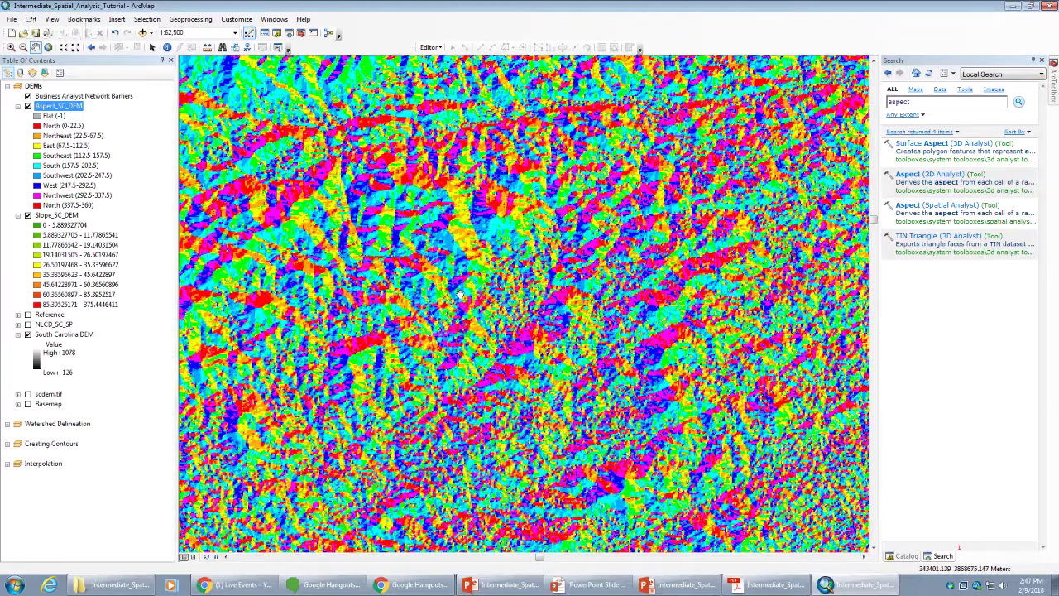
{"action": "scroll", "coordinate": [459, 294], "scroll_direction": "up", "scroll_amount": 1}
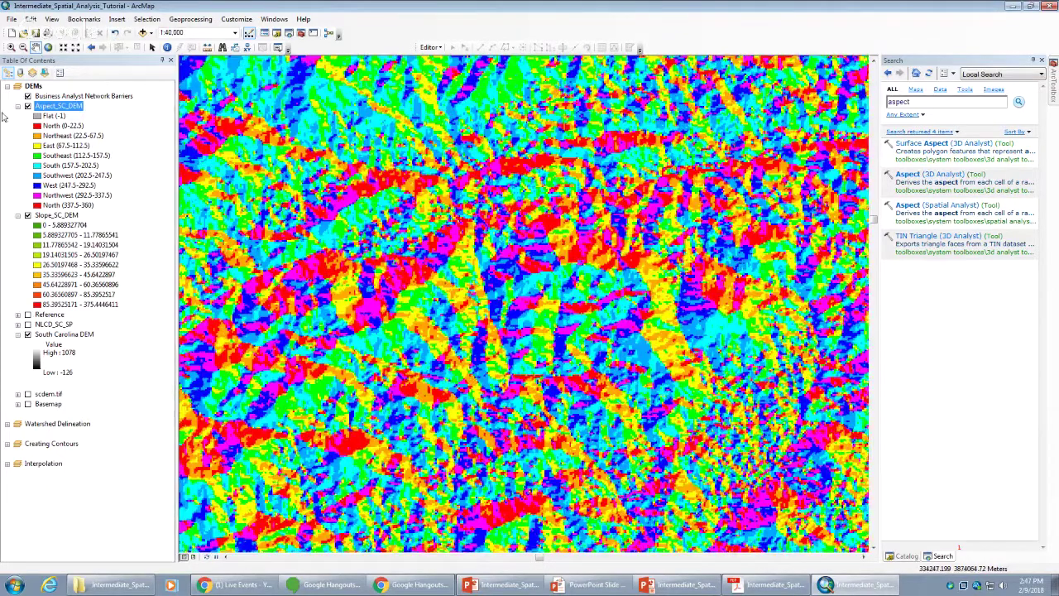
{"action": "left_click", "coordinate": [18, 215]}
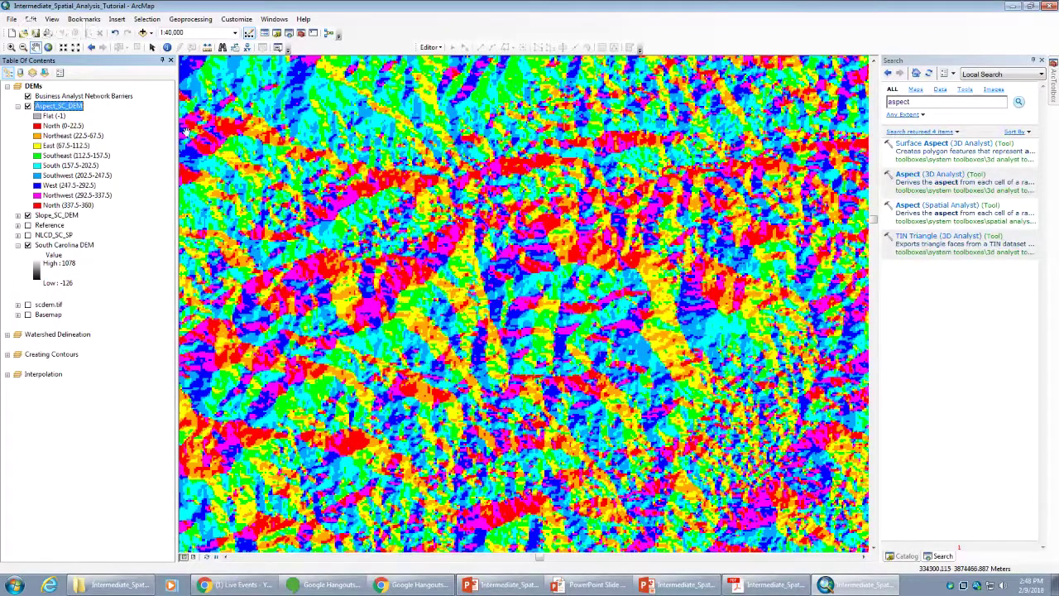
{"action": "left_click_drag", "start_coordinate": [278, 455], "coordinate": [379, 365]}
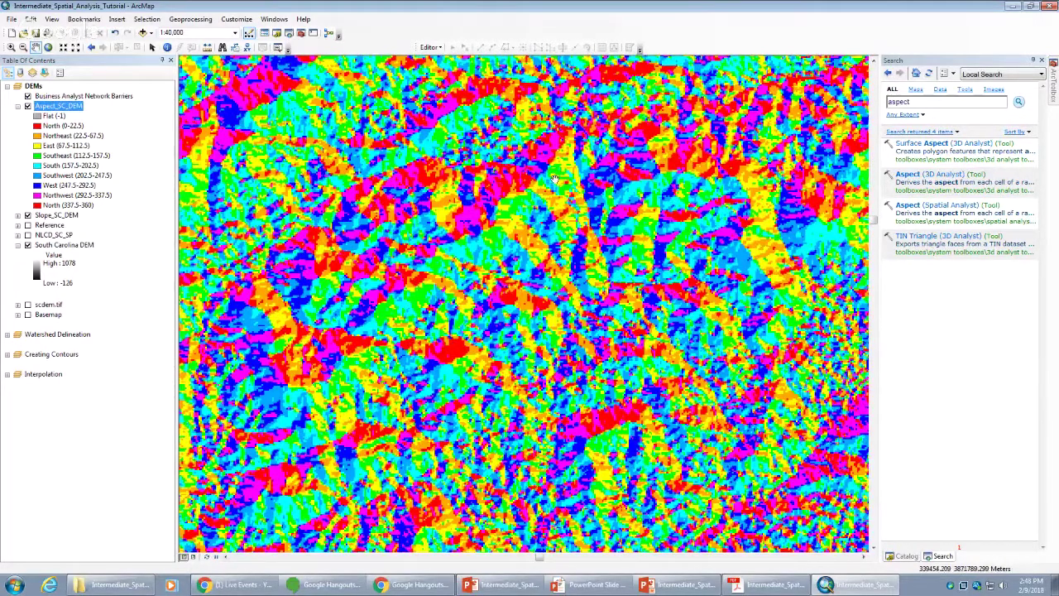
{"action": "scroll", "coordinate": [471, 305], "scroll_direction": "up", "scroll_amount": 4}
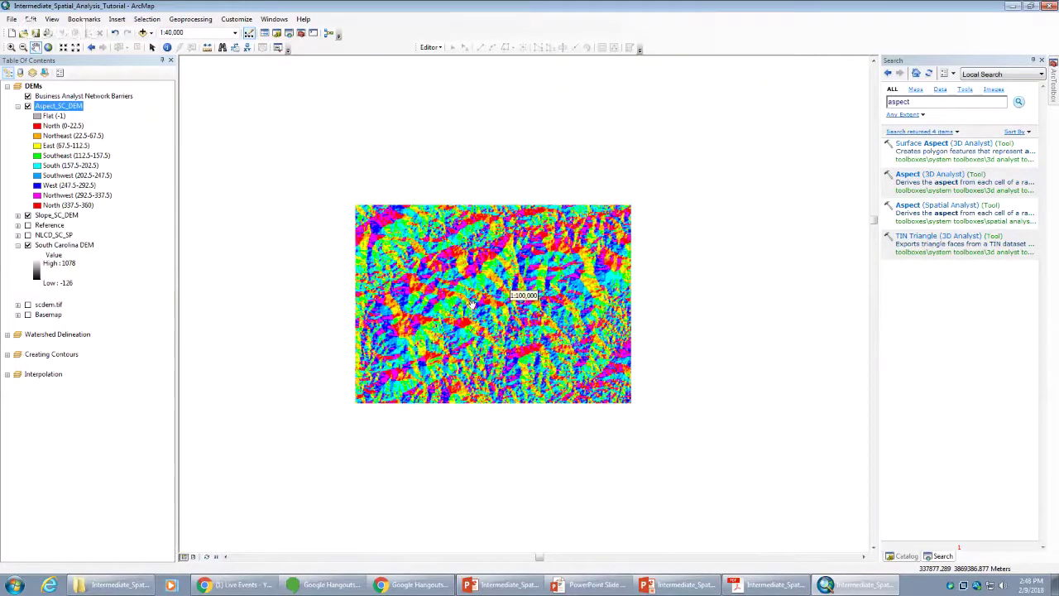
{"action": "scroll", "coordinate": [471, 304], "scroll_direction": "up", "scroll_amount": 2}
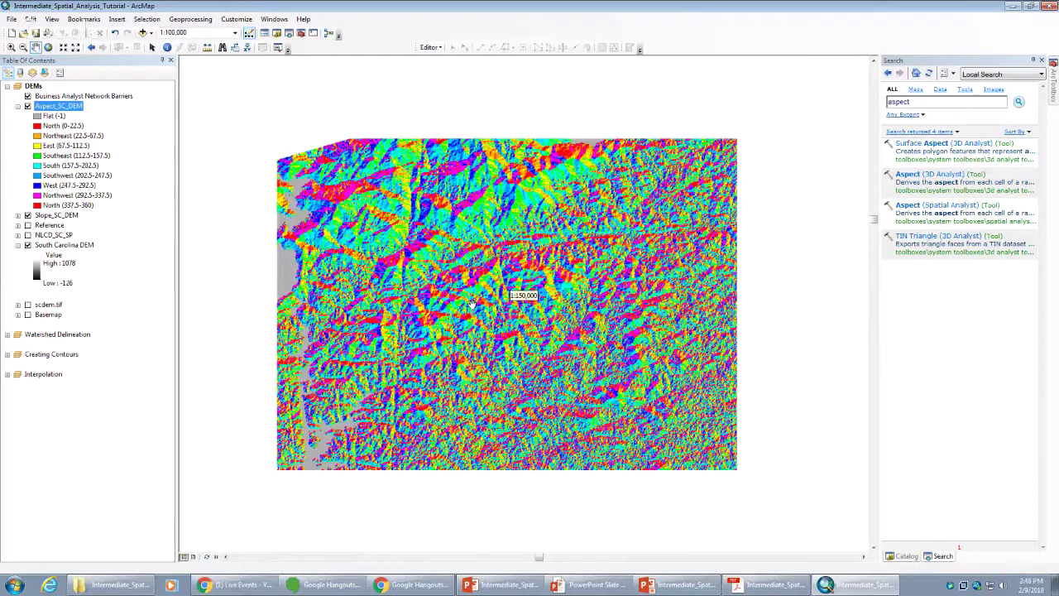
{"action": "scroll", "coordinate": [471, 305], "scroll_direction": "up", "scroll_amount": 5}
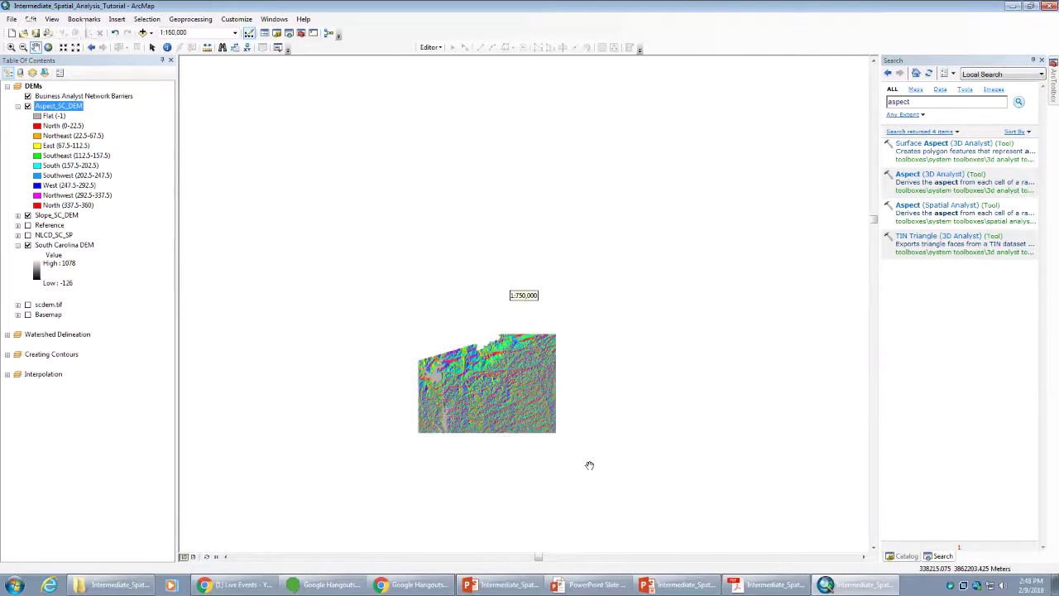
{"action": "left_click_drag", "start_coordinate": [589, 465], "coordinate": [572, 397]}
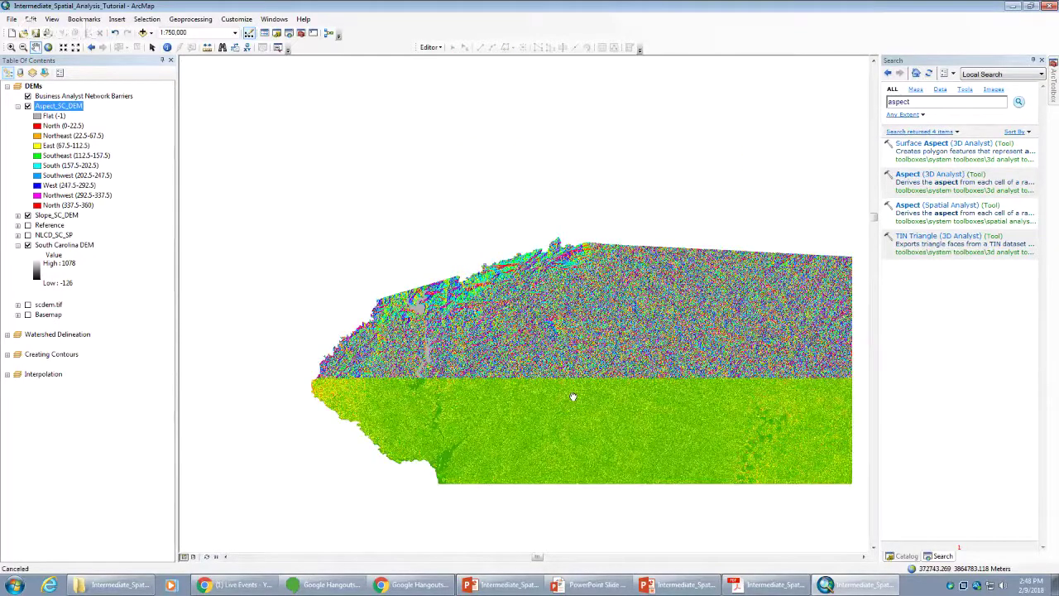
{"action": "scroll", "coordinate": [651, 443], "scroll_direction": "down", "scroll_amount": 2}
{"action": "left_click_drag", "start_coordinate": [651, 442], "coordinate": [597, 371]}
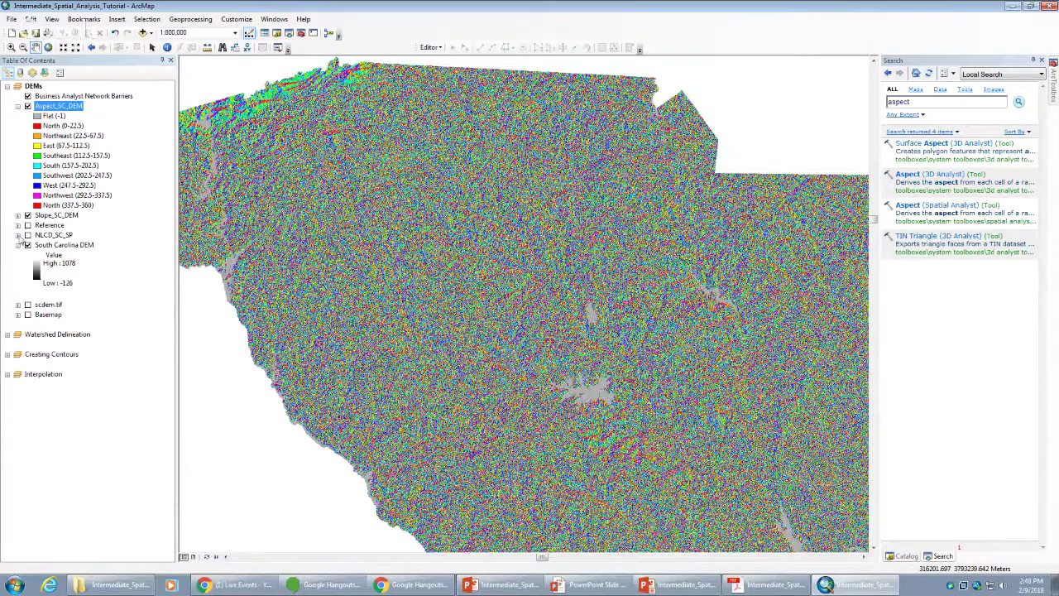
- Display the NLCD_SC_SP land cover layer with its legend expanded and place it above Aspect_SC_DEM in the layer order
{"action": "left_click", "coordinate": [17, 235]}
{"action": "left_click", "coordinate": [28, 235]}
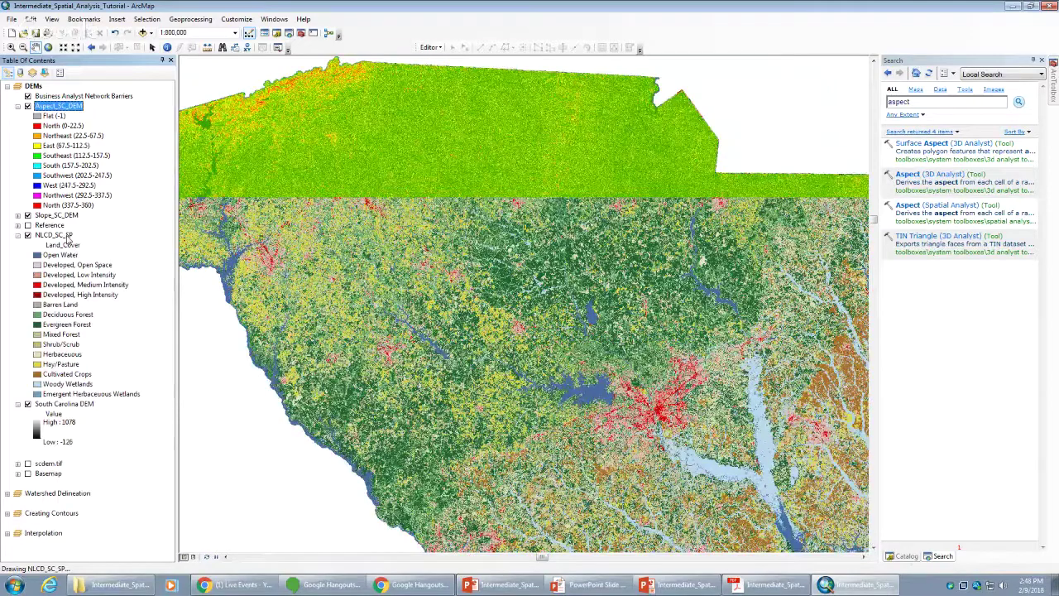
{"action": "left_click_drag", "start_coordinate": [69, 240], "coordinate": [71, 105]}
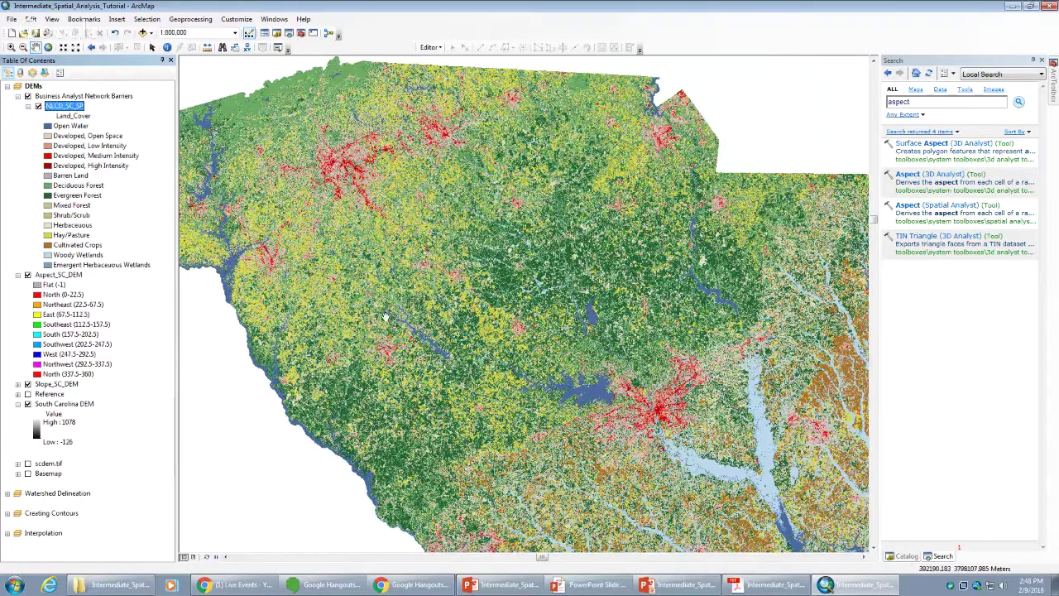
{"action": "scroll", "coordinate": [384, 317], "scroll_direction": "down", "scroll_amount": 2}
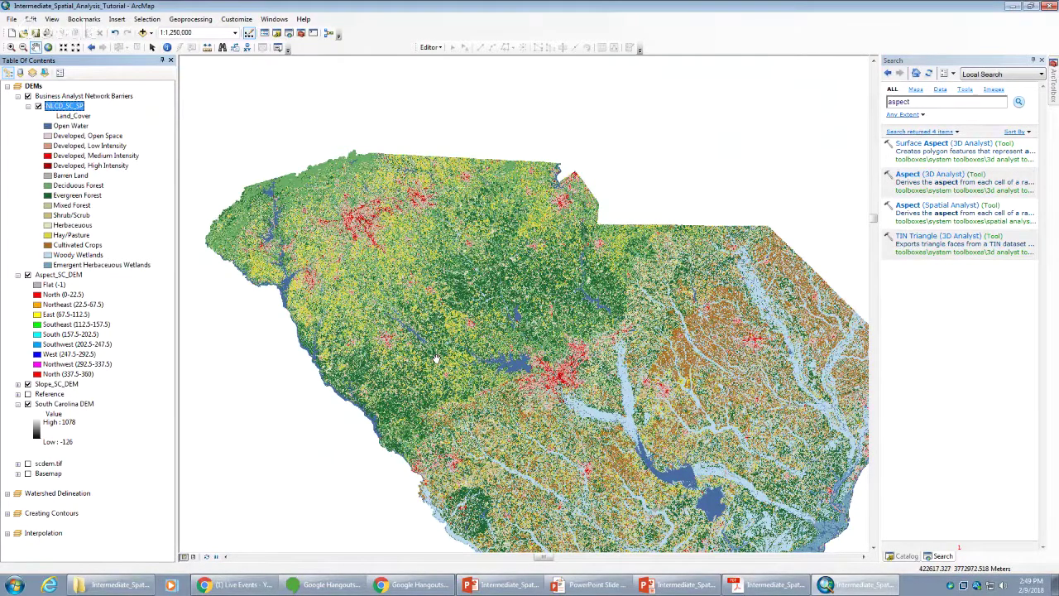
{"action": "left_click_drag", "start_coordinate": [436, 358], "coordinate": [427, 289]}
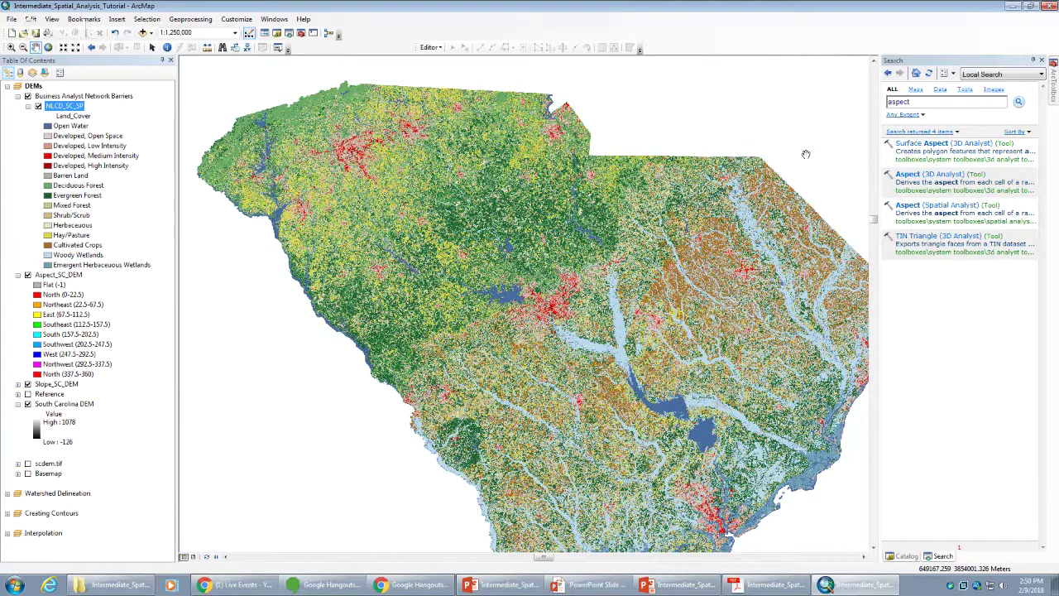
- Browse the project's home folder to Int_Spatial_Analysis.gdb in the Data folder and locate the NLCD_SC_SP raster
{"action": "left_click", "coordinate": [900, 557]}
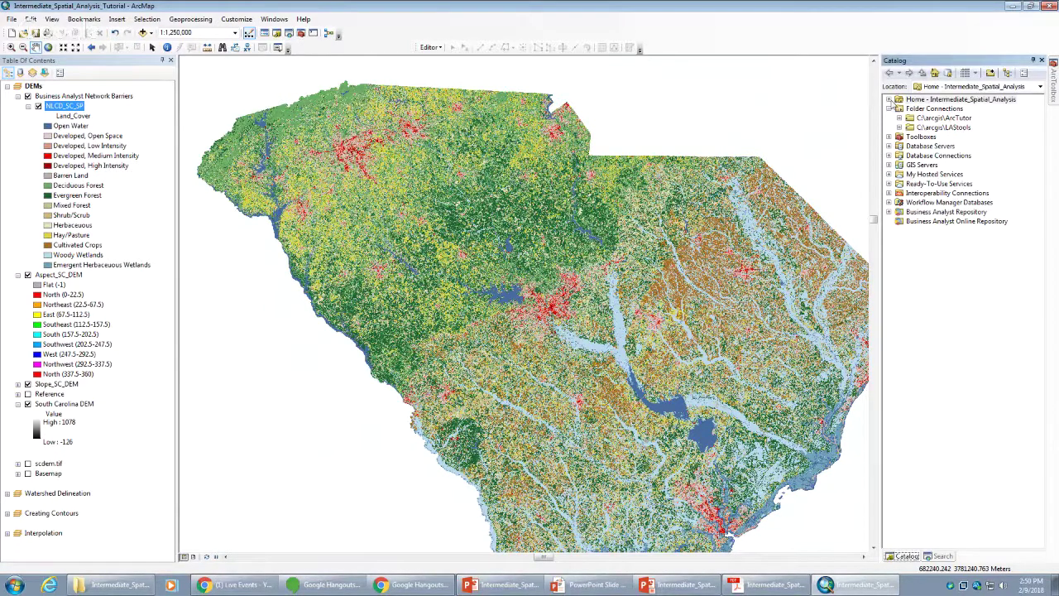
{"action": "left_click", "coordinate": [890, 99]}
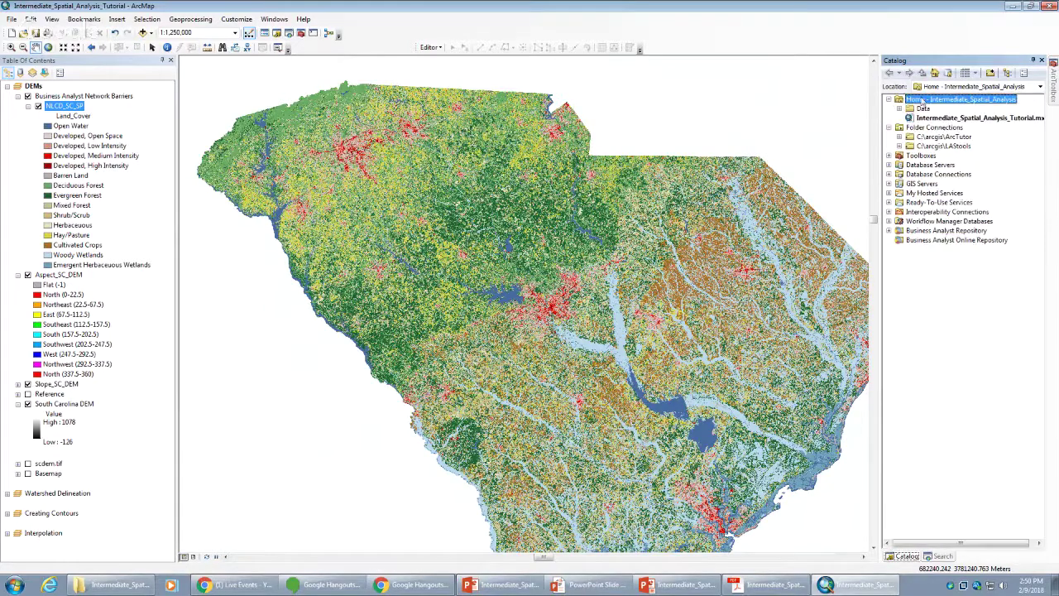
{"action": "left_click", "coordinate": [900, 109]}
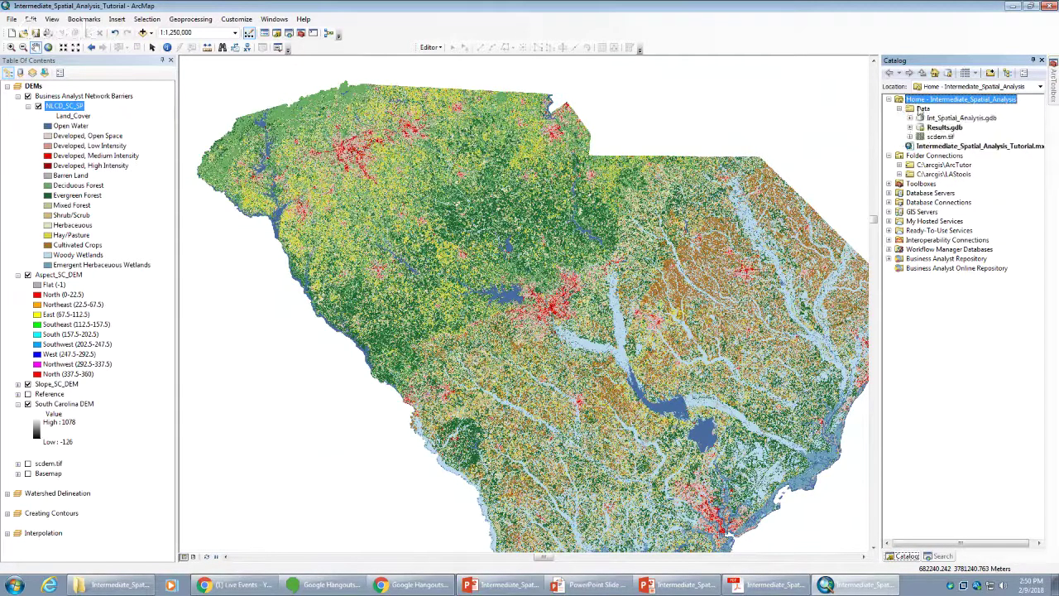
{"action": "left_click", "coordinate": [910, 117]}
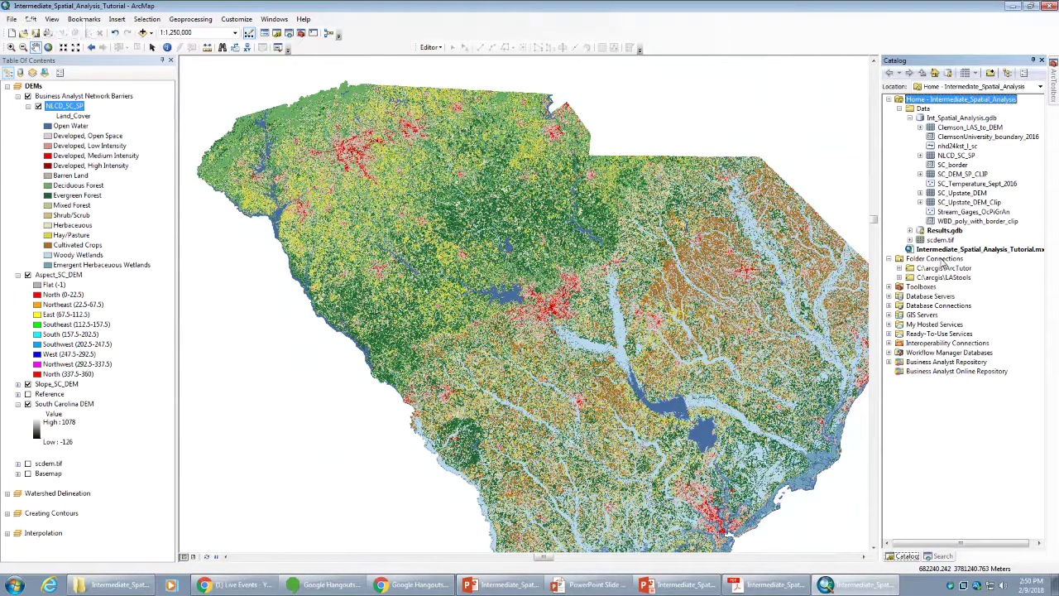
{"action": "left_click", "coordinate": [957, 156]}
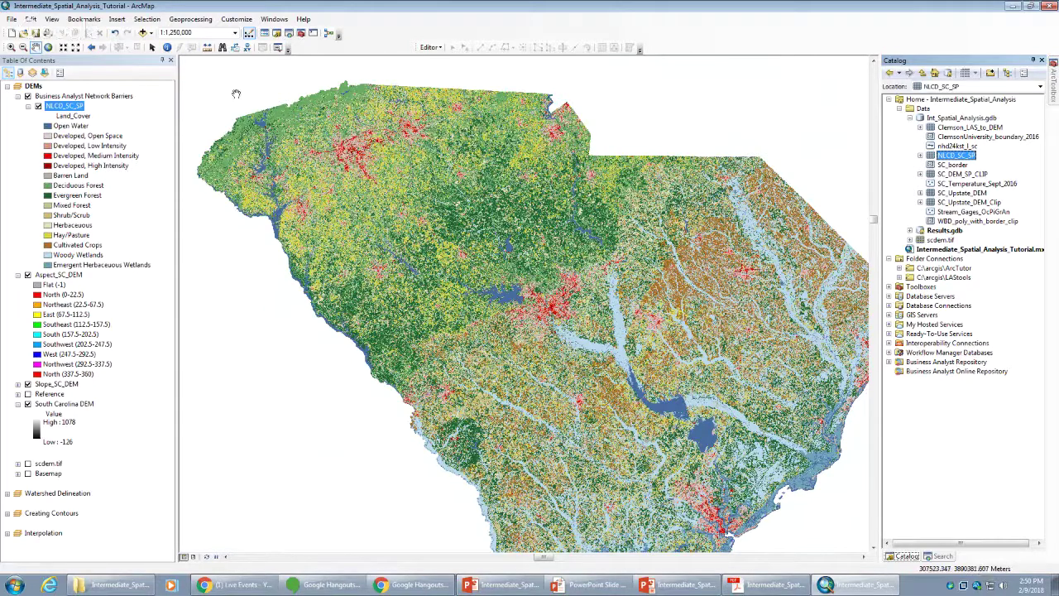
- Search for "reclassify" and open the Spatial Analyst Reclassify tool
{"action": "left_click", "coordinate": [943, 556]}
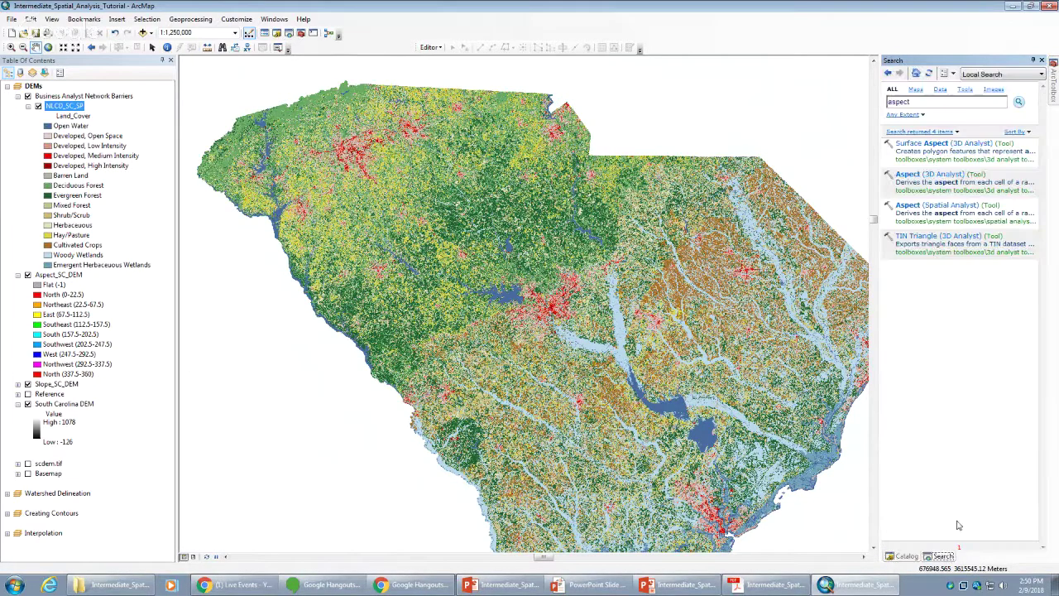
{"action": "double_click", "coordinate": [921, 103]}
{"action": "type", "text": "reclassify"}
{"action": "key", "text": "Return"}
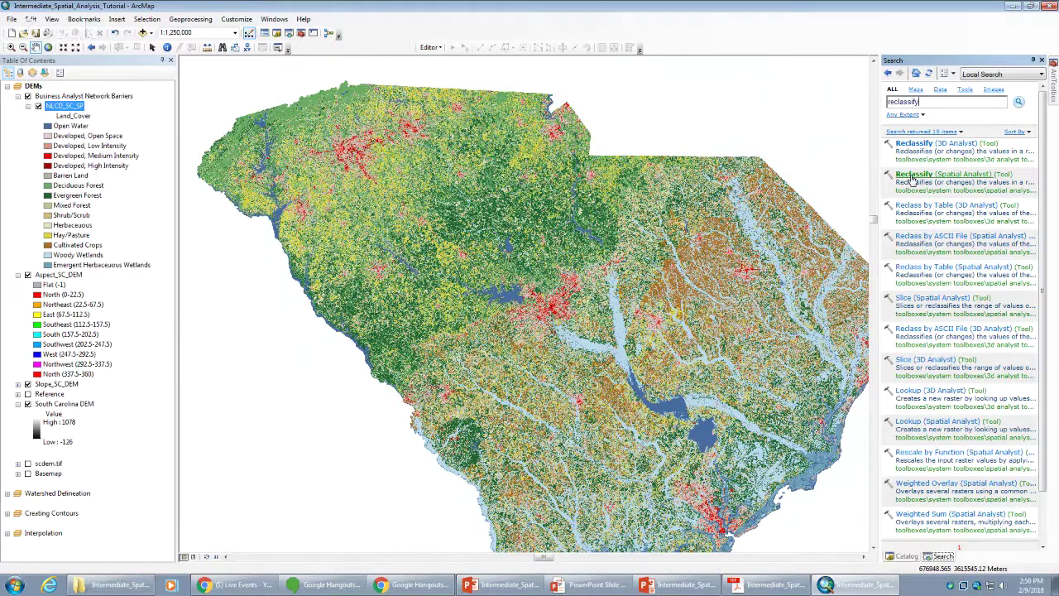
{"action": "left_click", "coordinate": [912, 174]}
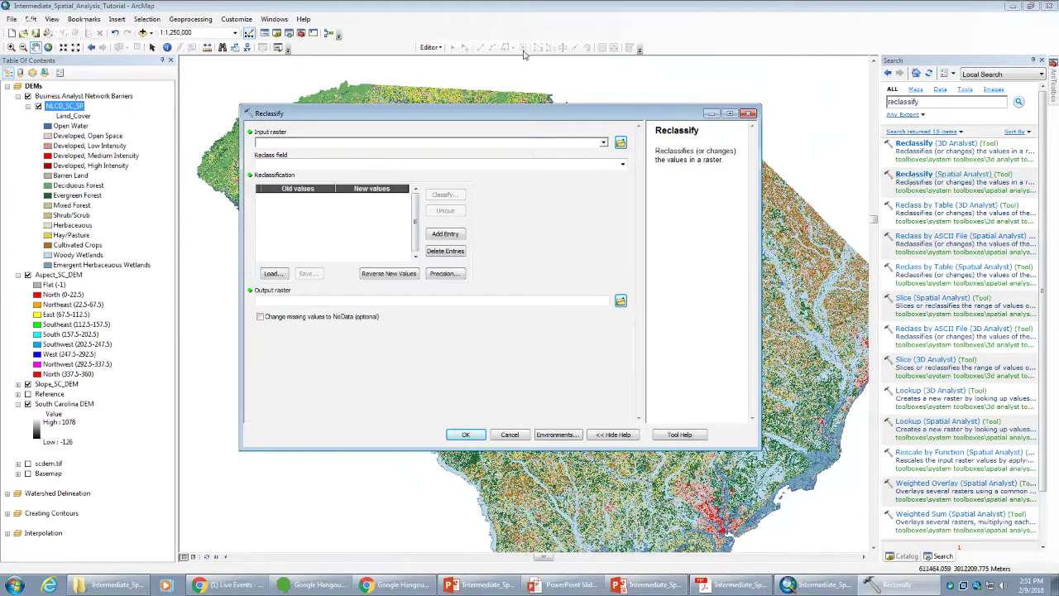
- Set NLCD_SC_SP as the Reclassify input raster and Land_Cover as the reclass field
{"action": "left_click", "coordinate": [603, 142]}
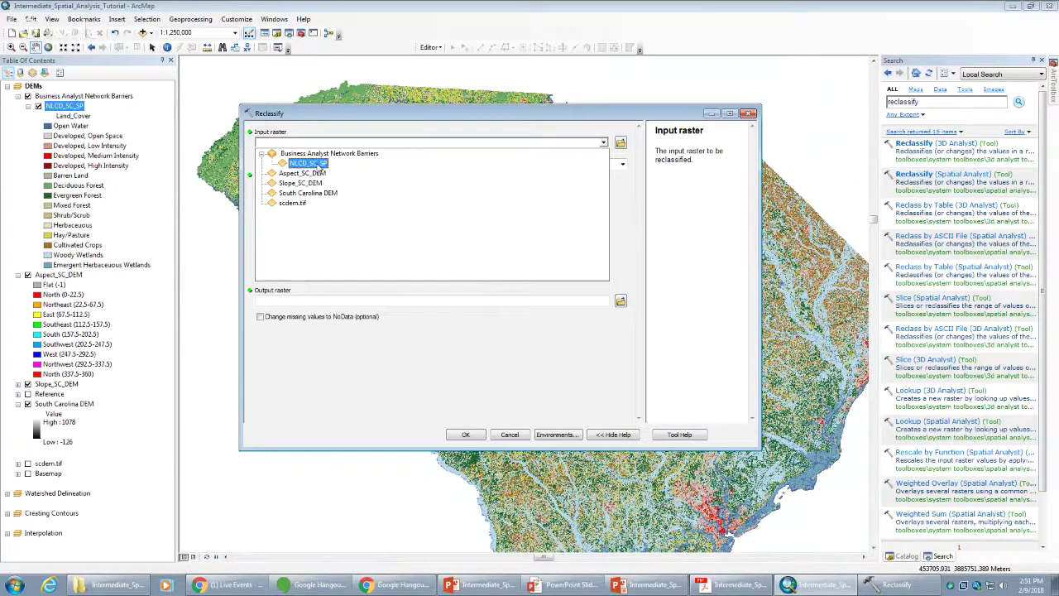
{"action": "left_click", "coordinate": [318, 164]}
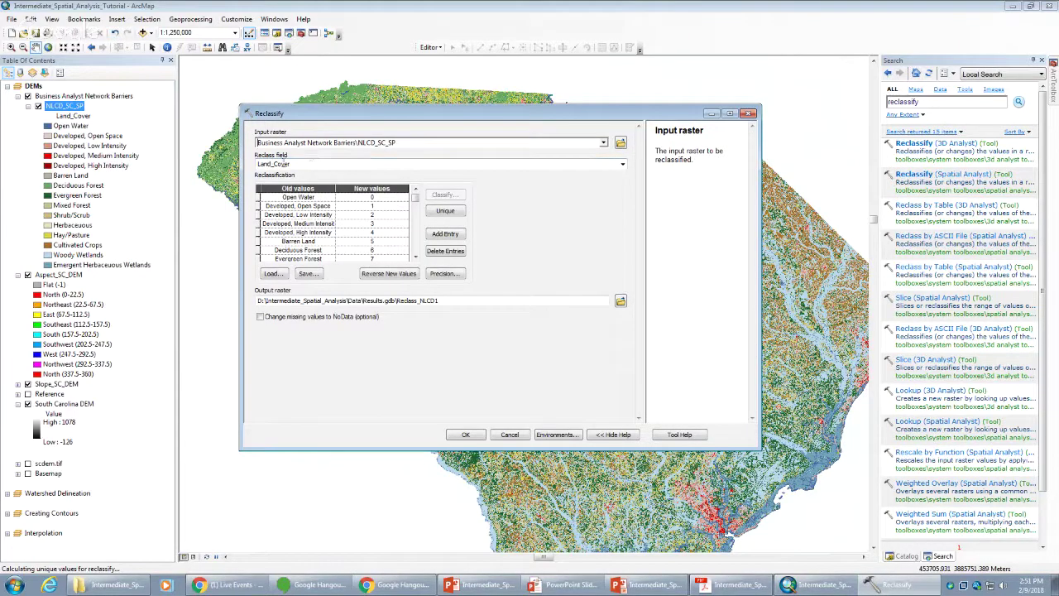
{"action": "left_click", "coordinate": [623, 164]}
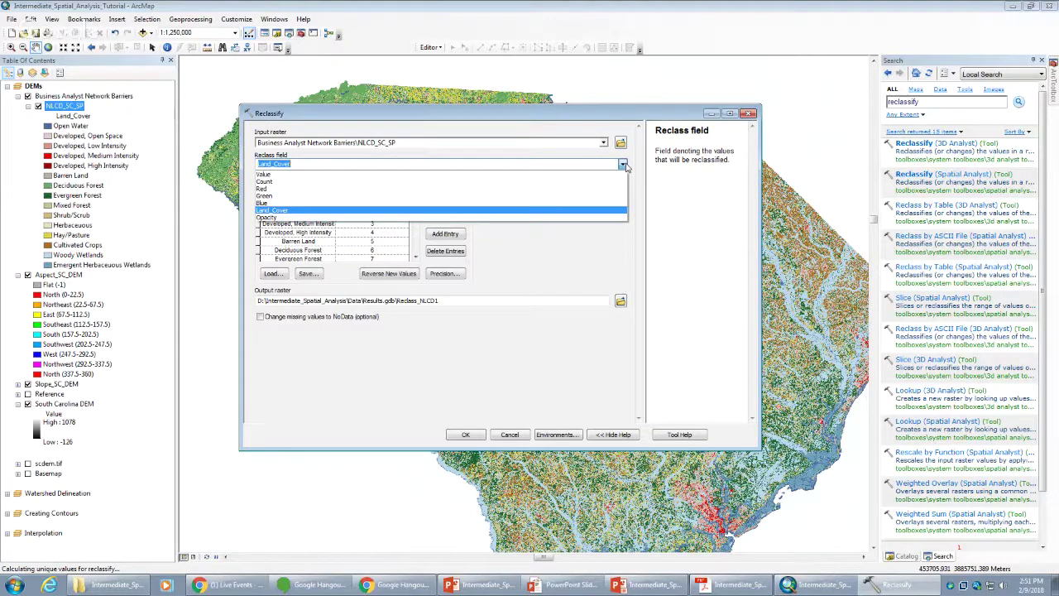
{"action": "left_click", "coordinate": [604, 210]}
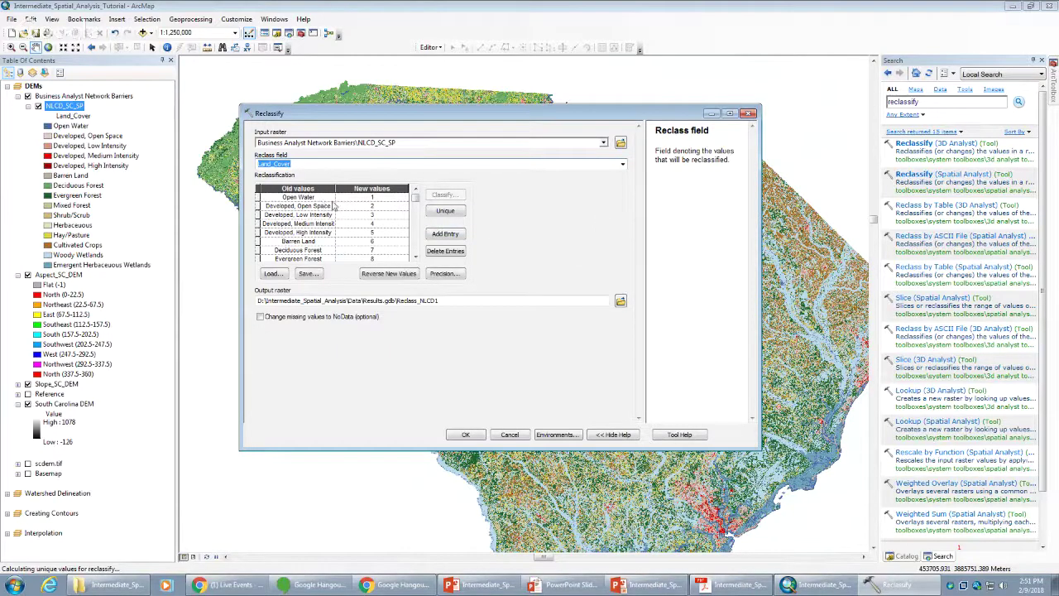
- Set the new value of the Barren Land class to 1 in the reclassification table
{"action": "left_click", "coordinate": [304, 210]}
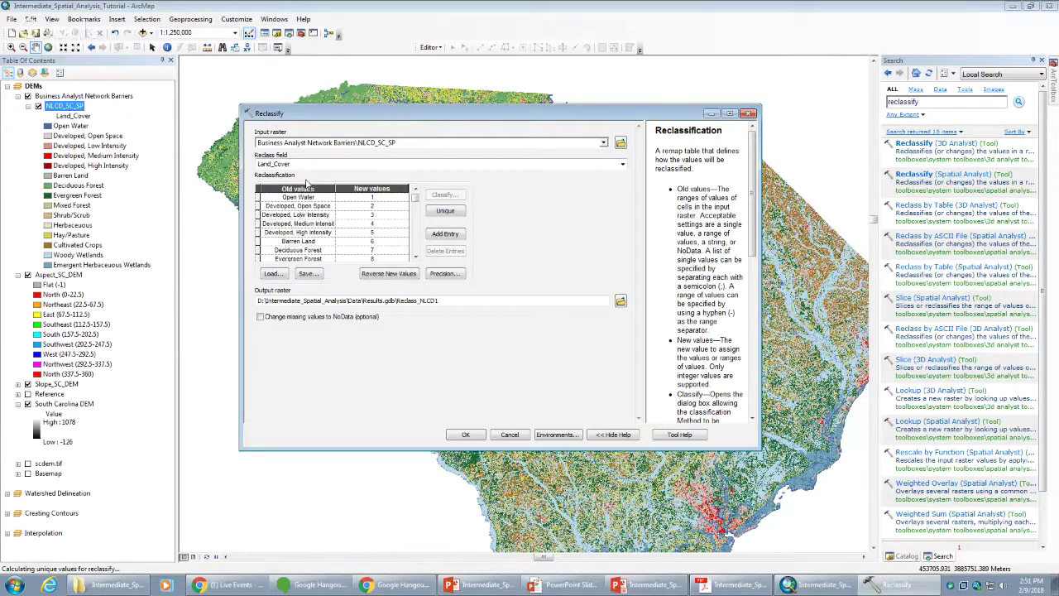
{"action": "left_click", "coordinate": [374, 199]}
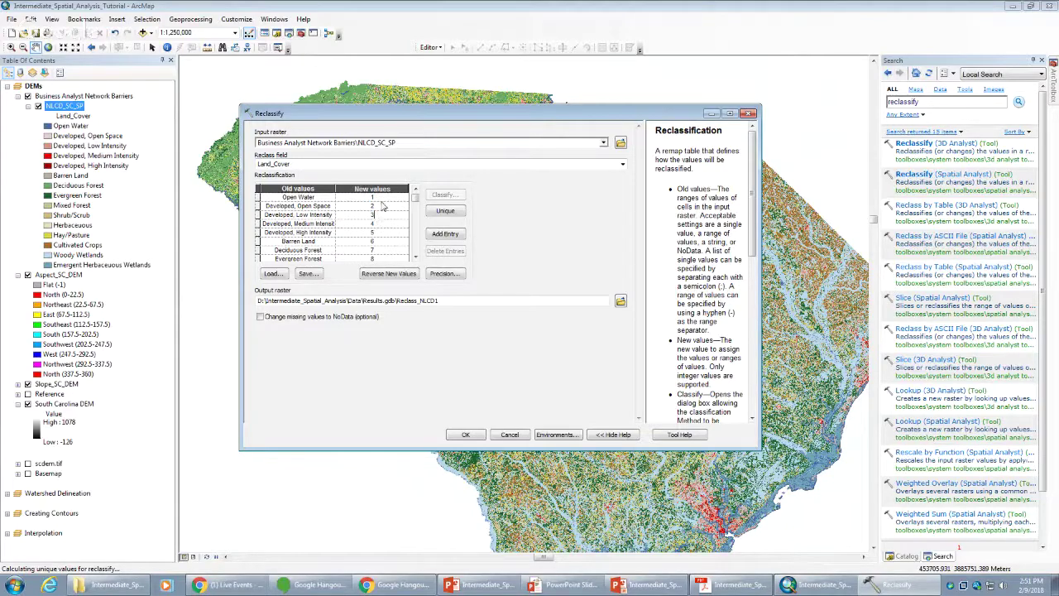
{"action": "left_click", "coordinate": [279, 197]}
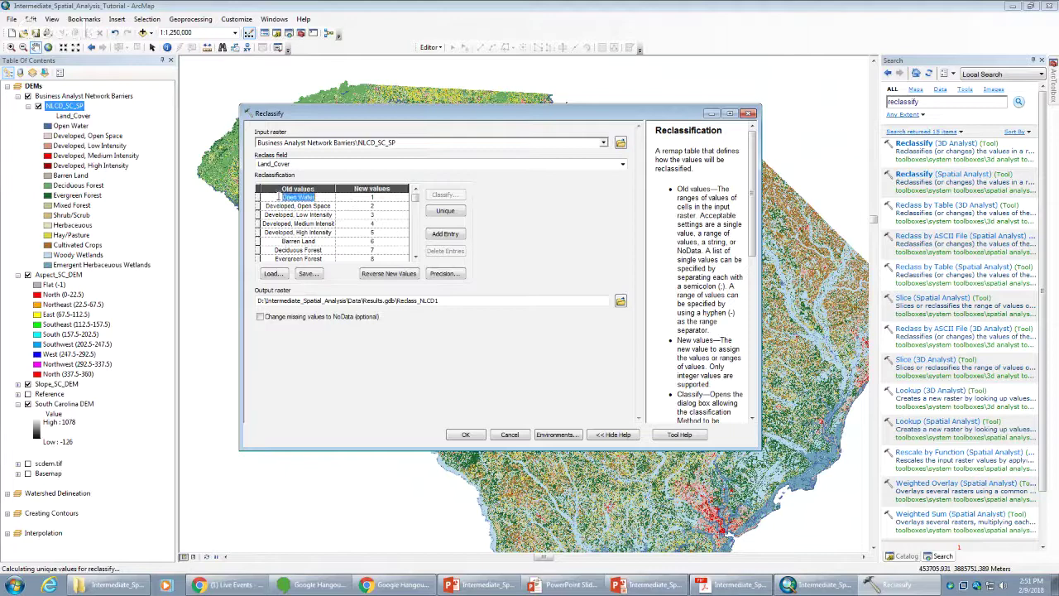
{"action": "left_click", "coordinate": [339, 199]}
{"action": "left_click", "coordinate": [302, 206]}
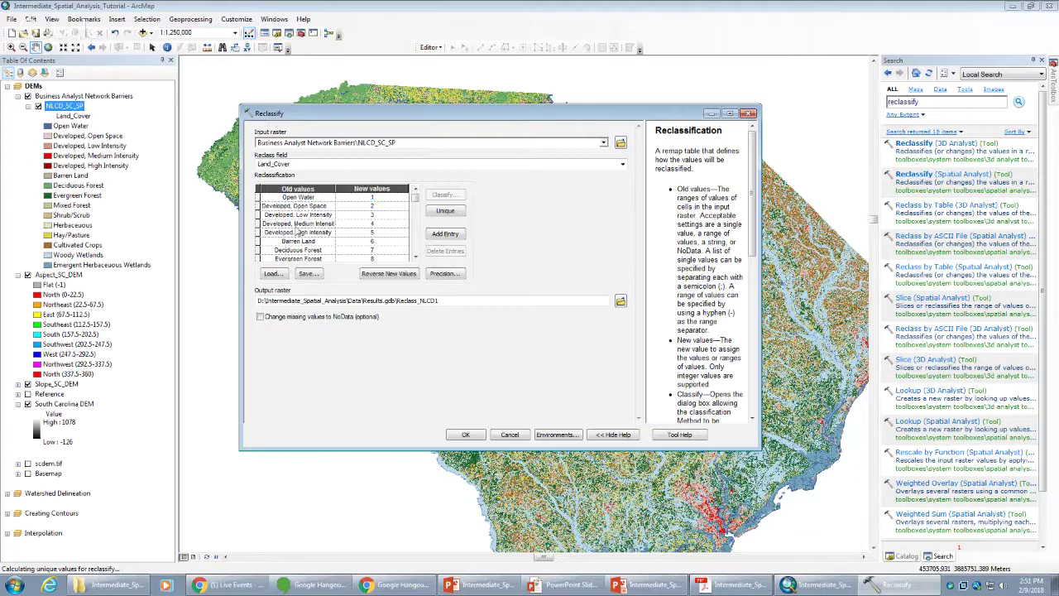
{"action": "left_click", "coordinate": [298, 243]}
{"action": "left_click", "coordinate": [349, 242]}
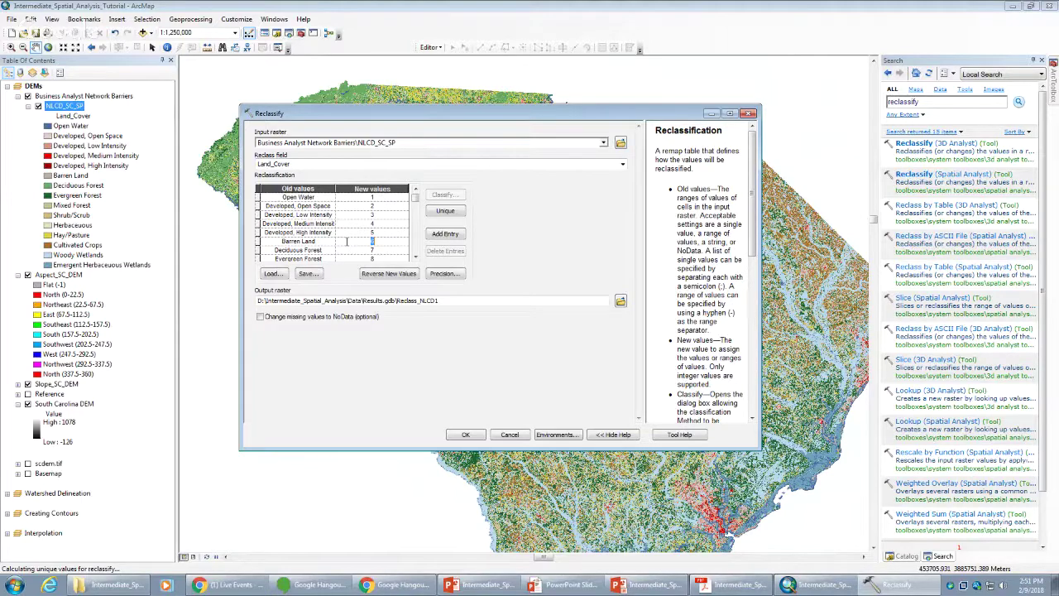
{"action": "type", "text": "1"}
- Set the new values of Open Water and the four Developed classes to 0
{"action": "left_click", "coordinate": [380, 198]}
{"action": "type", "text": "0"}
{"action": "left_click", "coordinate": [392, 208]}
{"action": "type", "text": "0"}
{"action": "left_click", "coordinate": [387, 214]}
{"action": "type", "text": "0"}
{"action": "left_click", "coordinate": [385, 222]}
{"action": "type", "text": "0"}
{"action": "left_click", "coordinate": [387, 232]}
{"action": "type", "text": "0"}
- Set the new values of Deciduous Forest, Evergreen Forest and Mixed Forest to 0
{"action": "left_click", "coordinate": [382, 249]}
{"action": "type", "text": "0"}
{"action": "key", "text": "Down"}
{"action": "key", "text": "Down"}
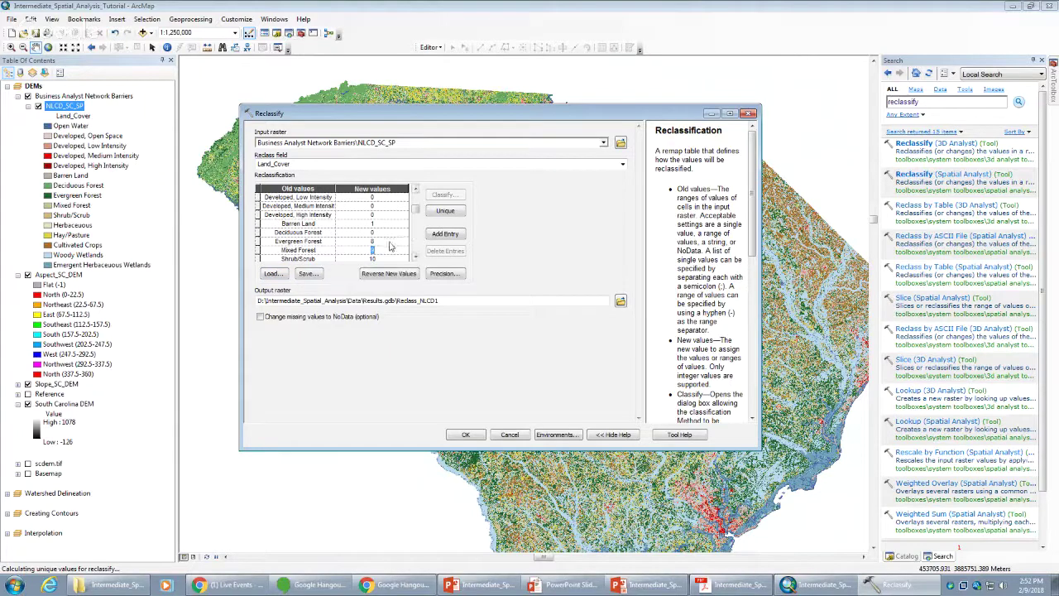
{"action": "type", "text": "0"}
- Set the new values of Shrub/Scrub and Herbaceous to 0
{"action": "key", "text": "Down"}
{"action": "type", "text": "0"}
{"action": "key", "text": "Down"}
{"action": "key", "text": "Down"}
{"action": "left_click", "coordinate": [375, 243]}
{"action": "type", "text": "0"}
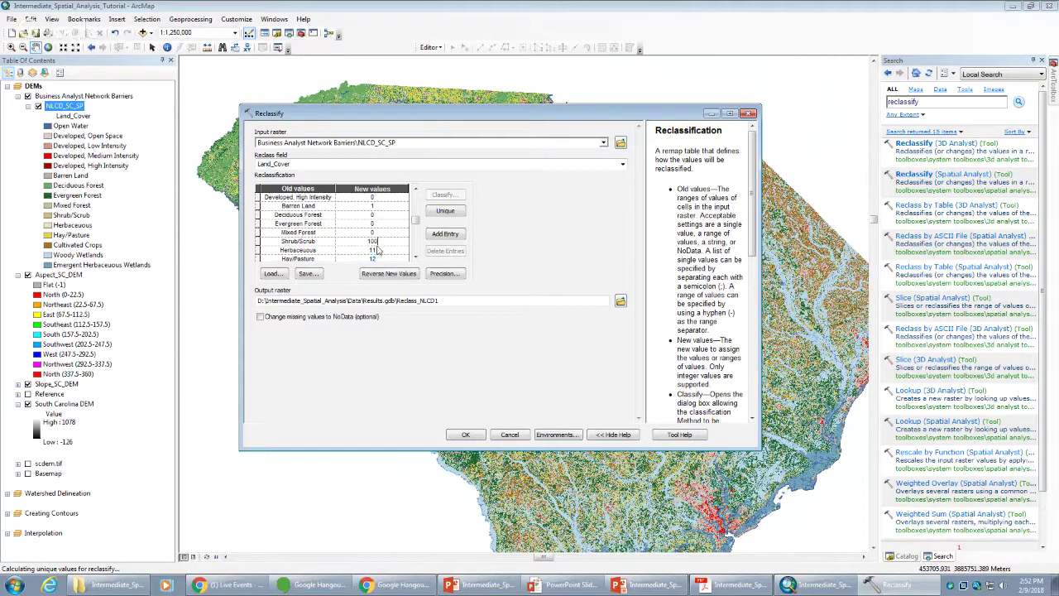
{"action": "double_click", "coordinate": [378, 241]}
{"action": "type", "text": "0"}
{"action": "key", "text": "Down"}
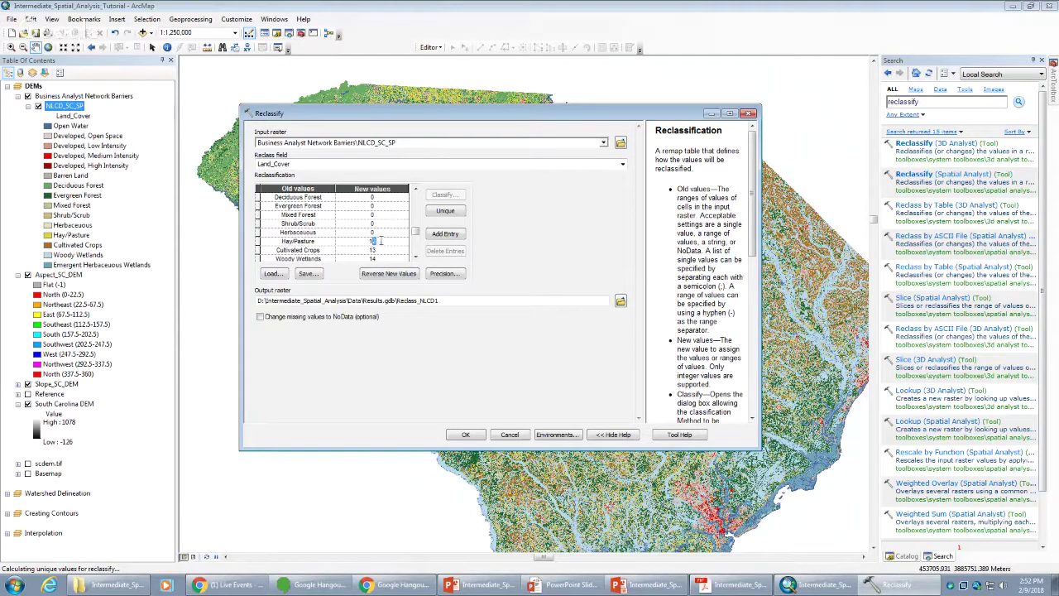
- Set the new values of Hay/Pasture and Cultivated Crops to 0
{"action": "double_click", "coordinate": [374, 241]}
{"action": "type", "text": "00"}
{"action": "key", "text": "Down"}
{"action": "key", "text": "Down"}
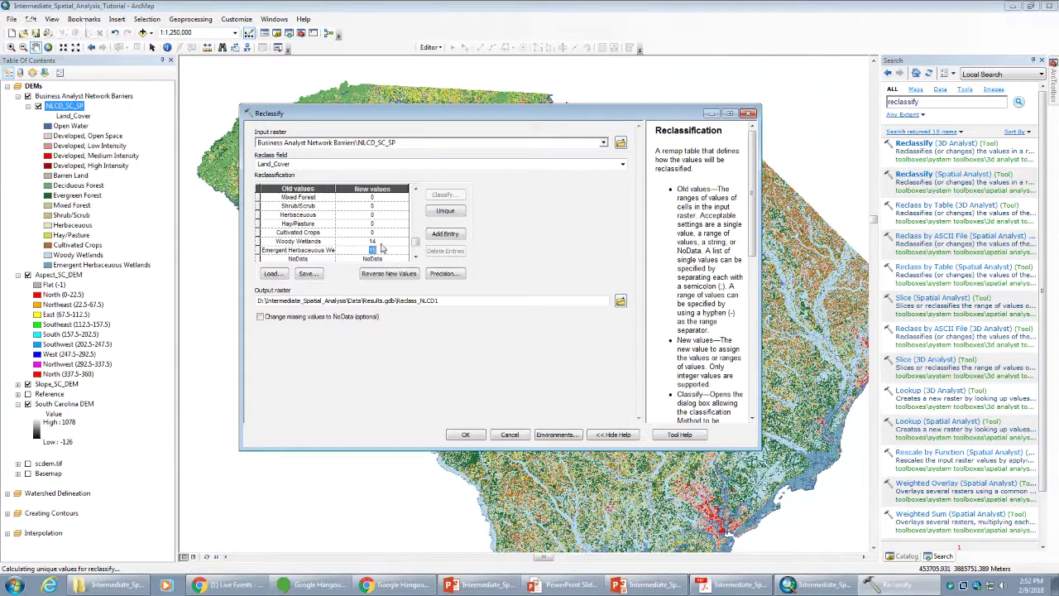
- Set the new values of Woody Wetlands and Emergent Herbaceous Wetlands to 0 and check the whole reclassification table
{"action": "type", "text": "0"}
{"action": "key", "text": "Delete"}
{"action": "key", "text": "Delete"}
{"action": "key", "text": "Down"}
{"action": "type", "text": "0"}
{"action": "left_click_drag", "start_coordinate": [413, 243], "coordinate": [414, 194]}
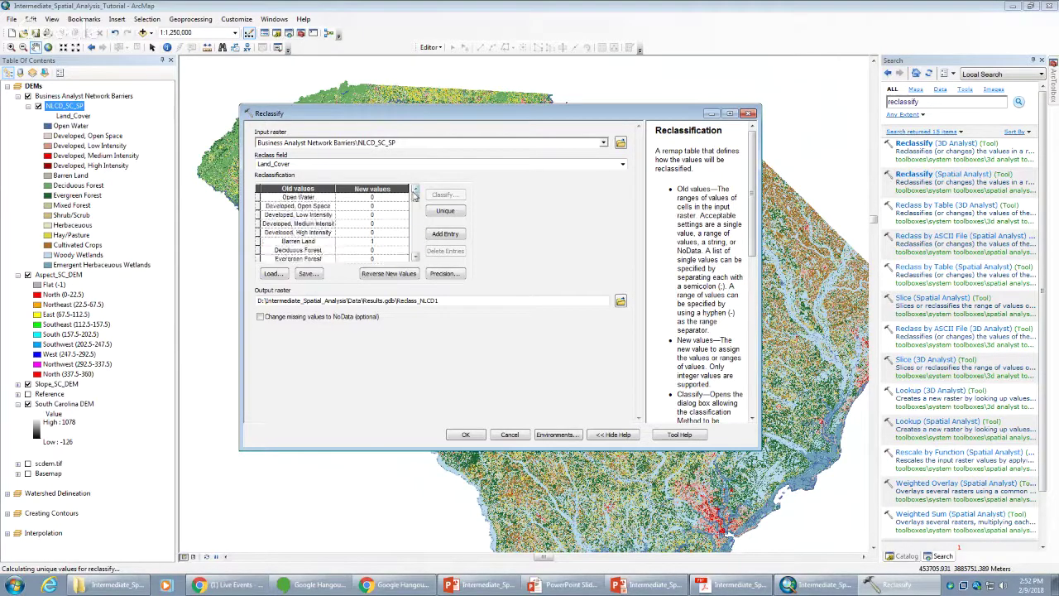
{"action": "left_click", "coordinate": [416, 259]}
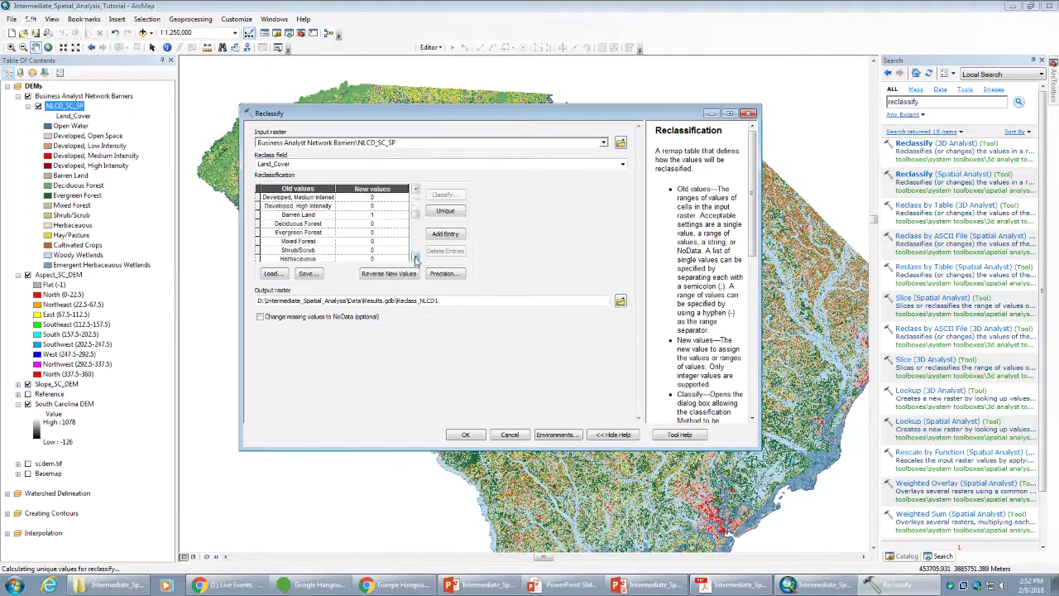
{"action": "left_click", "coordinate": [416, 259]}
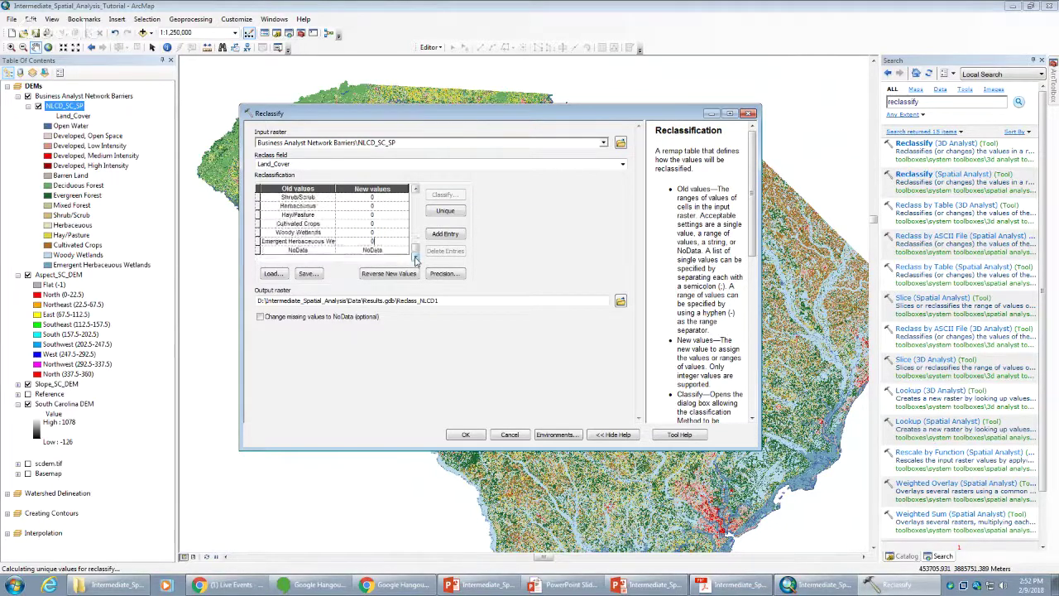
{"action": "left_click", "coordinate": [416, 190]}
{"action": "left_click", "coordinate": [417, 190]}
{"action": "left_click", "coordinate": [417, 191]}
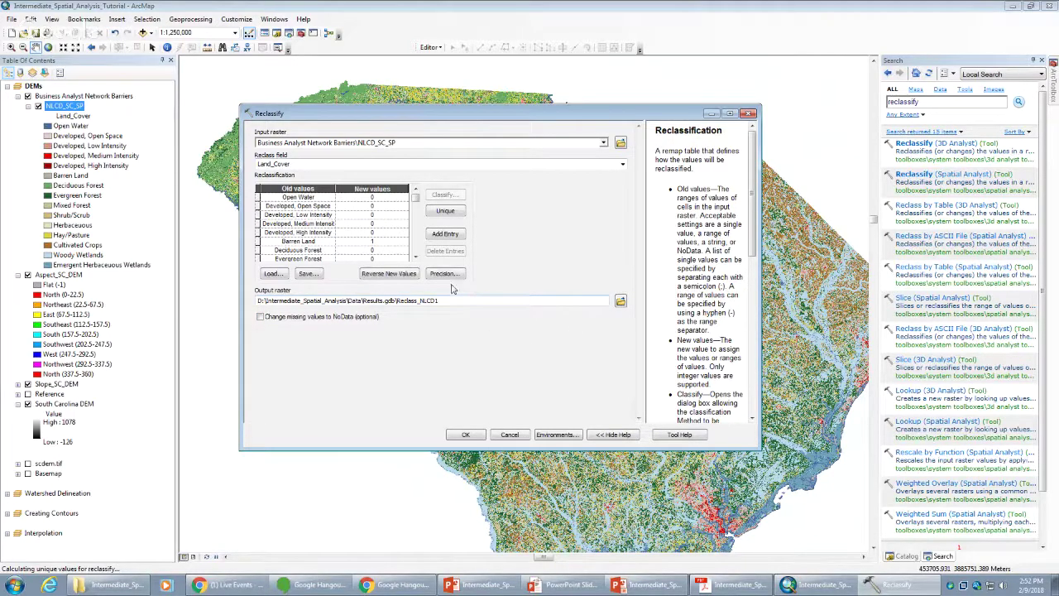
- Name the output raster Barren_Land_Reclass in Results.gdb and run the land cover reclassification
{"action": "left_click_drag", "start_coordinate": [445, 301], "coordinate": [398, 308]}
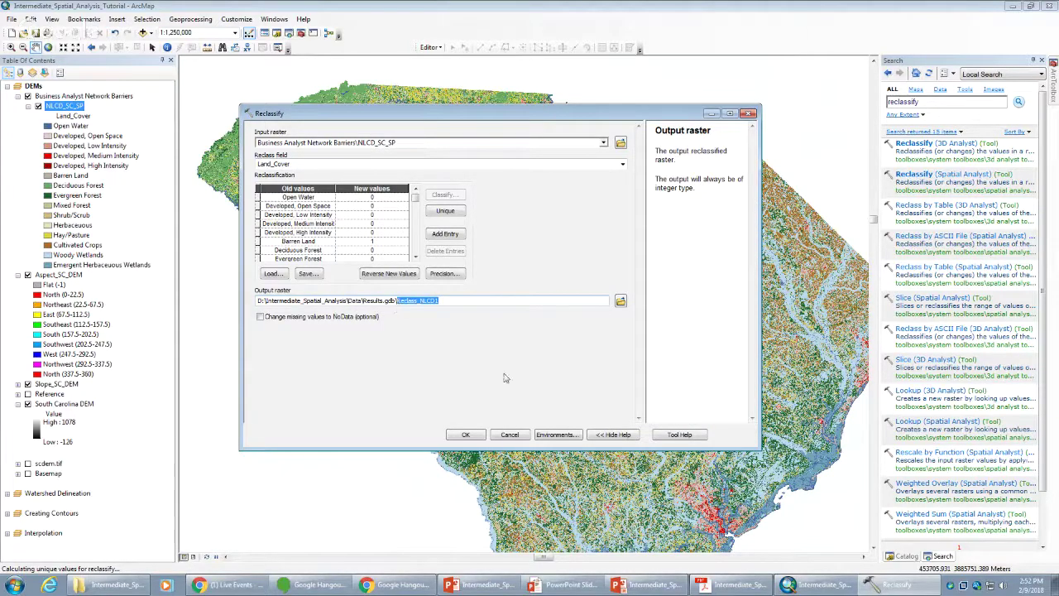
{"action": "type", "text": "Barren_Land_Reclass"}
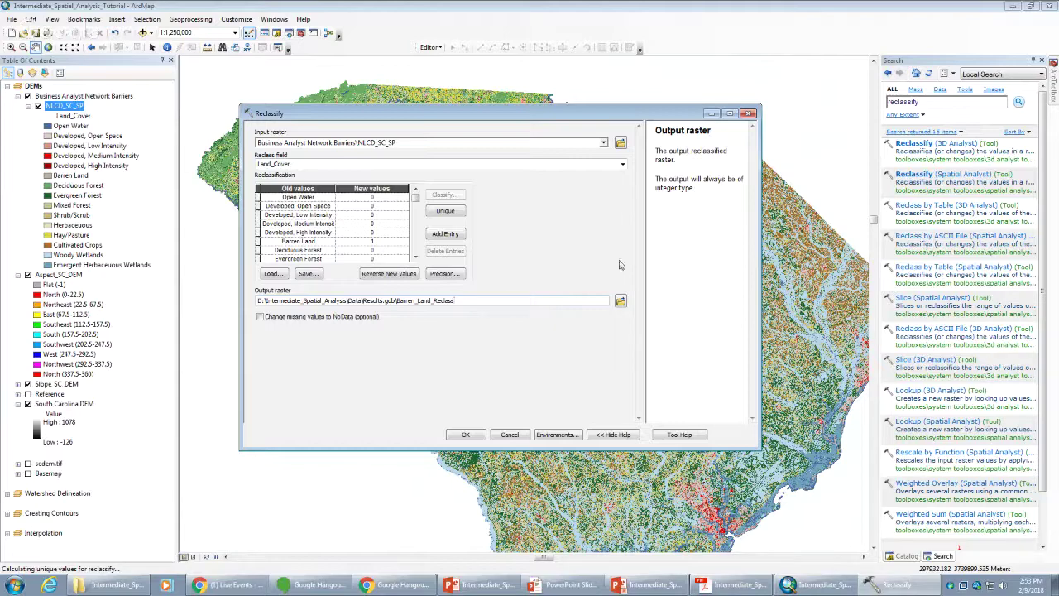
{"action": "left_click", "coordinate": [462, 435]}
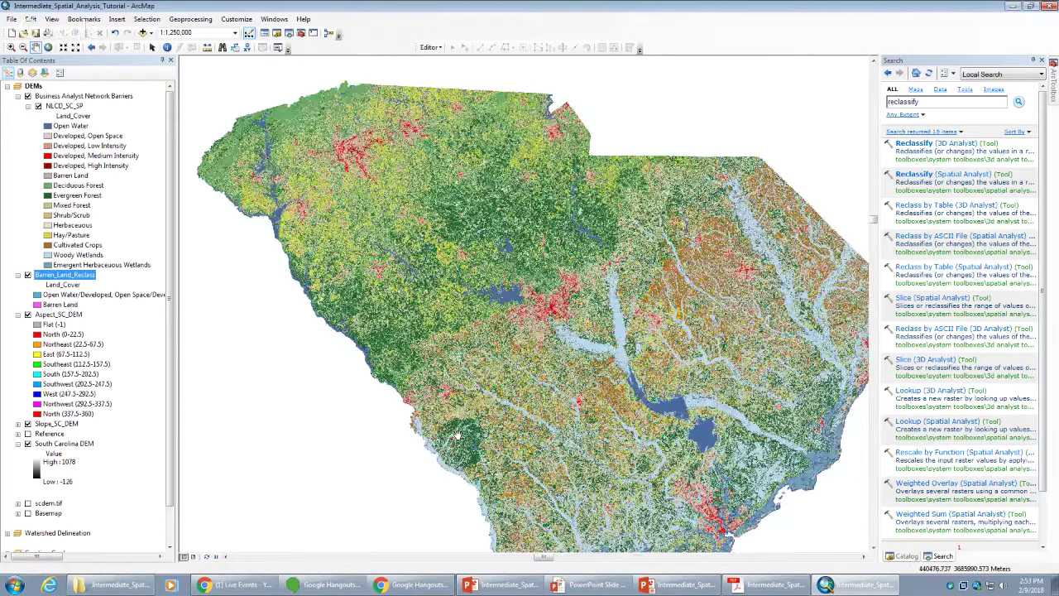
- Hide the NLCD_SC_SP, Aspect_SC_DEM, Slope_SC_DEM and South Carolina DEM layers and inspect the Barren_Land_Reclass raster
{"action": "left_click", "coordinate": [63, 108]}
{"action": "left_click", "coordinate": [37, 107]}
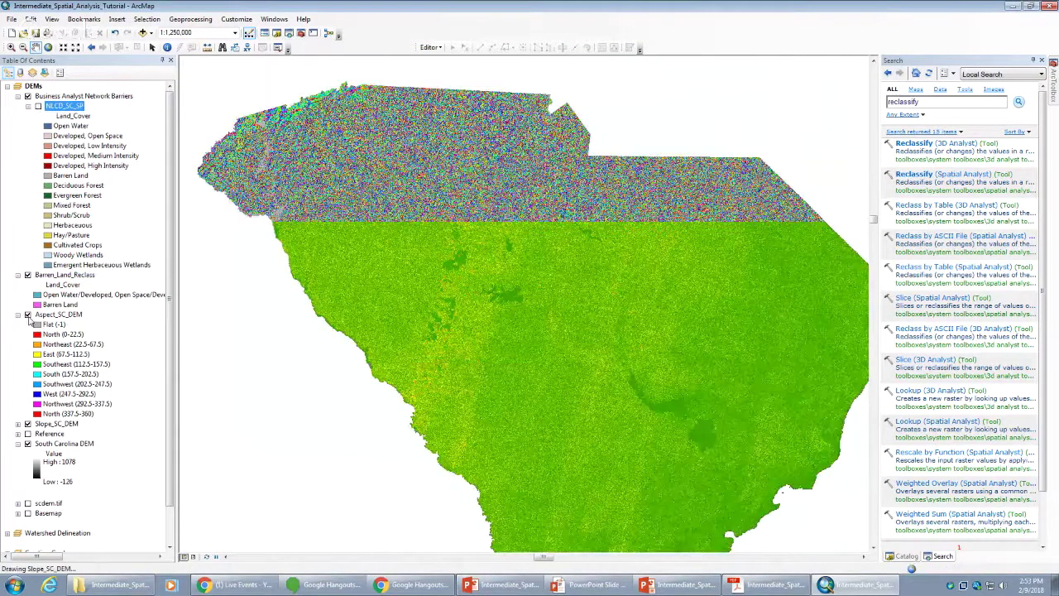
{"action": "left_click", "coordinate": [28, 314]}
{"action": "left_click", "coordinate": [27, 423]}
{"action": "left_click", "coordinate": [28, 444]}
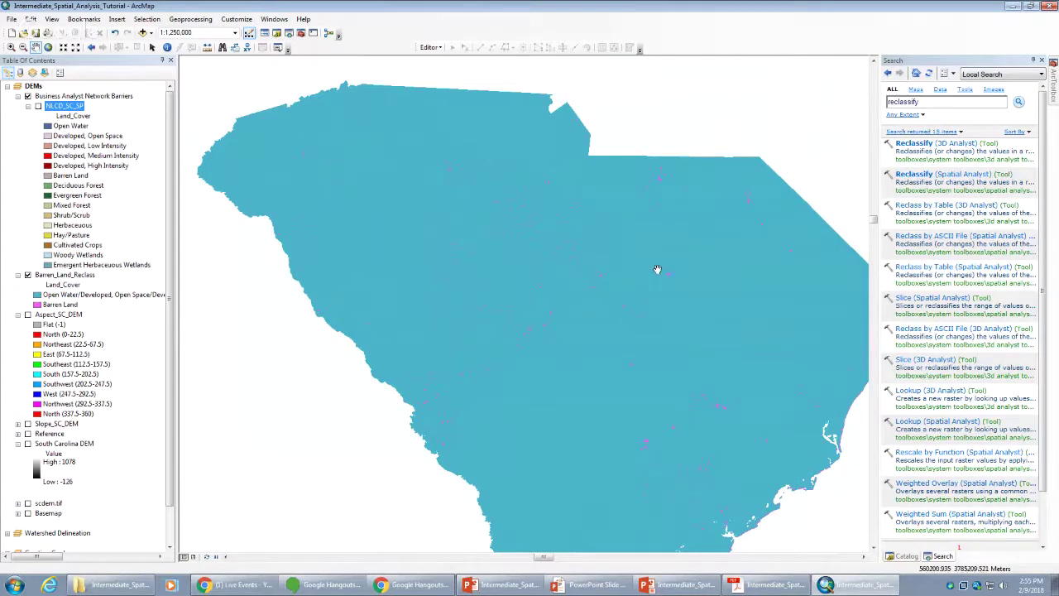
{"action": "scroll", "coordinate": [682, 457], "scroll_direction": "up", "scroll_amount": 4}
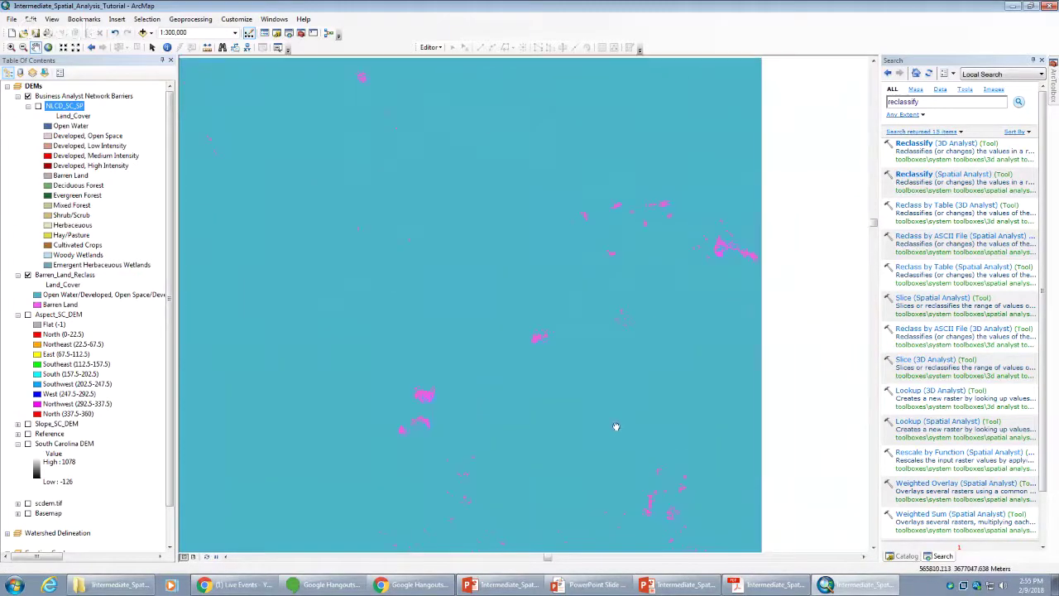
{"action": "scroll", "coordinate": [568, 295], "scroll_direction": "down", "scroll_amount": 4}
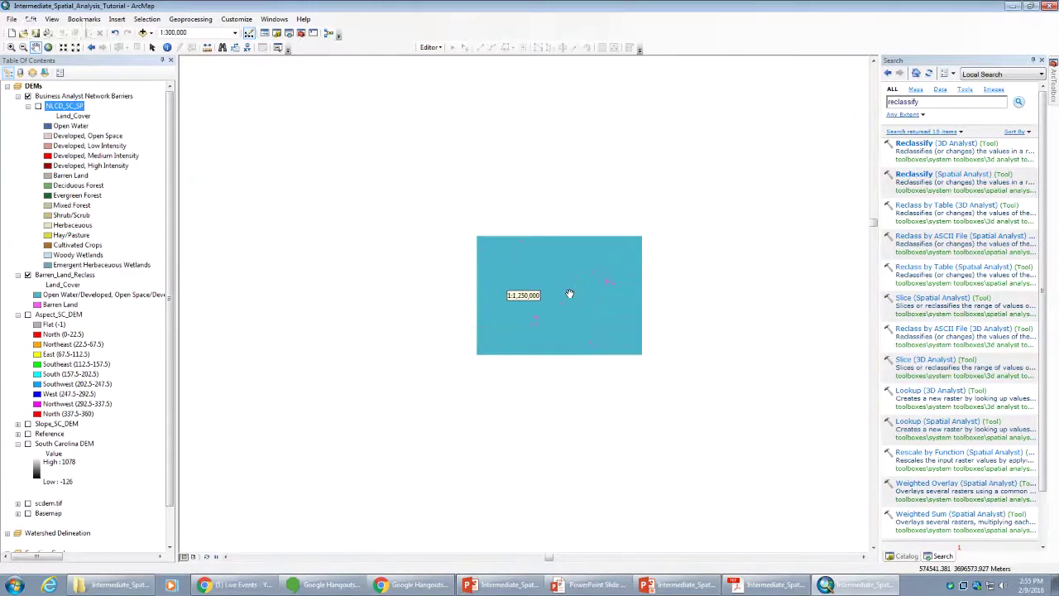
{"action": "scroll", "coordinate": [506, 228], "scroll_direction": "down", "scroll_amount": 1}
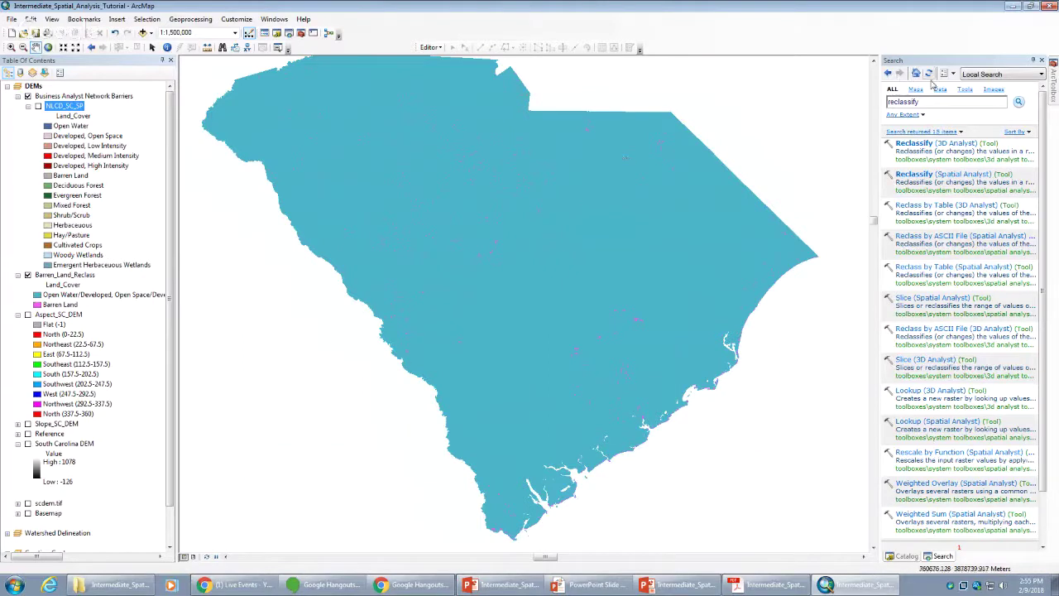
- Start the Spatial Analyst Reclassify tool with Slope_SC_DEM as the input raster and review its default value ranges
{"action": "left_click", "coordinate": [930, 174]}
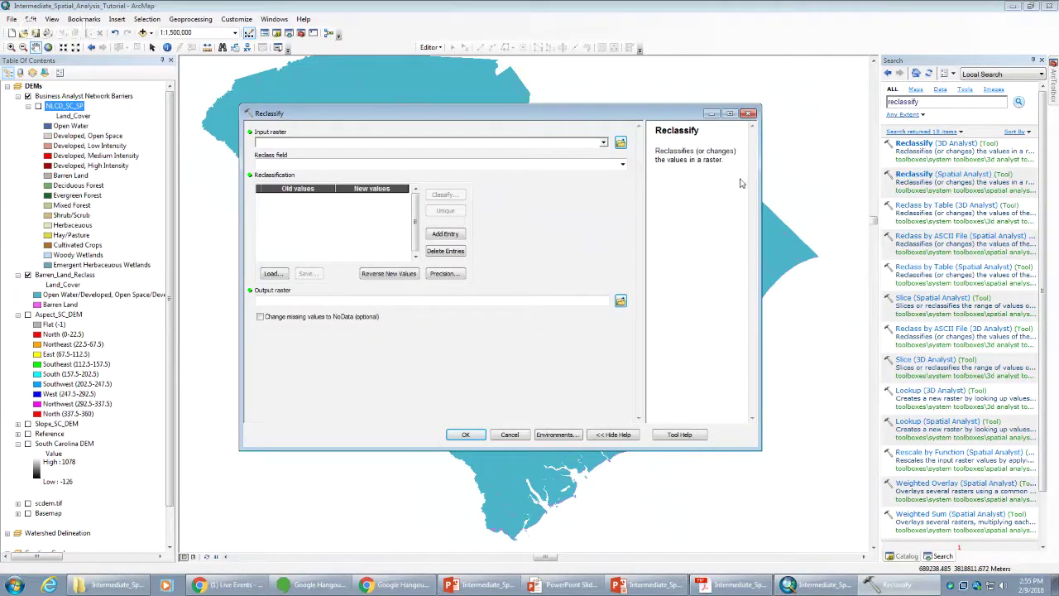
{"action": "left_click", "coordinate": [603, 143]}
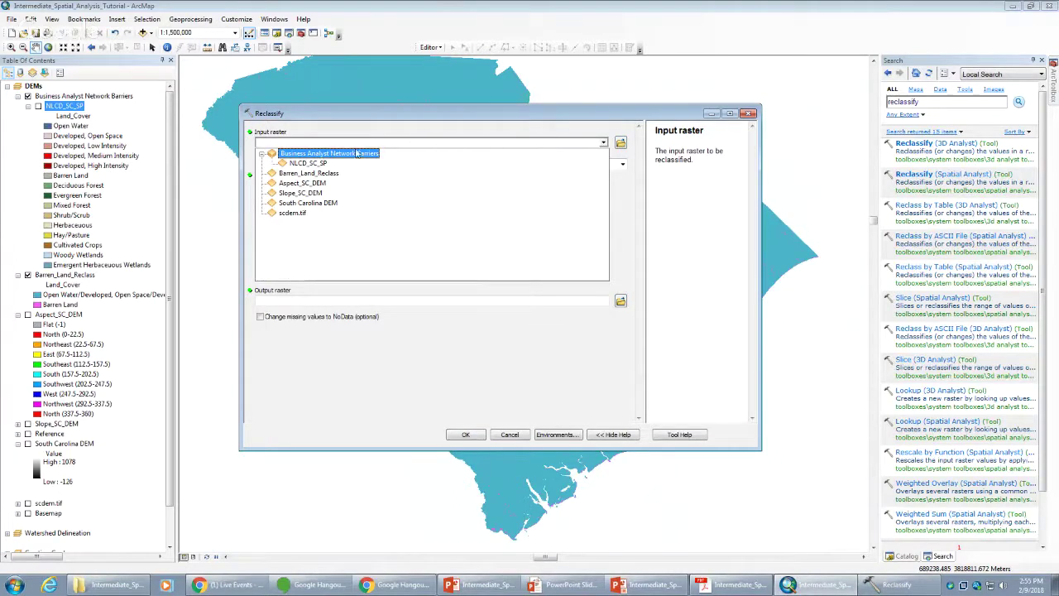
{"action": "left_click", "coordinate": [302, 194]}
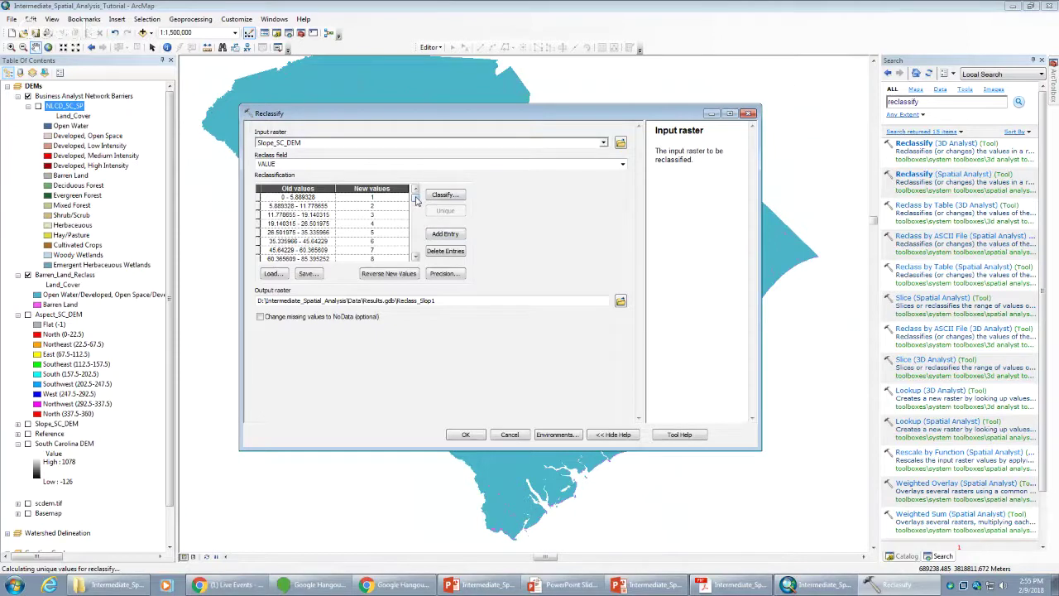
{"action": "left_click_drag", "start_coordinate": [416, 200], "coordinate": [416, 259]}
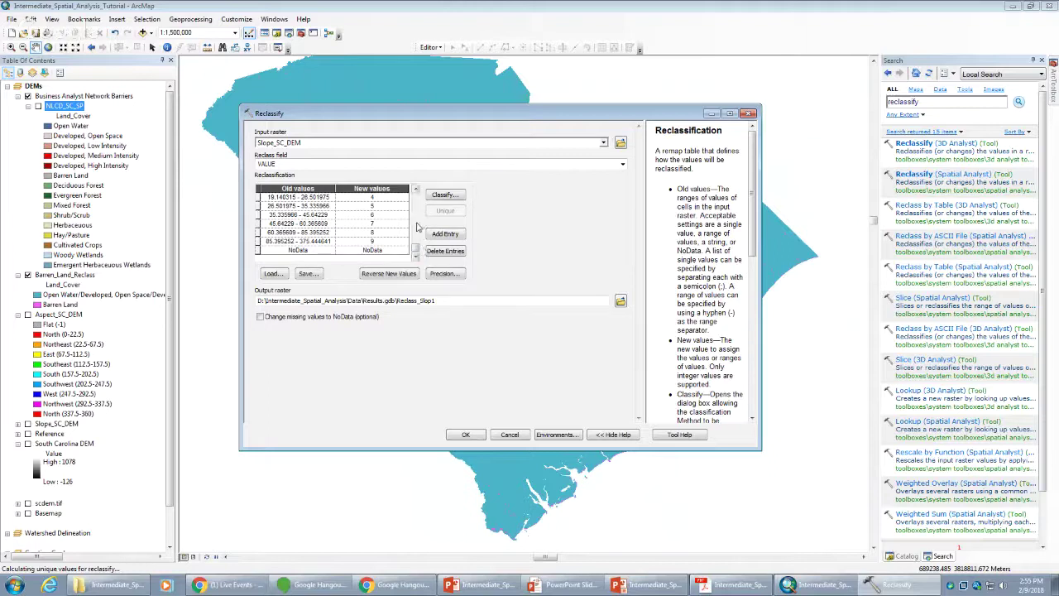
{"action": "left_click_drag", "start_coordinate": [416, 250], "coordinate": [416, 197]}
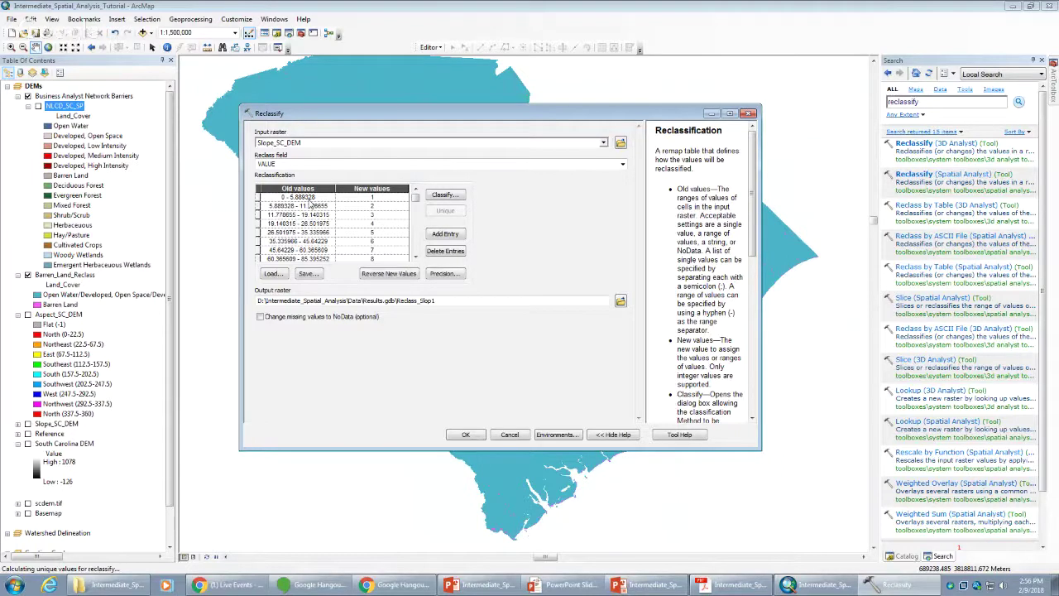
- Classify the slope values into 2 classes using the Manual method, with the first break value at 2
{"action": "left_click", "coordinate": [454, 197]}
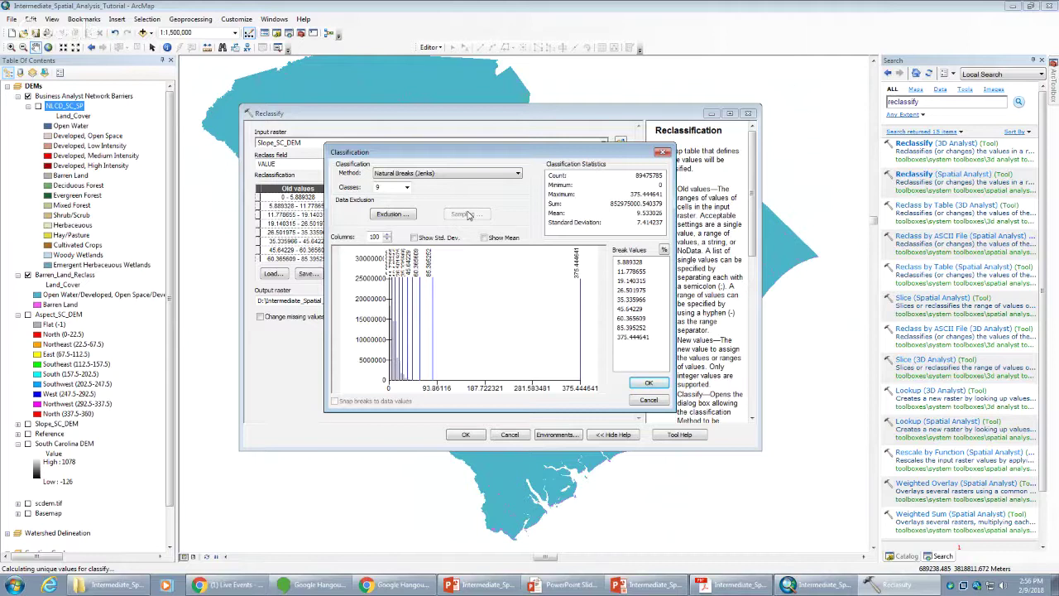
{"action": "left_click", "coordinate": [406, 188]}
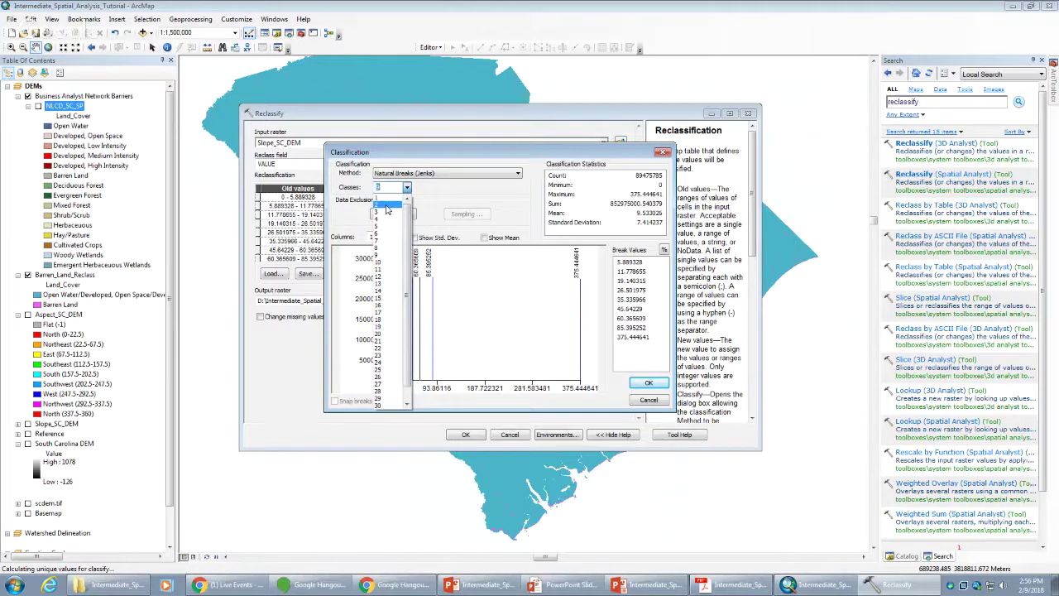
{"action": "left_click", "coordinate": [386, 208]}
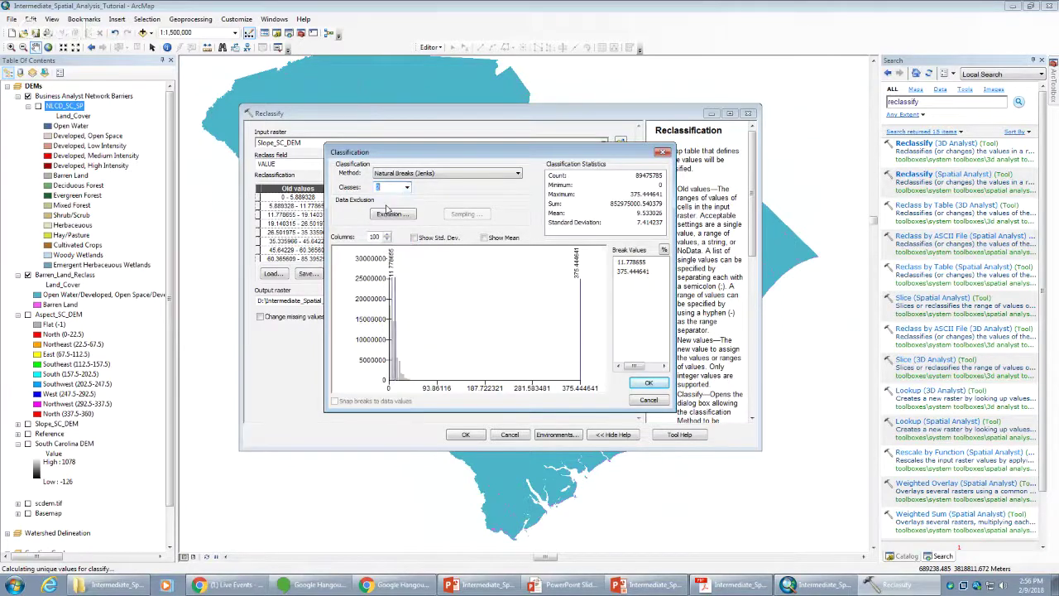
{"action": "left_click", "coordinate": [429, 178]}
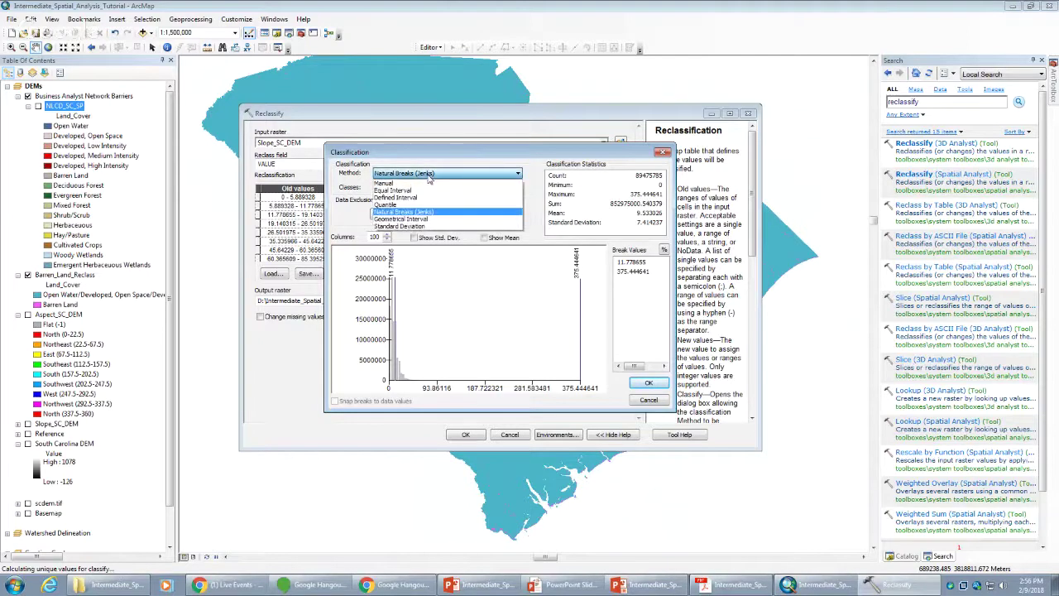
{"action": "left_click", "coordinate": [425, 183]}
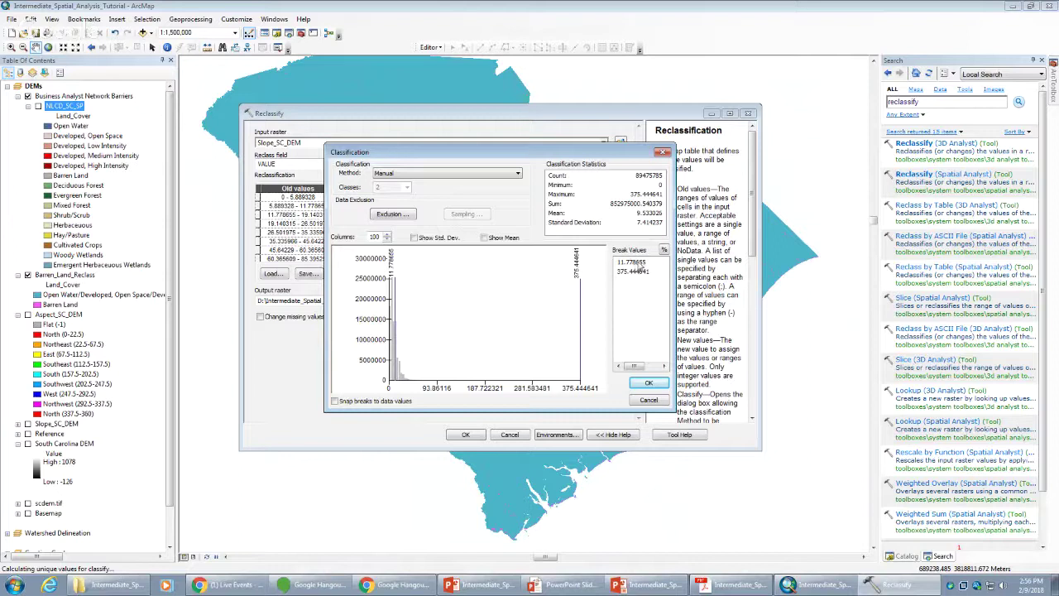
{"action": "left_click", "coordinate": [630, 263]}
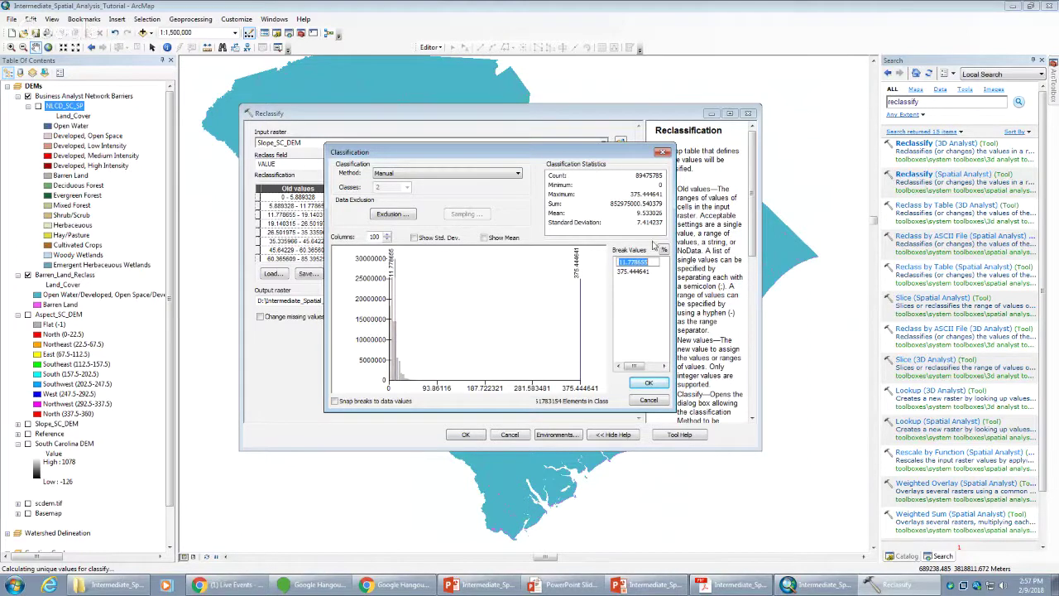
{"action": "type", "text": "2"}
{"action": "key", "text": "Return"}
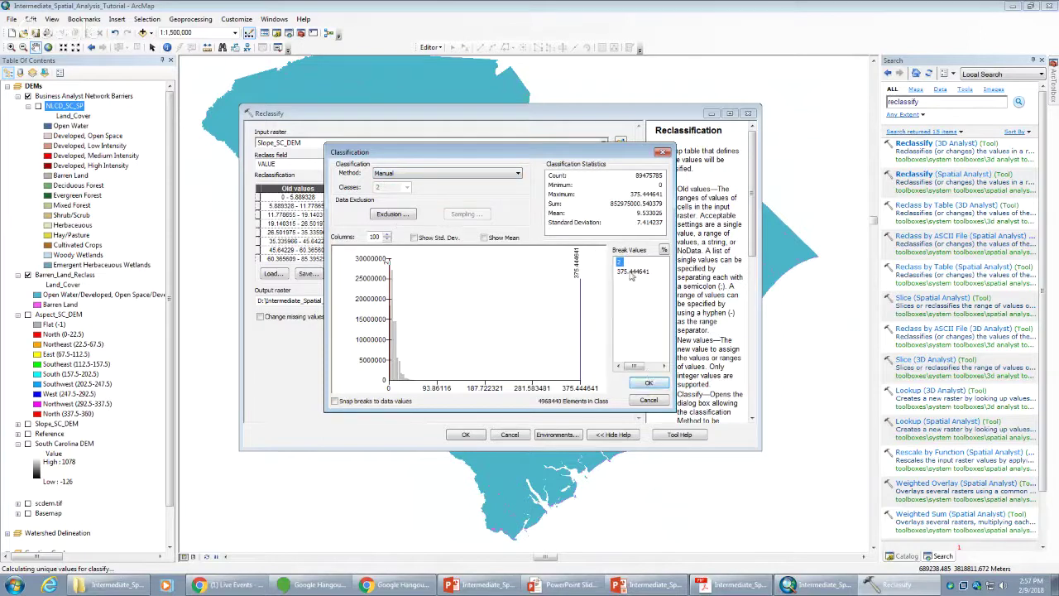
{"action": "left_click", "coordinate": [645, 384]}
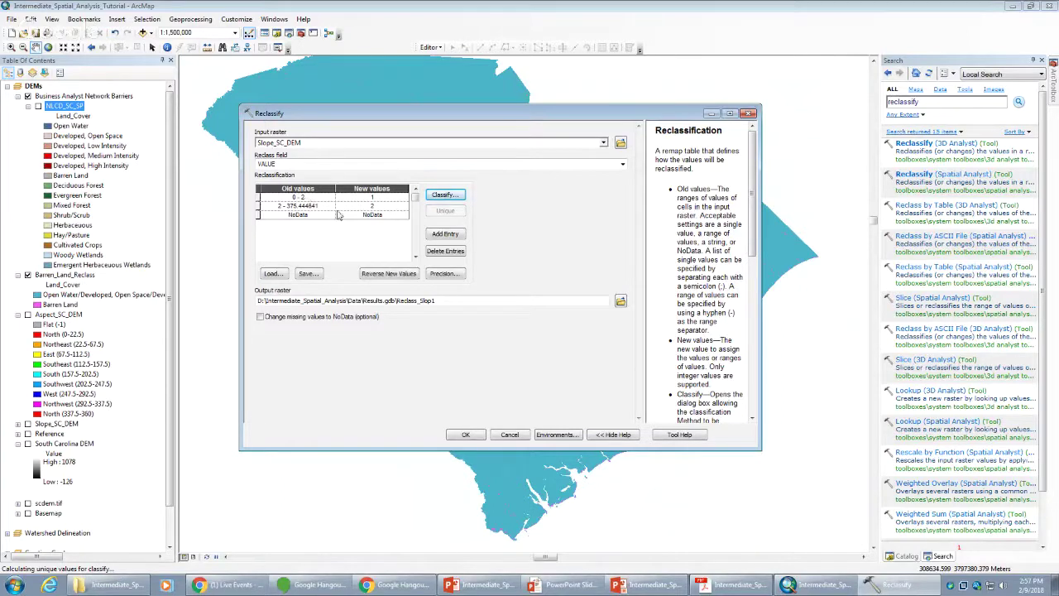
- Set the new value of the slope range above 2 to 0
{"action": "left_click", "coordinate": [371, 207]}
{"action": "type", "text": "0"}
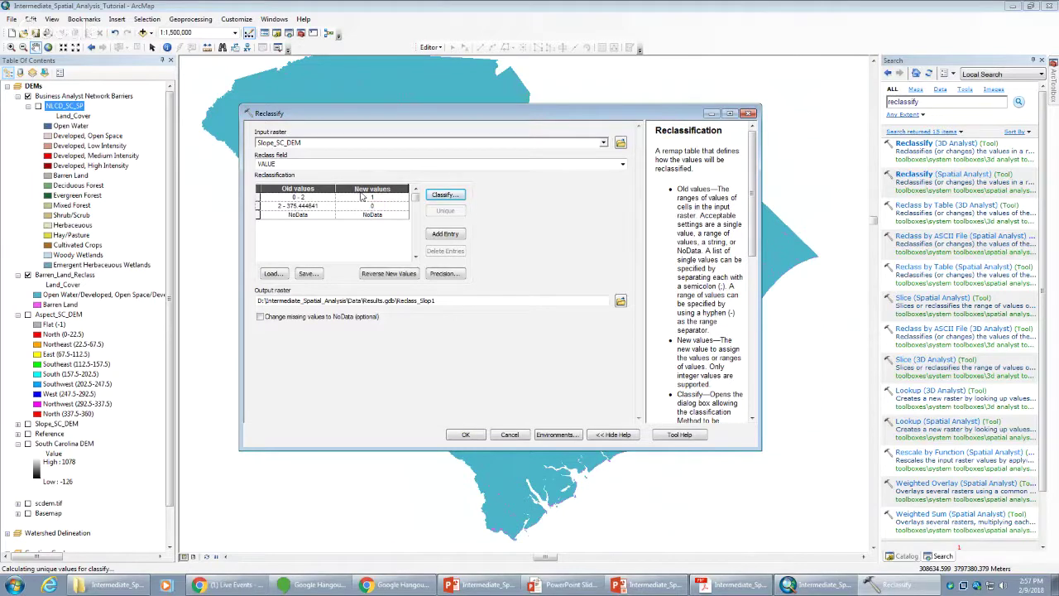
{"action": "left_click", "coordinate": [508, 159]}
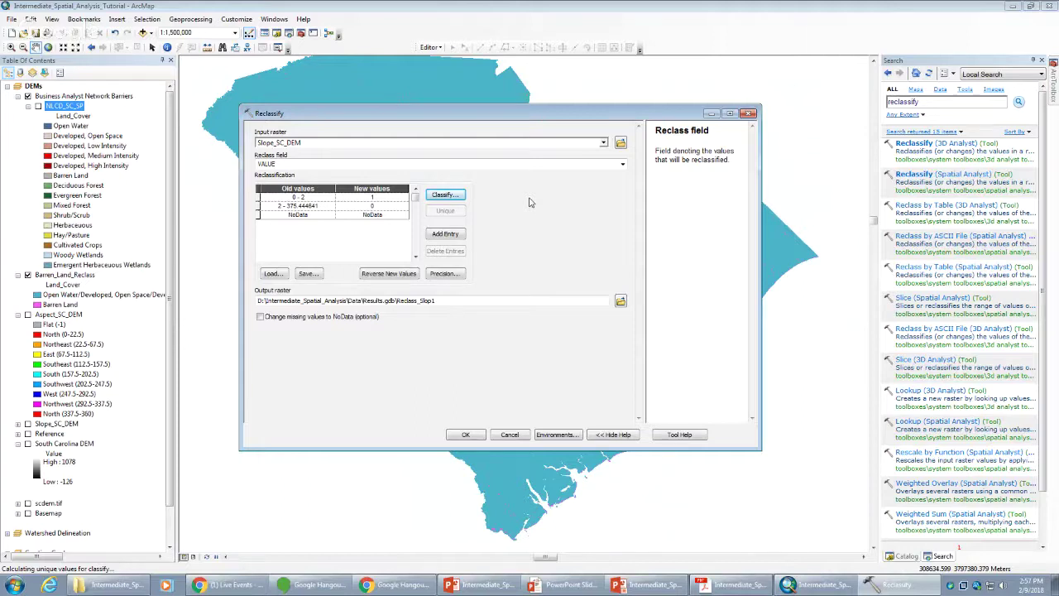
- Run the slope reclassification with the output raster named Slope_Reclass_Boolean and compare the result with the NLCD land cover
{"action": "left_click", "coordinate": [458, 300]}
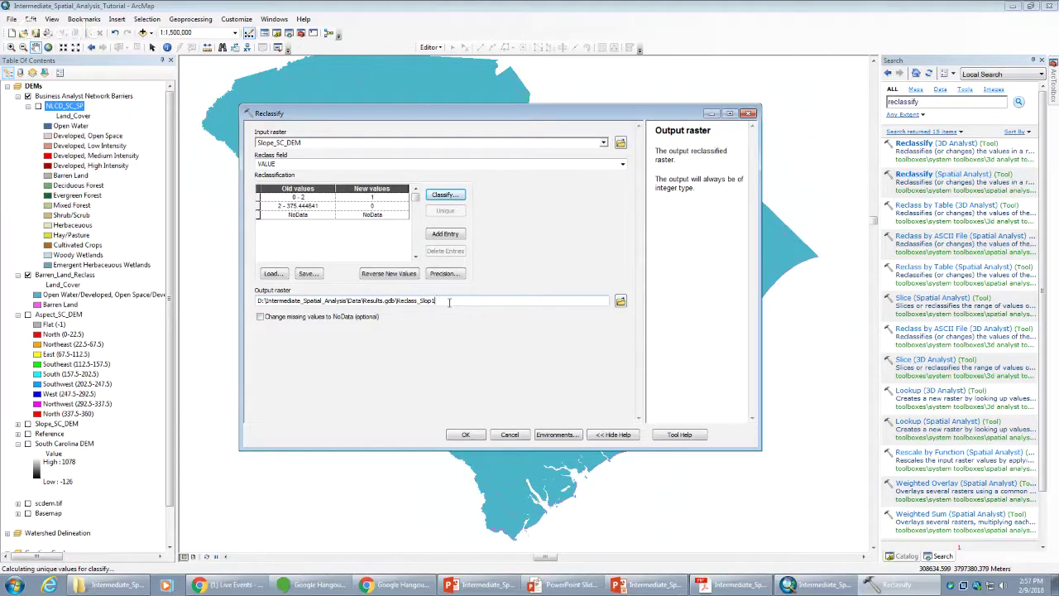
{"action": "left_click_drag", "start_coordinate": [438, 301], "coordinate": [399, 299]}
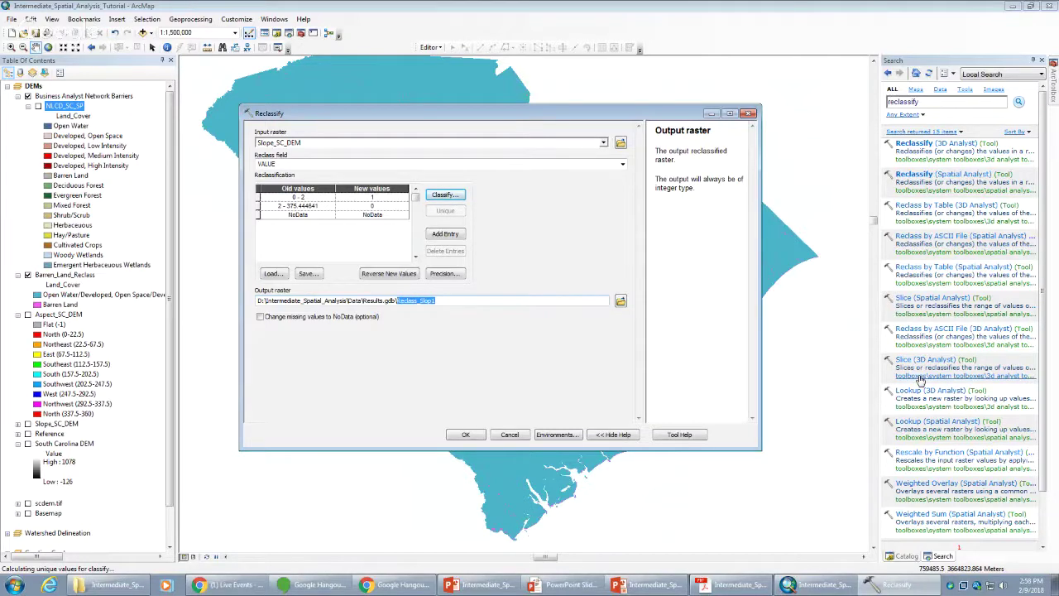
{"action": "type", "text": "Slope_Reclass_Boolean"}
{"action": "left_click", "coordinate": [571, 360]}
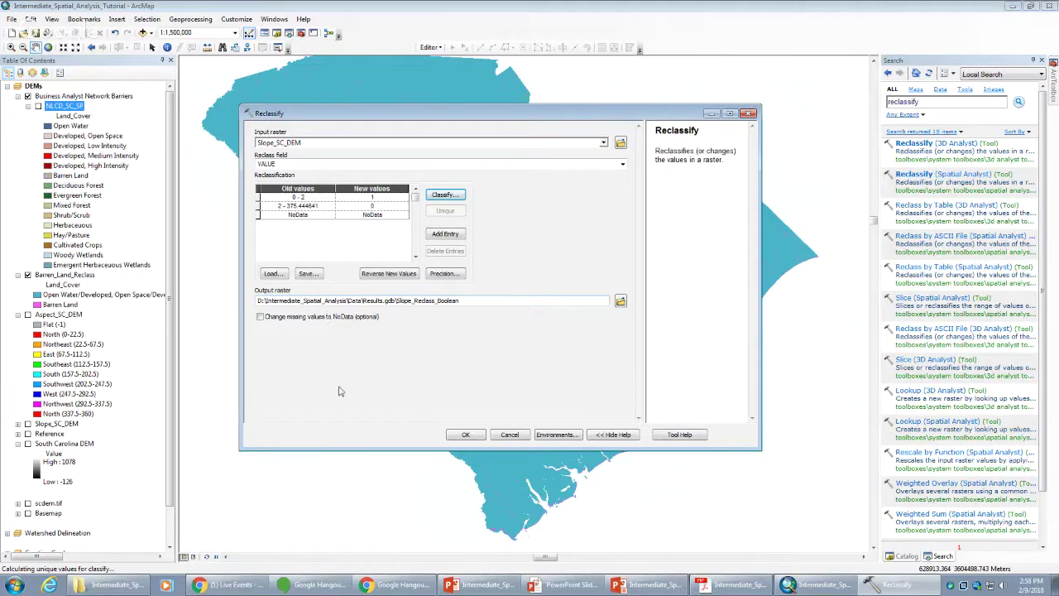
{"action": "left_click", "coordinate": [465, 435]}
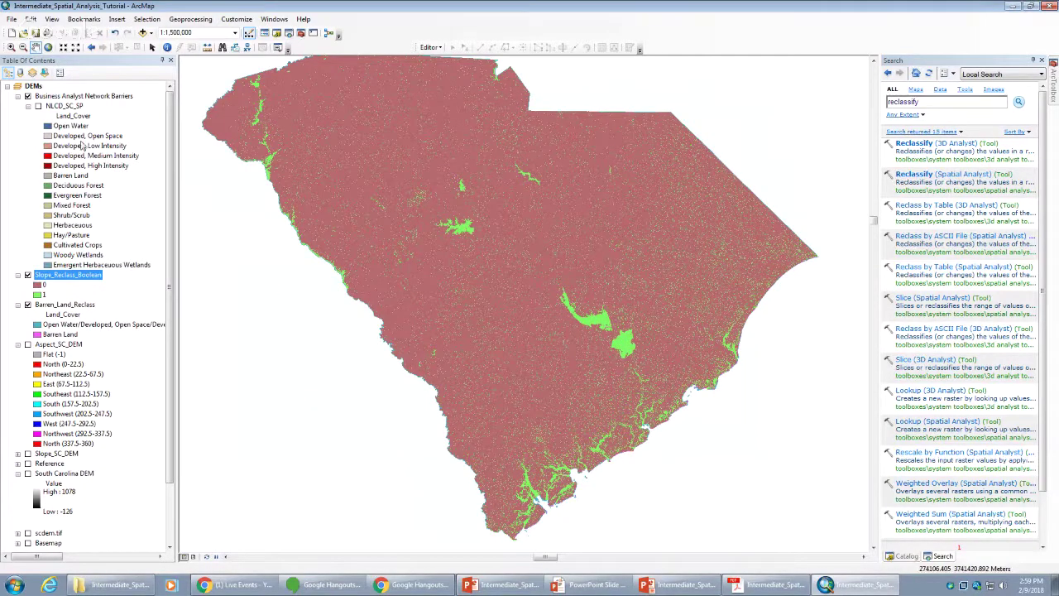
{"action": "left_click", "coordinate": [38, 106]}
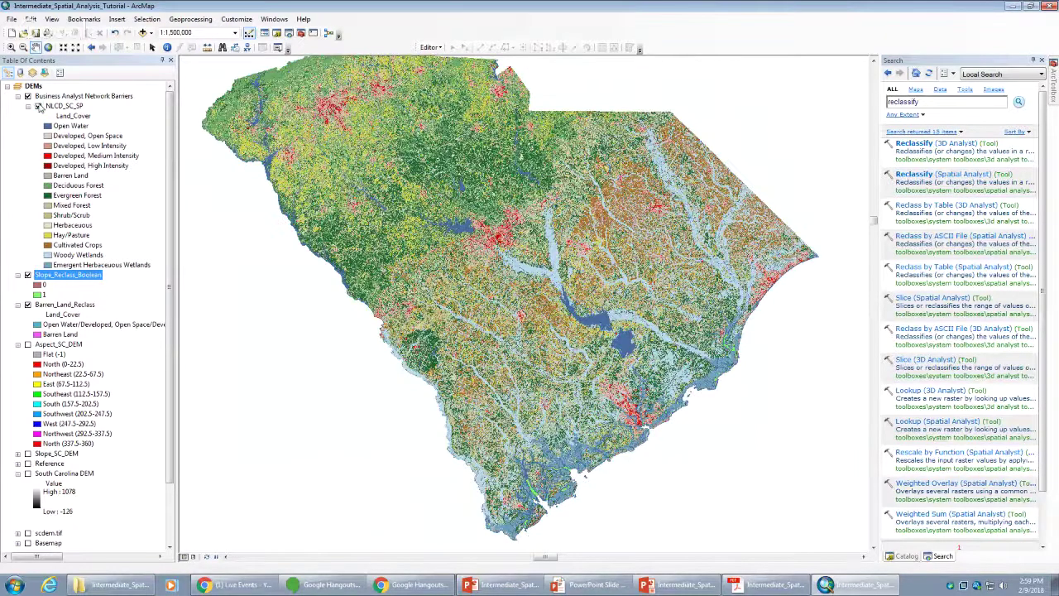
{"action": "left_click", "coordinate": [38, 106]}
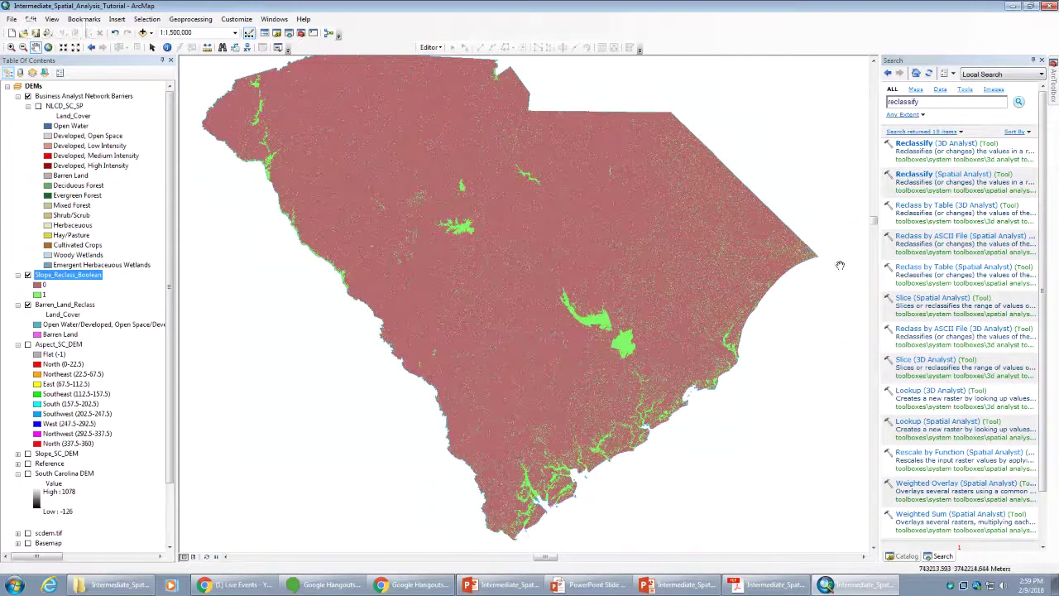
- Start the Spatial Analyst Reclassify tool with Aspect_SC_DEM as the input raster
{"action": "left_click", "coordinate": [924, 177]}
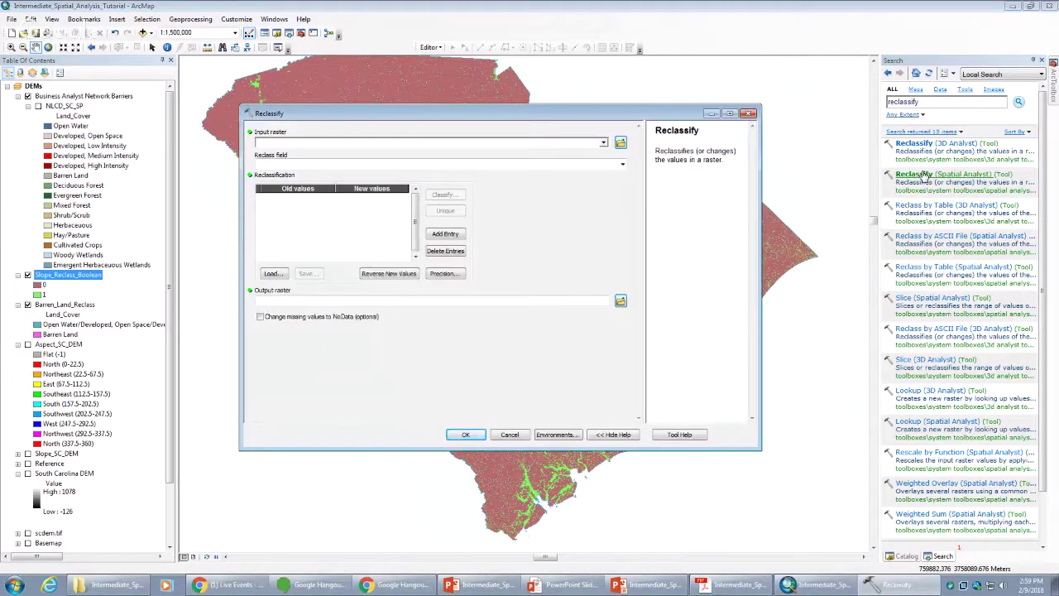
{"action": "left_click", "coordinate": [603, 142]}
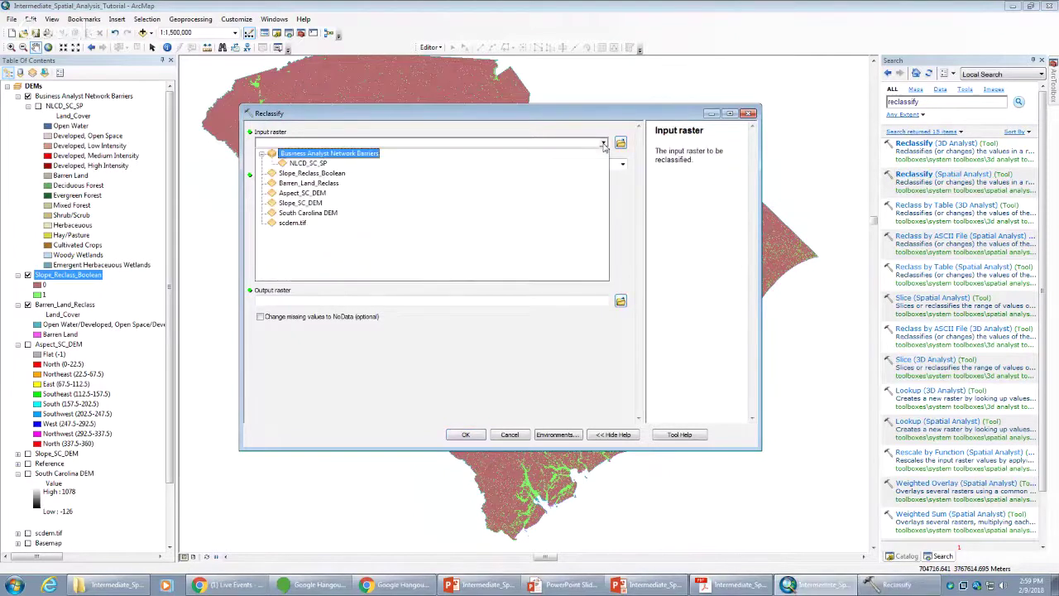
{"action": "left_click", "coordinate": [300, 196]}
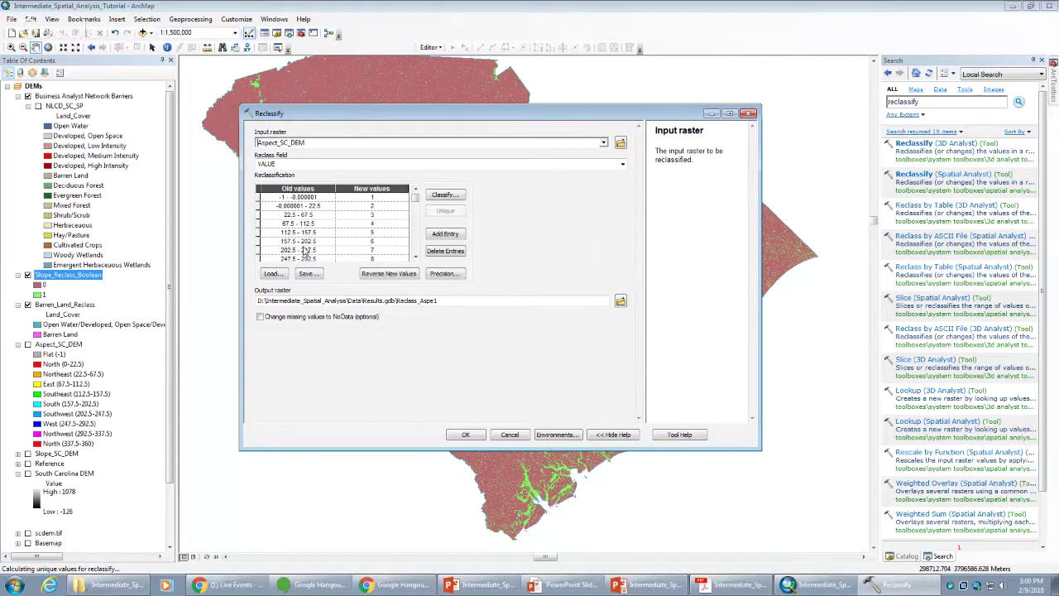
- Compare the Aspect_SC_DEM legend with the Reclassify old values to identify the southeast, south and southwest ranges
{"action": "left_click", "coordinate": [58, 355]}
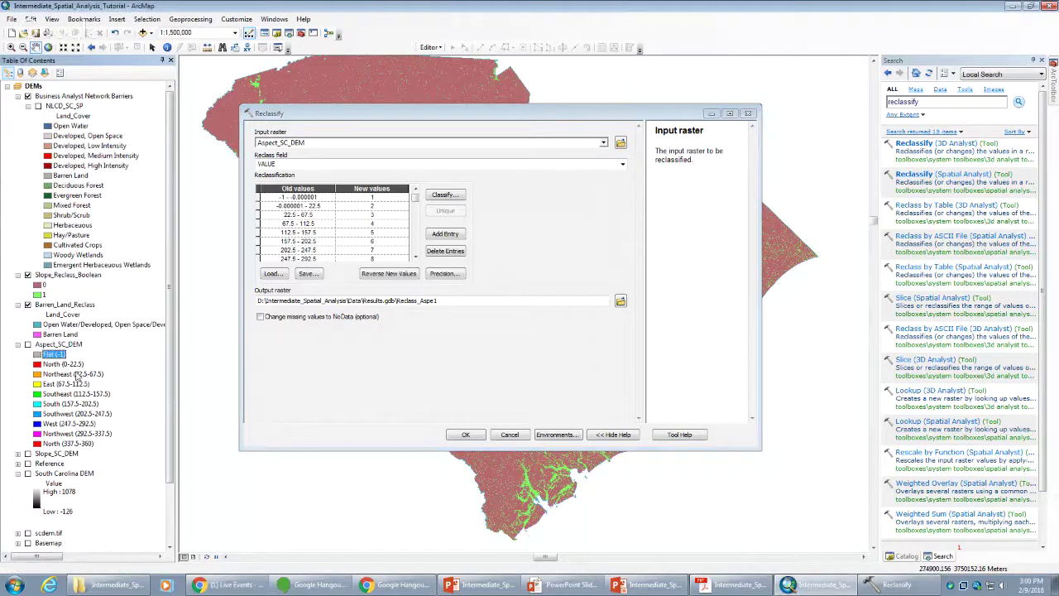
{"action": "left_click", "coordinate": [76, 365]}
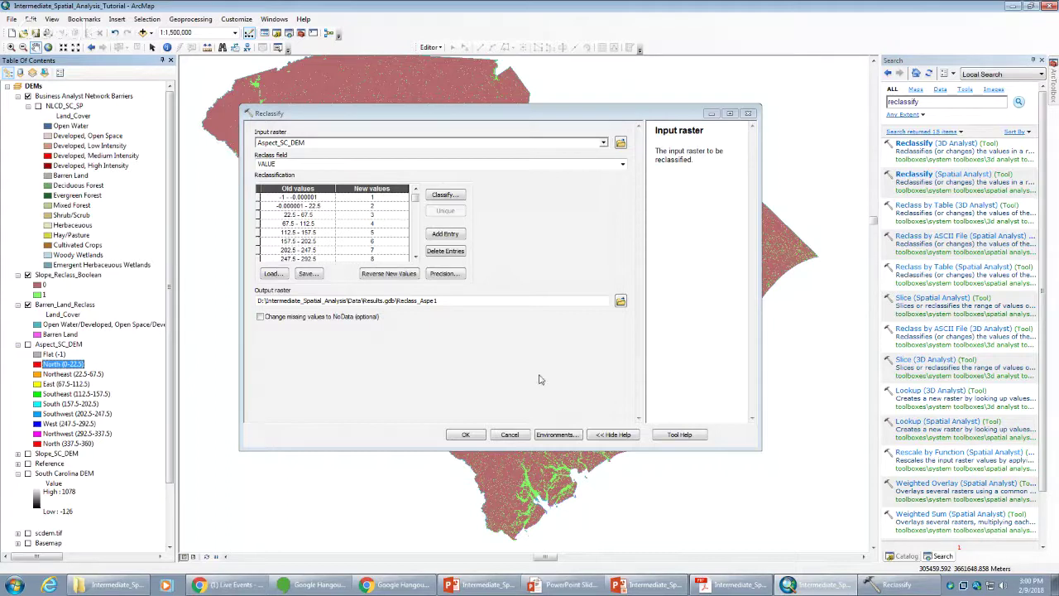
{"action": "left_click", "coordinate": [414, 203]}
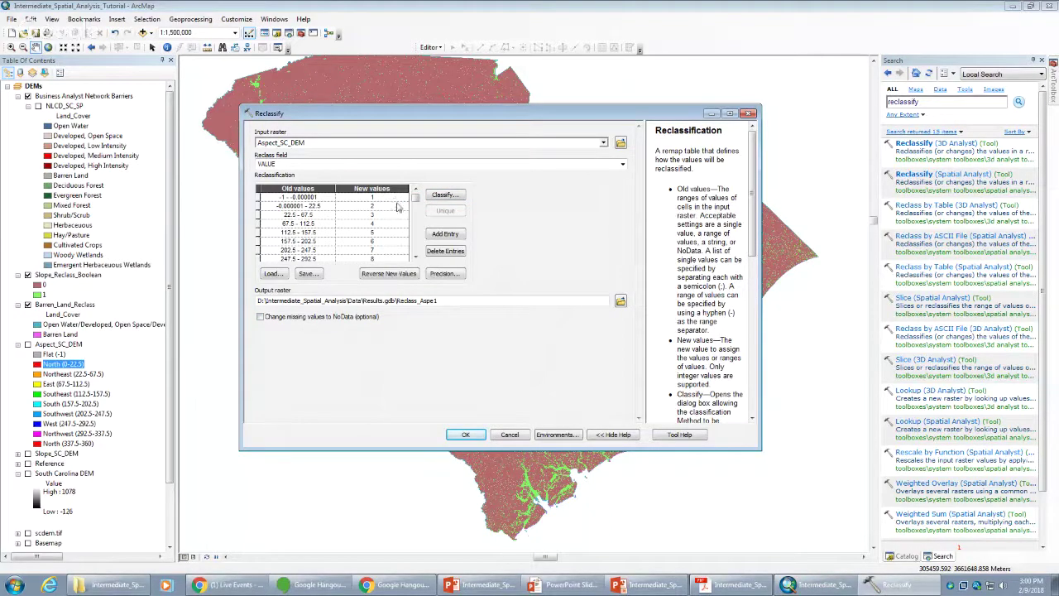
{"action": "left_click", "coordinate": [97, 395]}
{"action": "left_click", "coordinate": [94, 405]}
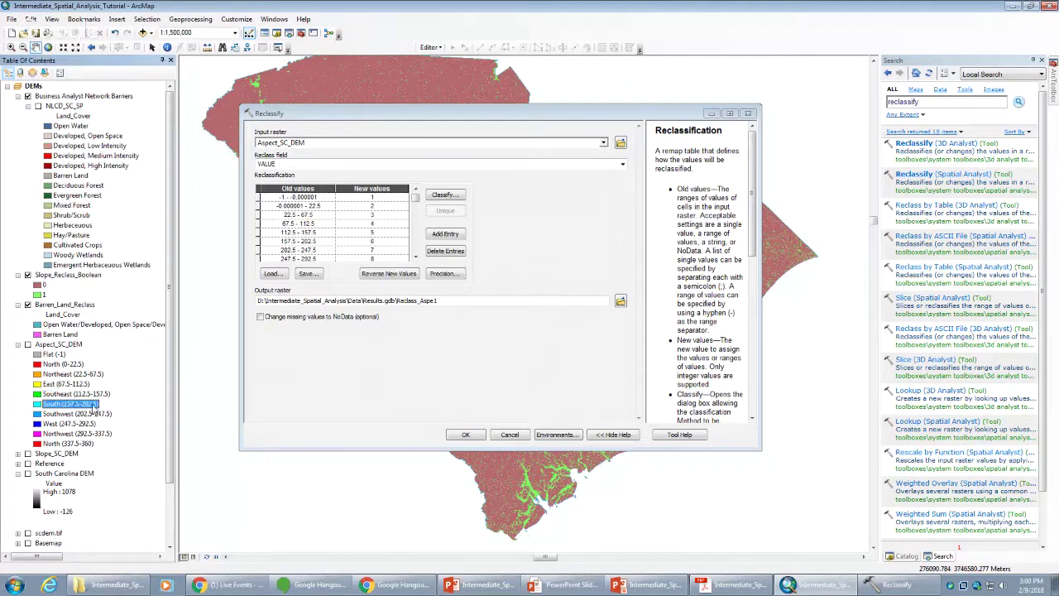
{"action": "left_click", "coordinate": [98, 394]}
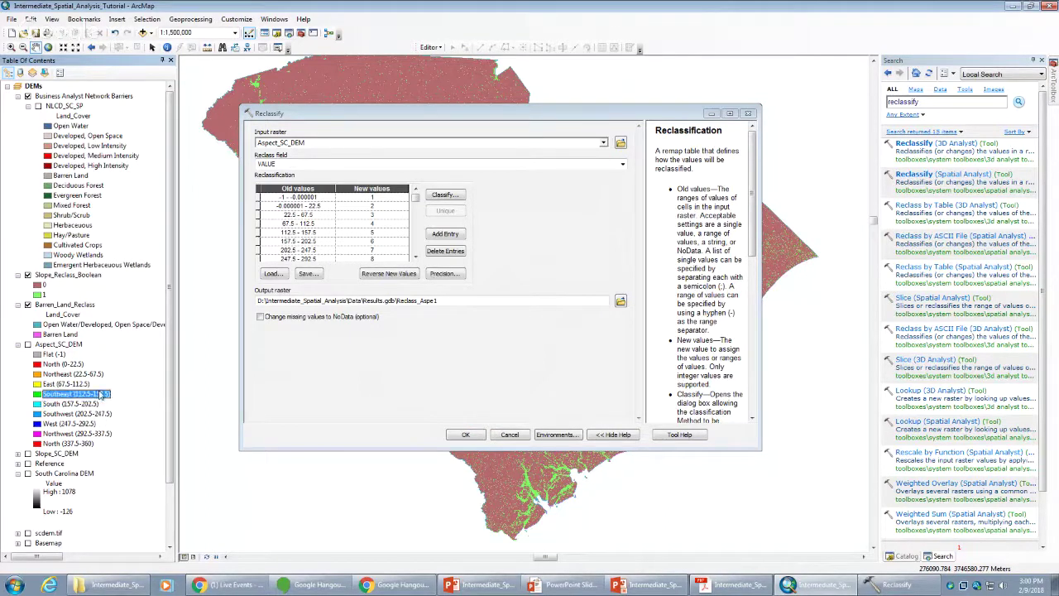
{"action": "left_click", "coordinate": [102, 413]}
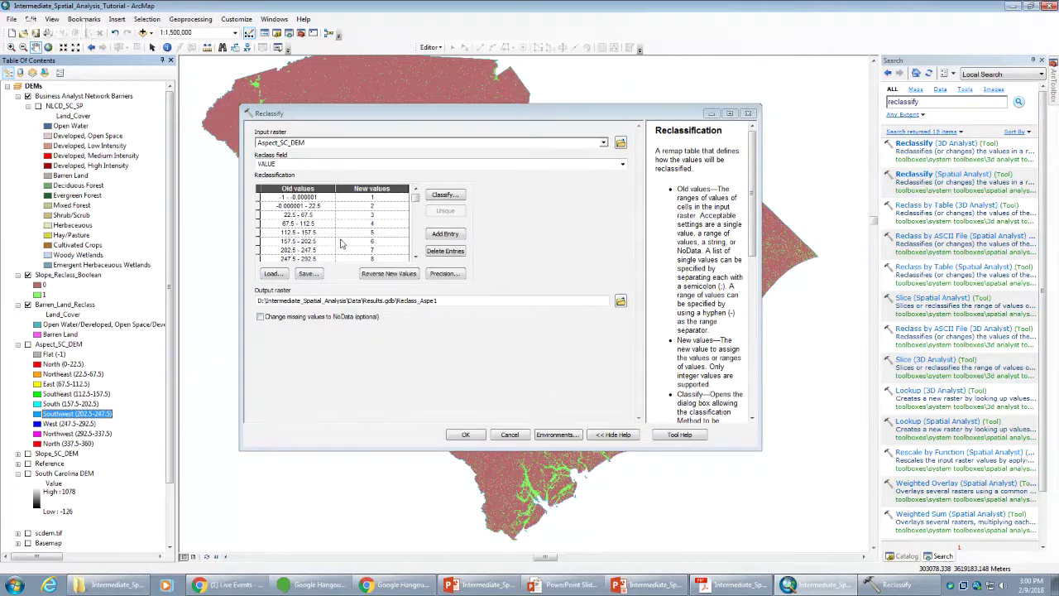
{"action": "left_click", "coordinate": [89, 395]}
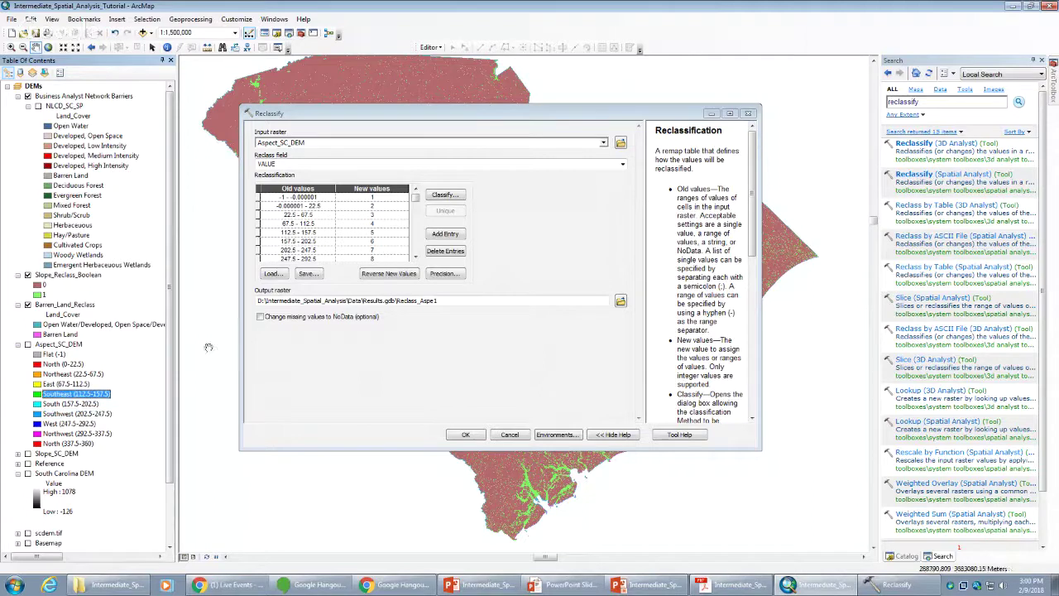
- Set the new value of the 112.5–157.5, 157.5–202.5 and 202.5–247.5 aspect ranges to 1
{"action": "left_click", "coordinate": [362, 232]}
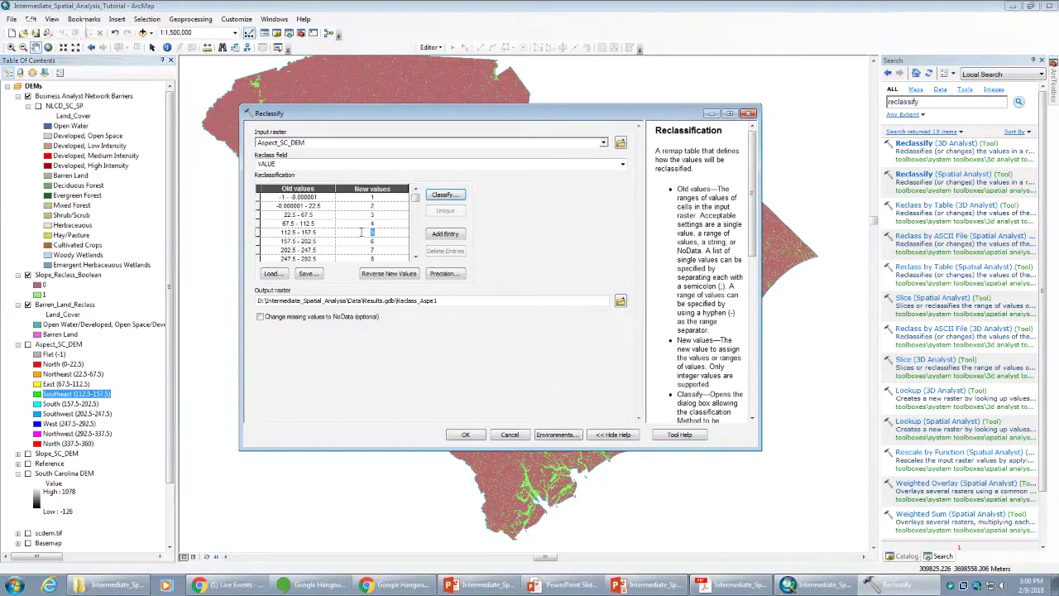
{"action": "type", "text": "1"}
{"action": "left_click", "coordinate": [386, 243]}
{"action": "type", "text": "1"}
{"action": "left_click", "coordinate": [386, 248]}
- Set the new value of the four aspect ranges from -1 up to 112.5 to 0
{"action": "left_click", "coordinate": [386, 198]}
{"action": "type", "text": "0"}
{"action": "left_click", "coordinate": [387, 206]}
{"action": "type", "text": "0"}
{"action": "left_click", "coordinate": [388, 214]}
{"action": "type", "text": "0"}
{"action": "left_click", "coordinate": [392, 224]}
{"action": "type", "text": "0"}
- Set the new value of the three aspect ranges from 247.5 to 360 to 0, keeping NoData as NoData
{"action": "left_click", "coordinate": [393, 262]}
{"action": "type", "text": "0"}
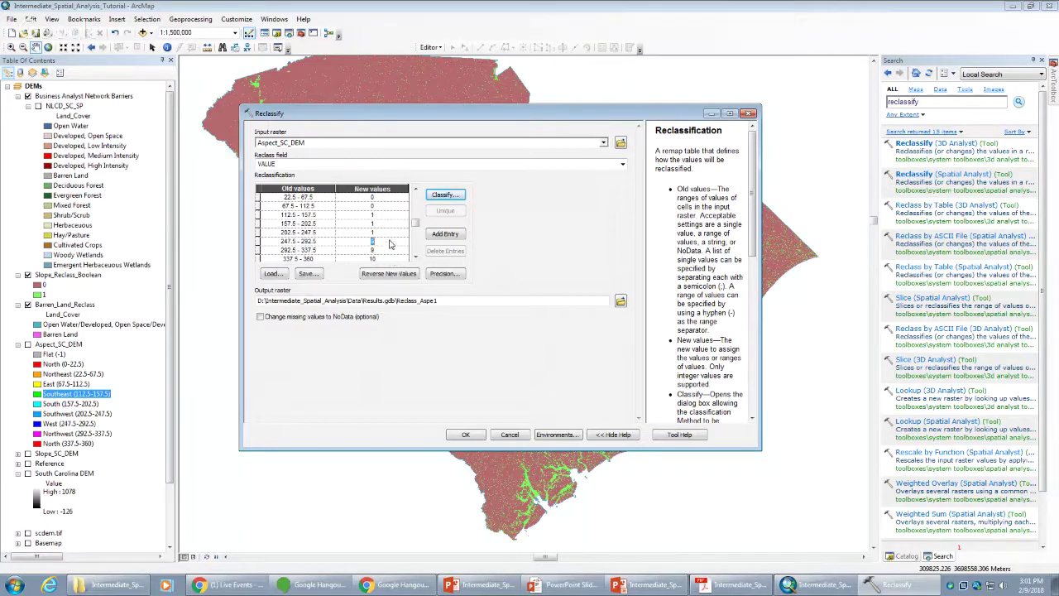
{"action": "left_click", "coordinate": [391, 241]}
{"action": "type", "text": "0"}
{"action": "left_click", "coordinate": [389, 261]}
{"action": "type", "text": "0"}
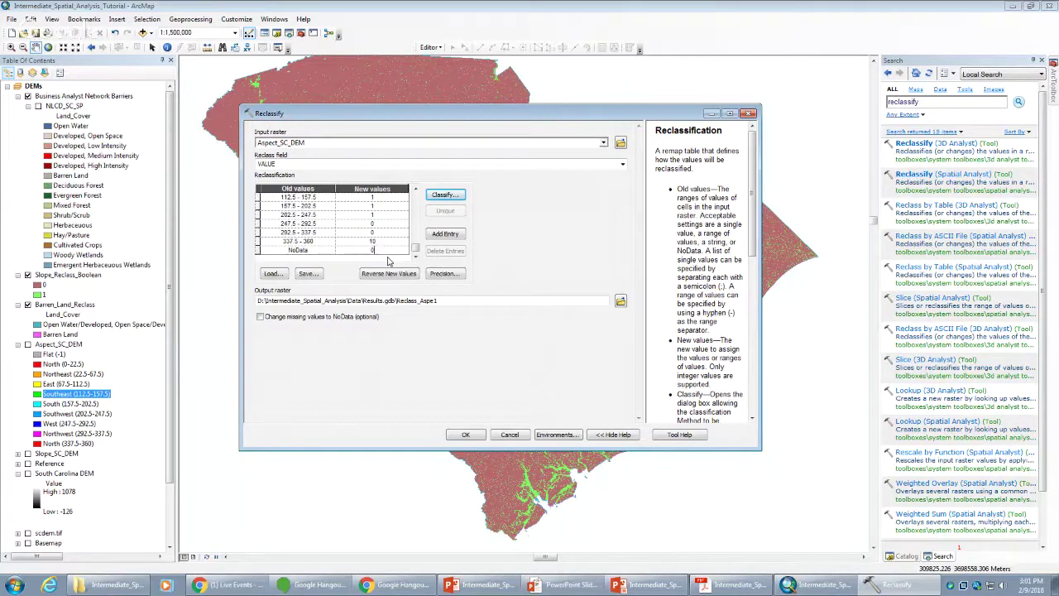
{"action": "left_click", "coordinate": [388, 242]}
{"action": "type", "text": "0"}
{"action": "left_click", "coordinate": [389, 250]}
{"action": "type", "text": "NoData"}
- Review the new values assigned to all aspect ranges in the reclassification table
{"action": "left_click", "coordinate": [397, 235]}
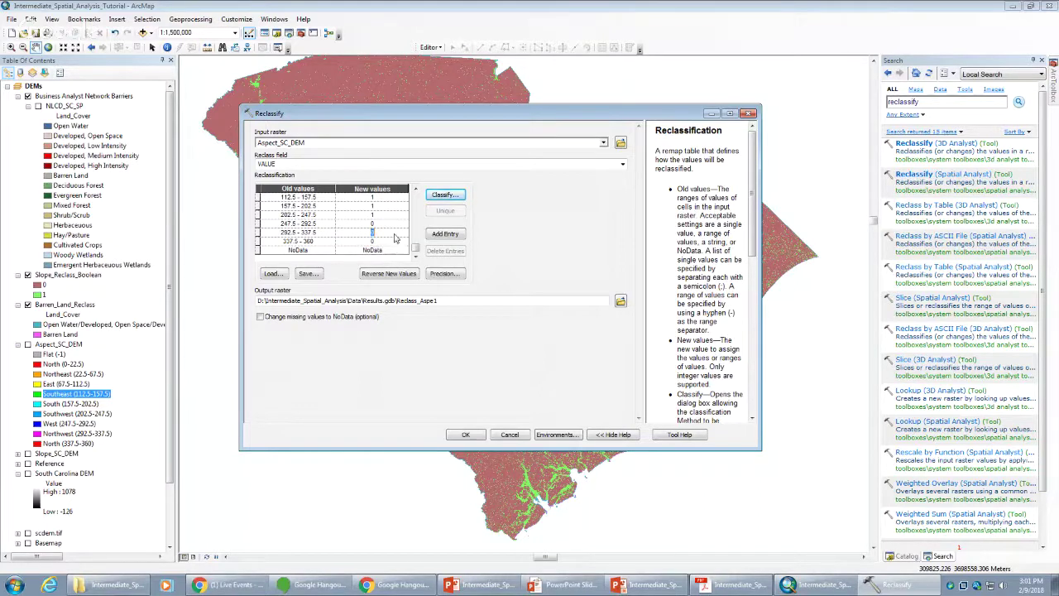
{"action": "left_click", "coordinate": [396, 199]}
{"action": "left_click", "coordinate": [415, 188]}
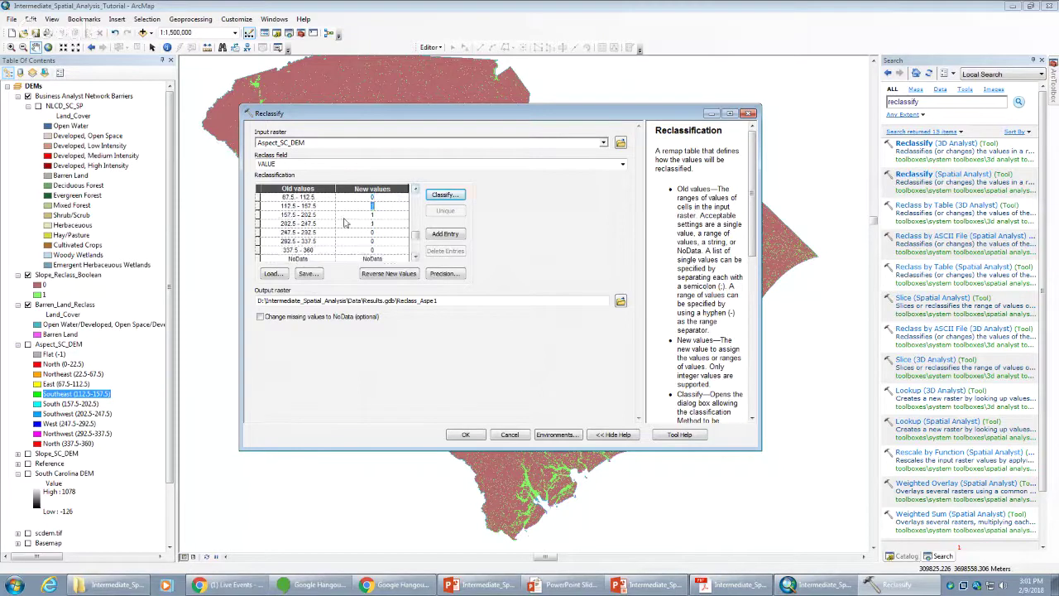
{"action": "left_click", "coordinate": [392, 206]}
{"action": "key", "text": "Down"}
{"action": "key", "text": "Down"}
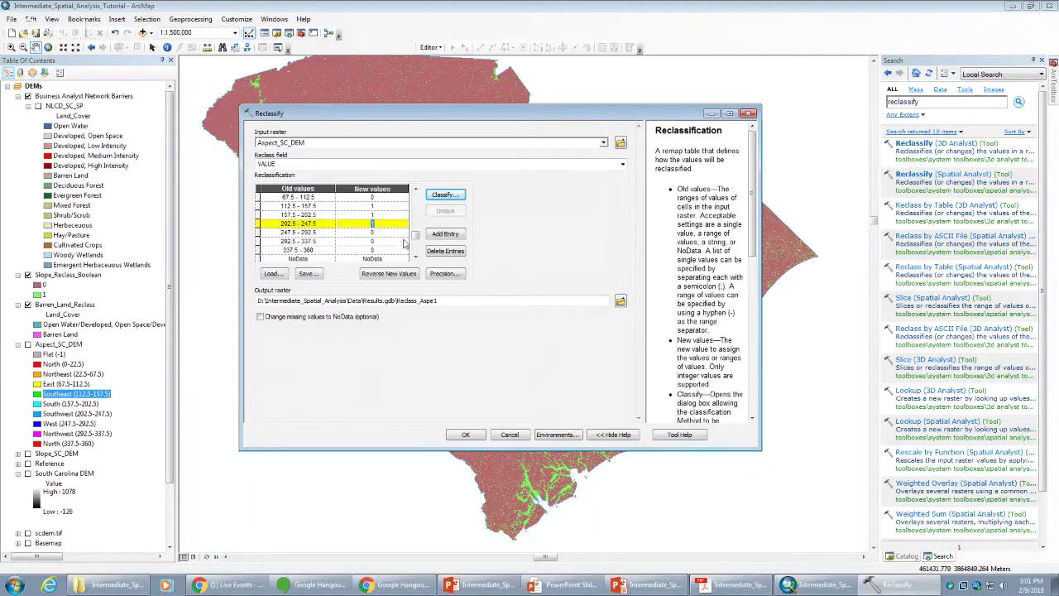
{"action": "left_click_drag", "start_coordinate": [416, 233], "coordinate": [416, 191]}
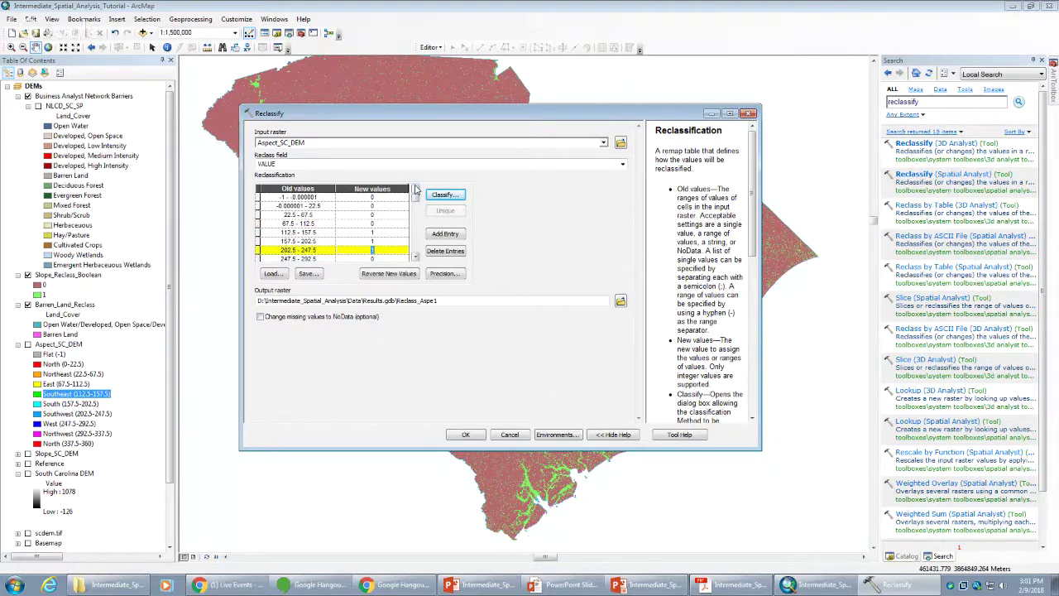
- Run the aspect reclassification with the output raster named Aspect_reclass_boolean
{"action": "left_click", "coordinate": [446, 300]}
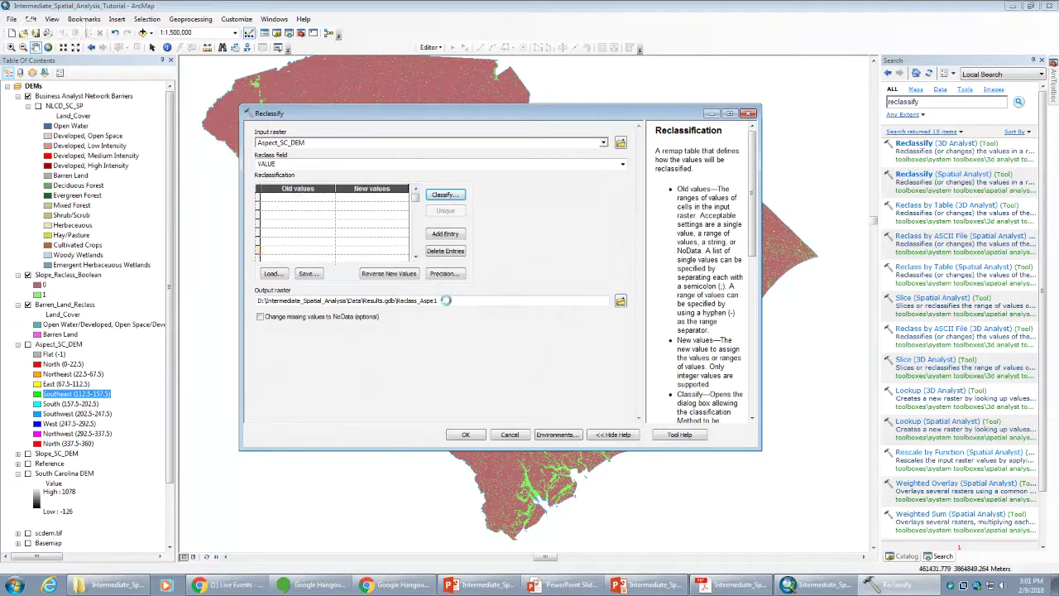
{"action": "left_click_drag", "start_coordinate": [444, 301], "coordinate": [397, 300]}
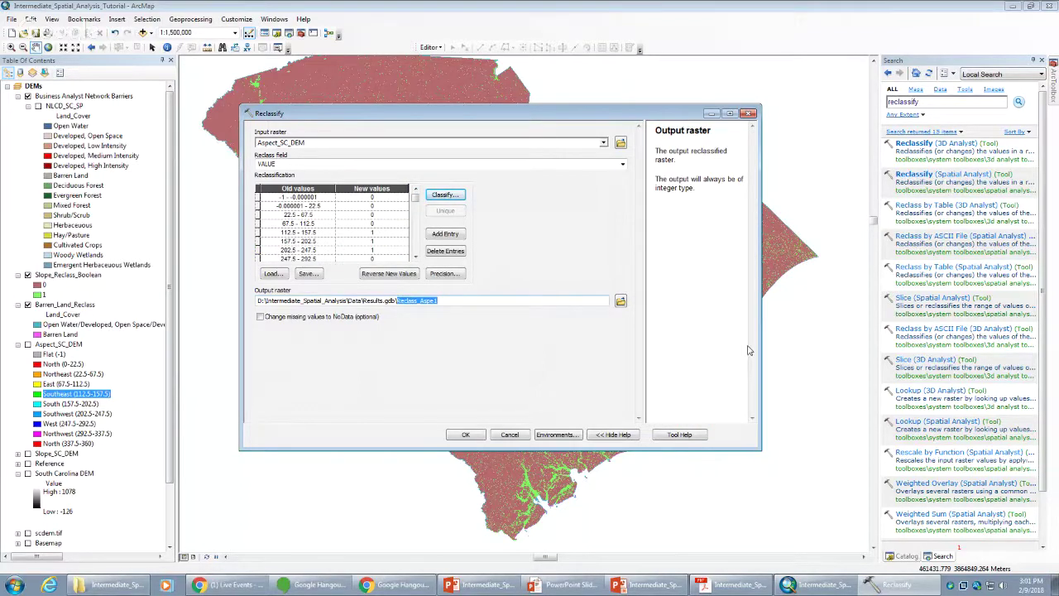
{"action": "type", "text": "Aspect_reclass_boolean"}
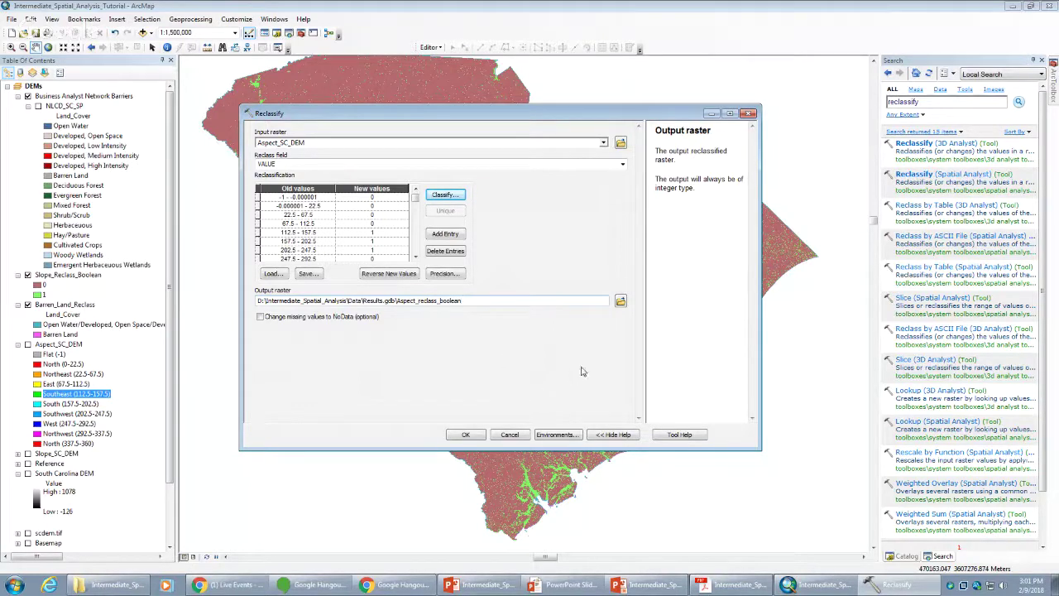
{"action": "left_click", "coordinate": [532, 368]}
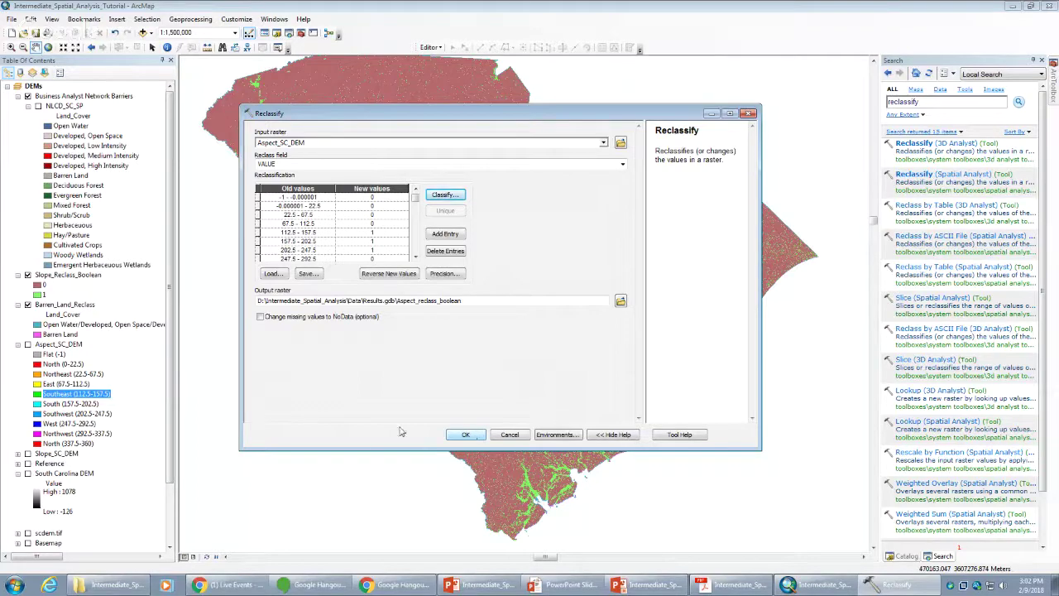
{"action": "left_click", "coordinate": [468, 436]}
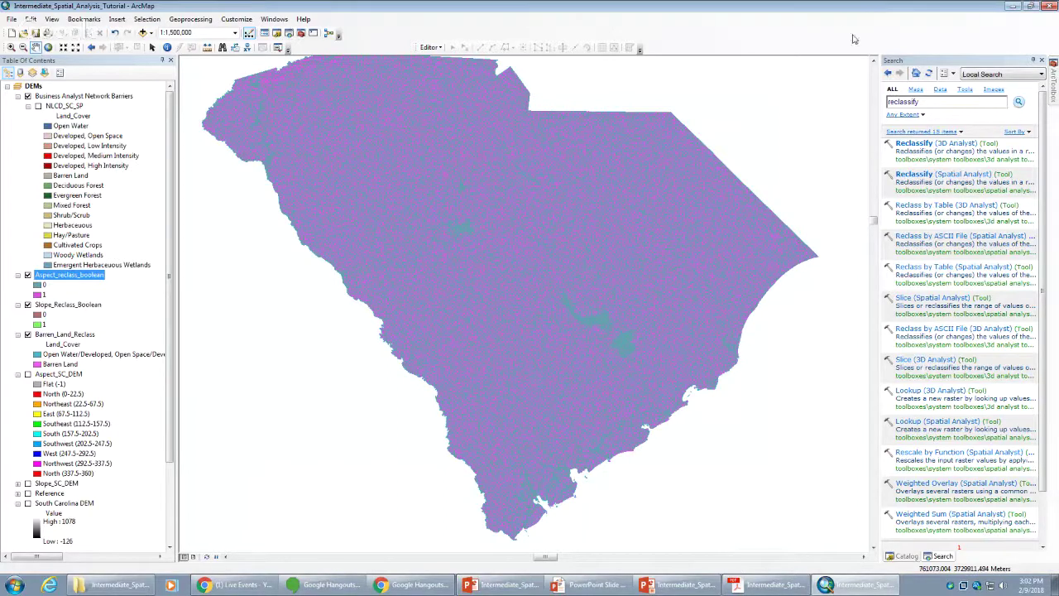
- Search for the raster calculator and open the Spatial Analyst Raster Calculator tool
{"action": "double_click", "coordinate": [946, 101]}
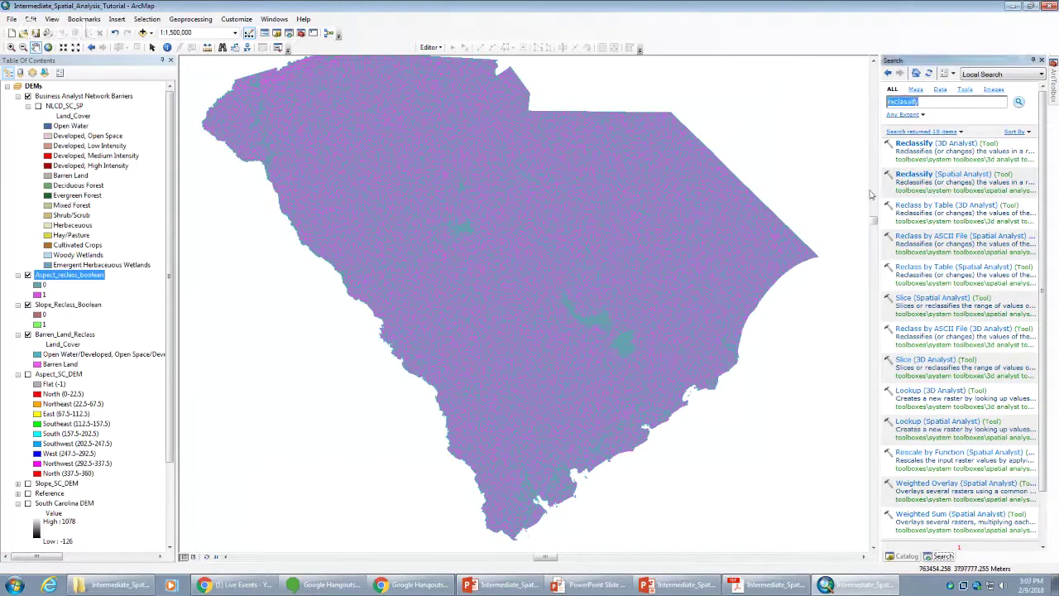
{"action": "type", "text": "raster calculator"}
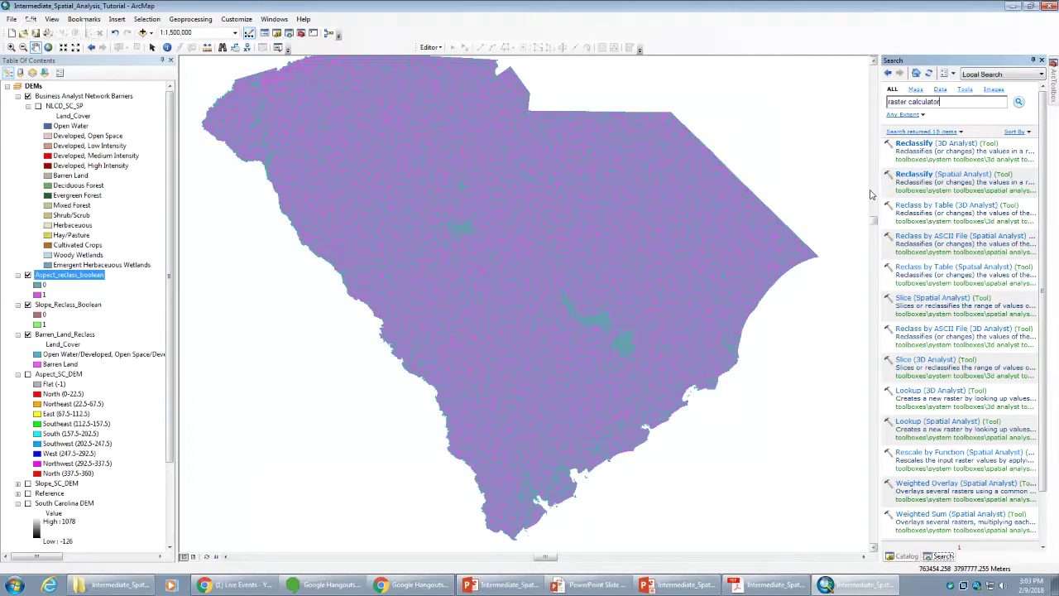
{"action": "key", "text": "Return"}
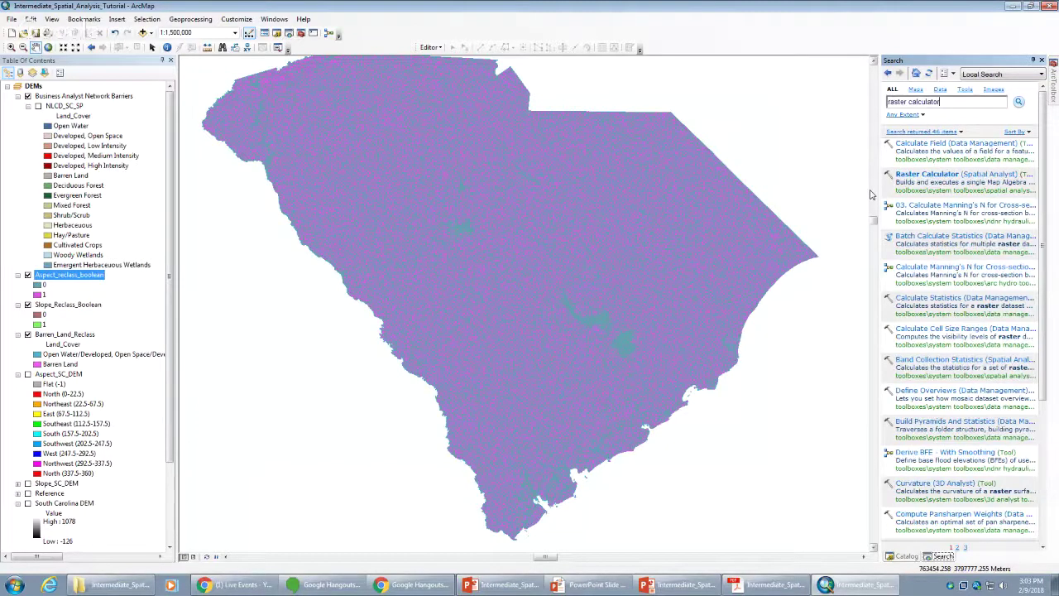
{"action": "left_click", "coordinate": [984, 176]}
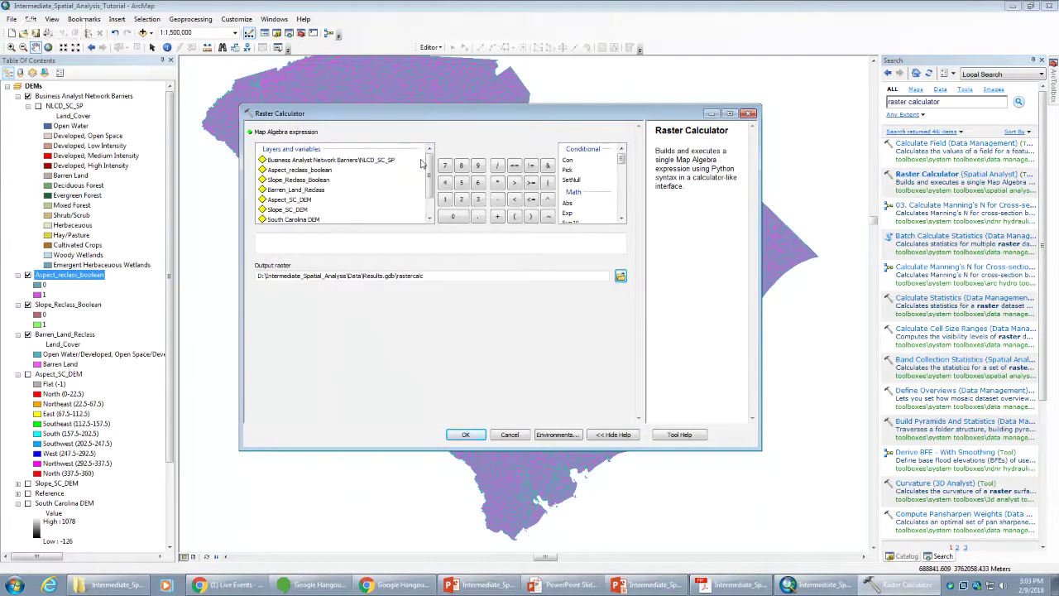
{"action": "mouse_move", "coordinate": [429, 163]}
{"action": "left_mouse_down"}
{"action": "mouse_move", "coordinate": [430, 188]}
{"action": "mouse_move", "coordinate": [430, 151]}
{"action": "left_mouse_up"}
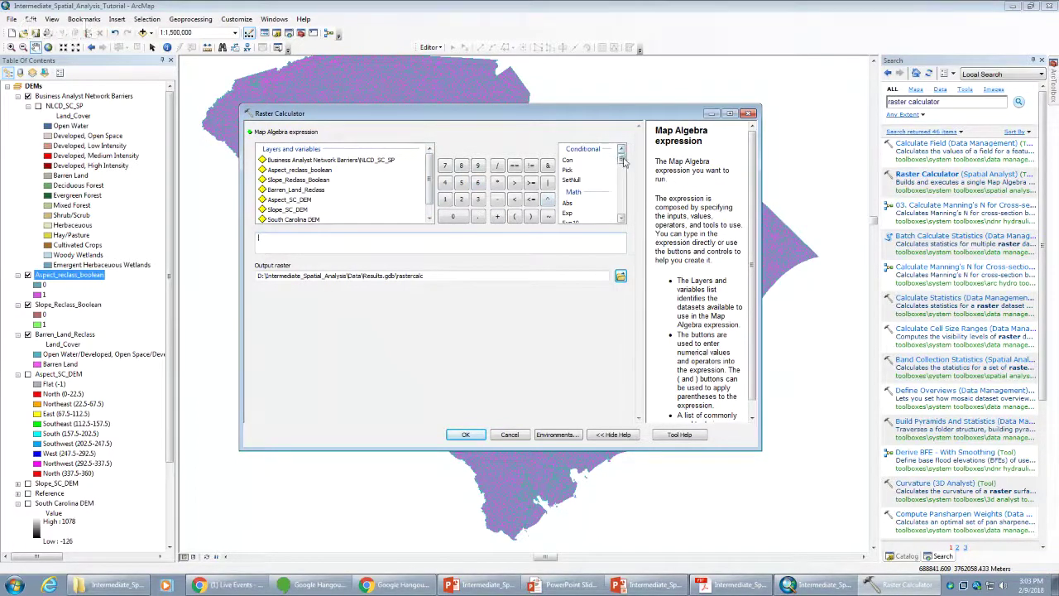
{"action": "left_click_drag", "start_coordinate": [621, 158], "coordinate": [637, 122]}
- Build the map algebra expression "Aspect_reclass_boolean" * "Slope_Reclass_Boolean" * "Barren_Land_Reclass"
{"action": "double_click", "coordinate": [321, 171]}
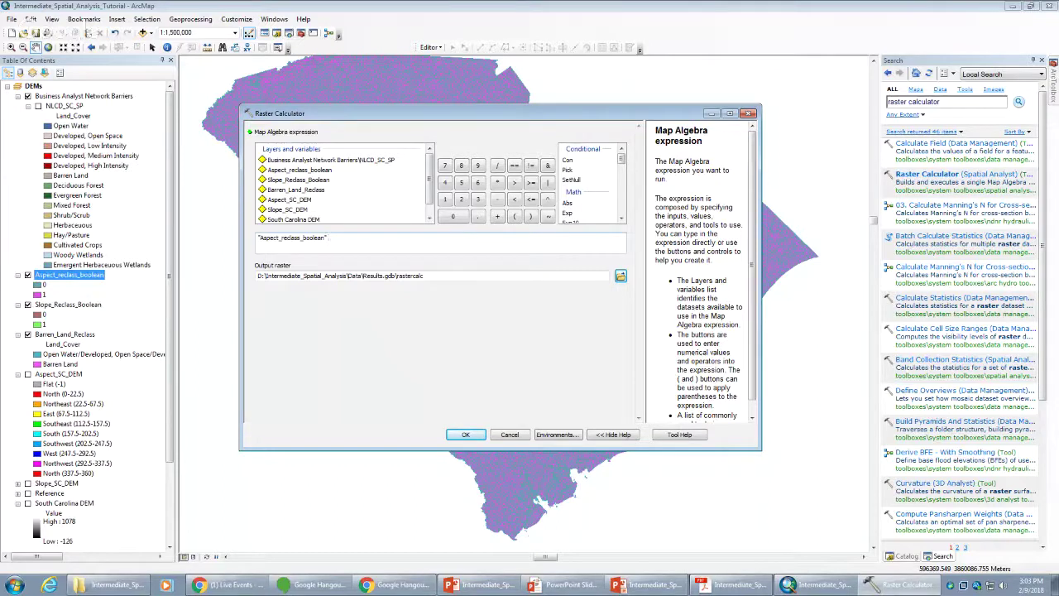
{"action": "type", "text": "*"}
{"action": "double_click", "coordinate": [301, 182]}
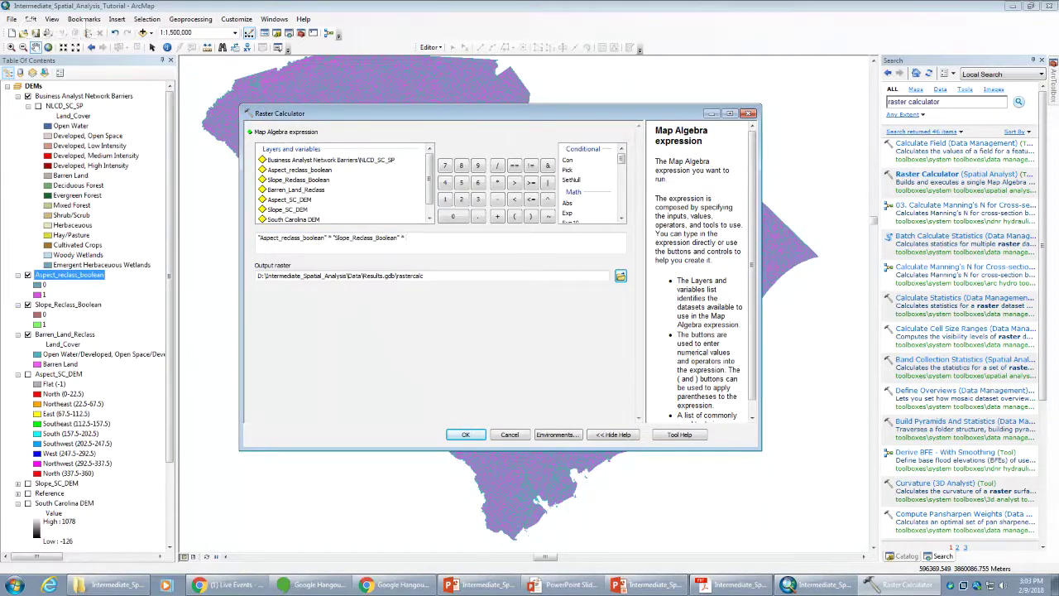
{"action": "double_click", "coordinate": [294, 190]}
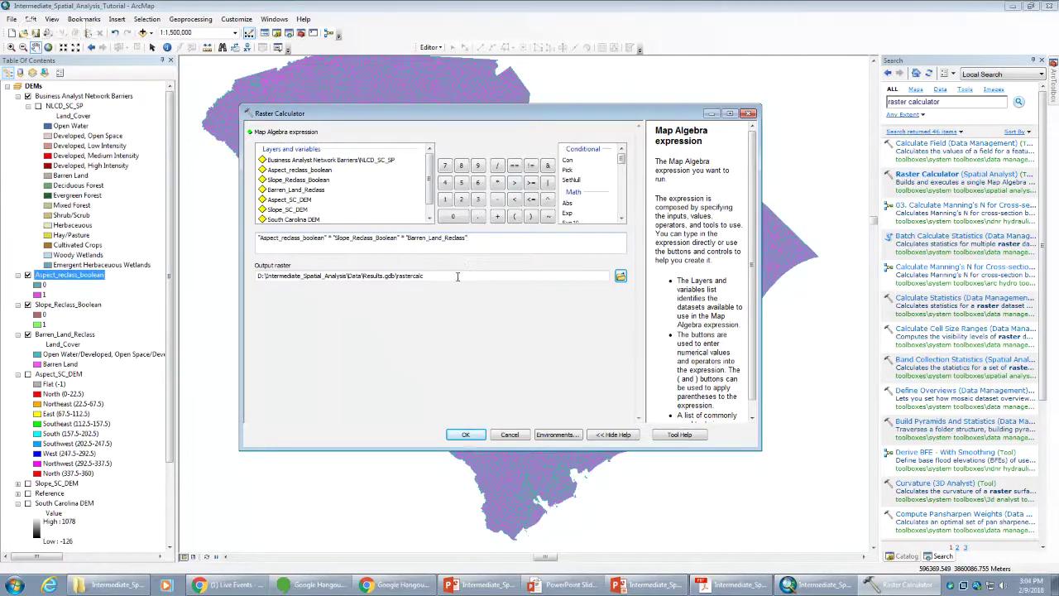
- Run the raster calculation with the output raster named PV_suitability_boolean and inspect the result on the map
{"action": "left_click_drag", "start_coordinate": [457, 276], "coordinate": [397, 273]}
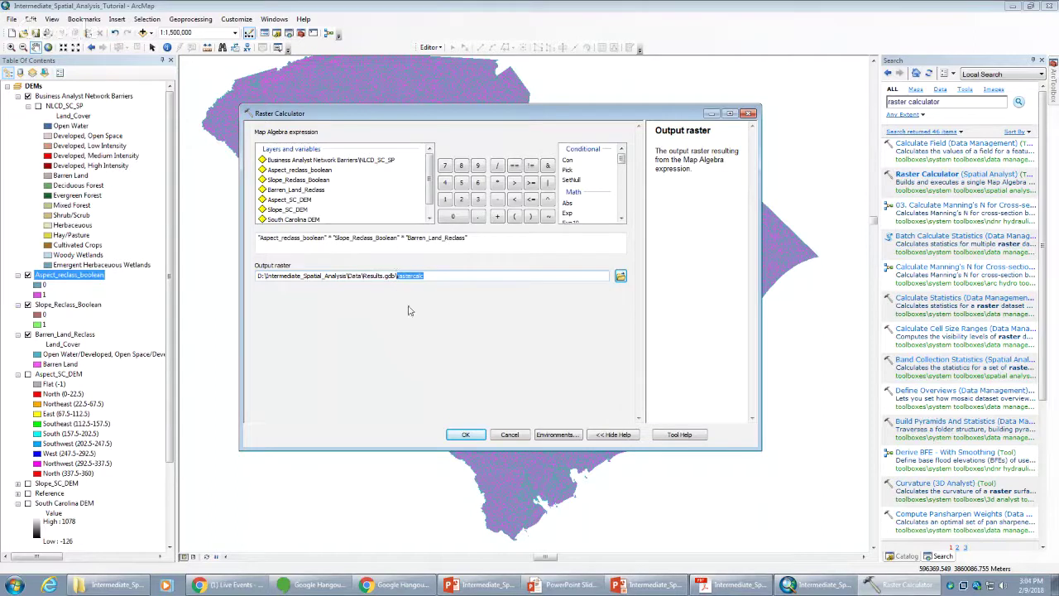
{"action": "type", "text": "Fi"}
{"action": "type", "text": "_suitability_"}
{"action": "type", "text": "boolean"}
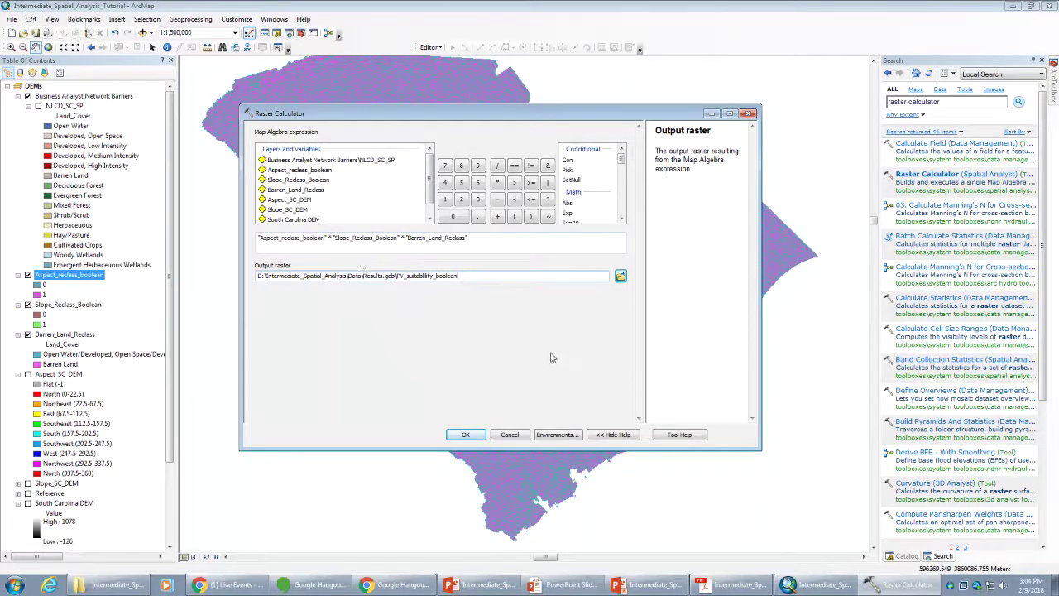
{"action": "left_click", "coordinate": [469, 381]}
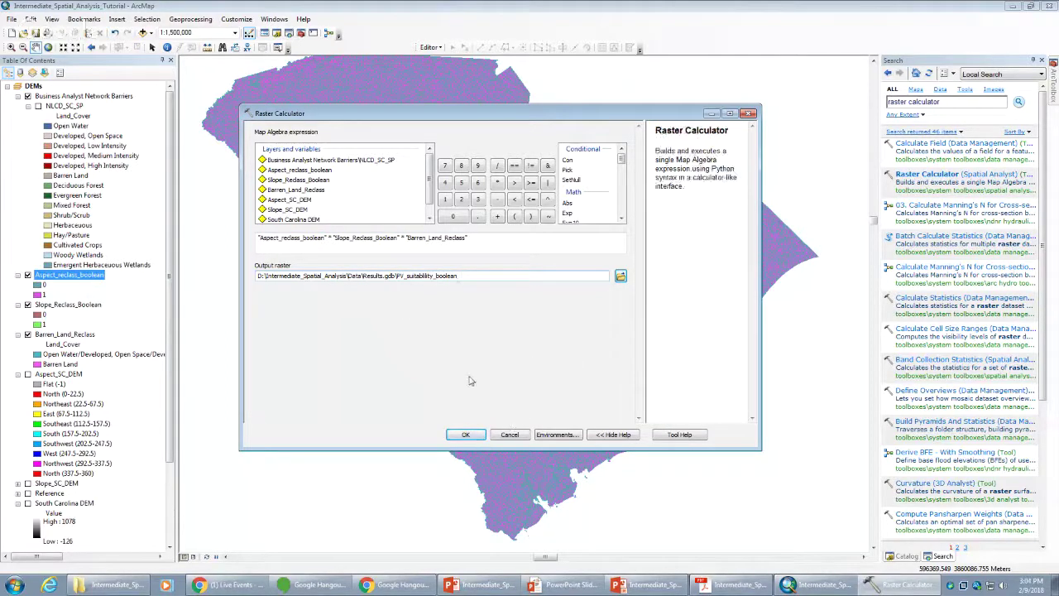
{"action": "left_click", "coordinate": [467, 434]}
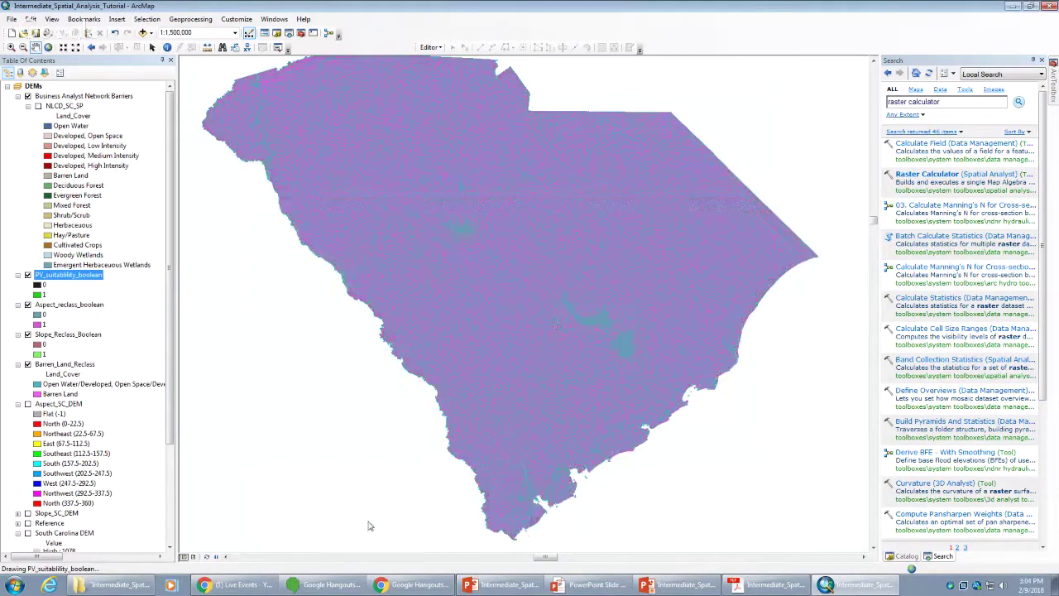
{"action": "scroll", "coordinate": [44, 313], "scroll_direction": "down", "scroll_amount": 1}
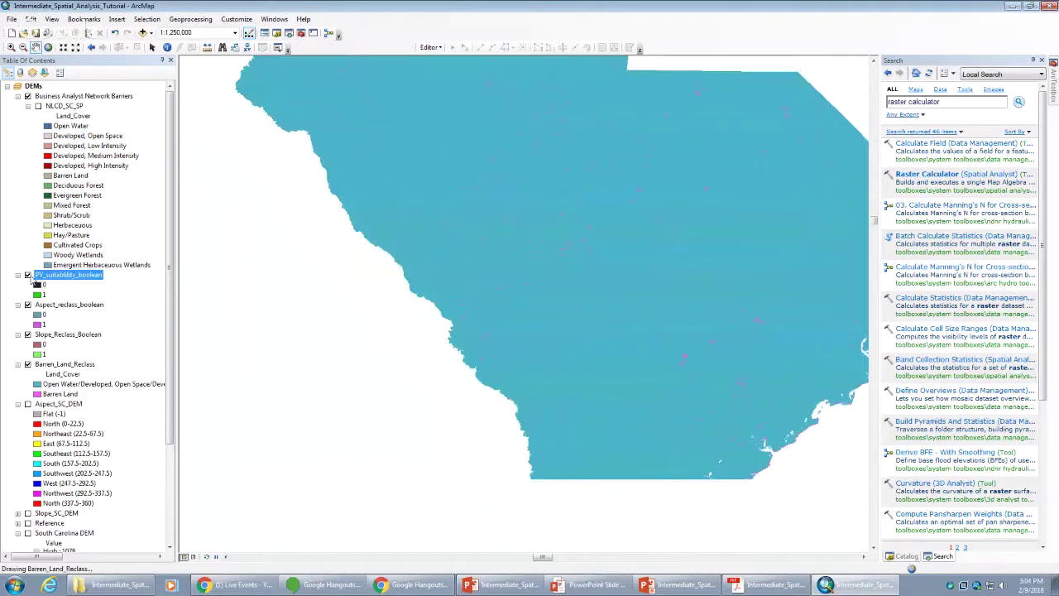
- Turn off the Aspect_reclass_boolean, Slope_Reclass_Boolean and Barren_Land_Reclass layers, leaving PV_suitability_boolean displayed
{"action": "left_click", "coordinate": [28, 275]}
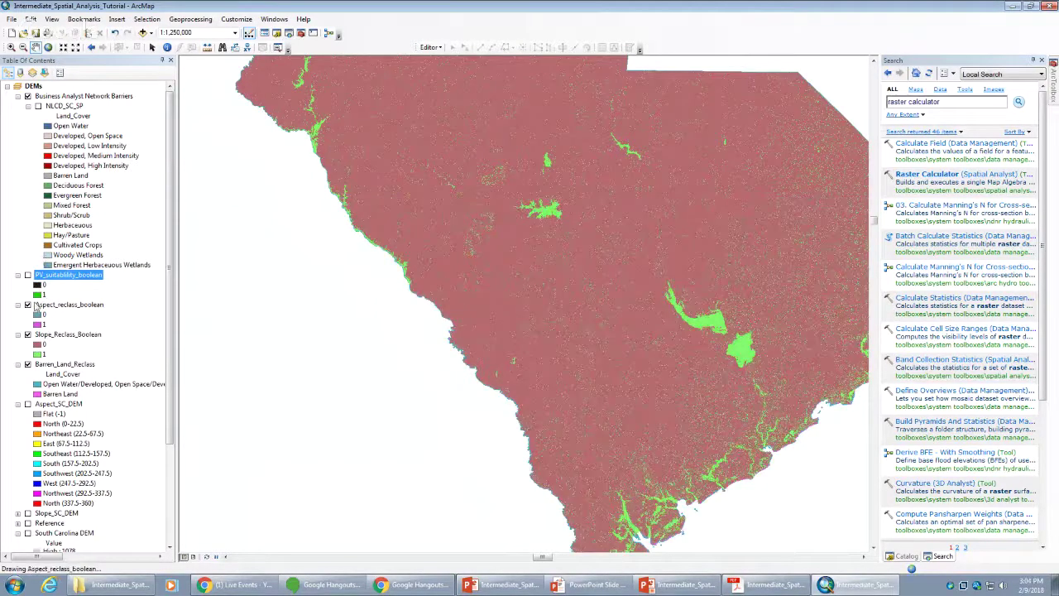
{"action": "left_click", "coordinate": [27, 305]}
{"action": "left_click", "coordinate": [28, 334]}
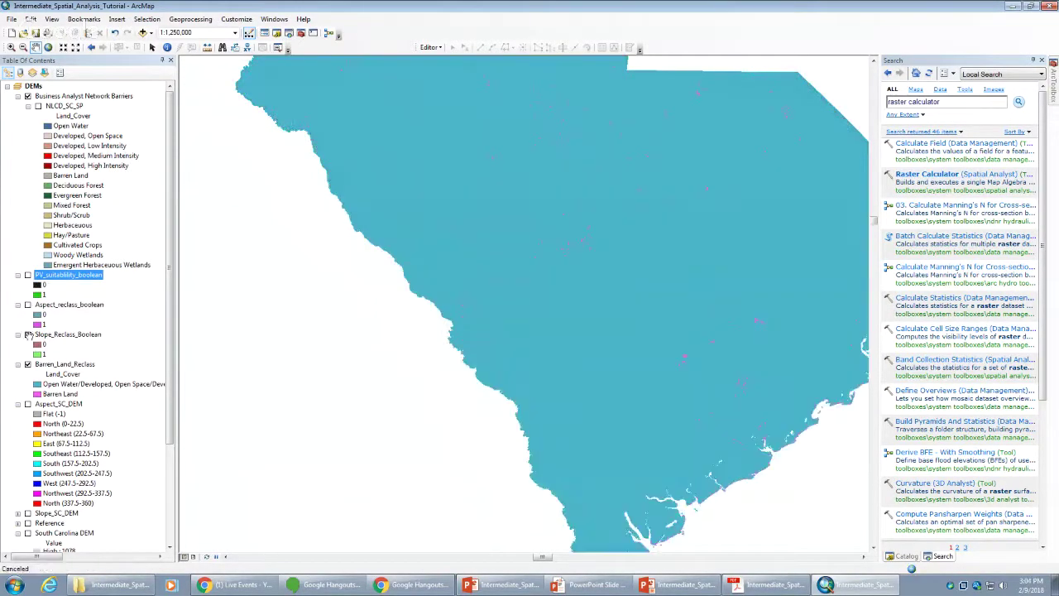
{"action": "left_click", "coordinate": [27, 364]}
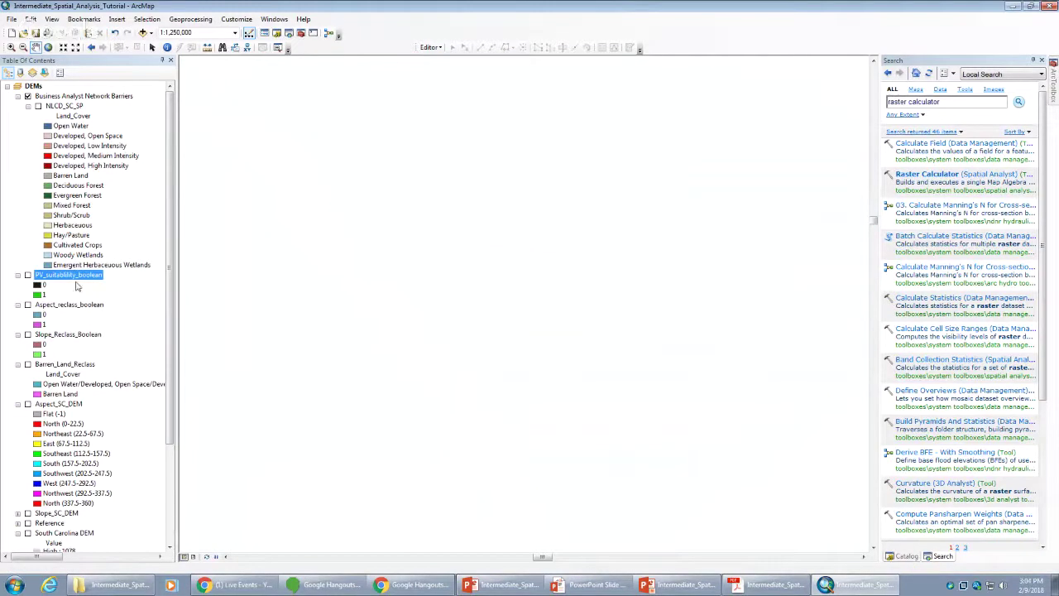
{"action": "left_click", "coordinate": [27, 275]}
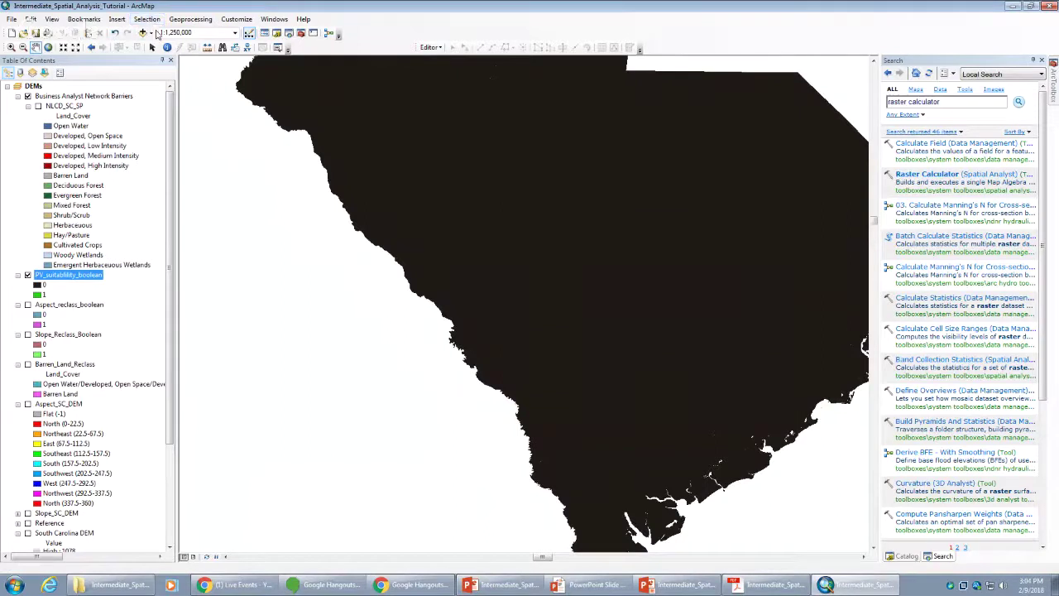
- Add the Dark Gray Canvas basemap to the map
{"action": "left_click", "coordinate": [150, 33]}
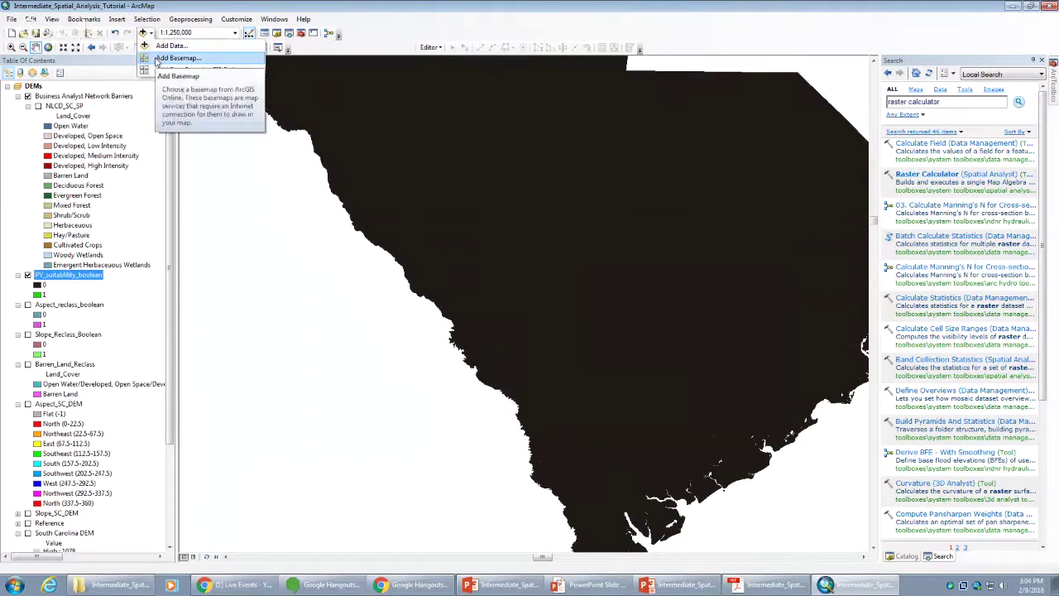
{"action": "left_click", "coordinate": [158, 59]}
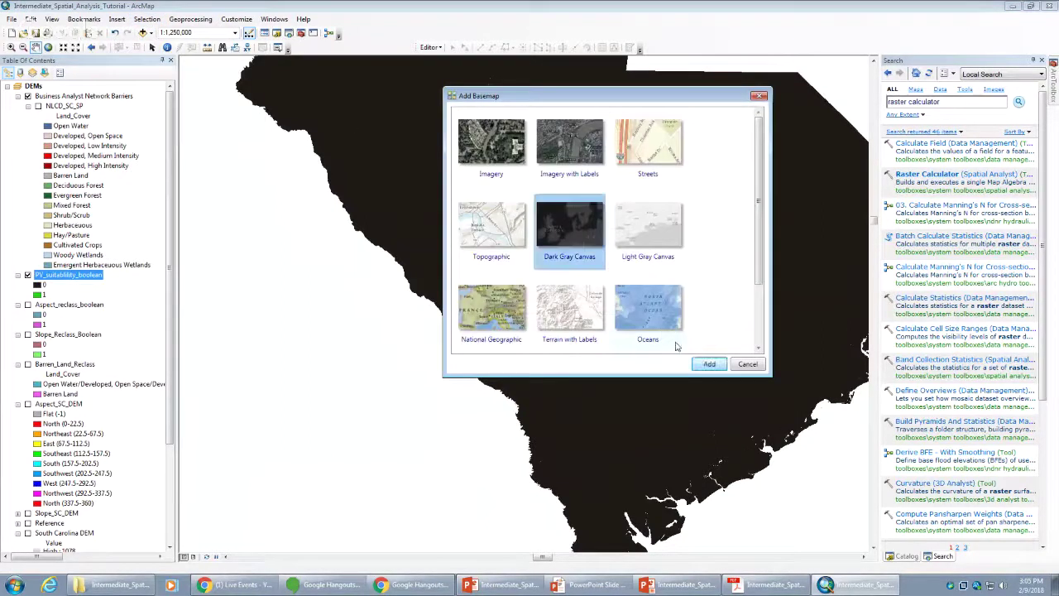
{"action": "left_click", "coordinate": [705, 364]}
- Set the fill of class 0 in PV_suitability_boolean to no color
{"action": "left_click", "coordinate": [37, 284]}
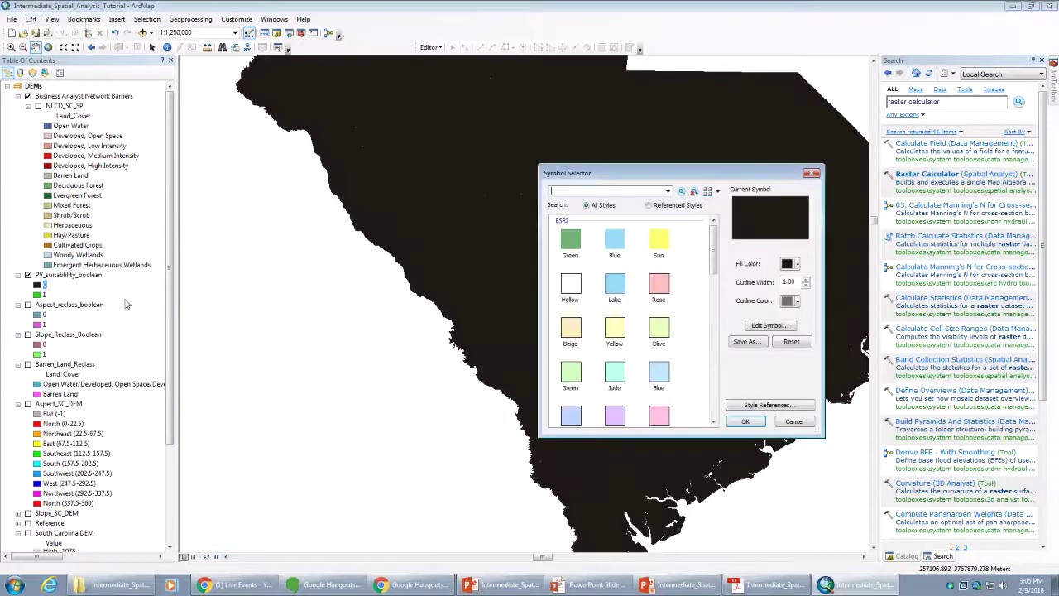
{"action": "left_click", "coordinate": [796, 264]}
{"action": "left_click", "coordinate": [790, 290]}
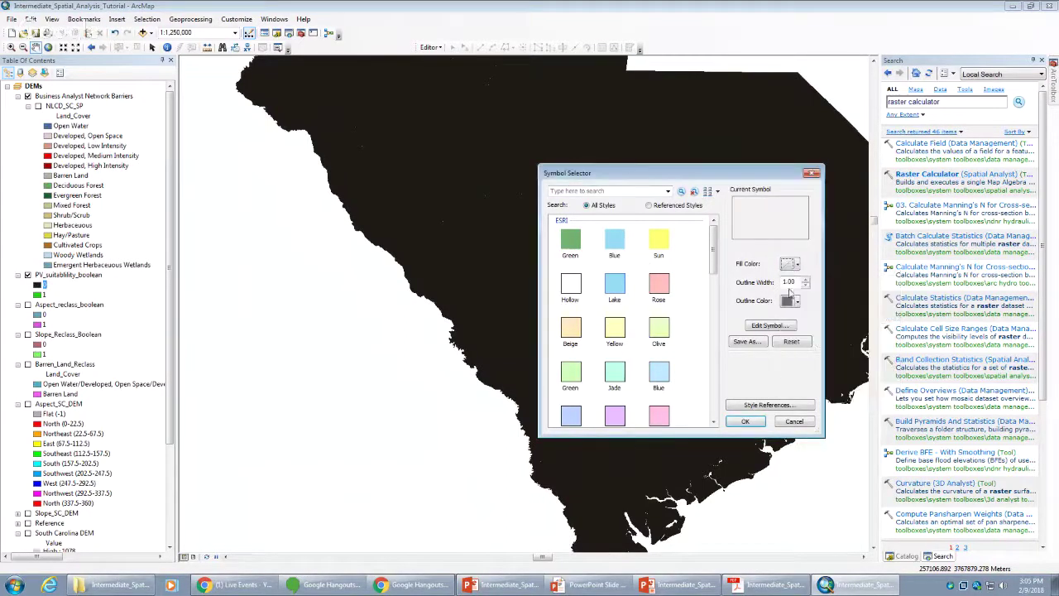
{"action": "left_click", "coordinate": [746, 421]}
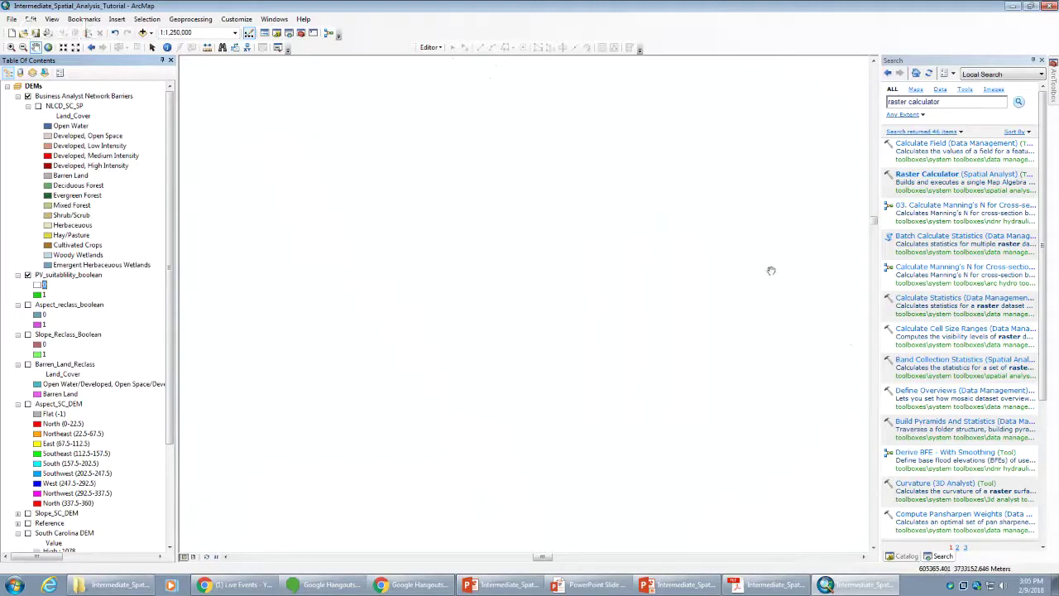
- Turn on the Basemap layer and redraw the map beneath PV_suitability_boolean
{"action": "left_click", "coordinate": [208, 557]}
{"action": "scroll", "coordinate": [62, 438], "scroll_direction": "down", "scroll_amount": 3}
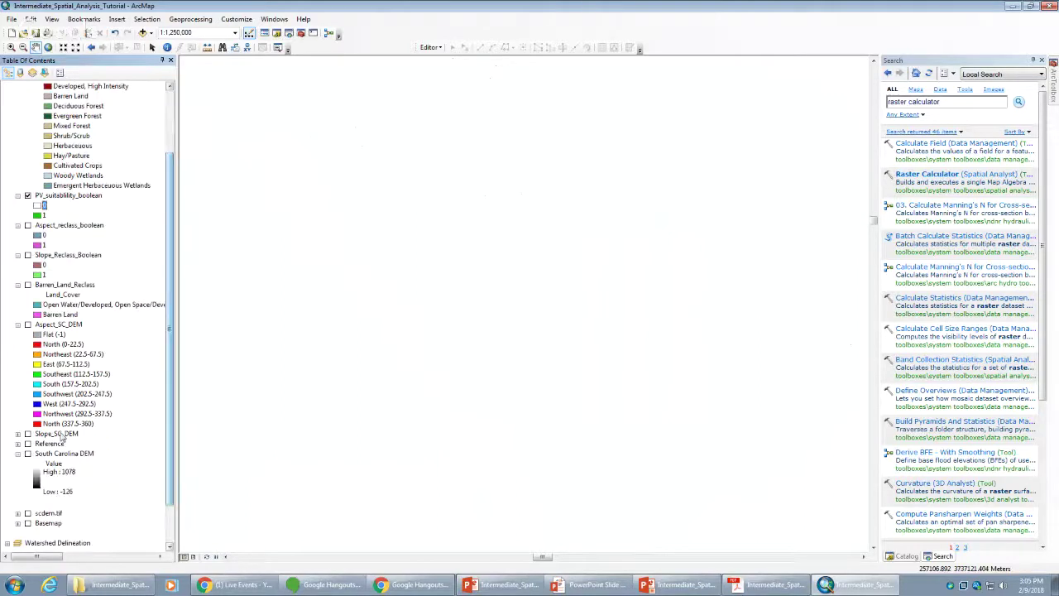
{"action": "left_click", "coordinate": [27, 523]}
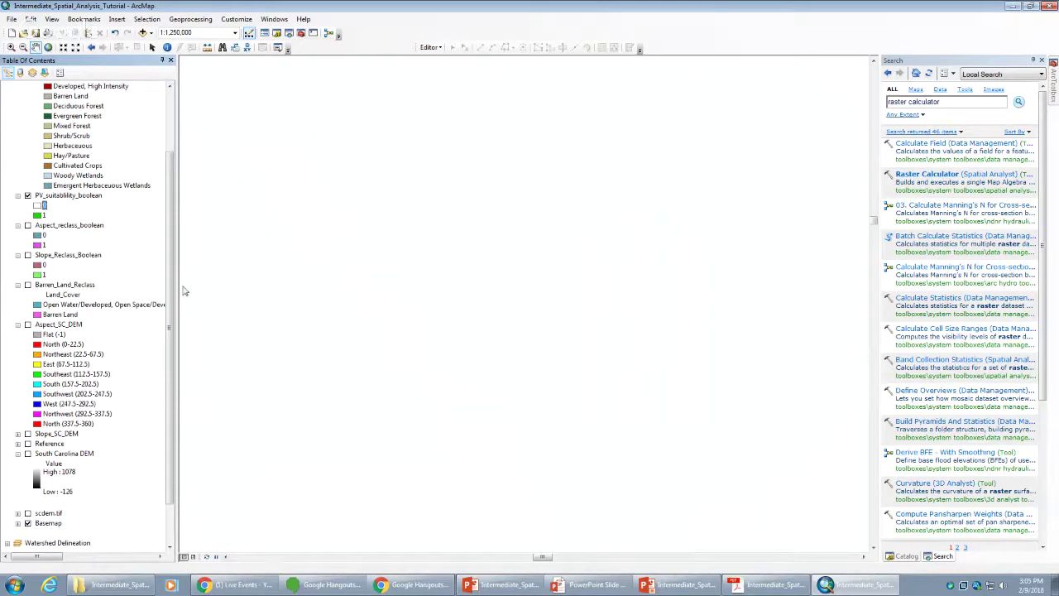
{"action": "left_click_drag", "start_coordinate": [171, 294], "coordinate": [168, 237]}
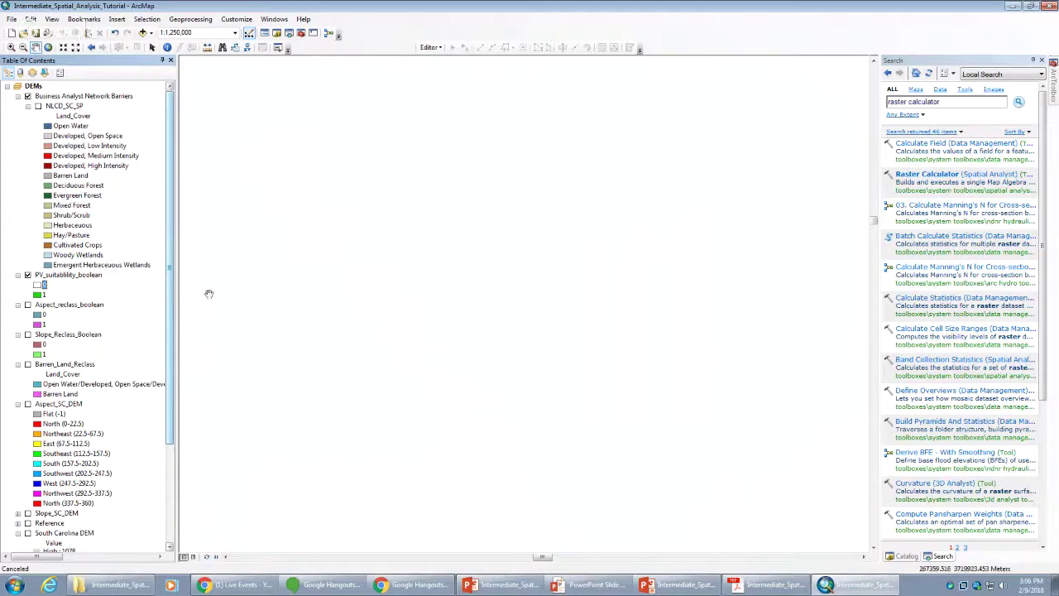
{"action": "left_click", "coordinate": [213, 558]}
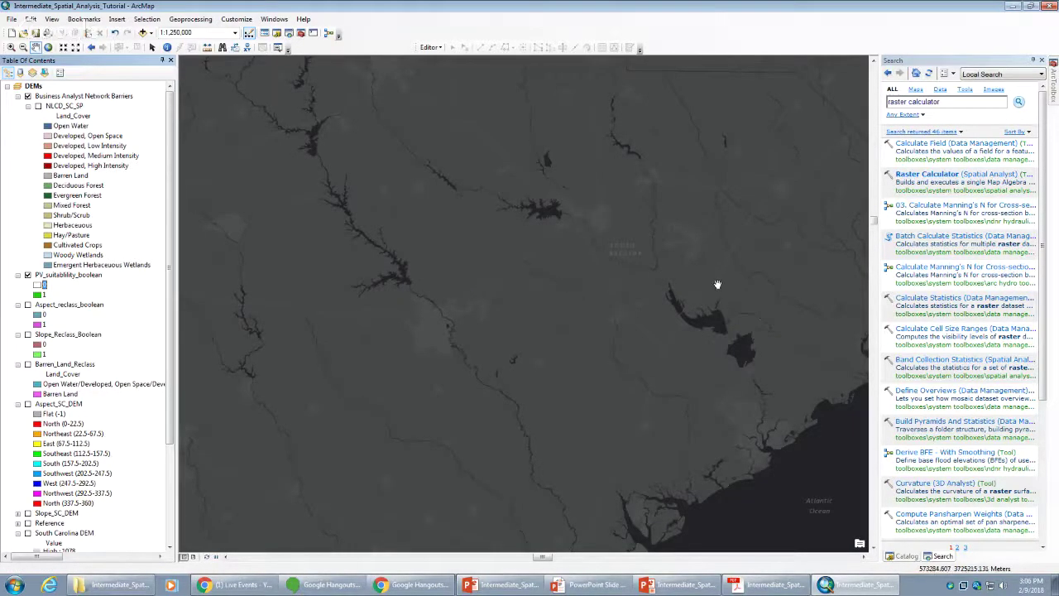
- Examine the suitable PV cells over the basemap, particularly around the lakes and the river east of them
{"action": "left_click_drag", "start_coordinate": [560, 179], "coordinate": [506, 331]}
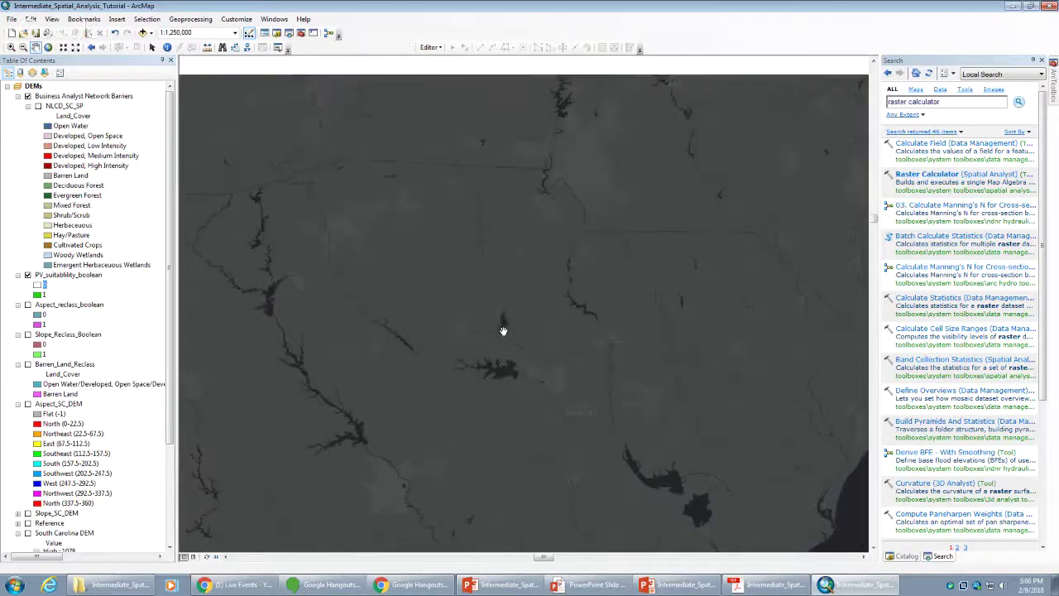
{"action": "left_click_drag", "start_coordinate": [623, 365], "coordinate": [548, 220]}
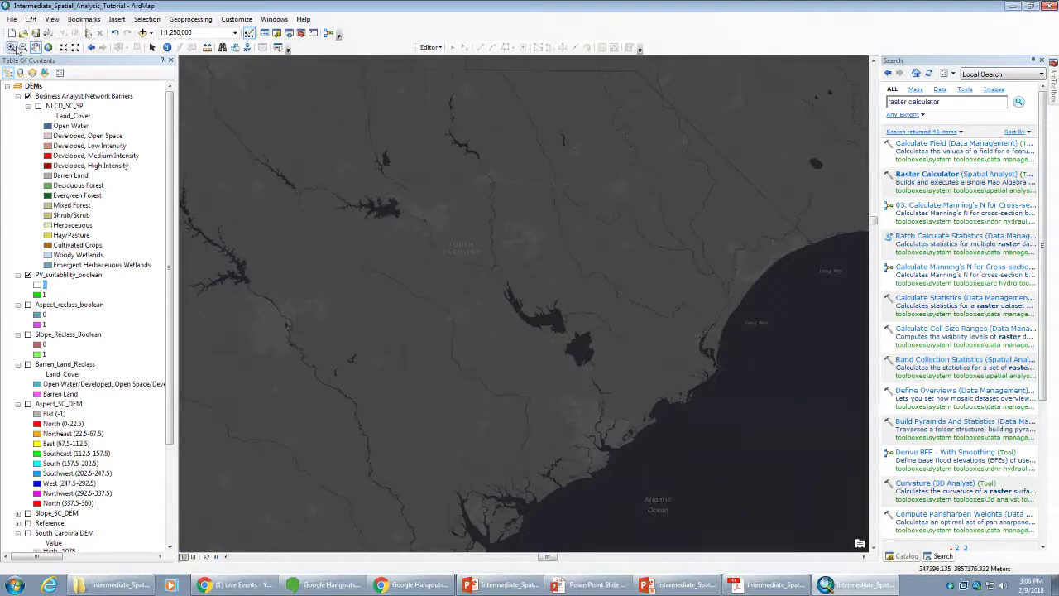
{"action": "left_click", "coordinate": [11, 46]}
{"action": "left_click_drag", "start_coordinate": [526, 279], "coordinate": [710, 374]}
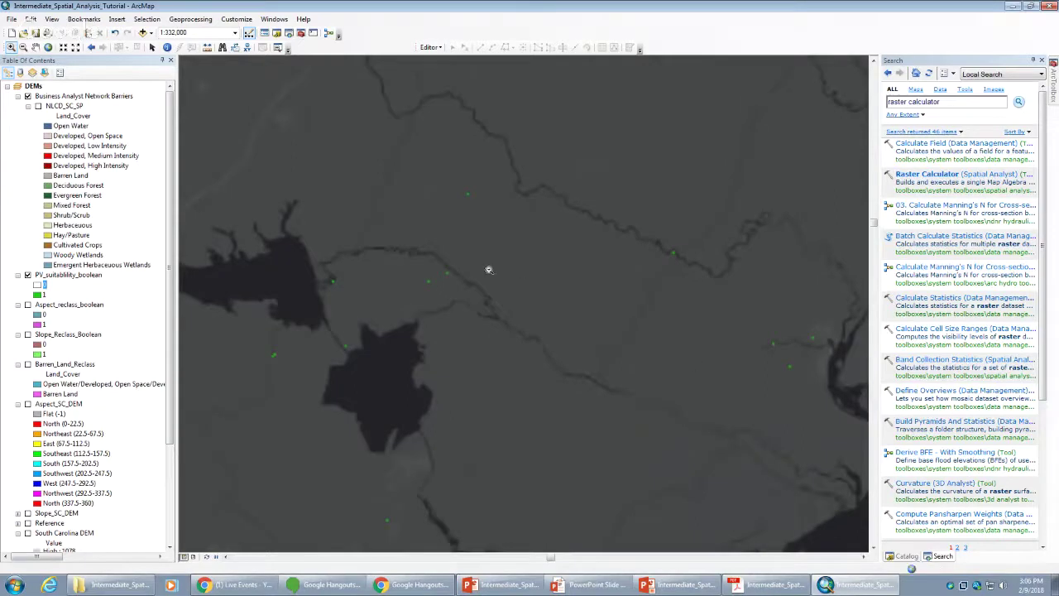
{"action": "left_click_drag", "start_coordinate": [315, 208], "coordinate": [541, 332]}
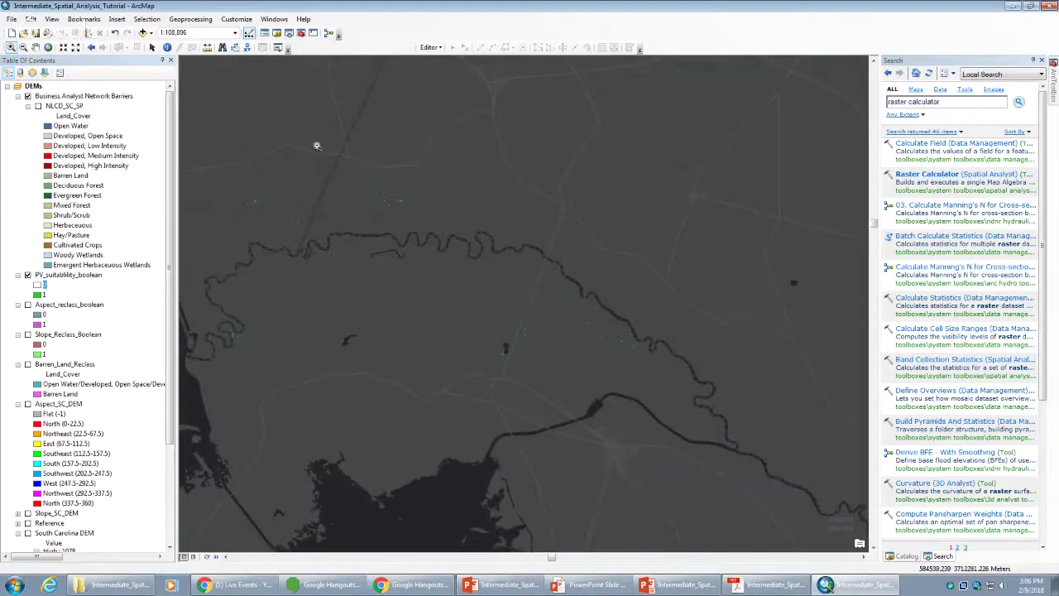
{"action": "left_click_drag", "start_coordinate": [317, 146], "coordinate": [650, 431]}
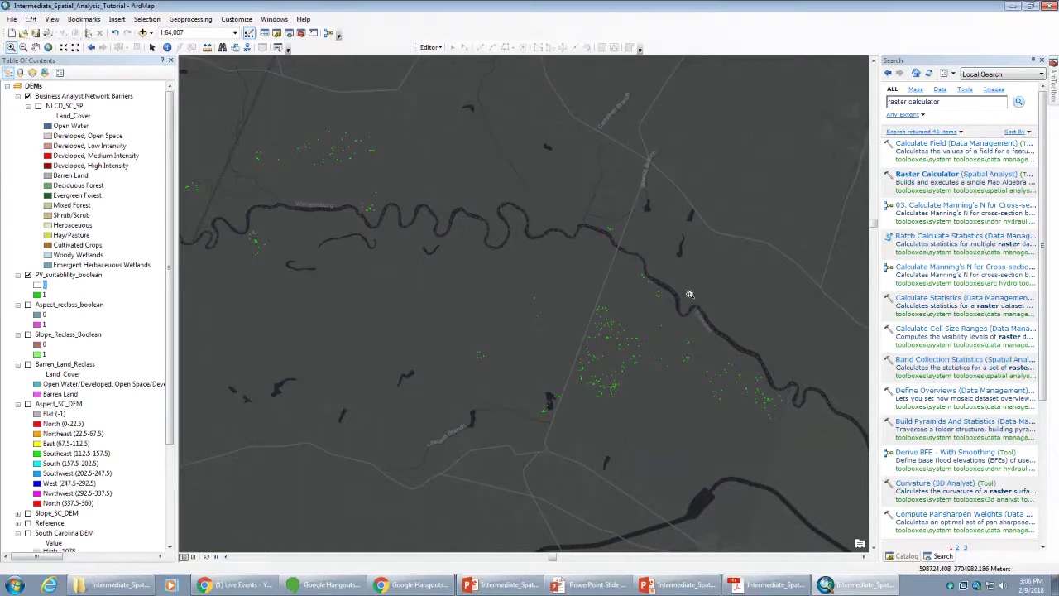
{"action": "scroll", "coordinate": [510, 314], "scroll_direction": "down", "scroll_amount": 2}
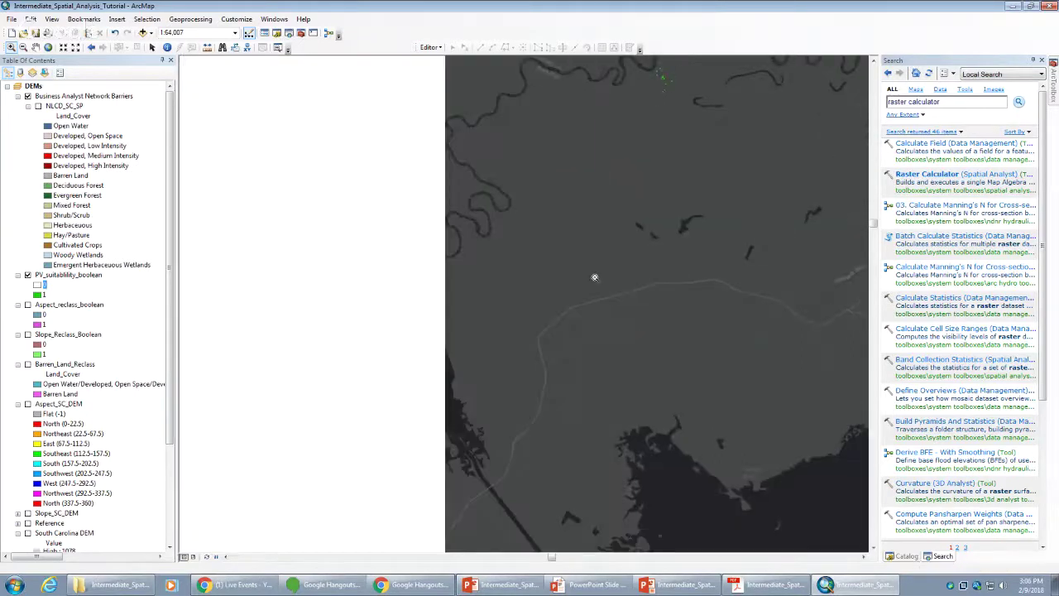
{"action": "left_click_drag", "start_coordinate": [575, 225], "coordinate": [645, 350]}
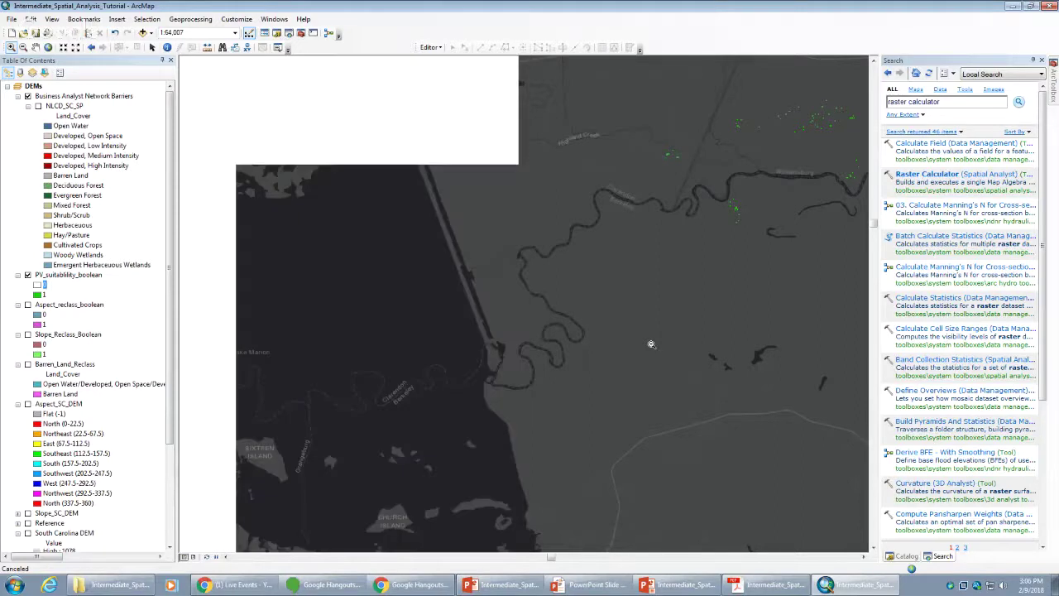
{"action": "scroll", "coordinate": [651, 343], "scroll_direction": "up", "scroll_amount": 1}
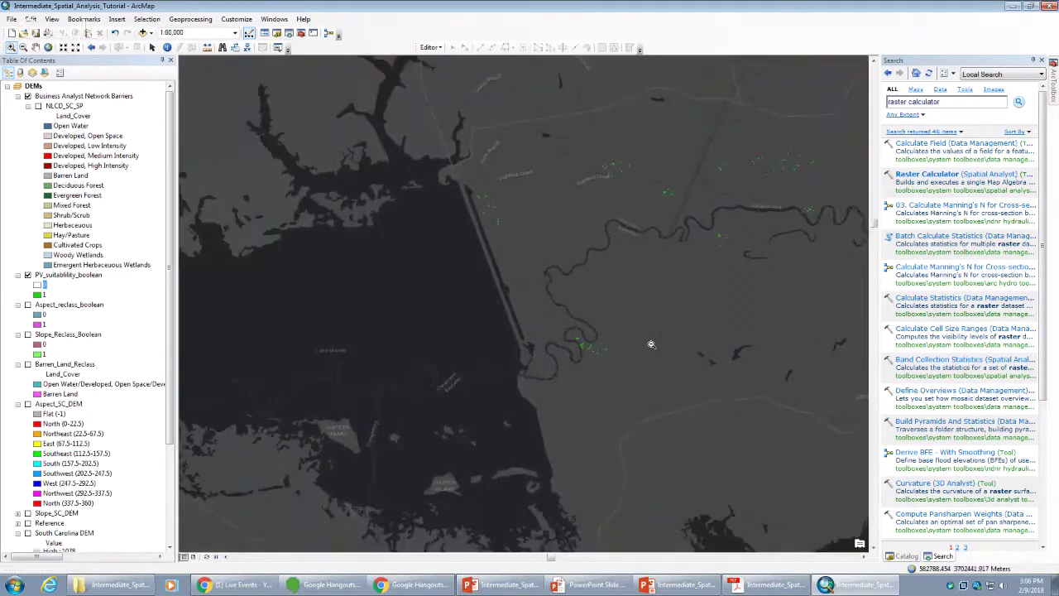
{"action": "scroll", "coordinate": [480, 347], "scroll_direction": "up", "scroll_amount": 3}
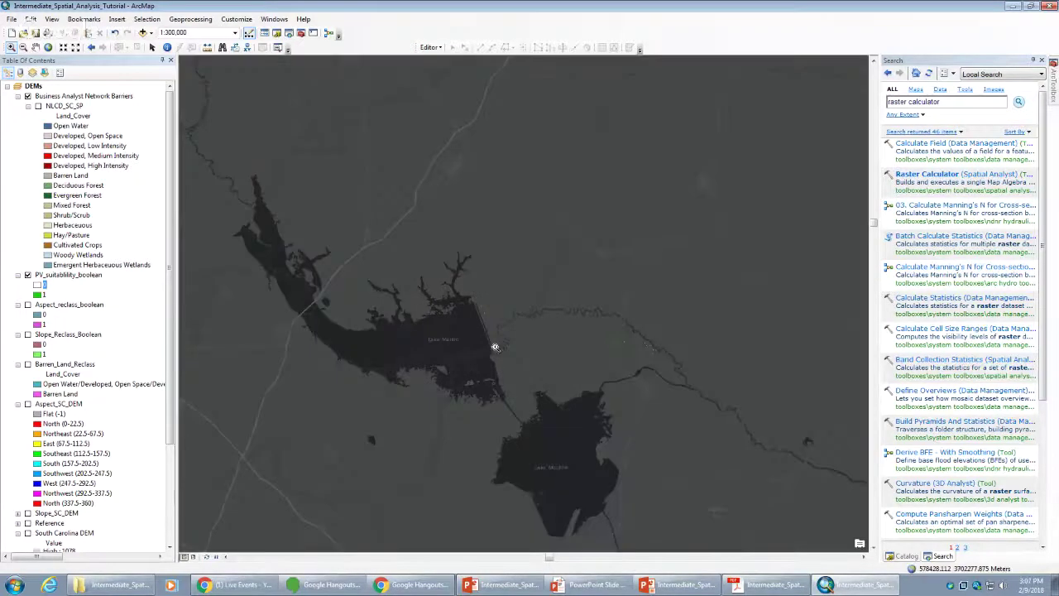
{"action": "scroll", "coordinate": [565, 357], "scroll_direction": "up", "scroll_amount": 2}
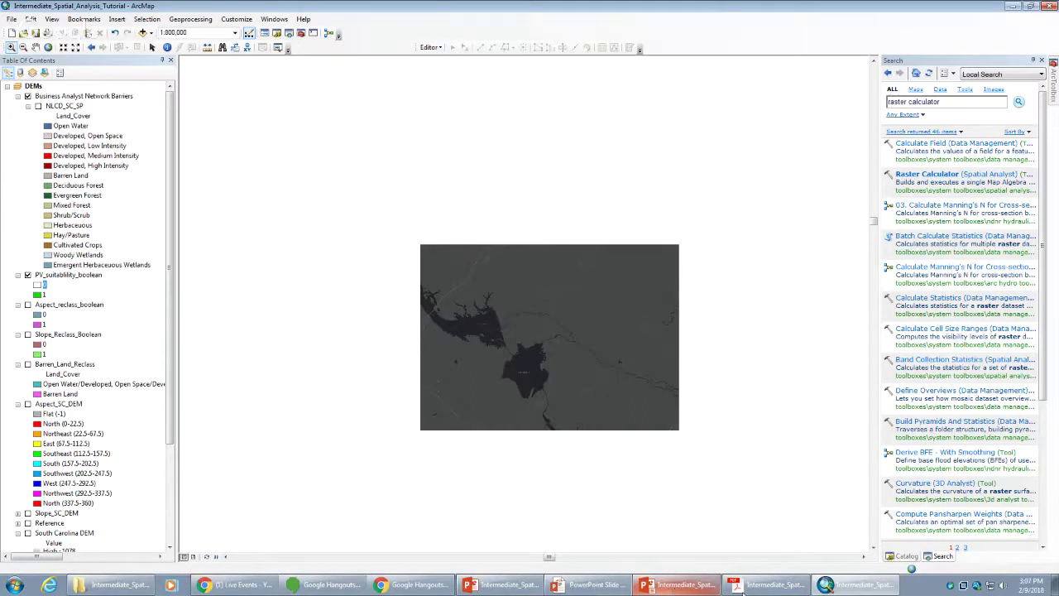
- Switch to the PowerPoint presentation and show the PV Suitability raster geoprocessing slide
{"action": "left_click", "coordinate": [617, 585]}
{"action": "key", "text": "Right"}
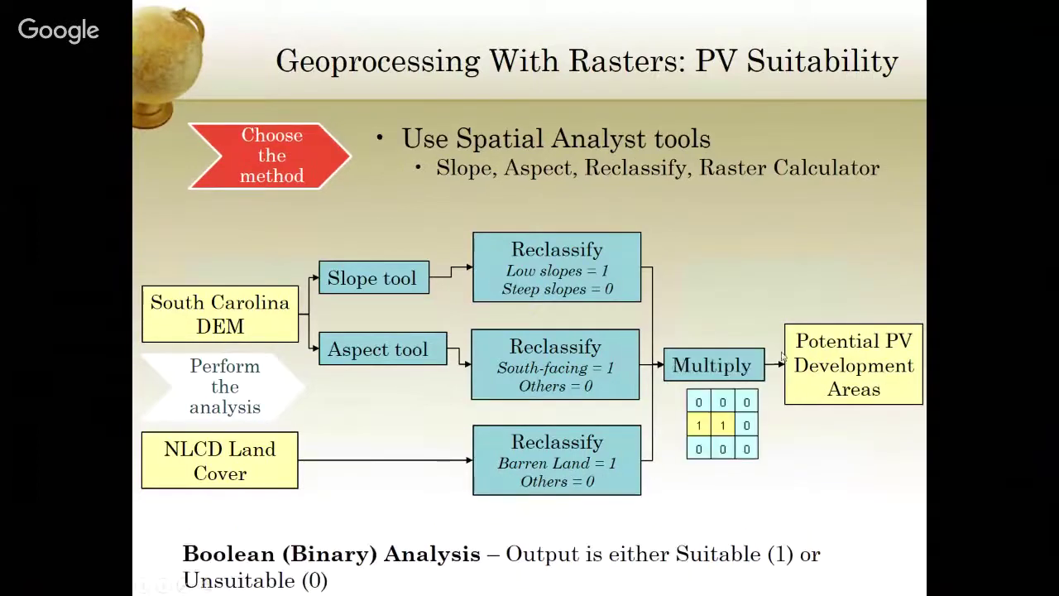
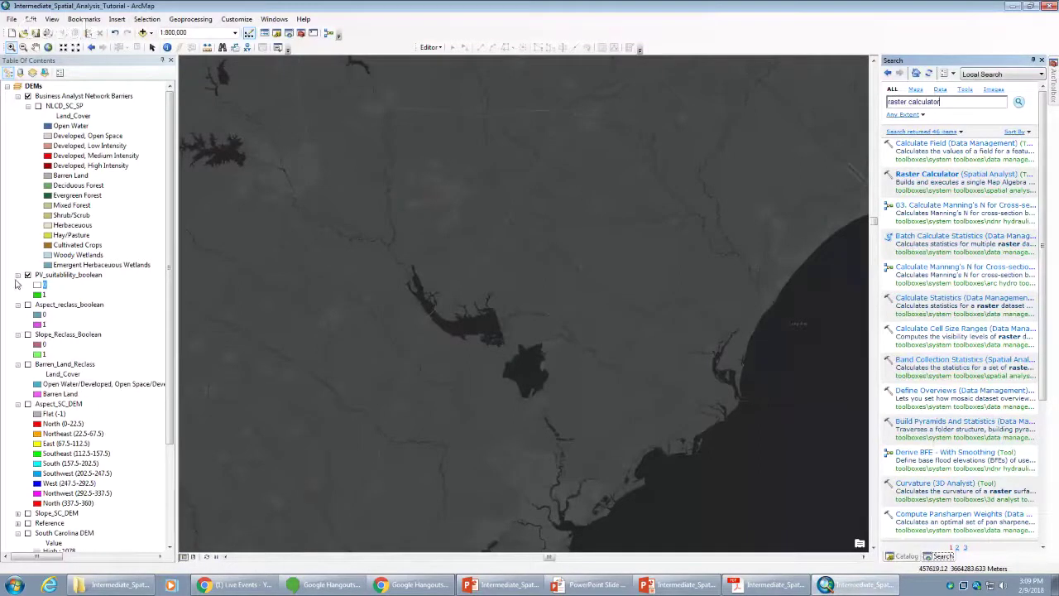
- Collapse the land cover, suitability, reclassified and Aspect_SC_DEM legends, and turn off the Basemap and Business Analyst Network Barriers layers
{"action": "left_click", "coordinate": [28, 107]}
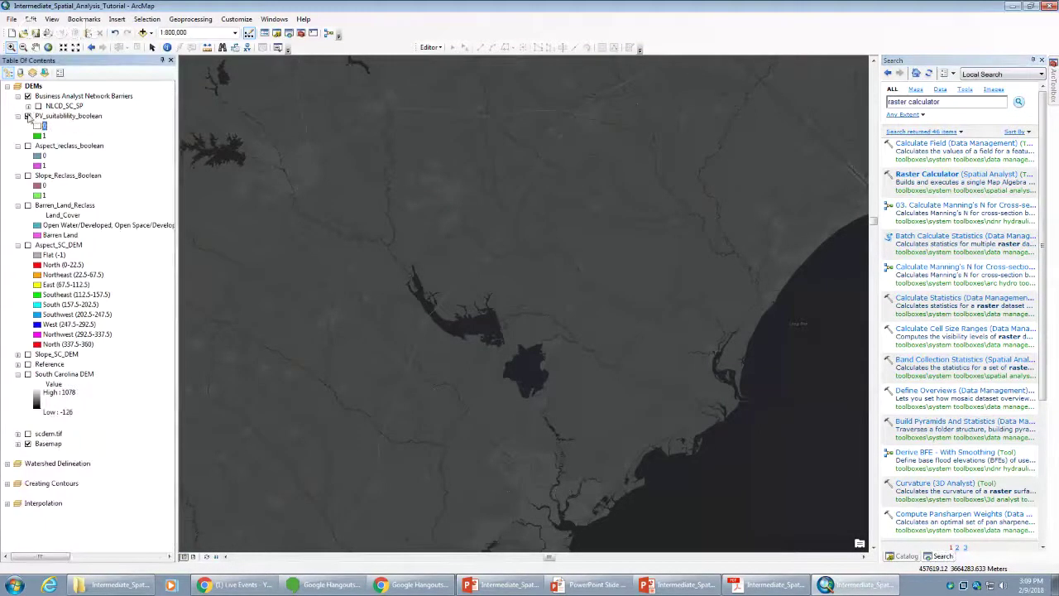
{"action": "left_click", "coordinate": [17, 115]}
{"action": "left_click", "coordinate": [18, 126]}
{"action": "left_click", "coordinate": [18, 136]}
{"action": "left_click", "coordinate": [17, 145]}
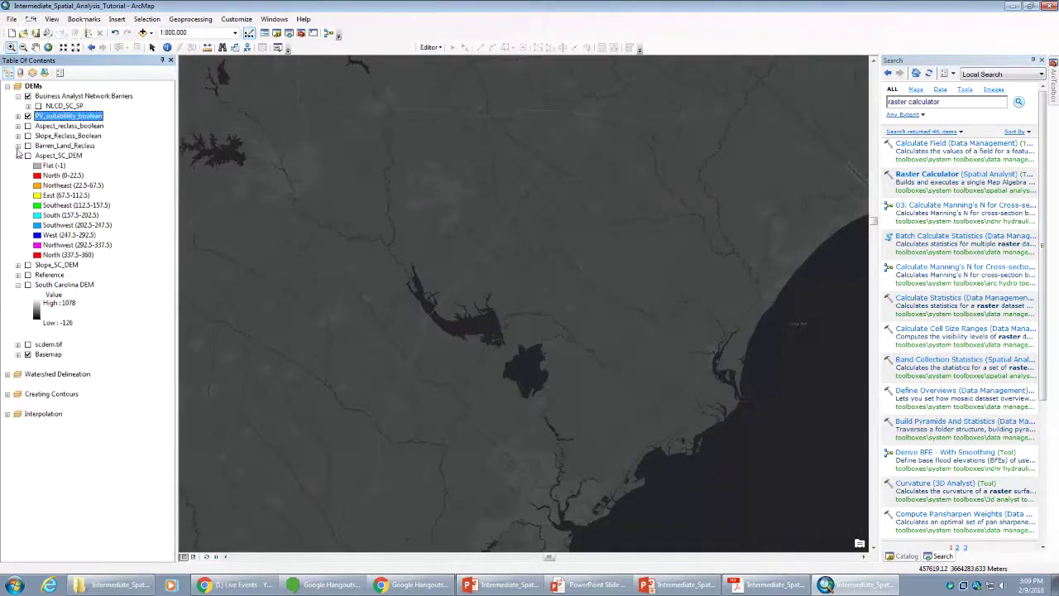
{"action": "left_click", "coordinate": [17, 155]}
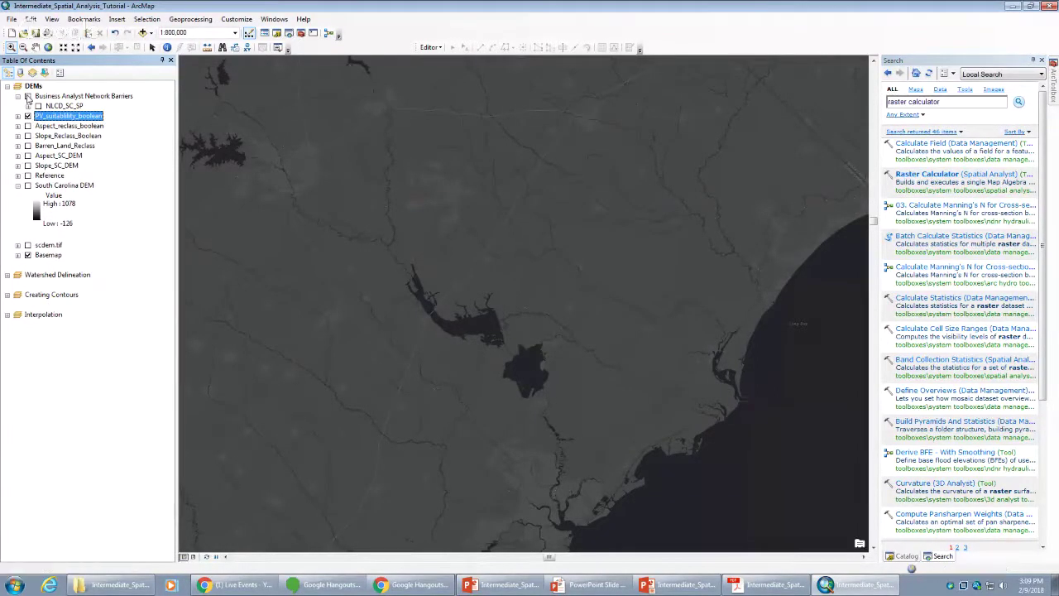
{"action": "left_click", "coordinate": [27, 255]}
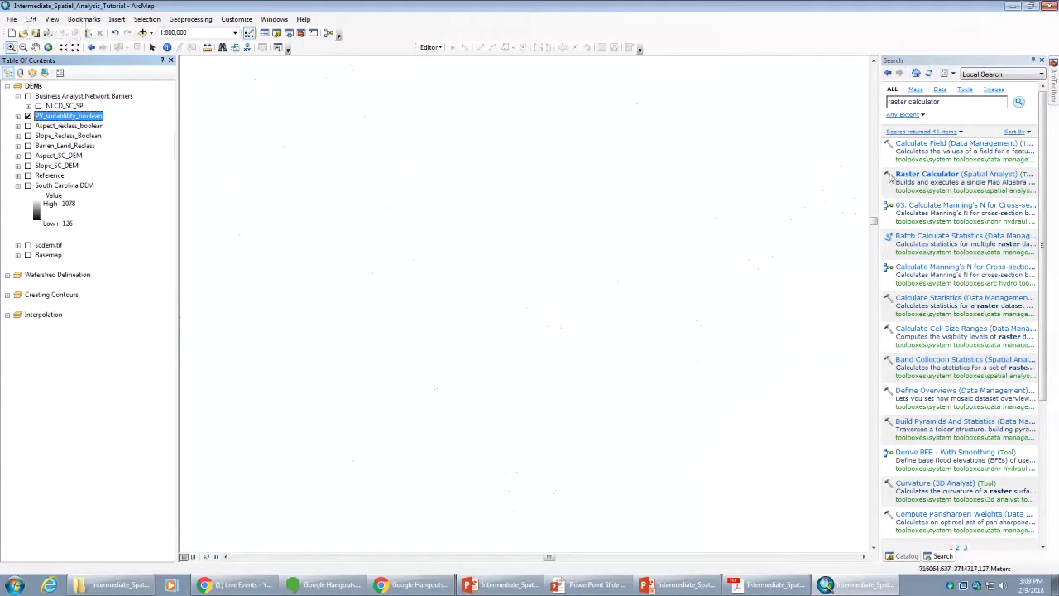
{"action": "scroll", "coordinate": [857, 126], "scroll_direction": "up", "scroll_amount": 1}
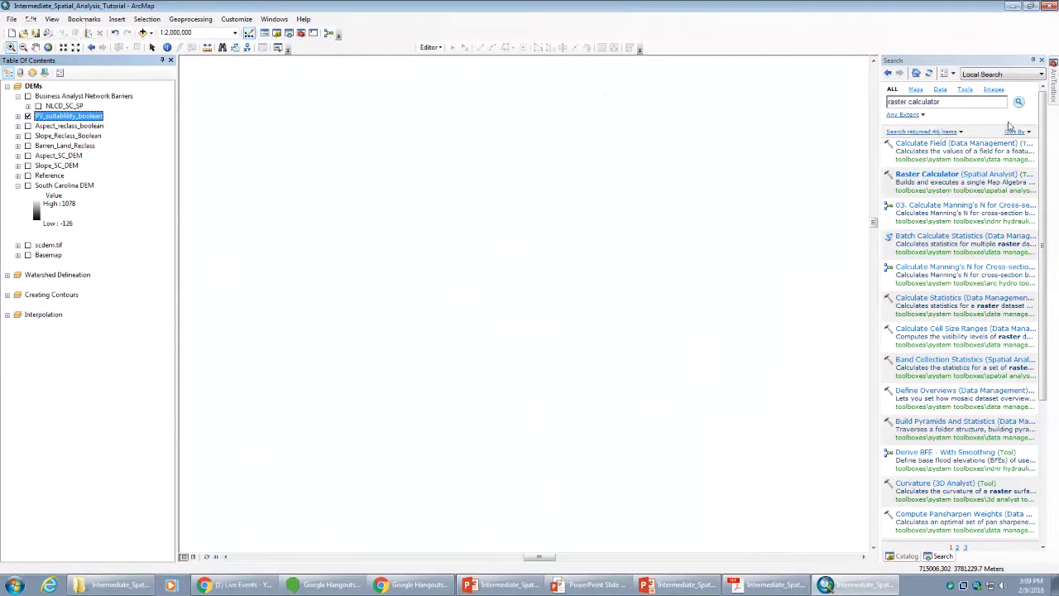
- Search for the Reclassify tool and start the Spatial Analyst version with Slope_SC_DEM as the input raster
{"action": "left_click", "coordinate": [959, 101]}
{"action": "type", "text": "recla"}
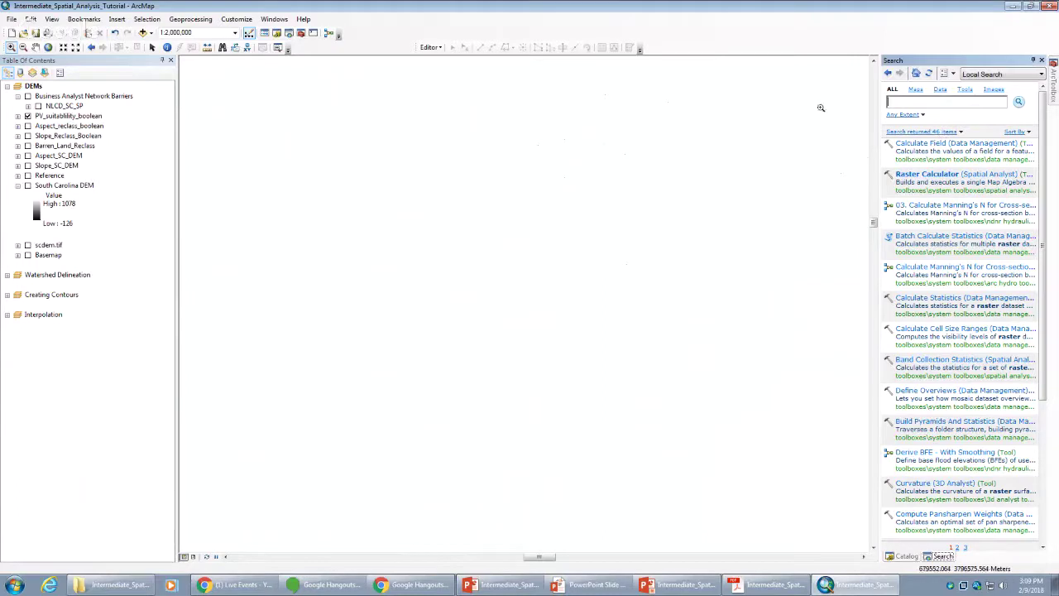
{"action": "type", "text": "ssify"}
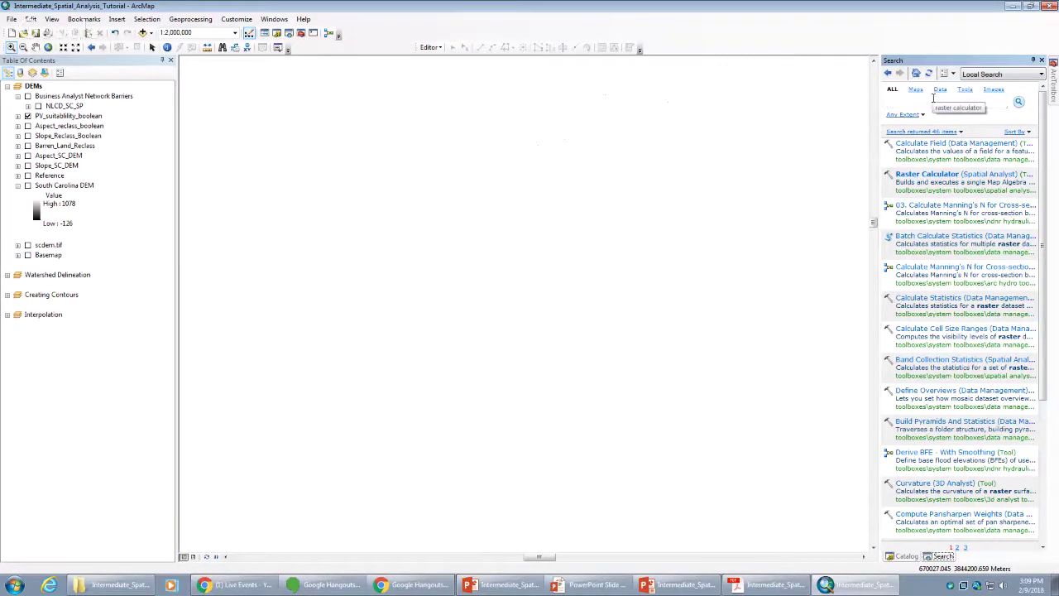
{"action": "key", "text": "Return"}
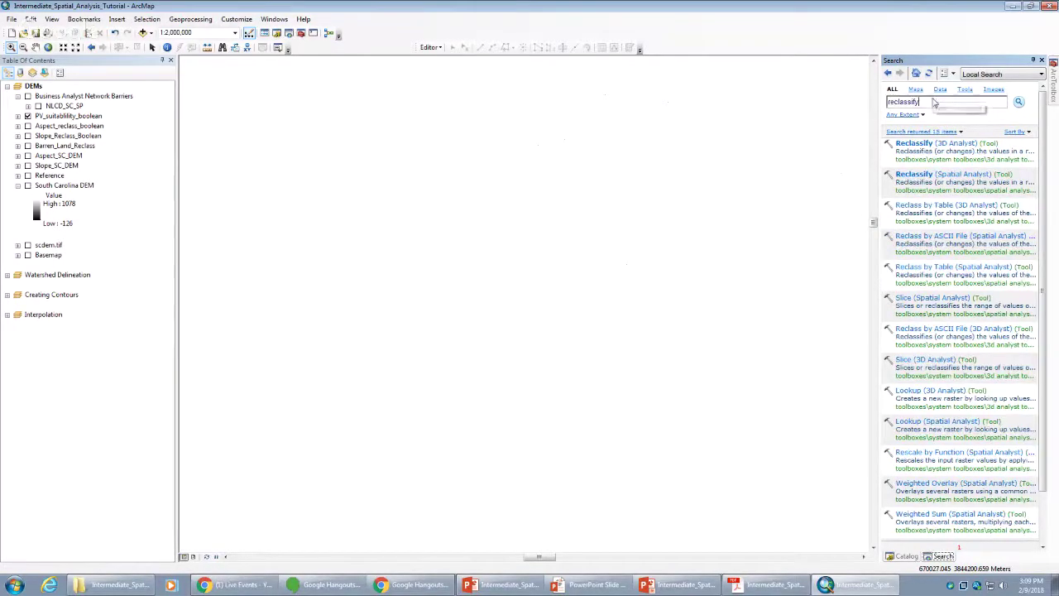
{"action": "double_click", "coordinate": [928, 176]}
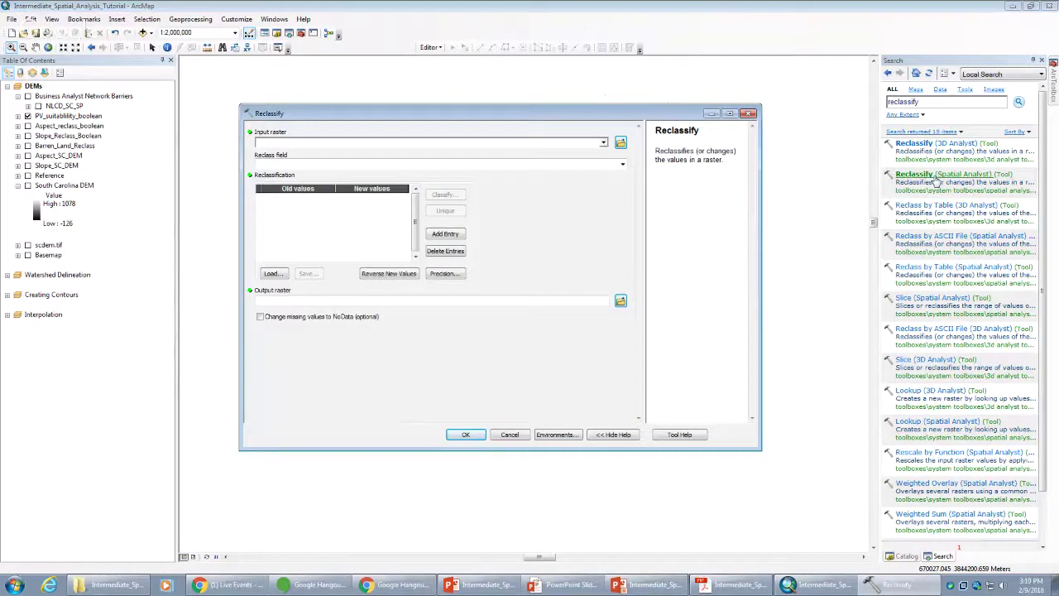
{"action": "left_click", "coordinate": [603, 142]}
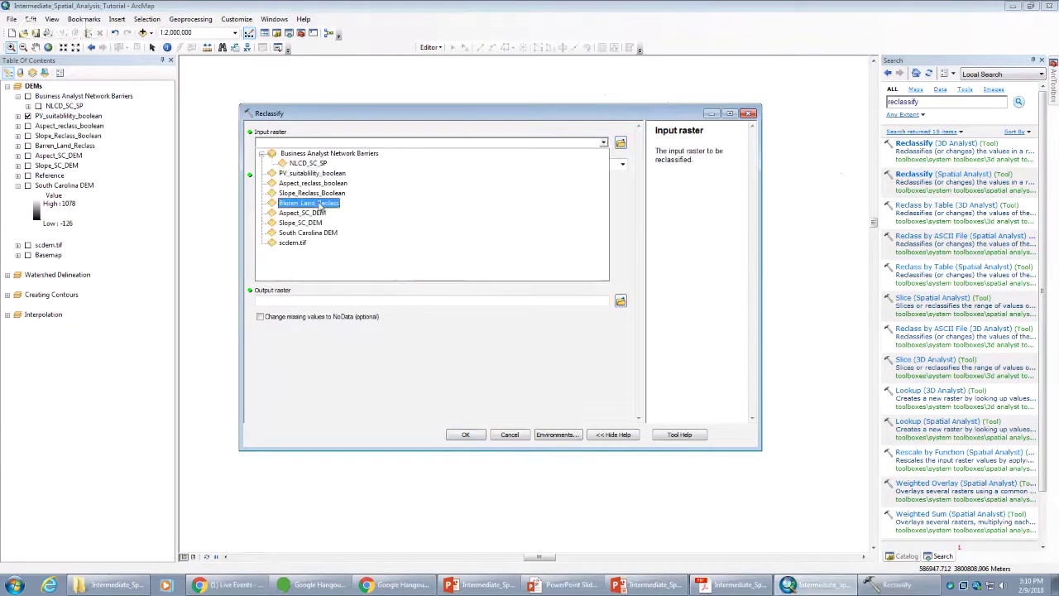
{"action": "left_click", "coordinate": [296, 225]}
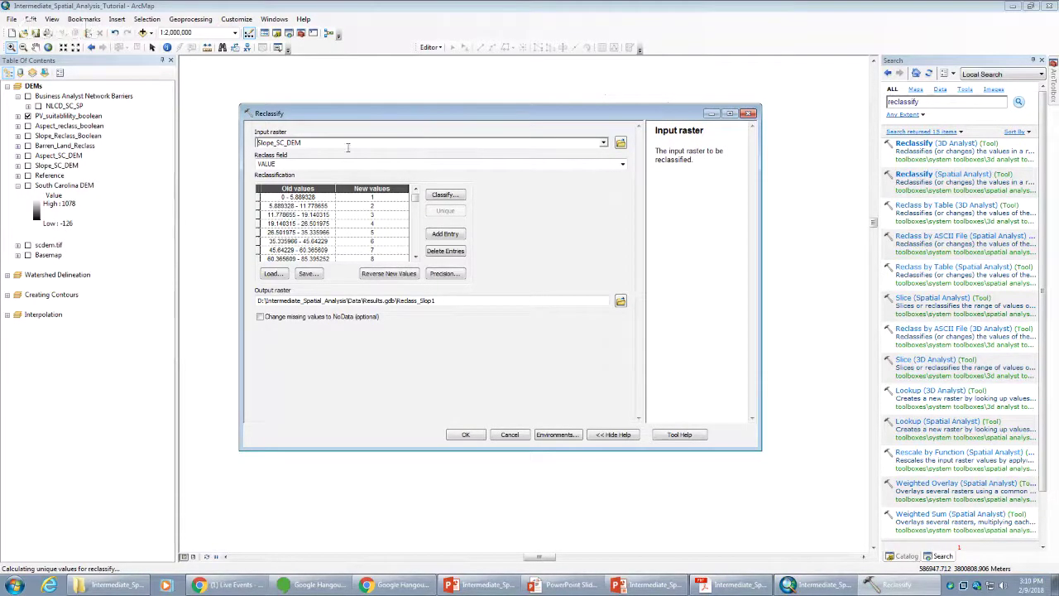
- Set the slope classification to three classes with the Manual method
{"action": "left_click", "coordinate": [444, 196]}
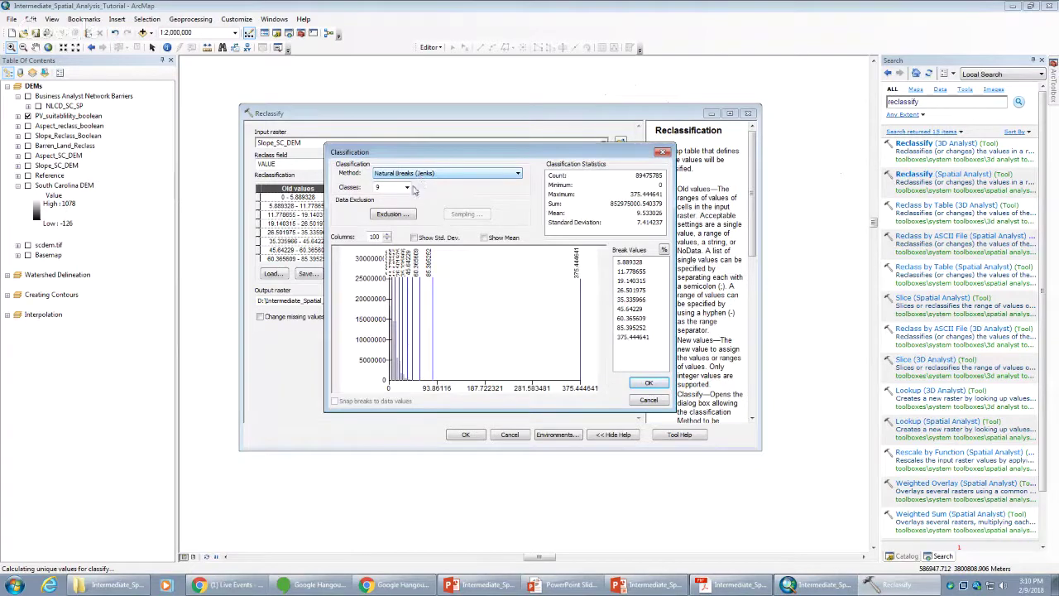
{"action": "left_click", "coordinate": [407, 188]}
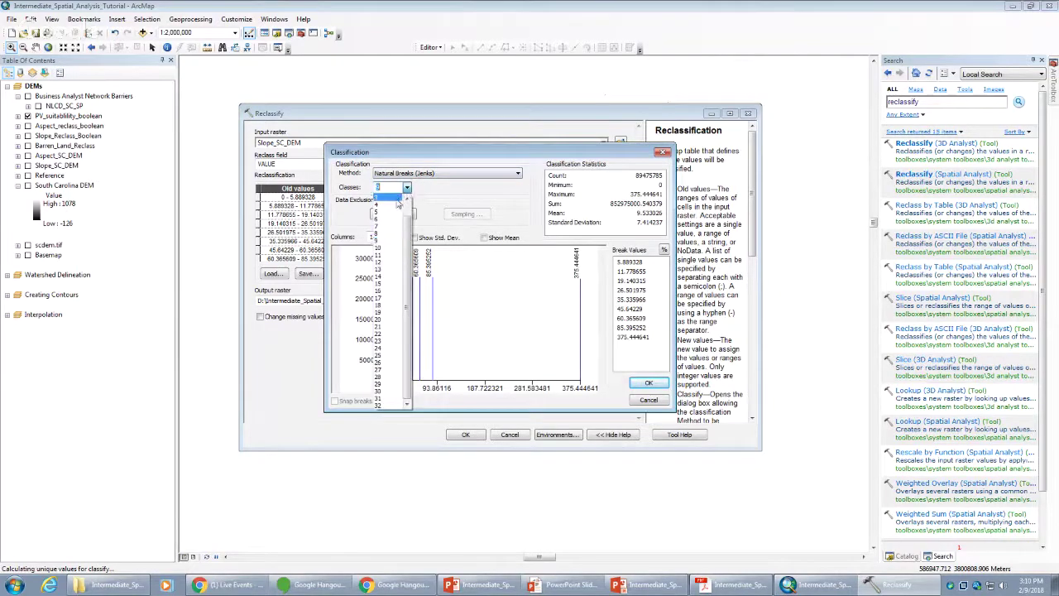
{"action": "left_click", "coordinate": [395, 199]}
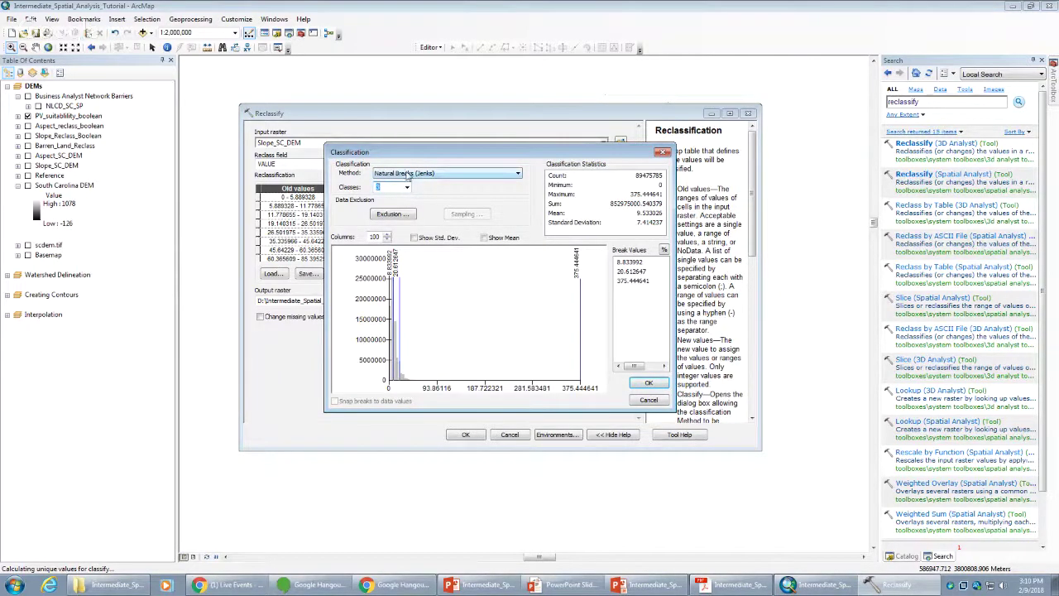
{"action": "left_click", "coordinate": [407, 174]}
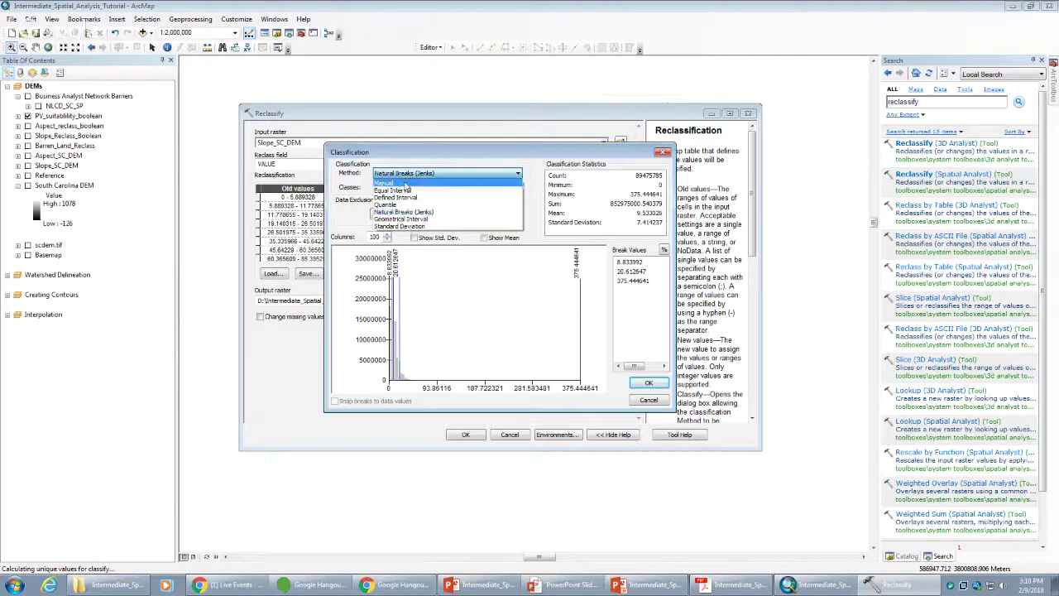
{"action": "left_click", "coordinate": [407, 183]}
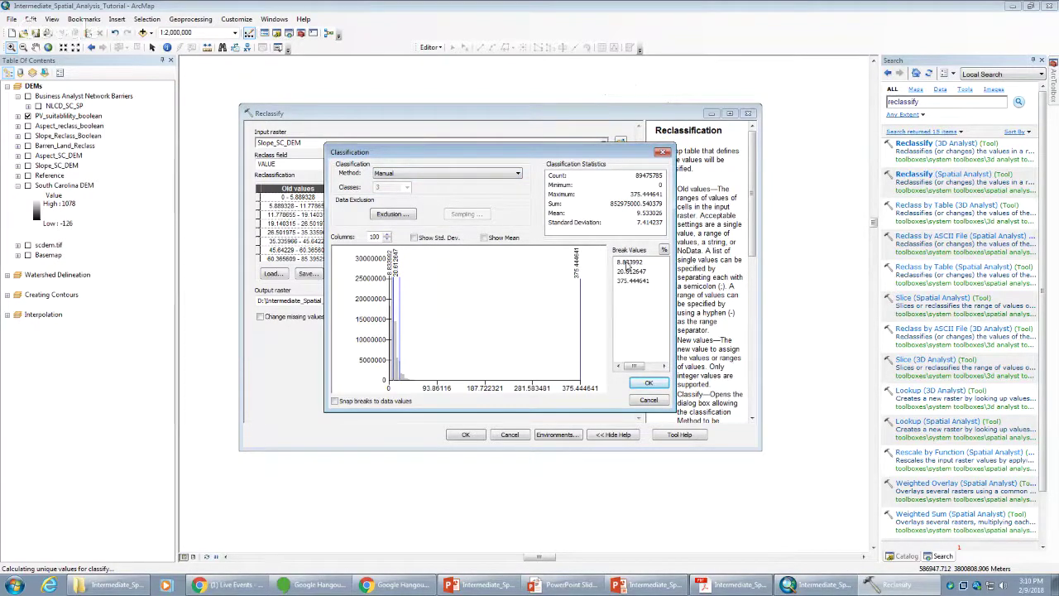
- Set the first two slope break values to 2 and 4 and accept the classification
{"action": "left_click", "coordinate": [627, 263]}
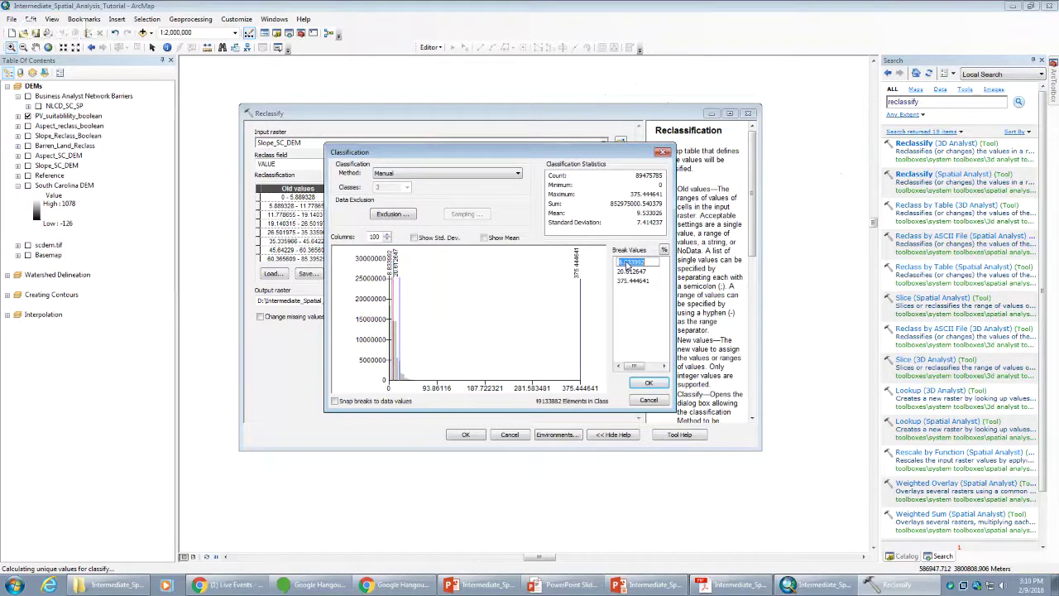
{"action": "type", "text": "2"}
{"action": "key", "text": "Return"}
{"action": "left_click", "coordinate": [630, 273]}
{"action": "type", "text": "4"}
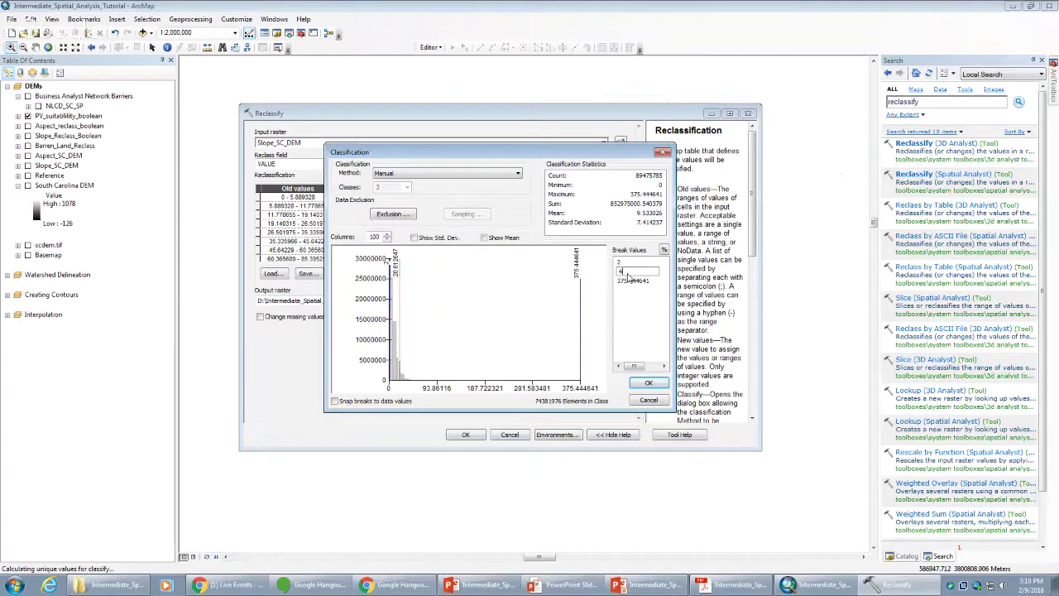
{"action": "key", "text": "Return"}
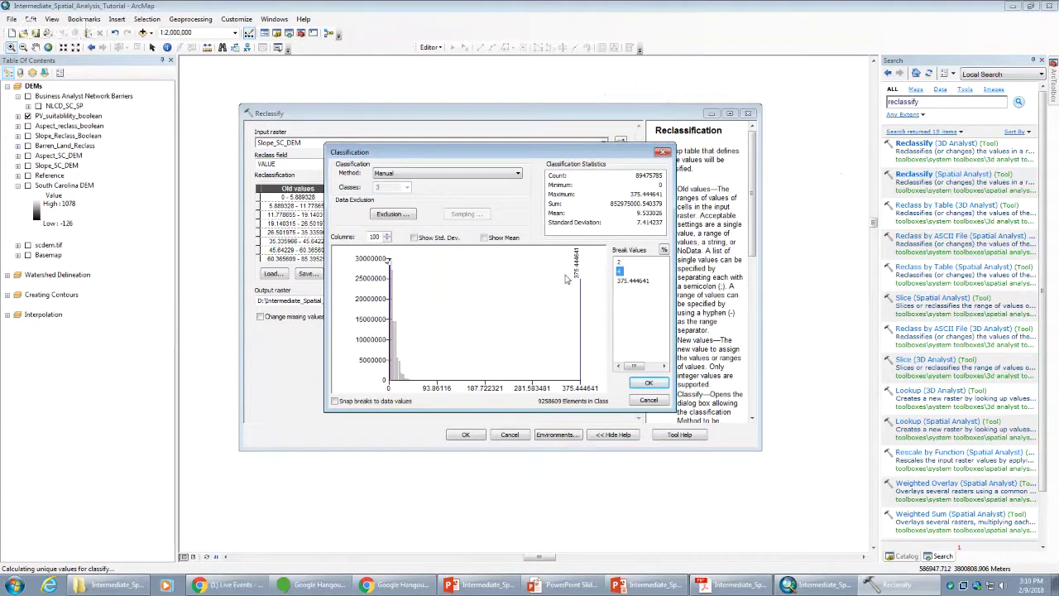
{"action": "left_click", "coordinate": [648, 386]}
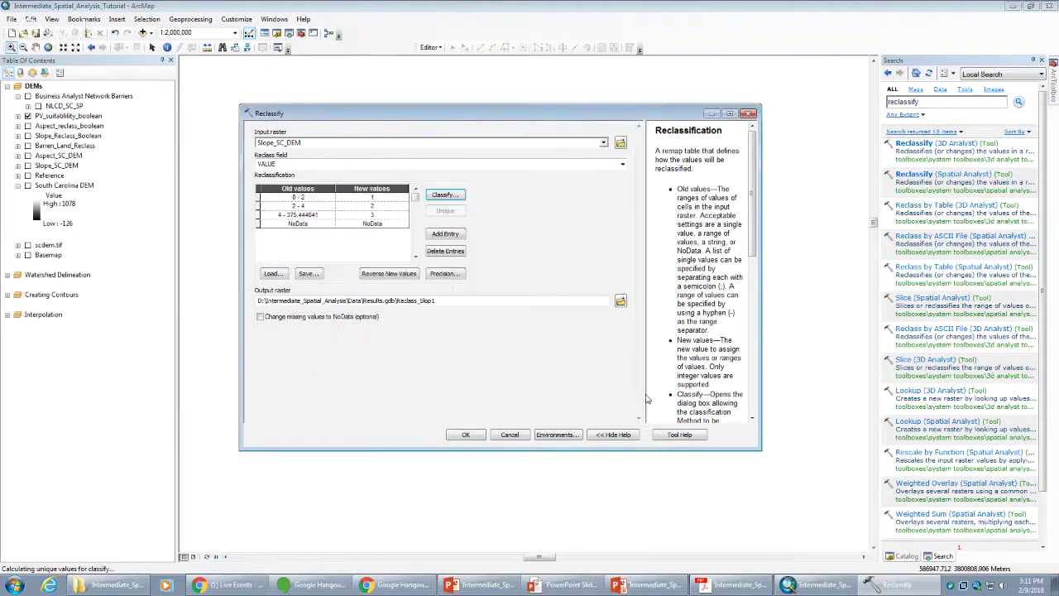
- Assign new values 2 to slopes 0 - 2, 1 to slopes 2 - 4, and 0 to the steepest class
{"action": "left_click", "coordinate": [376, 196]}
{"action": "type", "text": "2"}
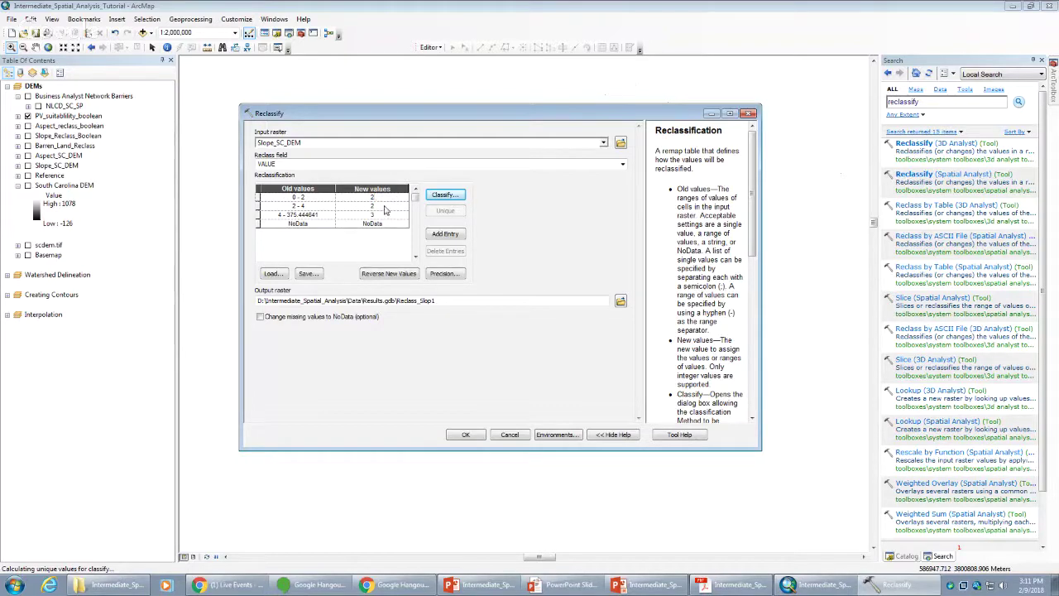
{"action": "left_click", "coordinate": [384, 205]}
{"action": "type", "text": "1"}
{"action": "left_click", "coordinate": [385, 214]}
- Name the output raster Slope_reclass_algebraic in Results.gdb, run the slope reclassification and display the whole state
{"action": "left_click", "coordinate": [491, 302]}
{"action": "left_click_drag", "start_coordinate": [491, 302], "coordinate": [398, 301]}
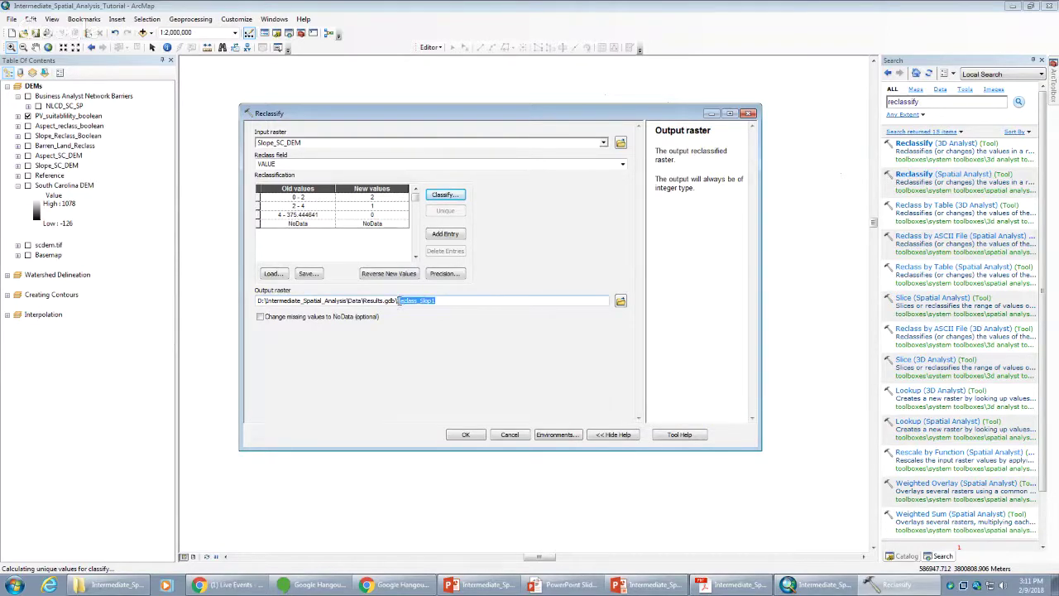
{"action": "type", "text": "Slope_reclass_algebraic"}
{"action": "left_click", "coordinate": [466, 435]}
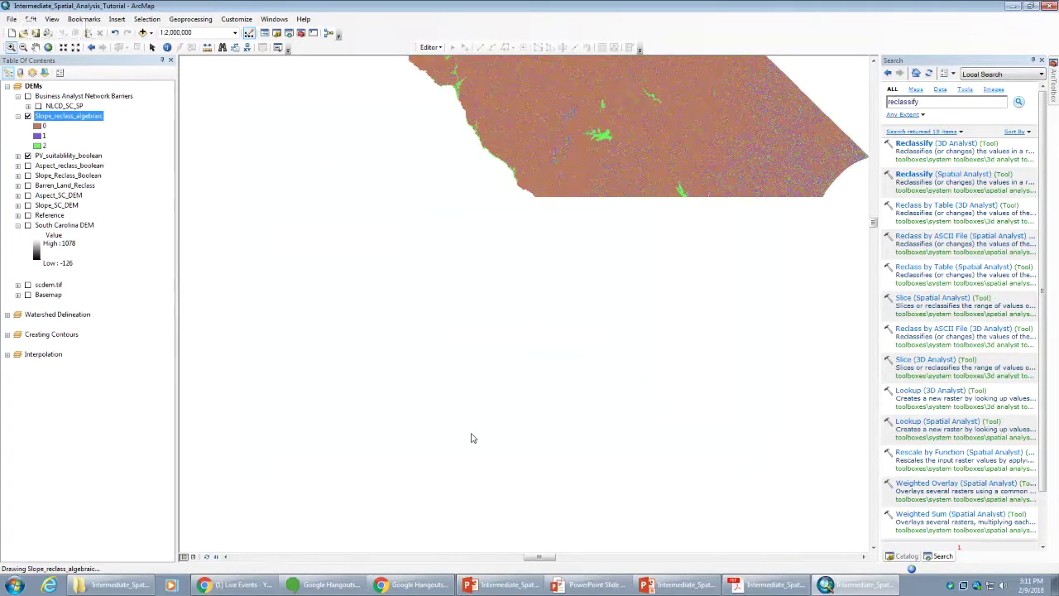
{"action": "left_click", "coordinate": [84, 18]}
{"action": "left_click", "coordinate": [67, 58]}
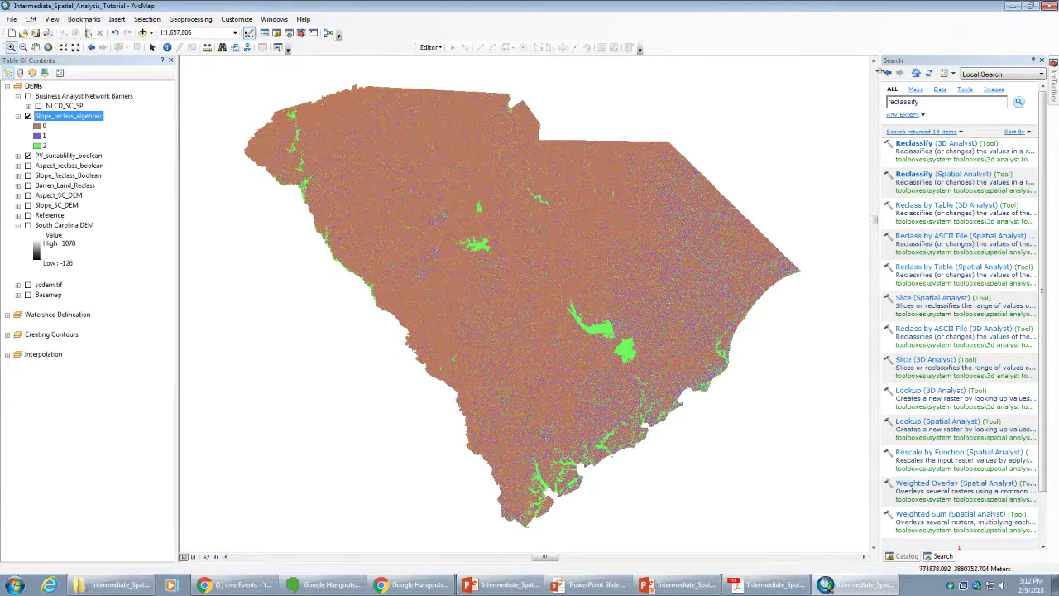
- Start a Spatial Analyst reclassification of Aspect_SC_DEM and assign 2 to the three aspect ranges from 112.5 to 247.5
{"action": "left_click", "coordinate": [915, 177]}
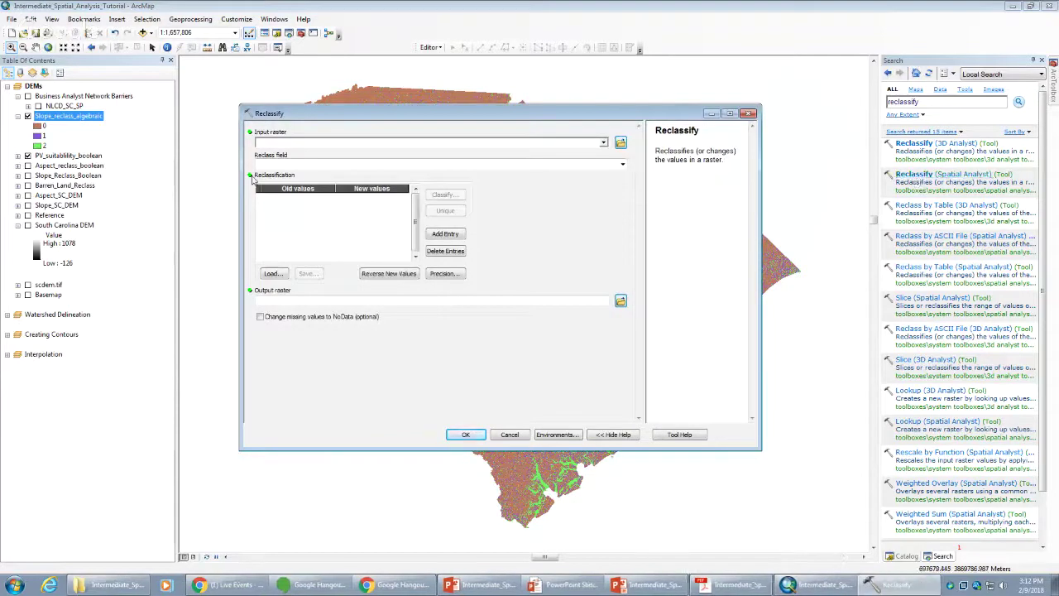
{"action": "left_click", "coordinate": [603, 143]}
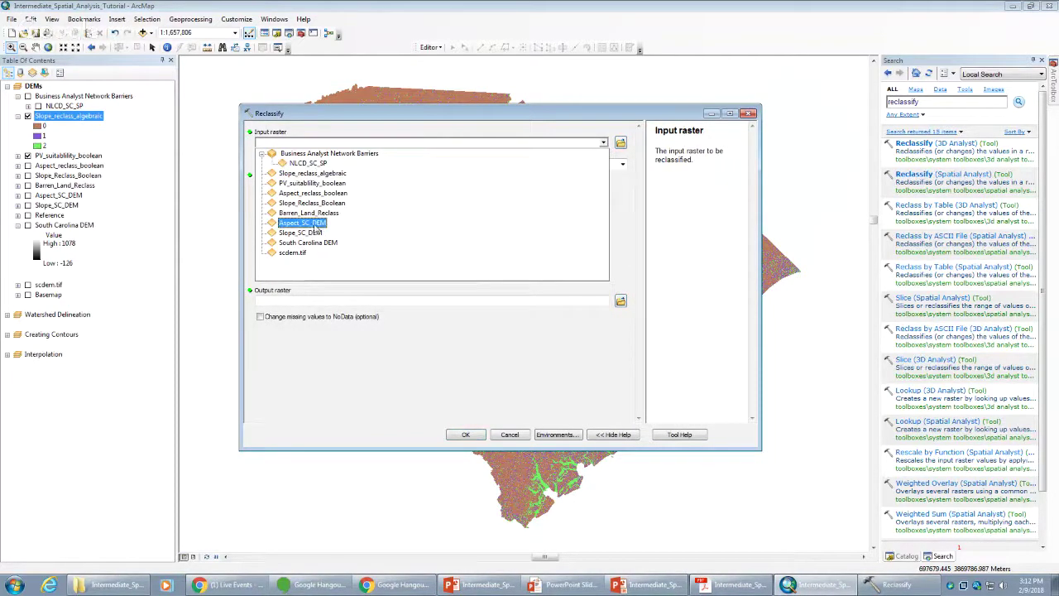
{"action": "left_click", "coordinate": [315, 223]}
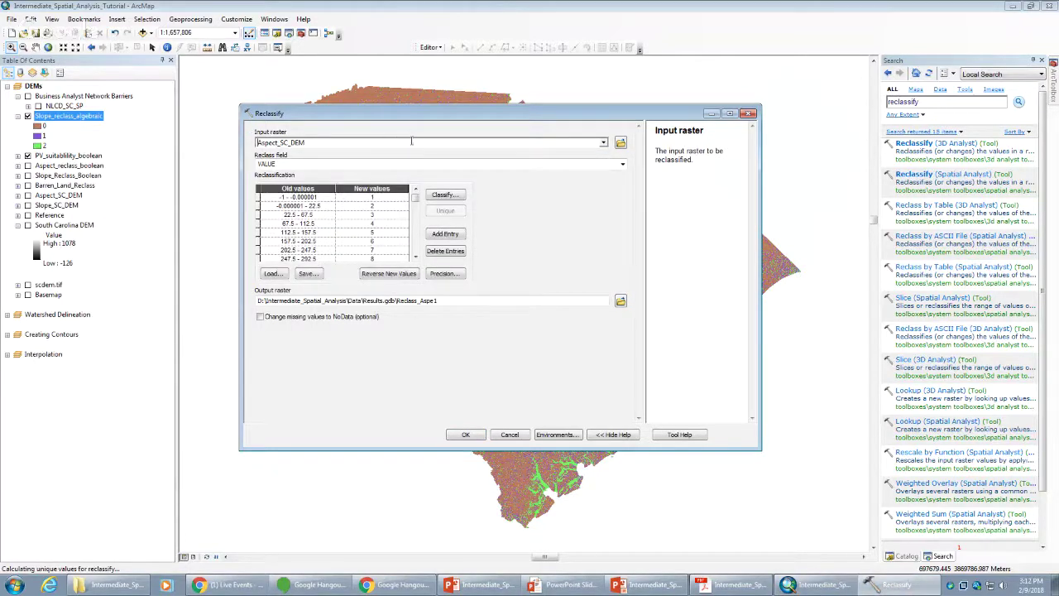
{"action": "left_click", "coordinate": [382, 233]}
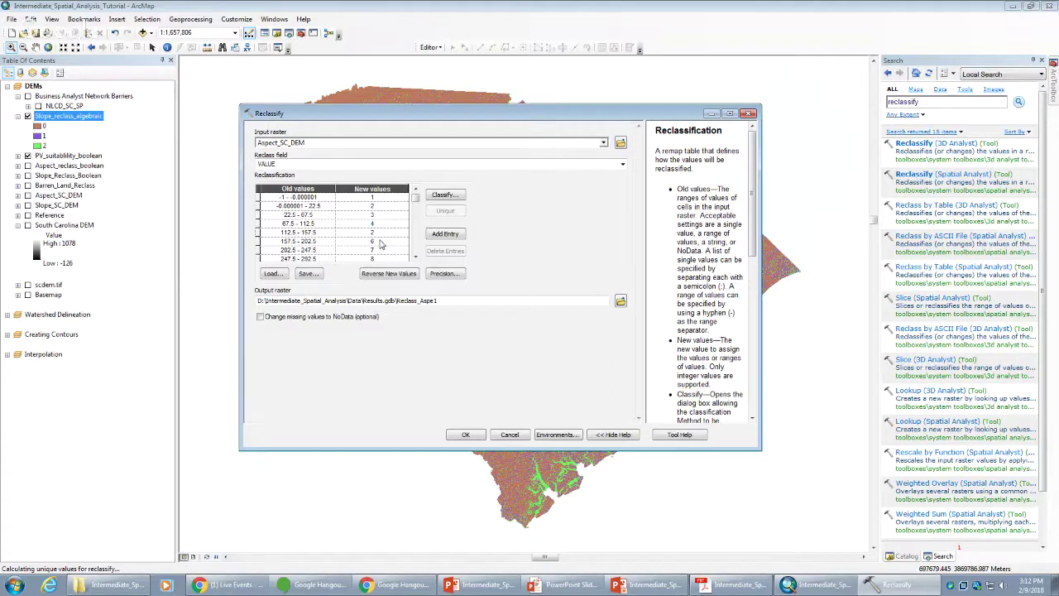
{"action": "left_click", "coordinate": [381, 242]}
{"action": "type", "text": "2"}
{"action": "left_click", "coordinate": [380, 249]}
- Assign new value 0 to the three aspect ranges from -0.000001 to 112.5
{"action": "left_click", "coordinate": [381, 207]}
{"action": "type", "text": "0"}
{"action": "left_click", "coordinate": [379, 215]}
{"action": "type", "text": "0"}
{"action": "left_click", "coordinate": [386, 223]}
- Assign new value 0 to the three aspect ranges from 247.5 to 360, and review the remap table
{"action": "scroll", "coordinate": [379, 258], "scroll_direction": "down", "scroll_amount": 1}
{"action": "left_click", "coordinate": [385, 248]}
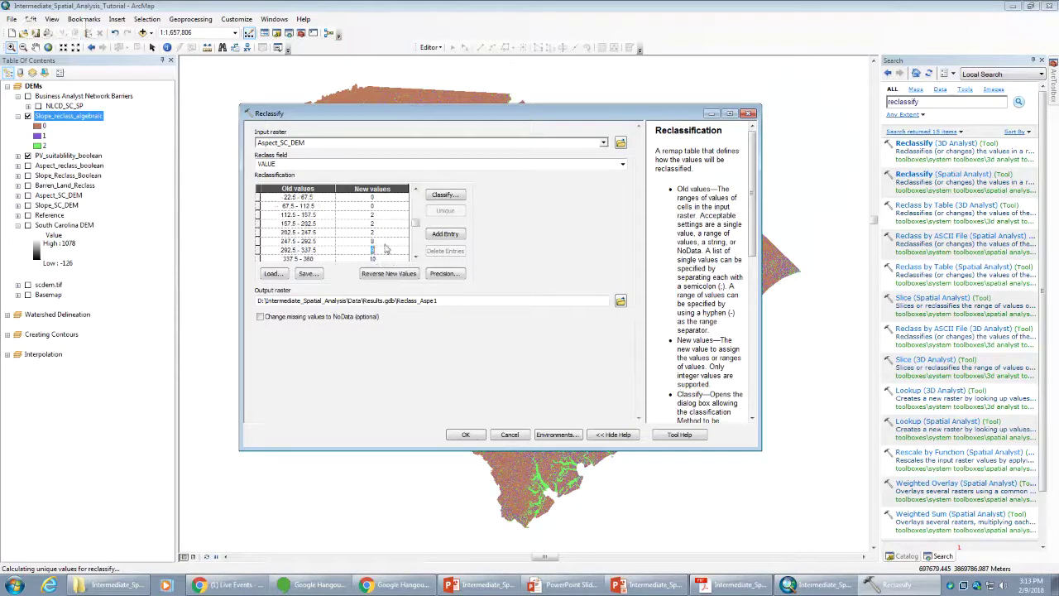
{"action": "type", "text": "9"}
{"action": "key", "text": "Up"}
{"action": "type", "text": "0"}
{"action": "scroll", "coordinate": [385, 248], "scroll_direction": "down", "scroll_amount": 1}
{"action": "left_click", "coordinate": [384, 242]}
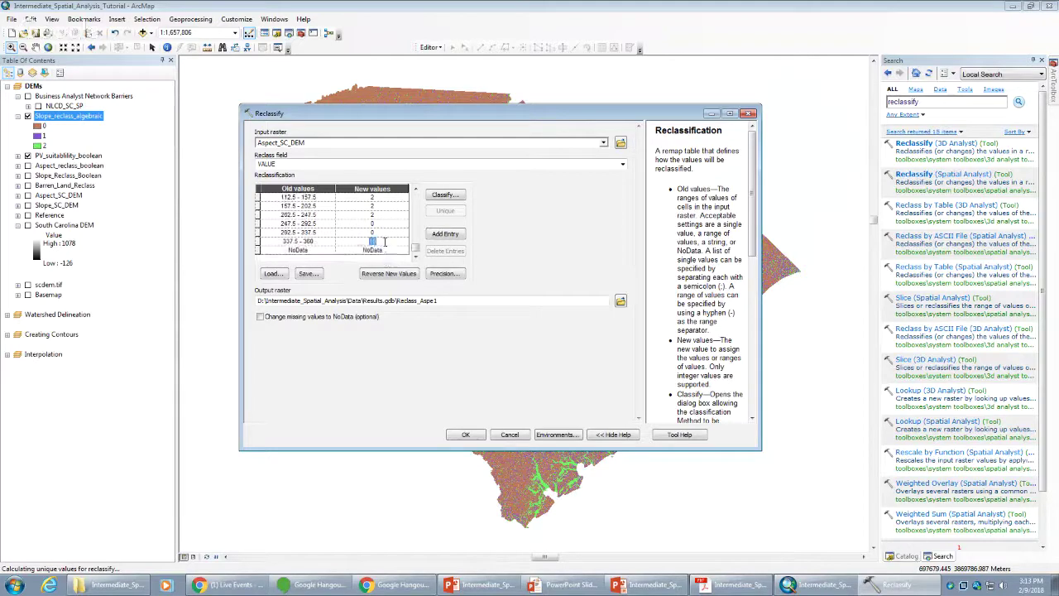
{"action": "type", "text": "0"}
{"action": "left_click", "coordinate": [384, 234]}
{"action": "left_click_drag", "start_coordinate": [417, 232], "coordinate": [417, 220]}
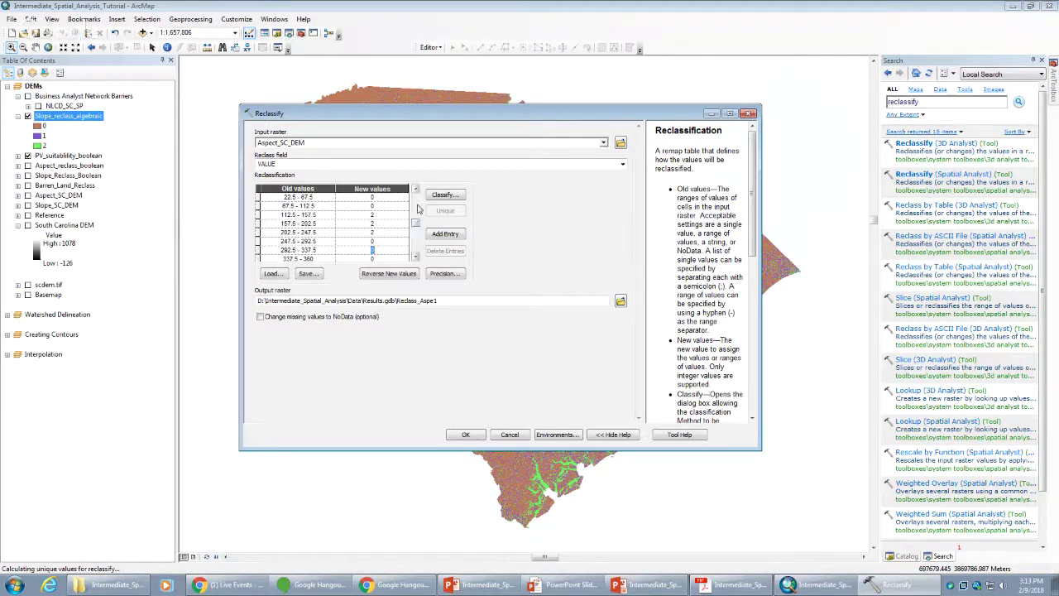
{"action": "left_click", "coordinate": [416, 190]}
{"action": "left_click", "coordinate": [417, 190]}
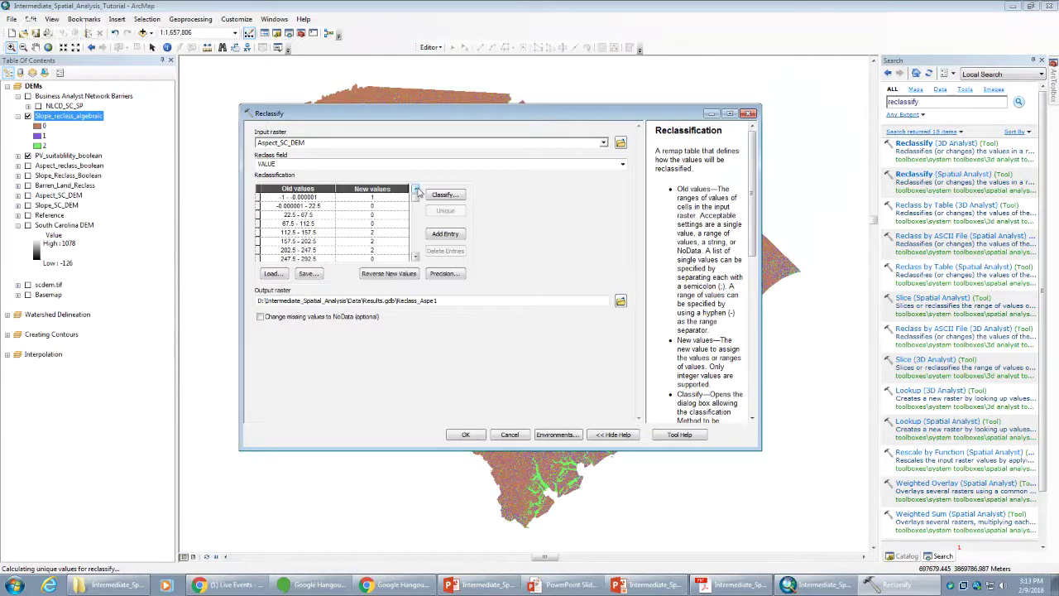
- Name the output raster Aspect_reclass_algebraic in Results.gdb and run the aspect reclassification
{"action": "left_click", "coordinate": [454, 300]}
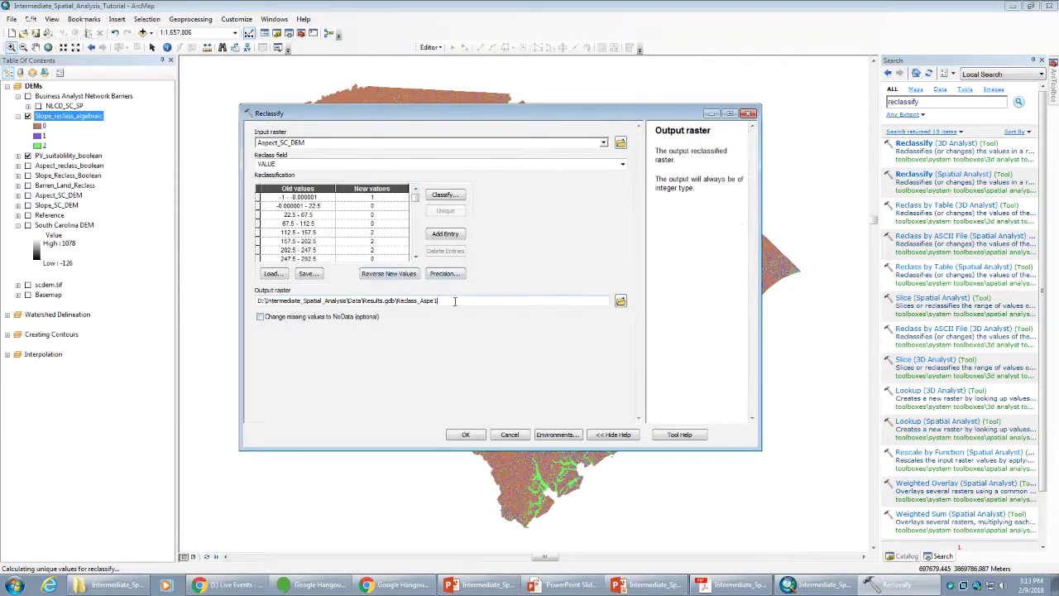
{"action": "left_click_drag", "start_coordinate": [454, 301], "coordinate": [398, 307]}
{"action": "key", "text": "BackSpace"}
{"action": "type", "text": "Aspect_r"}
{"action": "left_click_drag", "start_coordinate": [415, 199], "coordinate": [416, 265]}
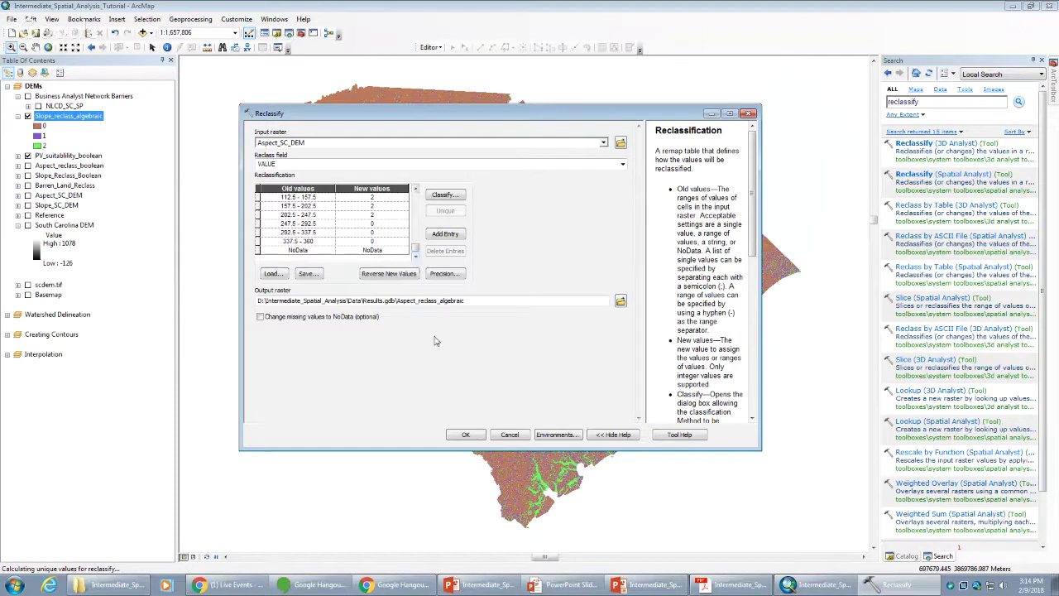
{"action": "left_click", "coordinate": [466, 434]}
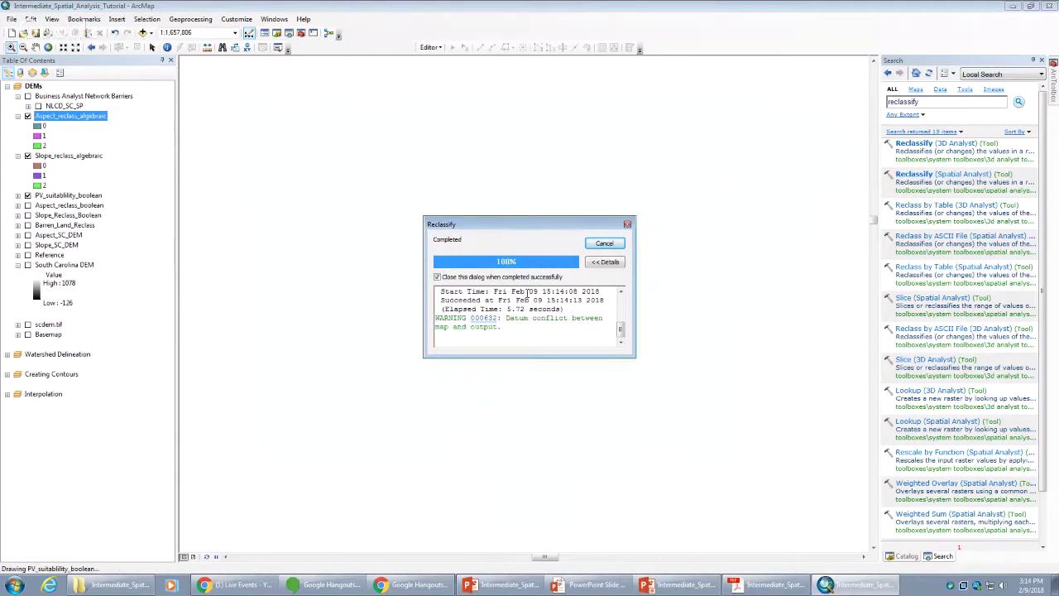
{"action": "left_click", "coordinate": [610, 242]}
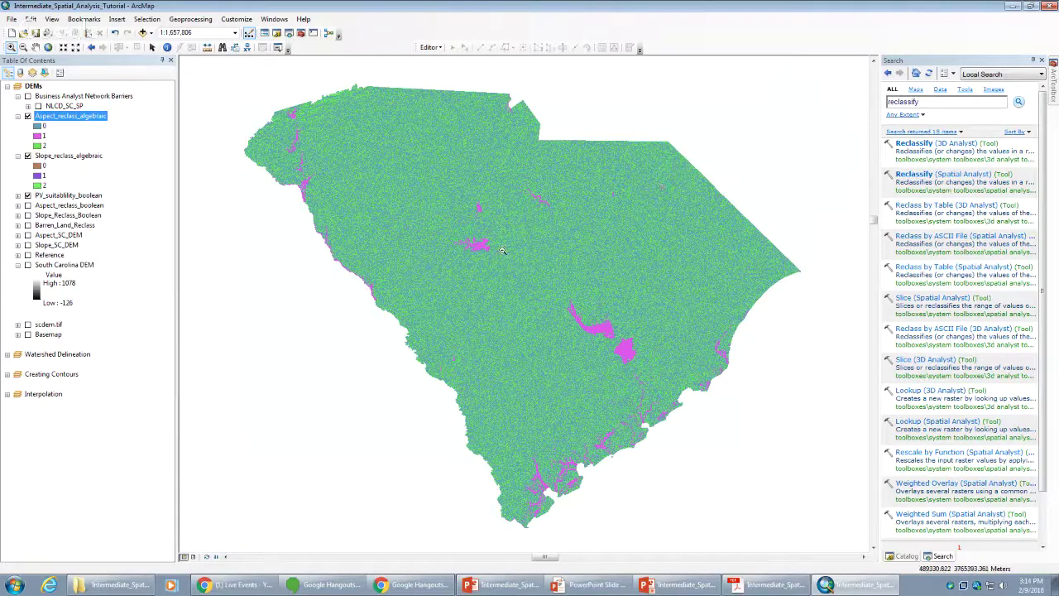
- Start a Spatial Analyst reclassification of NLCD_SC_SP on the Land_Cover field and assign new value 2 to Barren Land
{"action": "left_click", "coordinate": [908, 176]}
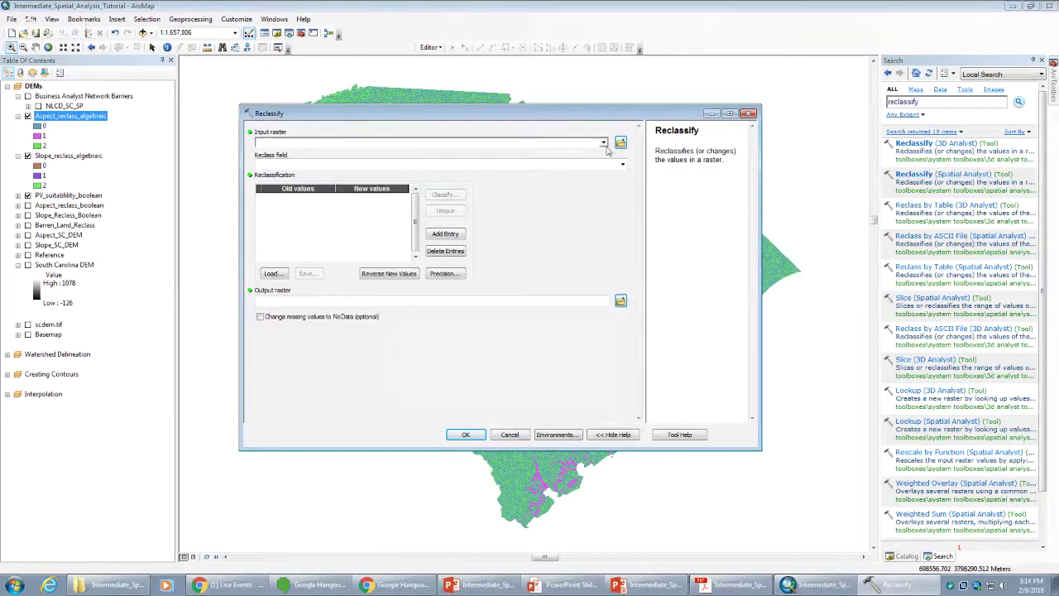
{"action": "left_click", "coordinate": [604, 145]}
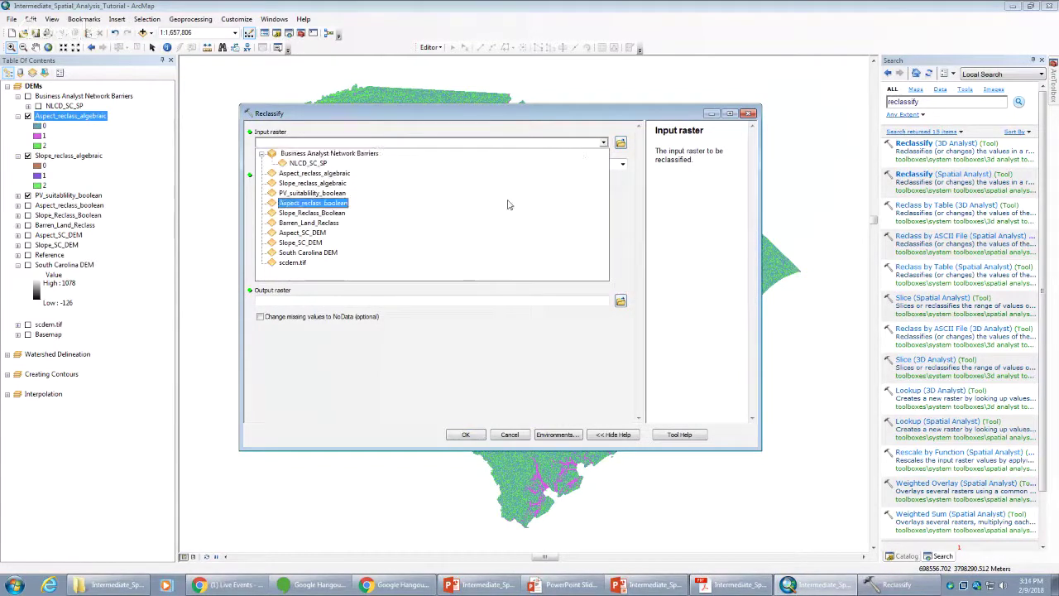
{"action": "left_click", "coordinate": [304, 163]}
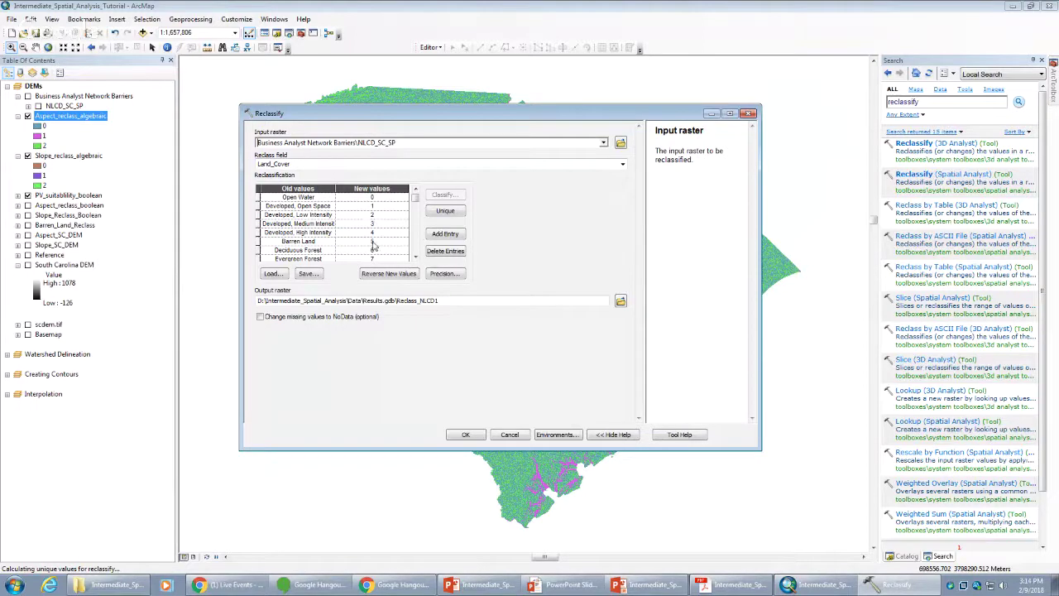
{"action": "left_click", "coordinate": [374, 245]}
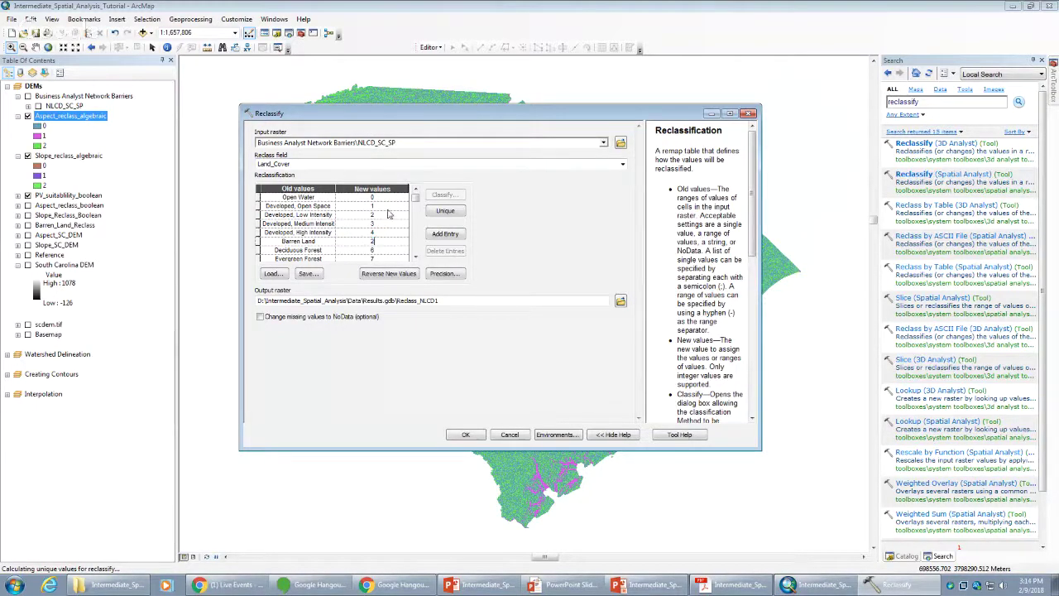
- Assign new value 1 to Developed, Low Intensity and 0 to Developed Open Space, Medium Intensity, High Intensity and Deciduous Forest
{"action": "left_click", "coordinate": [382, 215]}
{"action": "type", "text": "1"}
{"action": "left_click", "coordinate": [380, 205]}
{"action": "type", "text": "0"}
{"action": "left_click", "coordinate": [396, 224]}
{"action": "type", "text": "0"}
{"action": "left_click", "coordinate": [389, 233]}
{"action": "type", "text": "0"}
{"action": "left_click", "coordinate": [384, 250]}
{"action": "type", "text": "0"}
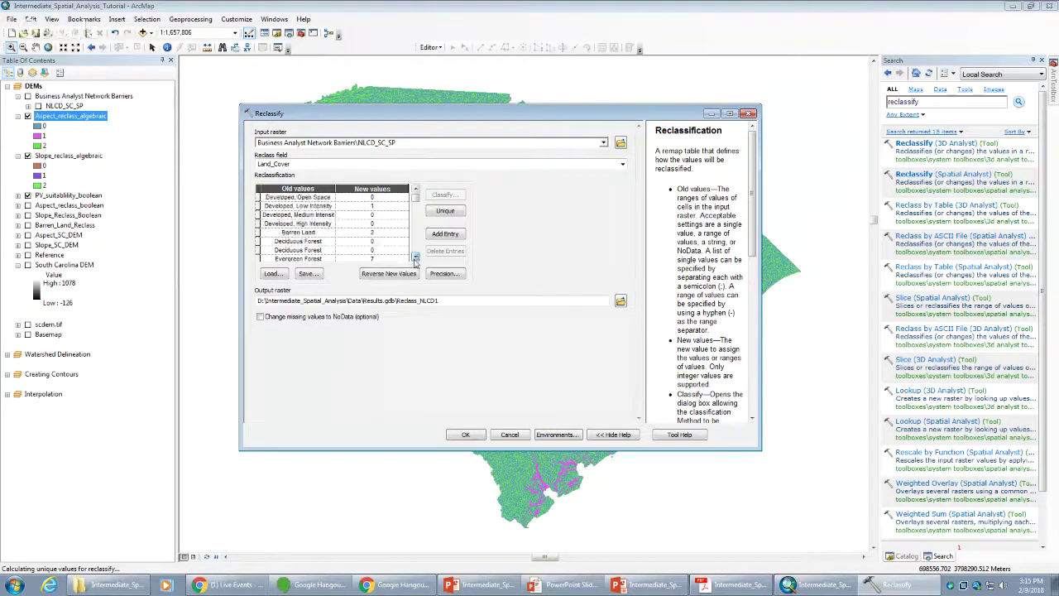
- Assign new value 0 to Evergreen Forest, Mixed Forest, Shrub/Scrub and Herbaceous
{"action": "scroll", "coordinate": [413, 259], "scroll_direction": "down", "scroll_amount": 2}
{"action": "left_click", "coordinate": [398, 243]}
{"action": "type", "text": "0"}
{"action": "left_click", "coordinate": [397, 250]}
{"action": "type", "text": "0"}
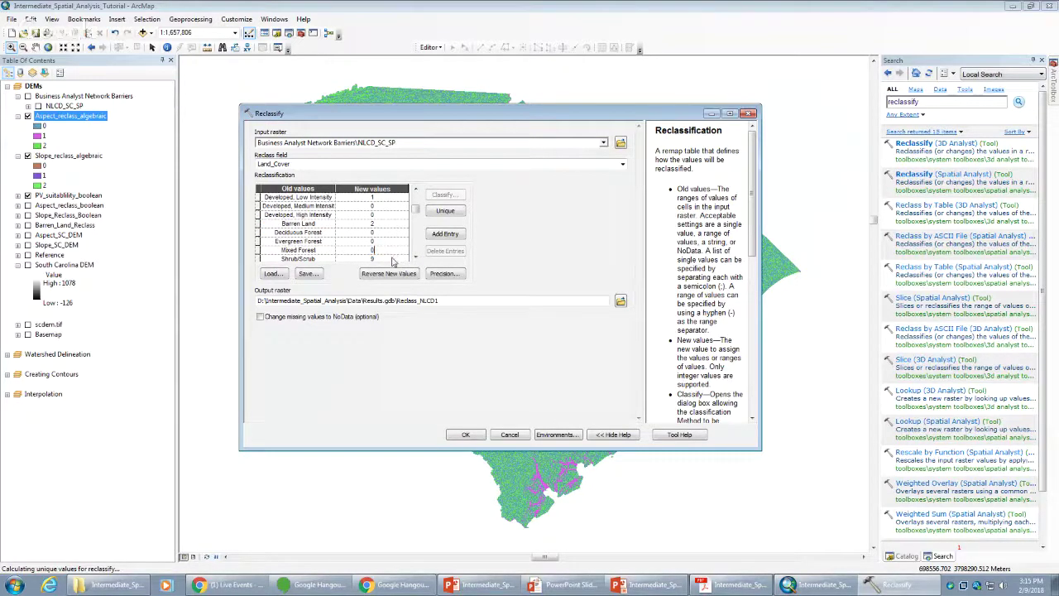
{"action": "scroll", "coordinate": [397, 249], "scroll_direction": "down", "scroll_amount": 2}
{"action": "left_click", "coordinate": [397, 241]}
{"action": "type", "text": "0"}
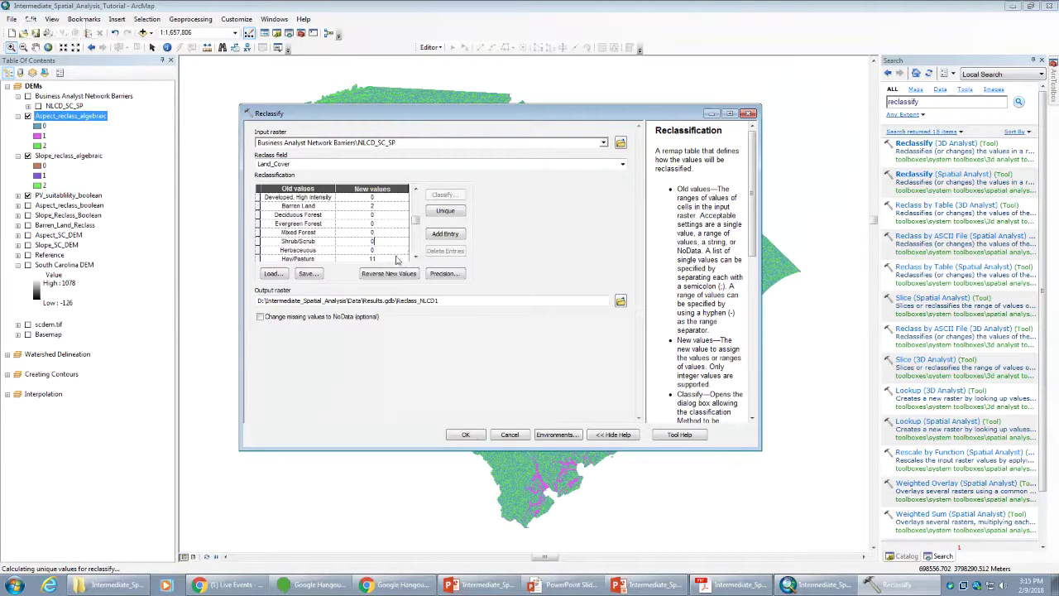
- Assign new value 0 to Hay/Pasture, Cultivated Crops, Woody Wetlands and Emergent Herbaceous Wetlands
{"action": "scroll", "coordinate": [397, 258], "scroll_direction": "down", "scroll_amount": 2}
{"action": "left_click", "coordinate": [391, 241]}
{"action": "type", "text": "0"}
{"action": "scroll", "coordinate": [391, 248], "scroll_direction": "down", "scroll_amount": 2}
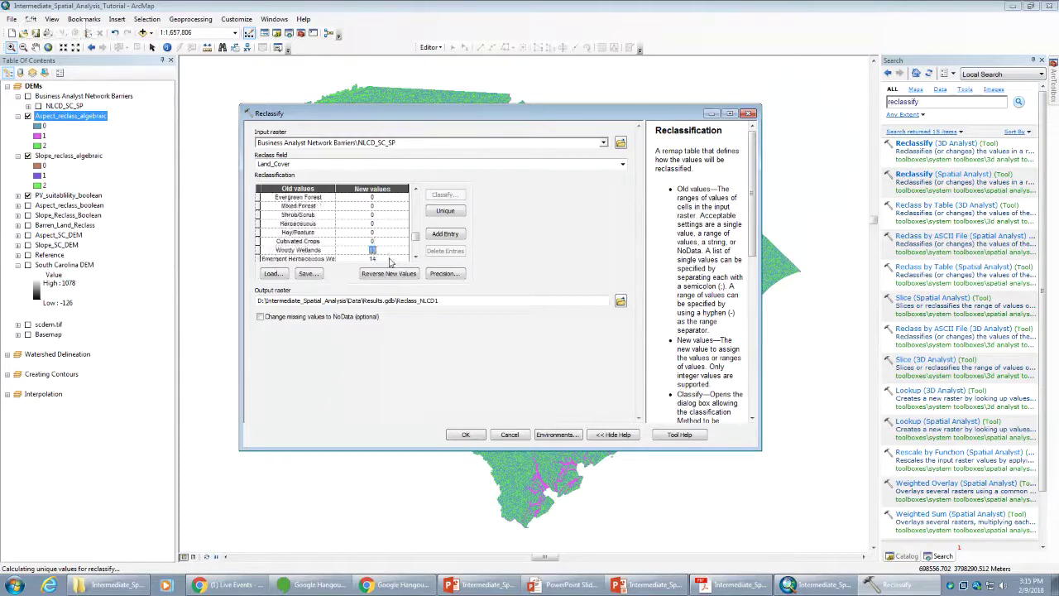
{"action": "left_click", "coordinate": [390, 242]}
{"action": "type", "text": "0"}
{"action": "left_click", "coordinate": [390, 249]}
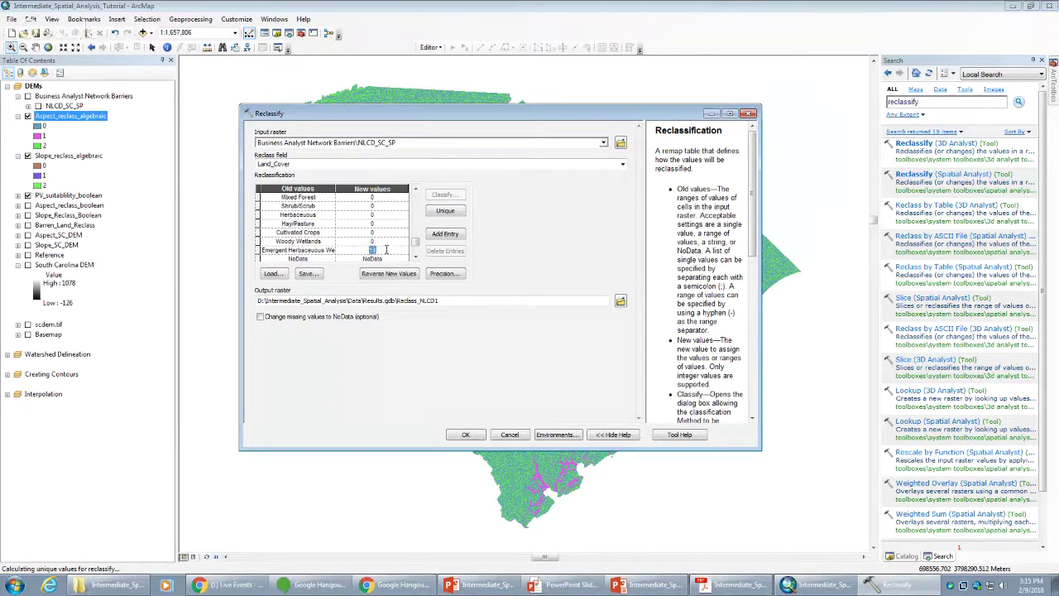
{"action": "type", "text": "0"}
- Change Developed, Open Space to new value 1 and Developed, Low Intensity to 0, and review the whole remap table
{"action": "left_click_drag", "start_coordinate": [416, 245], "coordinate": [418, 203]}
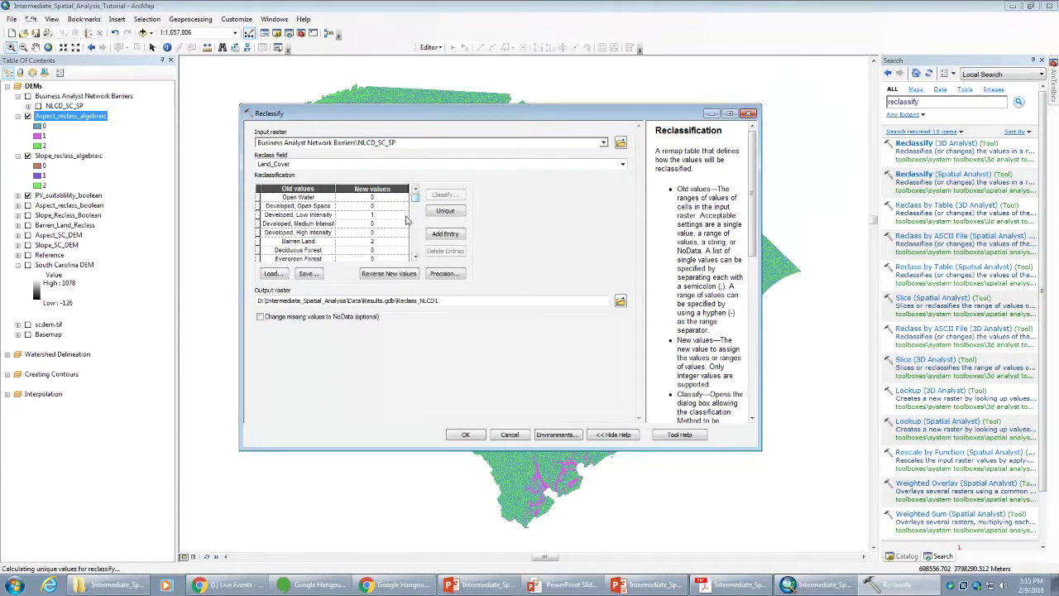
{"action": "mouse_move", "coordinate": [417, 203]}
{"action": "left_mouse_down"}
{"action": "mouse_move", "coordinate": [418, 248]}
{"action": "mouse_move", "coordinate": [418, 203]}
{"action": "left_mouse_up"}
{"action": "left_click", "coordinate": [475, 302]}
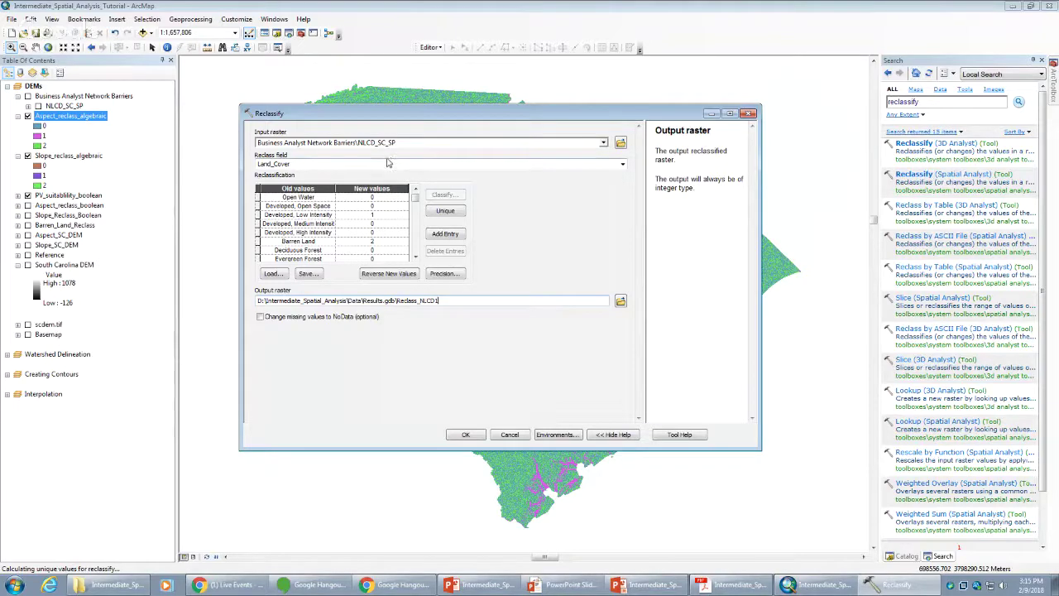
{"action": "left_click", "coordinate": [362, 206]}
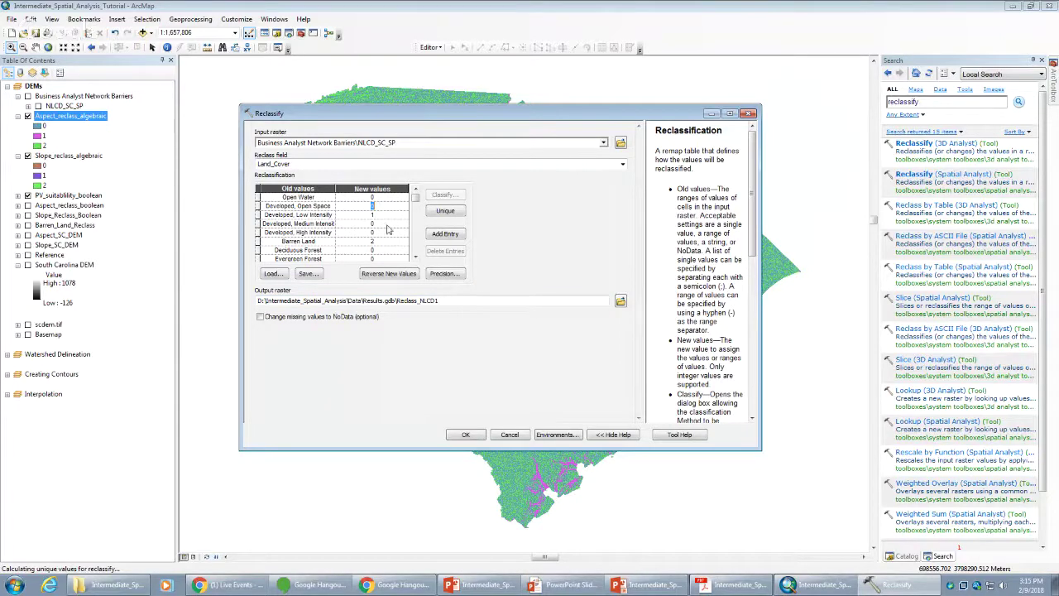
{"action": "type", "text": "1"}
{"action": "left_click", "coordinate": [383, 216]}
{"action": "left_click", "coordinate": [388, 206]}
{"action": "left_click", "coordinate": [395, 198]}
{"action": "left_click", "coordinate": [418, 241]}
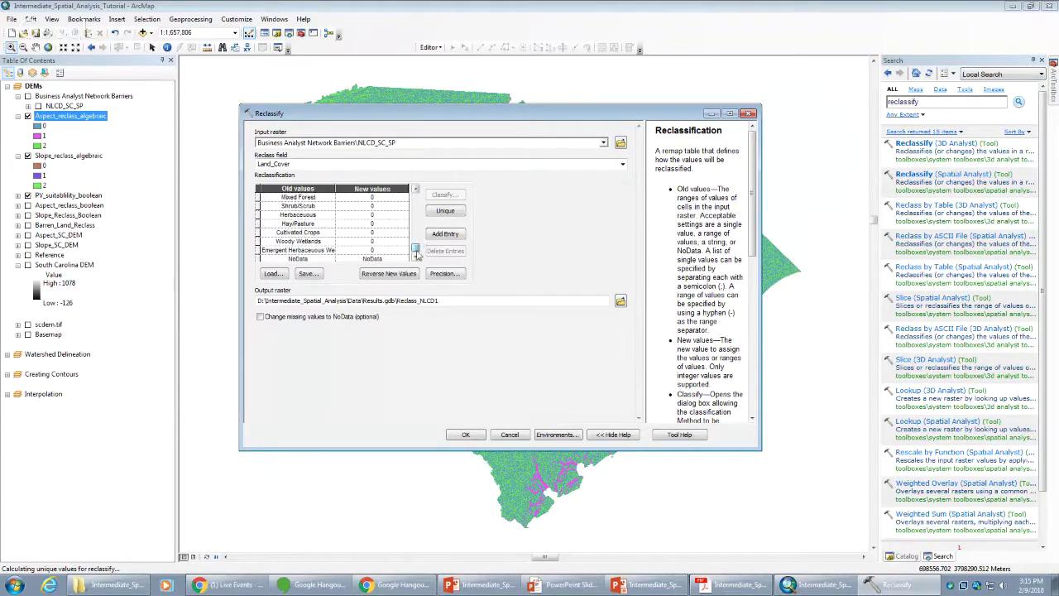
{"action": "left_click", "coordinate": [417, 212]}
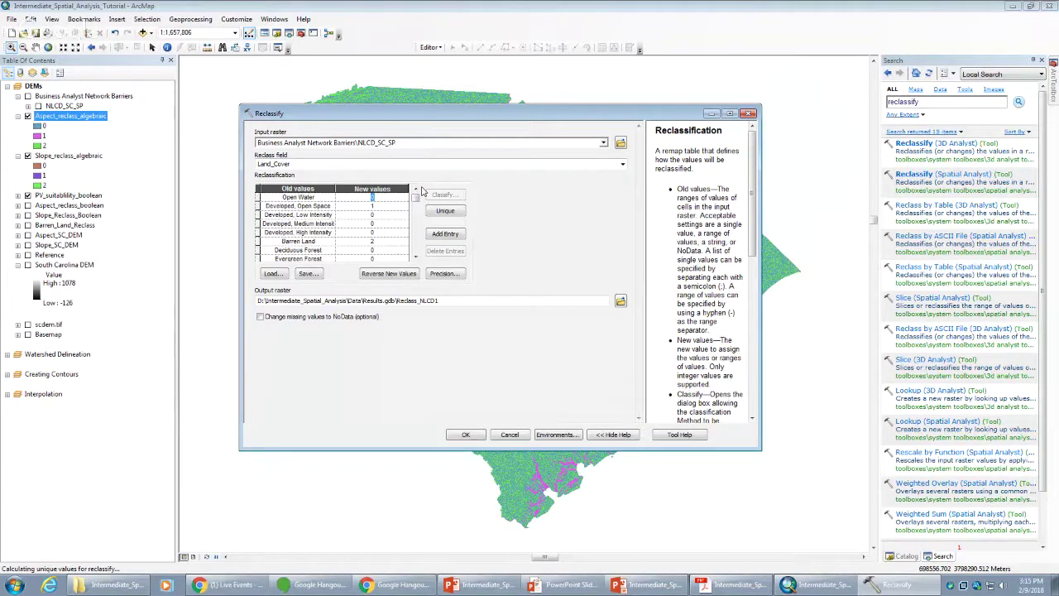
- Name the output raster Barren_Low_Intensity_Reclass in Results.gdb and run the land cover reclassification
{"action": "left_click", "coordinate": [451, 300]}
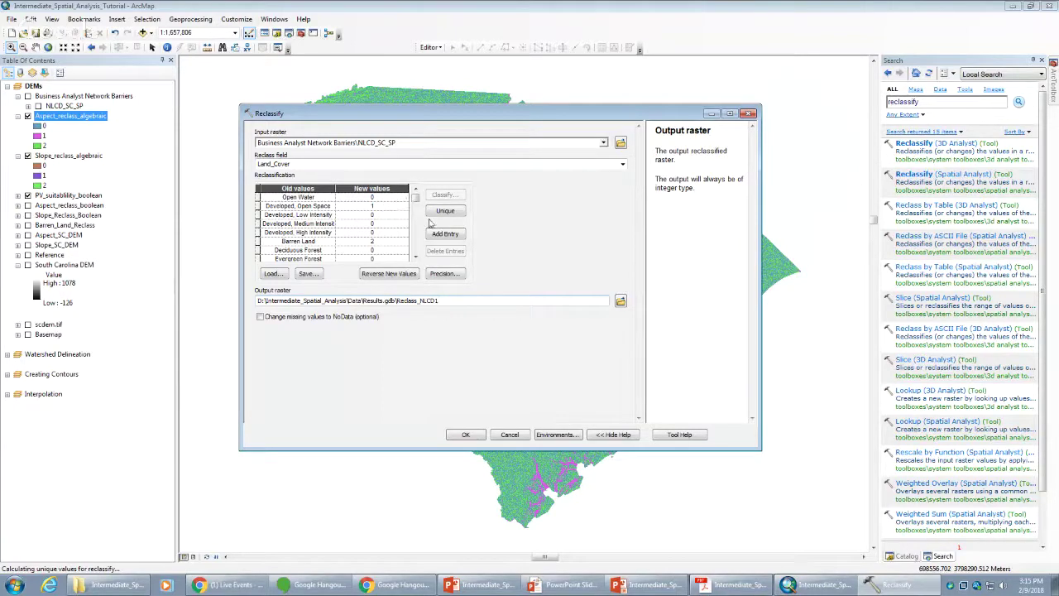
{"action": "left_click_drag", "start_coordinate": [441, 302], "coordinate": [399, 306]}
{"action": "type", "text": "Bar"}
{"action": "type", "text": "ow_Intensity_Reclass"}
{"action": "left_click", "coordinate": [465, 436]}
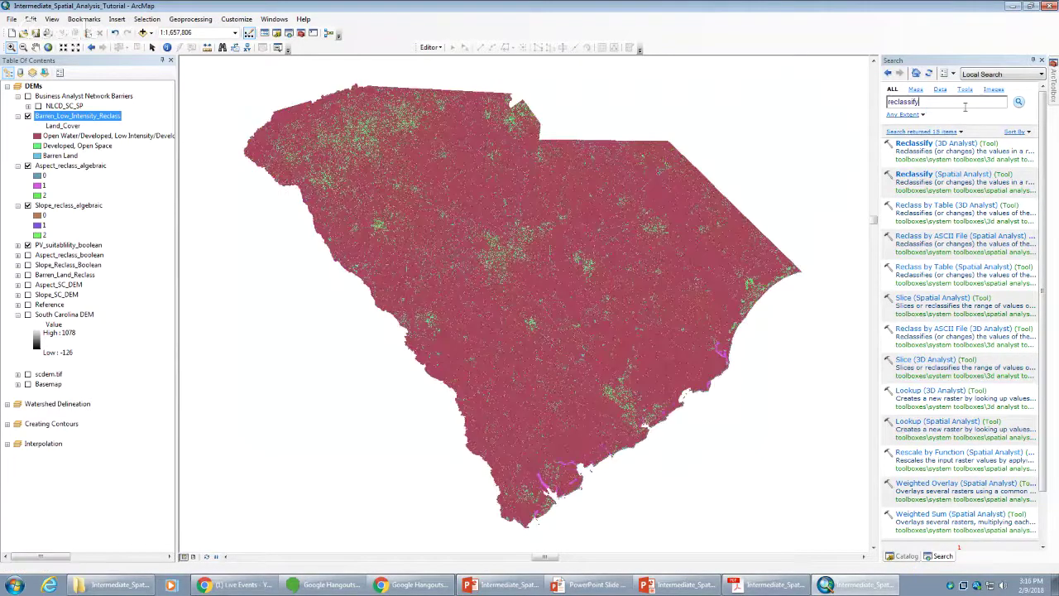
- Search for the raster calculator, open the Spatial Analyst version and start the map algebra expression with Barren_Low_Intensity_Reclass
{"action": "left_click_drag", "start_coordinate": [918, 102], "coordinate": [883, 106]}
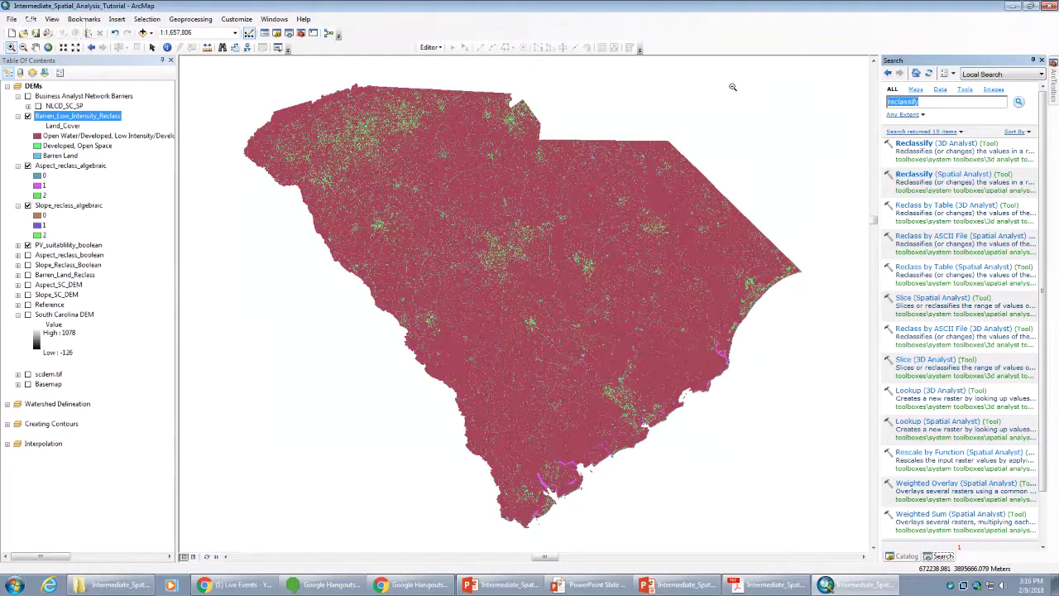
{"action": "type", "text": "raster calculator"}
{"action": "key", "text": "Return"}
{"action": "left_click", "coordinate": [926, 174]}
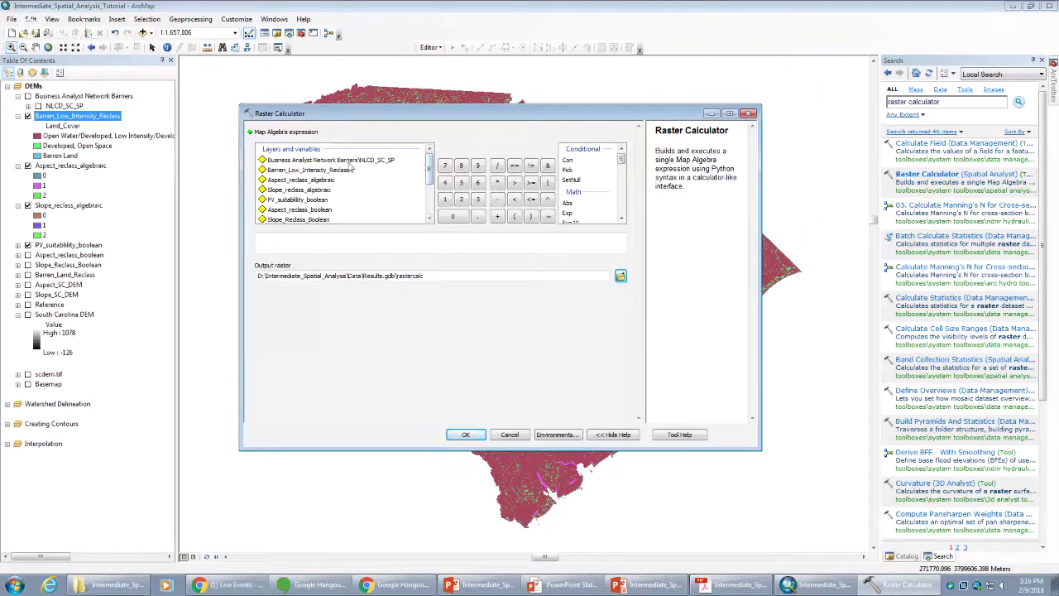
{"action": "double_click", "coordinate": [307, 169]}
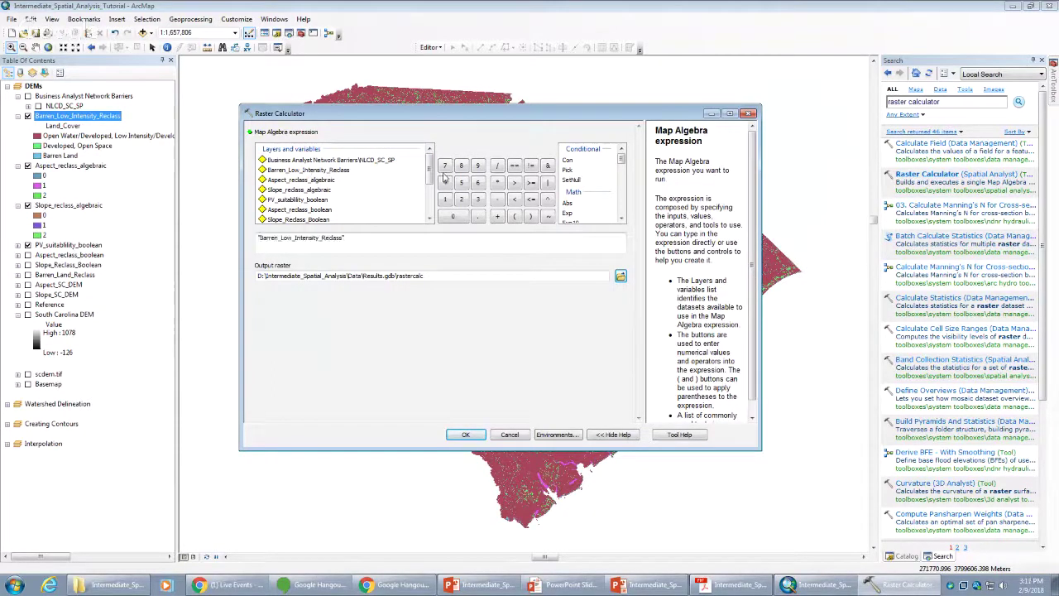
{"action": "left_click", "coordinate": [496, 183]}
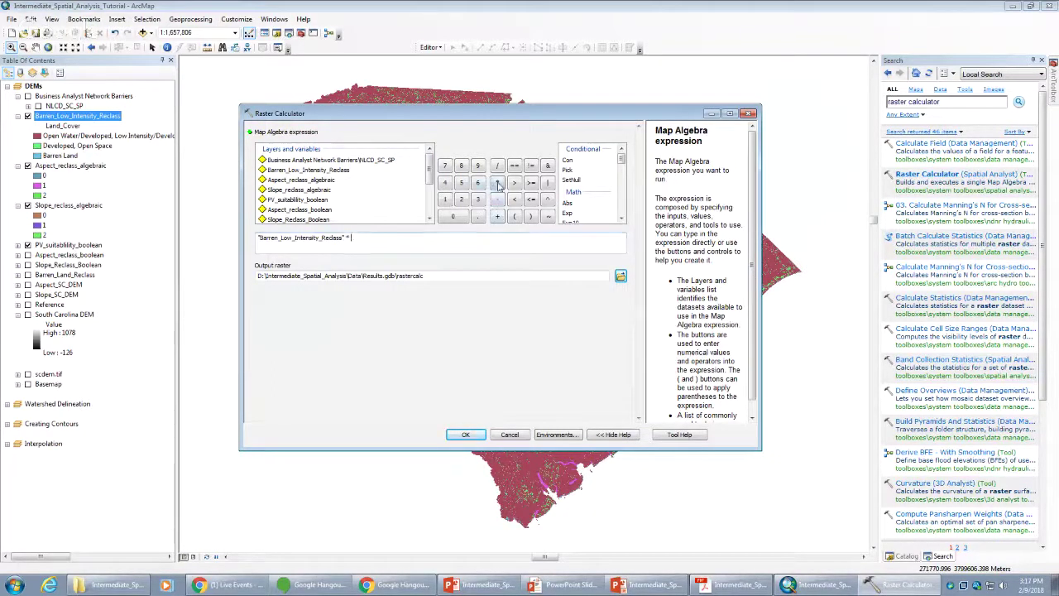
{"action": "double_click", "coordinate": [322, 179]}
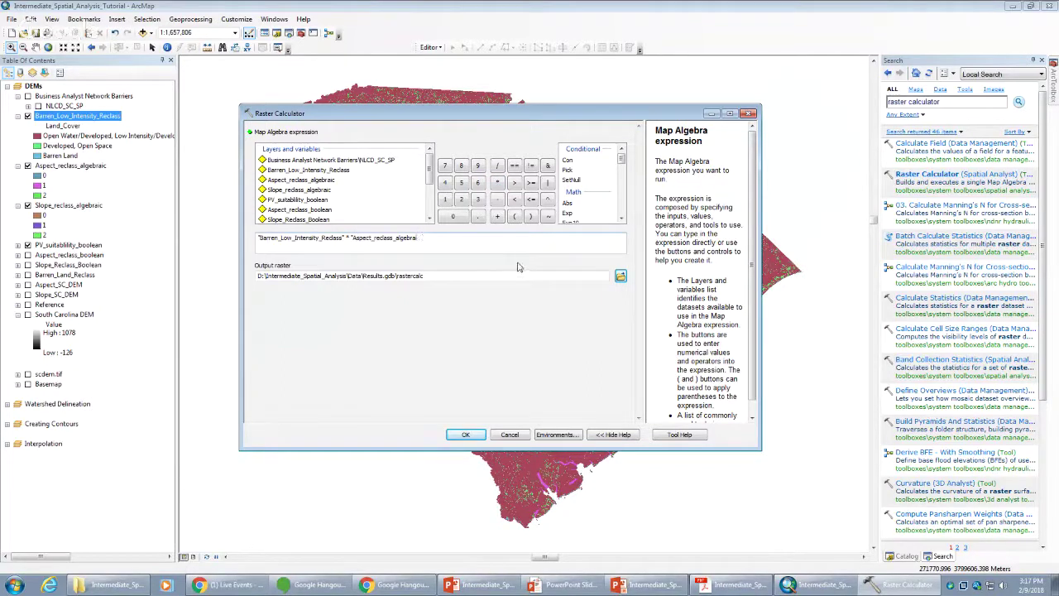
{"action": "key", "text": "BackSpace"}
{"action": "key", "text": "BackSpace"}
{"action": "key", "text": "BackSpace"}
{"action": "key", "text": "BackSpace"}
{"action": "key", "text": "BackSpace"}
{"action": "key", "text": "BackSpace"}
{"action": "key", "text": "BackSpace"}
{"action": "key", "text": "BackSpace"}
{"action": "key", "text": "BackSpace"}
{"action": "key", "text": "BackSpace"}
{"action": "key", "text": "BackSpace"}
{"action": "key", "text": "BackSpace"}
{"action": "key", "text": "BackSpace"}
{"action": "key", "text": "BackSpace"}
{"action": "key", "text": "BackSpace"}
{"action": "key", "text": "BackSpace"}
{"action": "key", "text": "BackSpace"}
{"action": "key", "text": "BackSpace"}
{"action": "key", "text": "BackSpace"}
{"action": "key", "text": "BackSpace"}
{"action": "key", "text": "BackSpace"}
{"action": "key", "text": "BackSpace"}
{"action": "key", "text": "BackSpace"}
{"action": "key", "text": "BackSpace"}
{"action": "key", "text": "BackSpace"}
{"action": "key", "text": "BackSpace"}
{"action": "key", "text": "BackSpace"}
{"action": "key", "text": "BackSpace"}
- Complete the expression by adding Aspect_reclass_algebraic and Slope_reclass_algebraic to the land cover raster with plus operators
{"action": "left_click", "coordinate": [497, 216]}
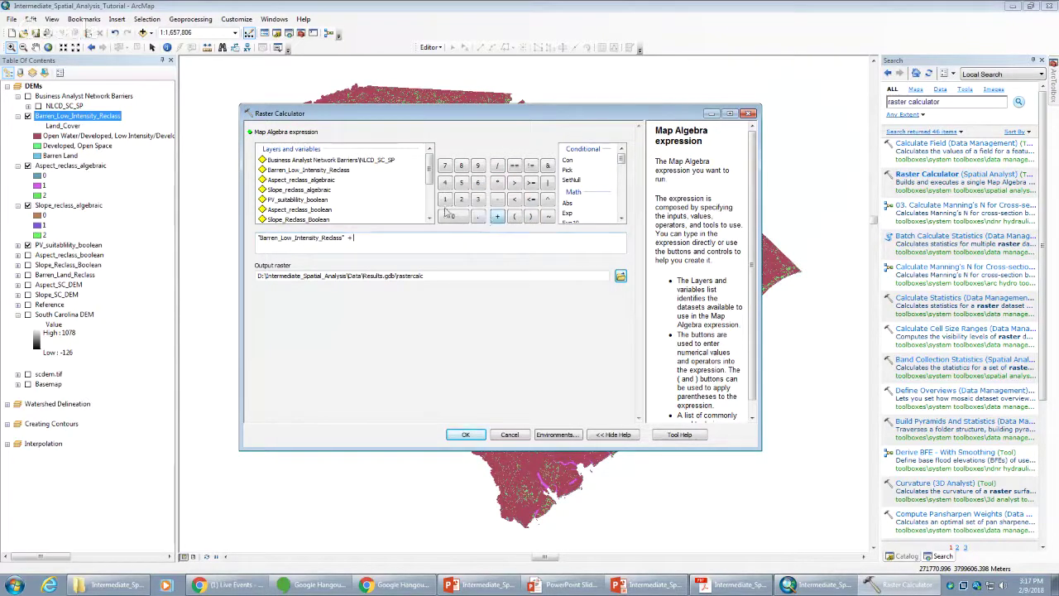
{"action": "double_click", "coordinate": [322, 182]}
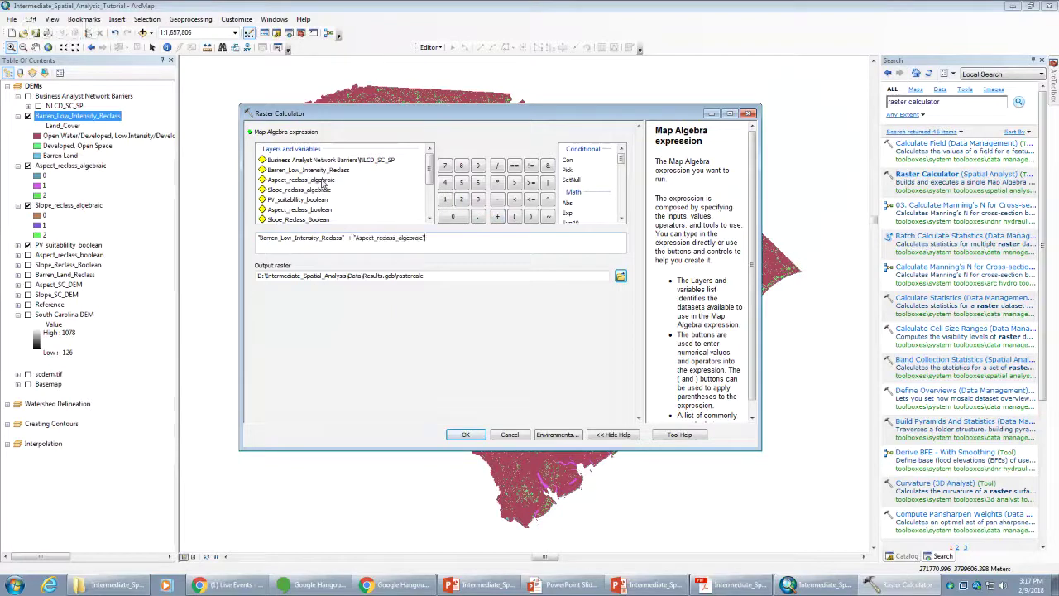
{"action": "left_click", "coordinate": [497, 216]}
{"action": "double_click", "coordinate": [305, 190]}
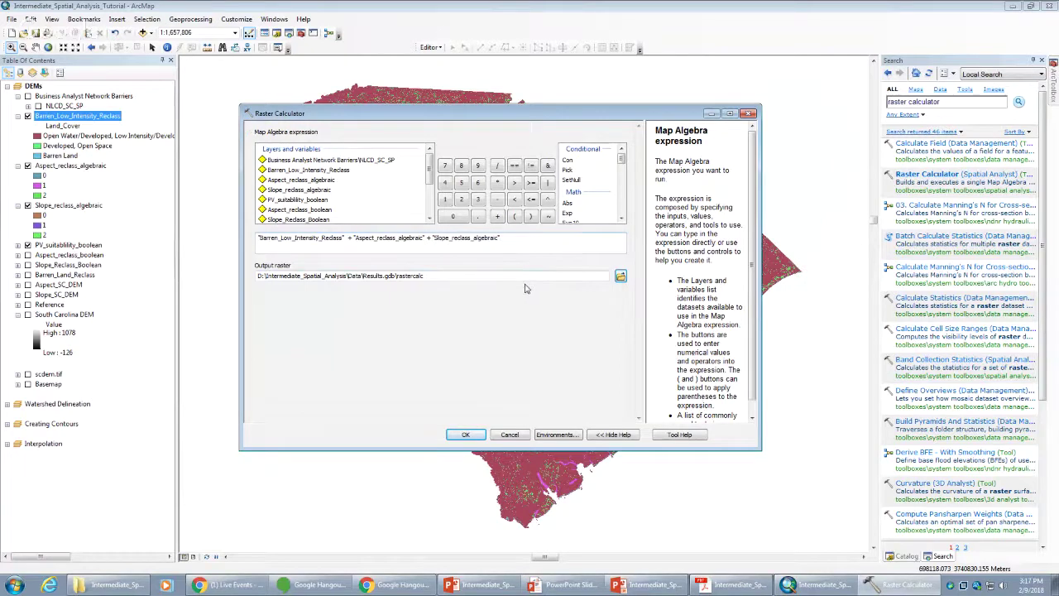
- Name the output raster PV_suitability_algebraic in Results.gdb and run the raster calculation
{"action": "left_click", "coordinate": [488, 278]}
{"action": "left_click_drag", "start_coordinate": [425, 285], "coordinate": [397, 284]}
{"action": "key", "text": "BackSpace"}
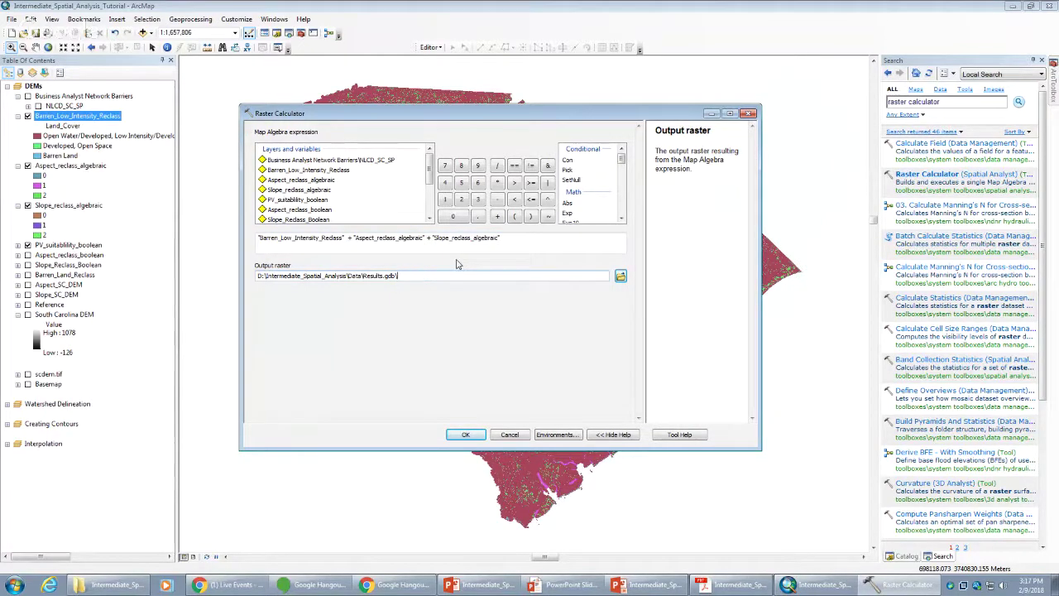
{"action": "type", "text": "PV_suitability_algebraic"}
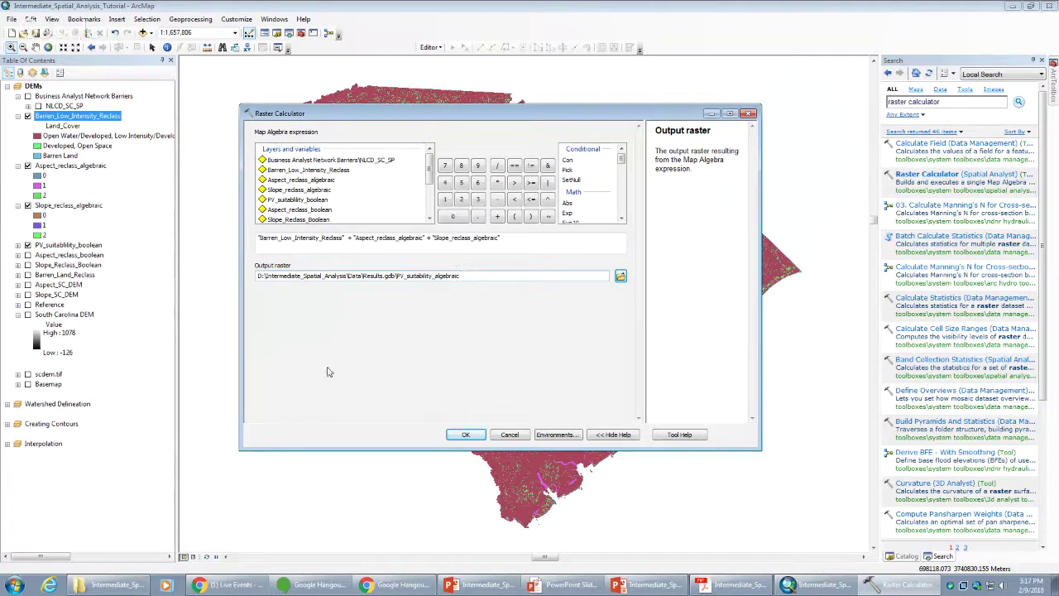
{"action": "left_click", "coordinate": [468, 436]}
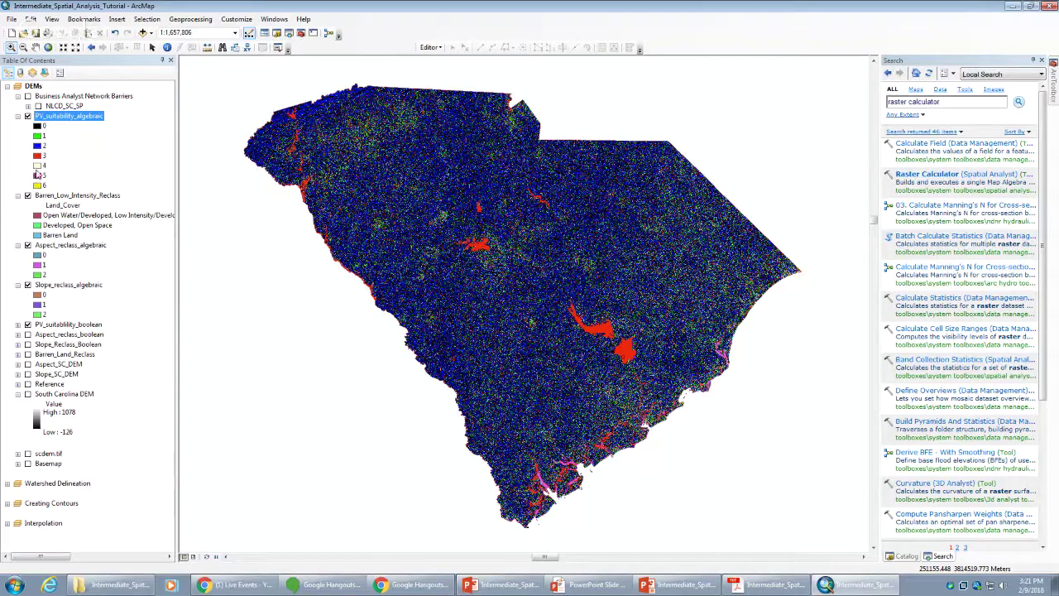
- Open the symbology properties of the PV_suitability_algebraic layer and list the color schemes by name instead of graphically
{"action": "left_click", "coordinate": [37, 169]}
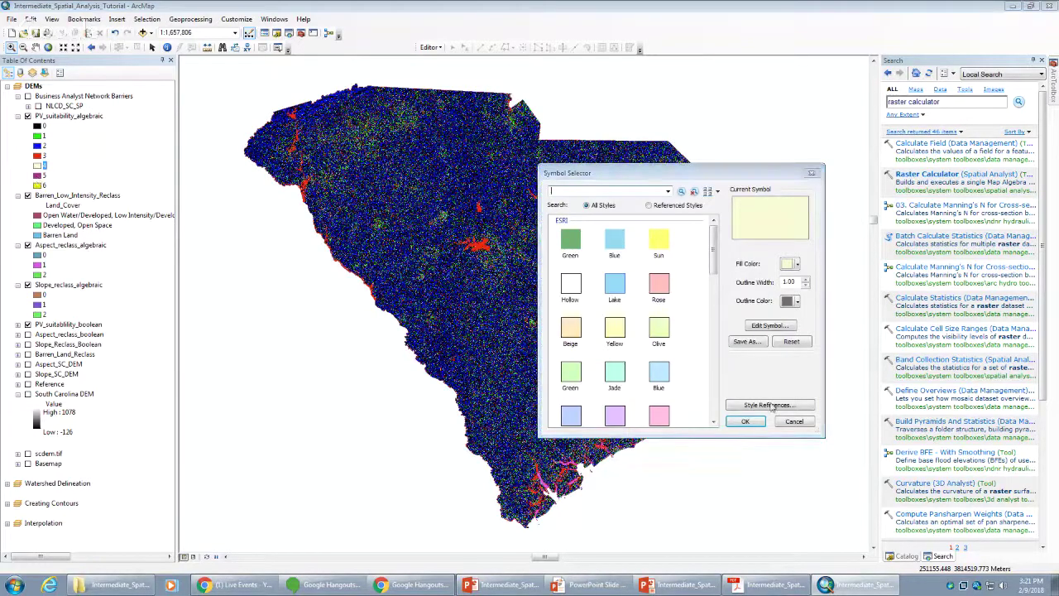
{"action": "left_click", "coordinate": [793, 421]}
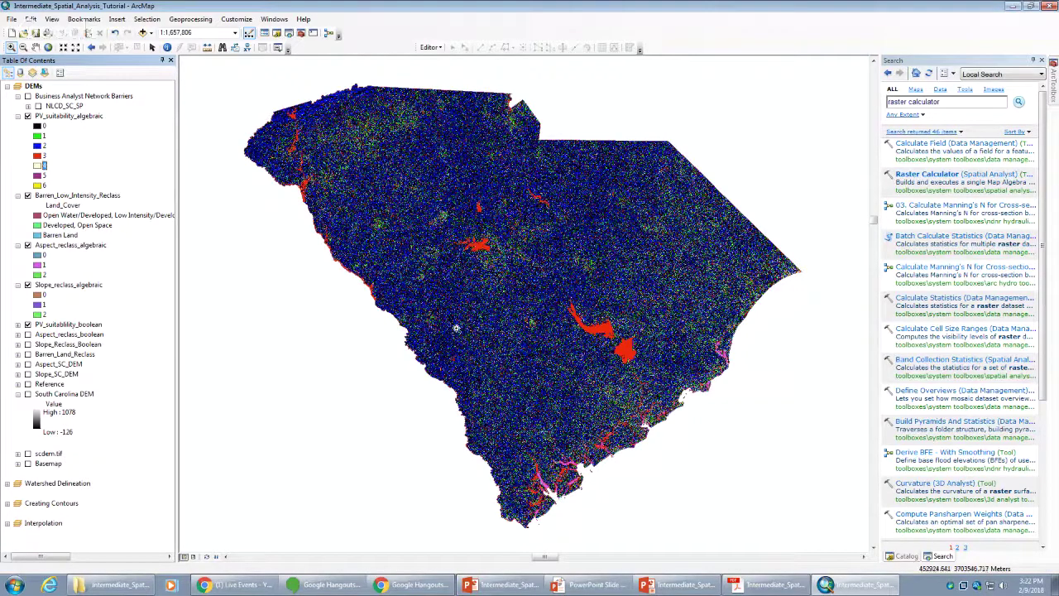
{"action": "double_click", "coordinate": [56, 118]}
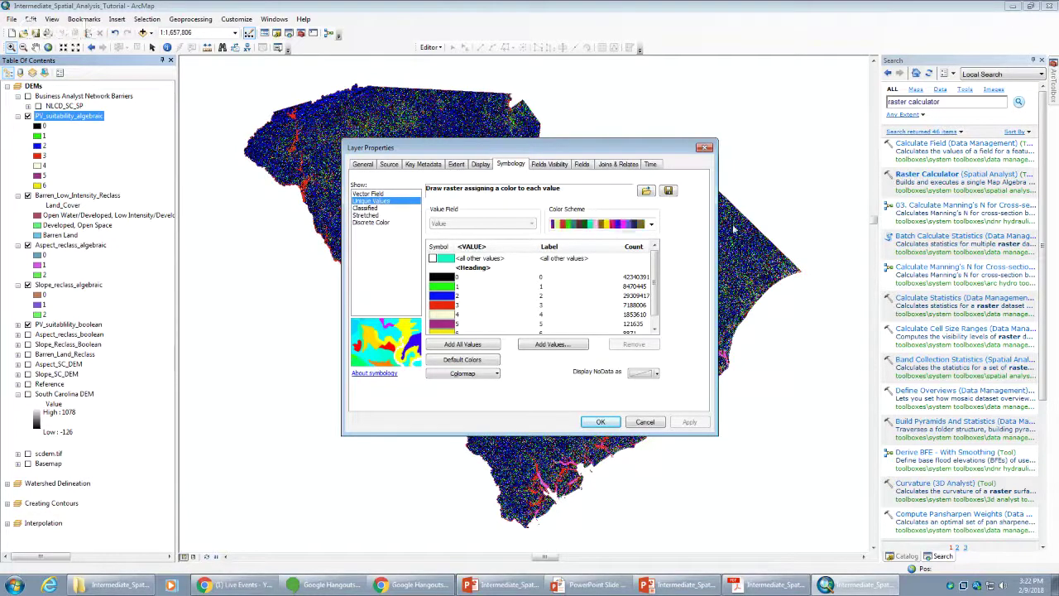
{"action": "left_click", "coordinate": [651, 225]}
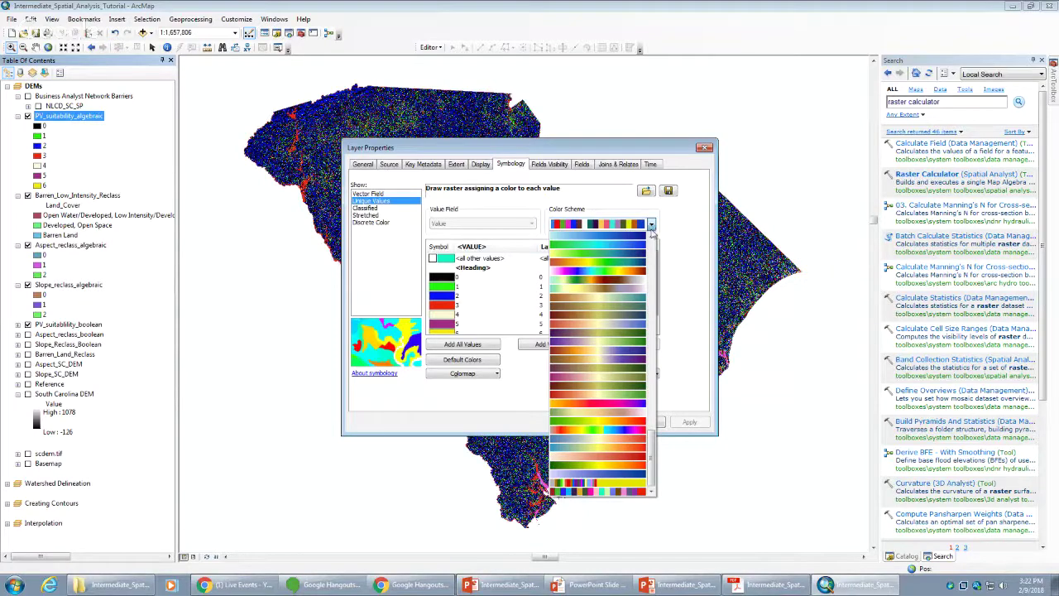
{"action": "left_click", "coordinate": [652, 229]}
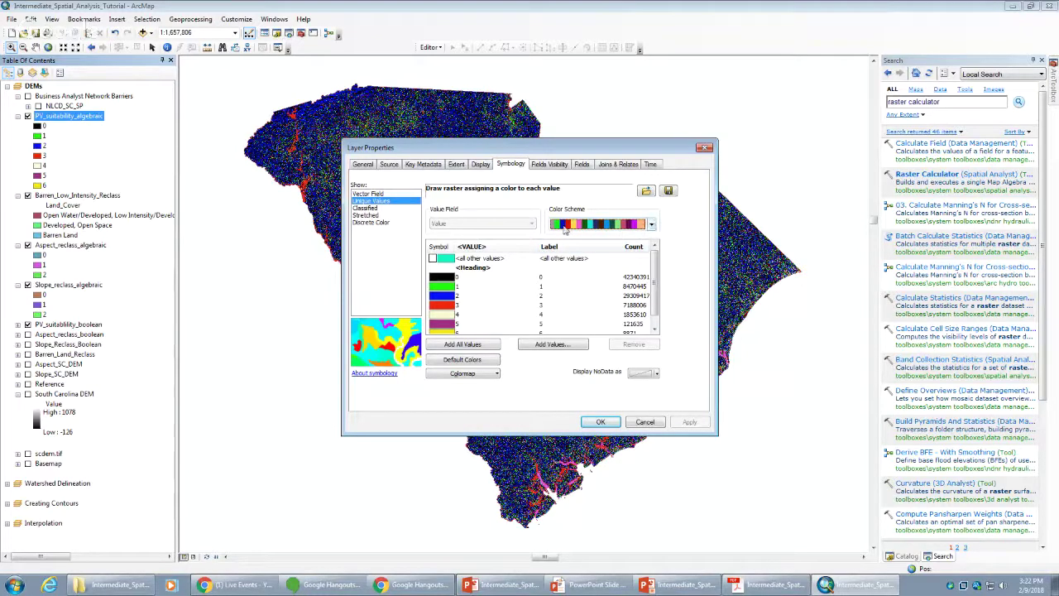
{"action": "left_click", "coordinate": [651, 225]}
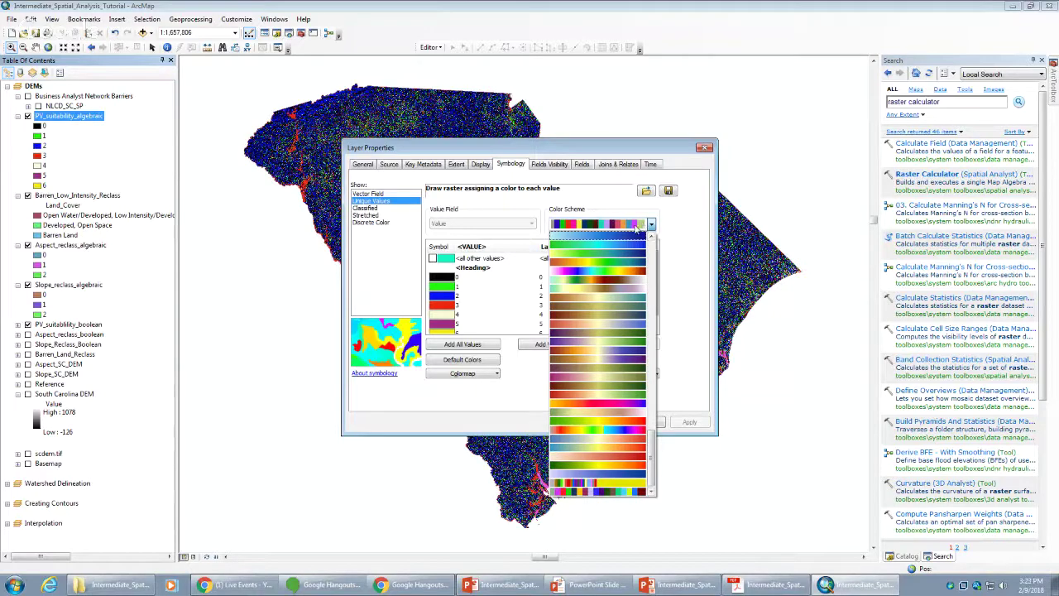
{"action": "left_click", "coordinate": [652, 225]}
{"action": "right_click", "coordinate": [653, 229]}
{"action": "left_click", "coordinate": [658, 232]}
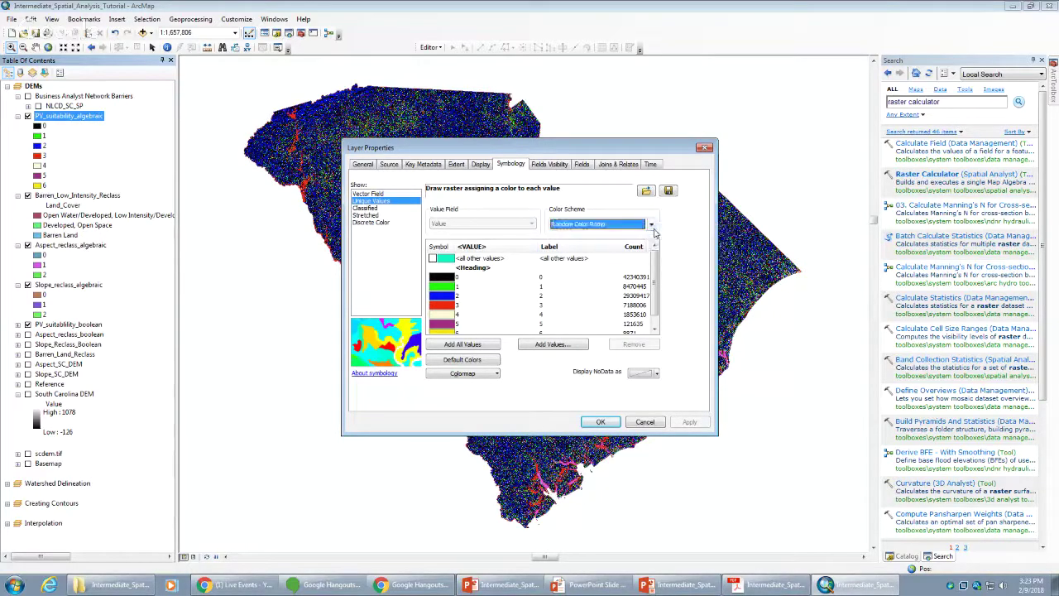
{"action": "right_click", "coordinate": [652, 229]}
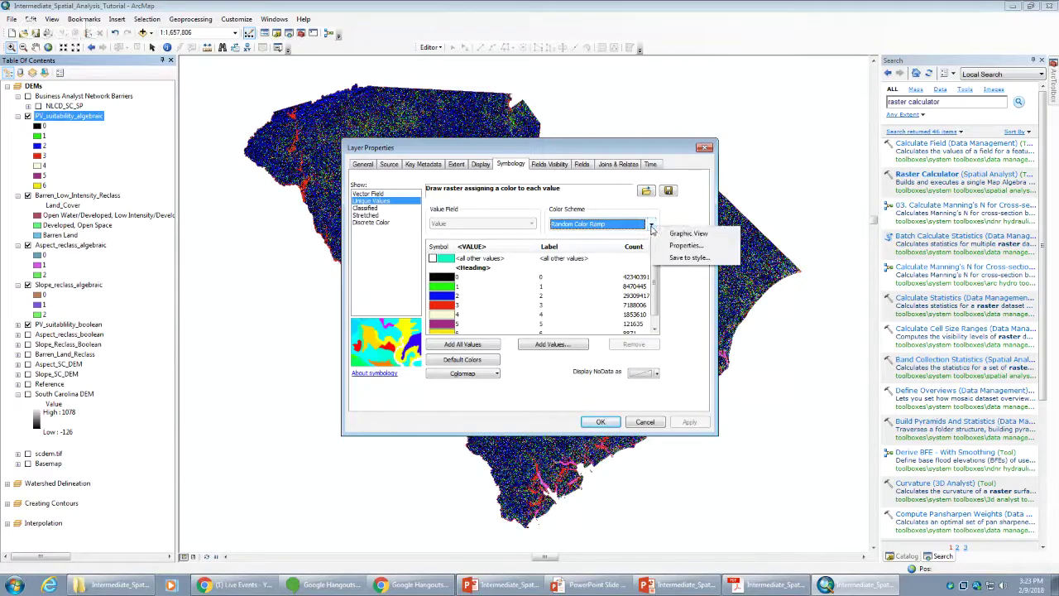
- Choose the Spectrum-Full Bright color scheme for the unique values of PV_suitability_algebraic
{"action": "left_click", "coordinate": [652, 225]}
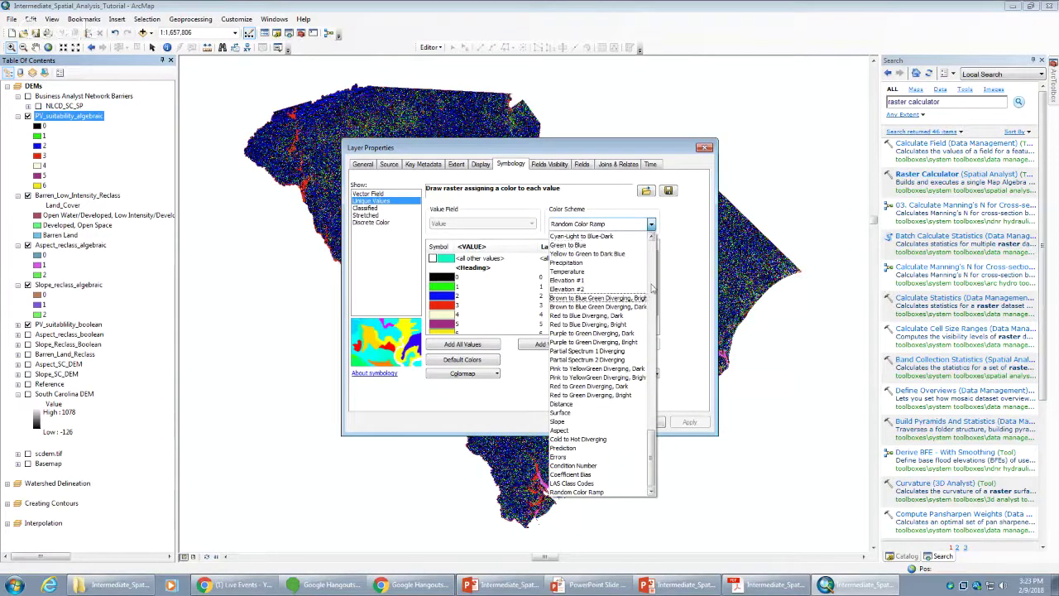
{"action": "left_click_drag", "start_coordinate": [654, 457], "coordinate": [653, 422]}
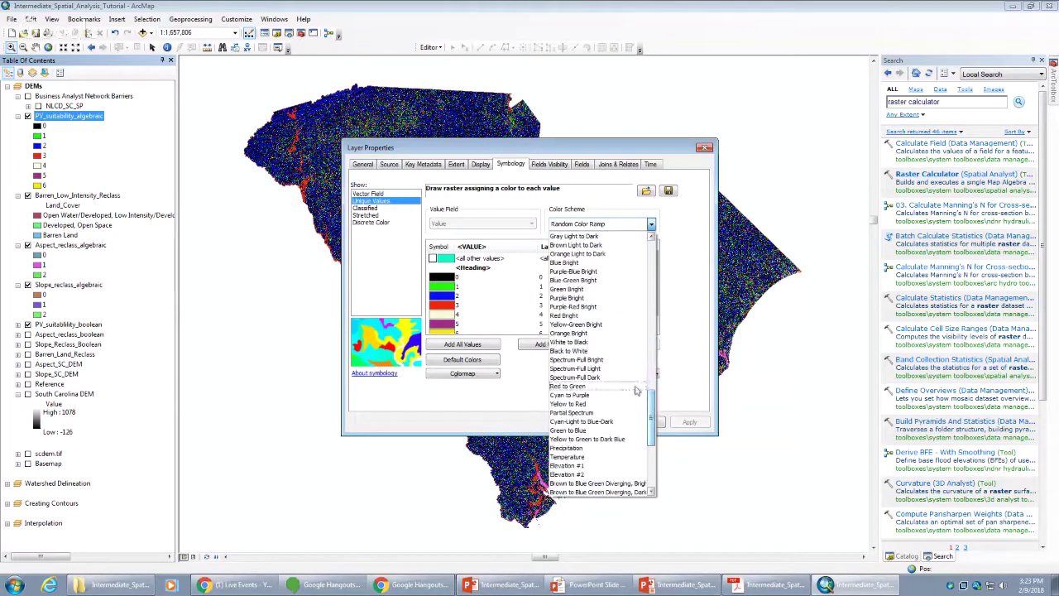
{"action": "left_click", "coordinate": [621, 362]}
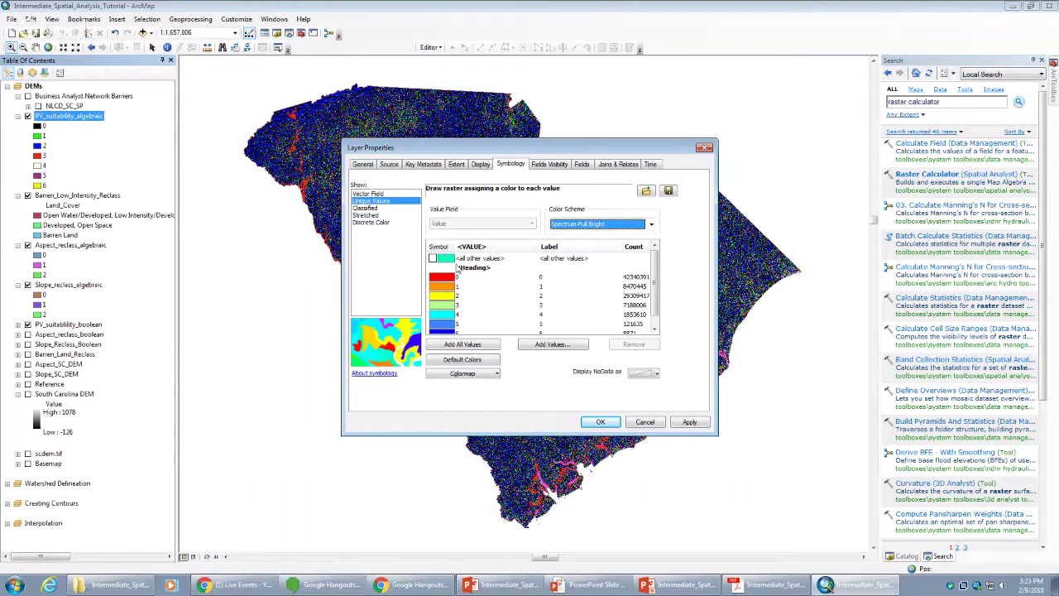
- Flip the symbol colors so value 0 is blue and value 6 is red, and apply the symbology to the layer
{"action": "left_click", "coordinate": [444, 254]}
{"action": "left_click", "coordinate": [445, 253]}
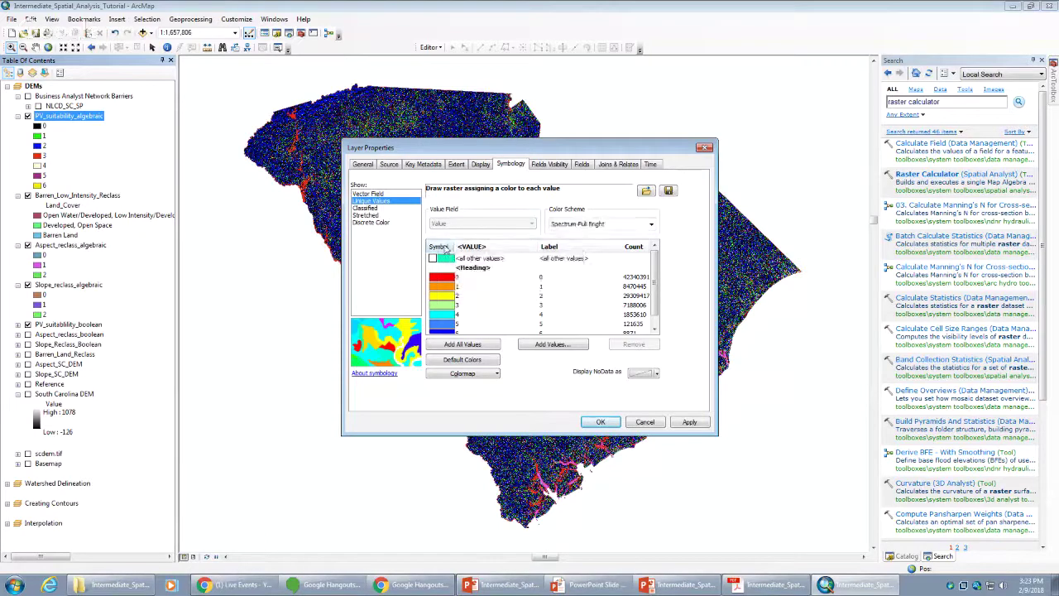
{"action": "left_click", "coordinate": [445, 252]}
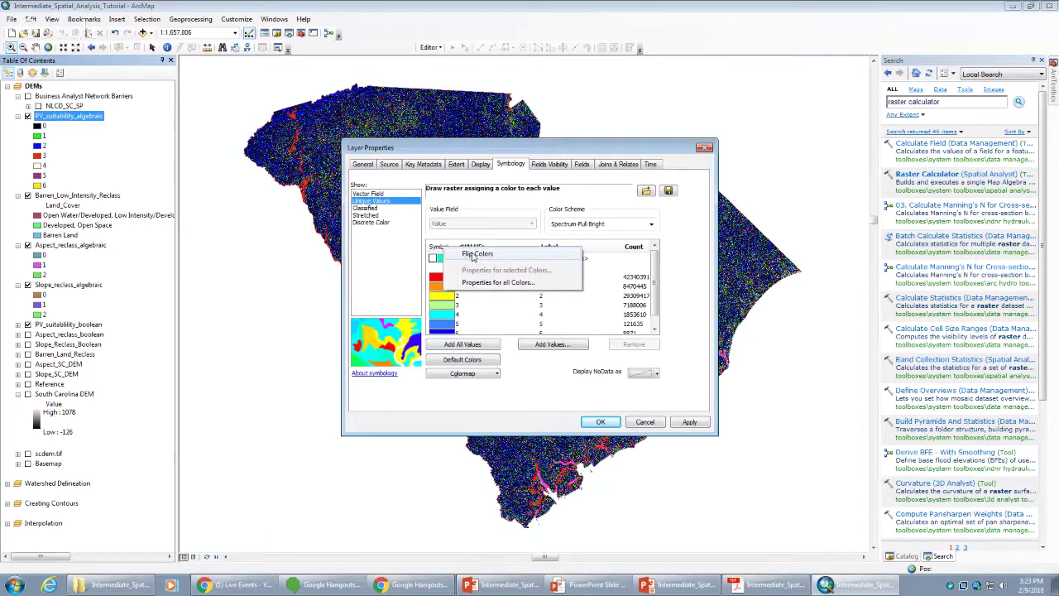
{"action": "left_click", "coordinate": [474, 254]}
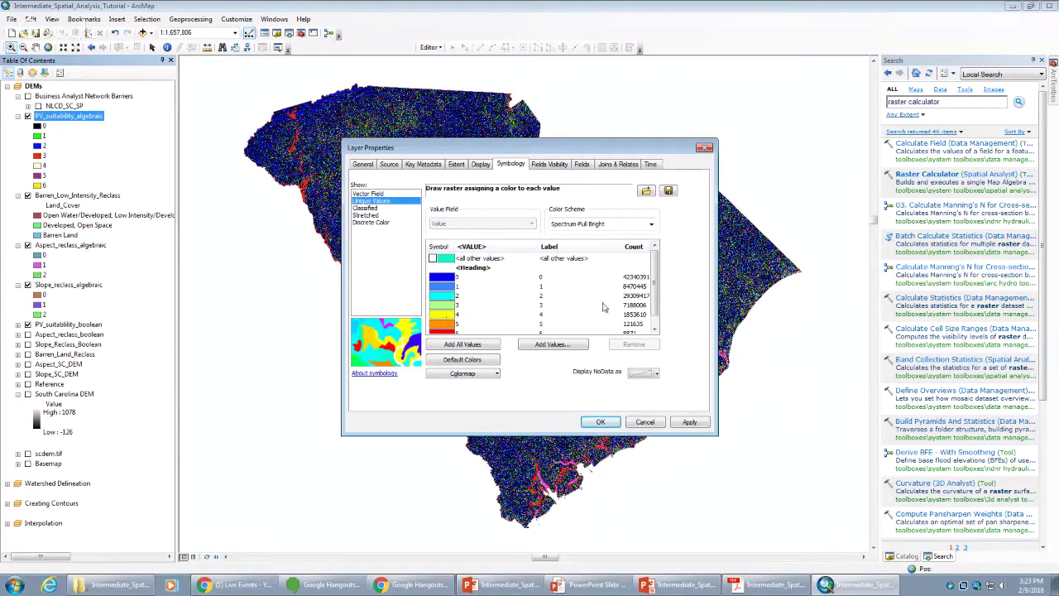
{"action": "left_click_drag", "start_coordinate": [658, 277], "coordinate": [660, 304]}
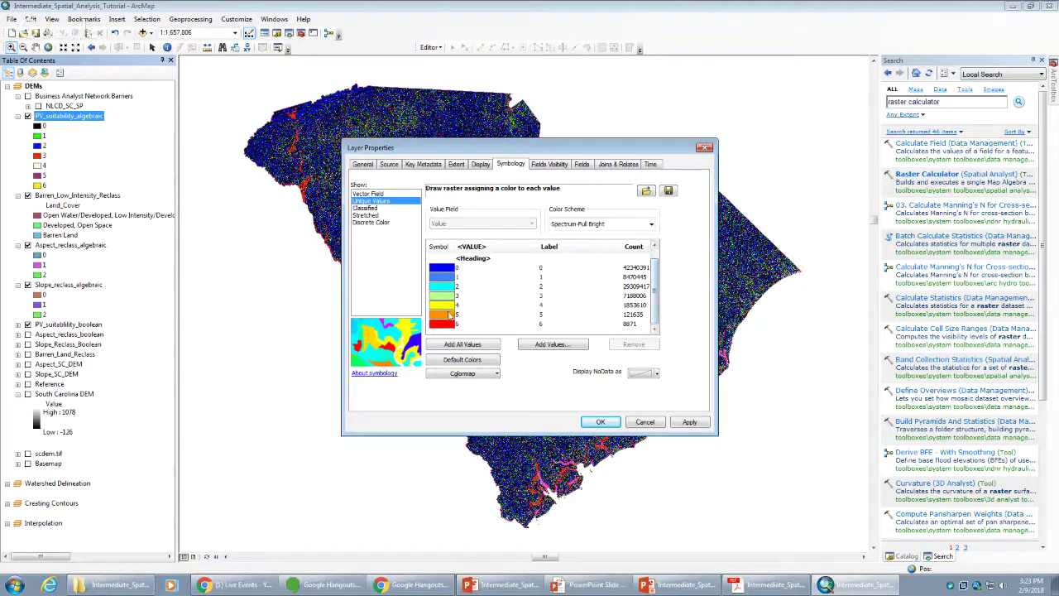
{"action": "left_click", "coordinate": [689, 422]}
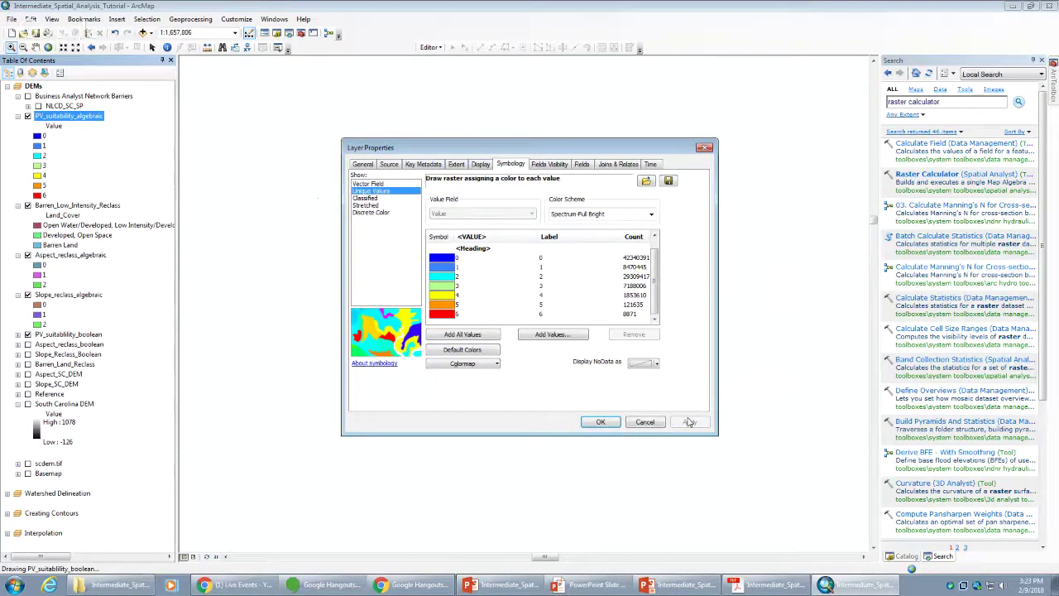
{"action": "left_click", "coordinate": [603, 421]}
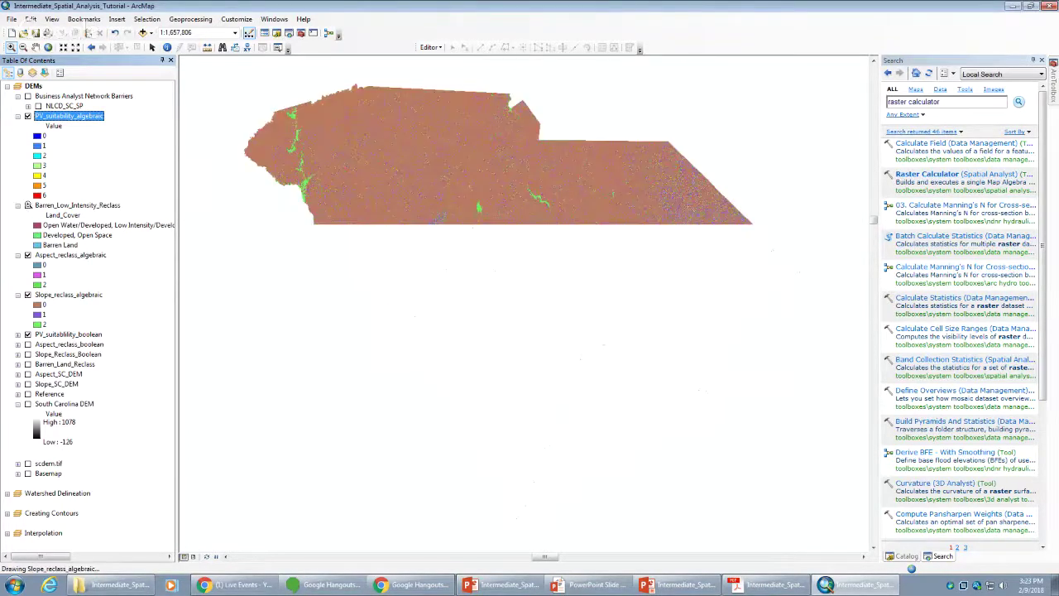
- Hide the Barren_Low_Intensity_Reclass, Aspect_reclass_algebraic and Slope_reclass_algebraic layers and refresh the map
{"action": "left_click", "coordinate": [27, 205]}
{"action": "left_click", "coordinate": [27, 205]}
{"action": "left_click", "coordinate": [28, 255]}
{"action": "left_click", "coordinate": [27, 295]}
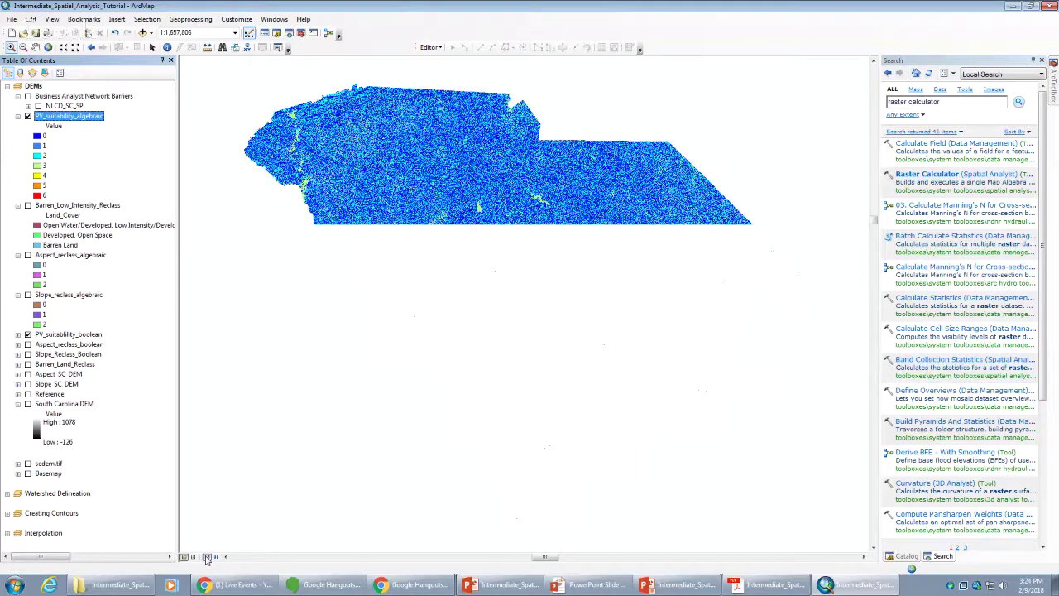
{"action": "left_click", "coordinate": [207, 558]}
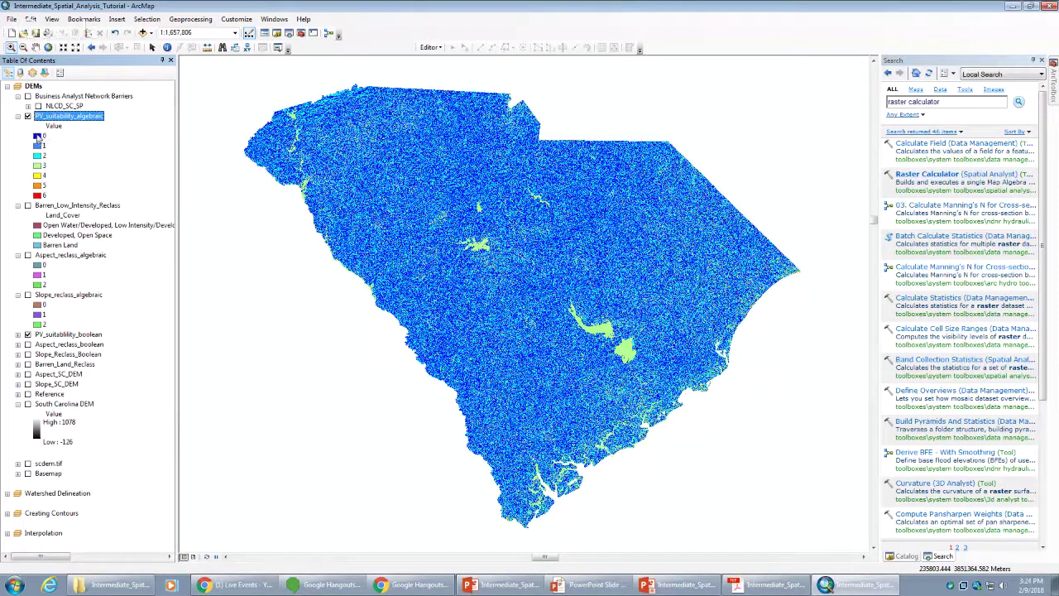
- Set the fill of value 0 in PV_suitability_algebraic to No Color
{"action": "left_click", "coordinate": [37, 136]}
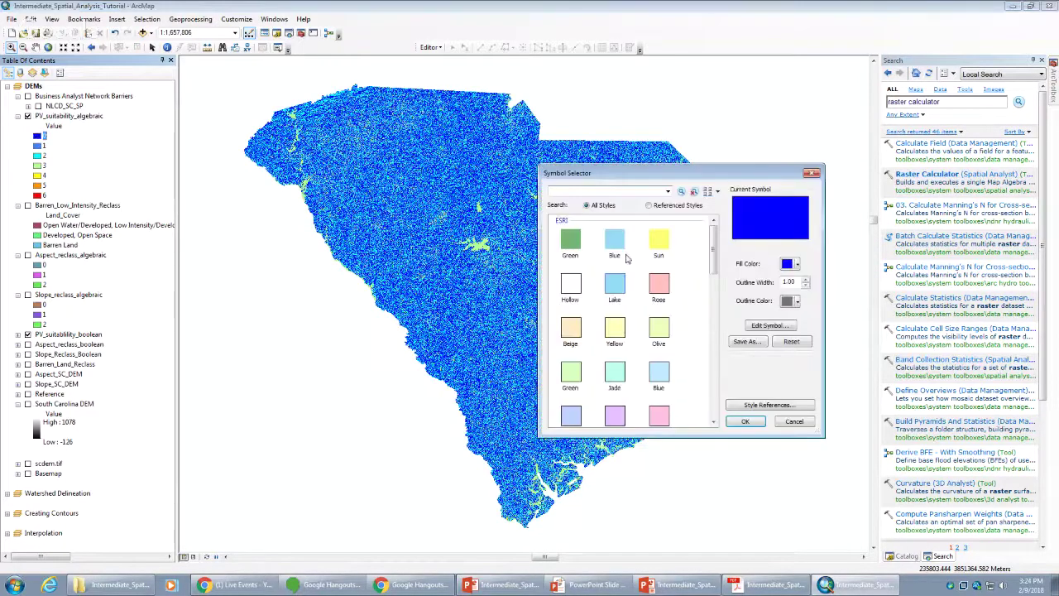
{"action": "left_click", "coordinate": [796, 264]}
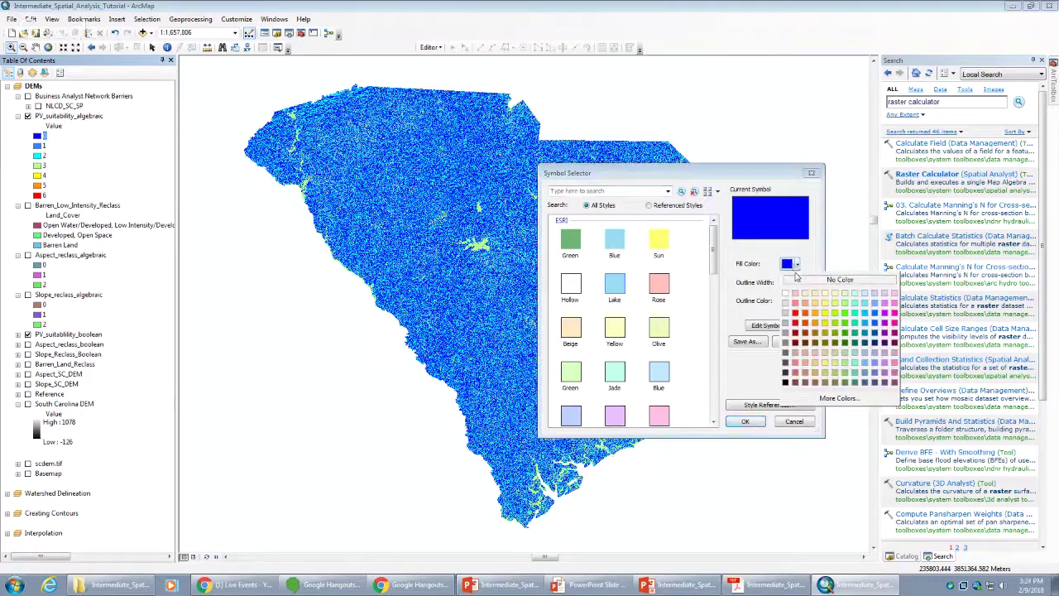
{"action": "left_click", "coordinate": [795, 276]}
{"action": "left_click", "coordinate": [742, 421]}
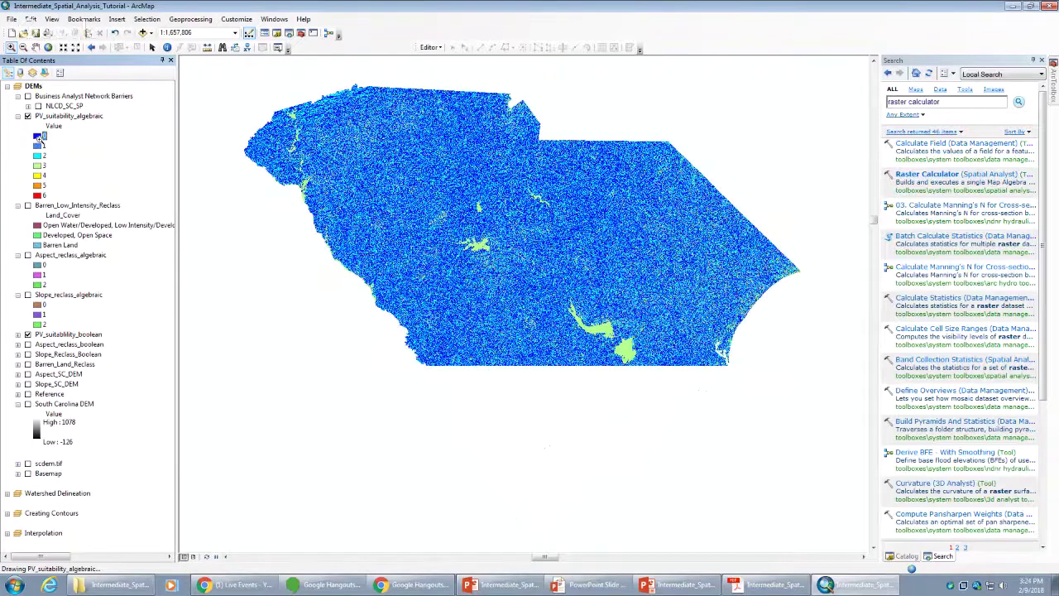
{"action": "double_click", "coordinate": [38, 138]}
{"action": "left_click", "coordinate": [792, 263]}
{"action": "left_click", "coordinate": [794, 276]}
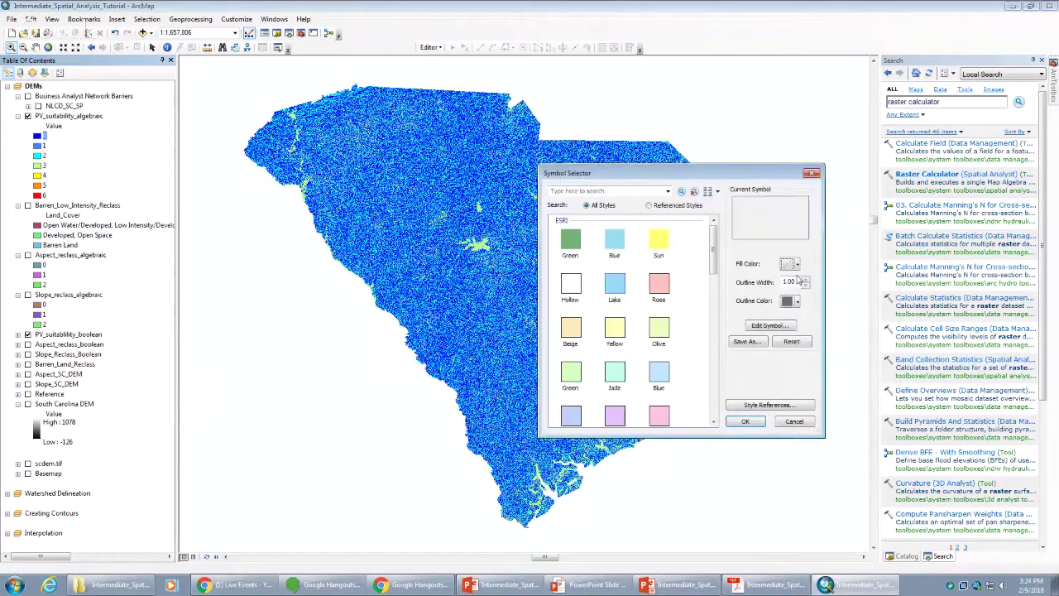
{"action": "left_click", "coordinate": [745, 422]}
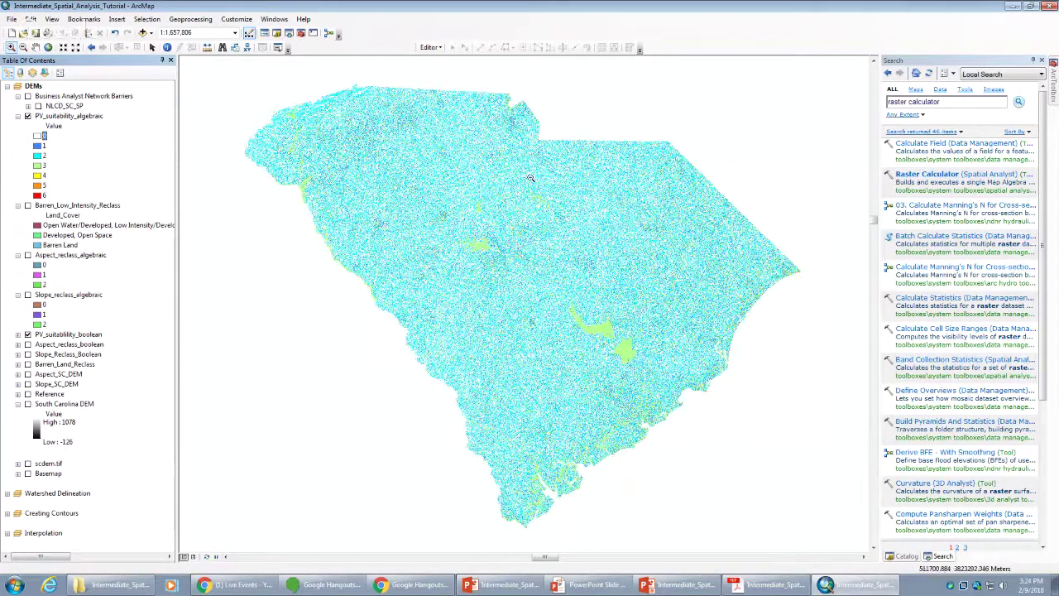
- Examine how the suitability values are distributed from the northwest of South Carolina down to the coast
{"action": "left_click_drag", "start_coordinate": [319, 106], "coordinate": [559, 292]}
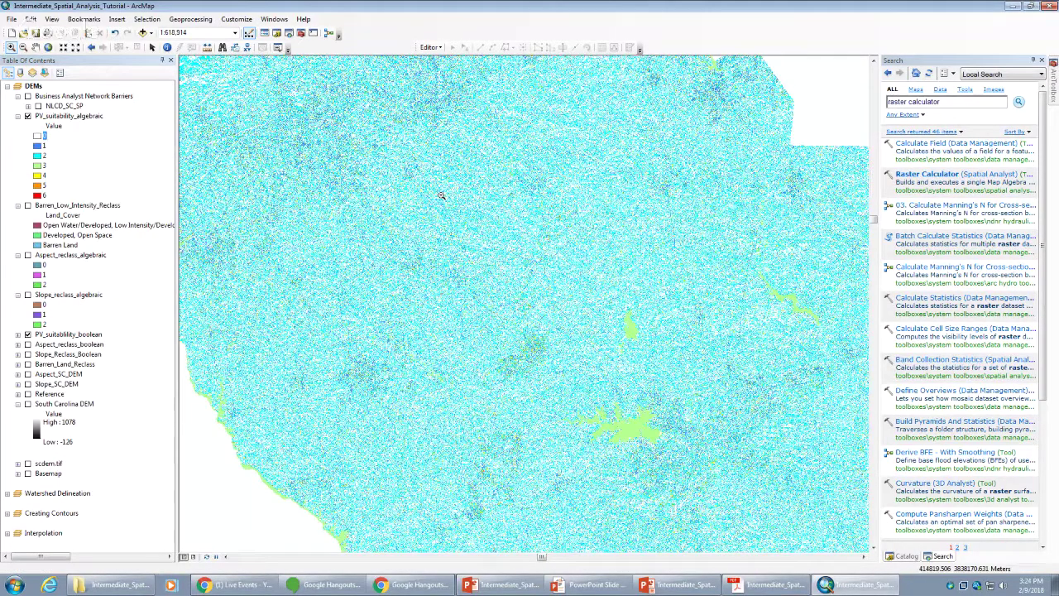
{"action": "scroll", "coordinate": [562, 221], "scroll_direction": "up", "scroll_amount": 1}
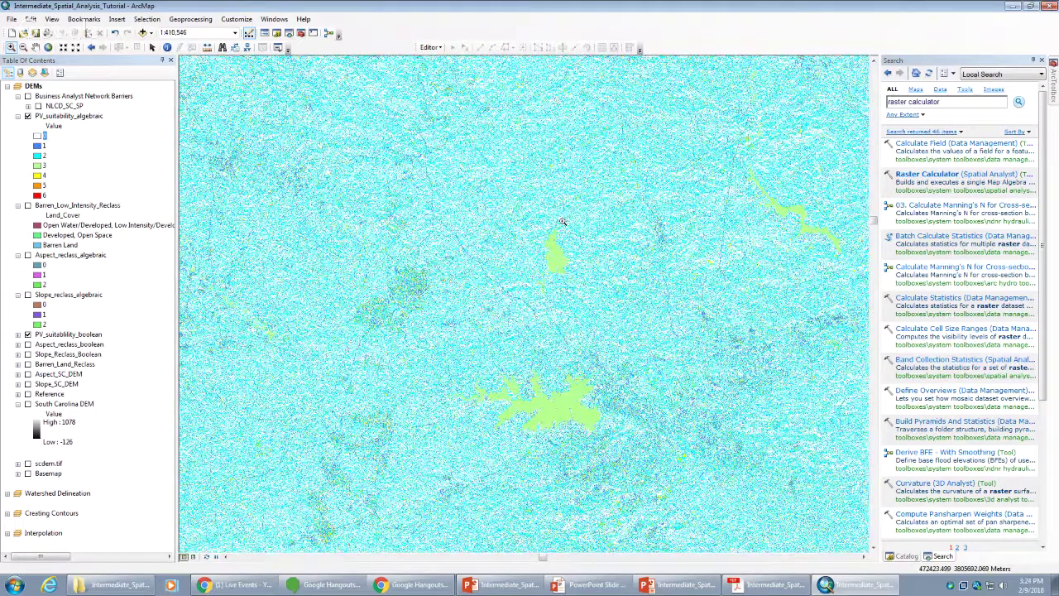
{"action": "left_click", "coordinate": [695, 335]}
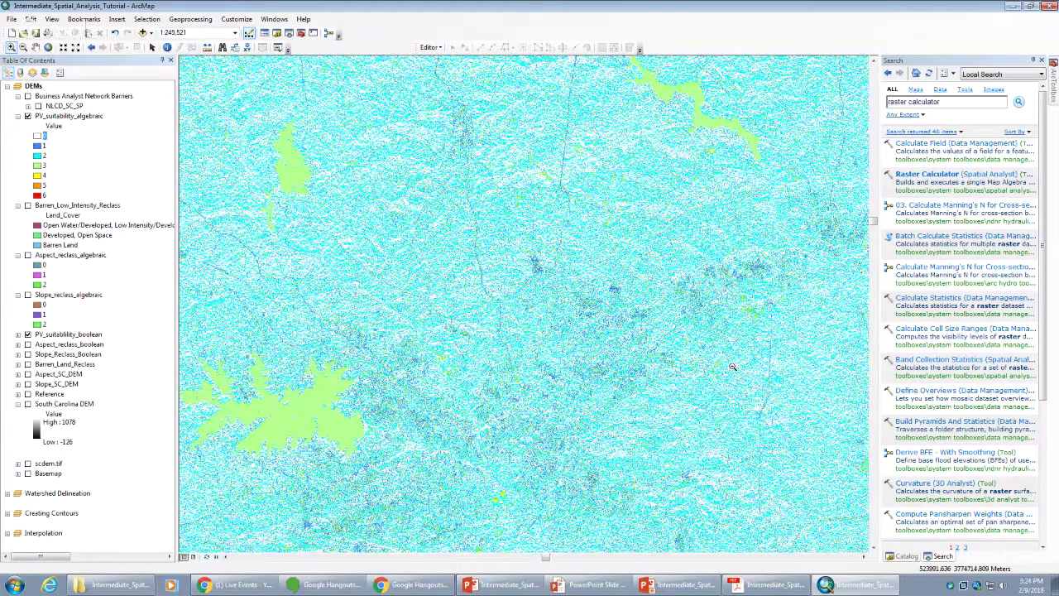
{"action": "left_click", "coordinate": [732, 367]}
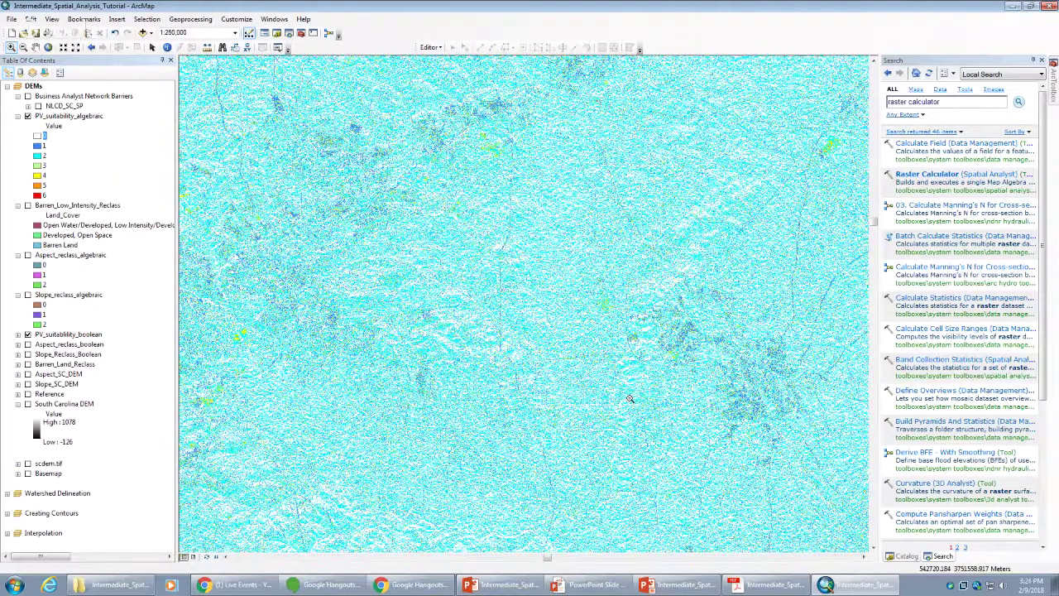
{"action": "left_click_drag", "start_coordinate": [629, 399], "coordinate": [624, 345]}
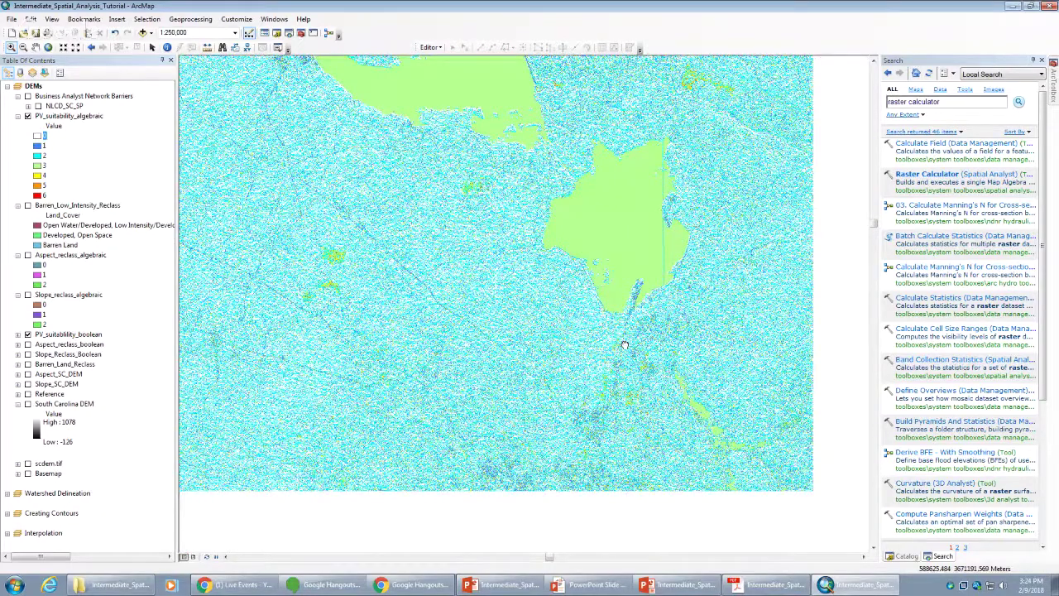
{"action": "left_click_drag", "start_coordinate": [625, 345], "coordinate": [387, 276]}
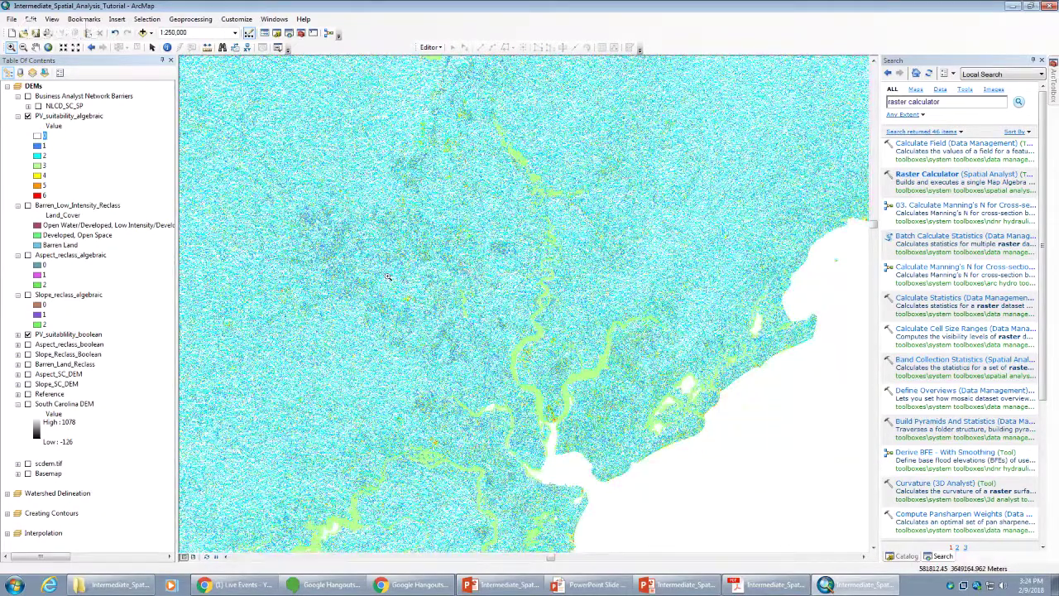
- Open the attribute table of PV_suitability_algebraic, highlight the cells with values 4, 5 and 6 for a statewide look, and clear the selection
{"action": "right_click", "coordinate": [79, 117]}
{"action": "left_click", "coordinate": [94, 149]}
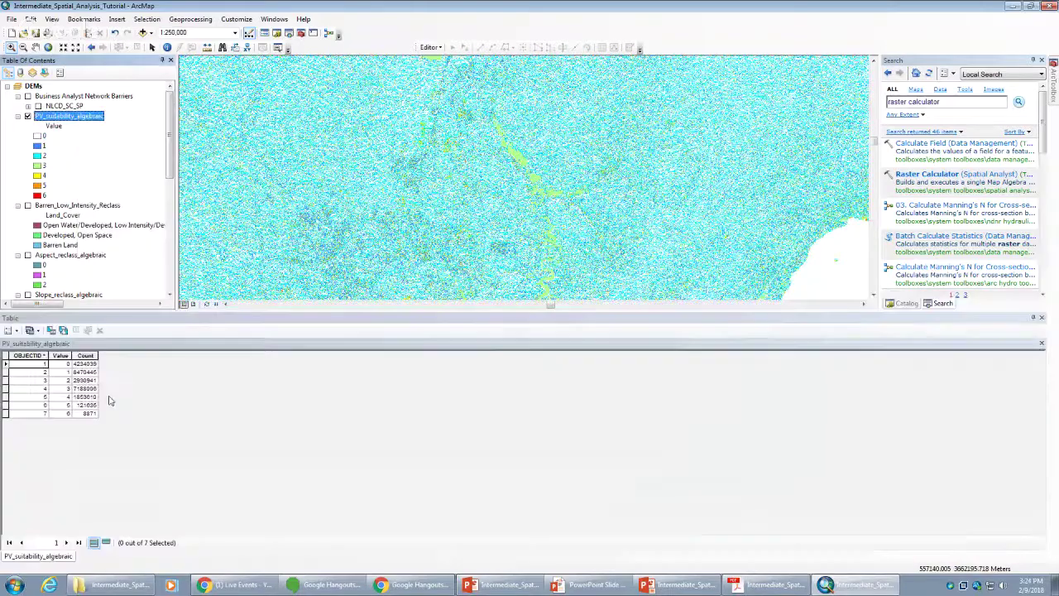
{"action": "left_click", "coordinate": [6, 397]}
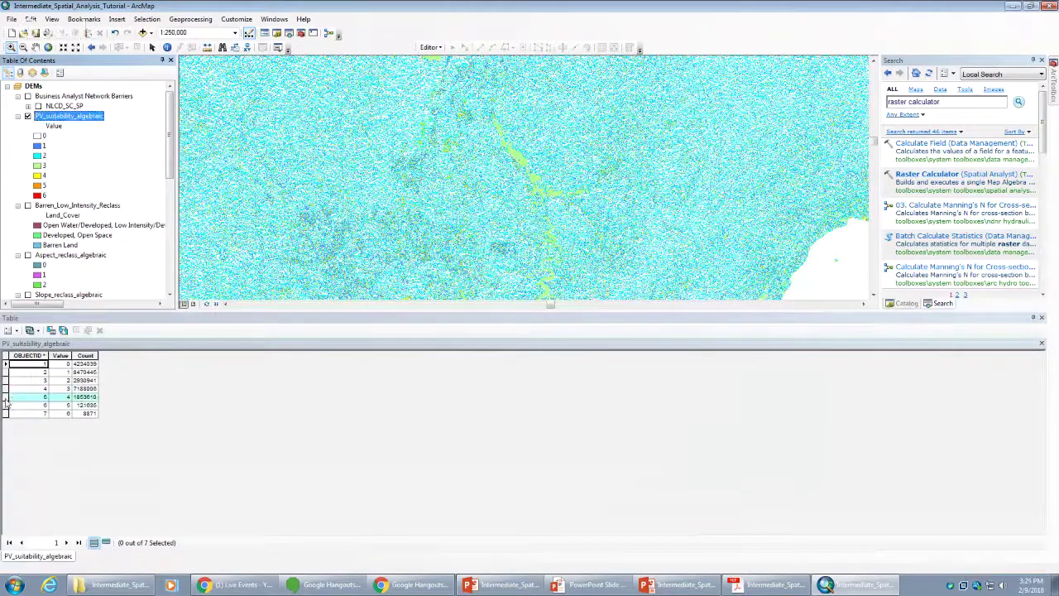
{"action": "left_click_drag", "start_coordinate": [5, 403], "coordinate": [6, 413]}
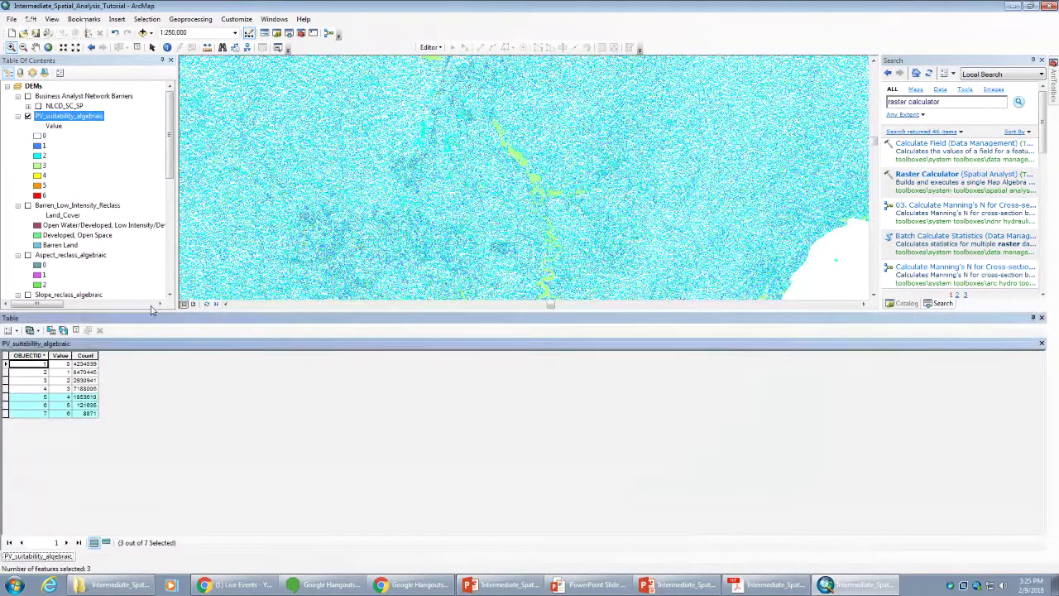
{"action": "scroll", "coordinate": [321, 203], "scroll_direction": "up", "scroll_amount": 4}
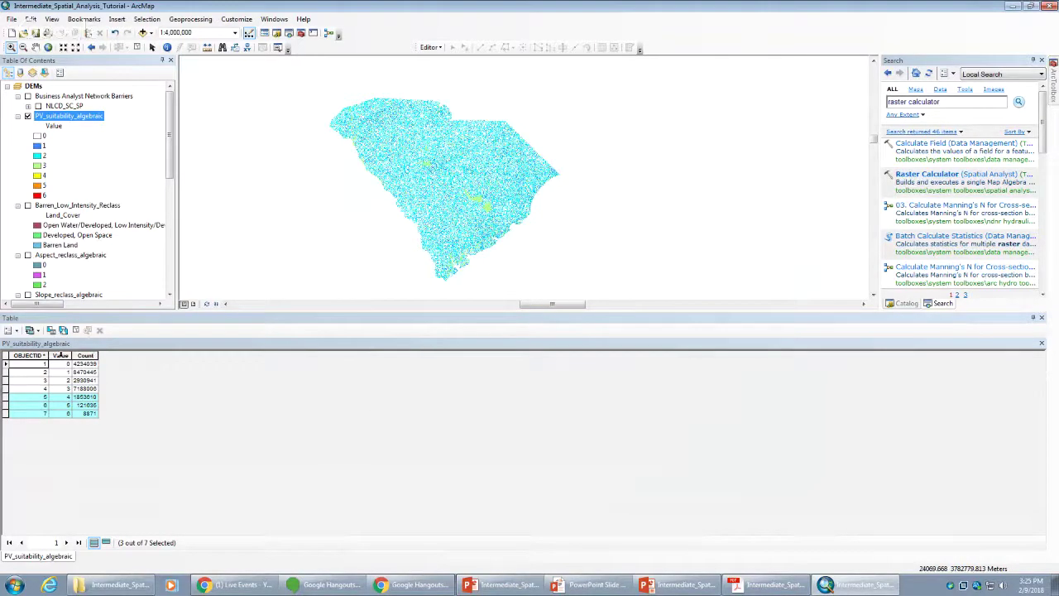
{"action": "left_click", "coordinate": [74, 330]}
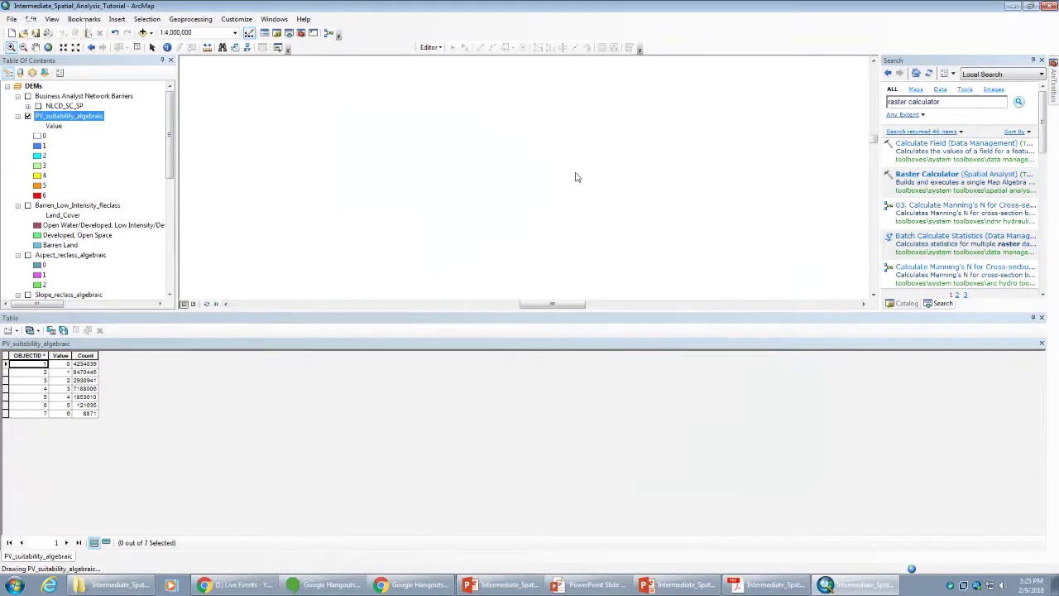
- Close the attribute table and group values 3, 4 and 5 into one class in the symbology of PV_suitability_algebraic
{"action": "left_click", "coordinate": [1042, 319]}
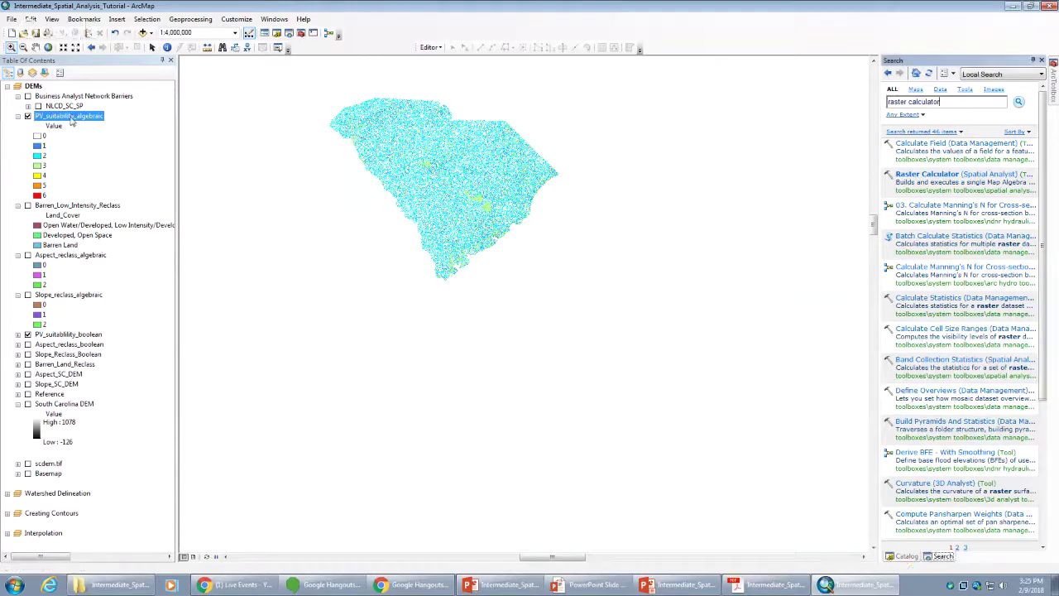
{"action": "double_click", "coordinate": [73, 120]}
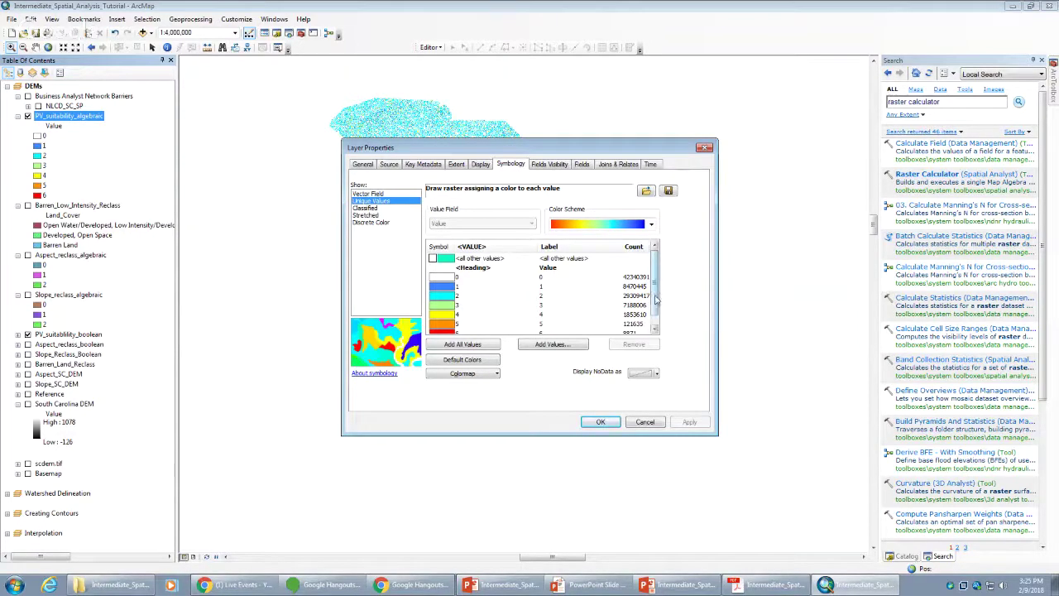
{"action": "left_click", "coordinate": [654, 328]}
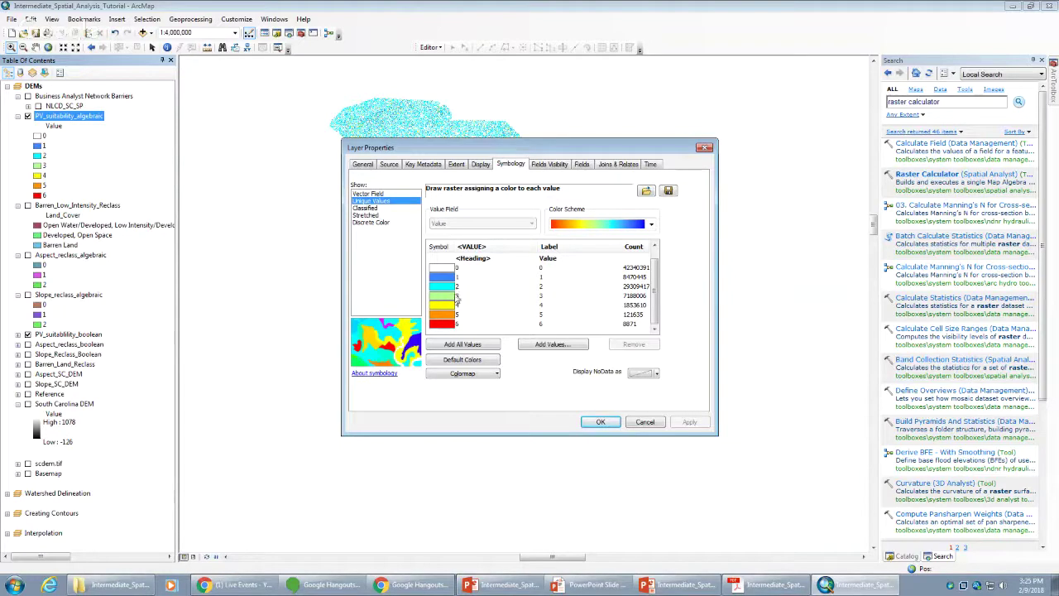
{"action": "left_click", "coordinate": [465, 299]}
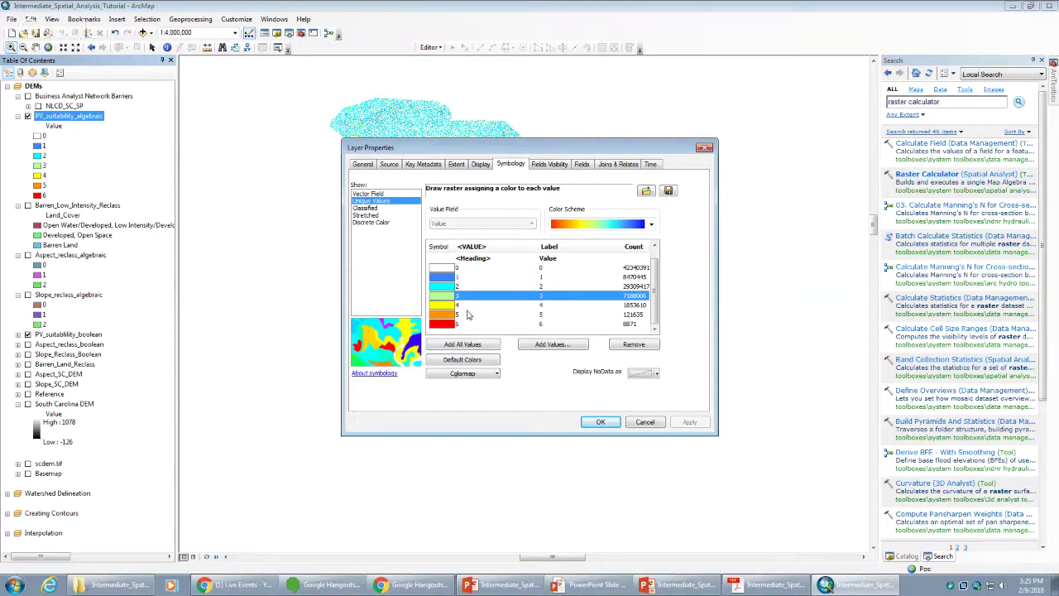
{"action": "left_click_drag", "start_coordinate": [467, 313], "coordinate": [469, 320]}
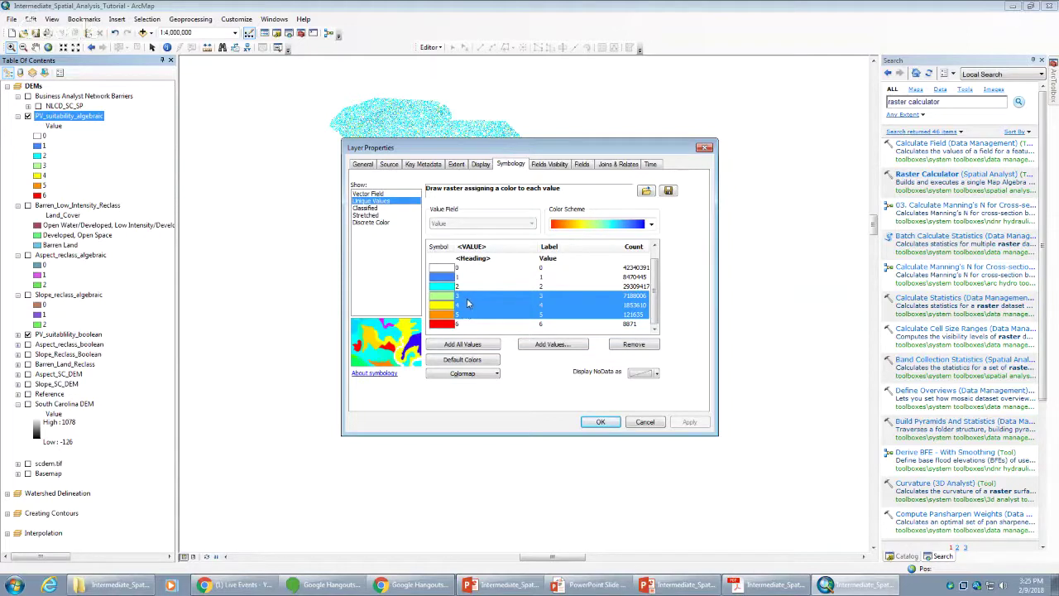
{"action": "right_click", "coordinate": [468, 303]}
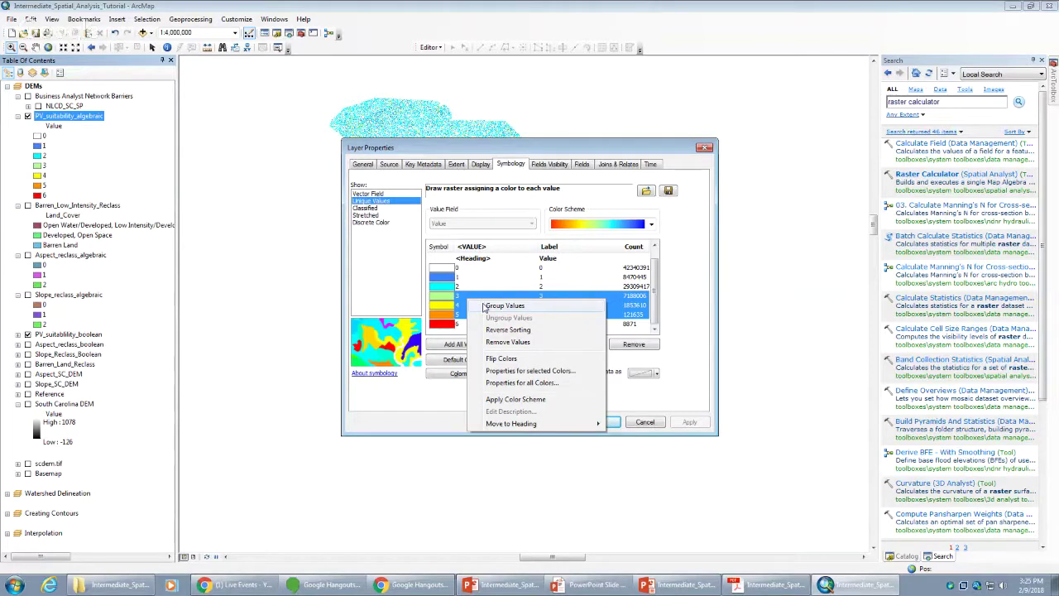
{"action": "left_click", "coordinate": [504, 305]}
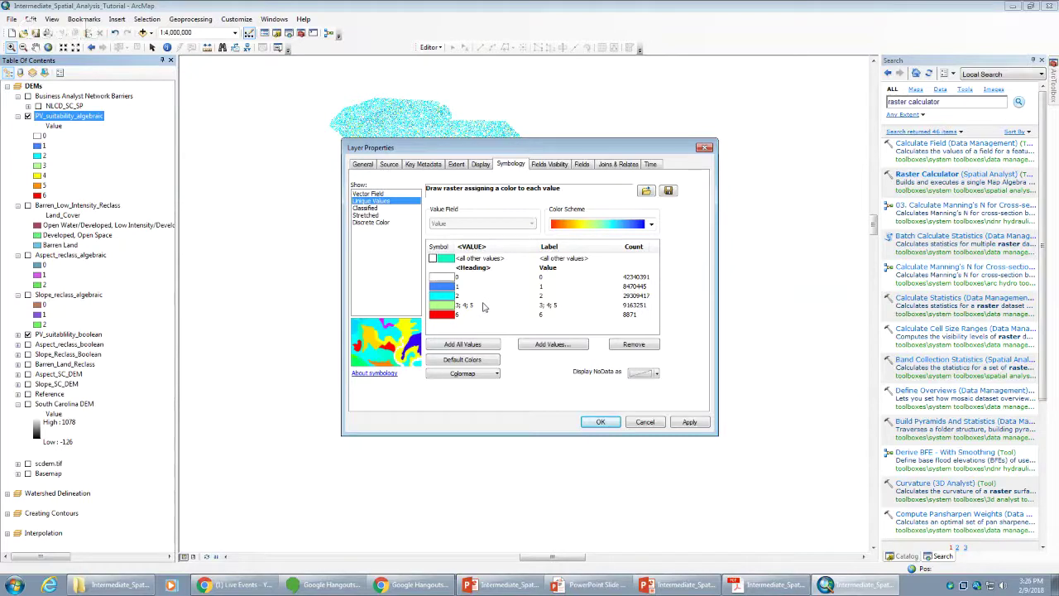
- Group values 0, 1 and 2 into one class in the unique values symbology of PV_suitability_algebraic
{"action": "left_click", "coordinate": [441, 280]}
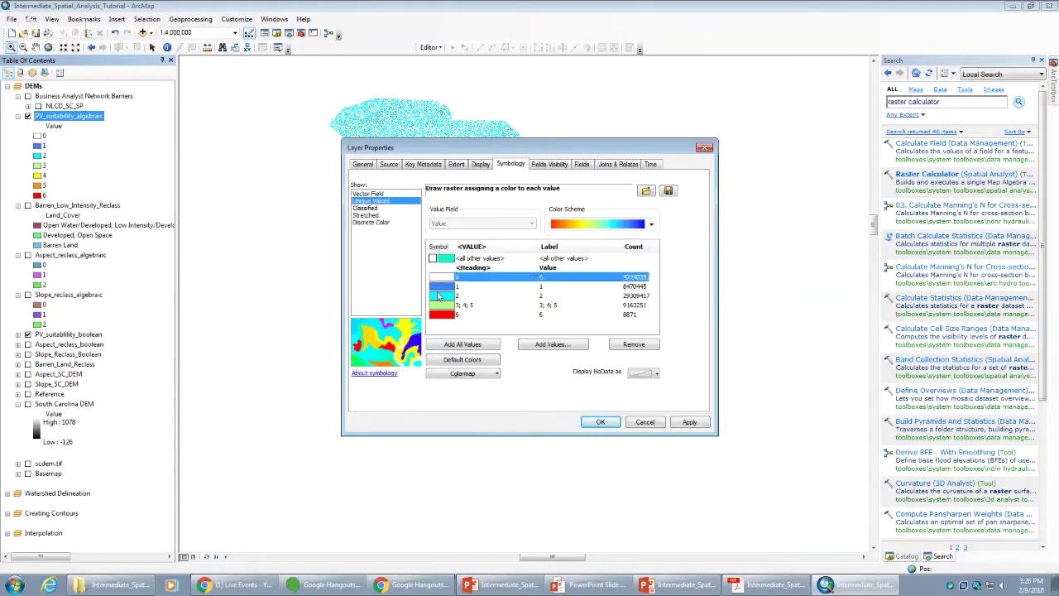
{"action": "left_click", "coordinate": [440, 298], "text": "shift"}
{"action": "right_click", "coordinate": [475, 302]}
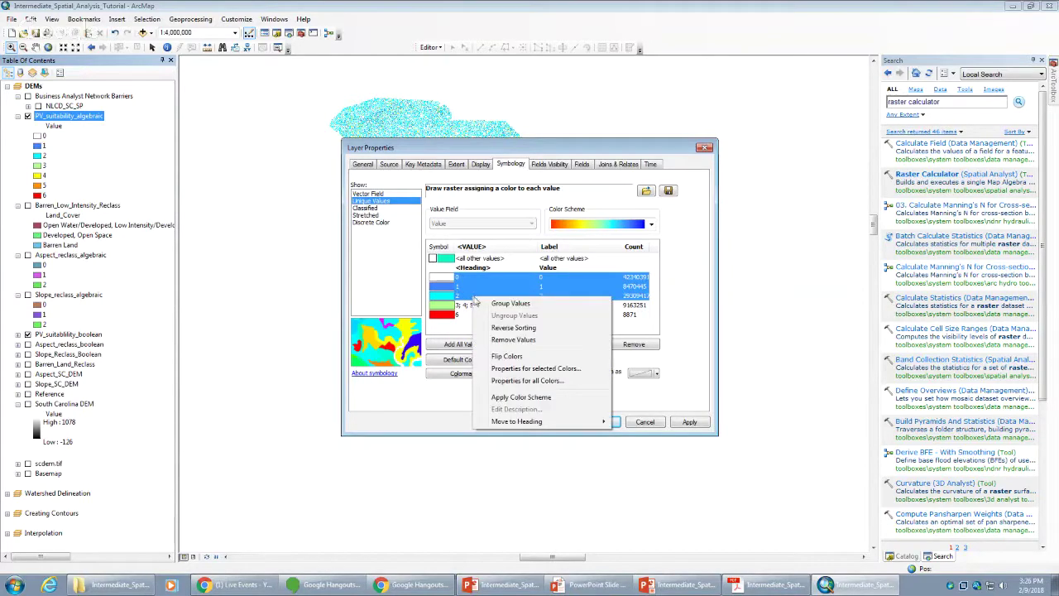
{"action": "left_click", "coordinate": [494, 278]}
{"action": "left_click", "coordinate": [492, 300], "text": "shift"}
{"action": "right_click", "coordinate": [494, 299]}
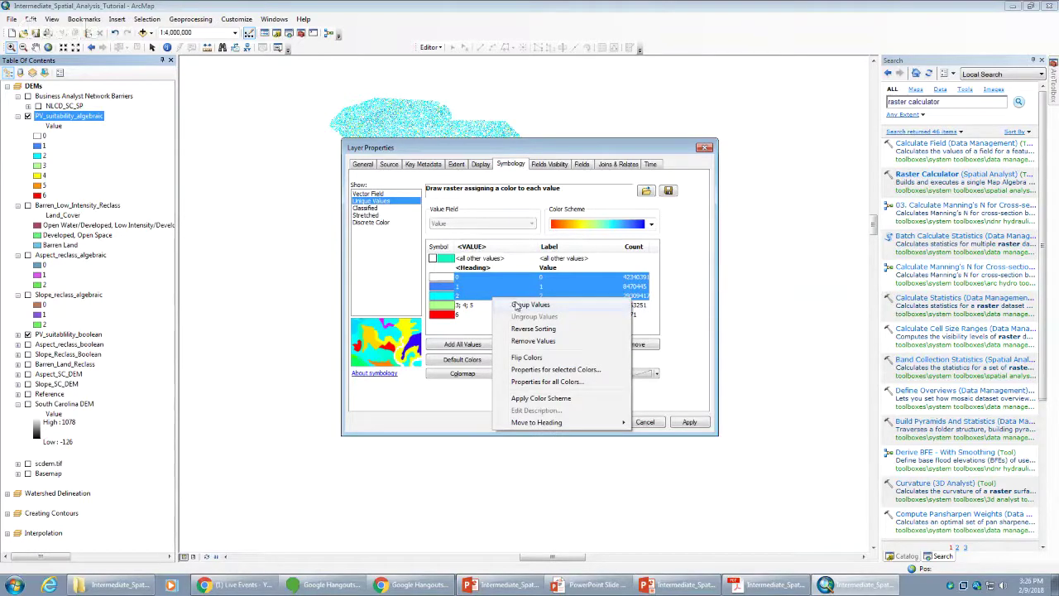
{"action": "left_click", "coordinate": [517, 305]}
- Set the grouped 0; 1; 2 class to No Color and apply the new symbology to the layer
{"action": "left_click", "coordinate": [445, 280]}
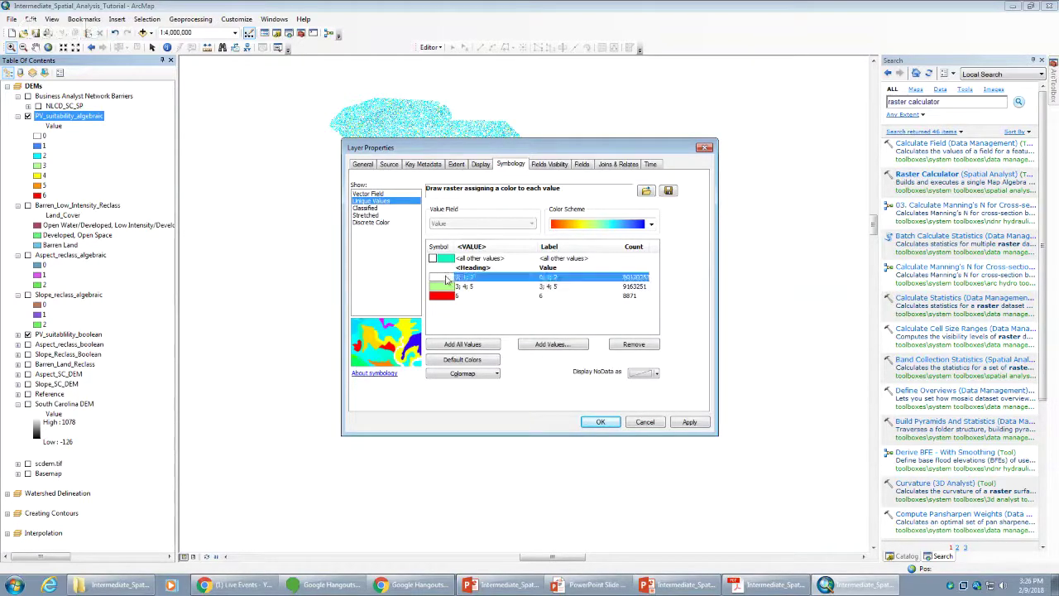
{"action": "left_click", "coordinate": [445, 280]}
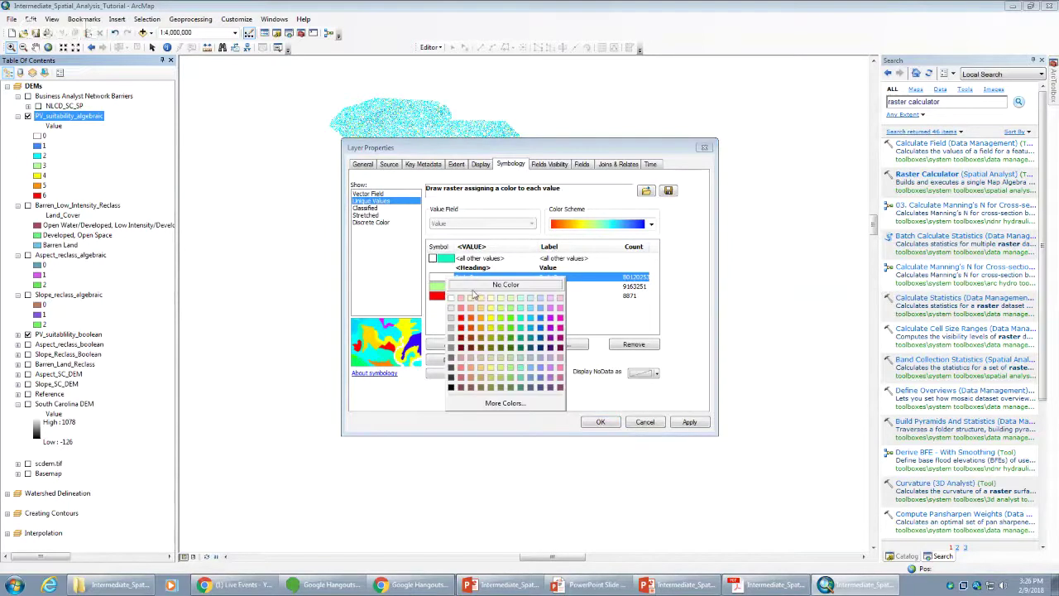
{"action": "left_click", "coordinate": [473, 287]}
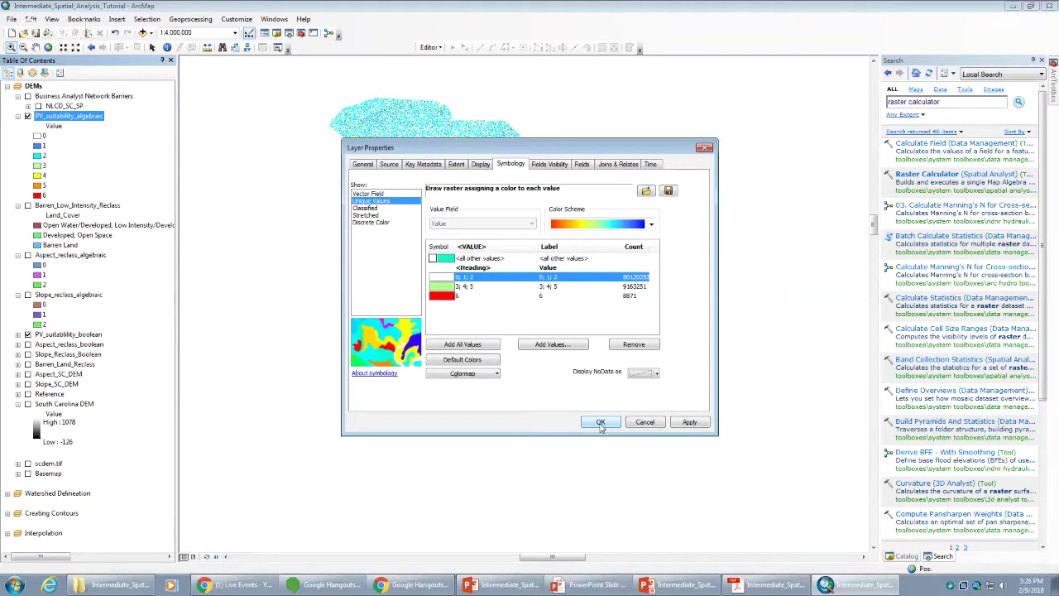
{"action": "left_click", "coordinate": [600, 423]}
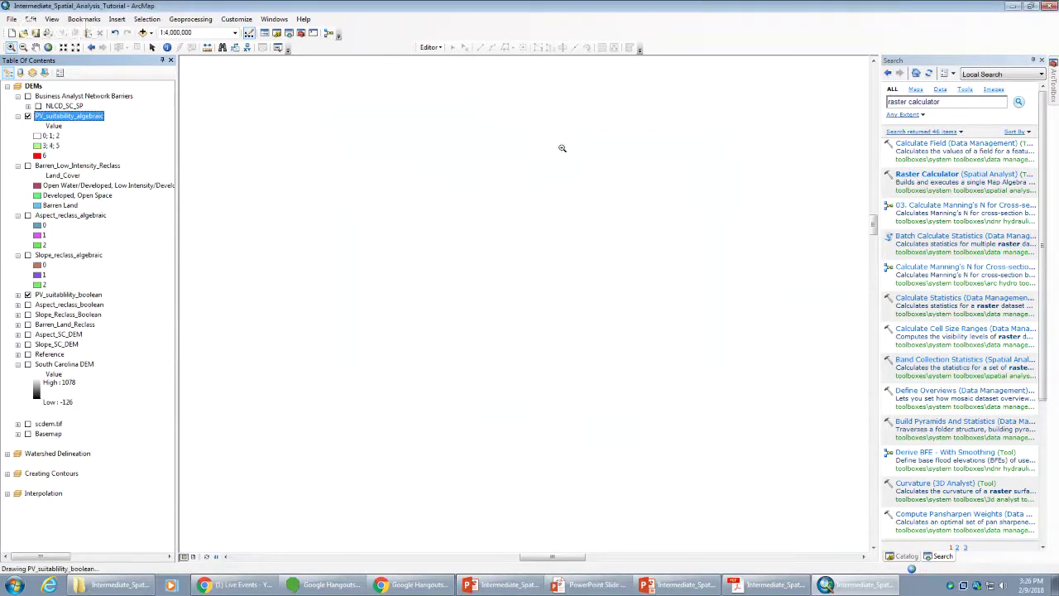
- Turn on the Basemap layer and zoom to the bookmarked extent of South Carolina
{"action": "left_click", "coordinate": [28, 433]}
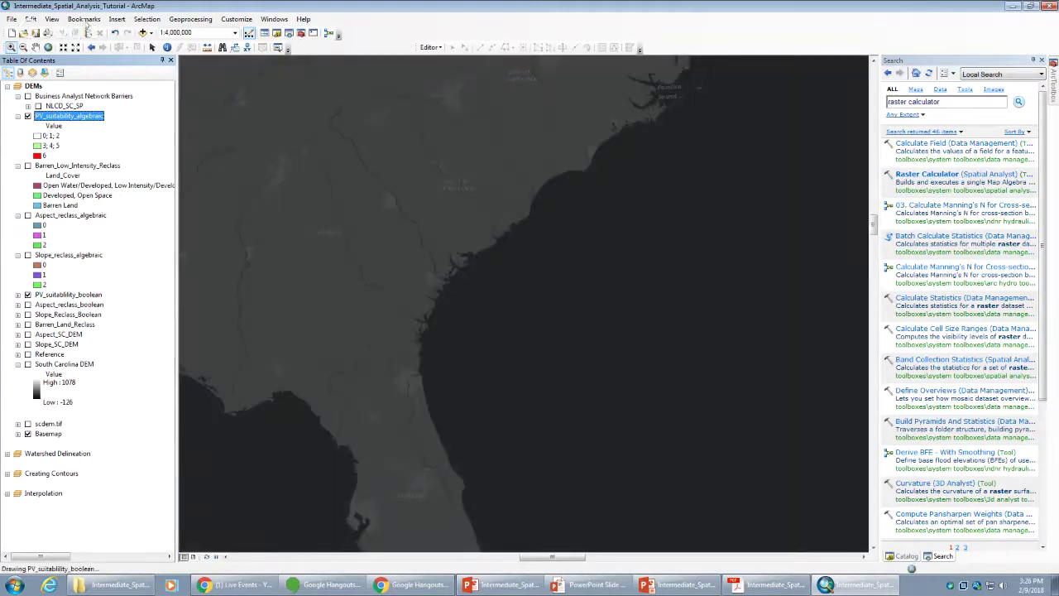
{"action": "left_click", "coordinate": [84, 19]}
{"action": "left_click", "coordinate": [90, 57]}
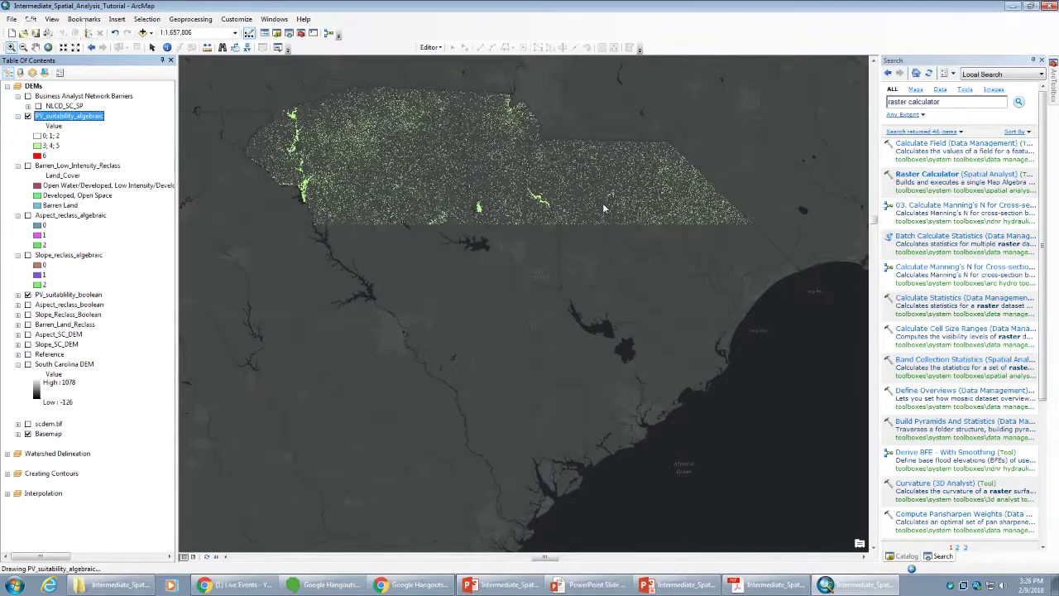
- Review the PV_suitability_algebraic symbology classes and examine the layer down to individual cells, looking for the highest-scoring areas
{"action": "double_click", "coordinate": [69, 116]}
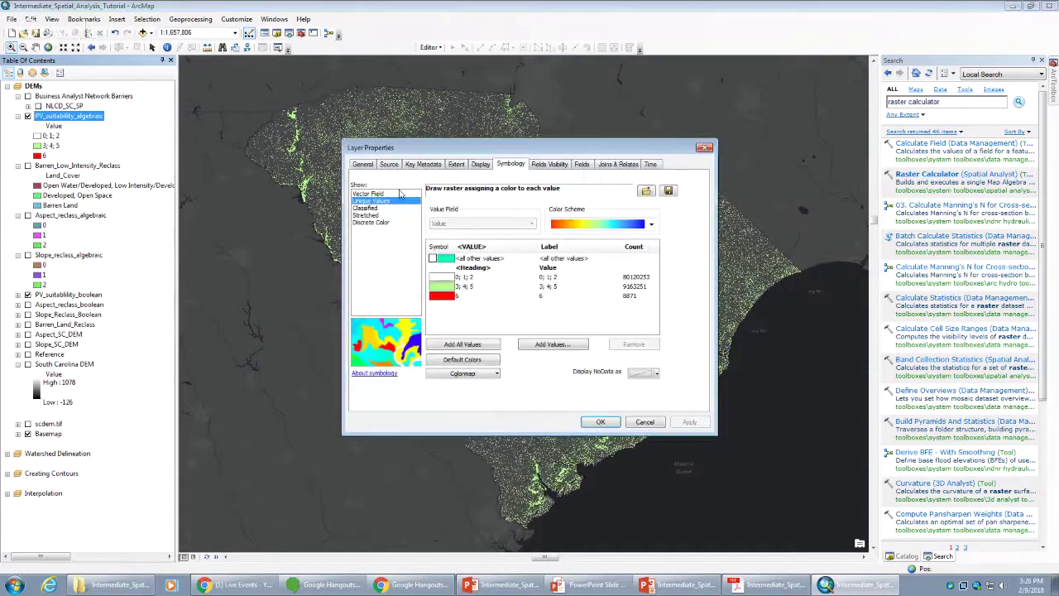
{"action": "left_click", "coordinate": [704, 150]}
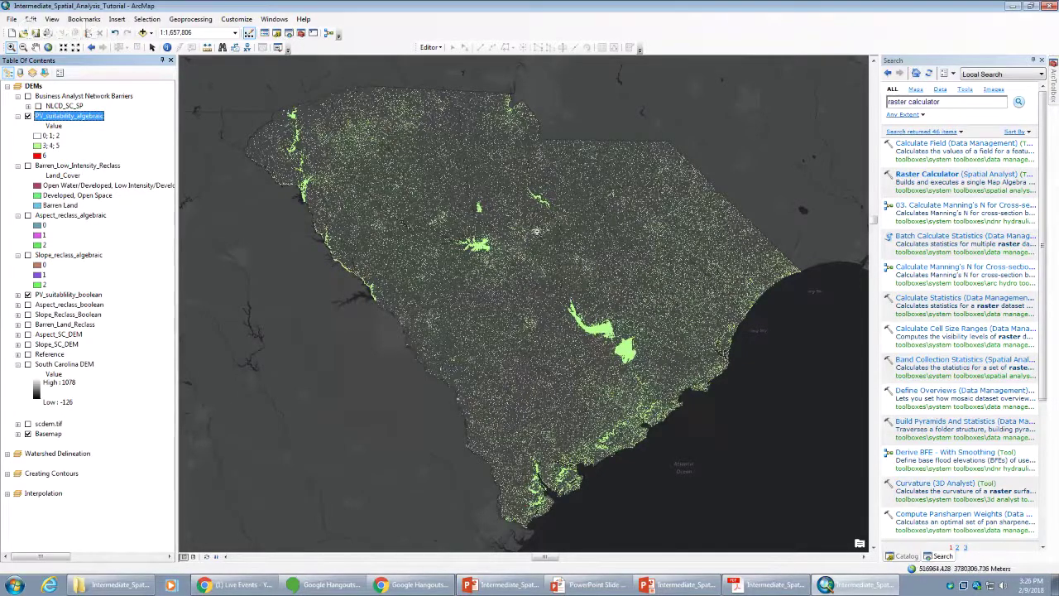
{"action": "left_click_drag", "start_coordinate": [483, 192], "coordinate": [763, 400]}
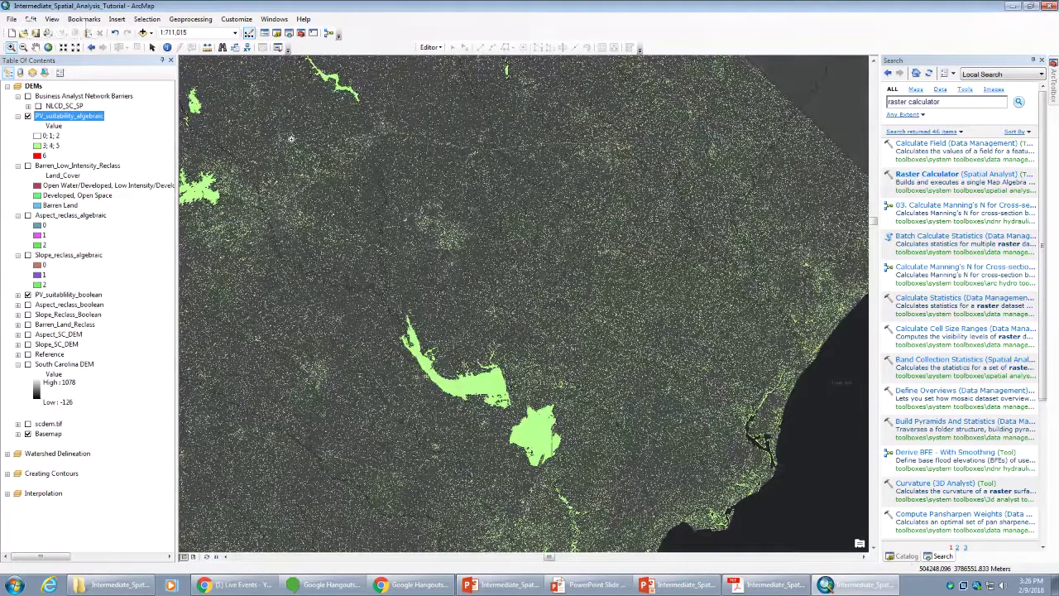
{"action": "left_click", "coordinate": [492, 253]}
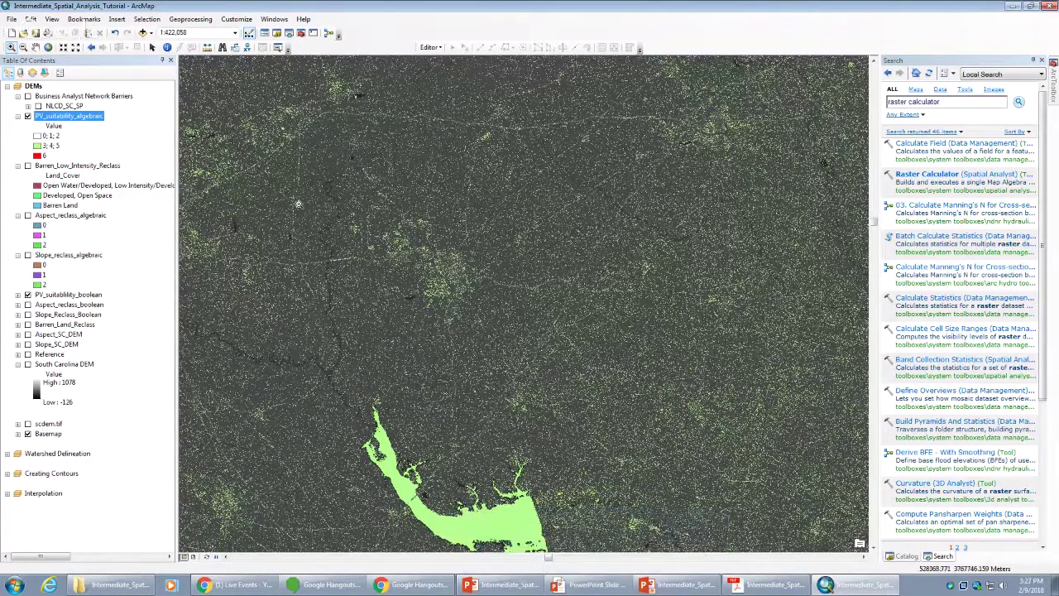
{"action": "left_click_drag", "start_coordinate": [298, 204], "coordinate": [599, 390]}
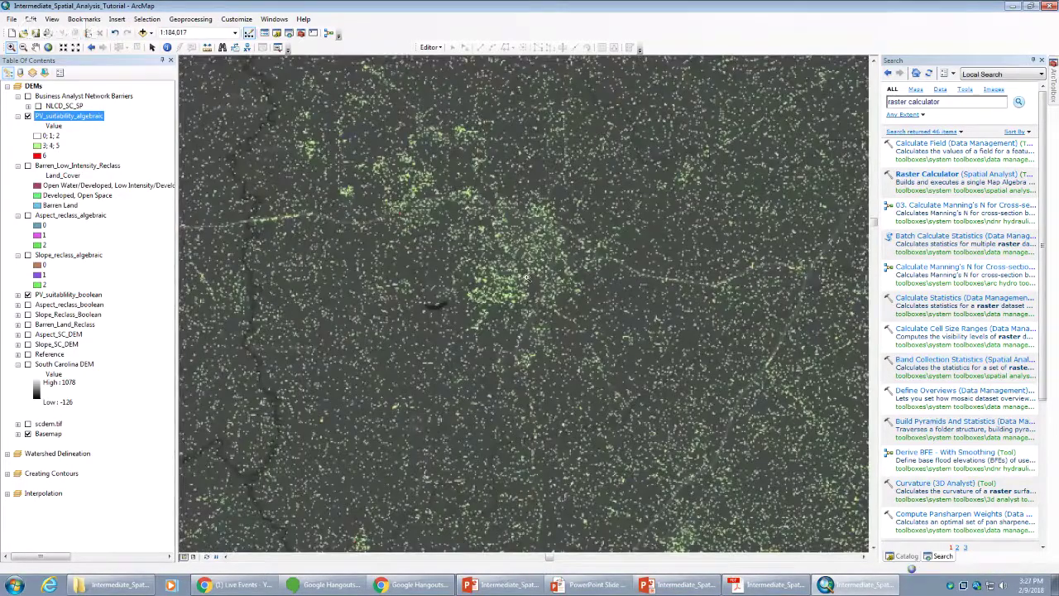
{"action": "left_click_drag", "start_coordinate": [524, 277], "coordinate": [601, 360]}
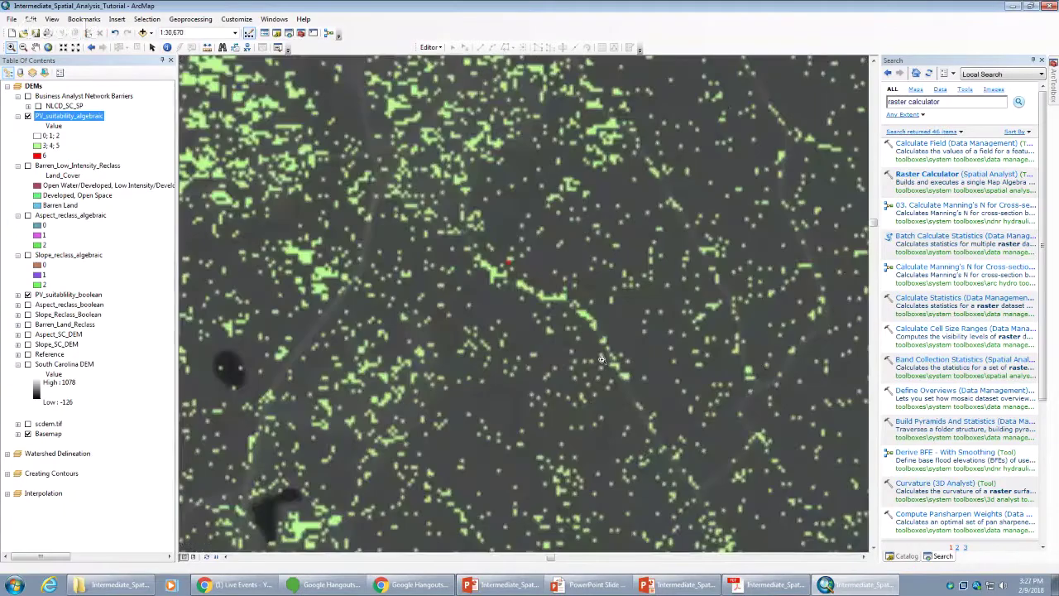
{"action": "left_click_drag", "start_coordinate": [478, 212], "coordinate": [574, 346]}
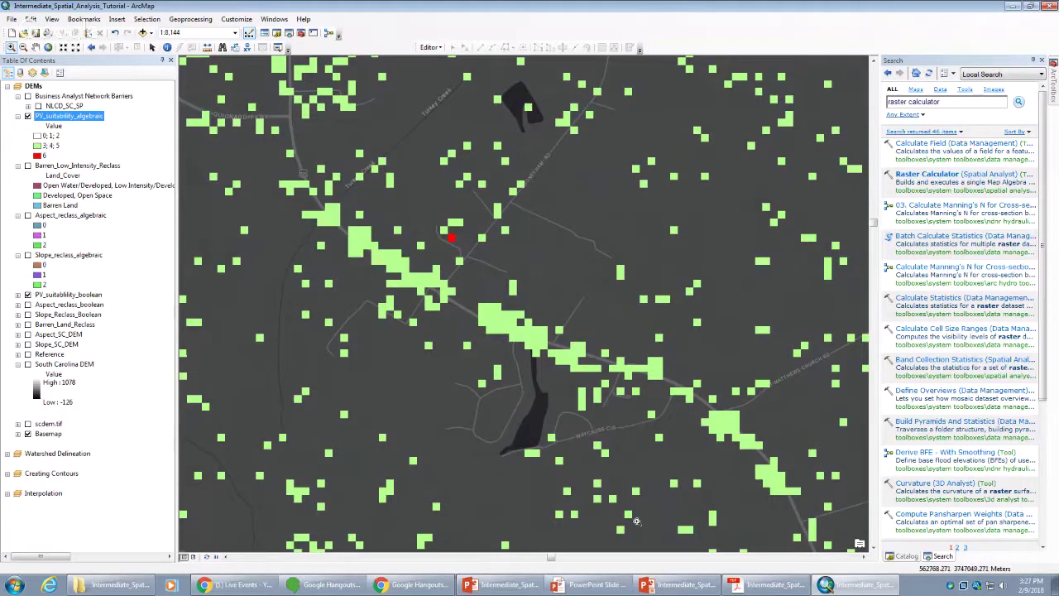
- Switch to the PowerPoint Presenter View of Intermediate_Spatial_Analysis_Presentation_Feb2018
{"action": "mouse_move", "coordinate": [670, 579]}
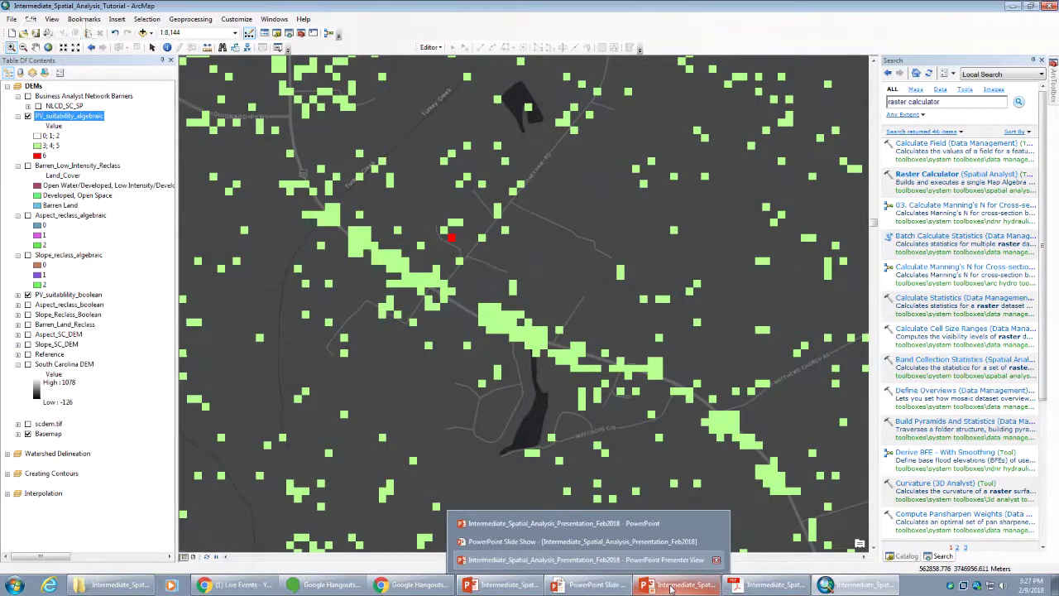
{"action": "left_click", "coordinate": [670, 559]}
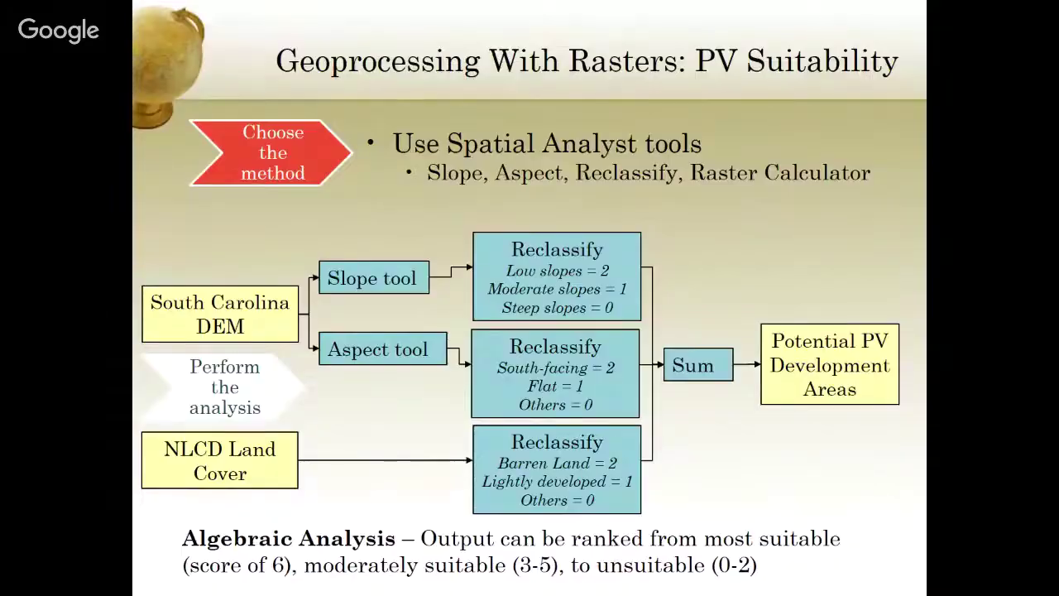
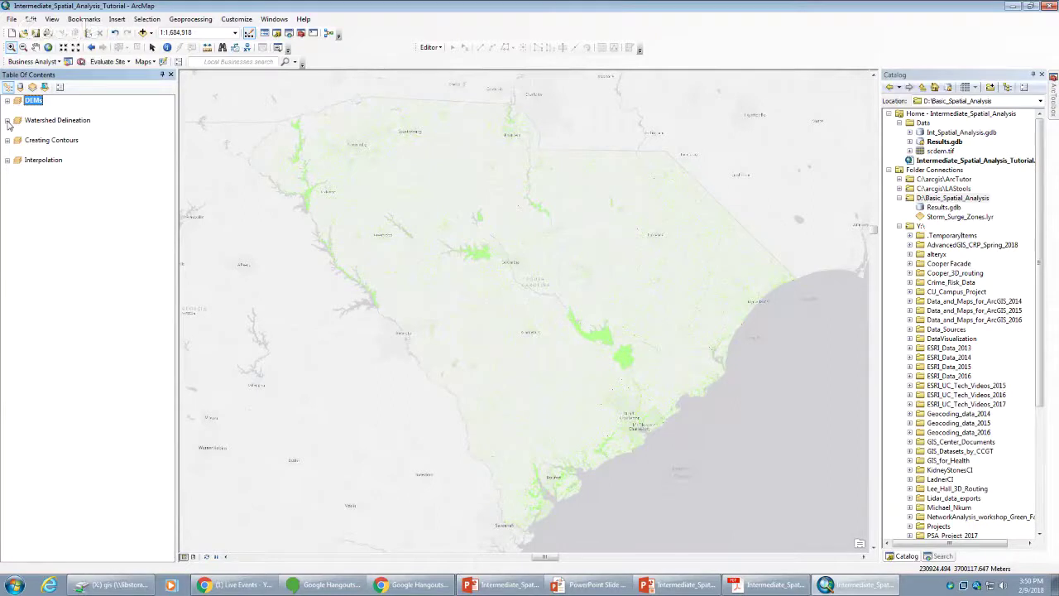
- Expand the Watershed Delineation data frame and make it the active one
{"action": "left_click", "coordinate": [7, 121]}
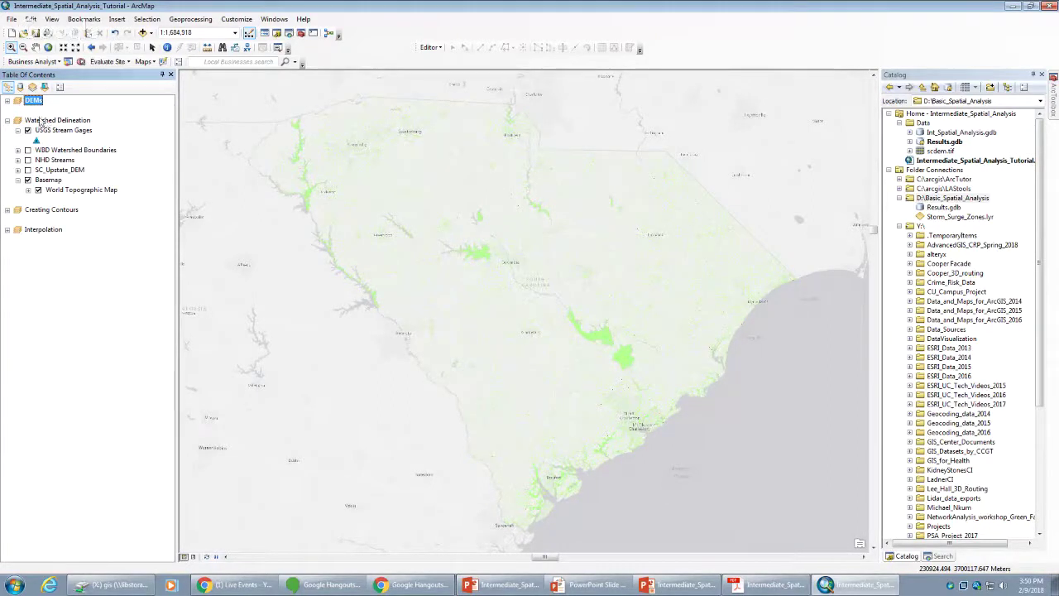
{"action": "right_click", "coordinate": [38, 120]}
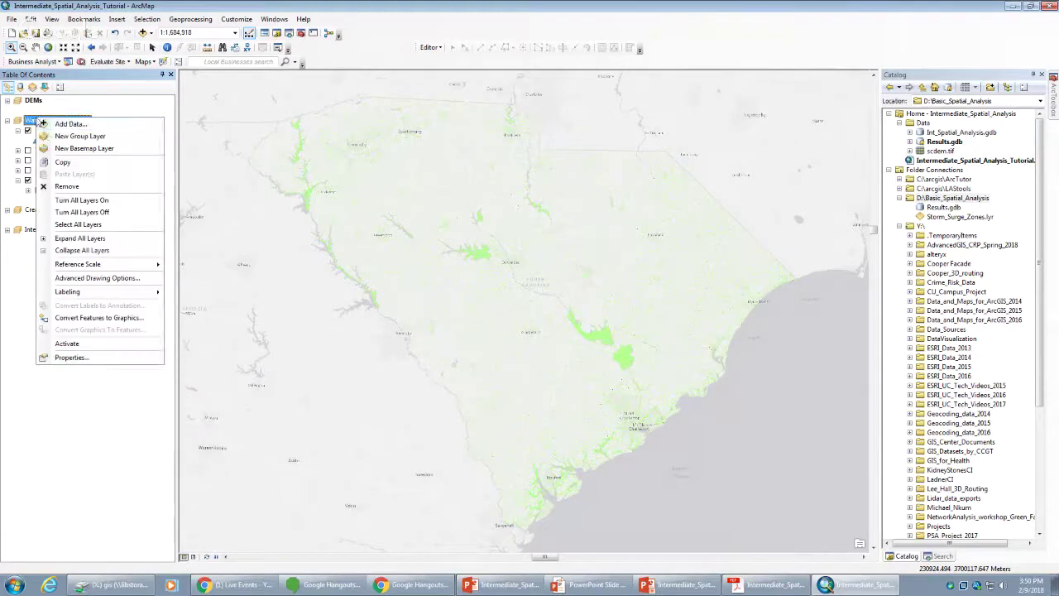
{"action": "left_click", "coordinate": [74, 344]}
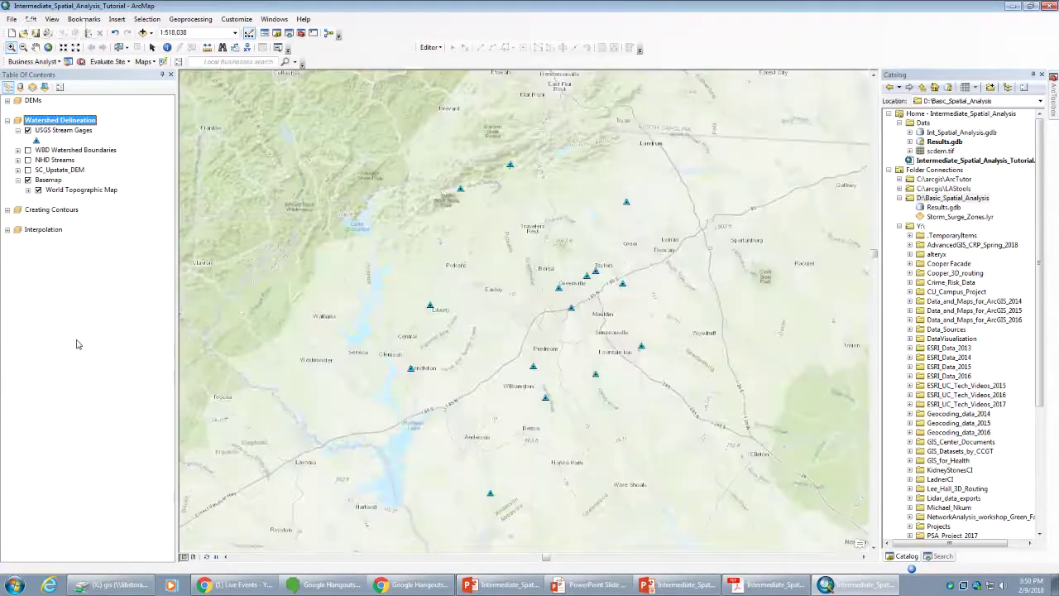
- Identify a USGS stream gage in the mountains northwest of Travelers Rest and review its attributes
{"action": "left_click", "coordinate": [35, 46]}
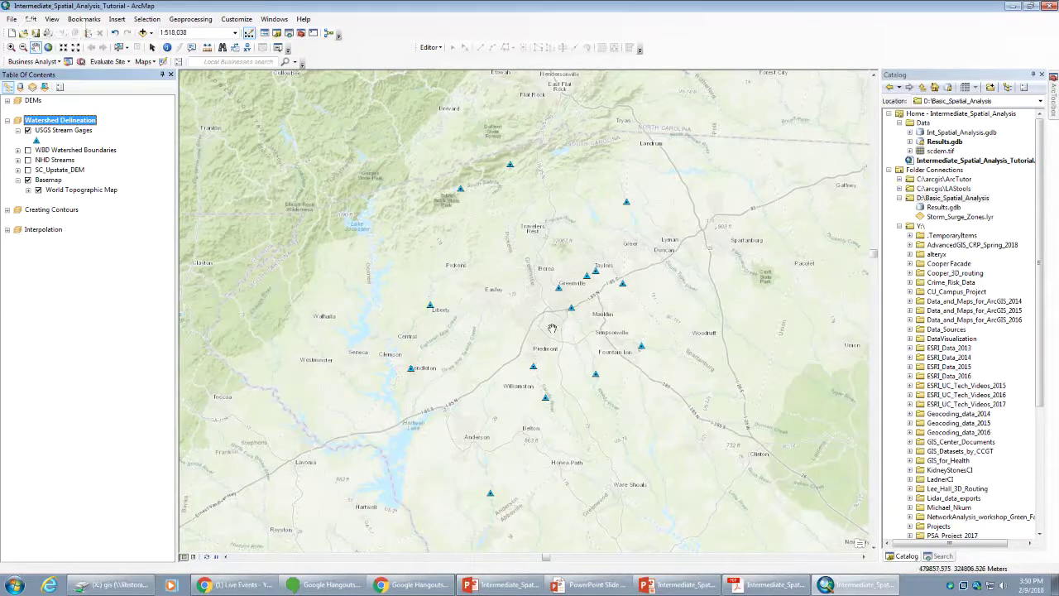
{"action": "left_click", "coordinate": [165, 48]}
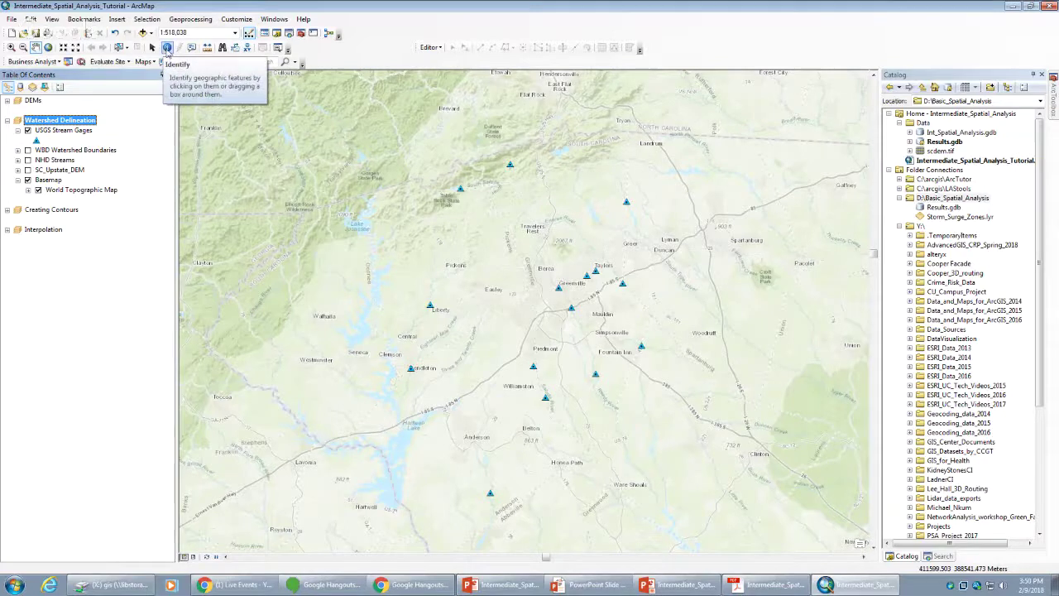
{"action": "left_click", "coordinate": [461, 196]}
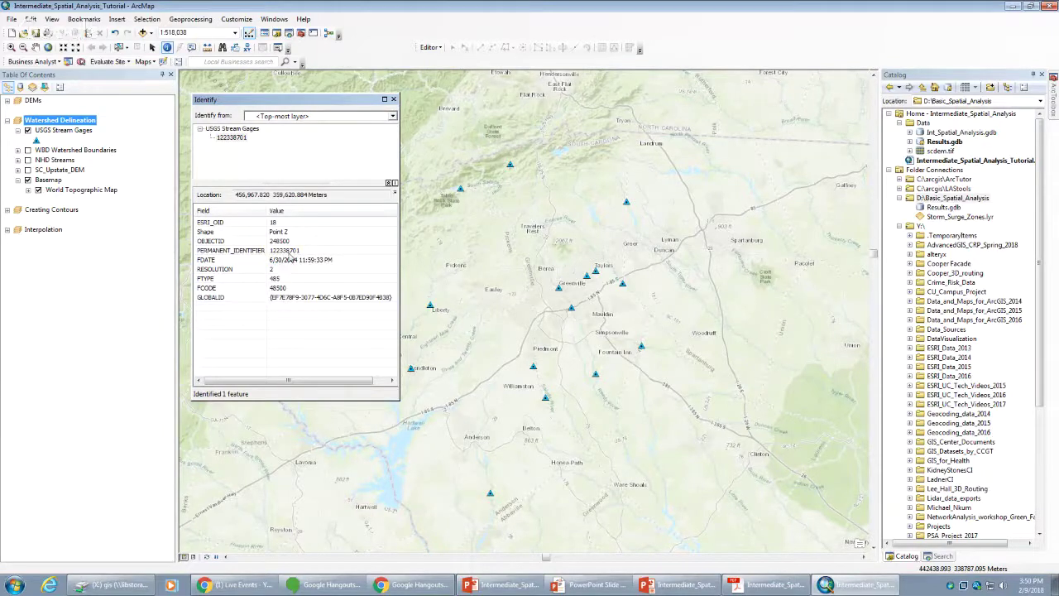
{"action": "left_click", "coordinate": [295, 260]}
{"action": "left_click", "coordinate": [312, 271]}
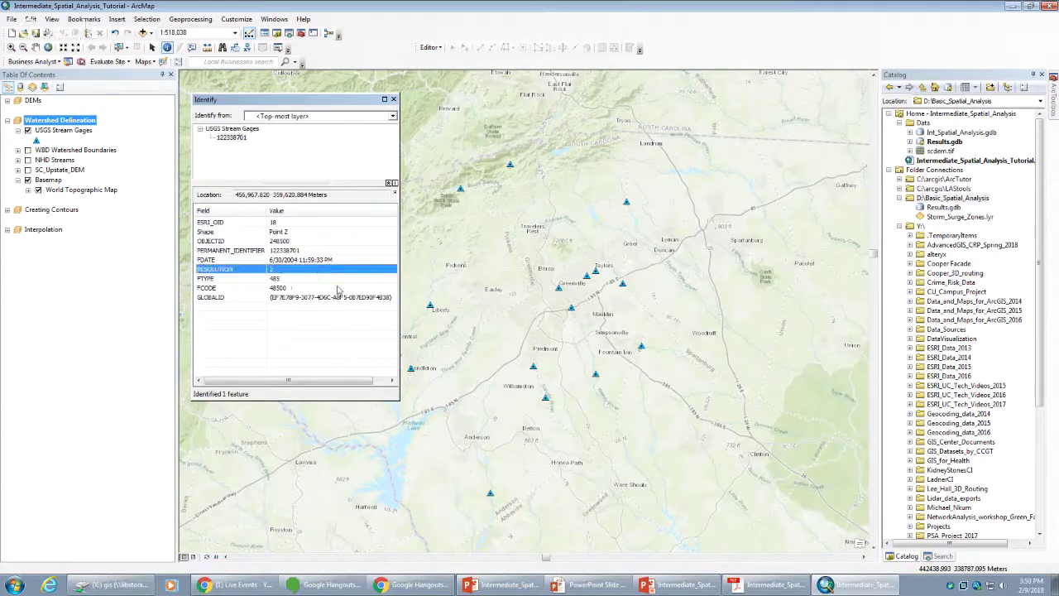
{"action": "left_click", "coordinate": [304, 242]}
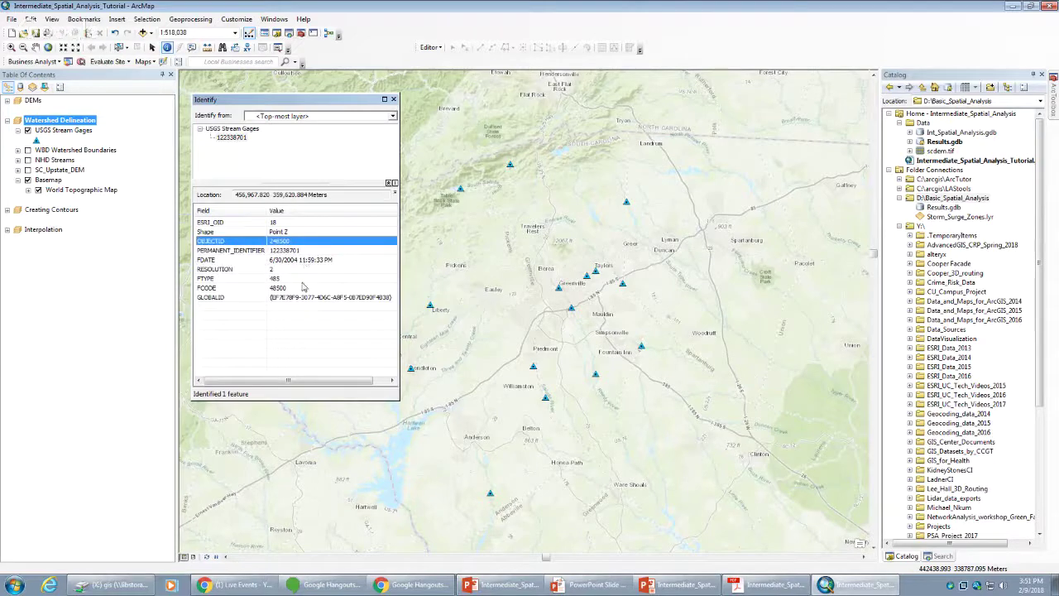
{"action": "left_click", "coordinate": [303, 285]}
{"action": "left_click", "coordinate": [393, 100]}
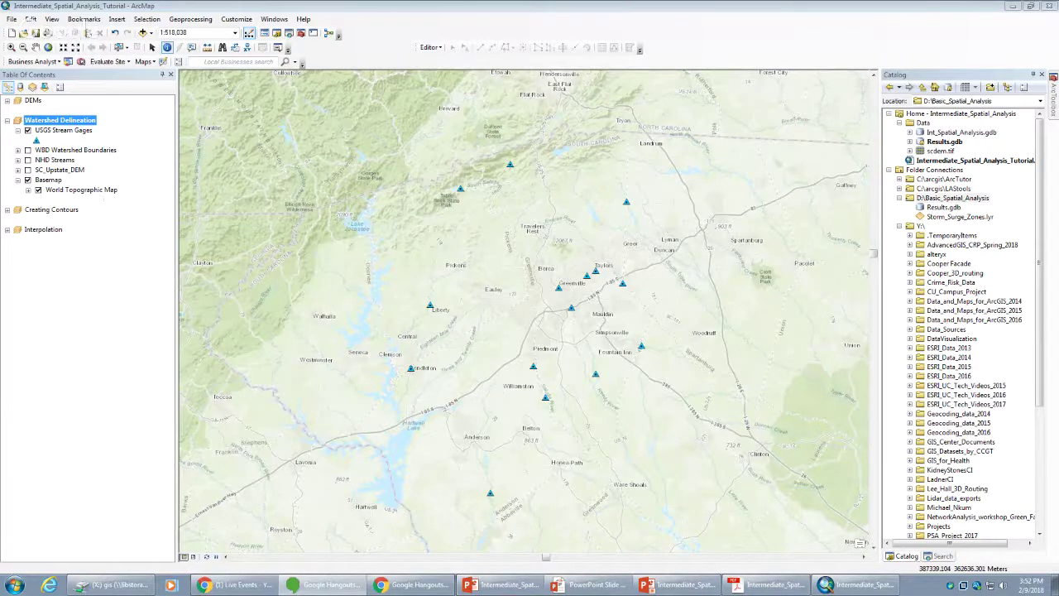
- Display the SC_Upstate_DEM layer, search the tools for "fill", and open the Fill (Spatial Analyst) tool
{"action": "left_click", "coordinate": [27, 169]}
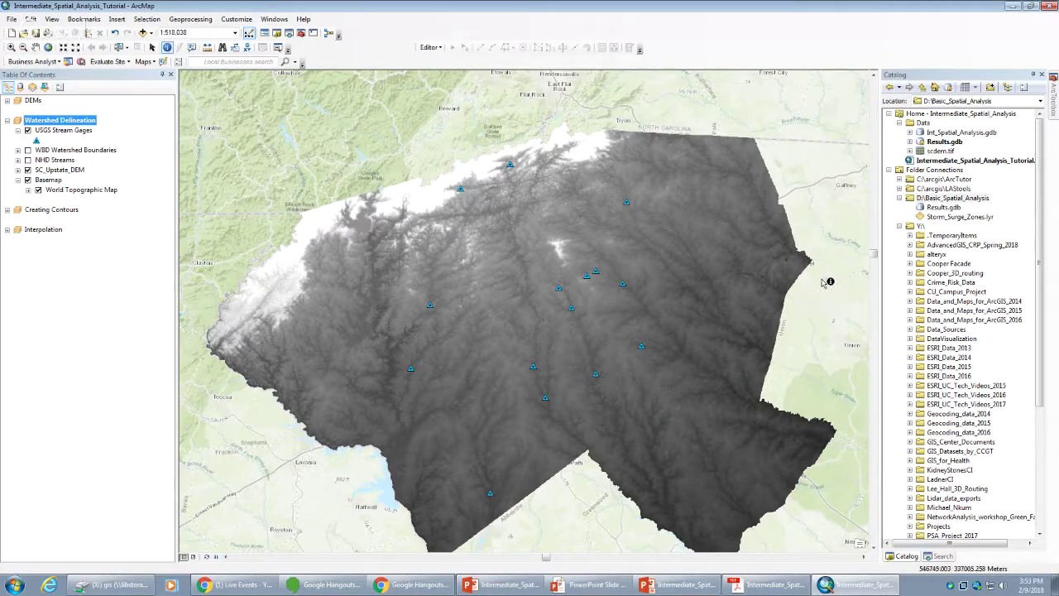
{"action": "key", "text": "ctrl+f"}
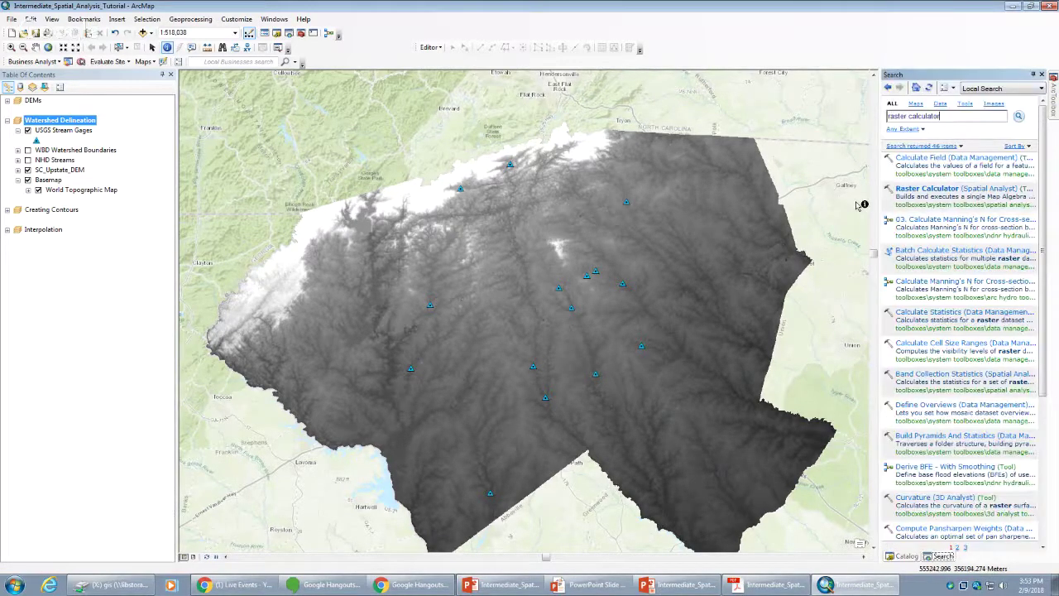
{"action": "left_click_drag", "start_coordinate": [940, 116], "coordinate": [883, 115]}
{"action": "key", "text": "BackSpace"}
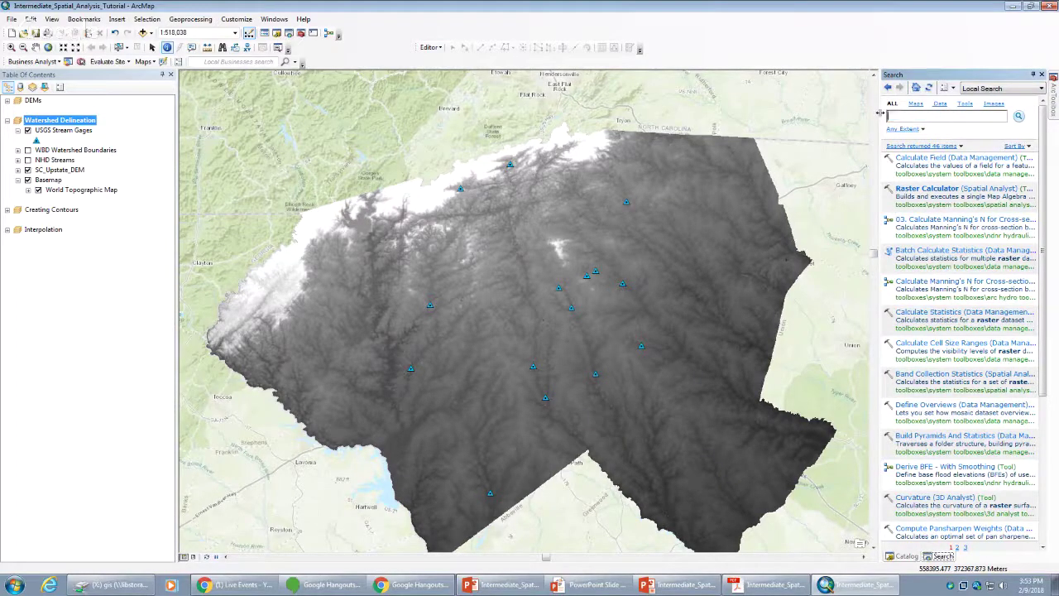
{"action": "type", "text": "fi"}
{"action": "key", "text": "Return"}
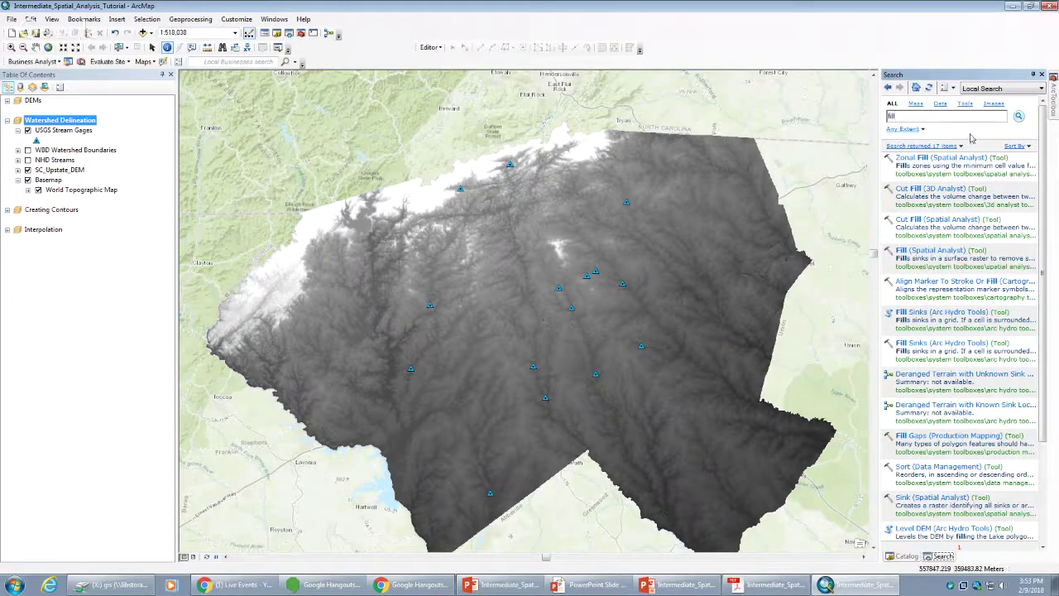
{"action": "left_click", "coordinate": [924, 252]}
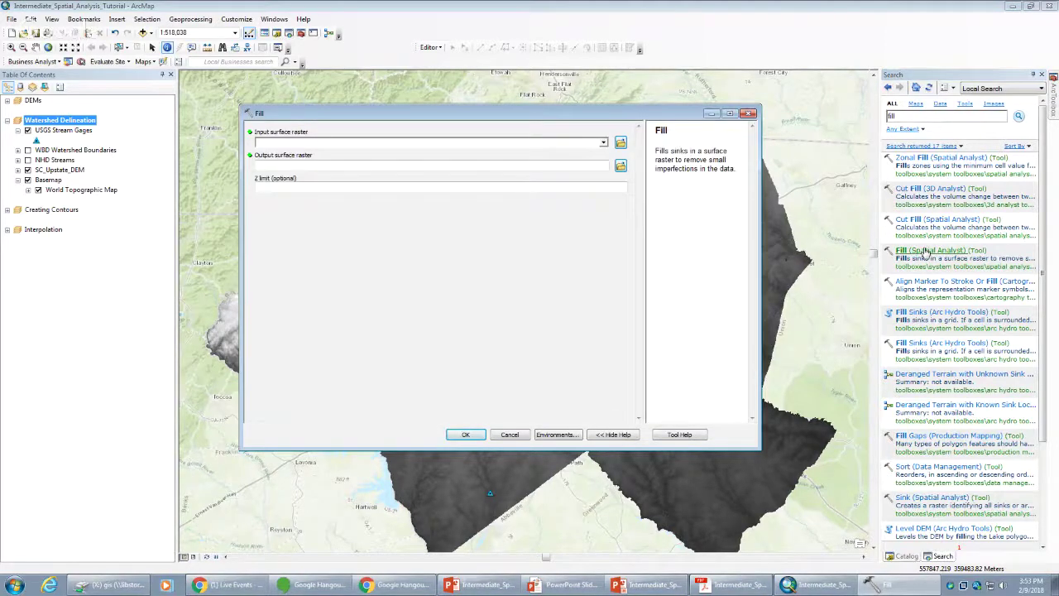
- Run Fill on SC_Upstate_DEM and save the output surface raster as Fill_DEM in Results.gdb
{"action": "left_click", "coordinate": [603, 143]}
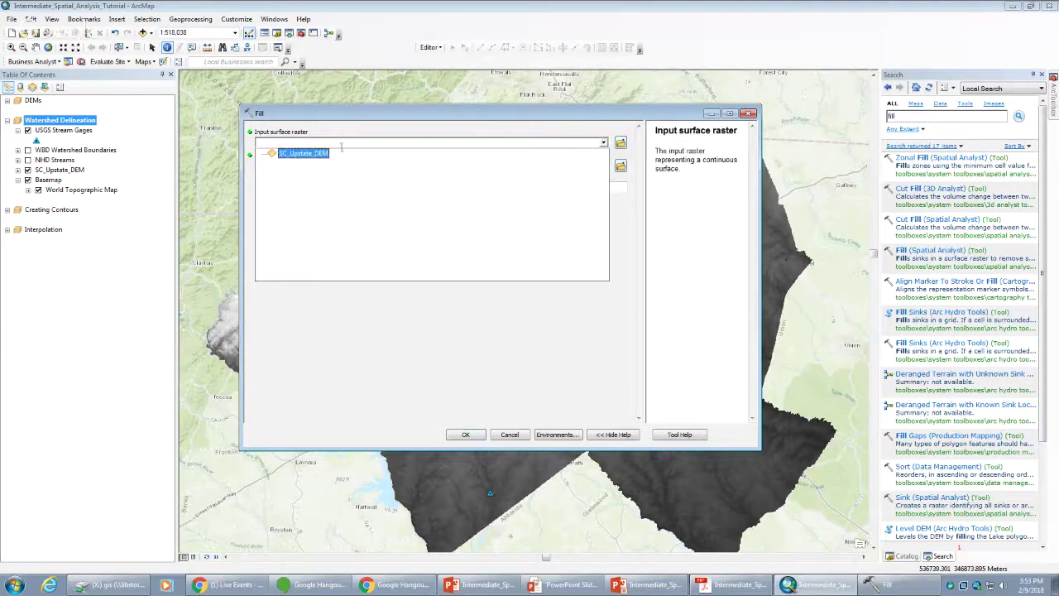
{"action": "left_click", "coordinate": [319, 155]}
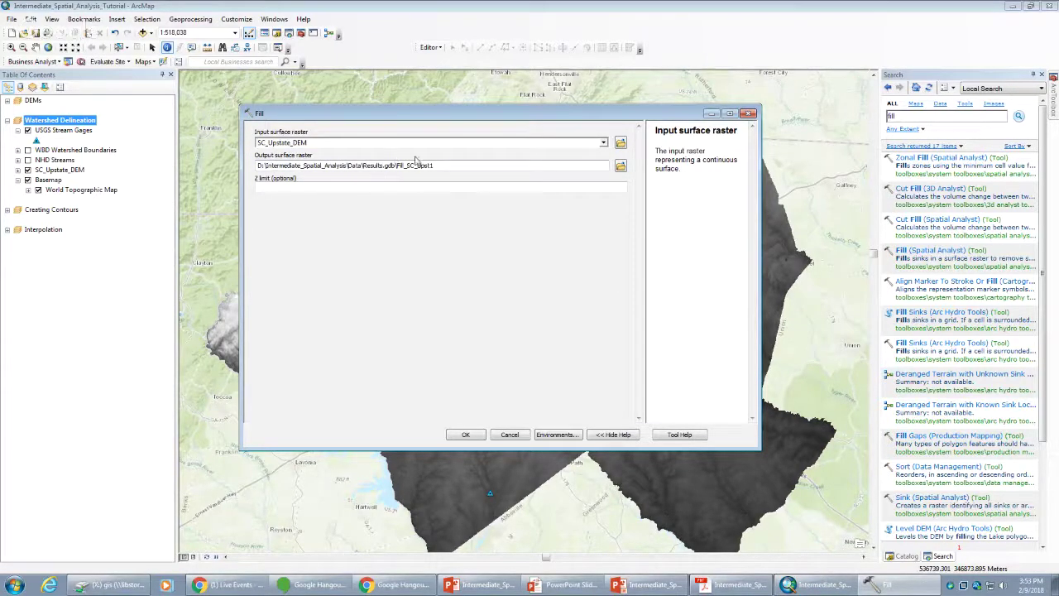
{"action": "left_click_drag", "start_coordinate": [433, 166], "coordinate": [394, 166]}
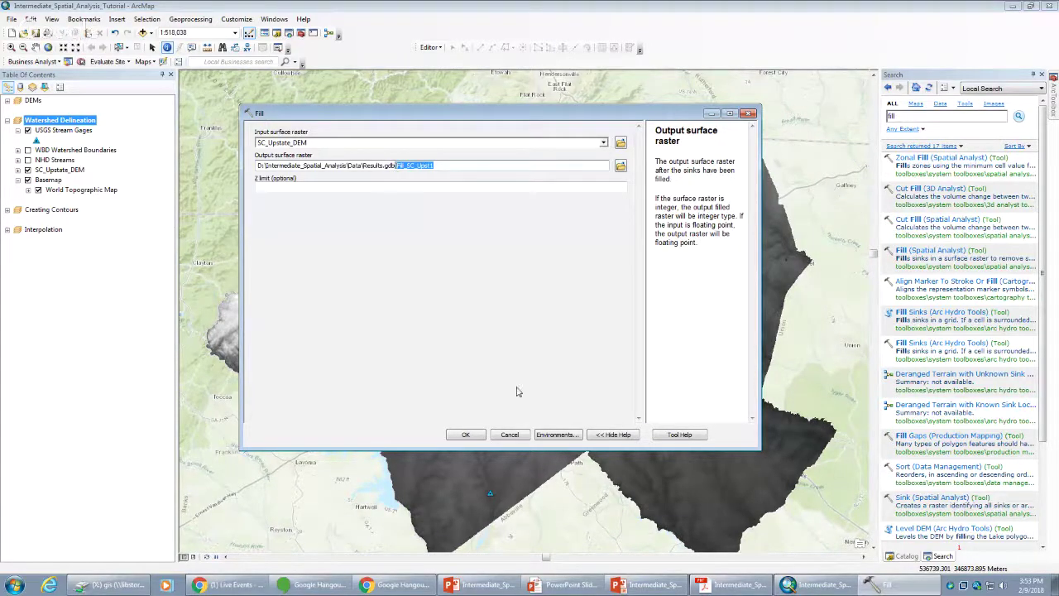
{"action": "type", "text": "F"}
{"action": "key", "text": "BackSpace"}
{"action": "left_click", "coordinate": [466, 436]}
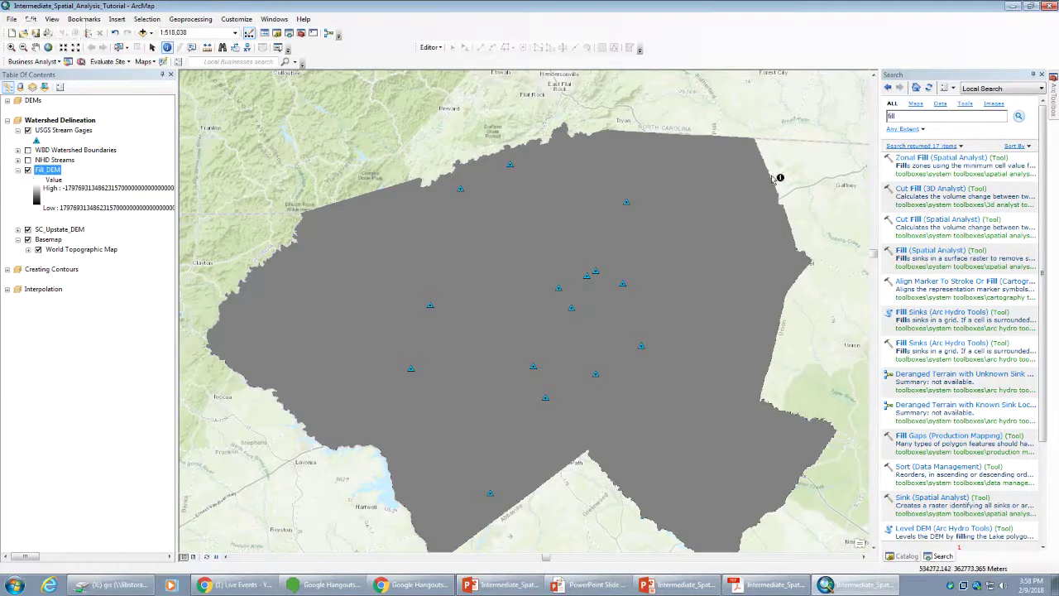
- Search the tools for "flow accumulation" and open the Flow Accumulation (Spatial Analyst) tool
{"action": "double_click", "coordinate": [891, 116]}
{"action": "type", "text": "flow a"}
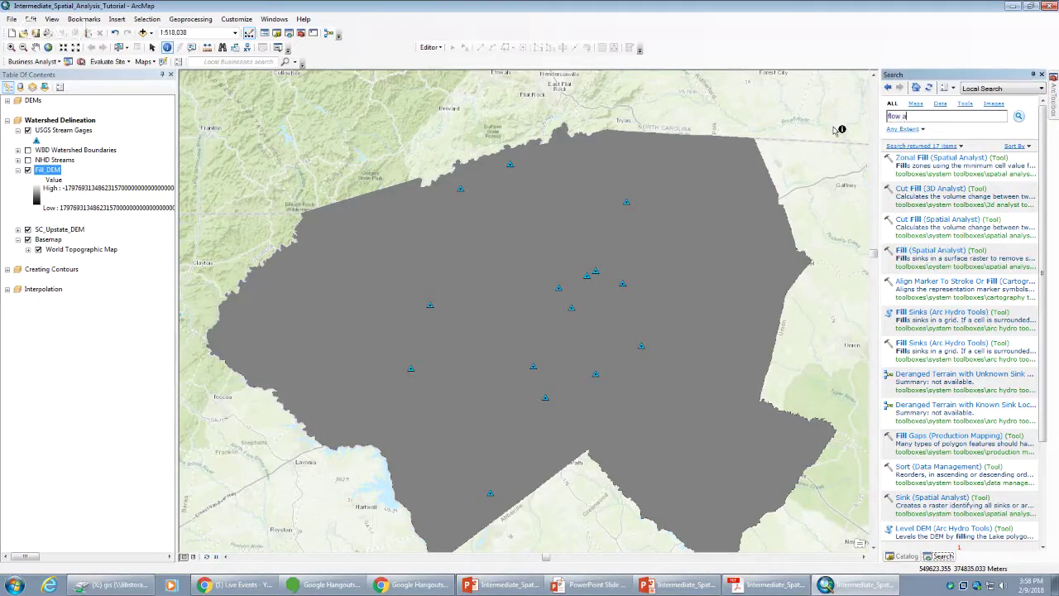
{"action": "type", "text": "ccumulation"}
{"action": "key", "text": "Return"}
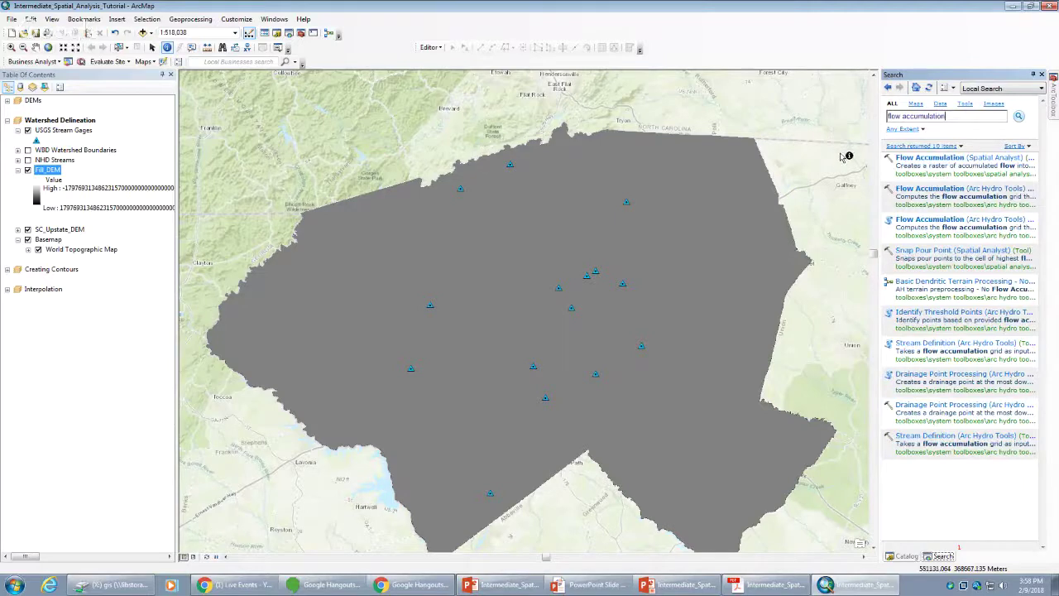
{"action": "left_click", "coordinate": [969, 163]}
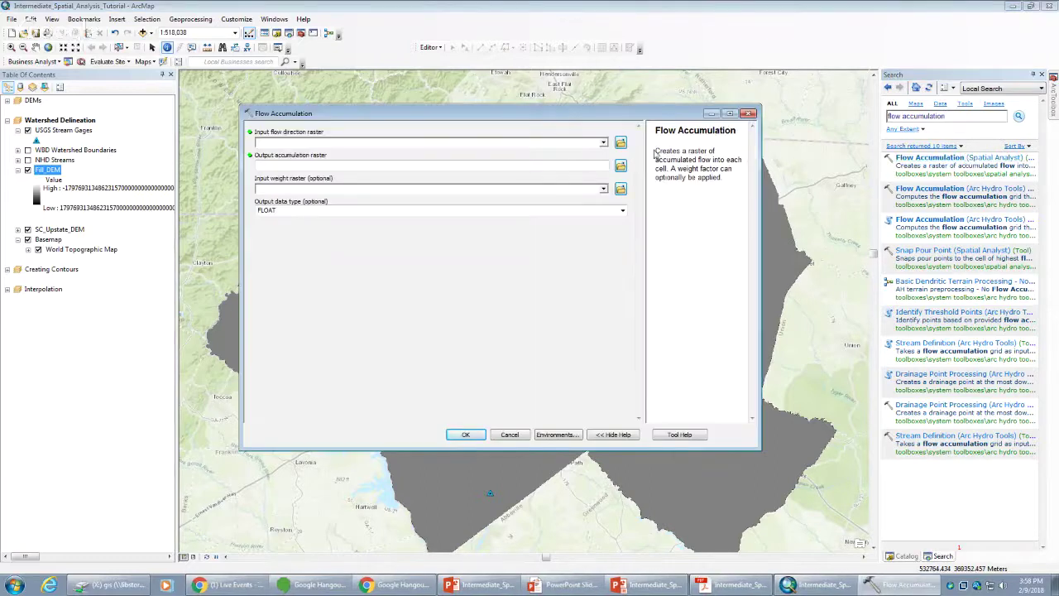
- Run Flow Accumulation on SC_Upstate_DEM with the INTEGER output data type, saving the output as Flow_Accumulation in Results.gdb
{"action": "left_click", "coordinate": [604, 143]}
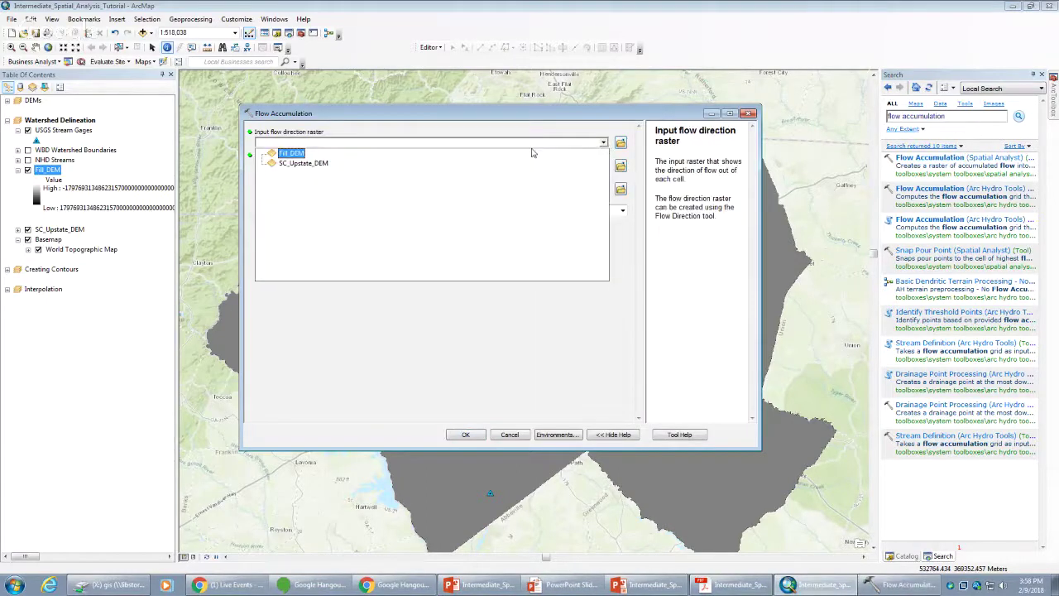
{"action": "left_click", "coordinate": [285, 154]}
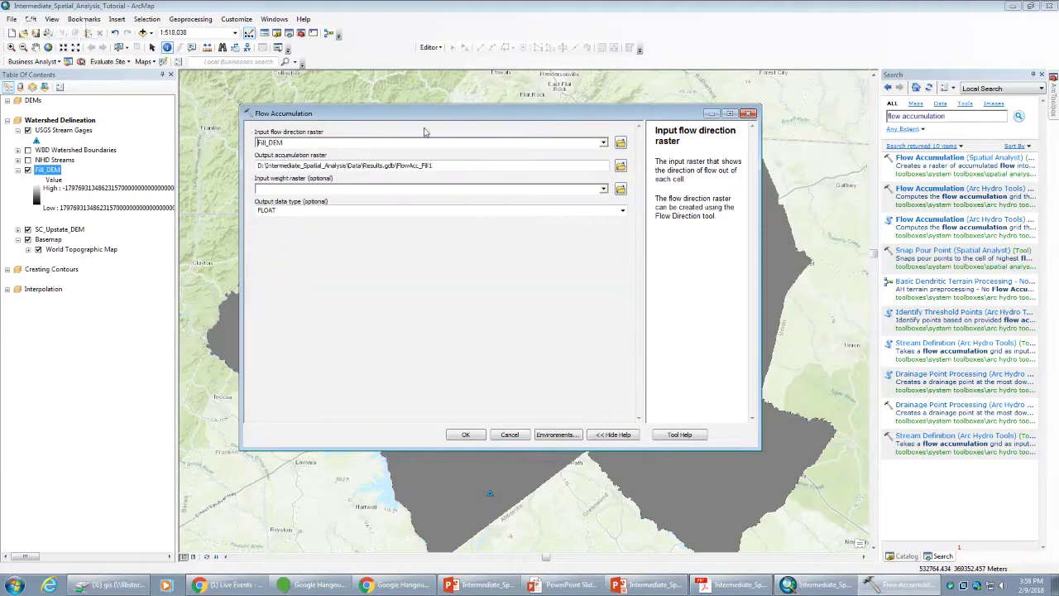
{"action": "left_click", "coordinate": [604, 143]}
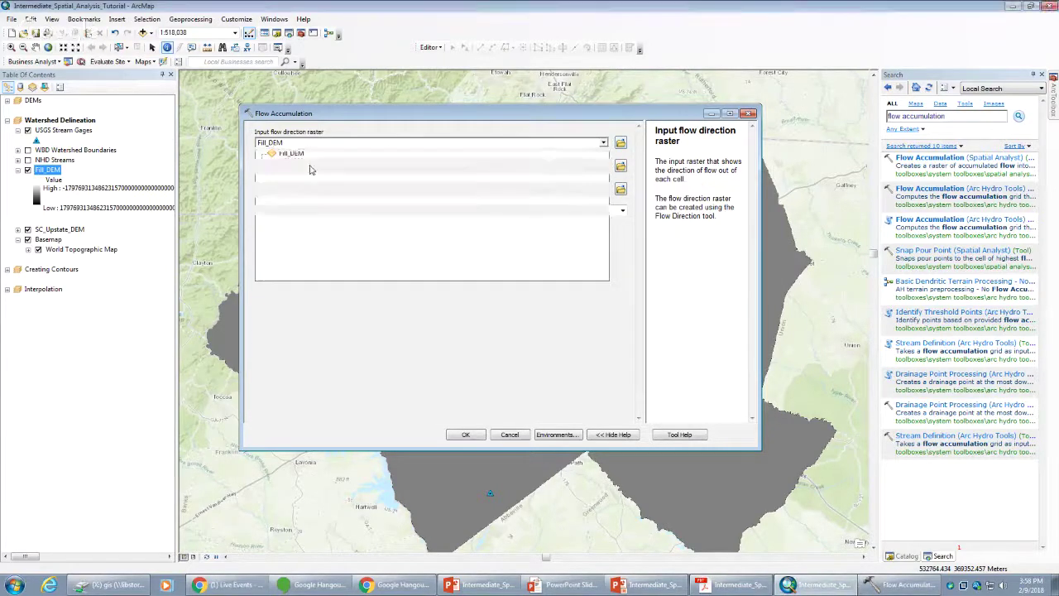
{"action": "left_click", "coordinate": [364, 163]}
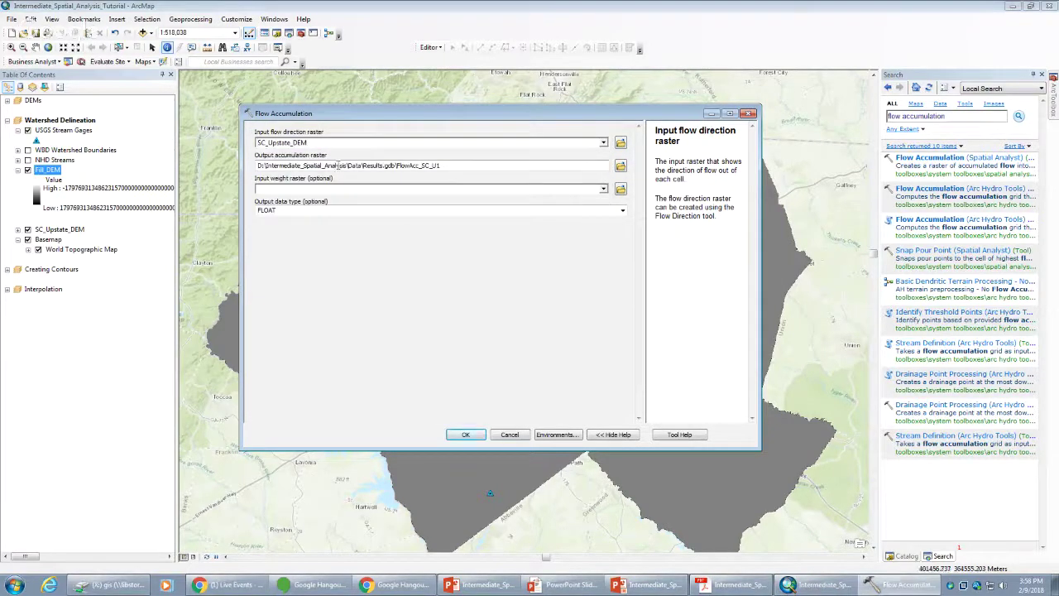
{"action": "left_click", "coordinate": [463, 166]}
{"action": "left_click_drag", "start_coordinate": [463, 166], "coordinate": [408, 166]}
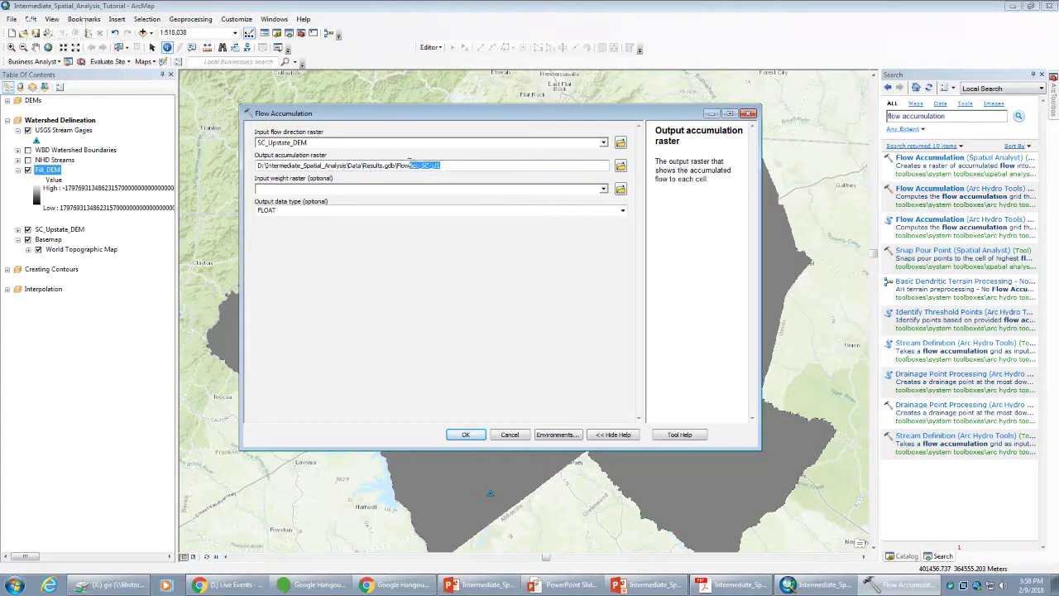
{"action": "type", "text": "_Accumulation"}
{"action": "left_click", "coordinate": [623, 212]}
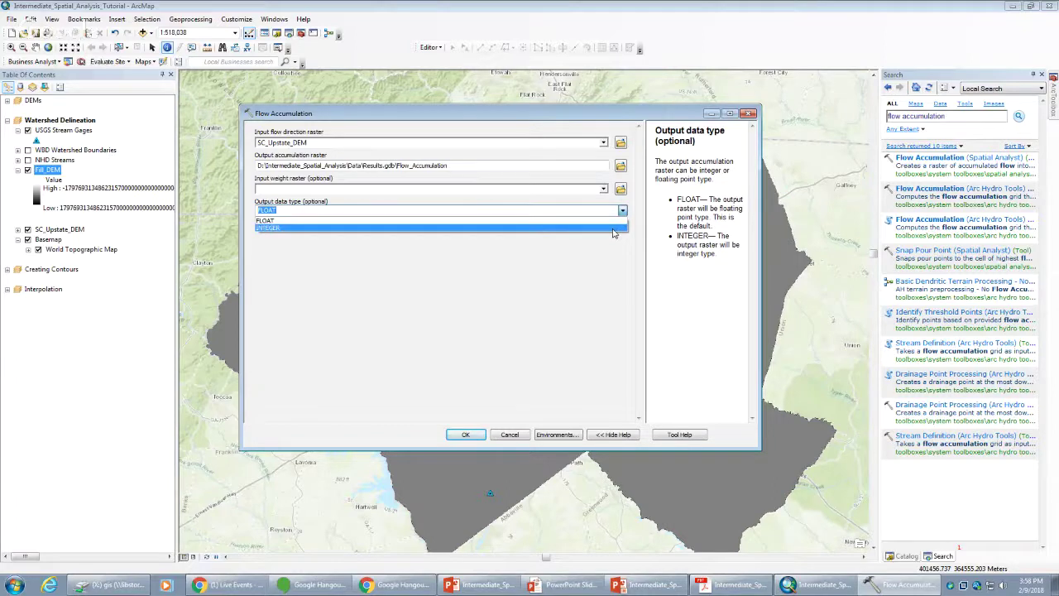
{"action": "left_click", "coordinate": [614, 228]}
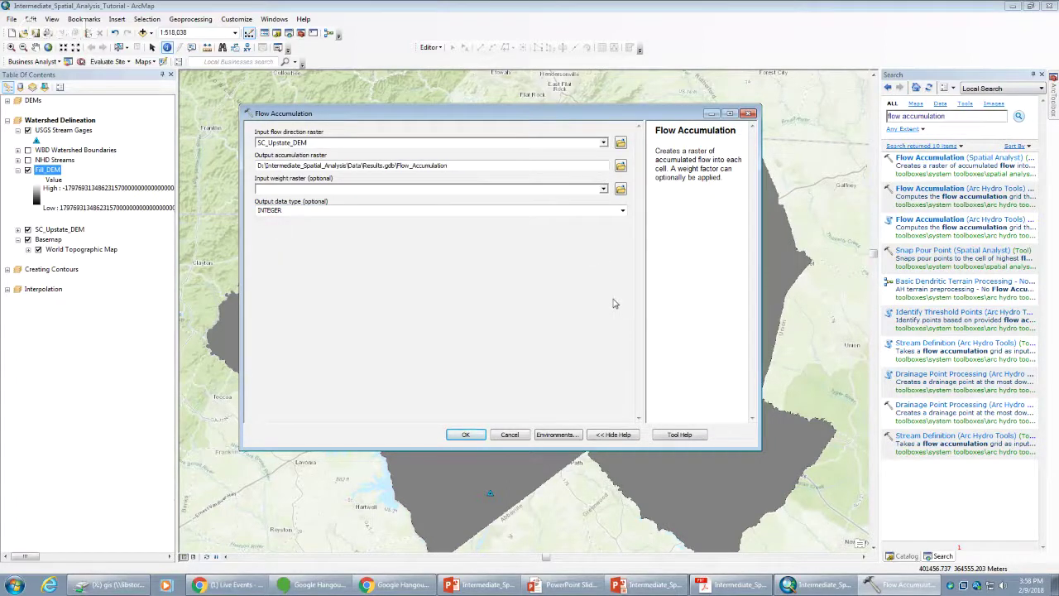
{"action": "left_click", "coordinate": [465, 435]}
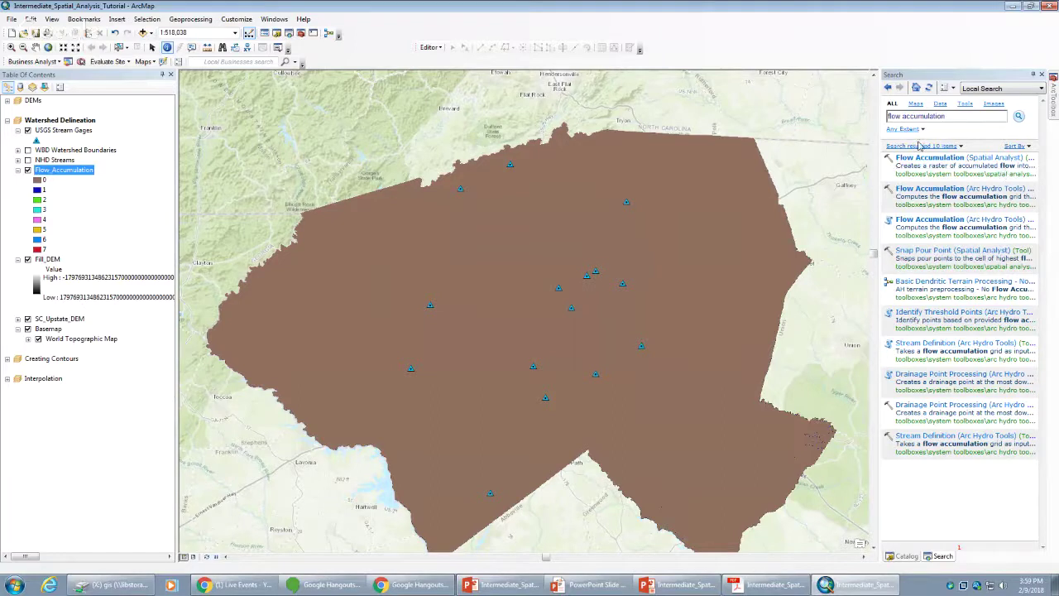
- Hide the Fill_DEM layer and symbolize the Flow_Accumulation layer as Classified with 2 classes
{"action": "left_click", "coordinate": [28, 260]}
{"action": "right_click", "coordinate": [72, 171]}
{"action": "left_click", "coordinate": [122, 333]}
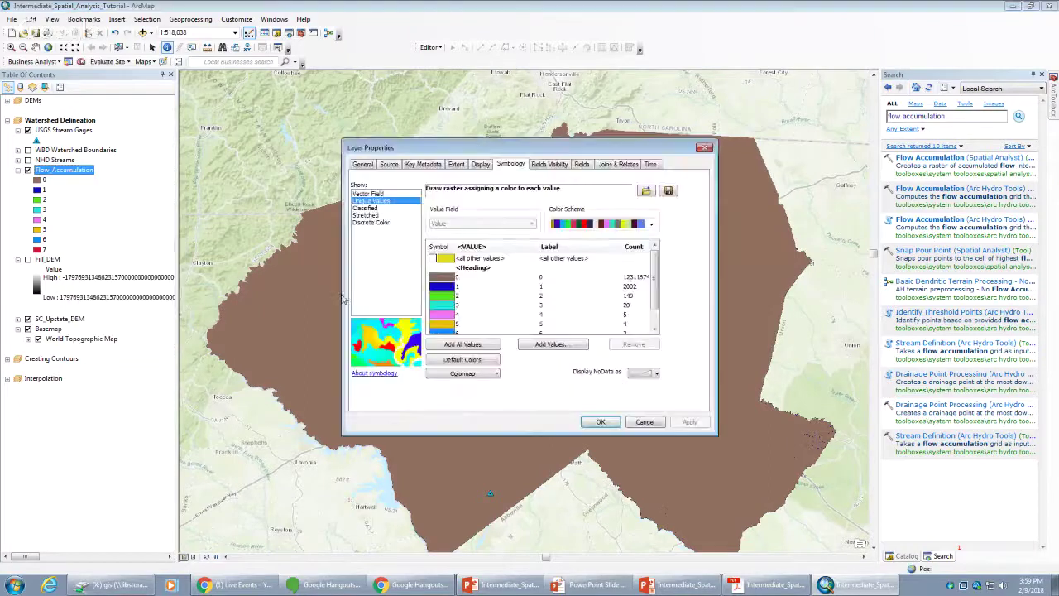
{"action": "left_click", "coordinate": [409, 208]}
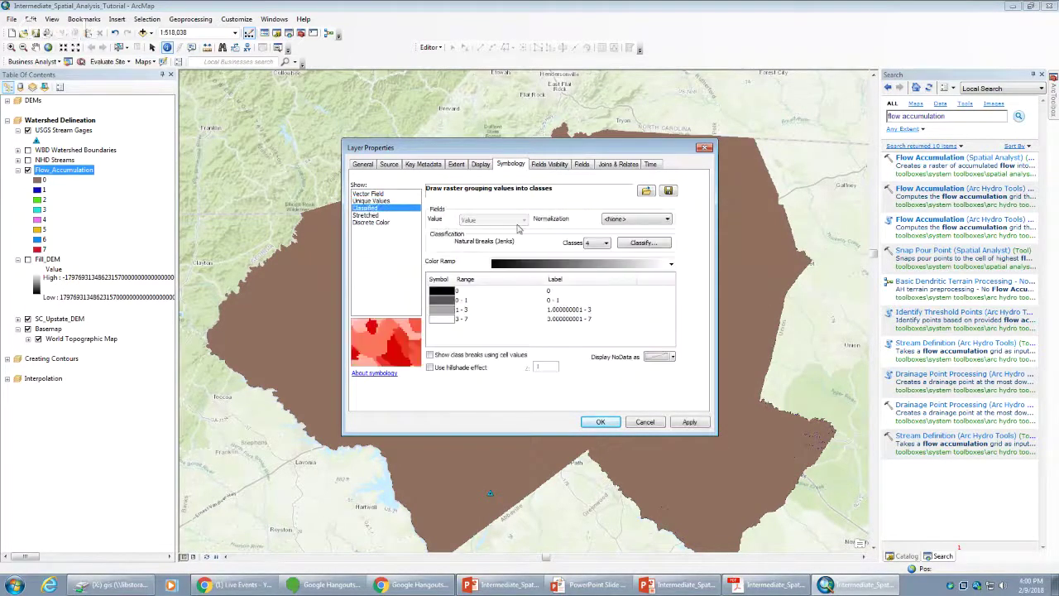
{"action": "left_click", "coordinate": [604, 242]}
{"action": "left_click_drag", "start_coordinate": [609, 290], "coordinate": [606, 255]}
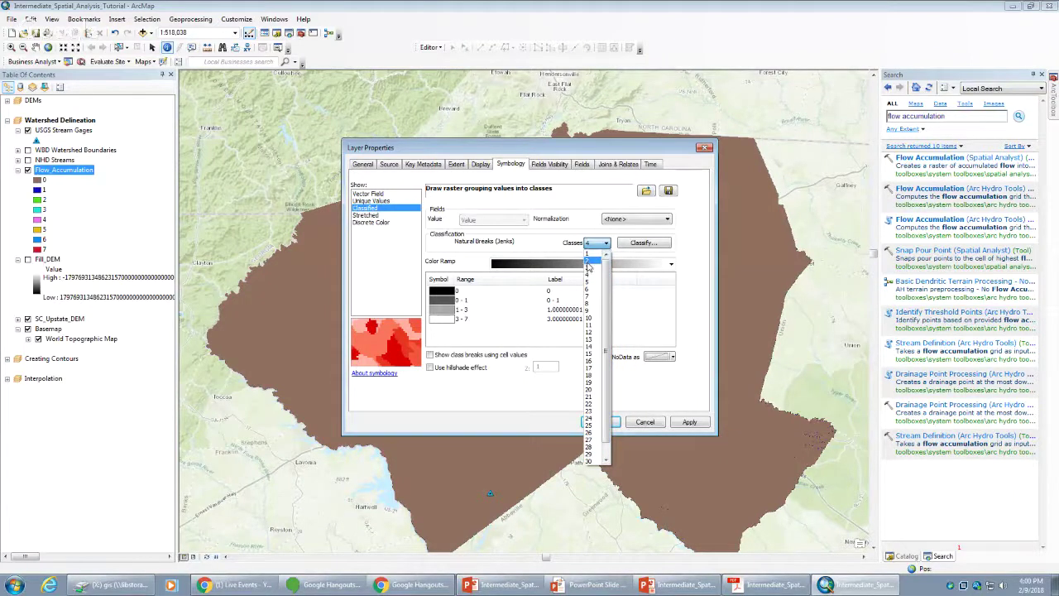
{"action": "left_click", "coordinate": [588, 261]}
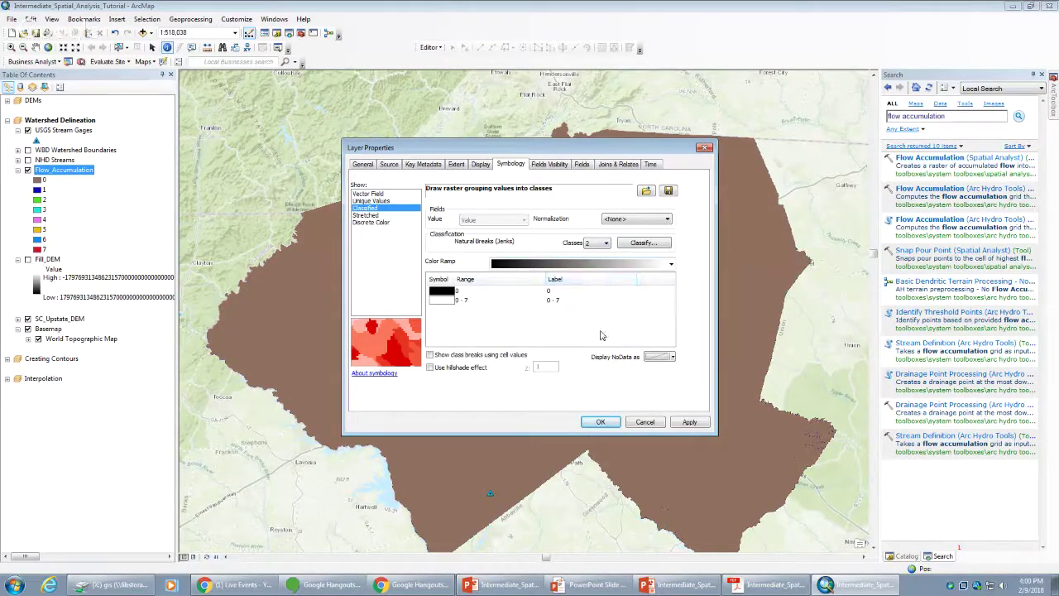
{"action": "left_click", "coordinate": [688, 422]}
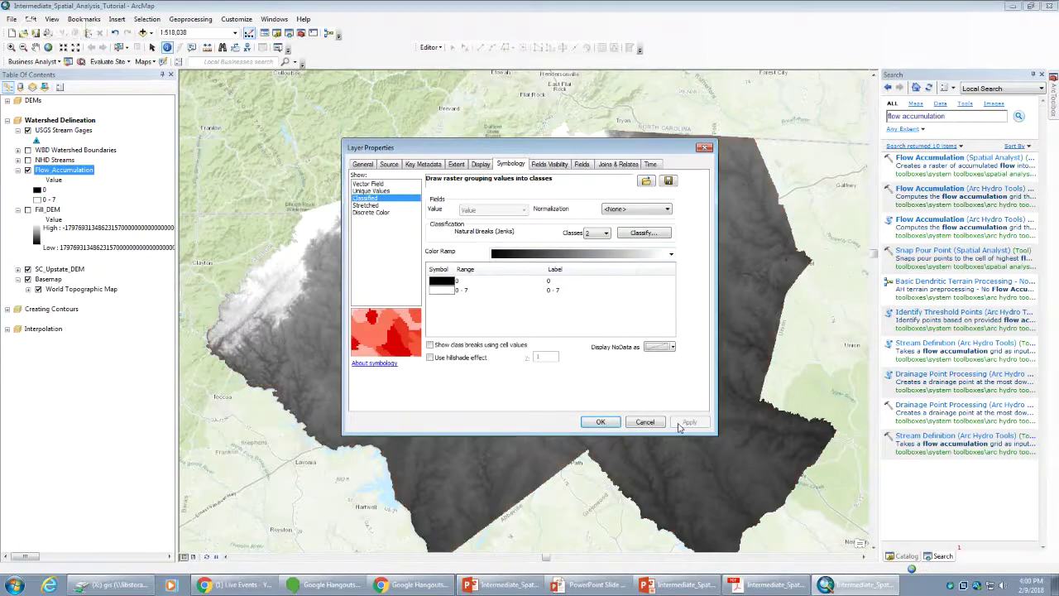
{"action": "left_click", "coordinate": [606, 423]}
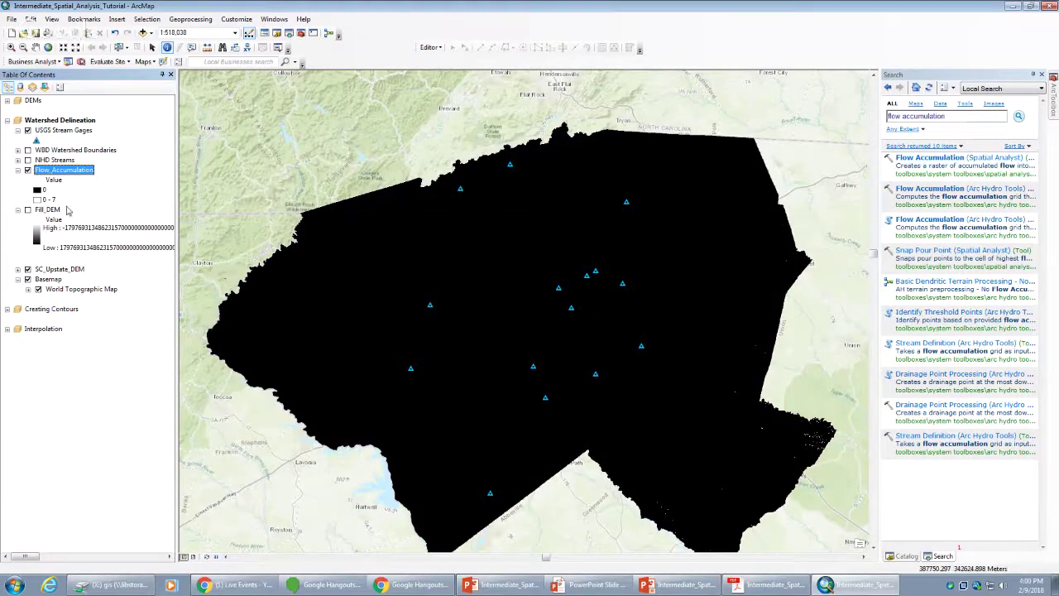
- Expand the SC_Upstate_DEM legend, search the tools for "flow direction", and open the Flow Direction (Spatial Analyst) tool
{"action": "left_click", "coordinate": [14, 274]}
{"action": "left_click", "coordinate": [17, 270]}
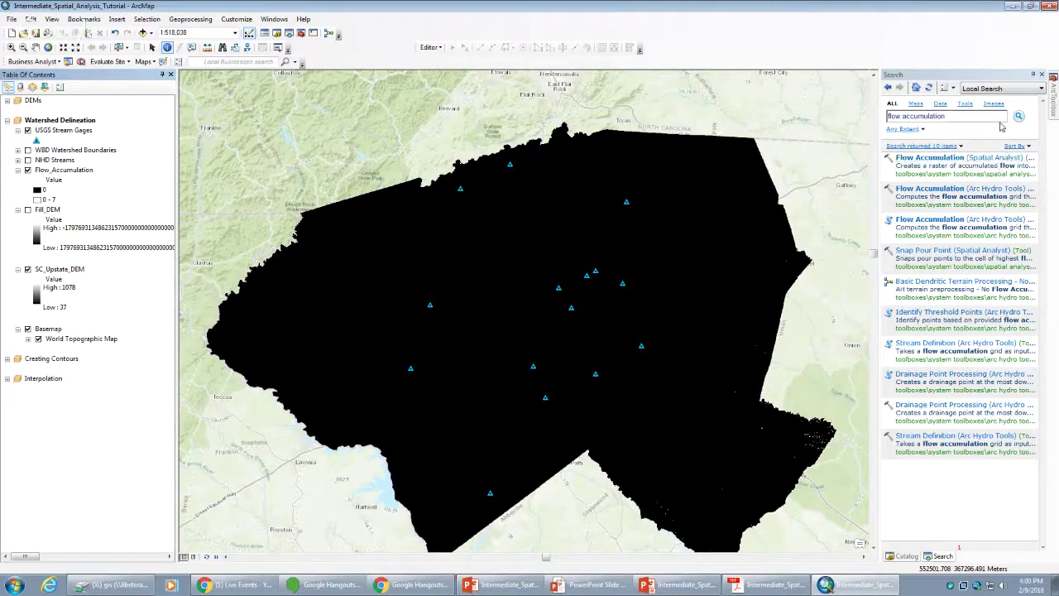
{"action": "left_click_drag", "start_coordinate": [984, 115], "coordinate": [903, 124]}
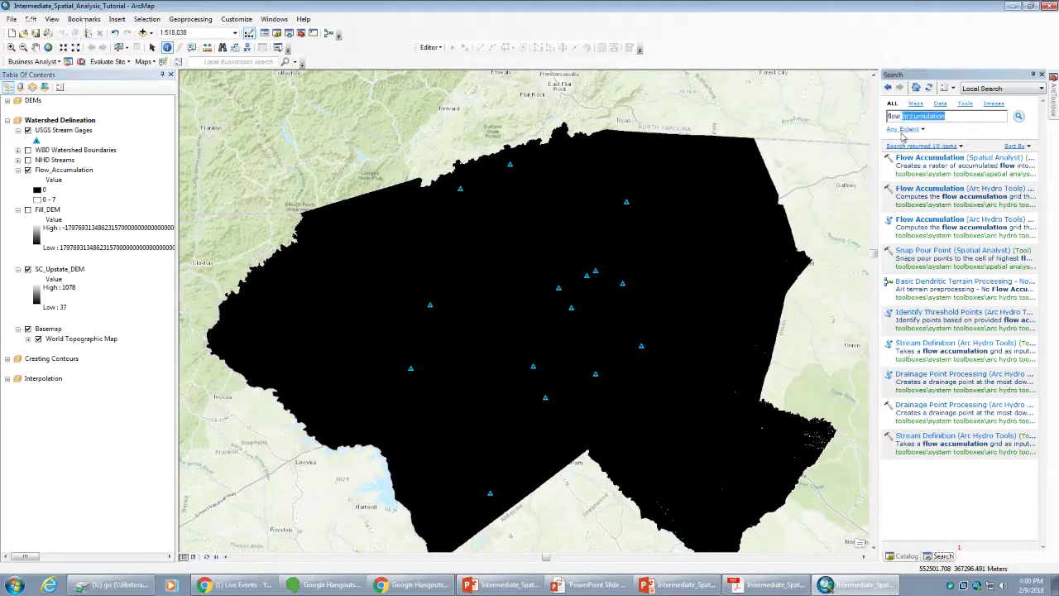
{"action": "type", "text": "dir"}
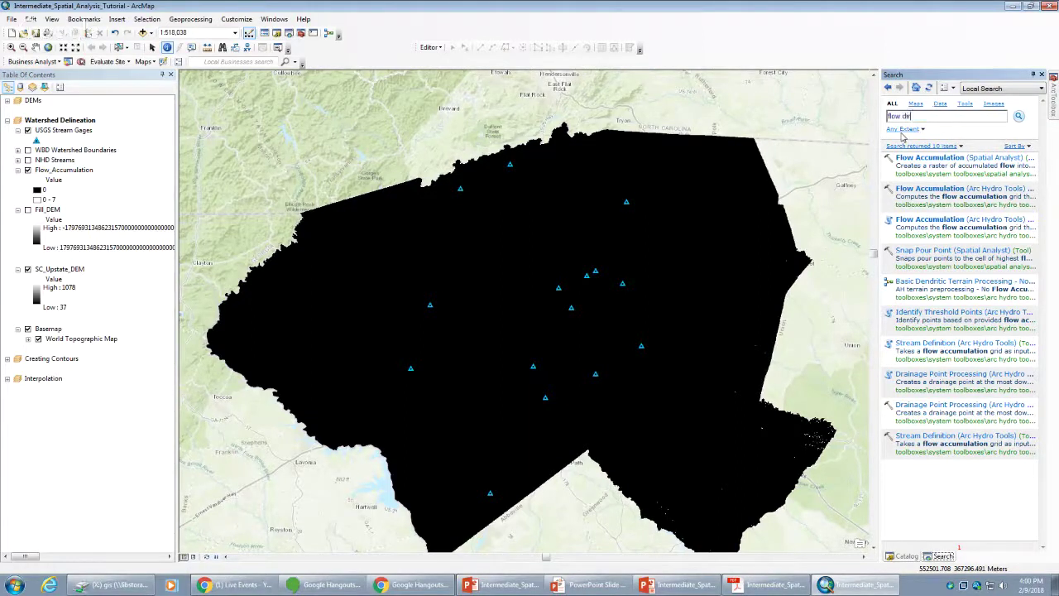
{"action": "type", "text": "ection"}
{"action": "key", "text": "Return"}
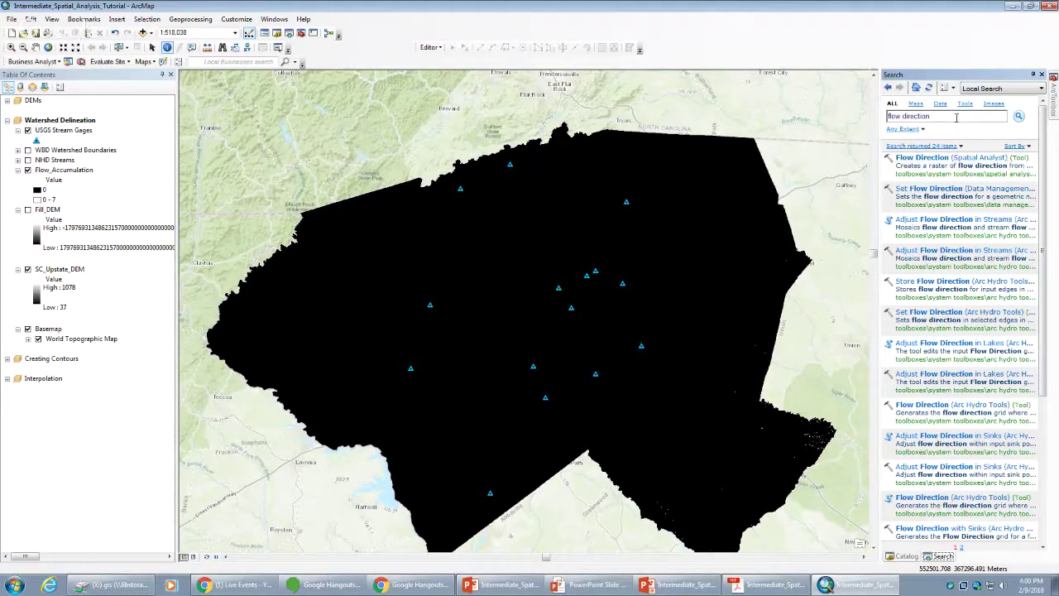
{"action": "left_click", "coordinate": [941, 160]}
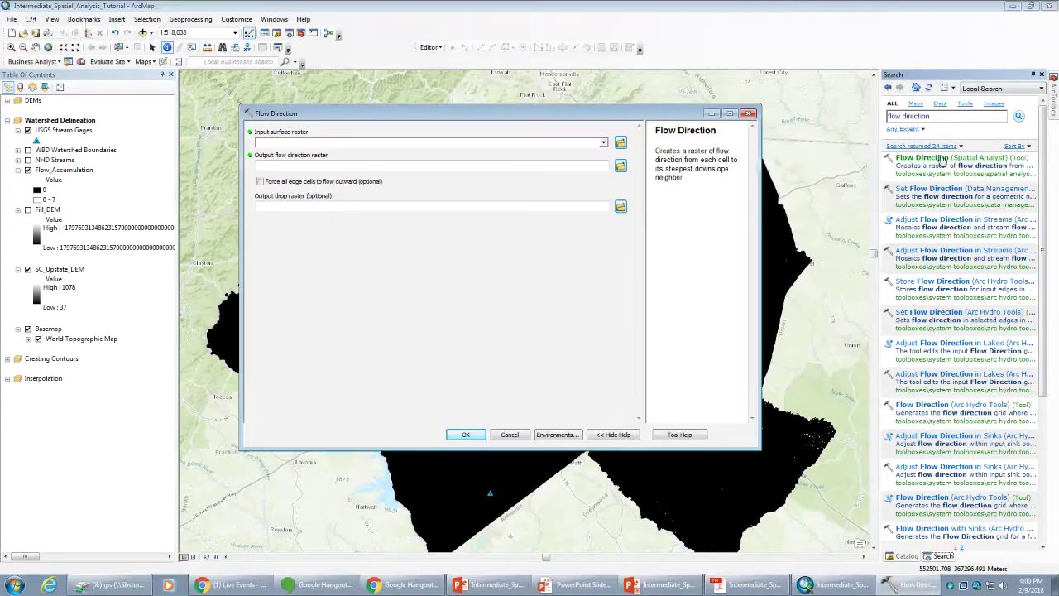
- Run Flow Direction on the SC_Upstate_DEM surface and save the output raster as Flow_DIrection in Results.gdb
{"action": "left_click", "coordinate": [603, 144]}
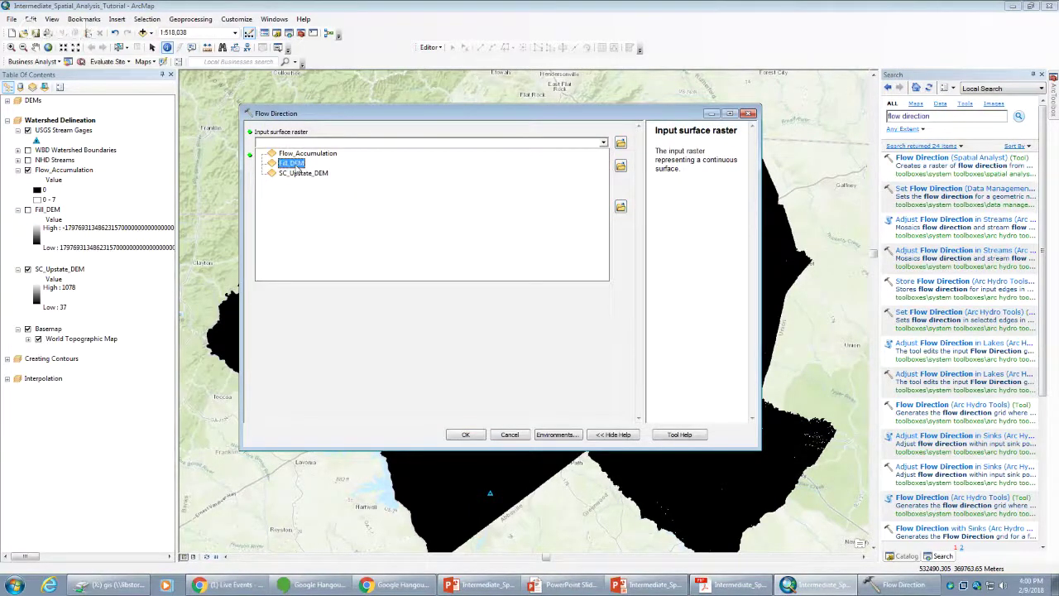
{"action": "left_click", "coordinate": [346, 142]}
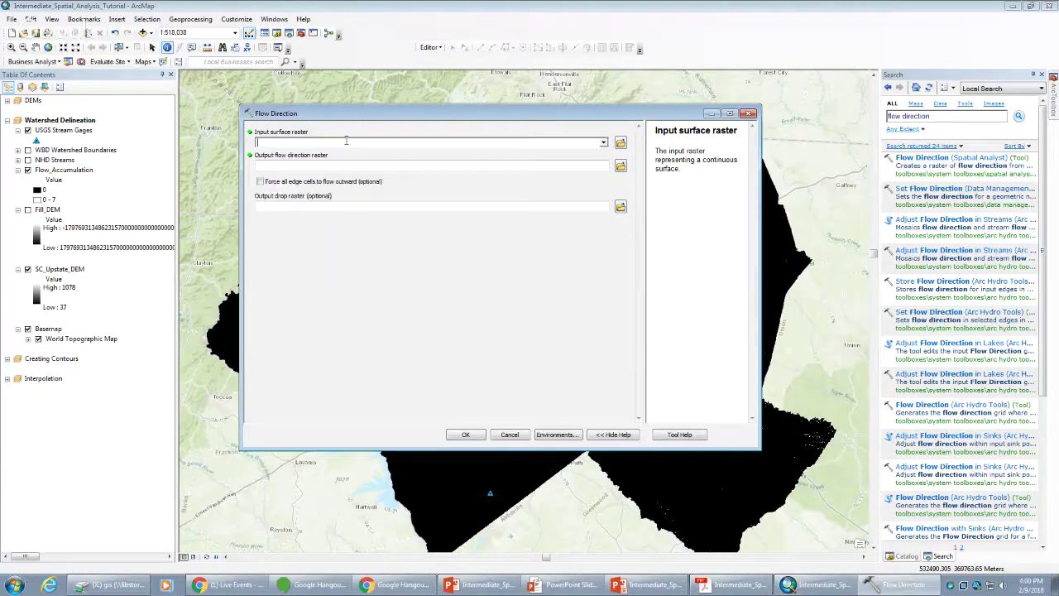
{"action": "left_click", "coordinate": [603, 142]}
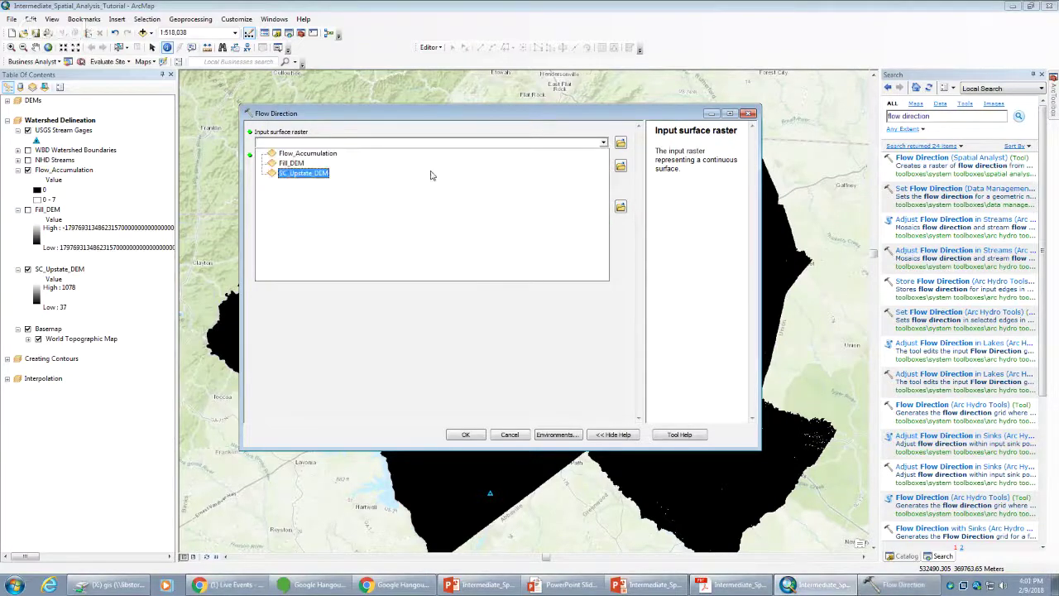
{"action": "left_click", "coordinate": [302, 163]}
{"action": "left_click", "coordinate": [604, 142]}
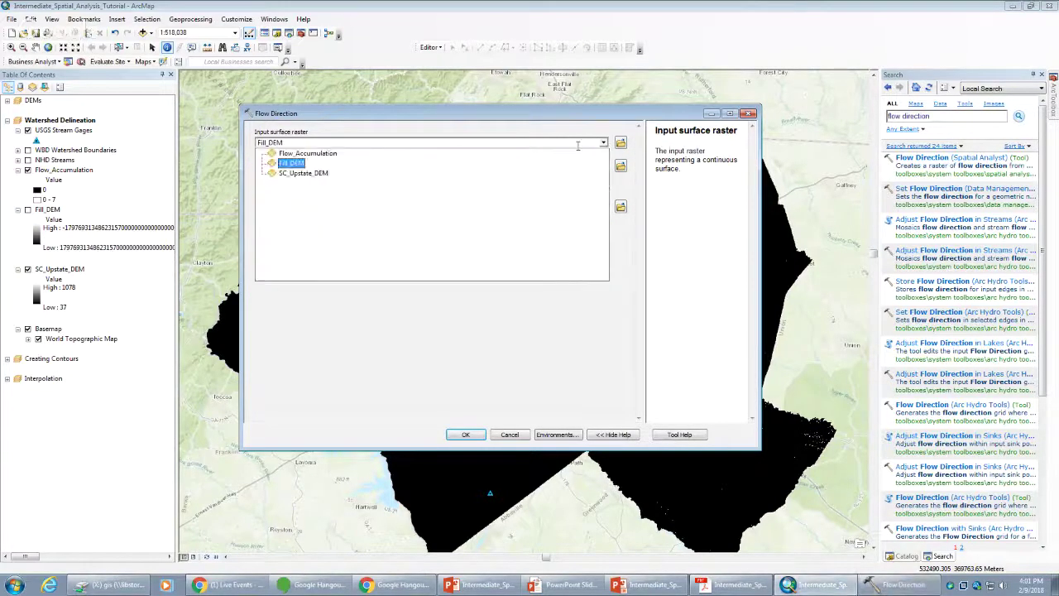
{"action": "left_click", "coordinate": [311, 173]}
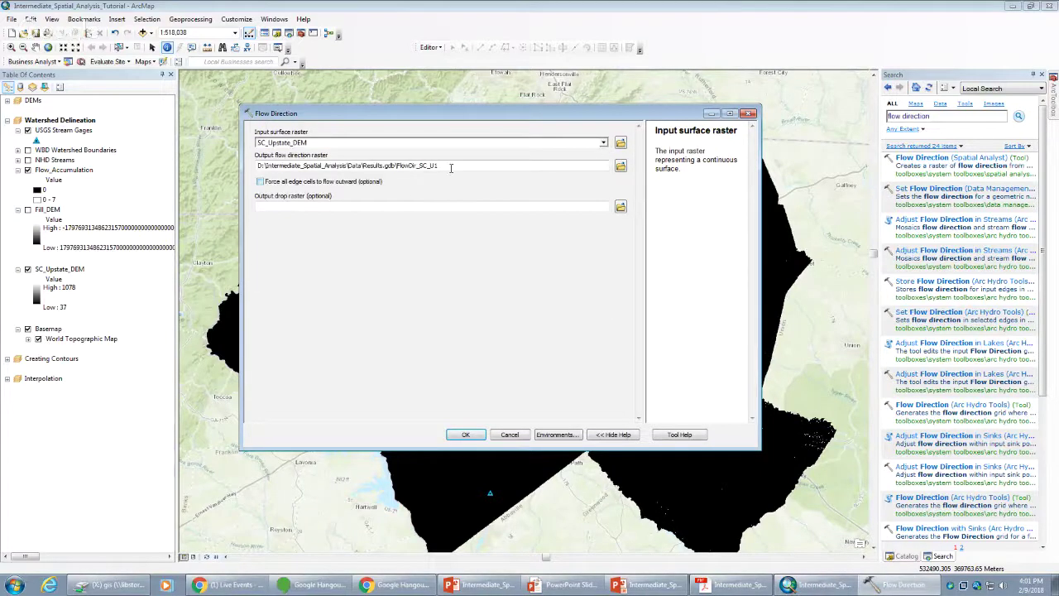
{"action": "left_click_drag", "start_coordinate": [443, 166], "coordinate": [408, 171]}
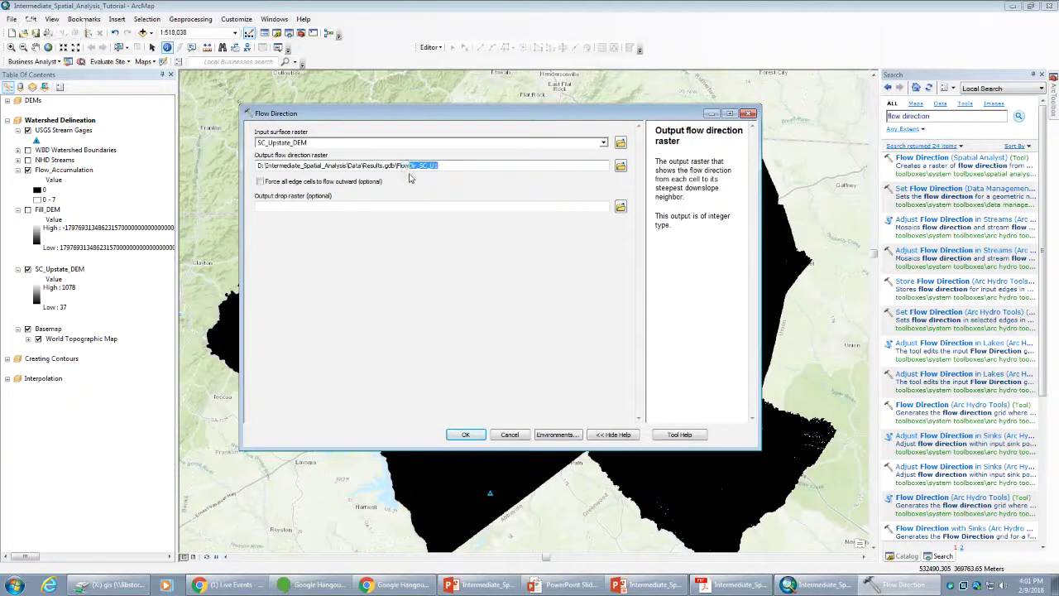
{"action": "type", "text": "_"}
{"action": "left_click", "coordinate": [464, 438]}
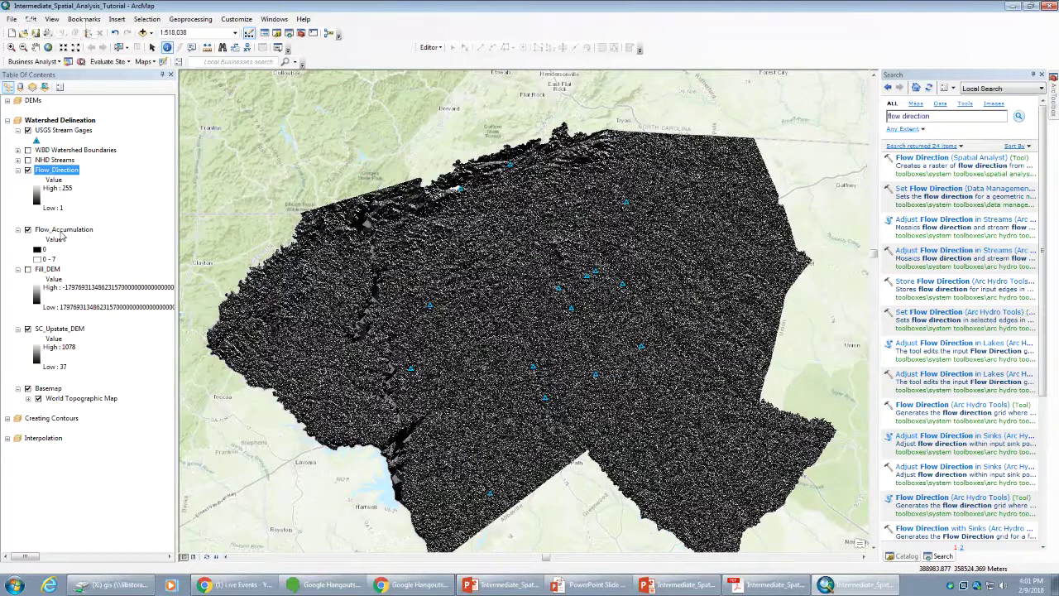
- Remove the Flow_Accumulation layer from the Watershed Delineation data frame
{"action": "right_click", "coordinate": [56, 233]}
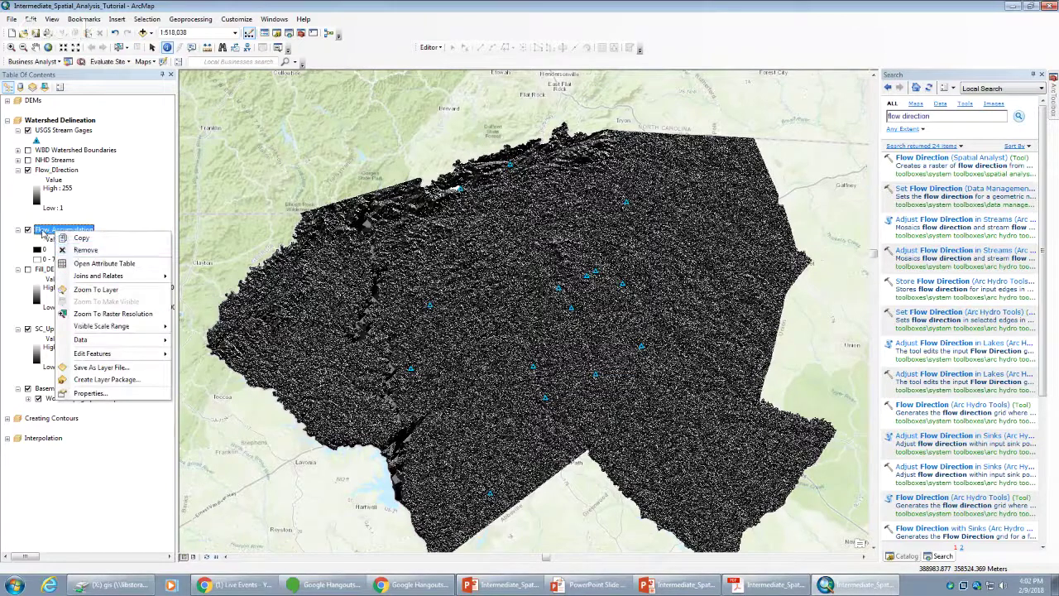
{"action": "left_click", "coordinate": [51, 211]}
{"action": "right_click", "coordinate": [52, 232]}
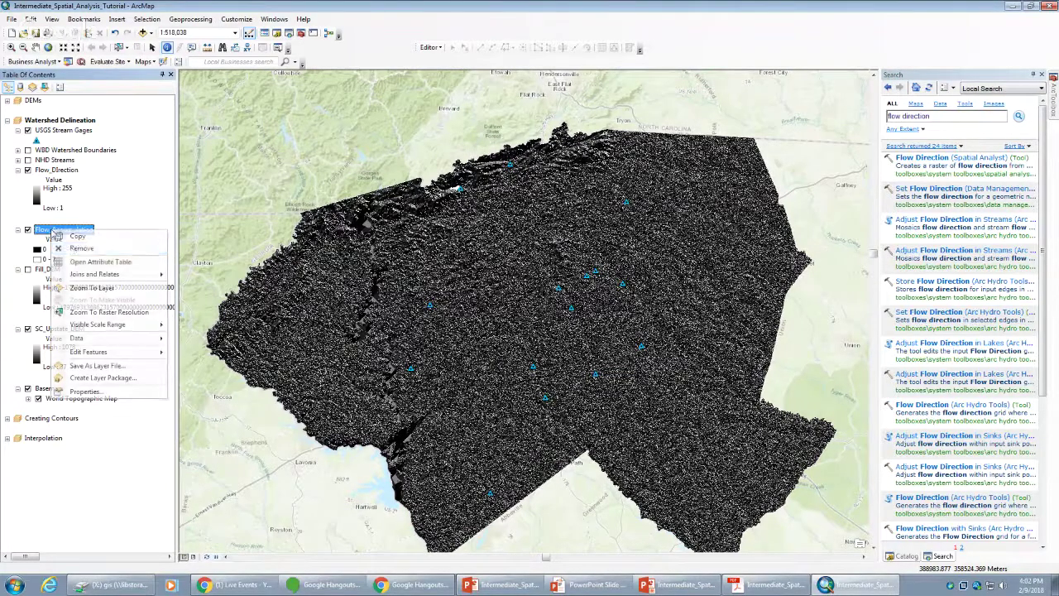
{"action": "left_click", "coordinate": [80, 248]}
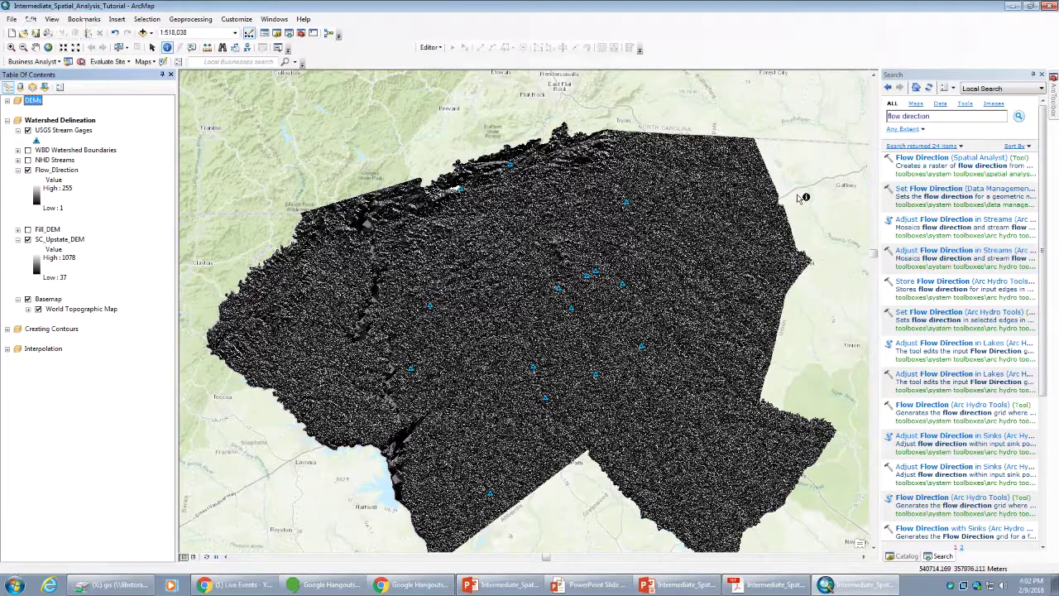
- Search the tools for "flow accumulation"
{"action": "left_click_drag", "start_coordinate": [951, 116], "coordinate": [903, 118]}
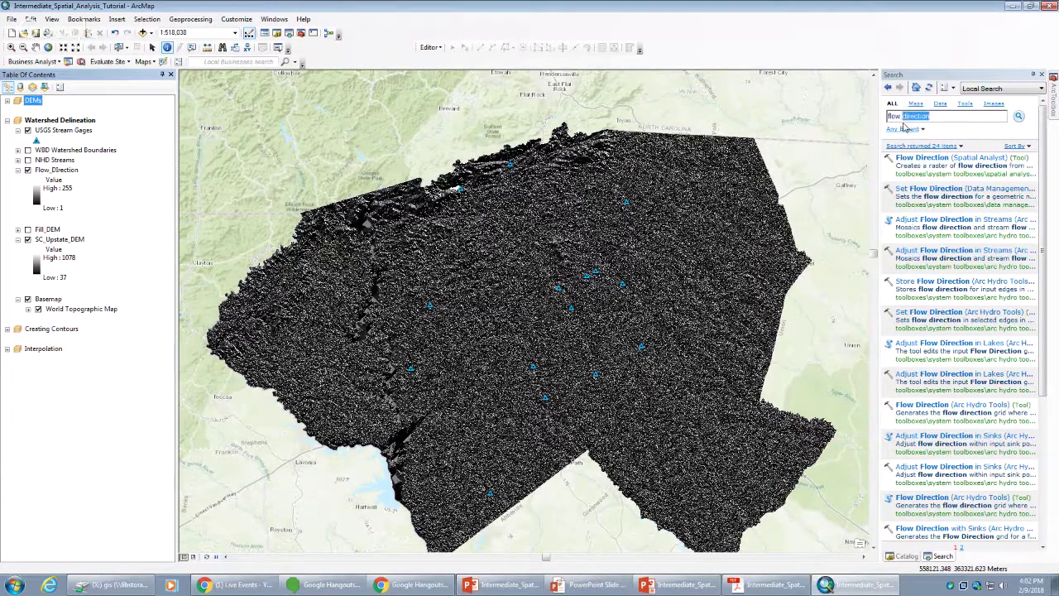
{"action": "type", "text": "accumul"}
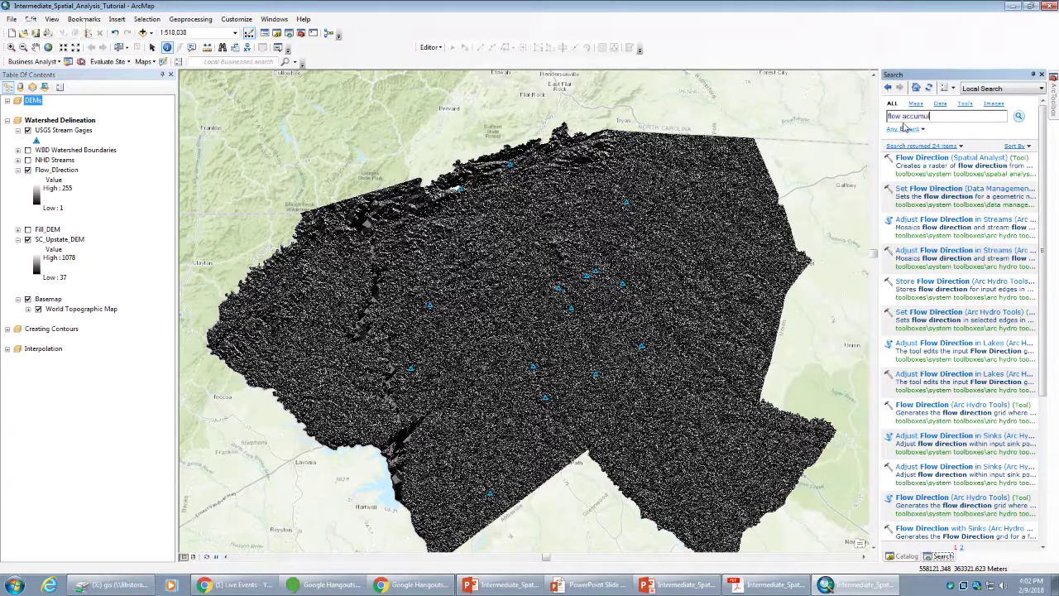
{"action": "type", "text": "ation"}
{"action": "key", "text": "Return"}
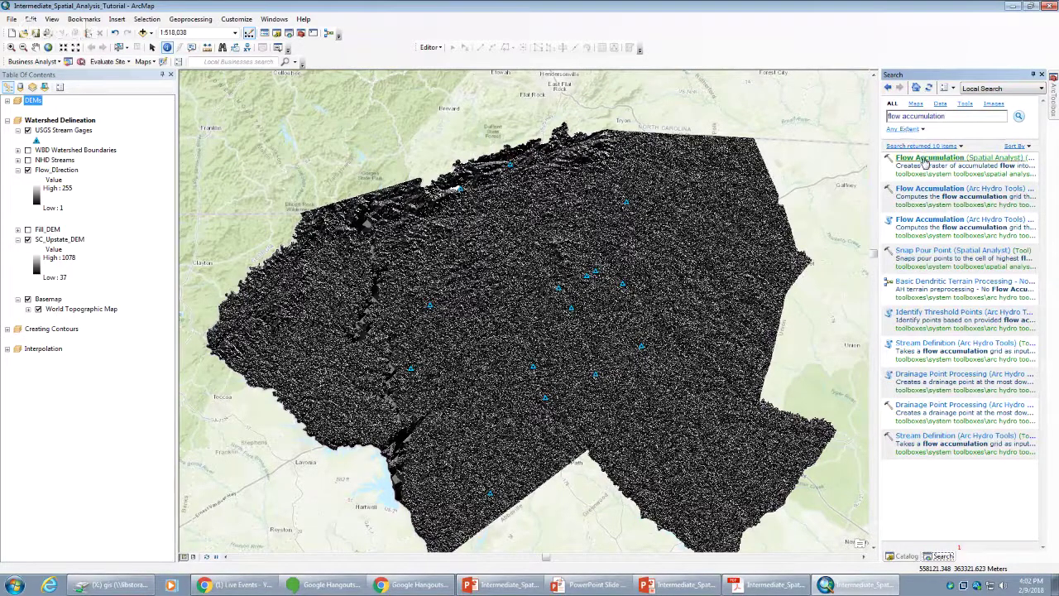
- Run Flow Accumulation (Spatial Analyst) on the Flow_DIrection raster with INTEGER output, saving it as Flow_Accumulation_2 in Results.gdb
{"action": "left_click", "coordinate": [925, 159]}
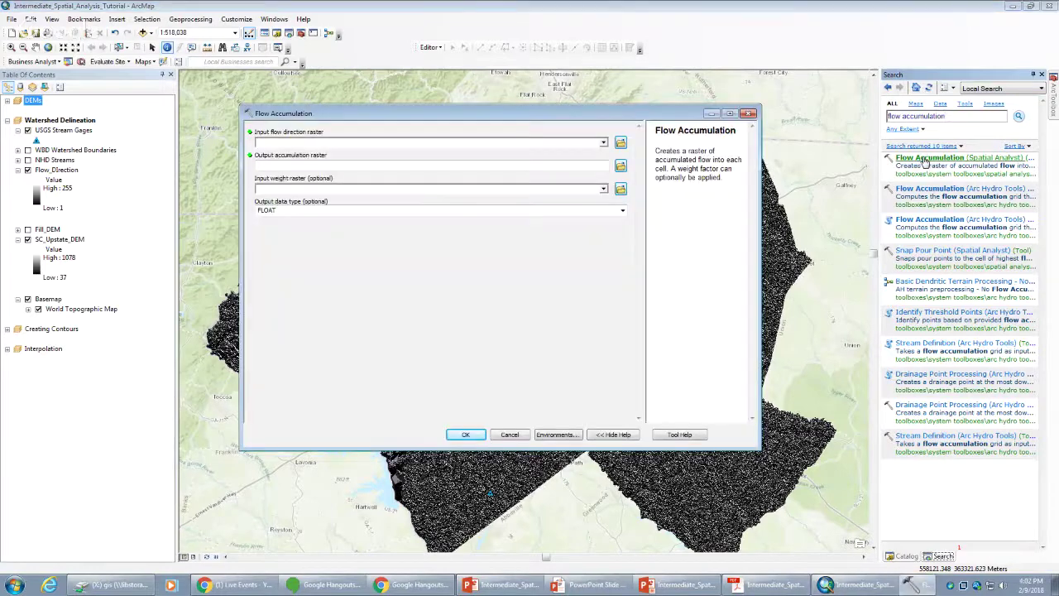
{"action": "left_click", "coordinate": [605, 143]}
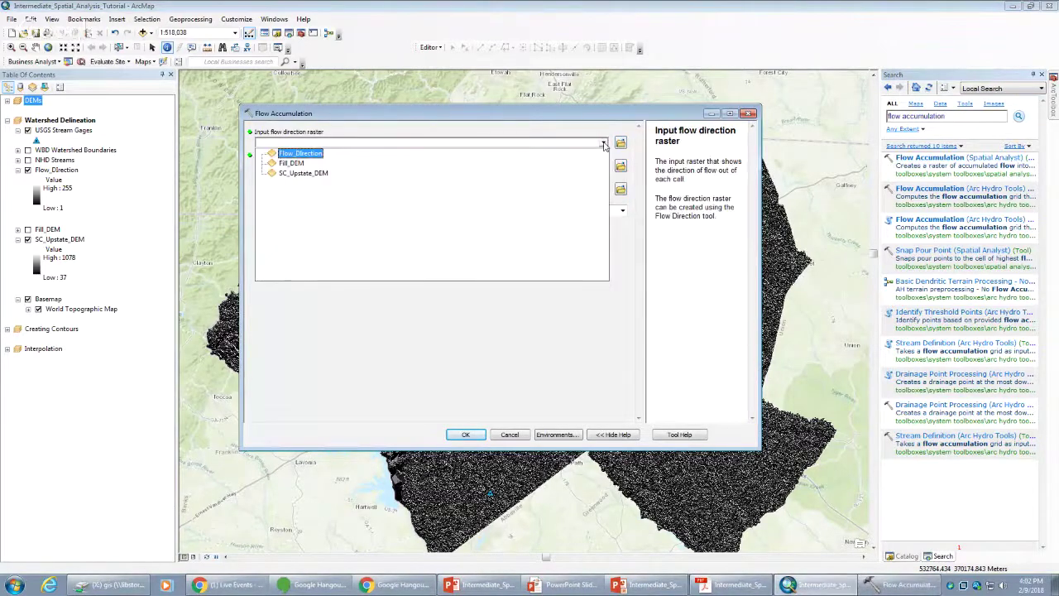
{"action": "left_click", "coordinate": [301, 153]}
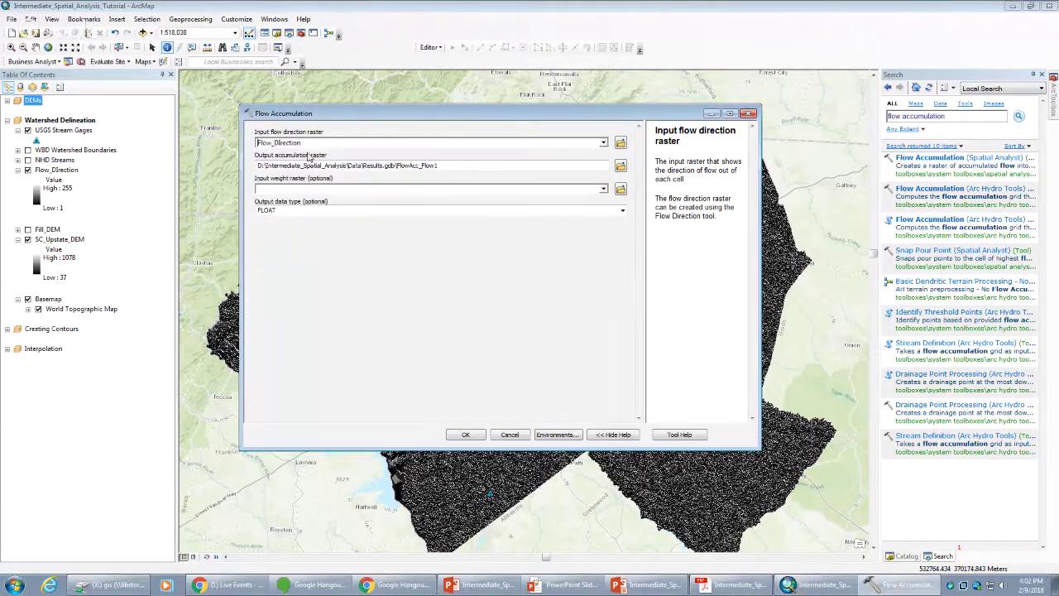
{"action": "left_click", "coordinate": [466, 166]}
{"action": "left_click_drag", "start_coordinate": [467, 166], "coordinate": [410, 175]}
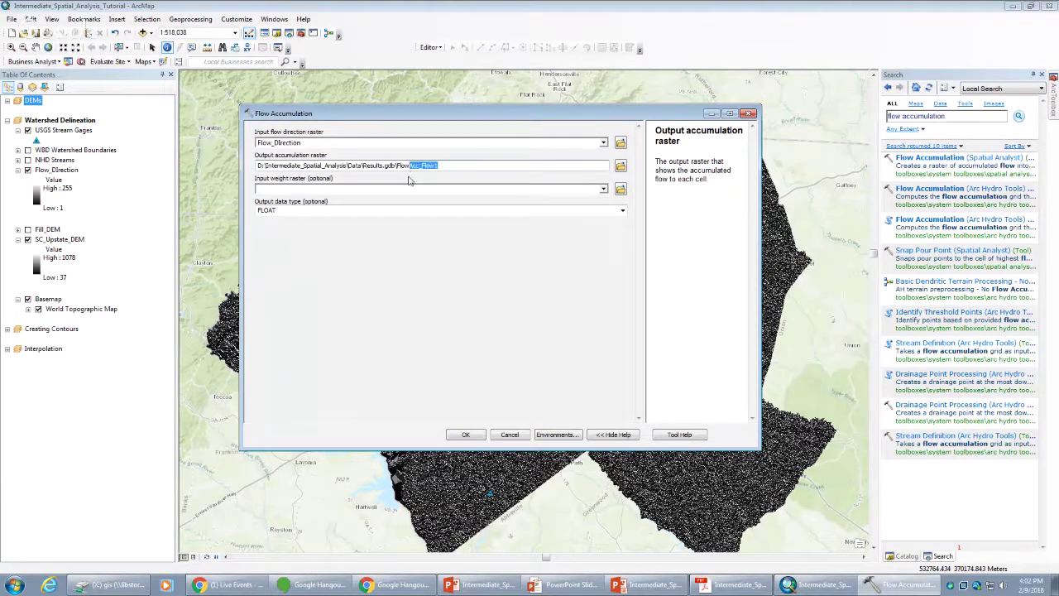
{"action": "type", "text": "_"}
{"action": "left_click", "coordinate": [622, 211]}
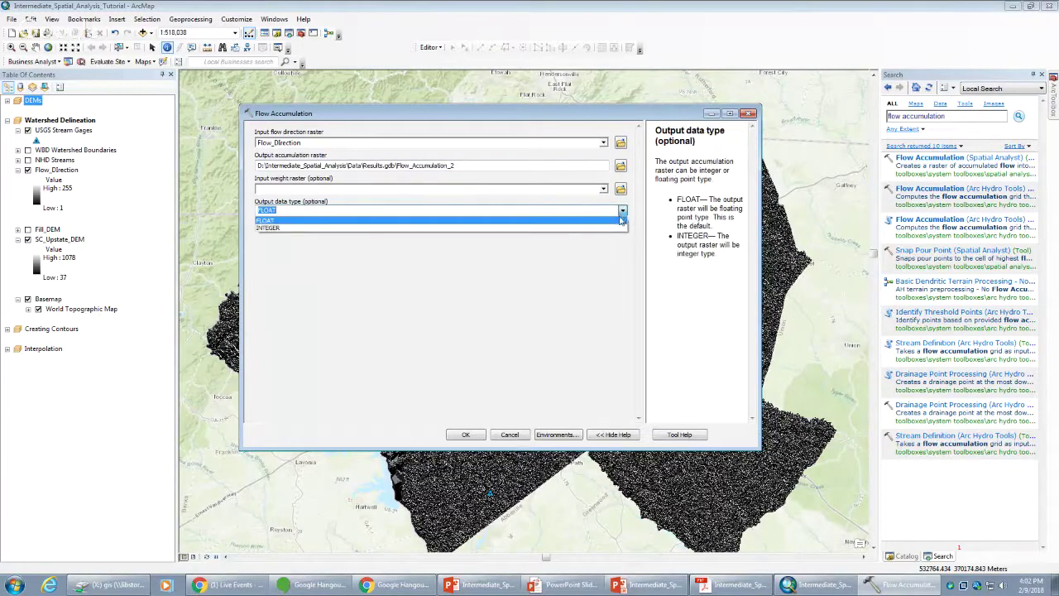
{"action": "left_click", "coordinate": [606, 228]}
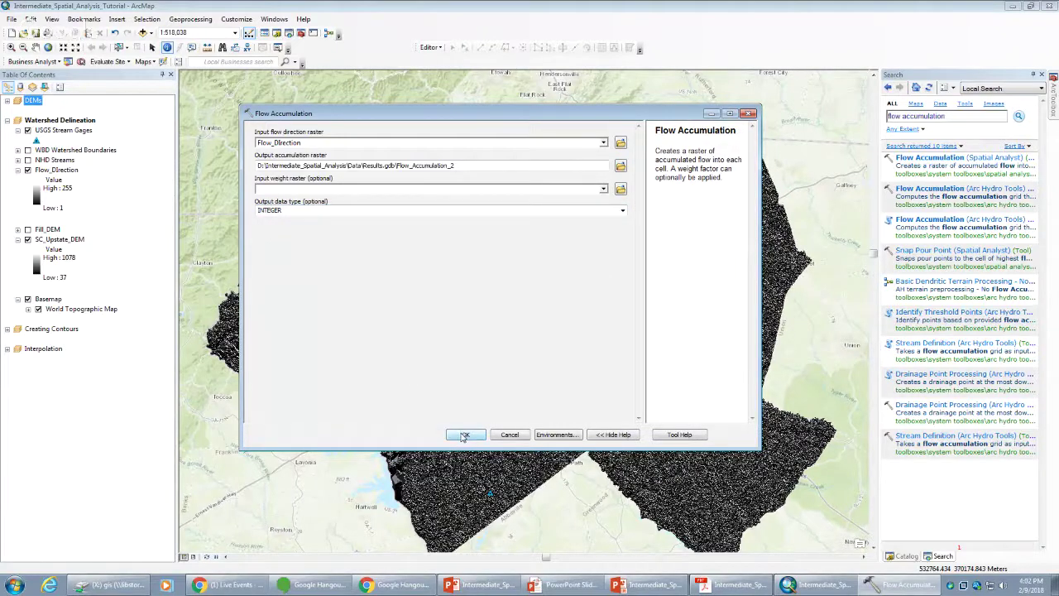
{"action": "left_click", "coordinate": [464, 435]}
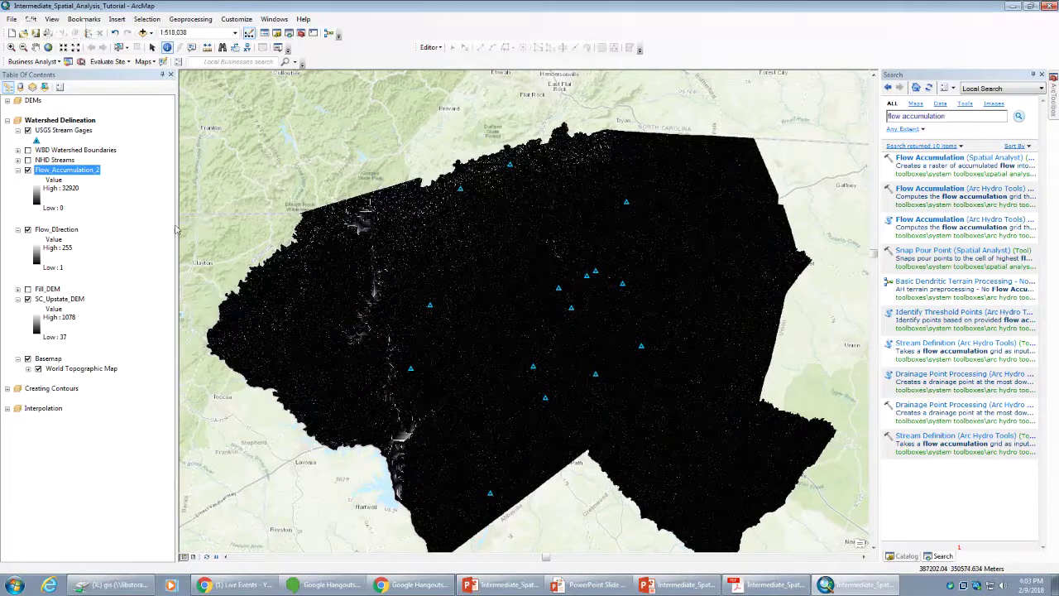
- Hide the Flow_DIrection layer and inspect the Flow_Accumulation_2 raster's flow lines up close
{"action": "left_click", "coordinate": [30, 235], "text": "ctrl"}
{"action": "left_click", "coordinate": [29, 231]}
{"action": "scroll", "coordinate": [374, 295], "scroll_direction": "down", "scroll_amount": 5}
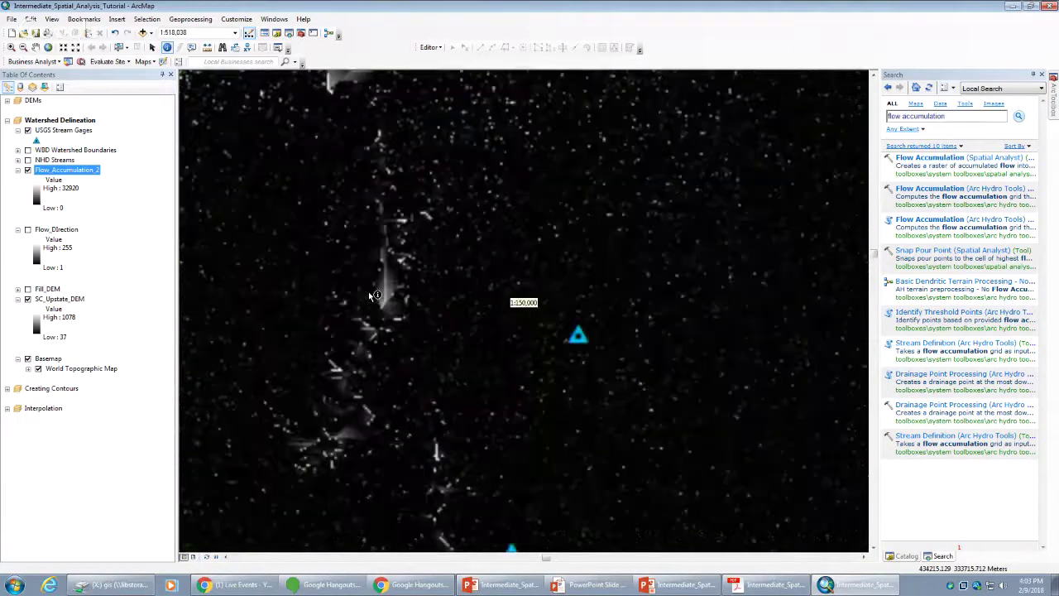
{"action": "scroll", "coordinate": [676, 300], "scroll_direction": "down", "scroll_amount": 2}
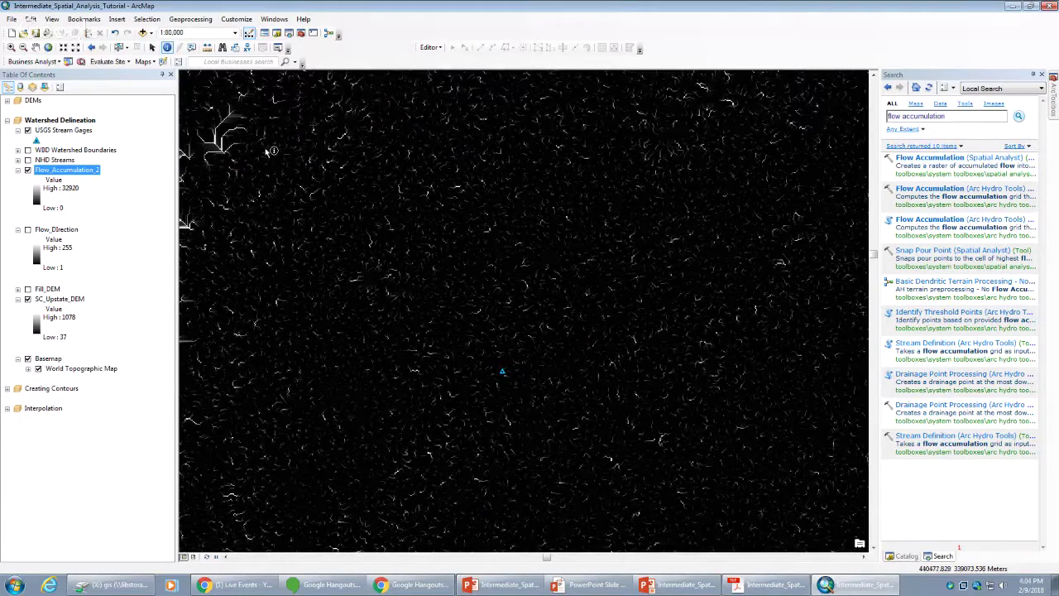
{"action": "left_click_drag", "start_coordinate": [328, 234], "coordinate": [541, 270]}
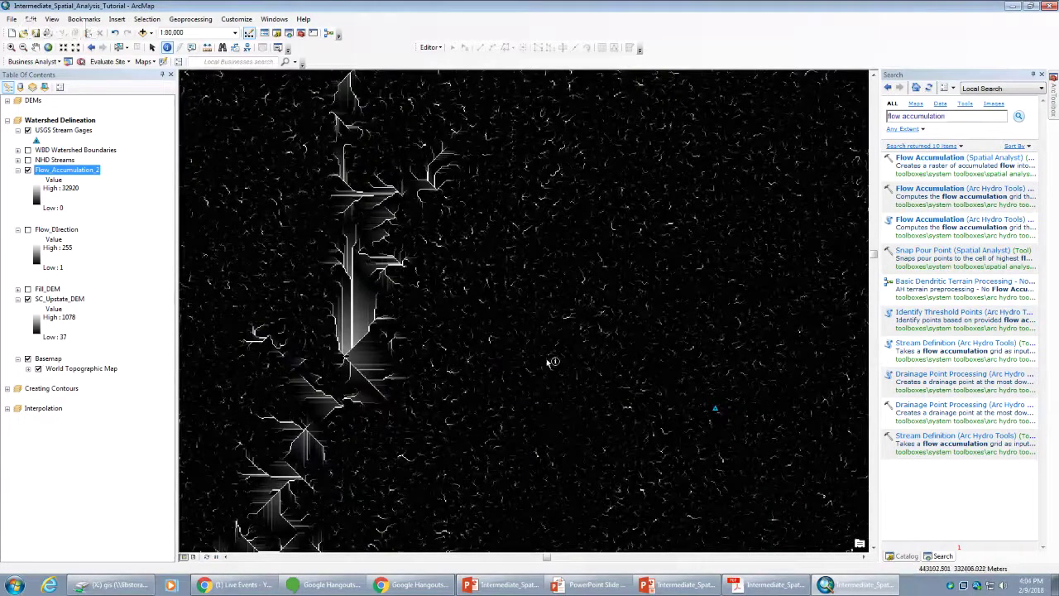
{"action": "left_click_drag", "start_coordinate": [586, 322], "coordinate": [472, 224]}
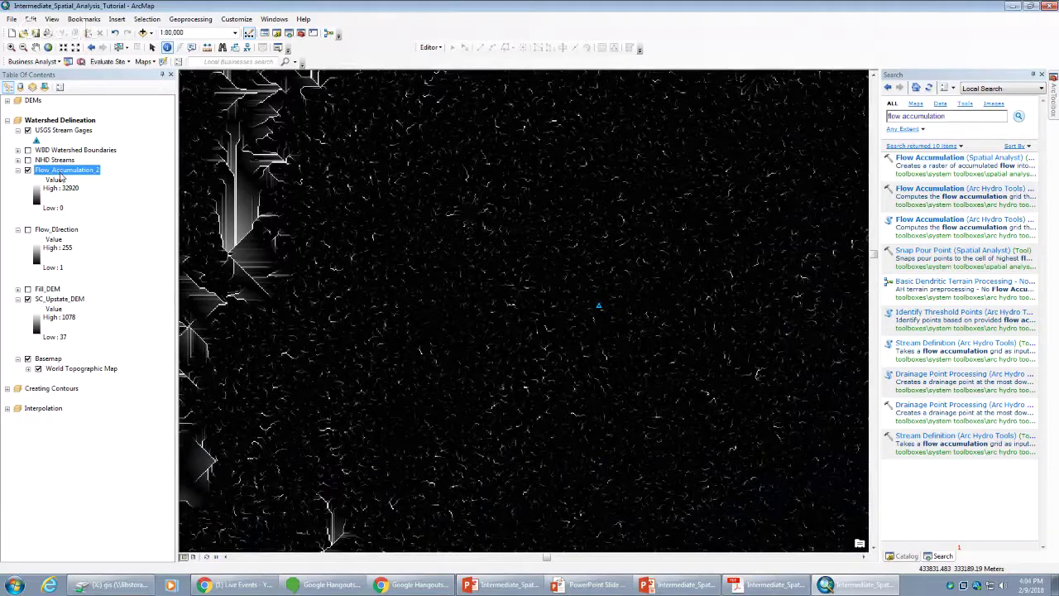
- Switch the Flow_Accumulation_2 symbology from stretched to classified with 2 classes
{"action": "double_click", "coordinate": [62, 170]}
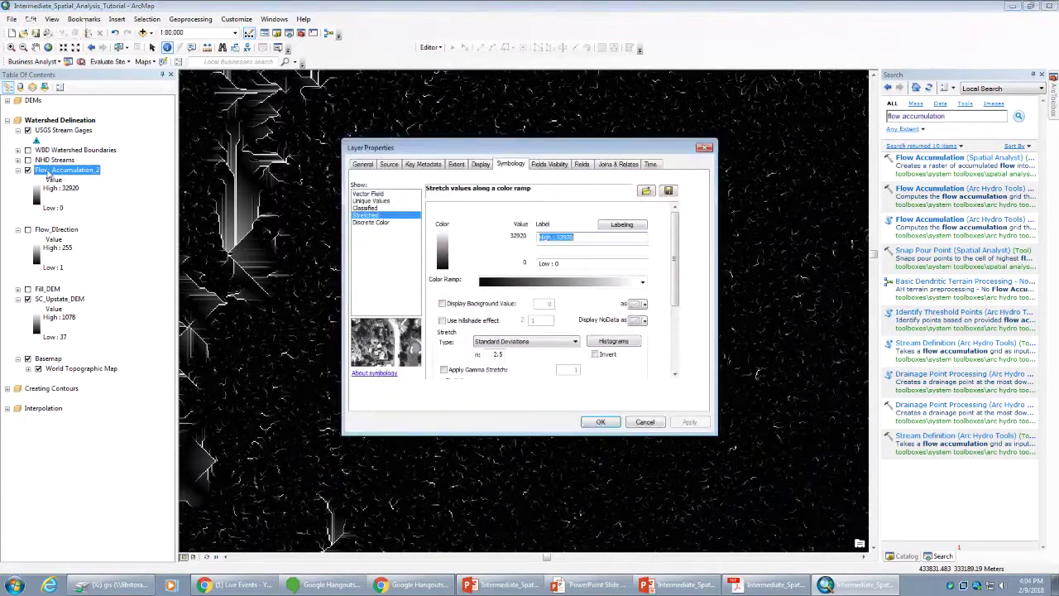
{"action": "left_click", "coordinate": [374, 209]}
{"action": "left_click", "coordinate": [592, 244]}
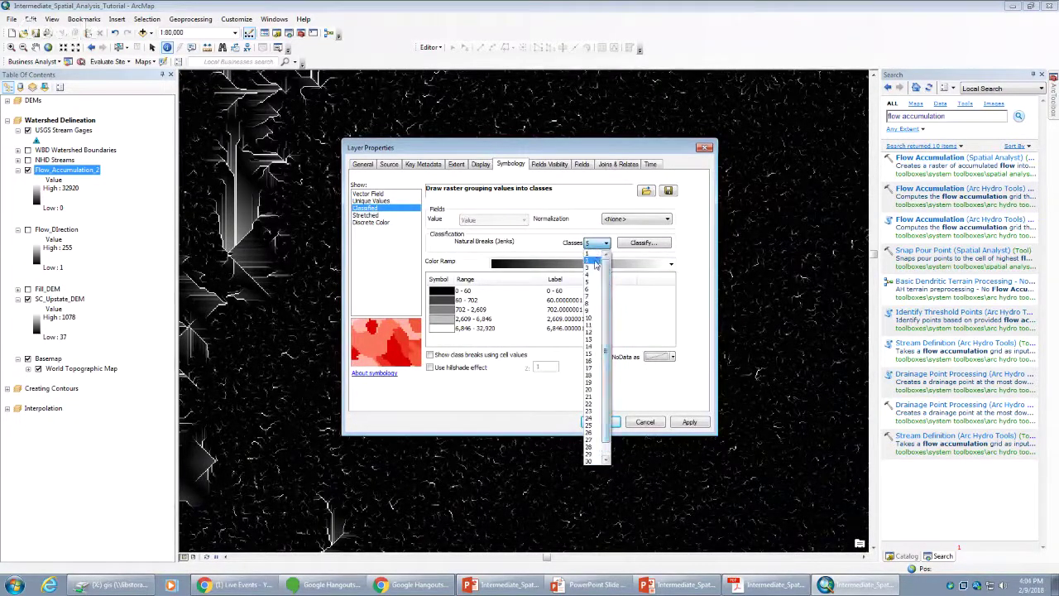
{"action": "left_click", "coordinate": [594, 263]}
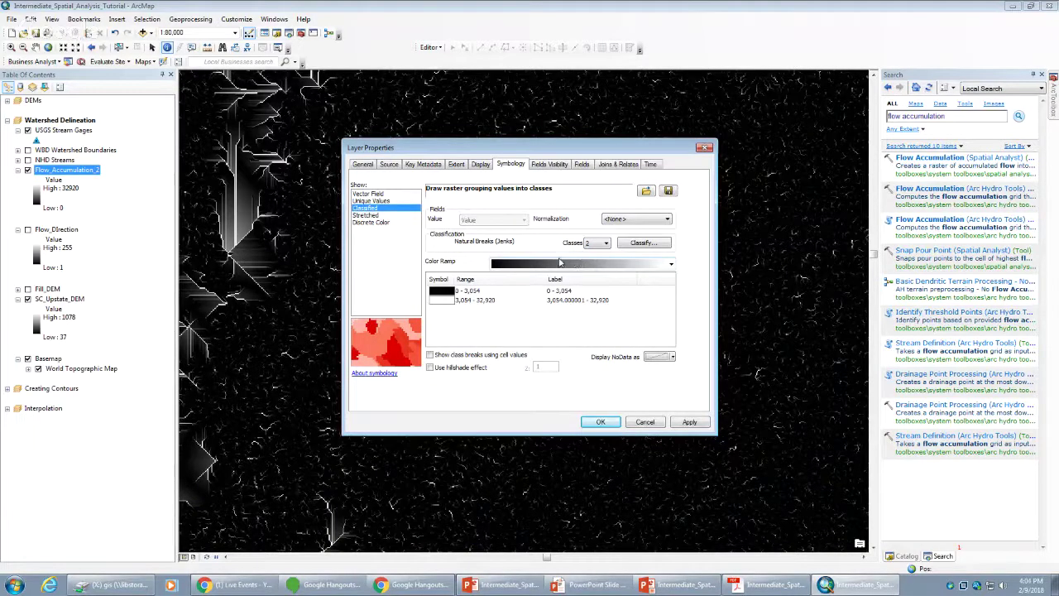
- Set the first class break of Flow_Accumulation_2 to 250 and apply it to the map
{"action": "left_click", "coordinate": [637, 246]}
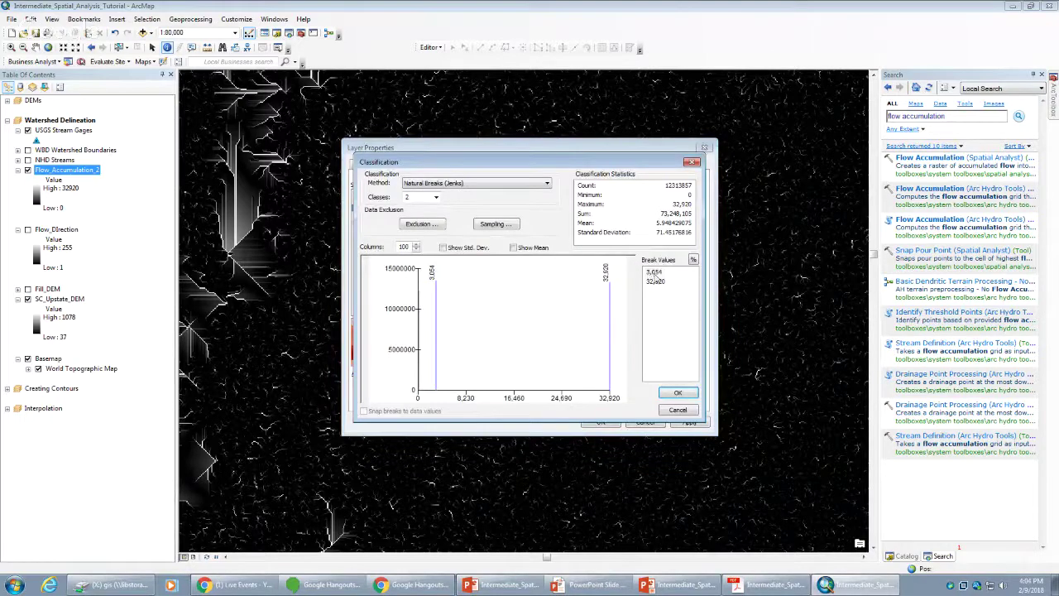
{"action": "left_click", "coordinate": [654, 272]}
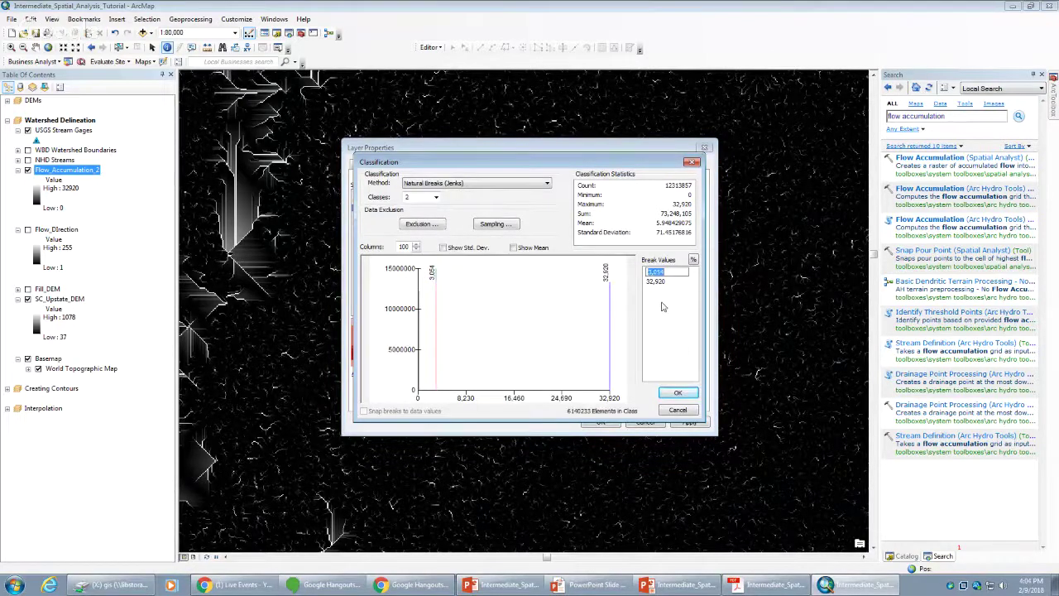
{"action": "type", "text": "250"}
{"action": "key", "text": "Return"}
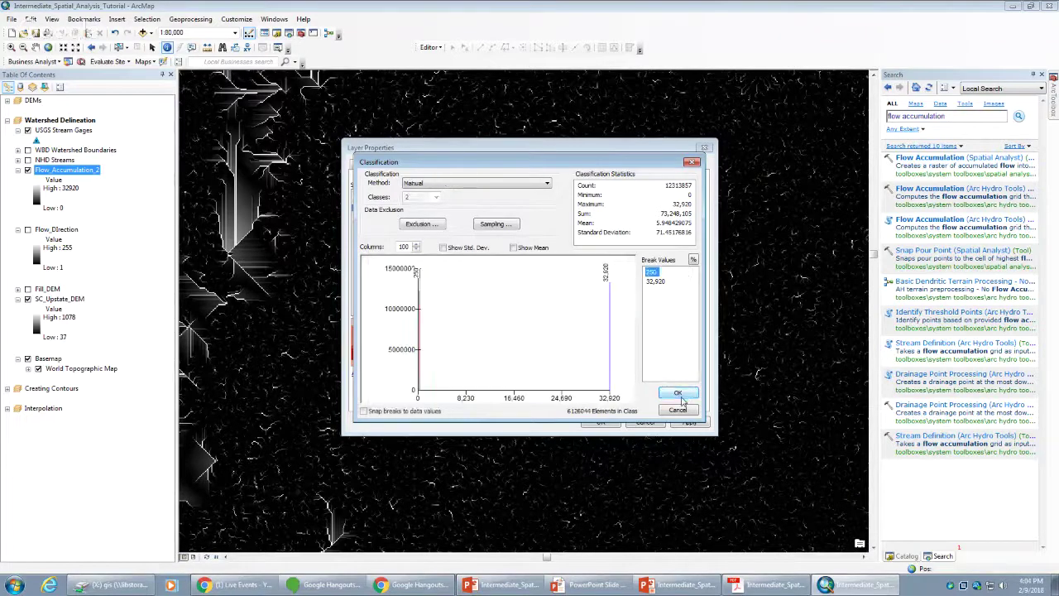
{"action": "left_click", "coordinate": [679, 394]}
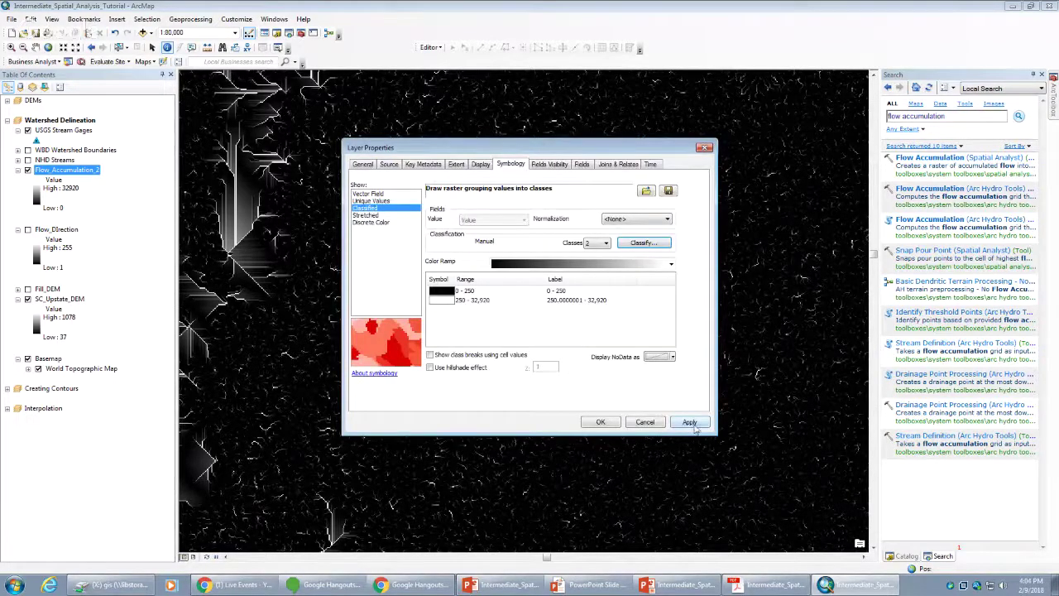
{"action": "left_click", "coordinate": [691, 422]}
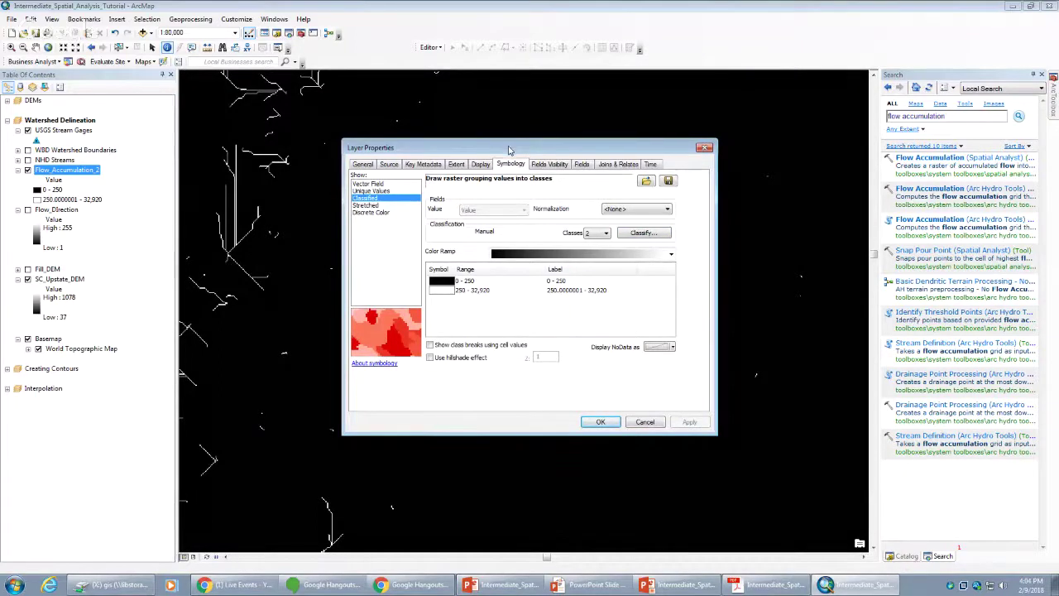
- Move the layer properties off the map, then set the first class break to 100 and apply it
{"action": "left_click_drag", "start_coordinate": [508, 150], "coordinate": [850, 207]}
{"action": "scroll", "coordinate": [960, 266], "scroll_direction": "down", "scroll_amount": 1}
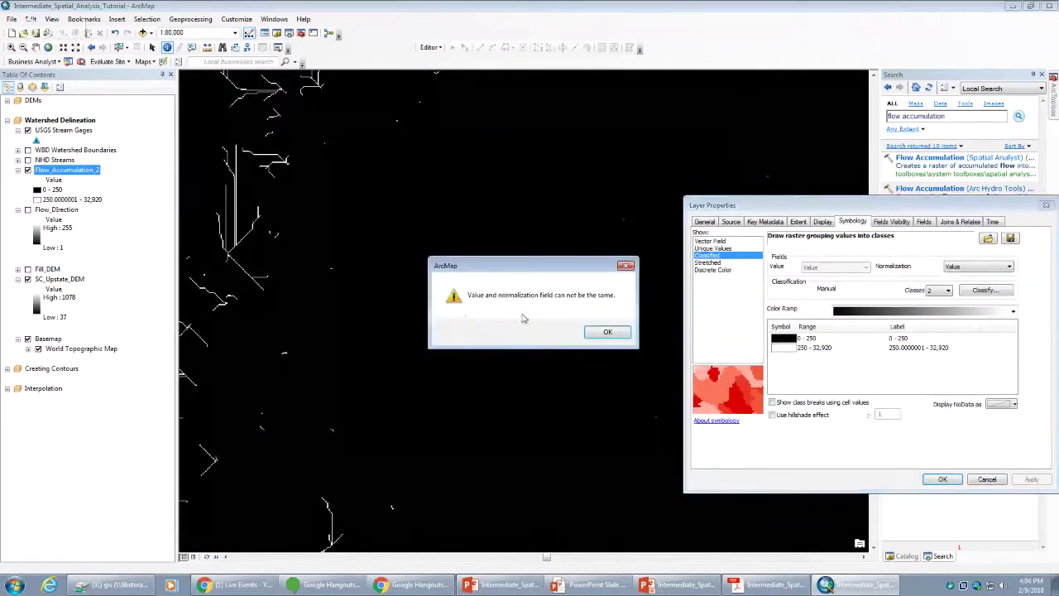
{"action": "left_click", "coordinate": [608, 333]}
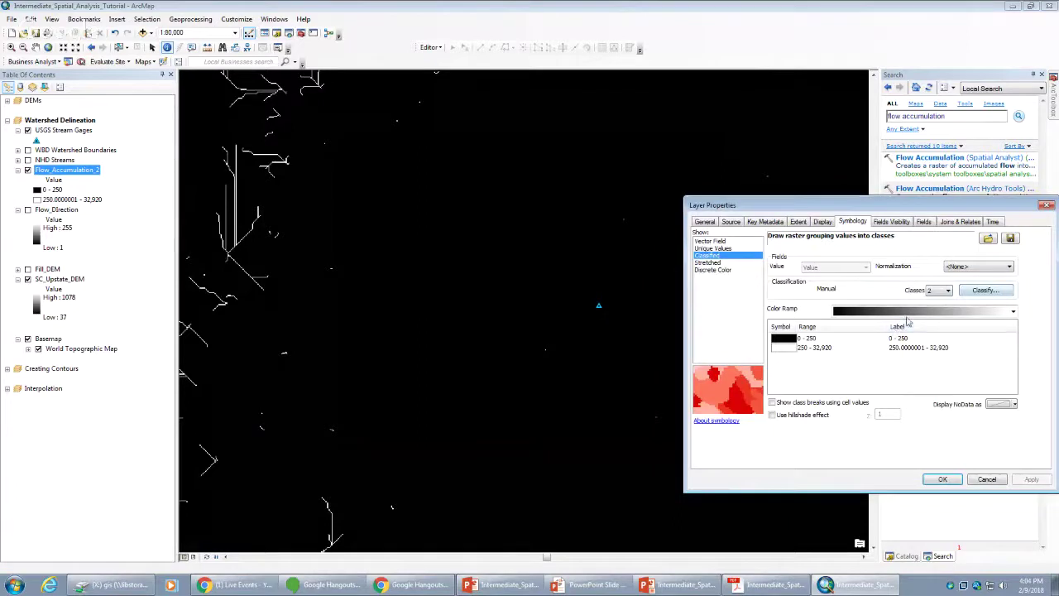
{"action": "left_click", "coordinate": [977, 291]}
{"action": "double_click", "coordinate": [994, 331]}
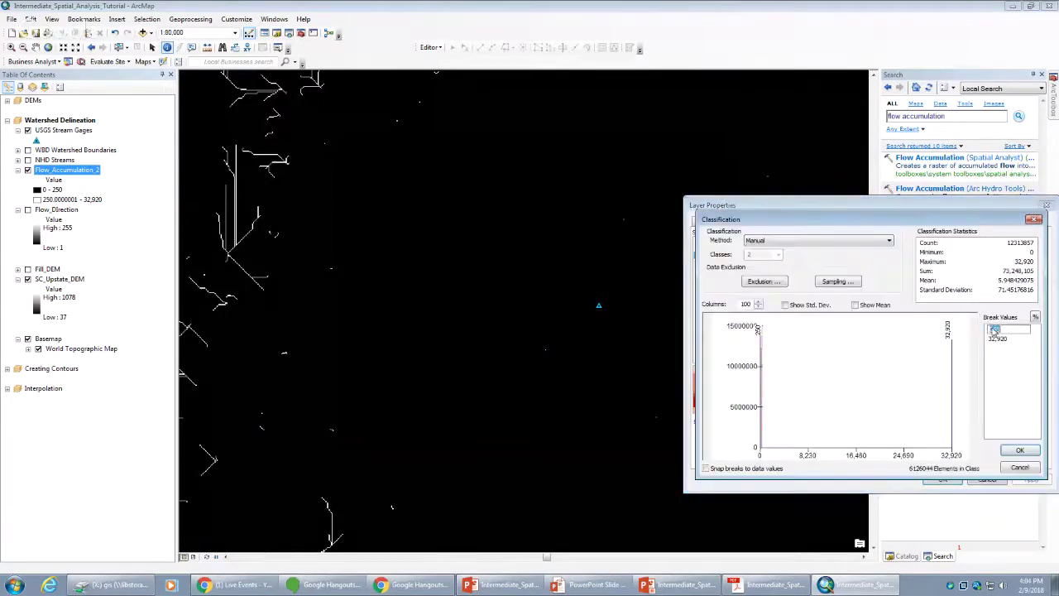
{"action": "type", "text": "100"}
{"action": "left_click", "coordinate": [1021, 449]}
{"action": "left_click", "coordinate": [1021, 450]}
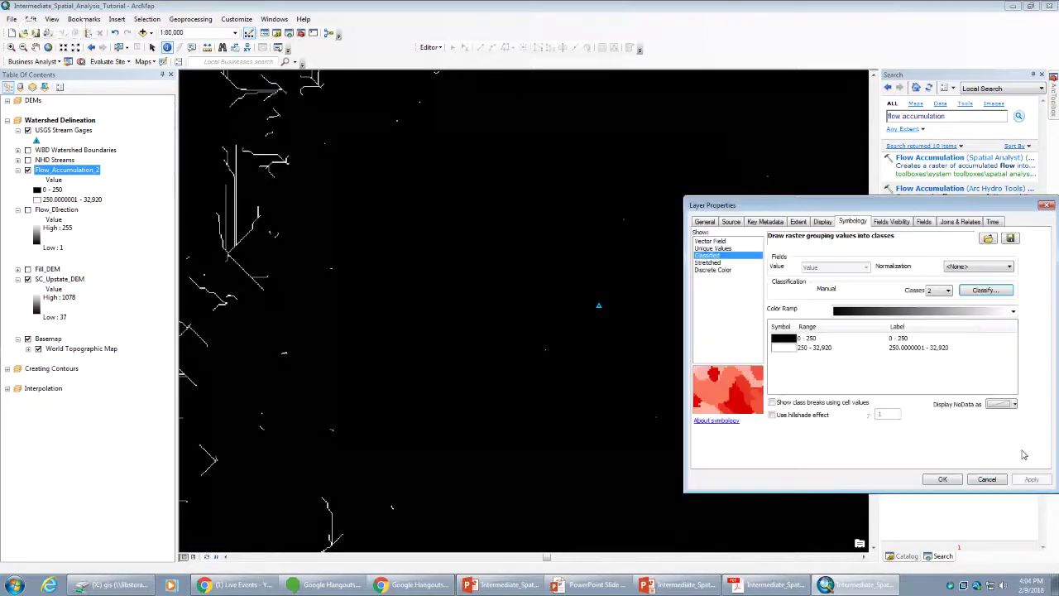
{"action": "left_click", "coordinate": [1031, 479]}
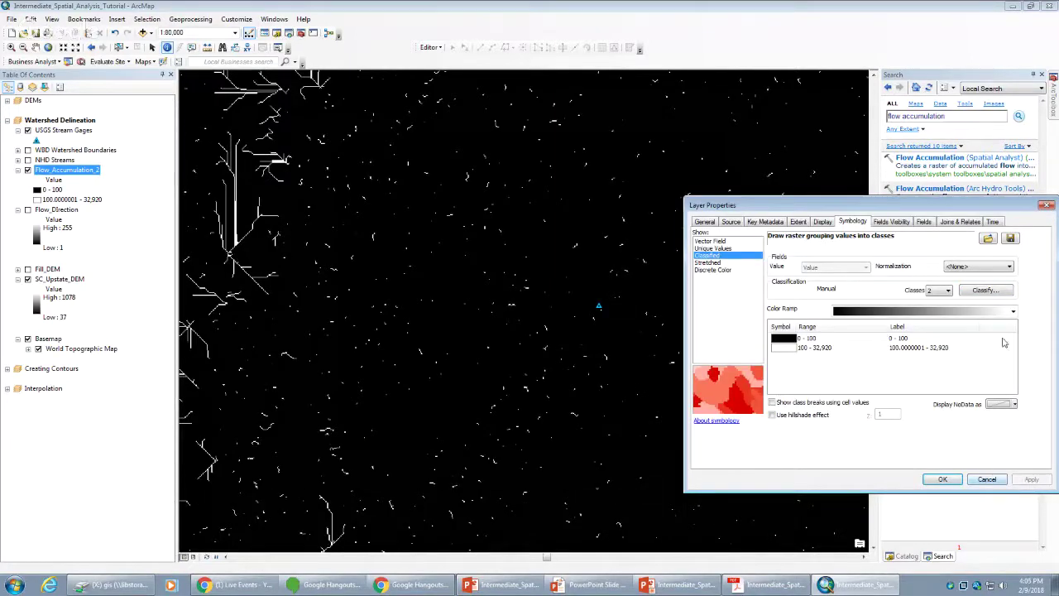
- Set the first class break of Flow_Accumulation_2 to 50, apply it and close the layer properties
{"action": "left_click", "coordinate": [986, 290]}
{"action": "left_click", "coordinate": [993, 329]}
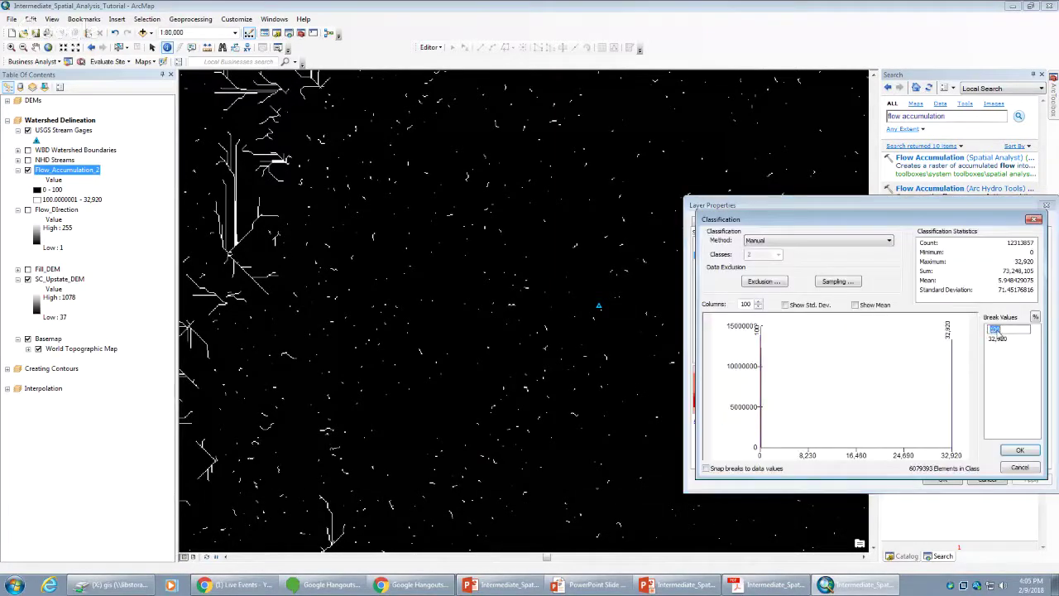
{"action": "type", "text": "50"}
{"action": "left_click", "coordinate": [1020, 451]}
{"action": "left_click", "coordinate": [1031, 479]}
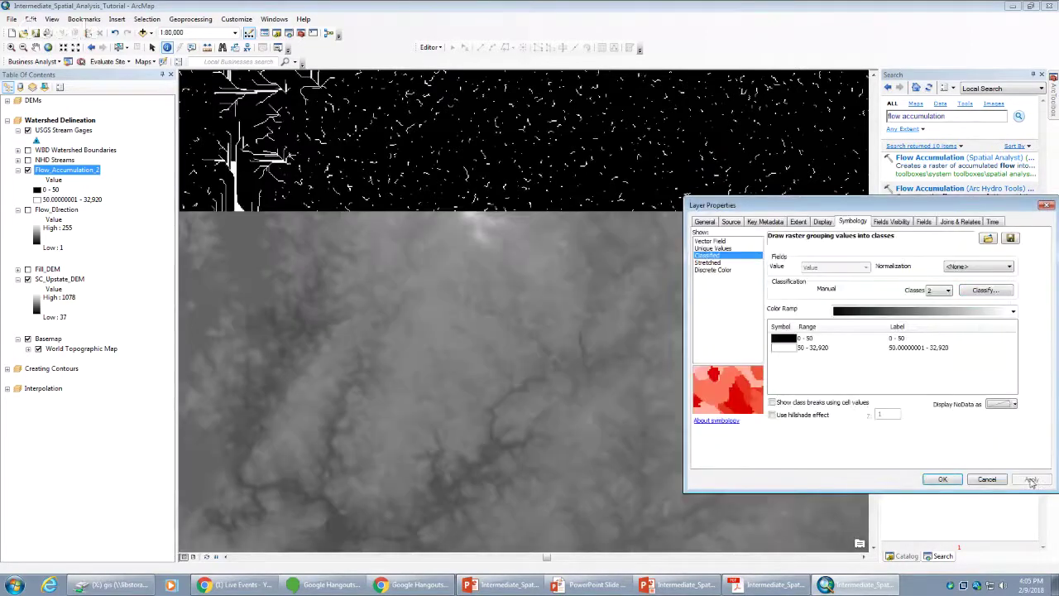
{"action": "left_click", "coordinate": [950, 482]}
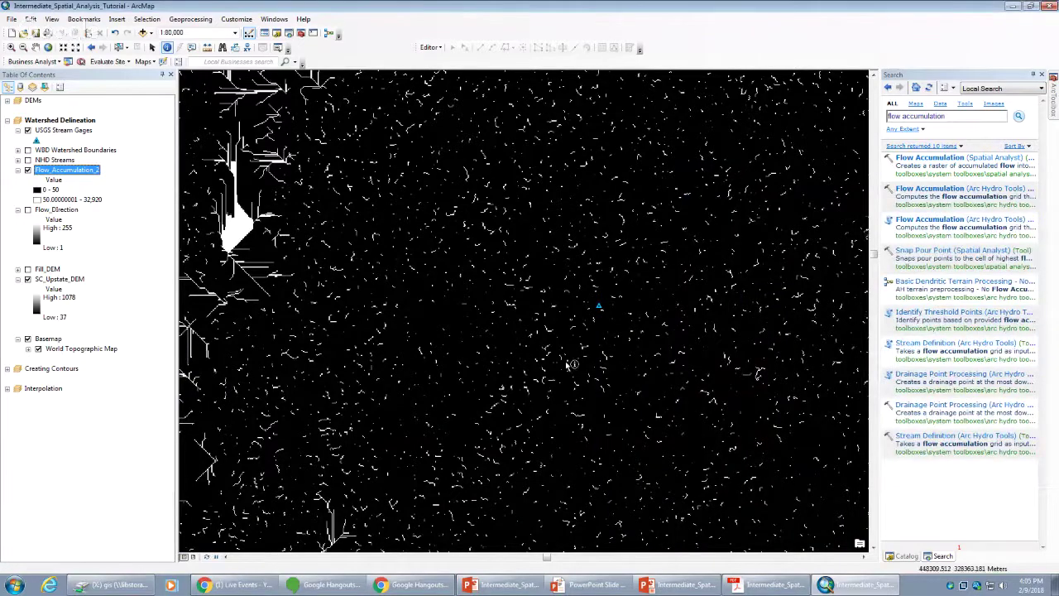
- Examine the reclassified flow accumulation cells around the stream gages, first in detail and over the whole DEM extent
{"action": "left_click_drag", "start_coordinate": [599, 397], "coordinate": [700, 311]}
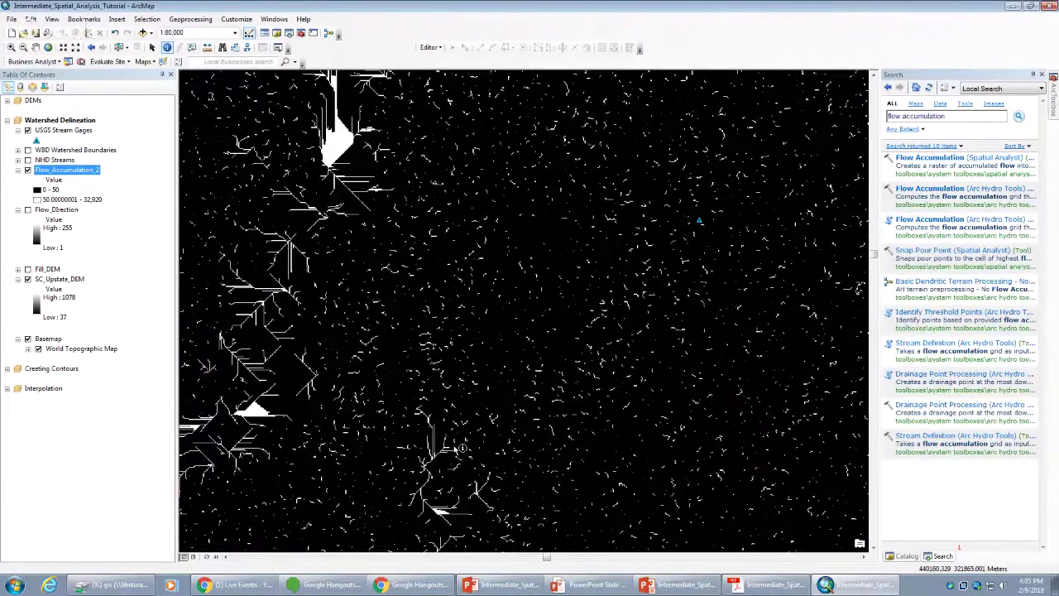
{"action": "left_click_drag", "start_coordinate": [454, 448], "coordinate": [676, 362]}
{"action": "left_click_drag", "start_coordinate": [666, 469], "coordinate": [696, 354]}
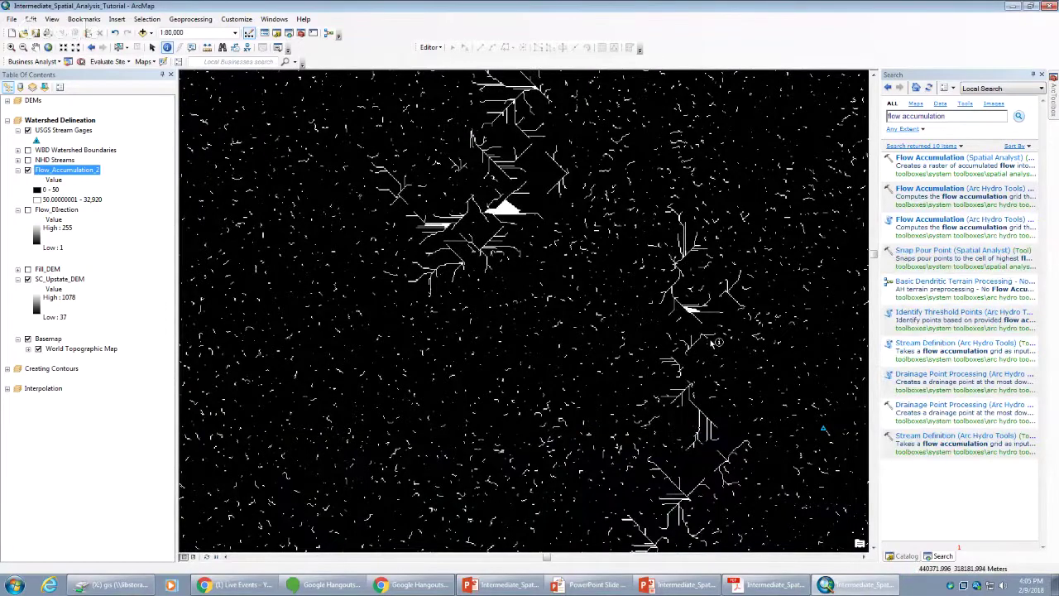
{"action": "scroll", "coordinate": [716, 342], "scroll_direction": "up", "scroll_amount": 1}
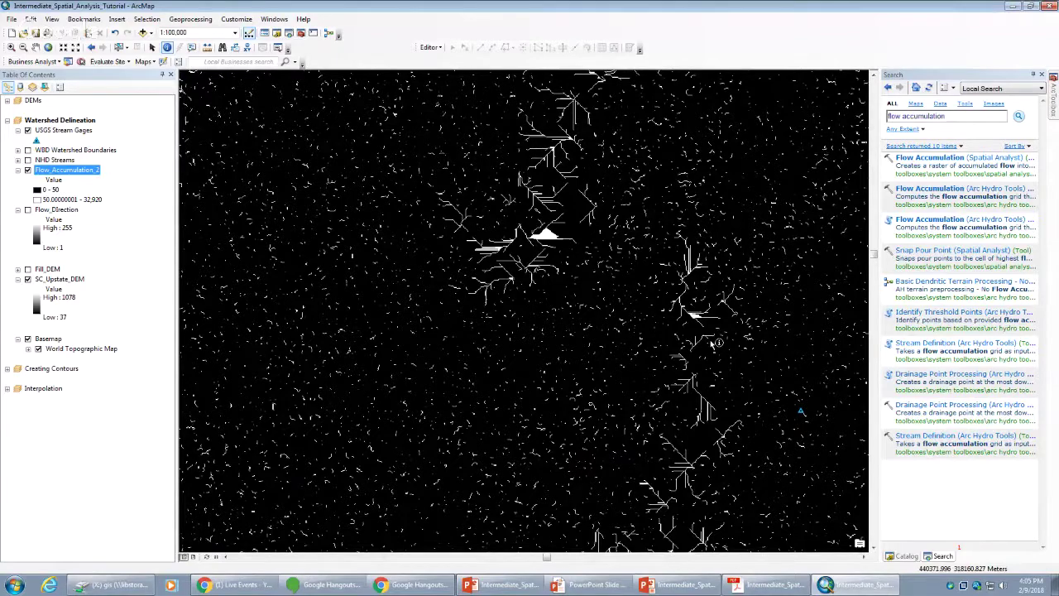
{"action": "scroll", "coordinate": [716, 342], "scroll_direction": "up", "scroll_amount": 2}
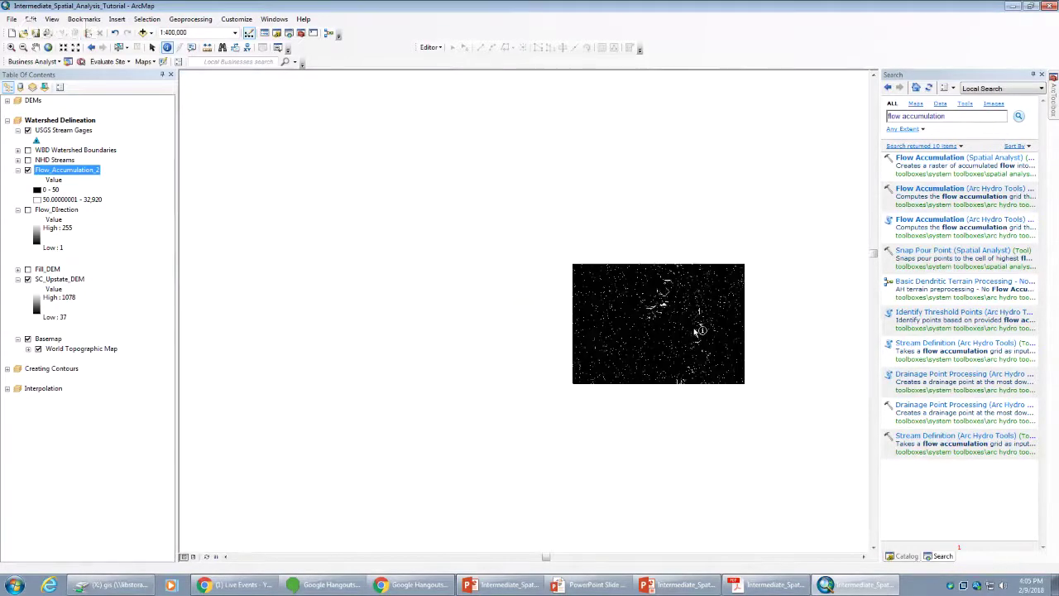
{"action": "left_click_drag", "start_coordinate": [760, 334], "coordinate": [680, 323]}
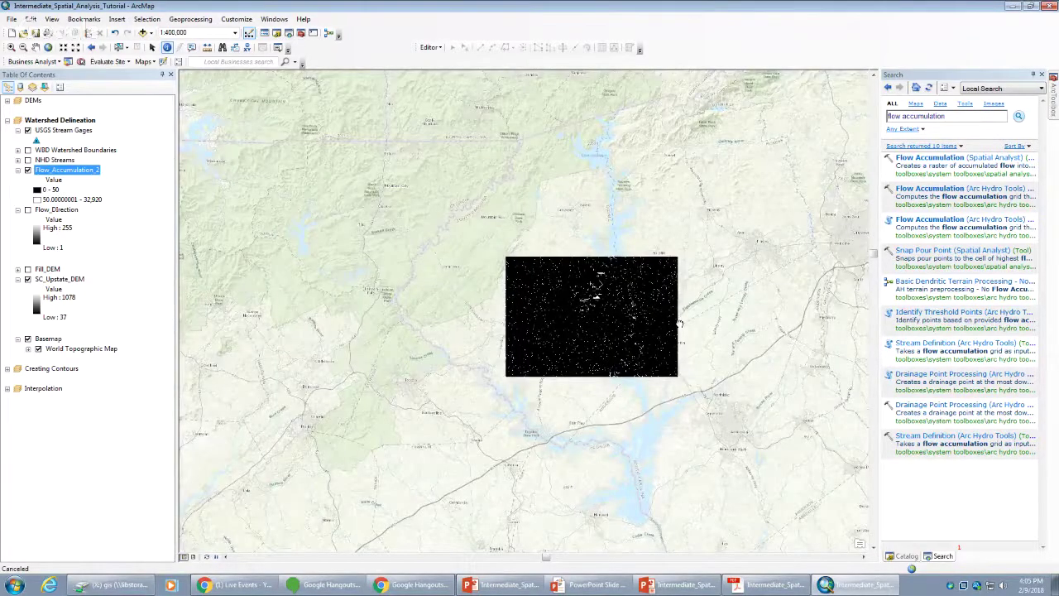
{"action": "scroll", "coordinate": [606, 303], "scroll_direction": "up", "scroll_amount": 1}
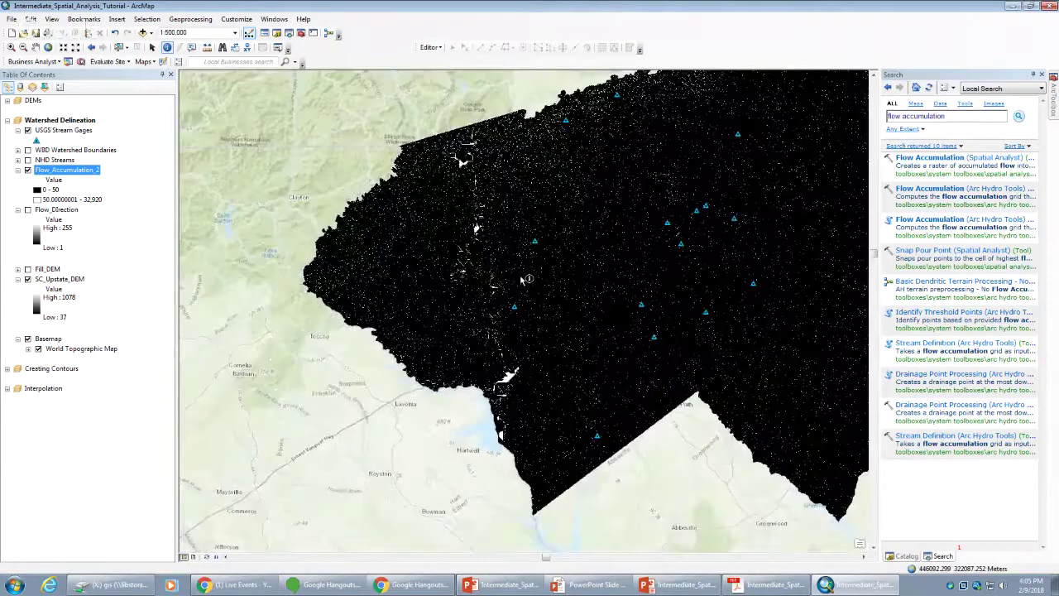
{"action": "left_click_drag", "start_coordinate": [793, 297], "coordinate": [595, 311]}
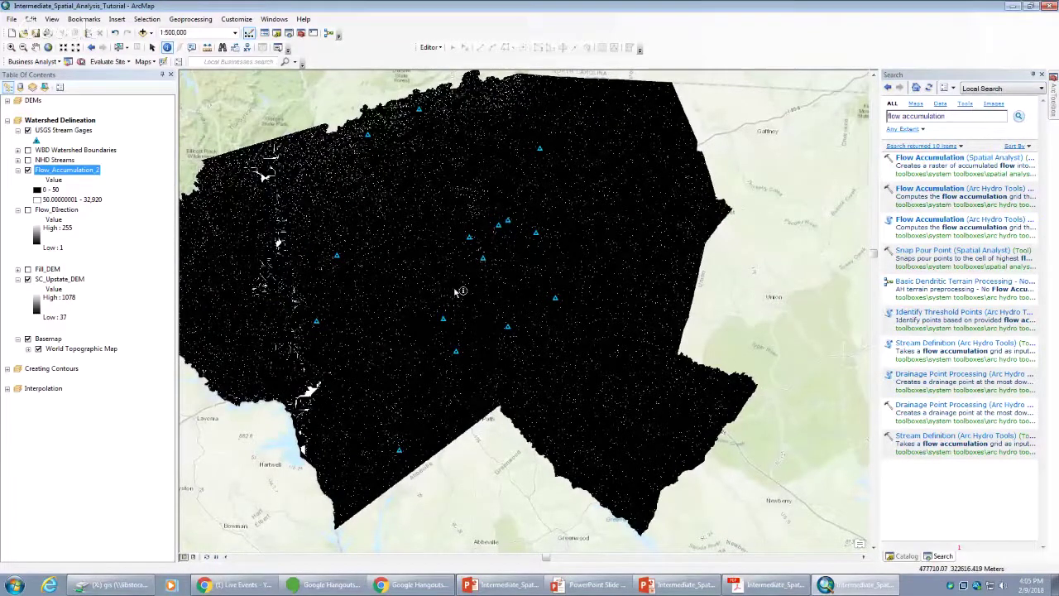
- Set the first class break of Flow_Accumulation_2 to 20 and apply it to the map
{"action": "double_click", "coordinate": [79, 168]}
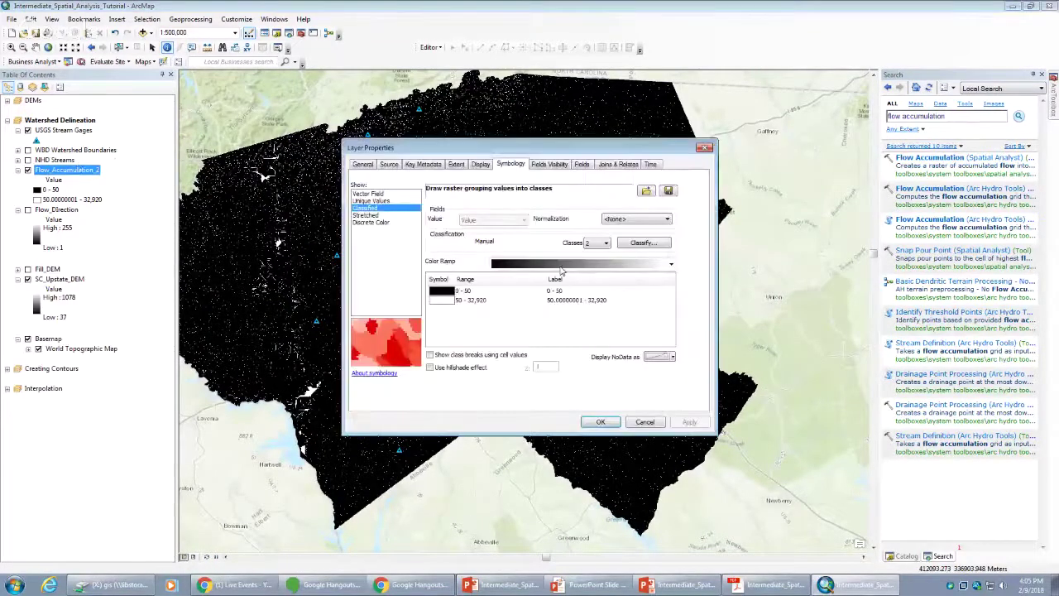
{"action": "left_click", "coordinate": [639, 244]}
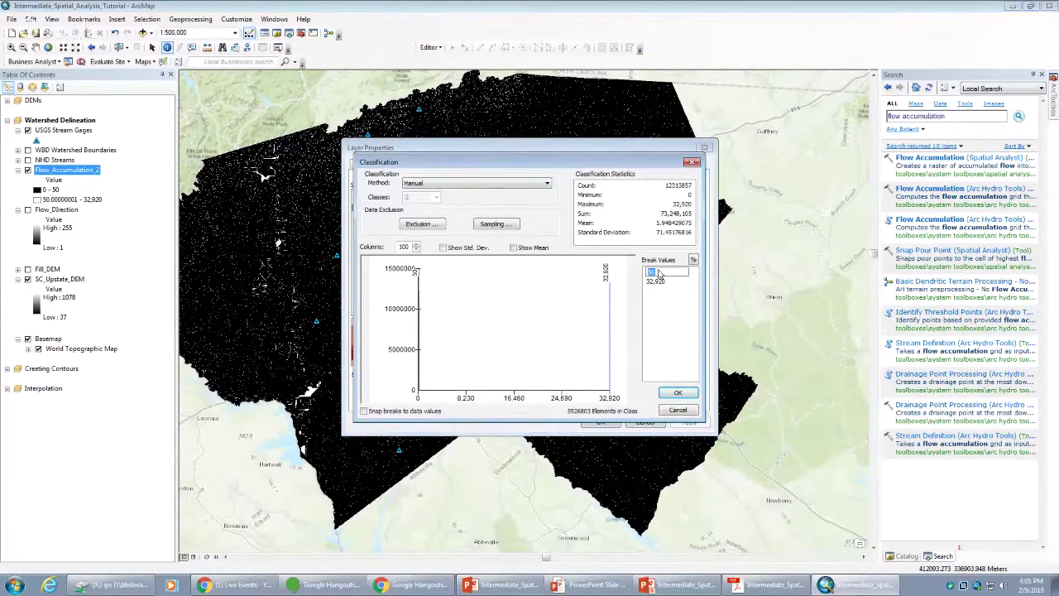
{"action": "left_click", "coordinate": [684, 393]}
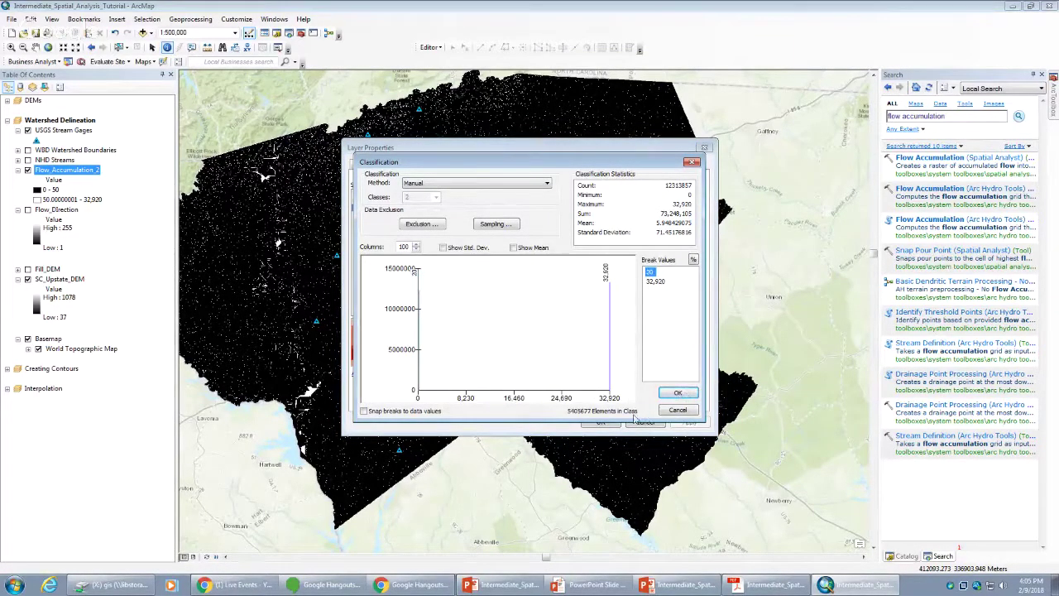
{"action": "left_click", "coordinate": [676, 392]}
{"action": "left_click", "coordinate": [617, 402]}
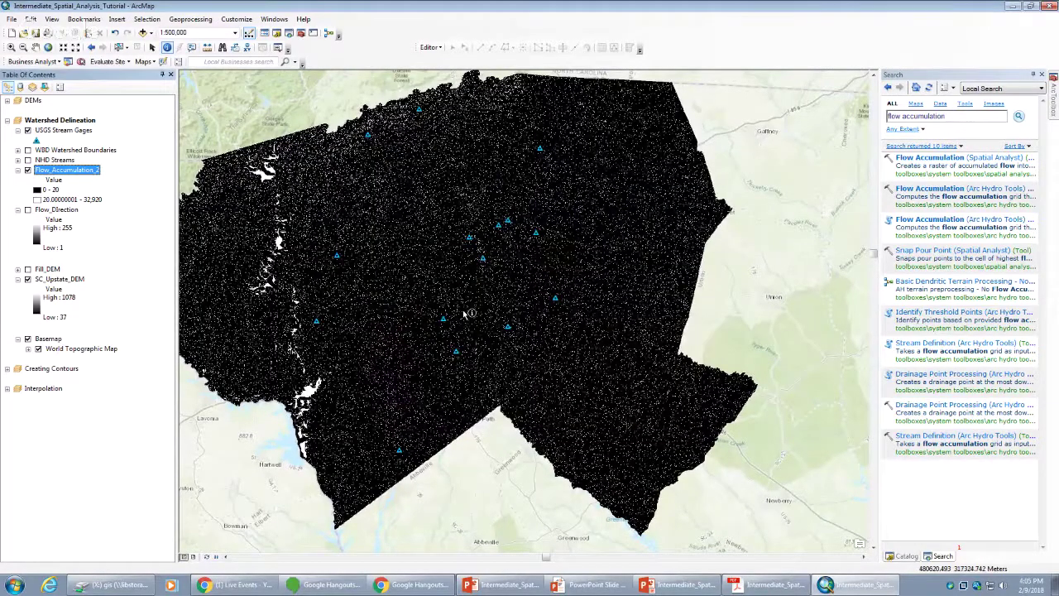
{"action": "scroll", "coordinate": [469, 313], "scroll_direction": "up", "scroll_amount": 5}
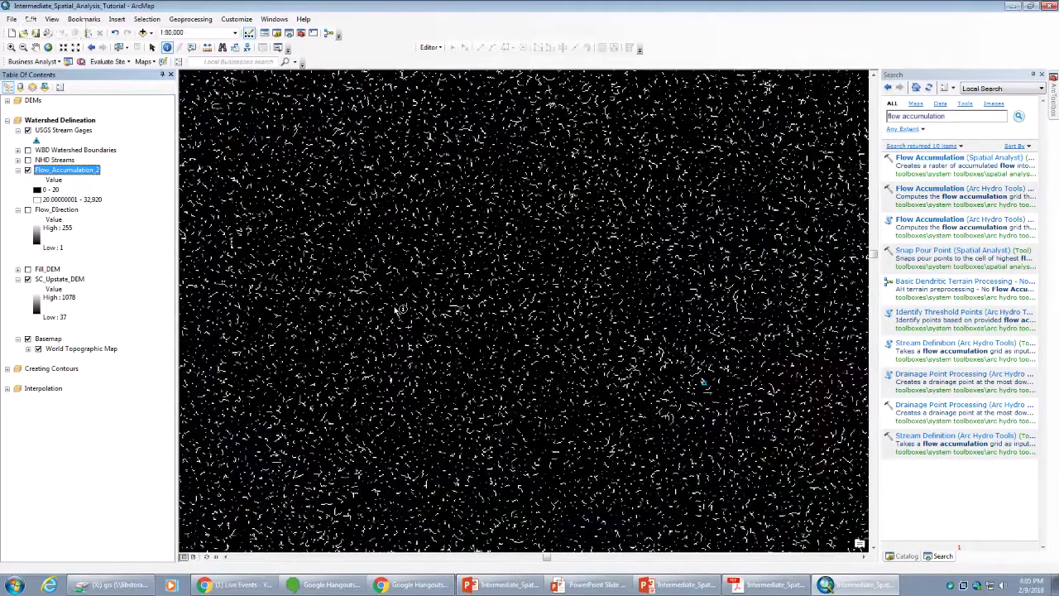
- Lower the first class break of Flow_Accumulation_2 to 10 and apply it
{"action": "double_click", "coordinate": [88, 172]}
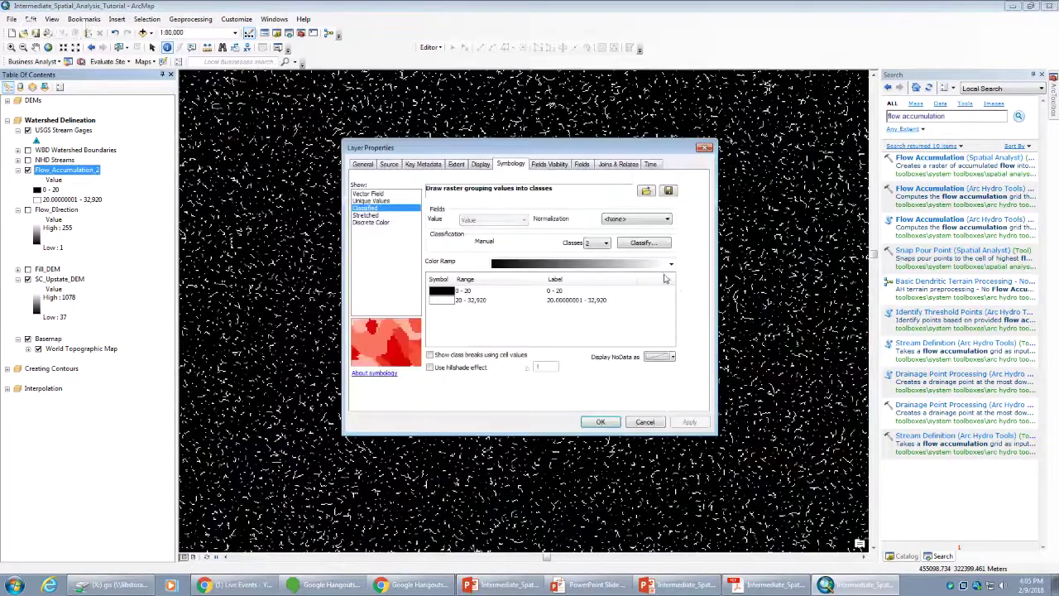
{"action": "left_click", "coordinate": [653, 242]}
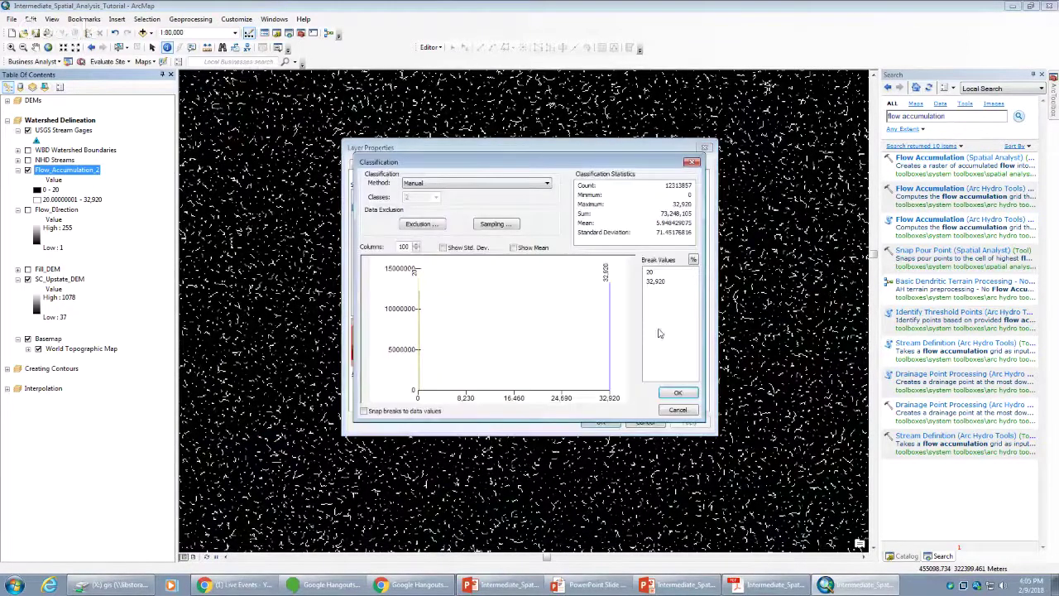
{"action": "left_click", "coordinate": [651, 273]}
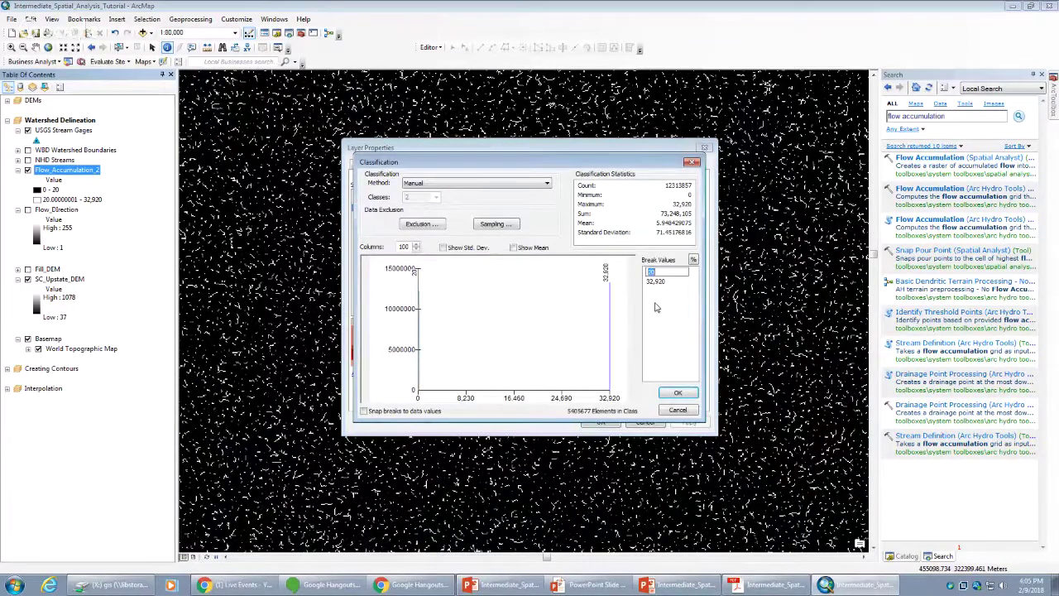
{"action": "left_click", "coordinate": [678, 393]}
{"action": "left_click", "coordinate": [602, 423]}
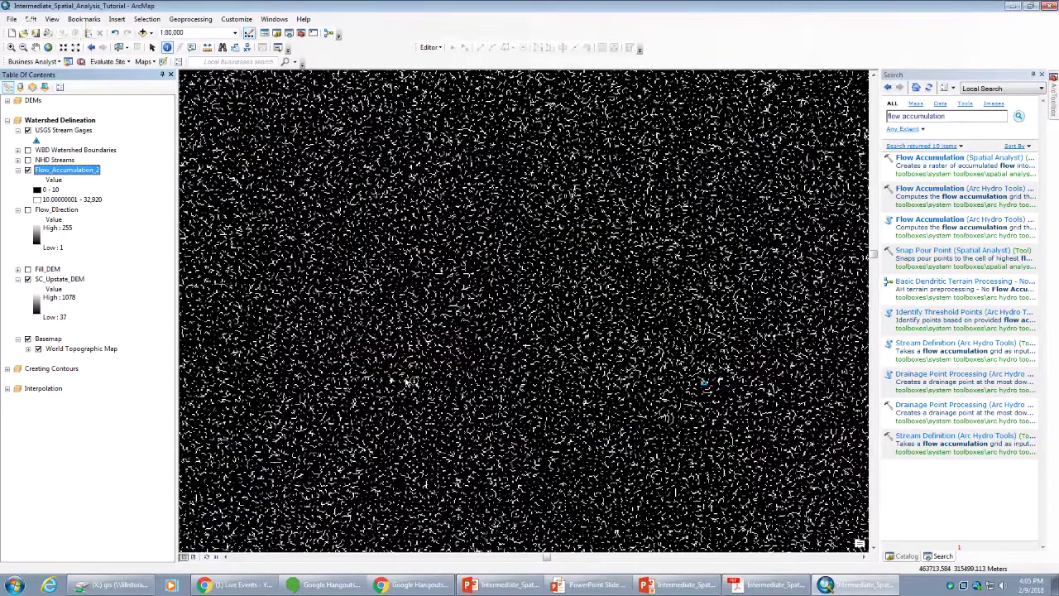
- Examine how the cells above the 10 threshold are distributed around the stream gages and reservoirs, from regional extent down to individual cells
{"action": "scroll", "coordinate": [405, 381], "scroll_direction": "up", "scroll_amount": 4}
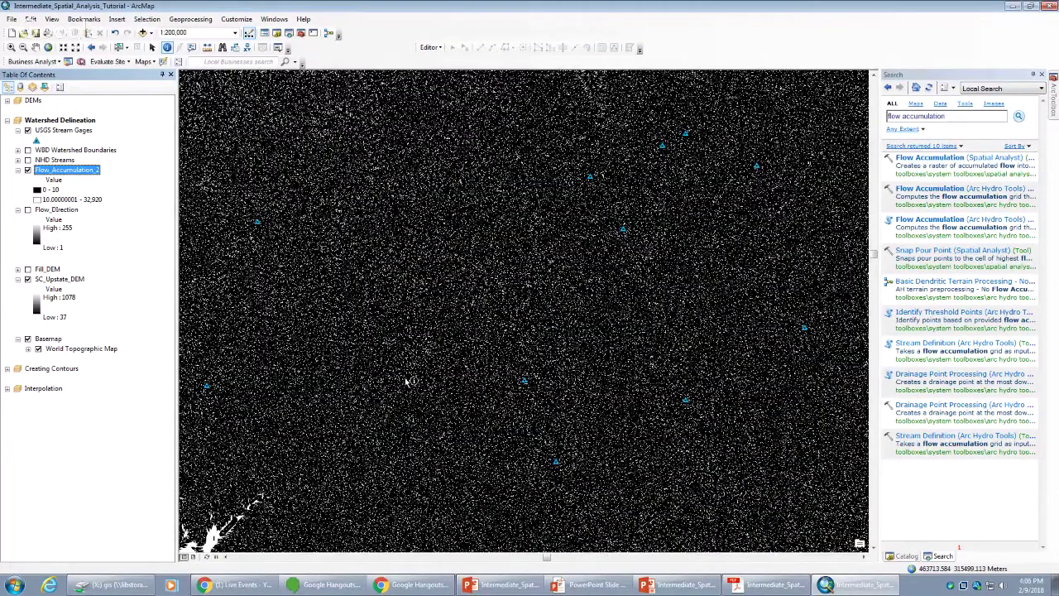
{"action": "key", "text": "Left"}
{"action": "key", "text": "Down"}
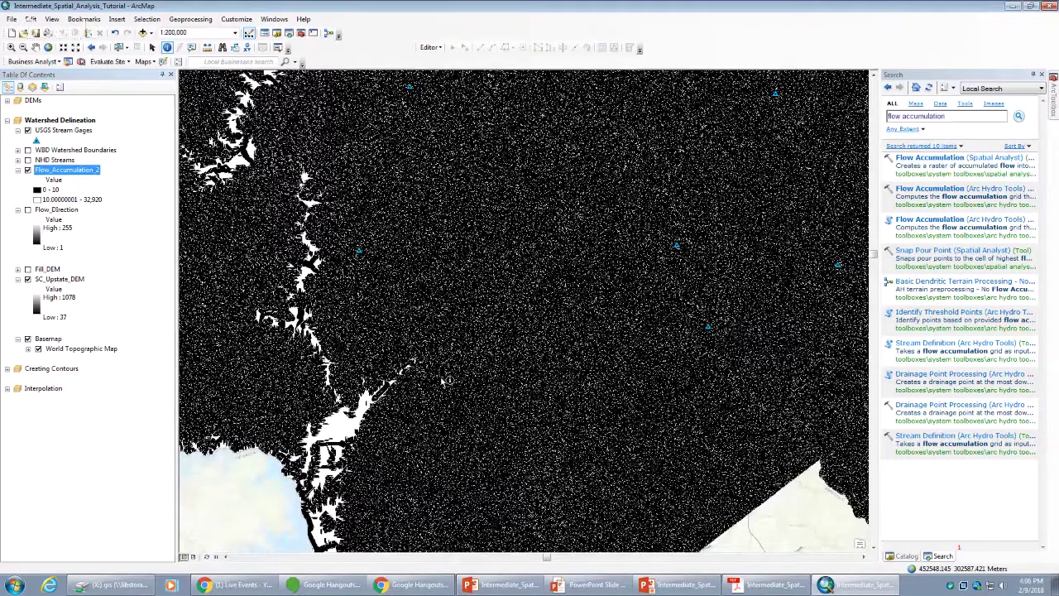
{"action": "key", "text": "Right"}
{"action": "key", "text": "Up"}
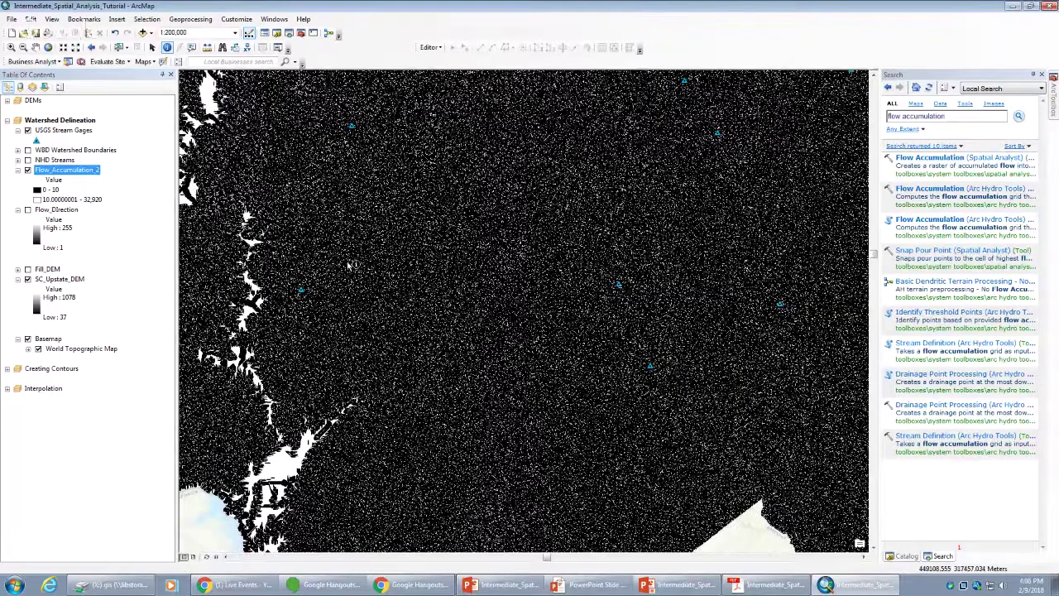
{"action": "scroll", "coordinate": [349, 265], "scroll_direction": "down", "scroll_amount": 5}
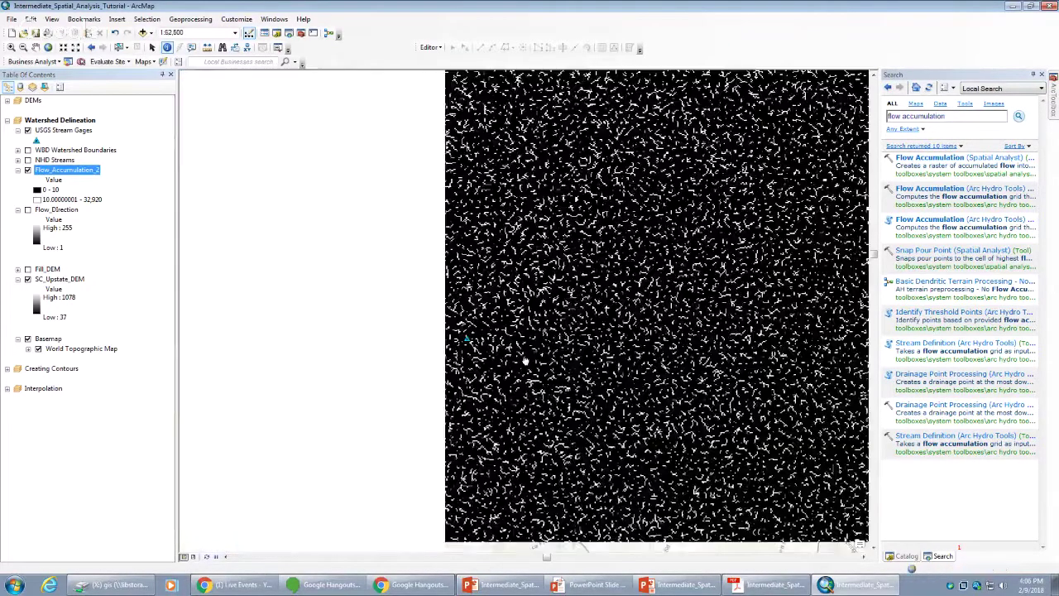
{"action": "scroll", "coordinate": [526, 361], "scroll_direction": "down", "scroll_amount": 3}
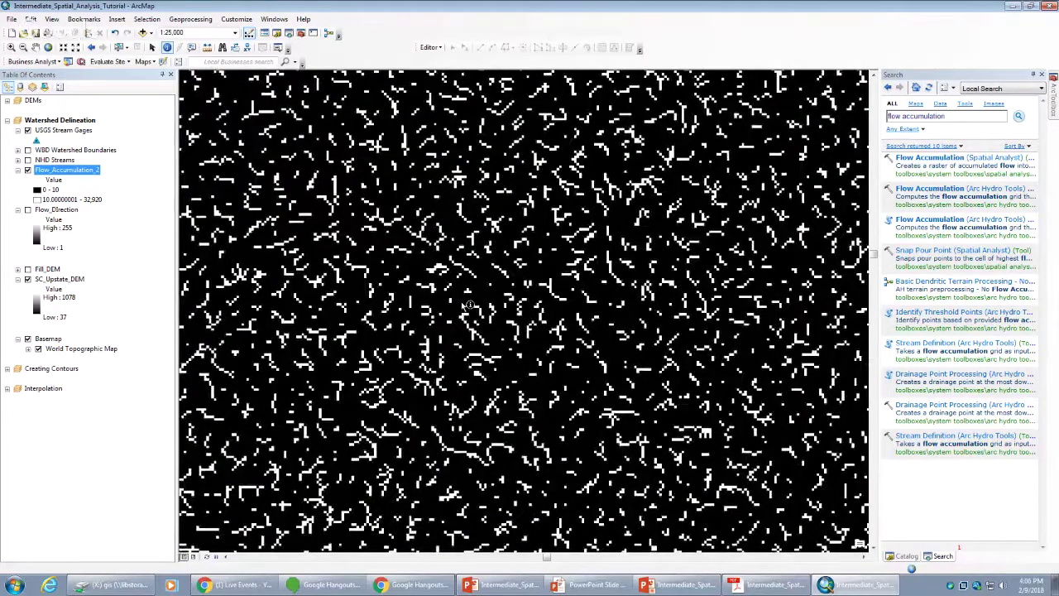
{"action": "scroll", "coordinate": [468, 306], "scroll_direction": "down", "scroll_amount": 1}
{"action": "scroll", "coordinate": [468, 312], "scroll_direction": "down", "scroll_amount": 2}
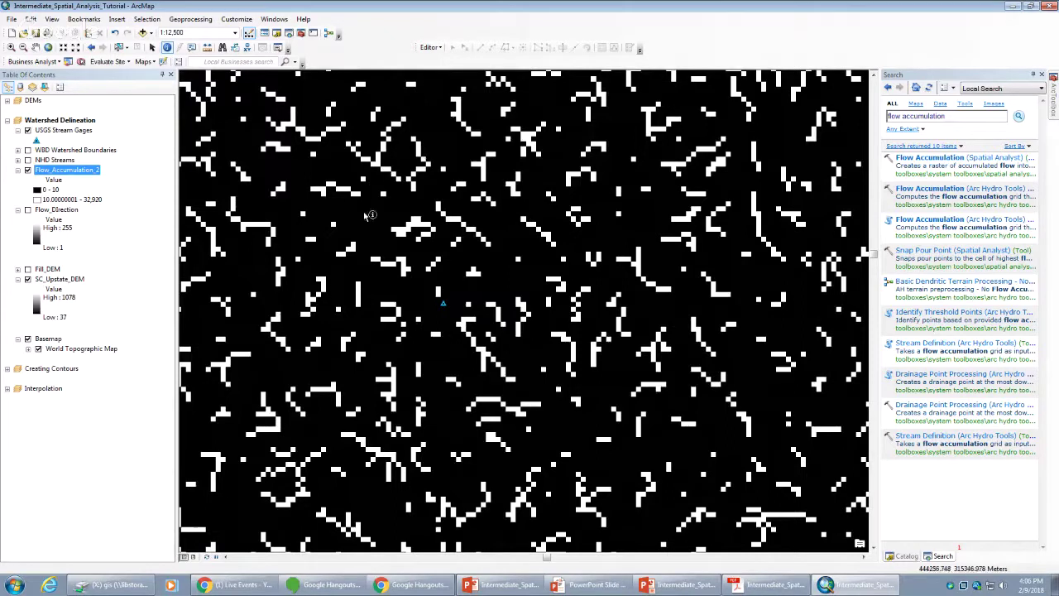
- Set the first class break of Flow_Accumulation_2 to 2, keeping two classes, and apply it to the map
{"action": "right_click", "coordinate": [70, 172]}
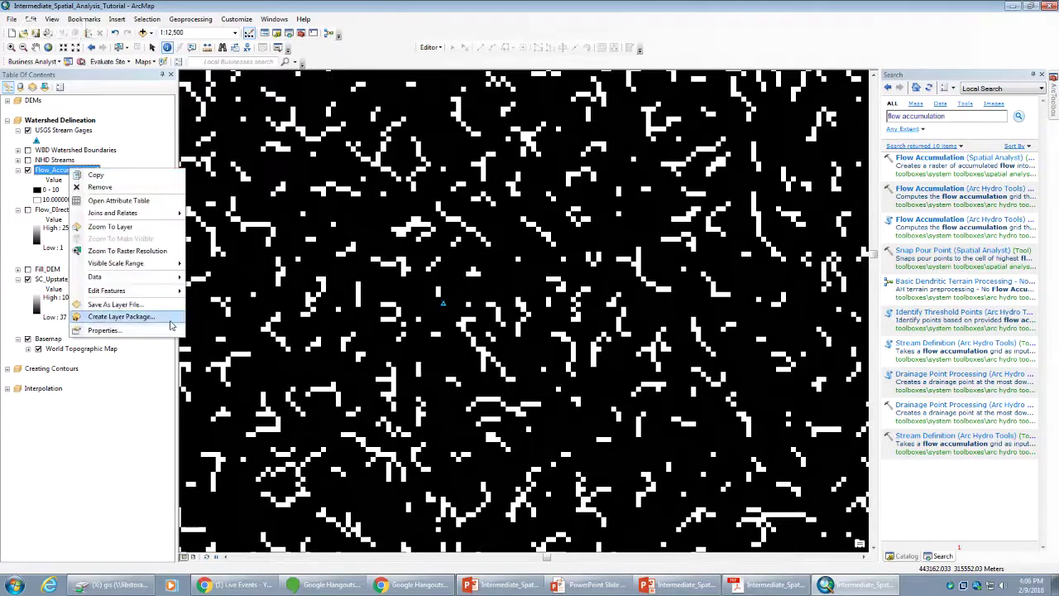
{"action": "left_click", "coordinate": [157, 332]}
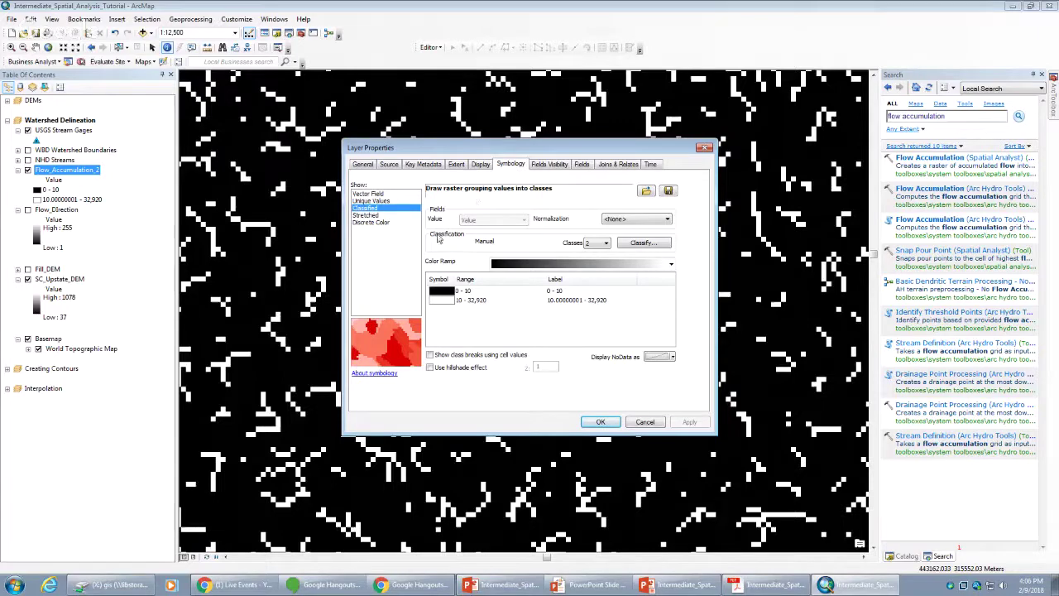
{"action": "left_click", "coordinate": [584, 244]}
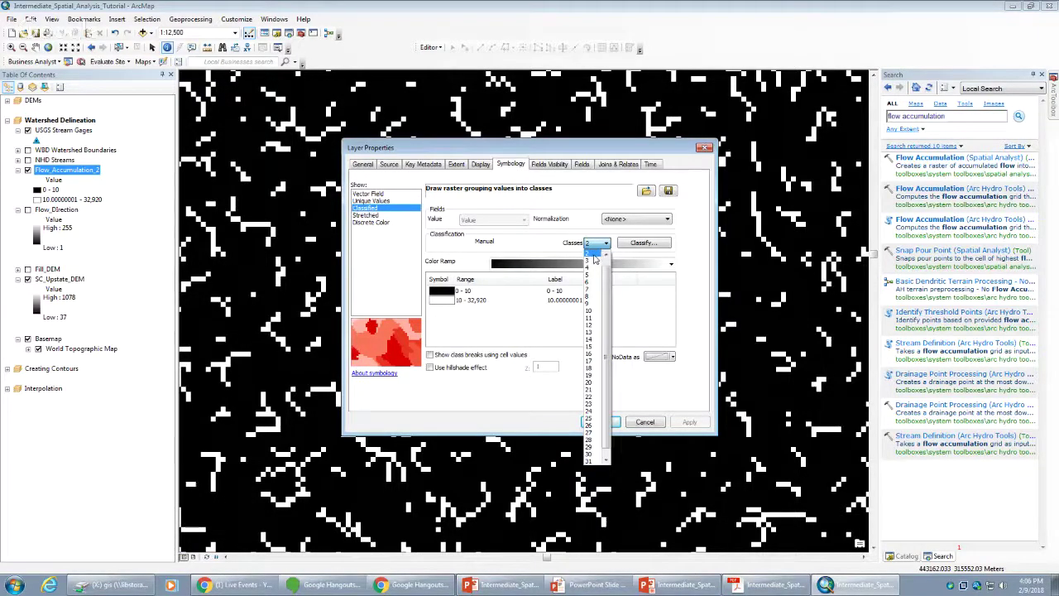
{"action": "left_click", "coordinate": [596, 242]}
{"action": "left_click", "coordinate": [633, 243]}
{"action": "left_click", "coordinate": [652, 273]}
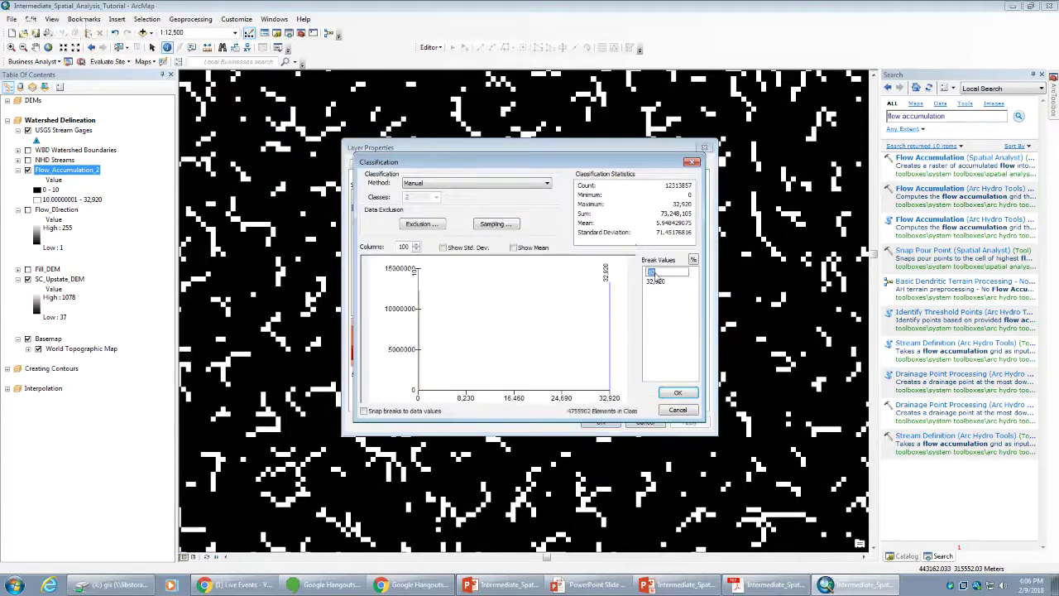
{"action": "type", "text": "2"}
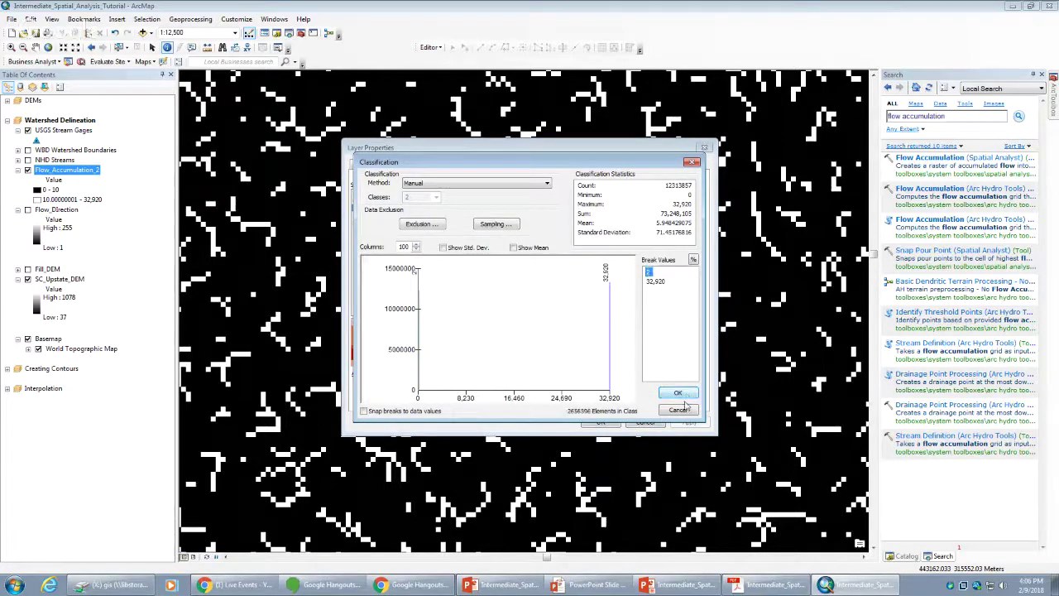
{"action": "left_click", "coordinate": [678, 393]}
{"action": "left_click", "coordinate": [599, 422]}
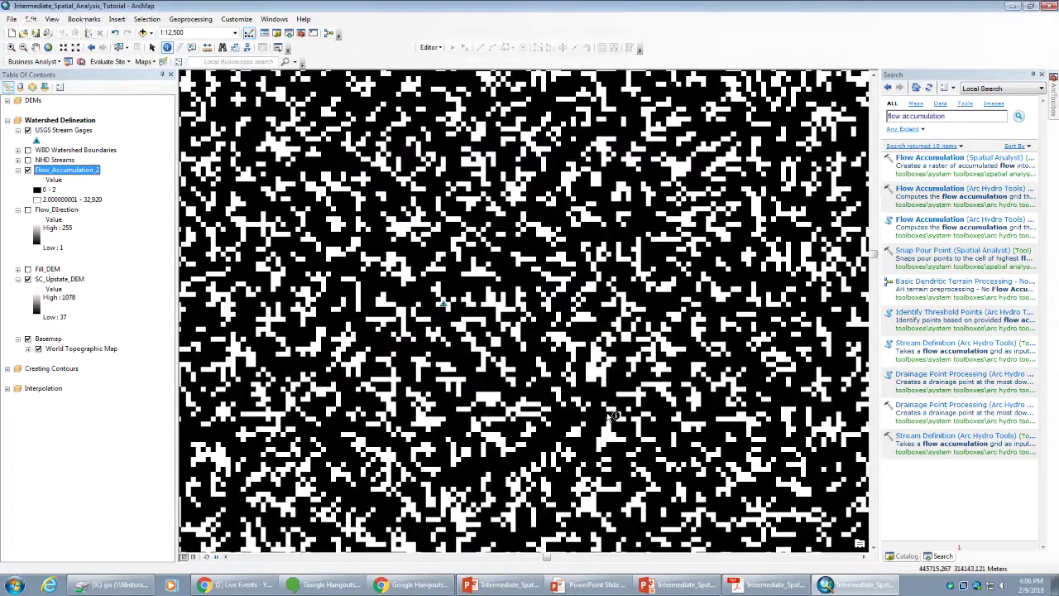
{"action": "scroll", "coordinate": [574, 300], "scroll_direction": "down", "scroll_amount": 5}
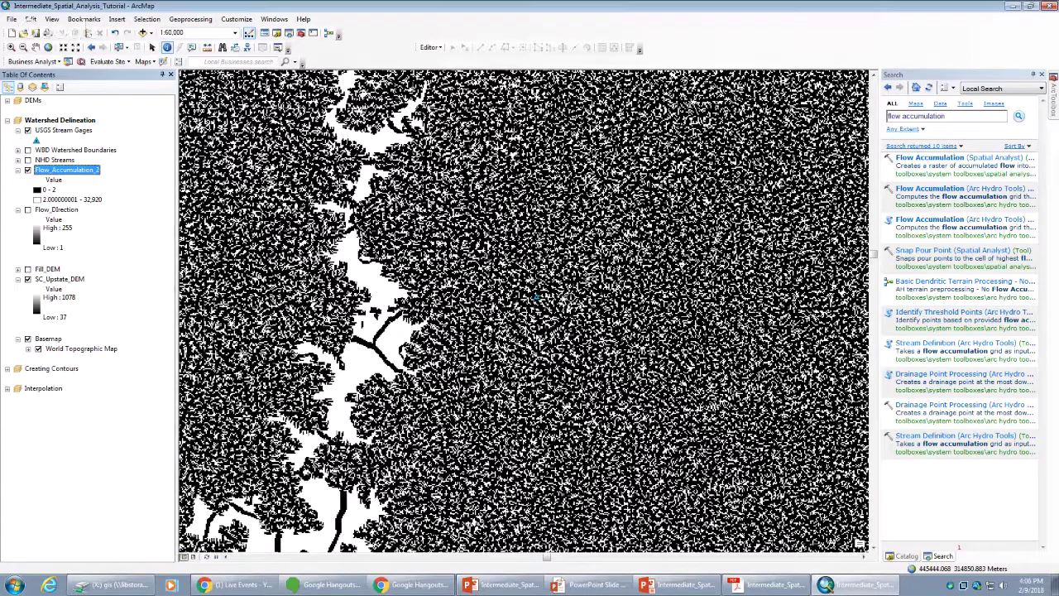
{"action": "scroll", "coordinate": [535, 297], "scroll_direction": "down", "scroll_amount": 1}
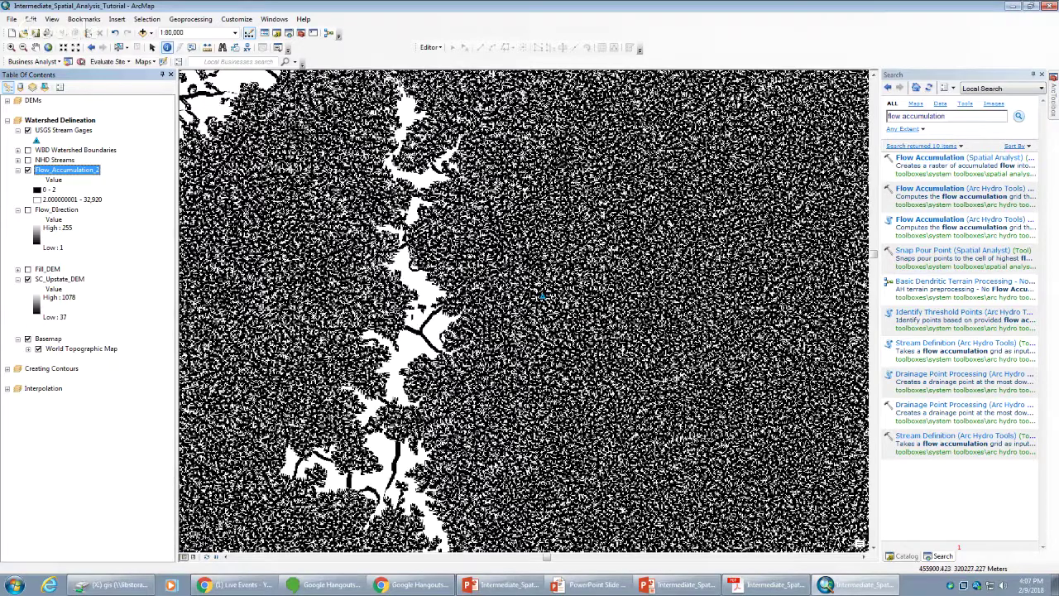
{"action": "scroll", "coordinate": [543, 298], "scroll_direction": "up", "scroll_amount": 3}
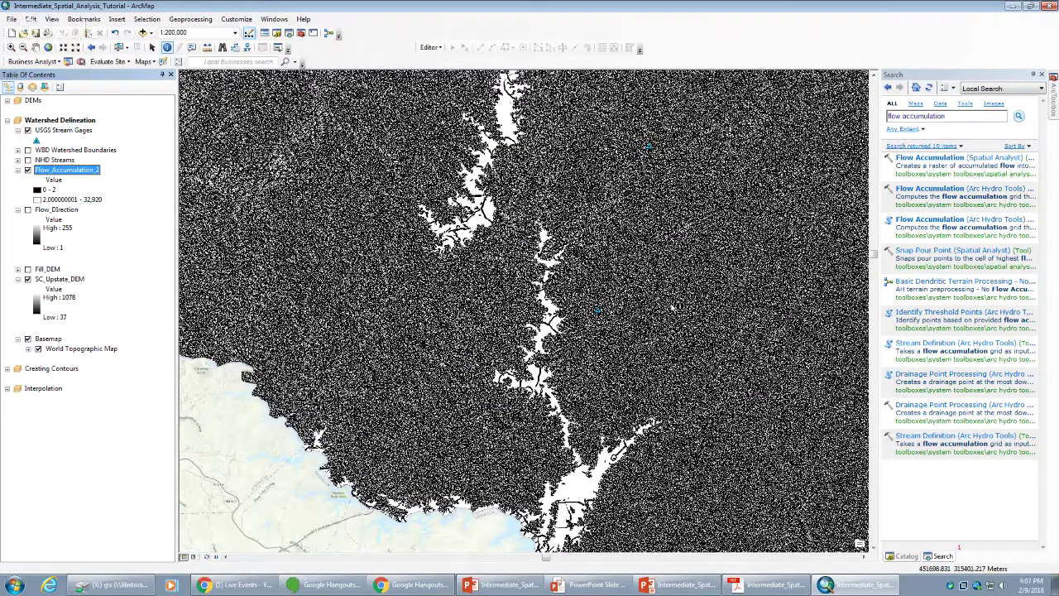
{"action": "scroll", "coordinate": [674, 307], "scroll_direction": "down", "scroll_amount": 5}
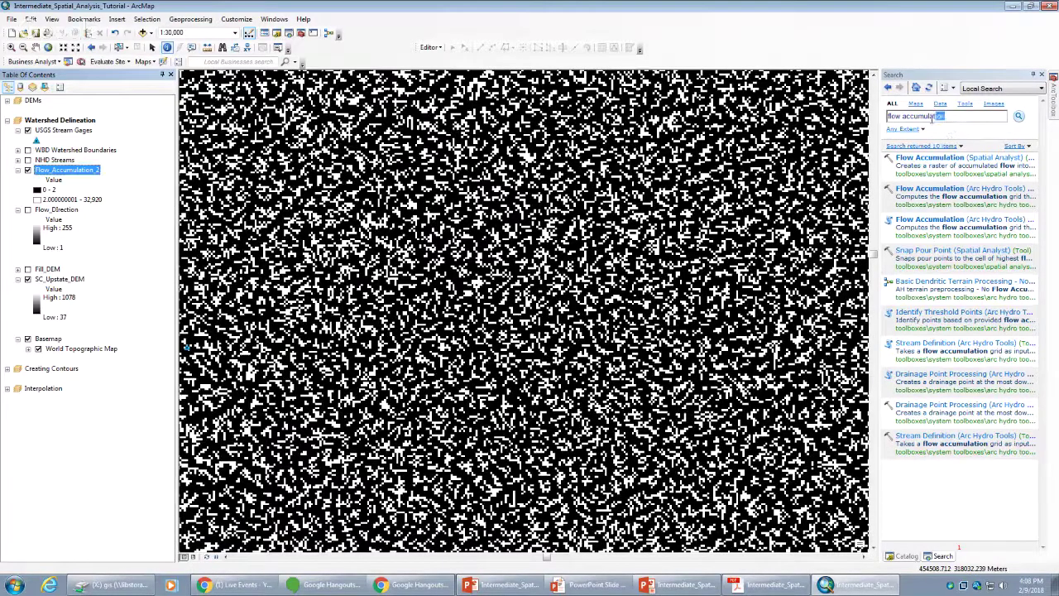
- Search for "snap pour point" and open the Snap Pour Point (Spatial Analyst) tool
{"action": "left_click_drag", "start_coordinate": [946, 116], "coordinate": [886, 117]}
{"action": "type", "text": "s"}
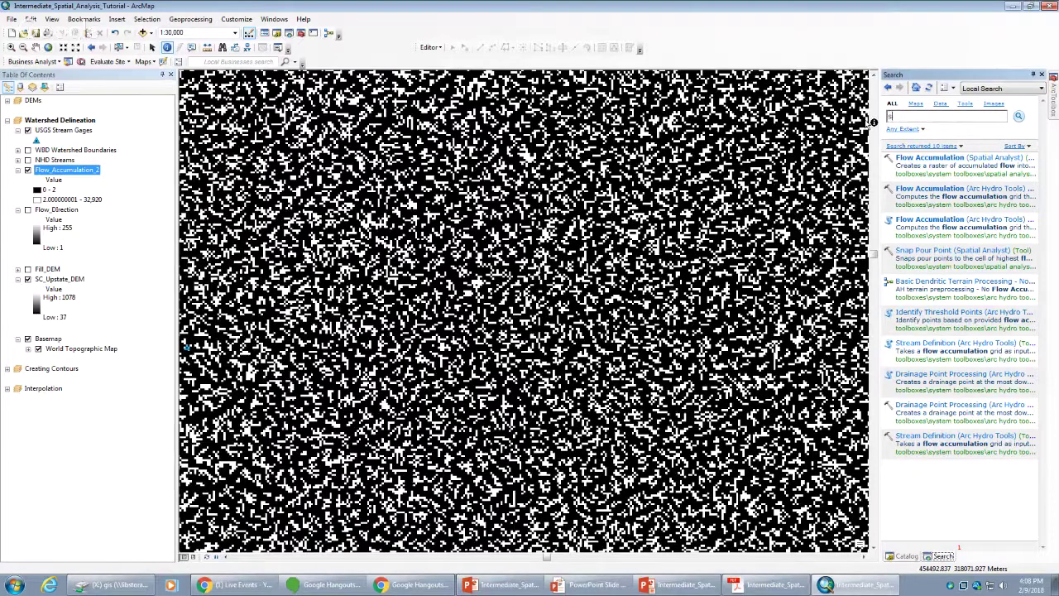
{"action": "type", "text": "nap pour point"}
{"action": "key", "text": "Return"}
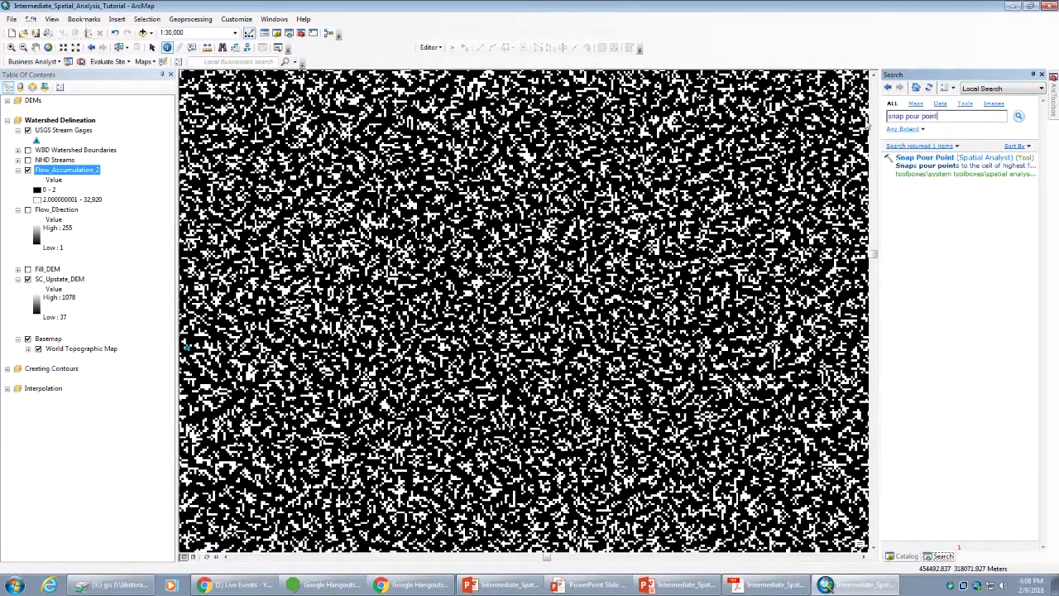
{"action": "left_click", "coordinate": [937, 161]}
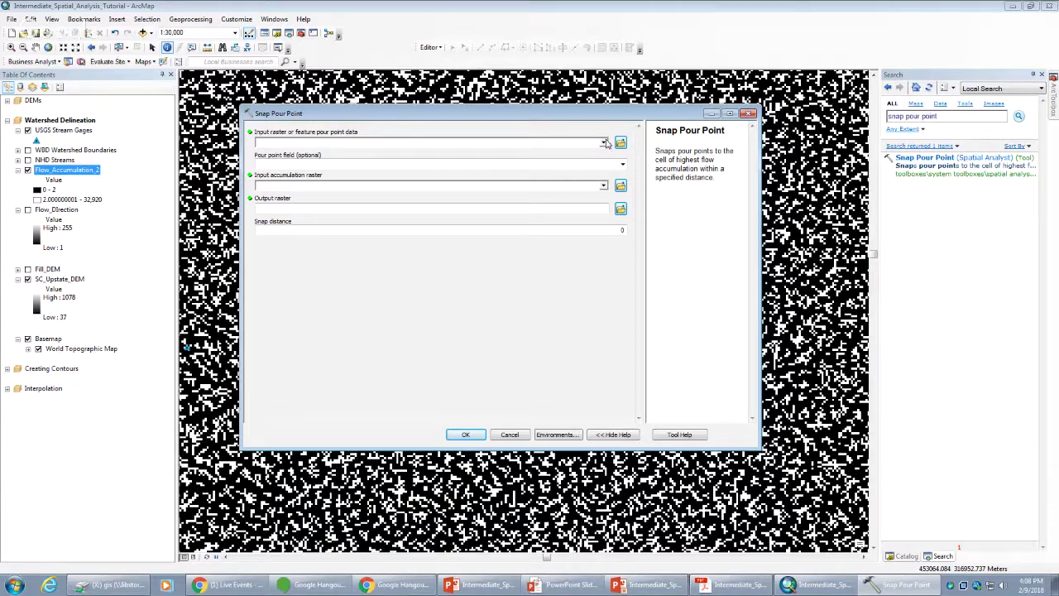
- Use USGS Stream Gages as the pour point data with field OBJECTID_1, and Flow_Accumulation_2 as the accumulation raster
{"action": "left_click", "coordinate": [606, 144]}
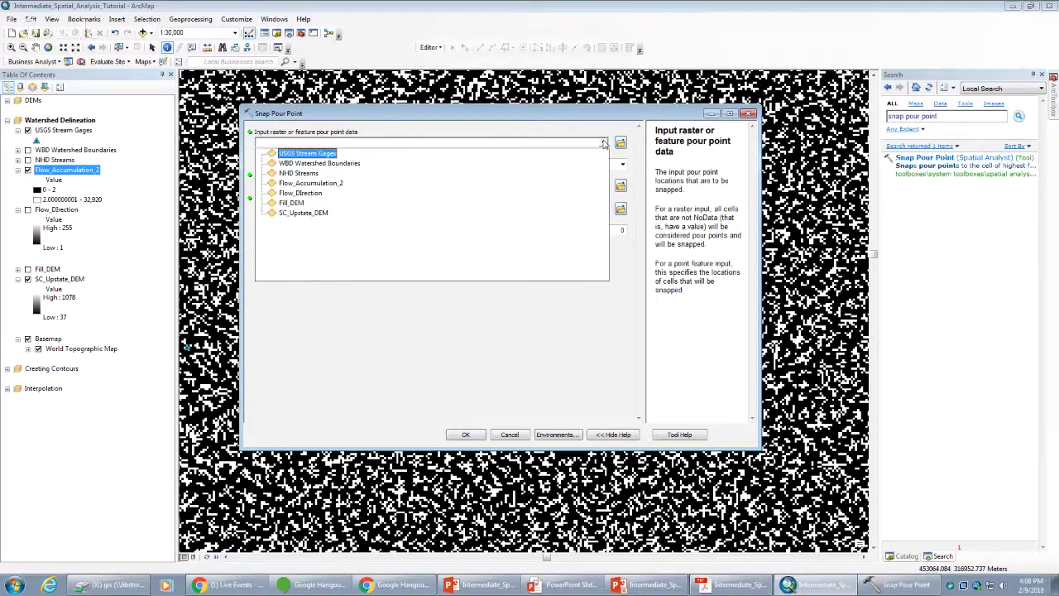
{"action": "left_click", "coordinate": [312, 155]}
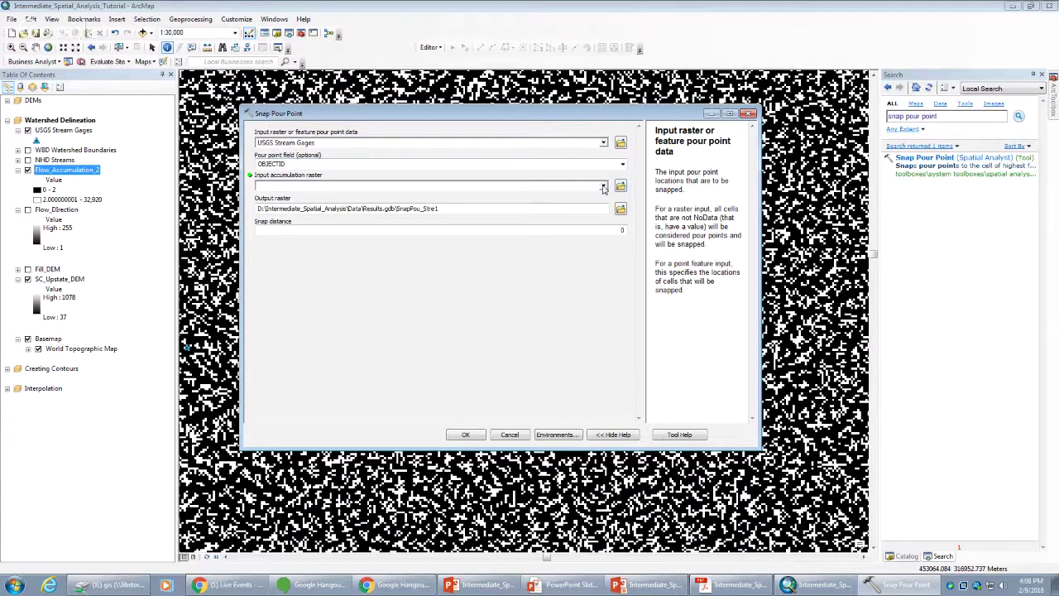
{"action": "left_click", "coordinate": [602, 187]}
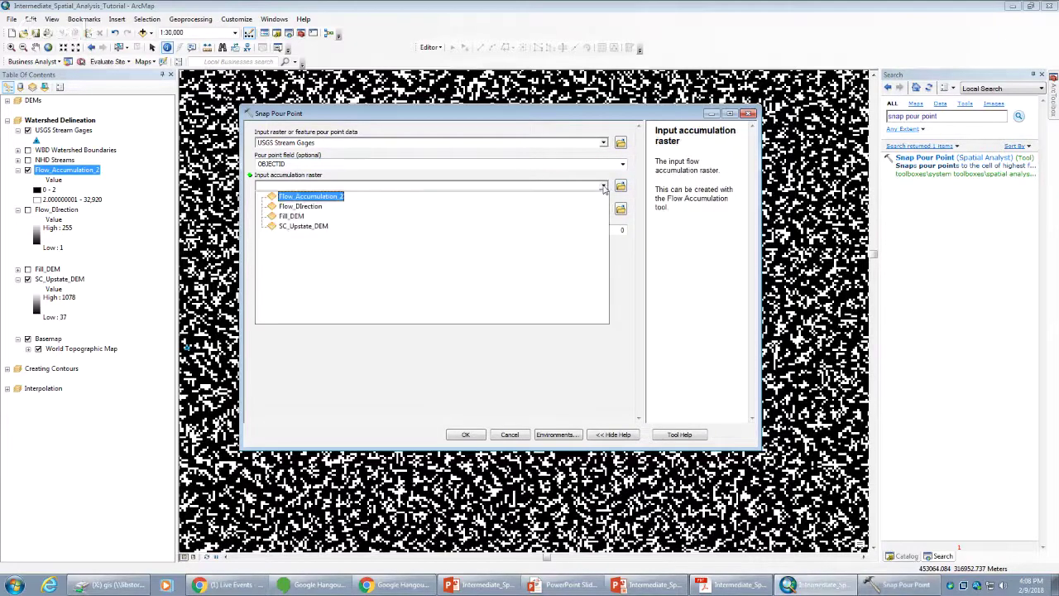
{"action": "left_click", "coordinate": [321, 197]}
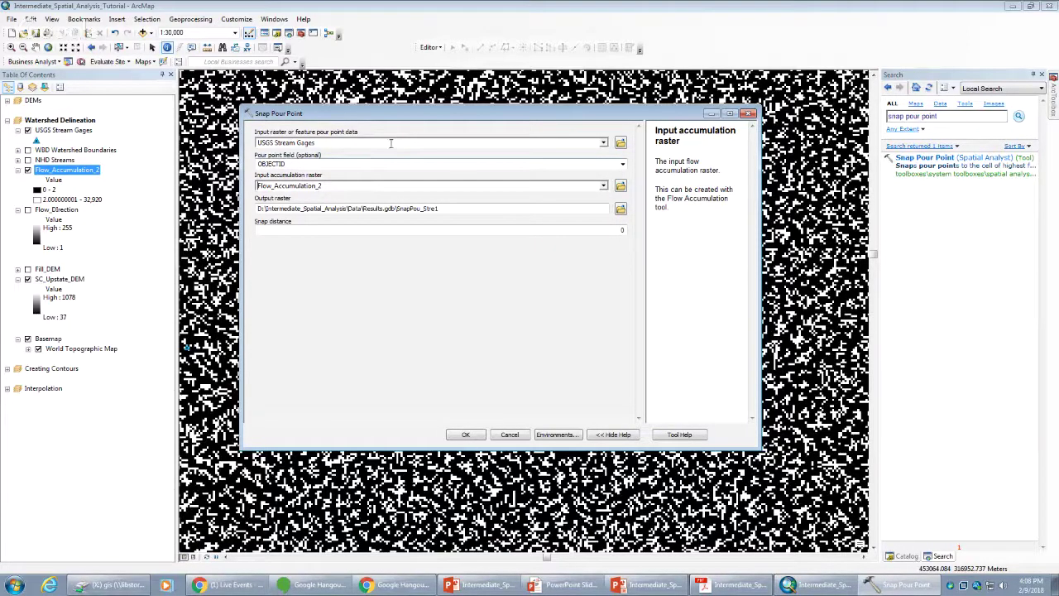
{"action": "left_click", "coordinate": [623, 165]}
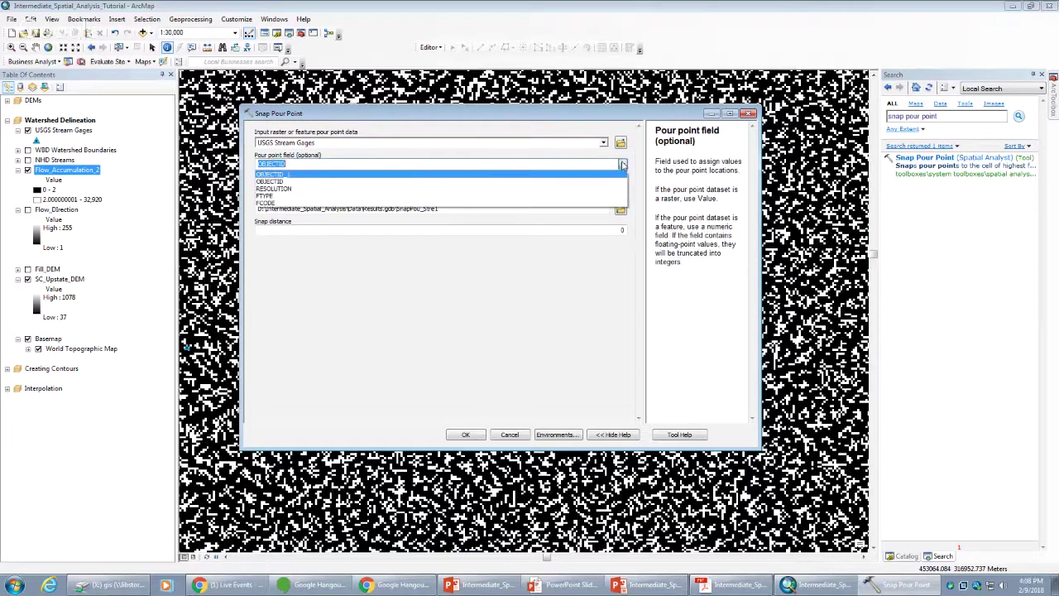
{"action": "left_click", "coordinate": [623, 164]}
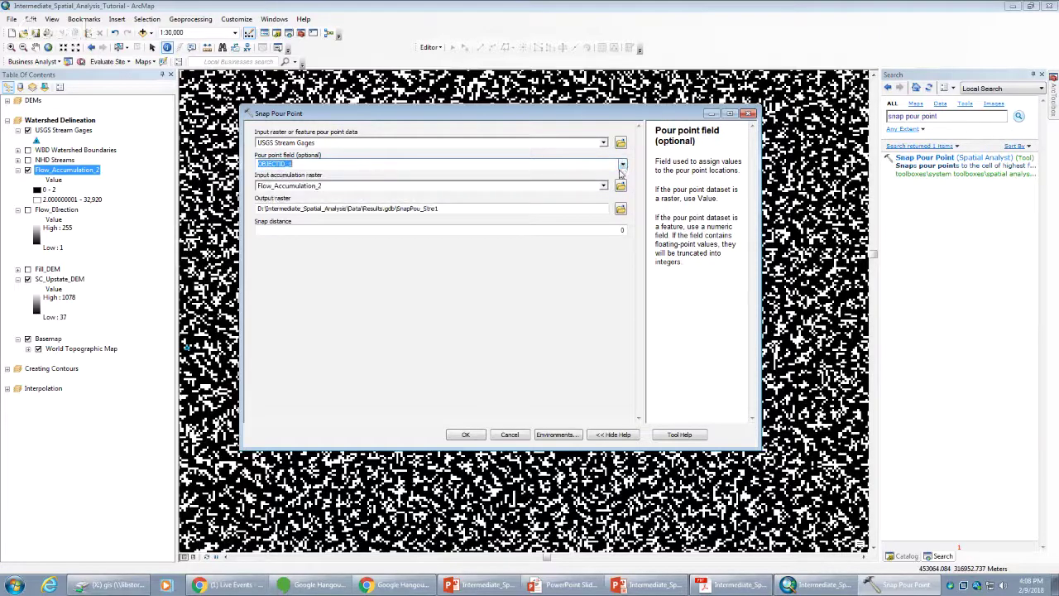
- Name the output raster USGS_Snapped_Gages in Results.gdb, set the snap distance to 150, and run Snap Pour Point
{"action": "left_click", "coordinate": [466, 211]}
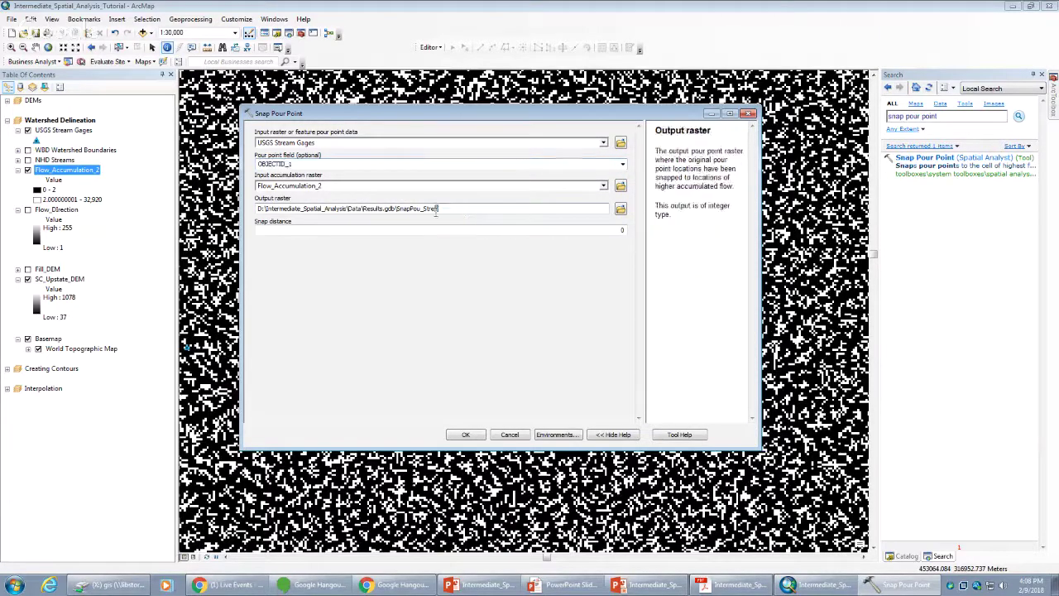
{"action": "left_click_drag", "start_coordinate": [437, 211], "coordinate": [398, 211]}
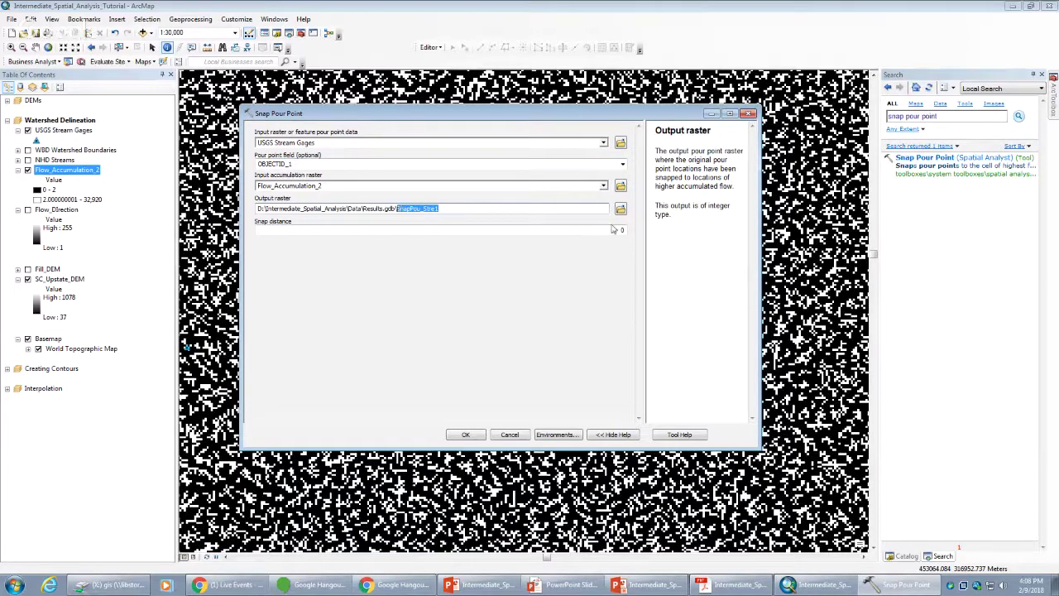
{"action": "type", "text": "USGS_Snapped_Gages"}
{"action": "left_click", "coordinate": [619, 231]}
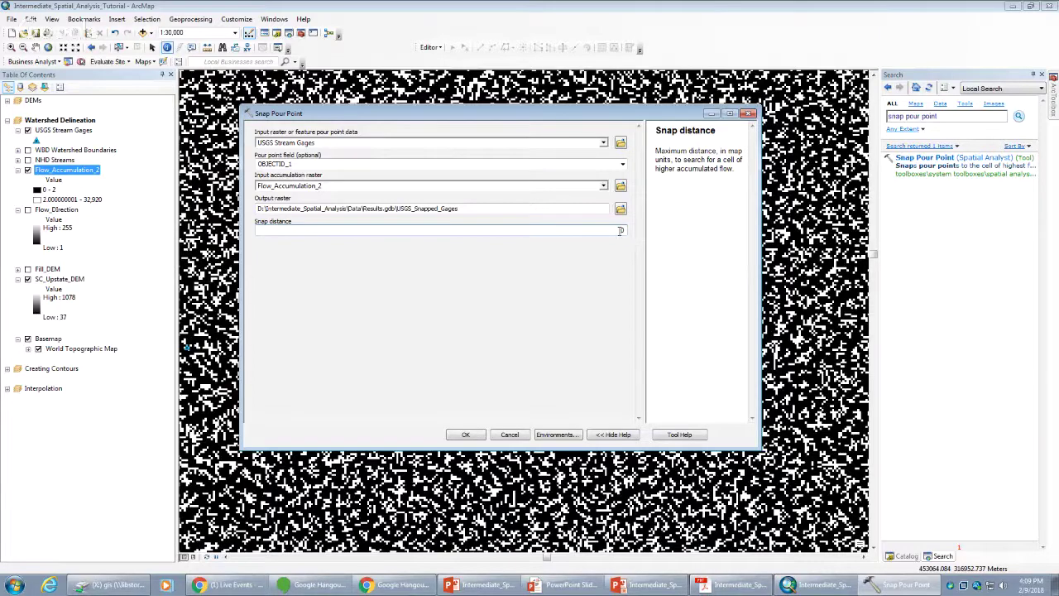
{"action": "type", "text": "150"}
{"action": "left_click", "coordinate": [610, 303]}
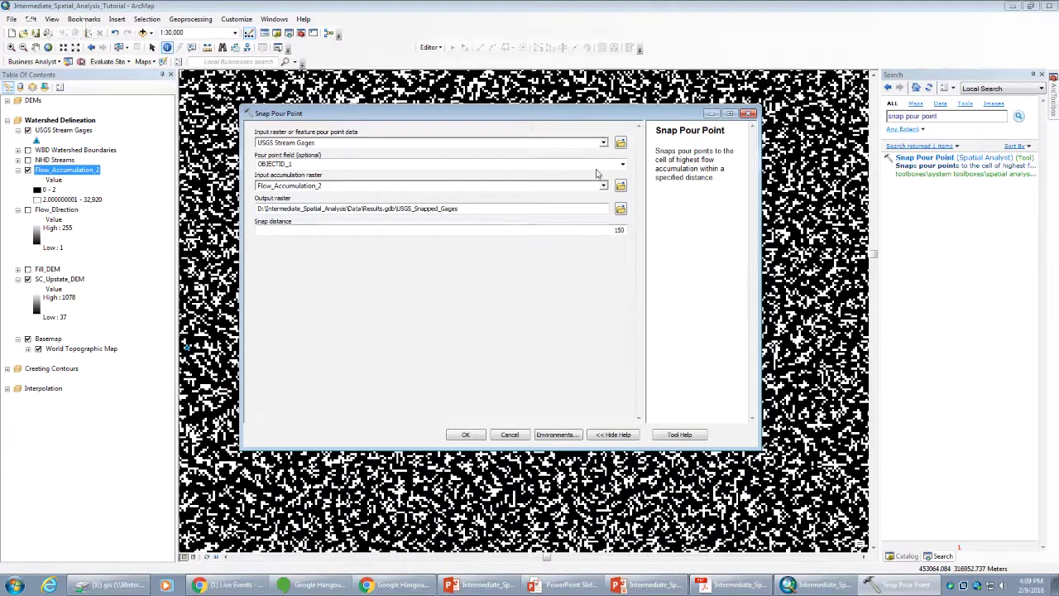
{"action": "left_click", "coordinate": [463, 435]}
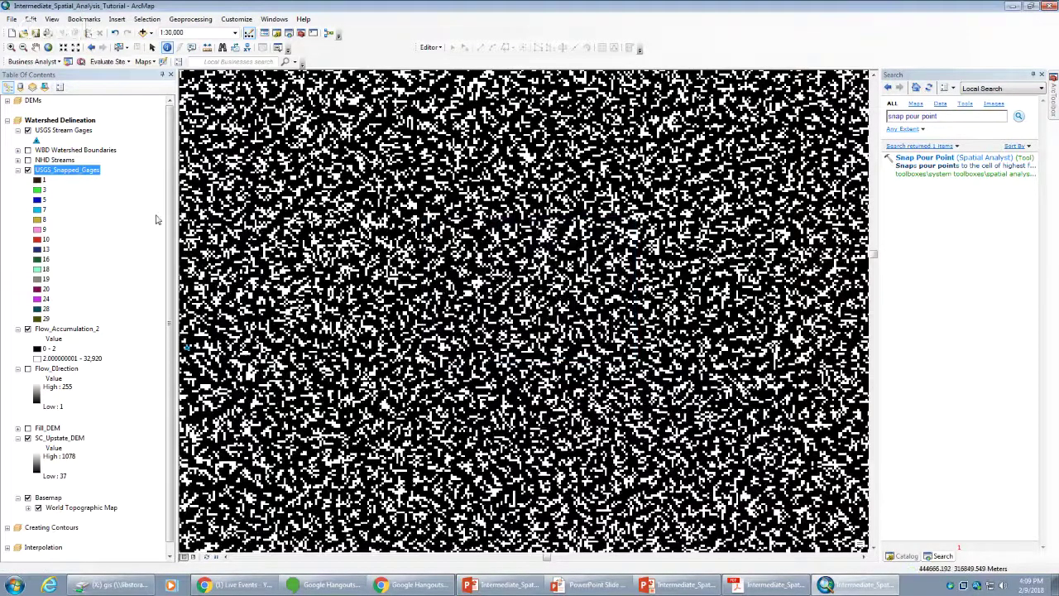
- Compare a snapped gage cell with its original USGS stream gage, both without and with Flow_Accumulation_2 displayed
{"action": "left_click", "coordinate": [26, 330]}
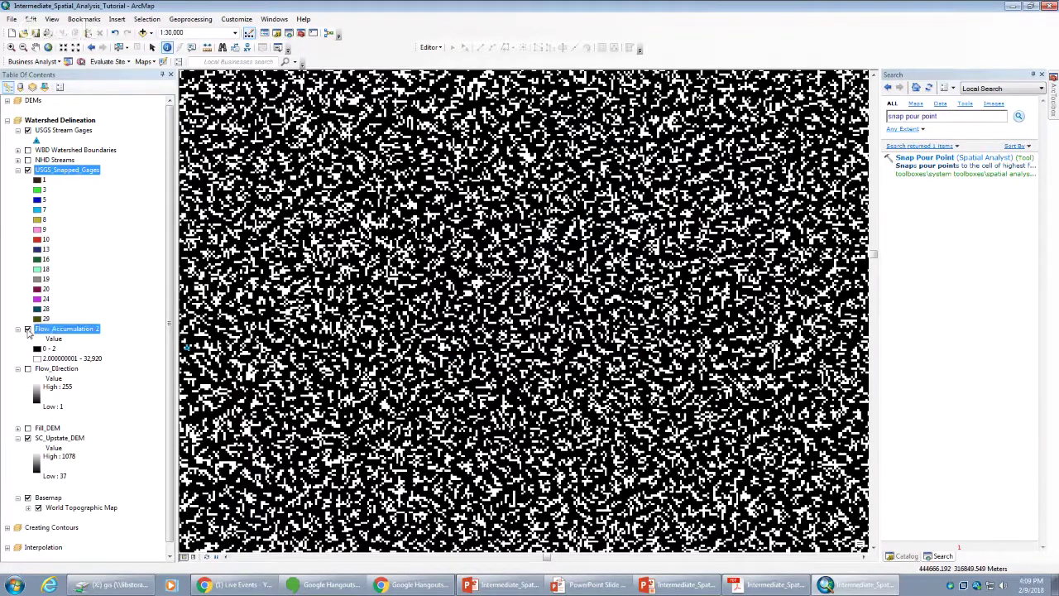
{"action": "left_click", "coordinate": [27, 329]}
{"action": "scroll", "coordinate": [418, 340], "scroll_direction": "down", "scroll_amount": 3}
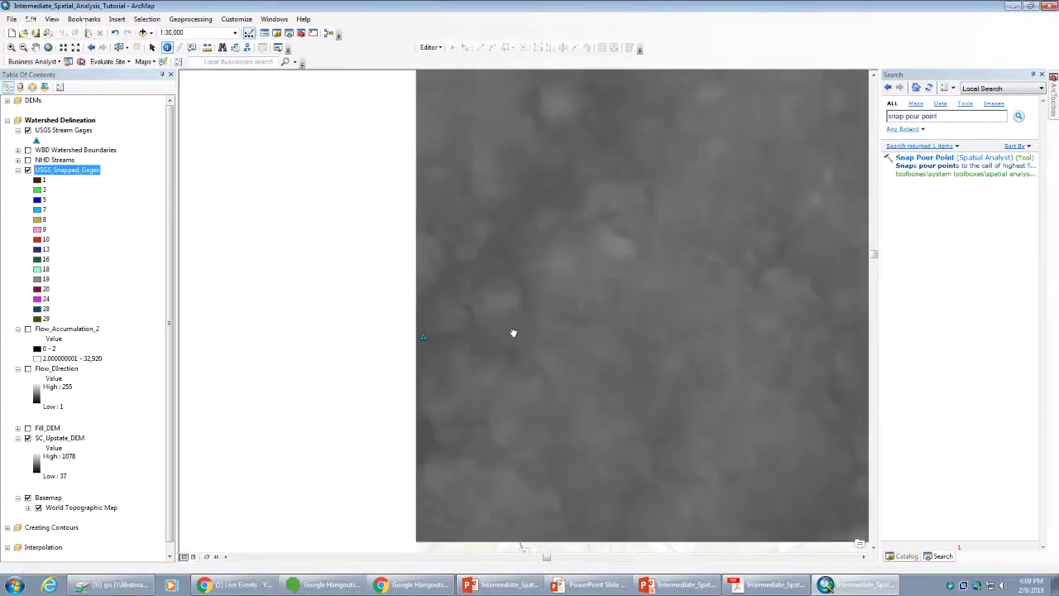
{"action": "scroll", "coordinate": [419, 340], "scroll_direction": "down", "scroll_amount": 3}
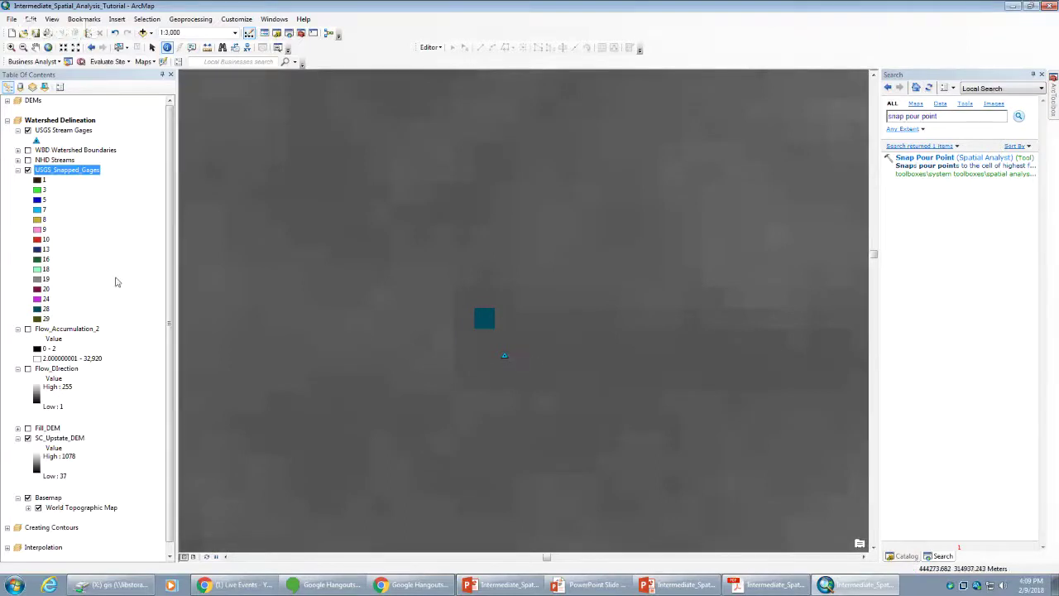
{"action": "left_click", "coordinate": [27, 329]}
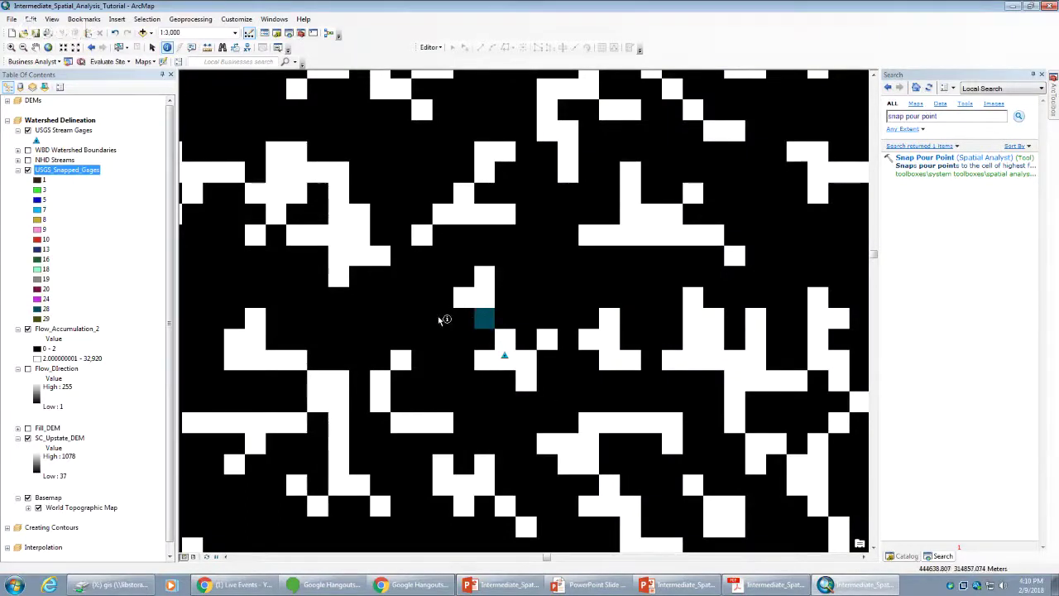
{"action": "scroll", "coordinate": [443, 320], "scroll_direction": "down", "scroll_amount": 1}
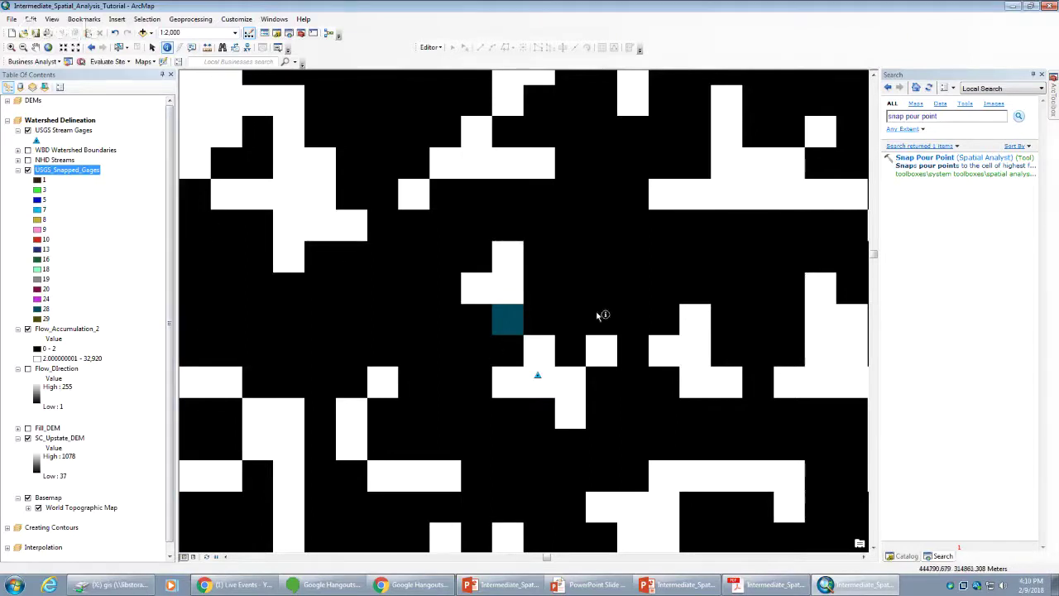
- Search for "watershed" and open the Watershed (Spatial Analyst) tool
{"action": "left_click", "coordinate": [973, 115]}
{"action": "left_click_drag", "start_coordinate": [972, 114], "coordinate": [817, 118]}
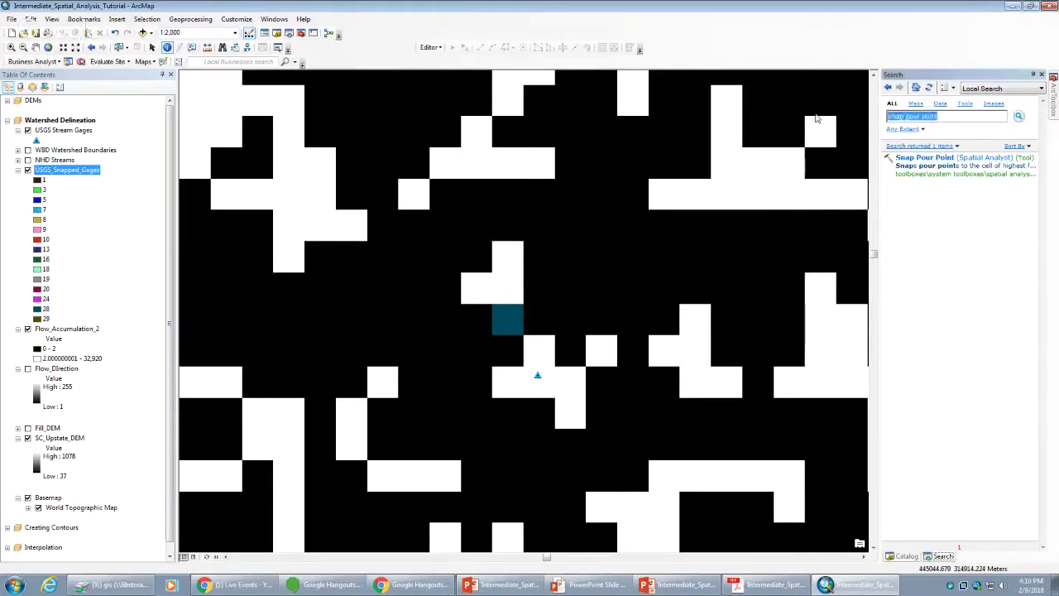
{"action": "type", "text": "watershed"}
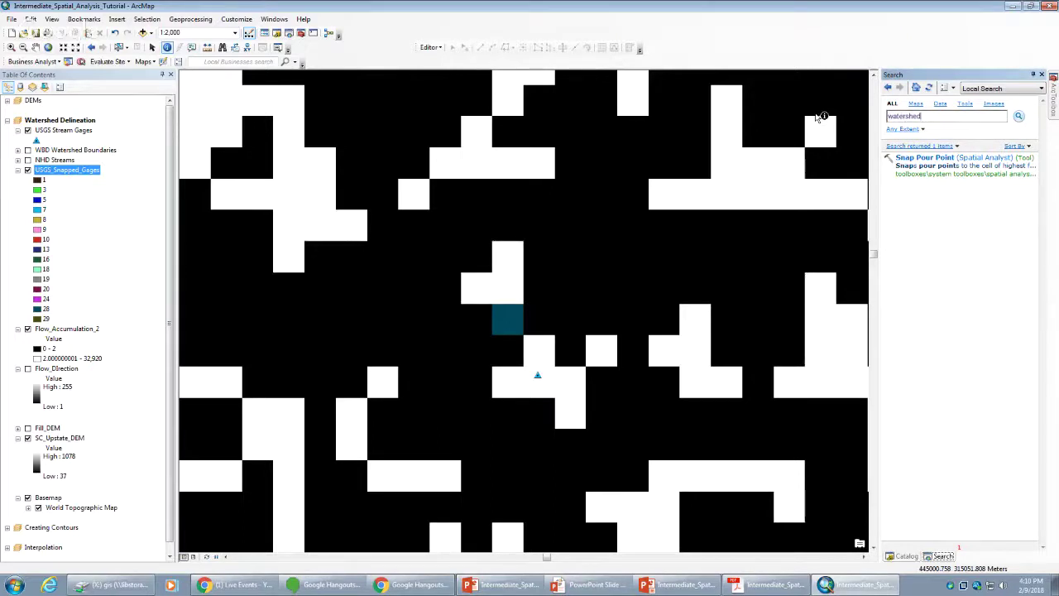
{"action": "key", "text": "Return"}
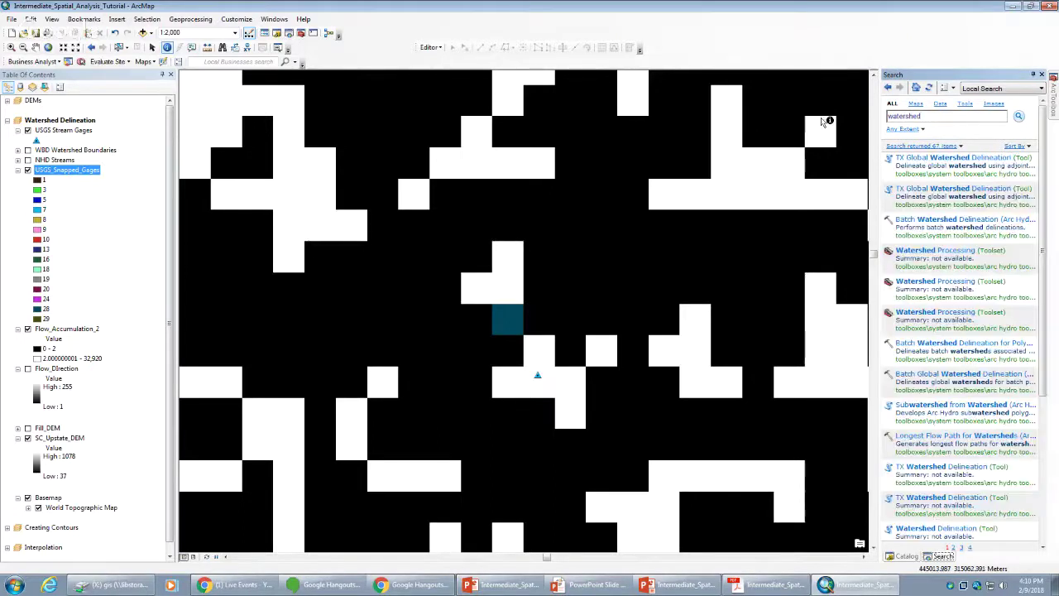
{"action": "scroll", "coordinate": [941, 278], "scroll_direction": "down", "scroll_amount": 3}
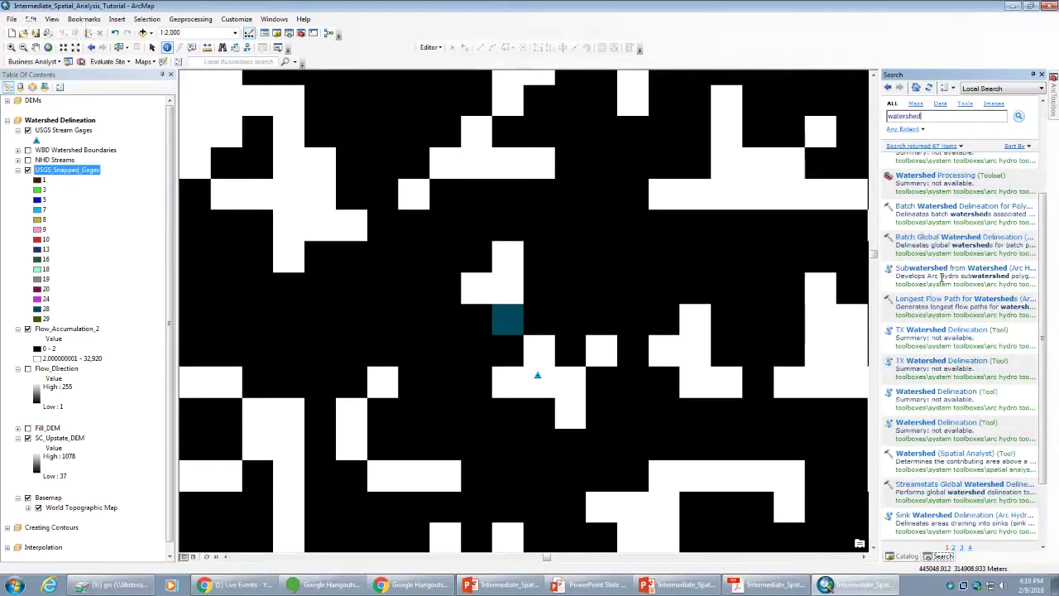
{"action": "scroll", "coordinate": [941, 278], "scroll_direction": "down", "scroll_amount": 3}
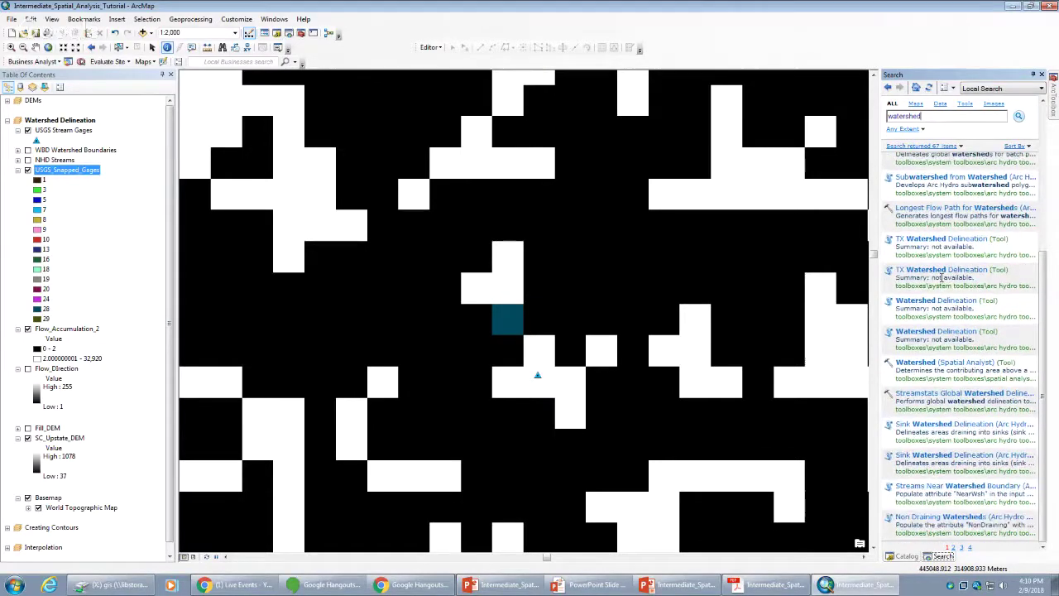
{"action": "left_click", "coordinate": [956, 367]}
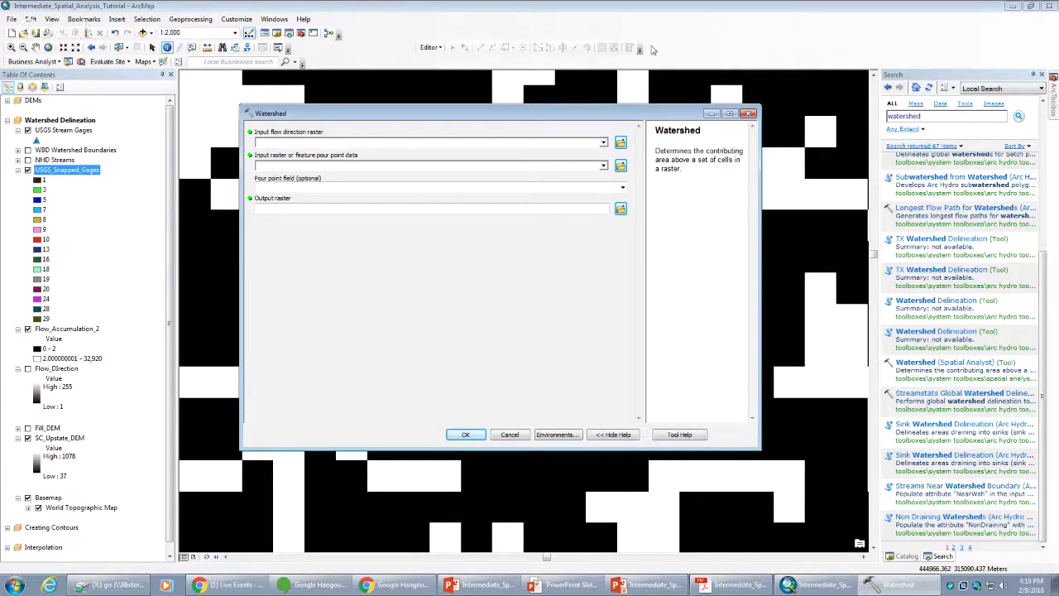
- Use the flow direction raster as the Watershed tool's direction input and USGS_Snapped_Gages as the pour point data
{"action": "left_click", "coordinate": [603, 143]}
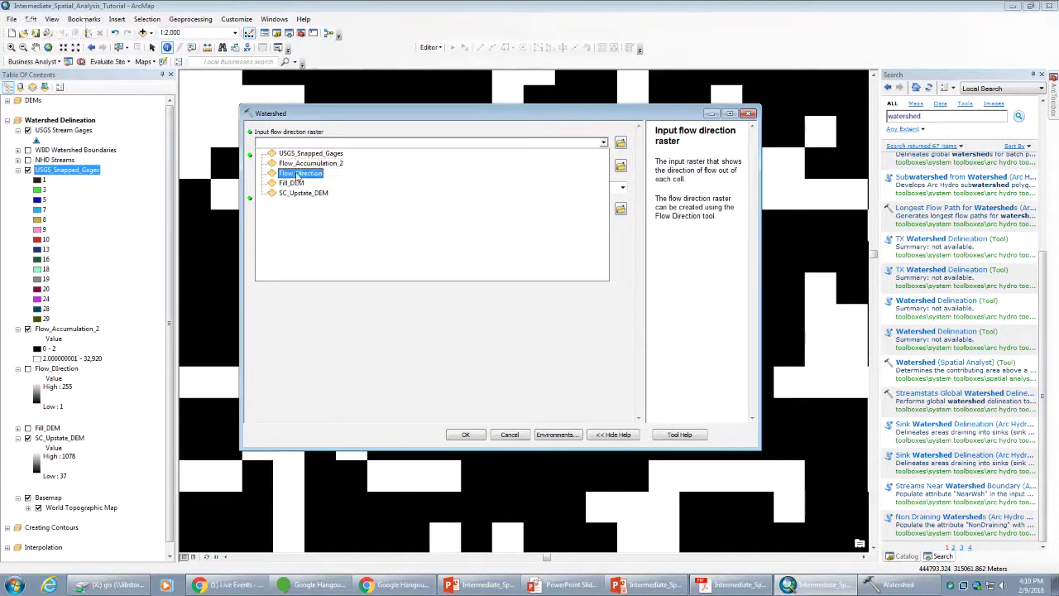
{"action": "left_click", "coordinate": [298, 174]}
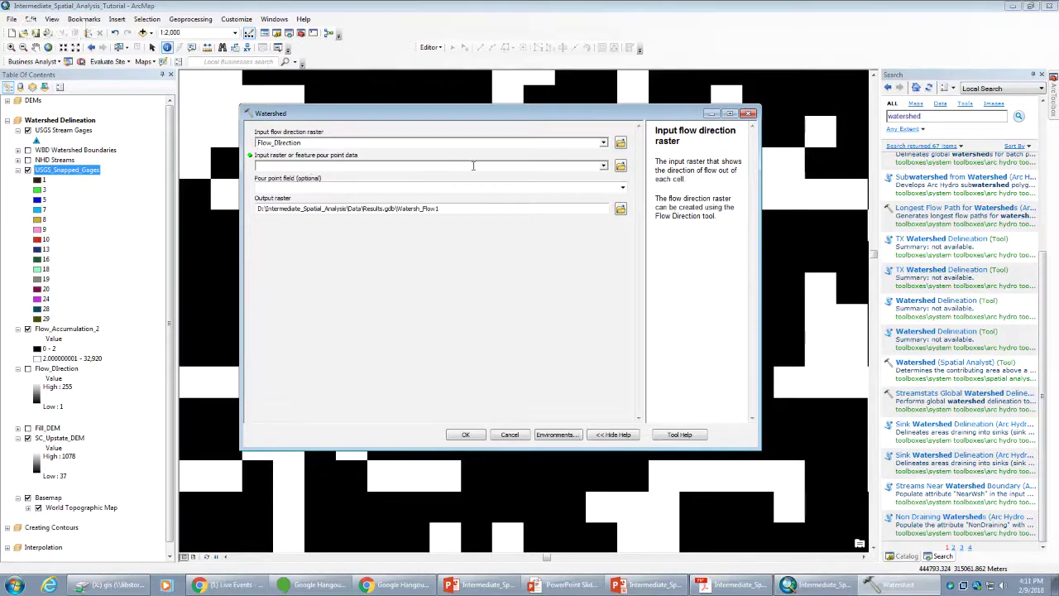
{"action": "left_click", "coordinate": [604, 168]}
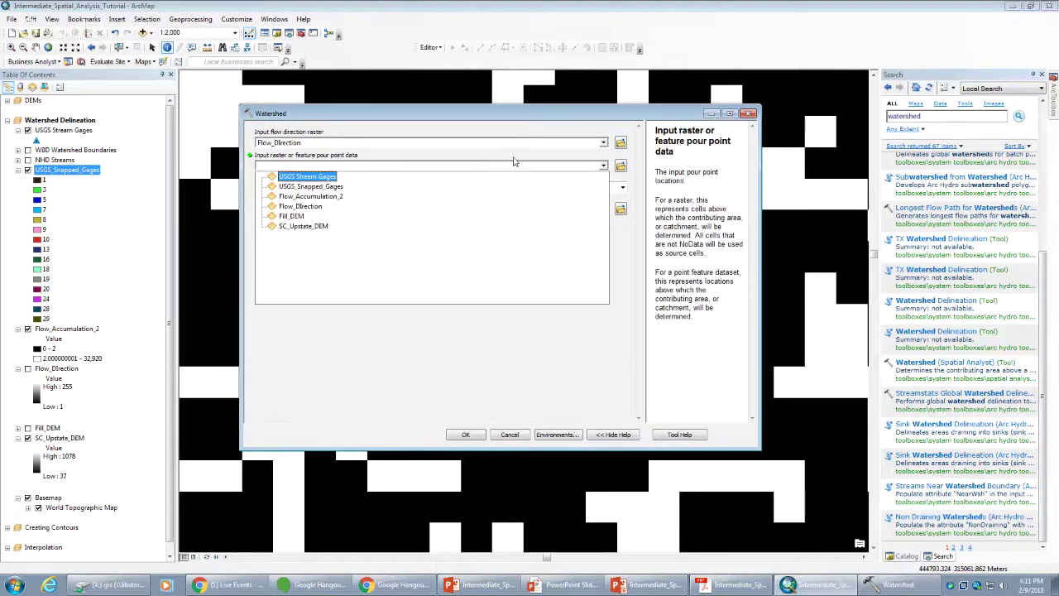
{"action": "left_click", "coordinate": [313, 189]}
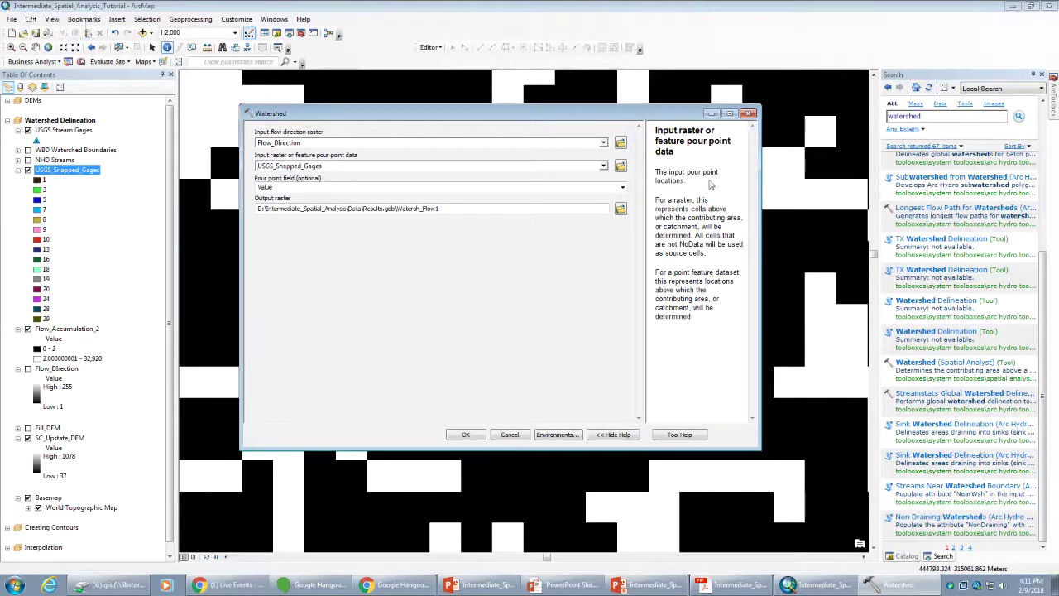
- Name the output raster Watersheds, keep Value as the pour point field, and run the Watershed tool
{"action": "left_click_drag", "start_coordinate": [504, 209], "coordinate": [416, 213]}
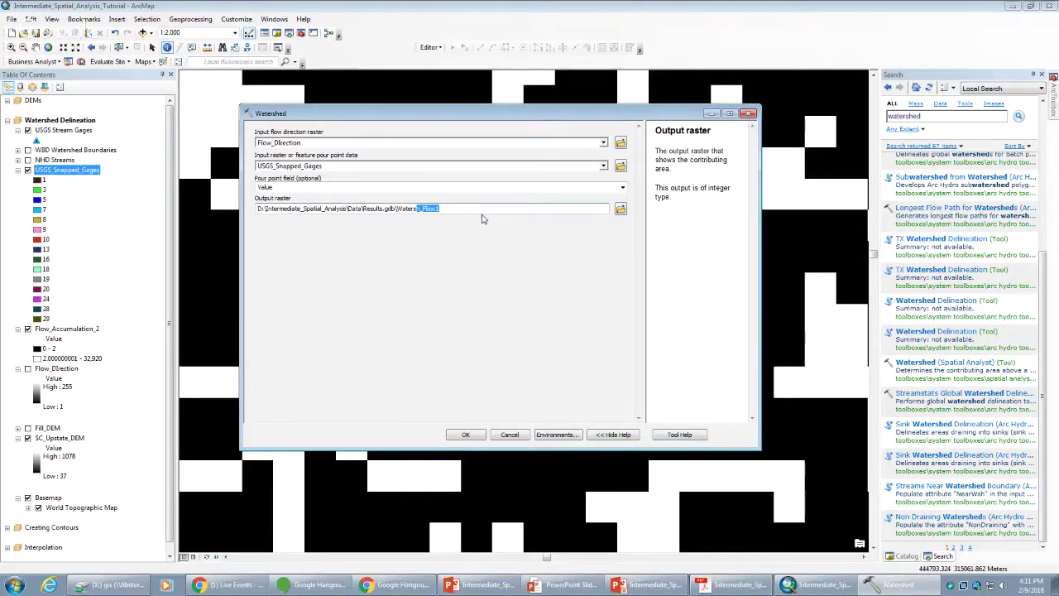
{"action": "type", "text": "heds"}
{"action": "left_click", "coordinate": [623, 188]}
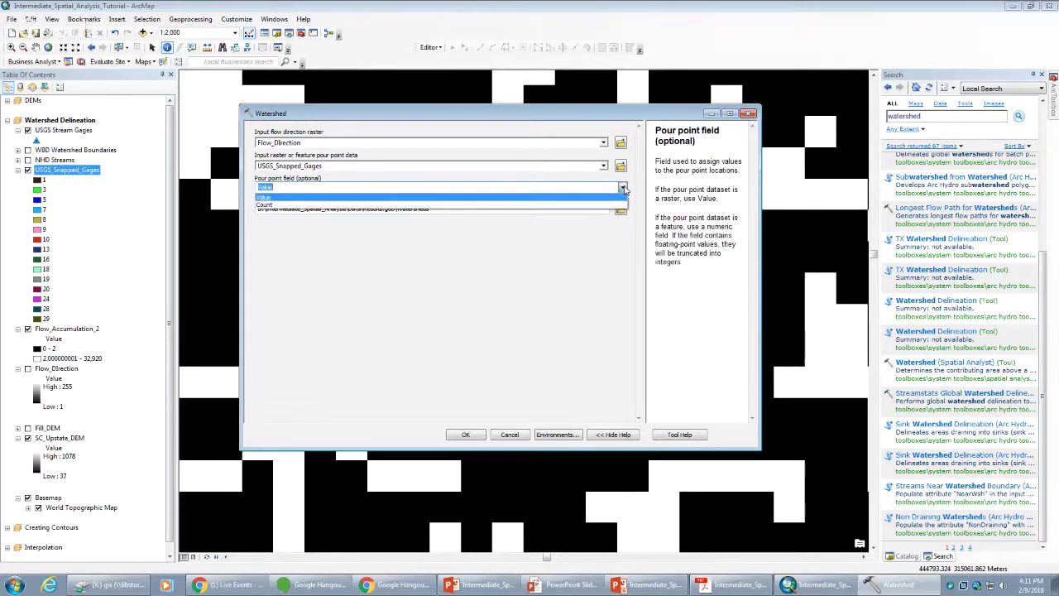
{"action": "left_click", "coordinate": [624, 189]}
{"action": "left_click", "coordinate": [626, 265]}
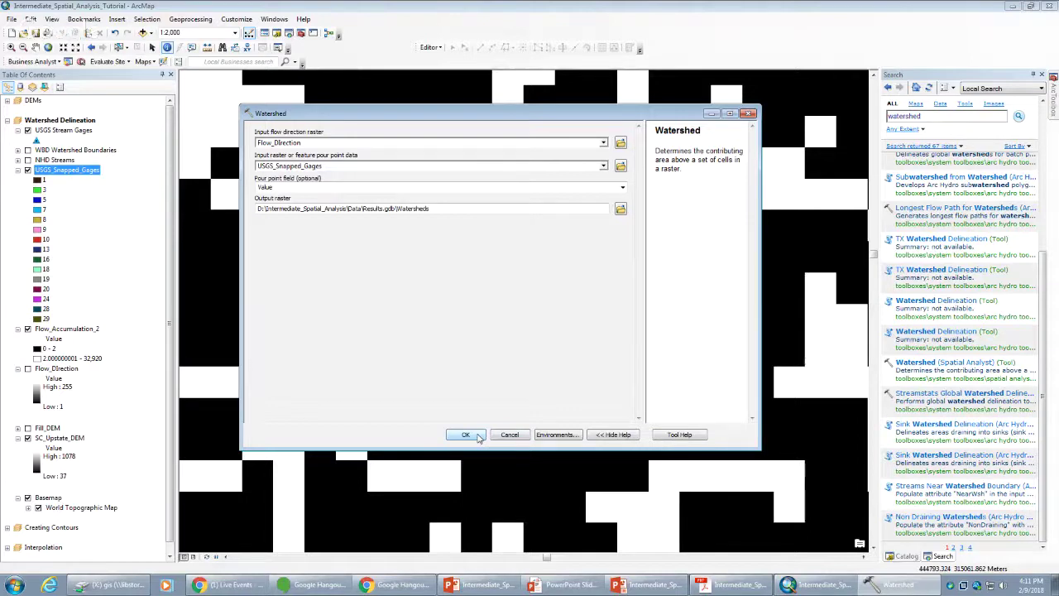
{"action": "left_click", "coordinate": [466, 435]}
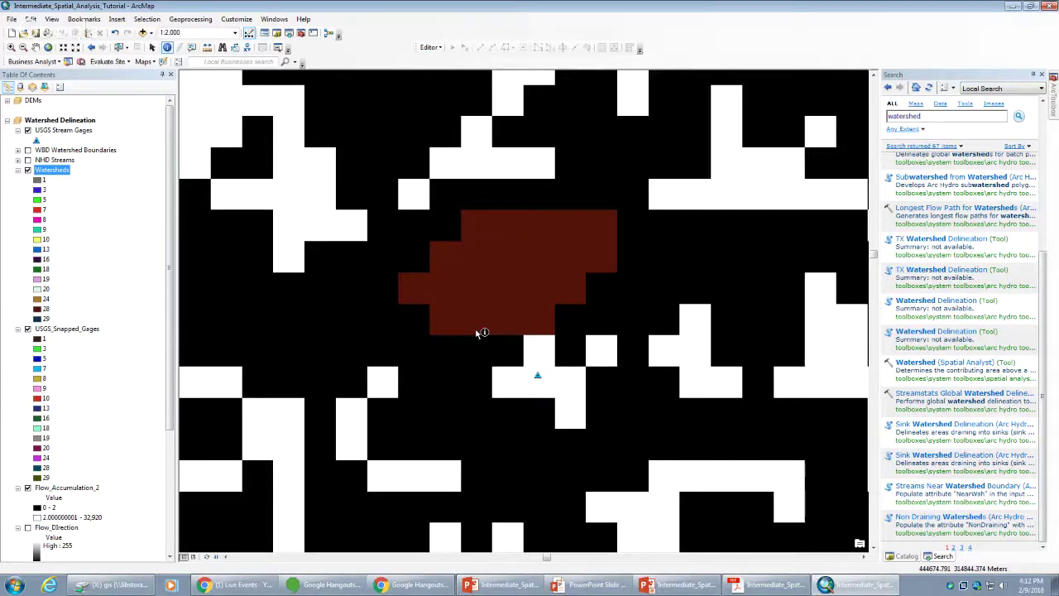
- Return the map to the bookmarked regional extent and hide the USGS_Snapped_Gages and Flow_Accumulation_2 layers
{"action": "left_click", "coordinate": [84, 19]}
{"action": "left_click", "coordinate": [81, 62]}
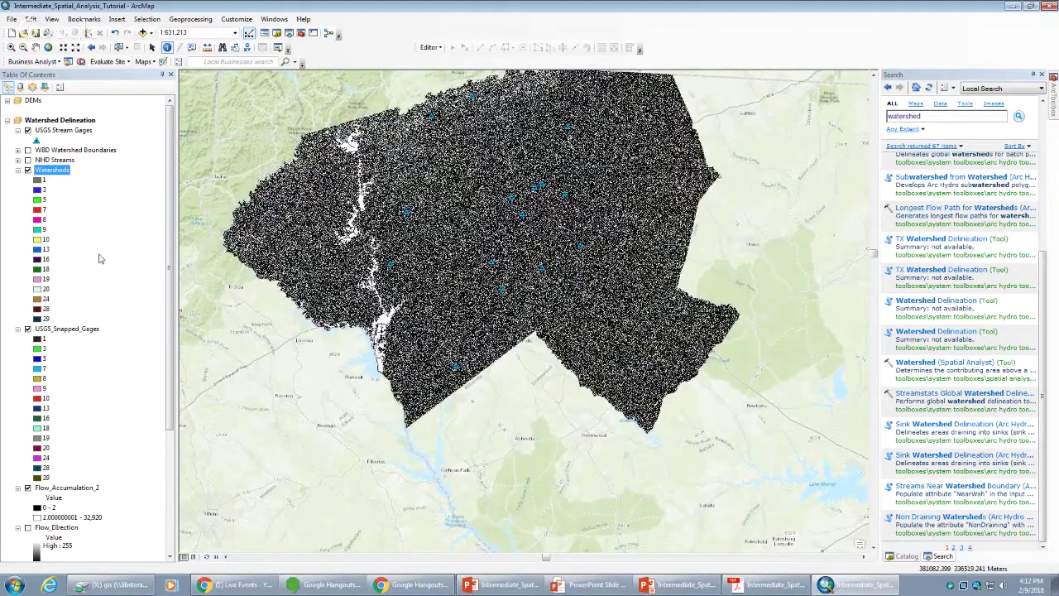
{"action": "left_click", "coordinate": [17, 329]}
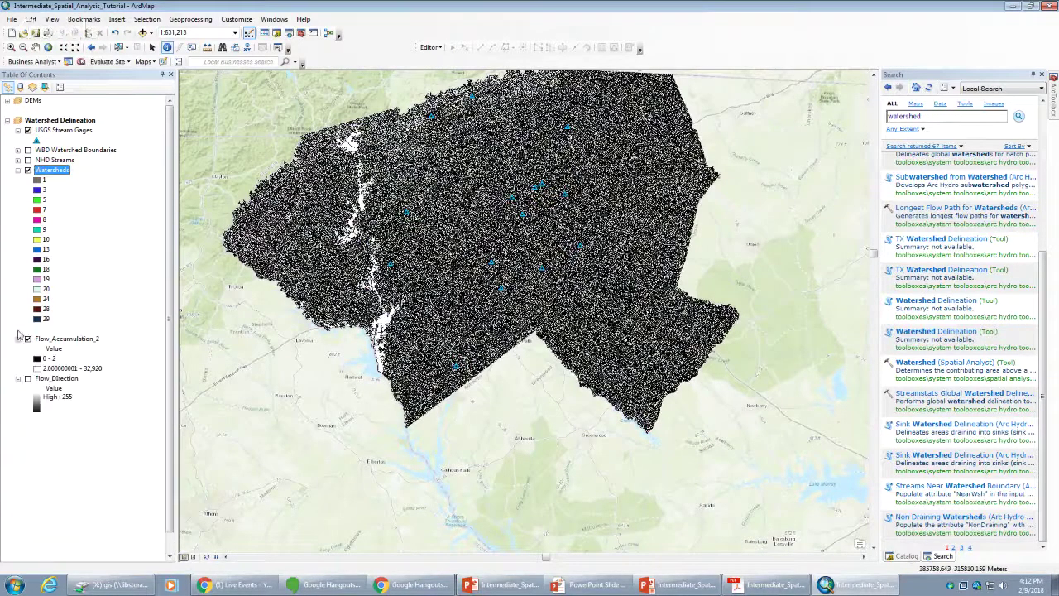
{"action": "left_click", "coordinate": [27, 328]}
{"action": "left_click", "coordinate": [28, 339]}
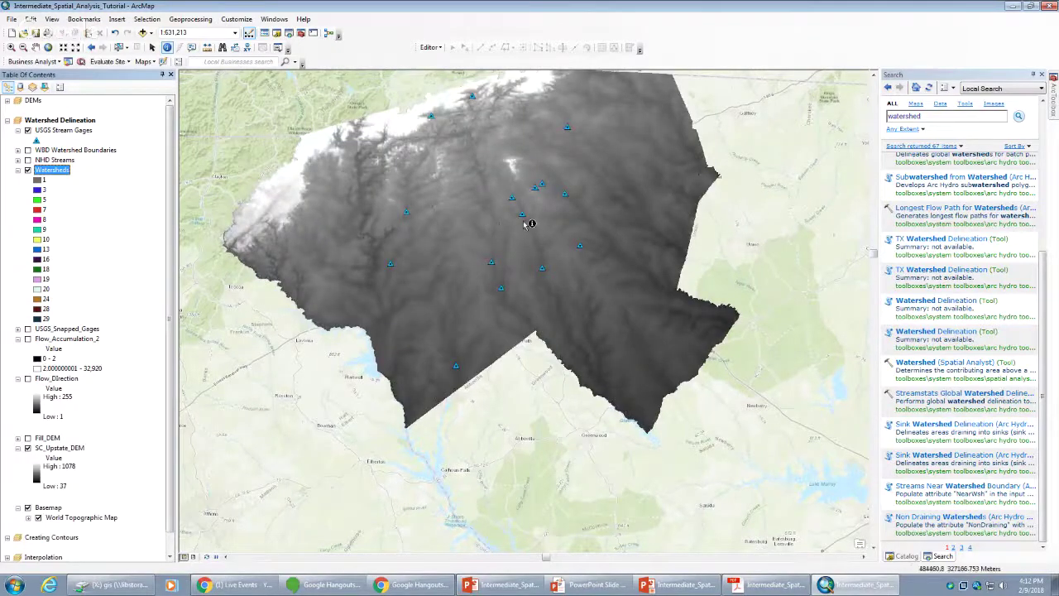
- Examine the size and shape of the delineated watersheds around the central cluster of stream gages
{"action": "left_click", "coordinate": [11, 47]}
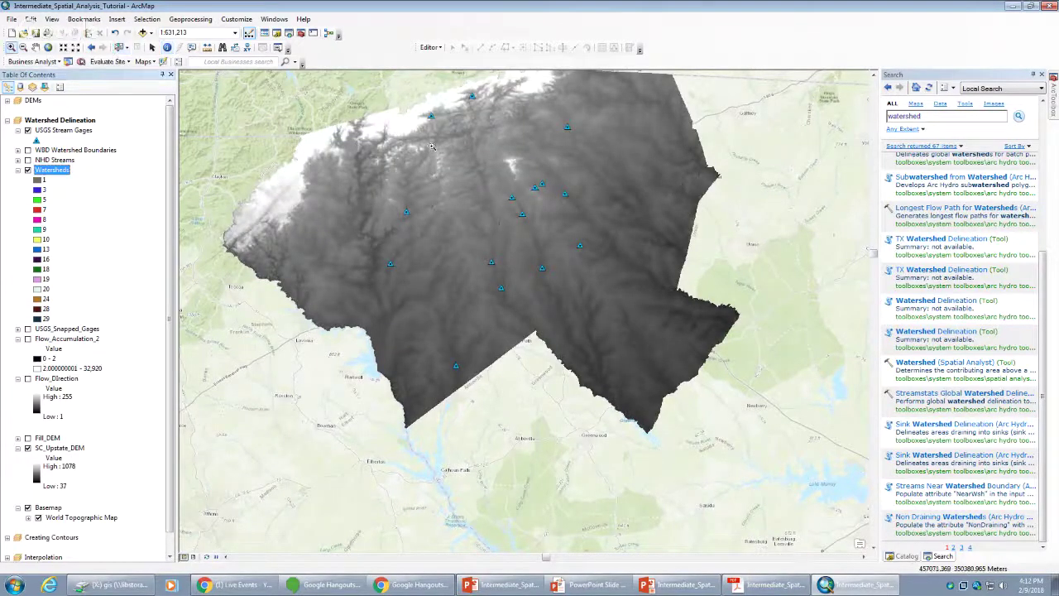
{"action": "left_click_drag", "start_coordinate": [480, 171], "coordinate": [567, 246]}
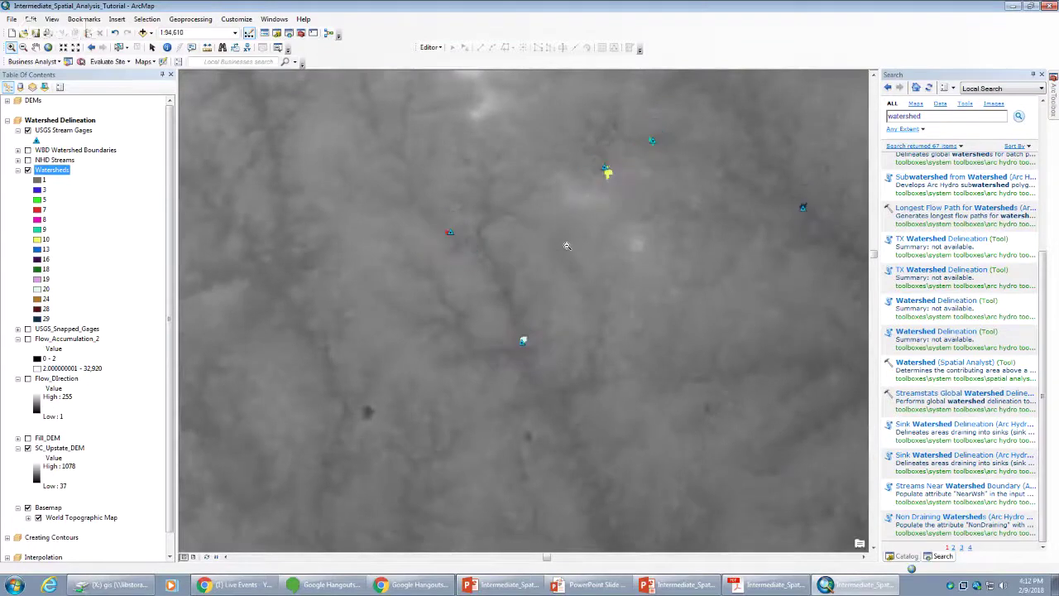
{"action": "left_click_drag", "start_coordinate": [608, 150], "coordinate": [640, 207]}
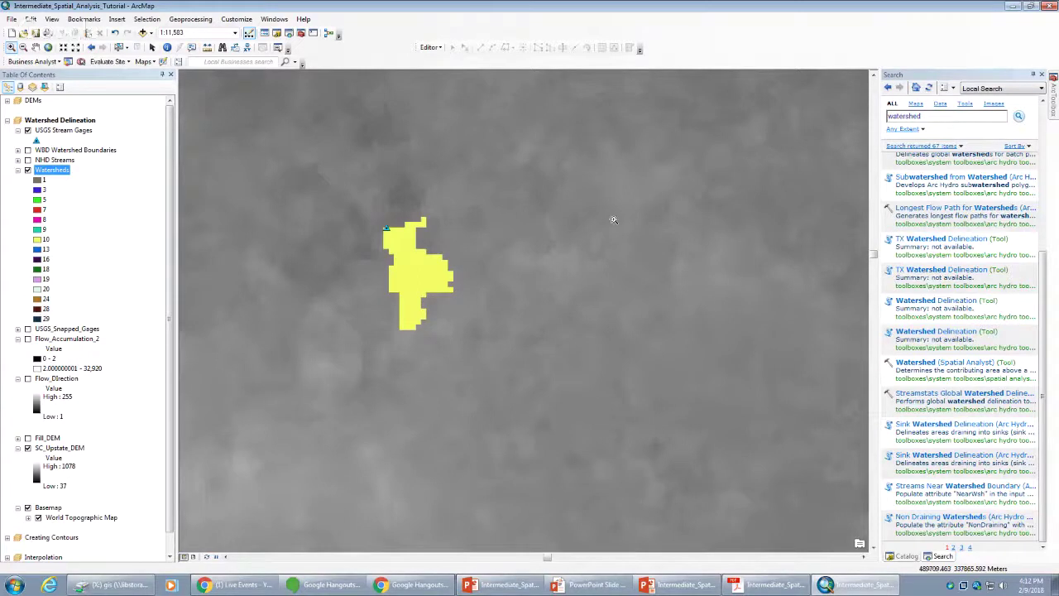
{"action": "scroll", "coordinate": [472, 324], "scroll_direction": "down", "scroll_amount": 5}
{"action": "scroll", "coordinate": [471, 324], "scroll_direction": "down", "scroll_amount": 3}
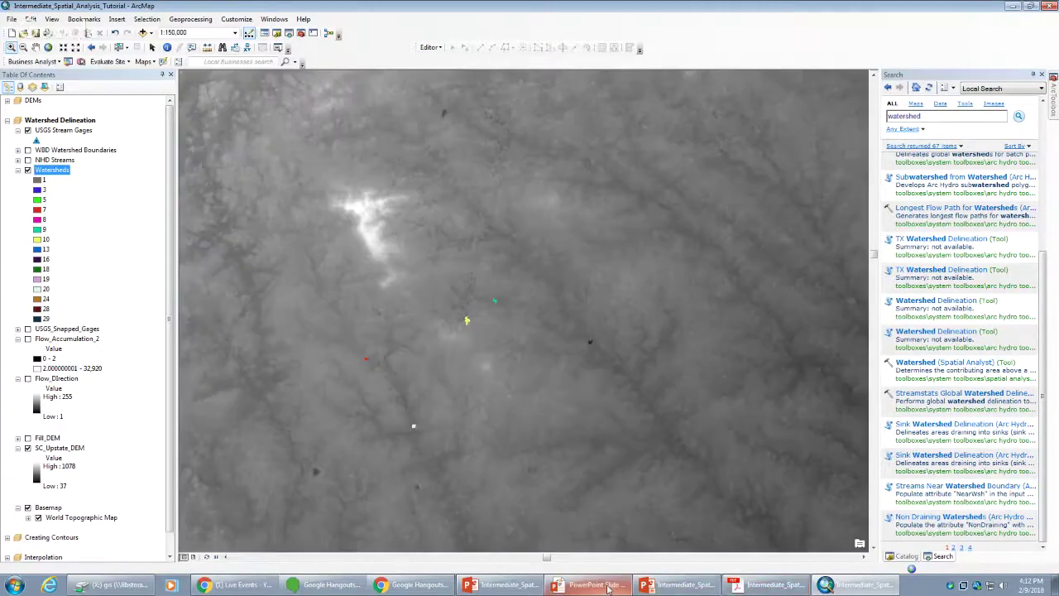
- Switch to the PowerPoint slide show to review the expected watershed results, and return to the ArcMap map at regional extent
{"action": "mouse_move", "coordinate": [608, 589]}
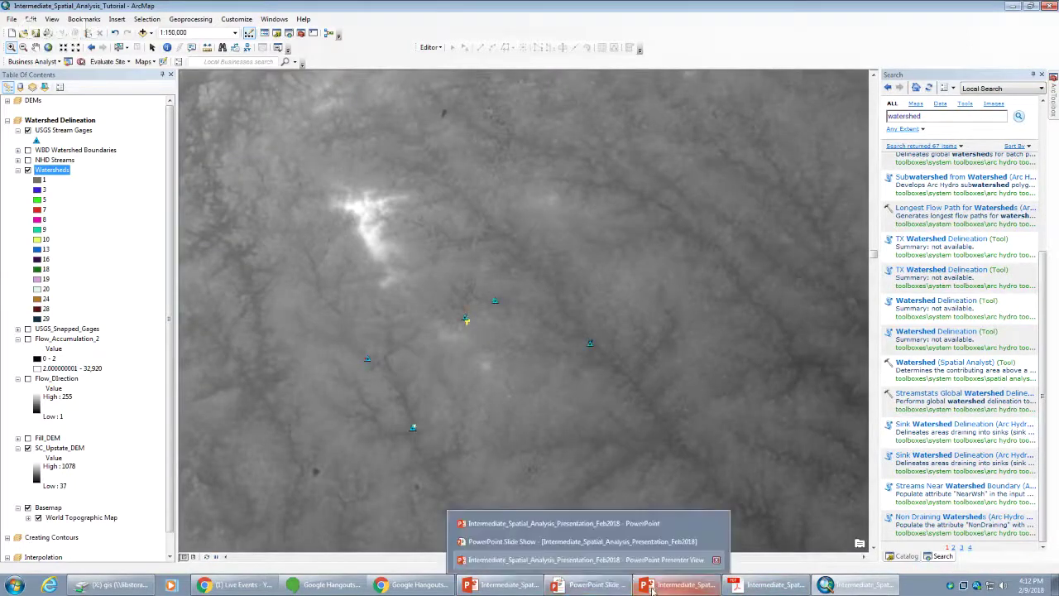
{"action": "left_click", "coordinate": [608, 556]}
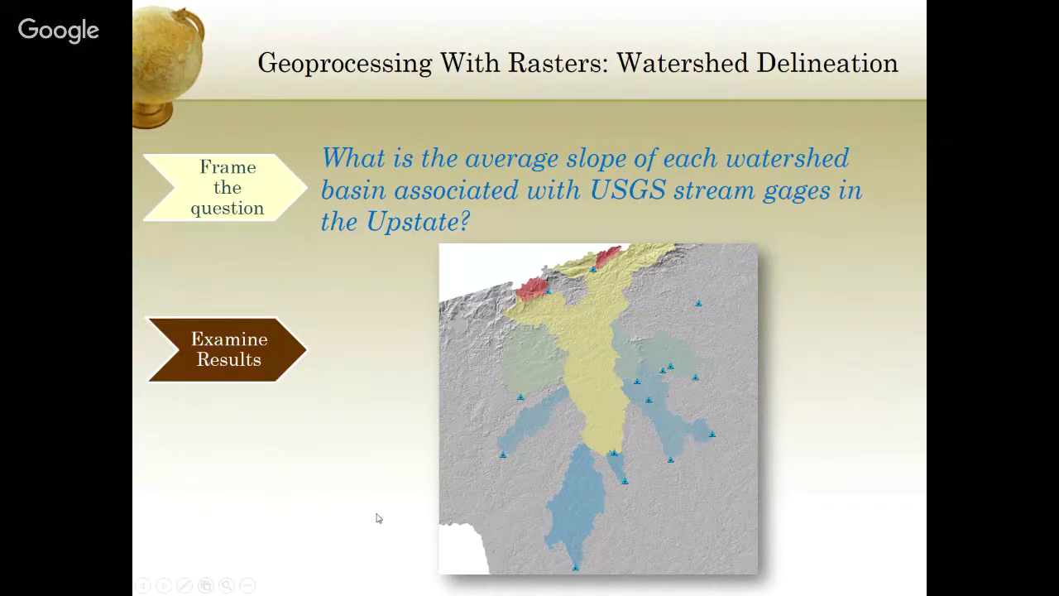
{"action": "key", "text": "super"}
{"action": "left_click", "coordinate": [844, 587]}
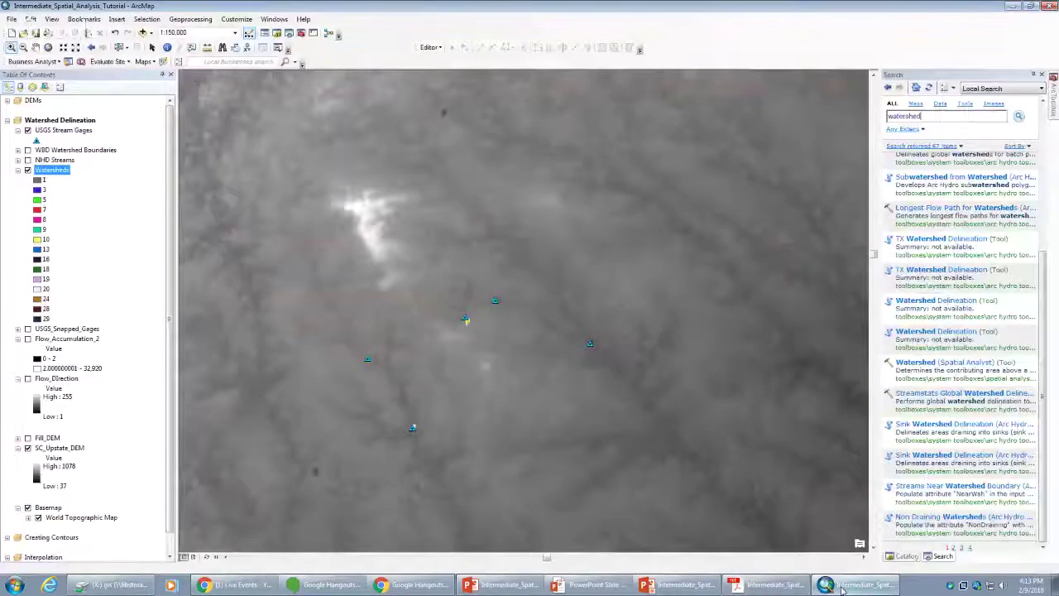
{"action": "scroll", "coordinate": [769, 283], "scroll_direction": "up", "scroll_amount": 5}
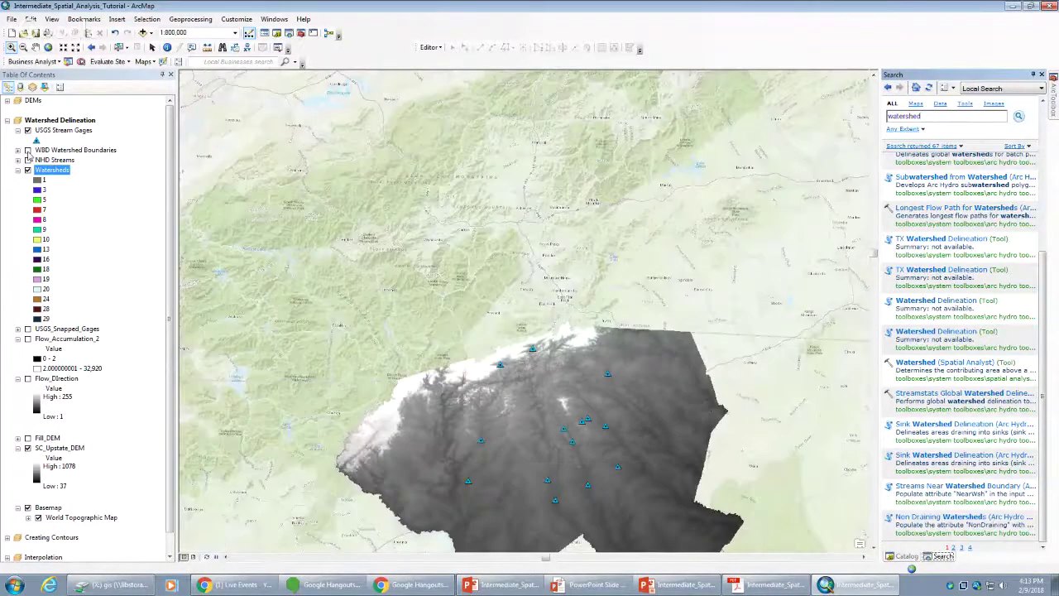
- Display the WBD Watershed Boundaries layer over the DEM and examine its boundaries around the central cluster of stream gages
{"action": "left_click", "coordinate": [28, 151]}
{"action": "left_click", "coordinate": [28, 151]}
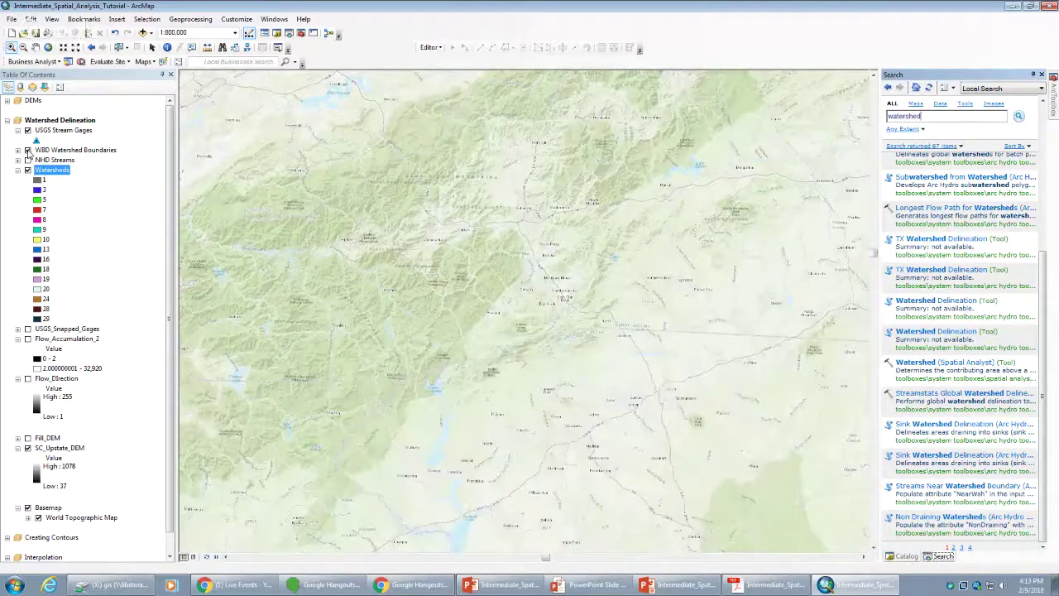
{"action": "left_click_drag", "start_coordinate": [533, 489], "coordinate": [533, 348]}
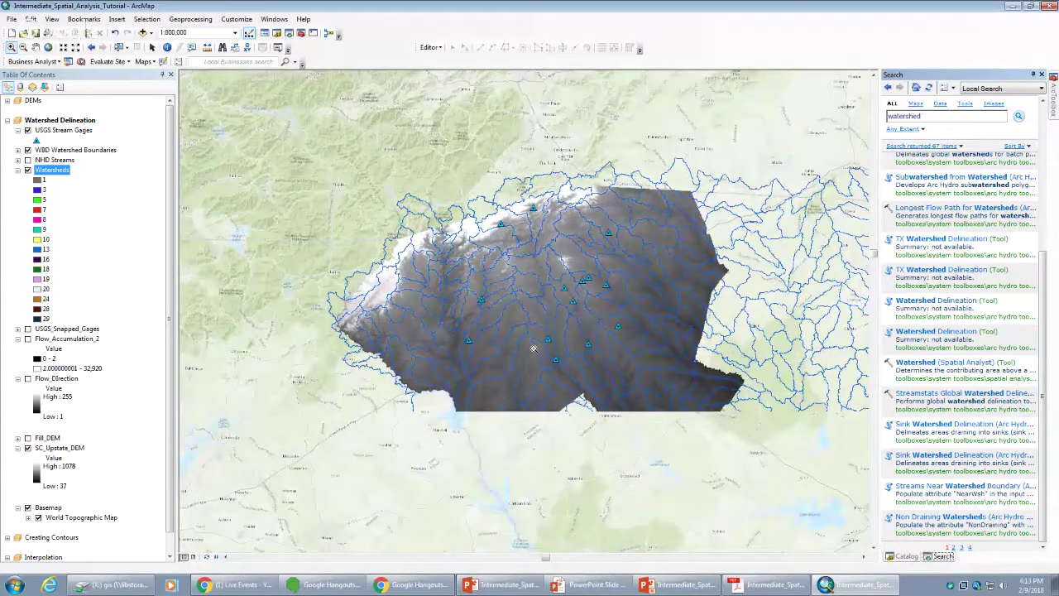
{"action": "scroll", "coordinate": [576, 259], "scroll_direction": "down", "scroll_amount": 2}
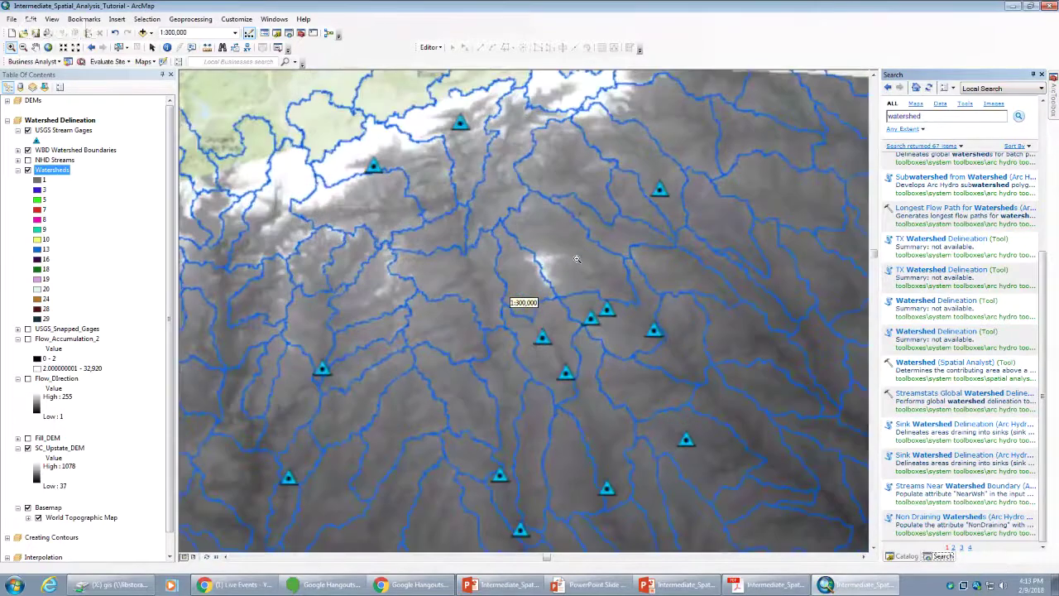
{"action": "scroll", "coordinate": [576, 259], "scroll_direction": "down", "scroll_amount": 1}
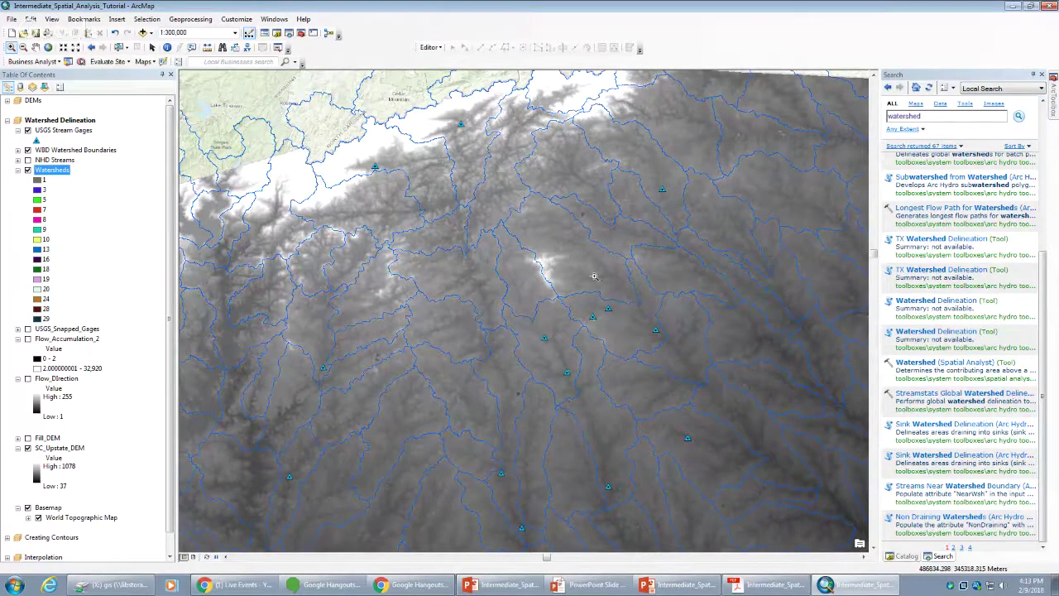
{"action": "scroll", "coordinate": [571, 339], "scroll_direction": "down", "scroll_amount": 4}
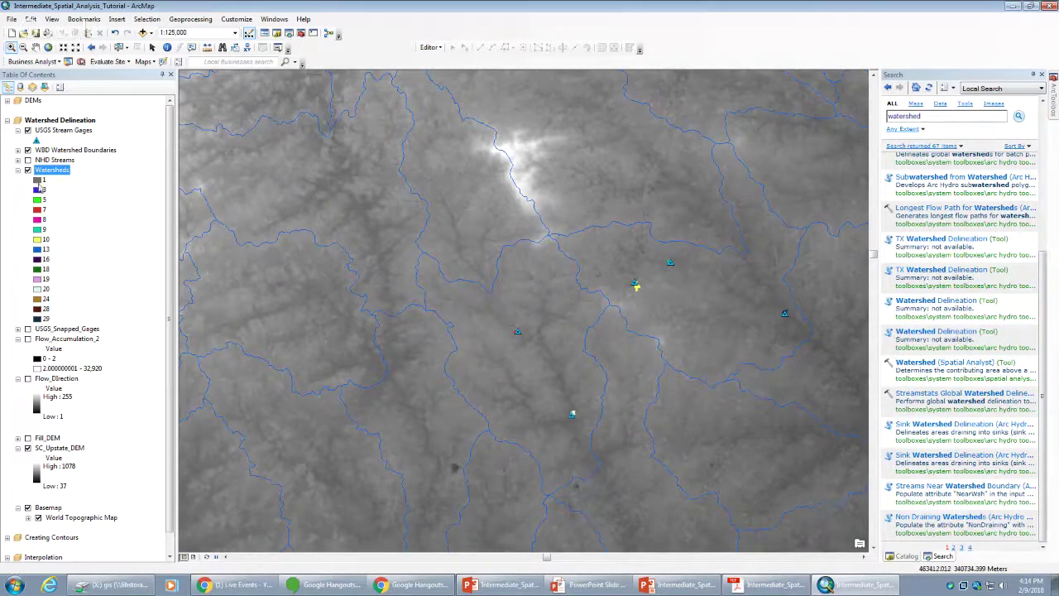
{"action": "left_click", "coordinate": [933, 364]}
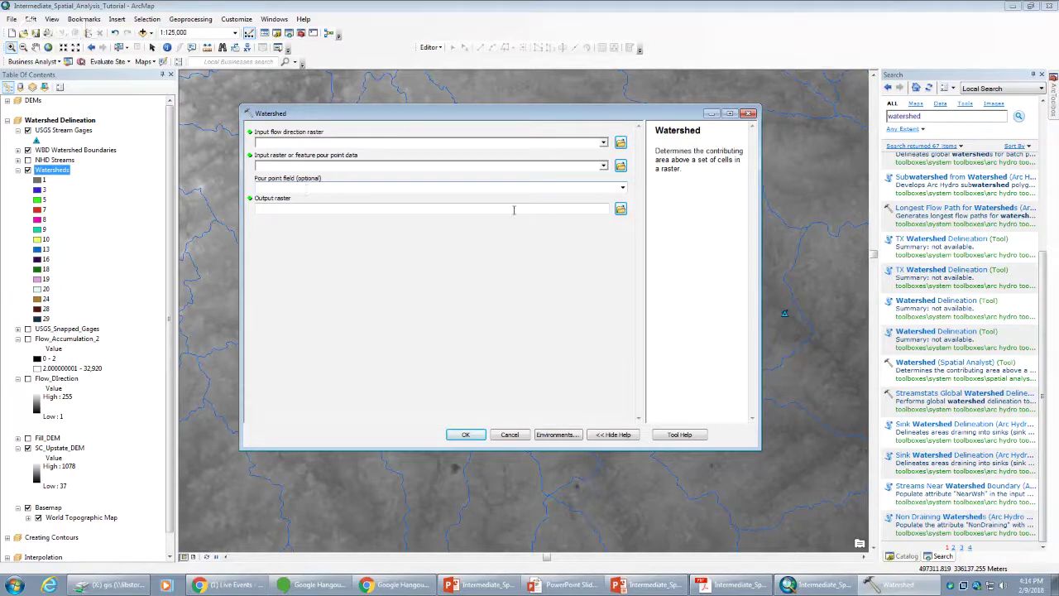
{"action": "left_click", "coordinate": [546, 142]}
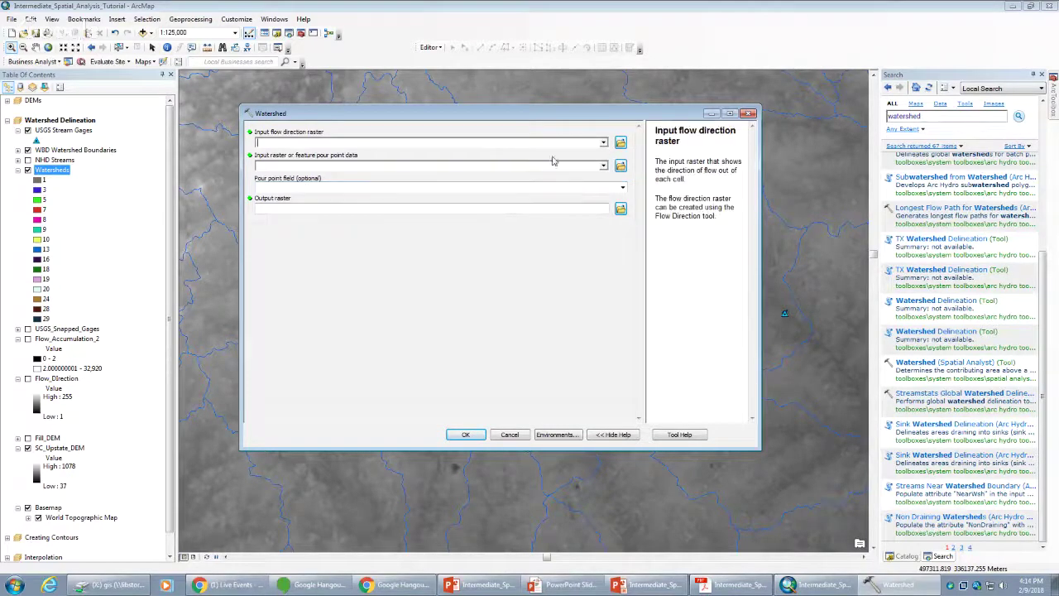
{"action": "left_click", "coordinate": [604, 143]}
{"action": "left_click", "coordinate": [400, 161]}
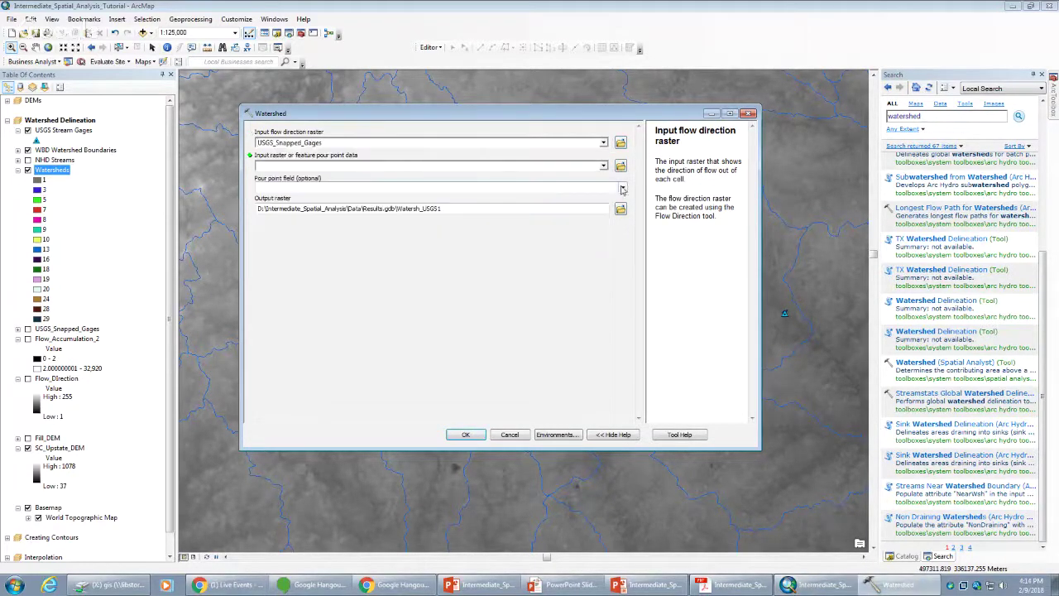
{"action": "left_click", "coordinate": [622, 190]}
{"action": "left_click", "coordinate": [622, 190]}
{"action": "left_click", "coordinate": [603, 165]}
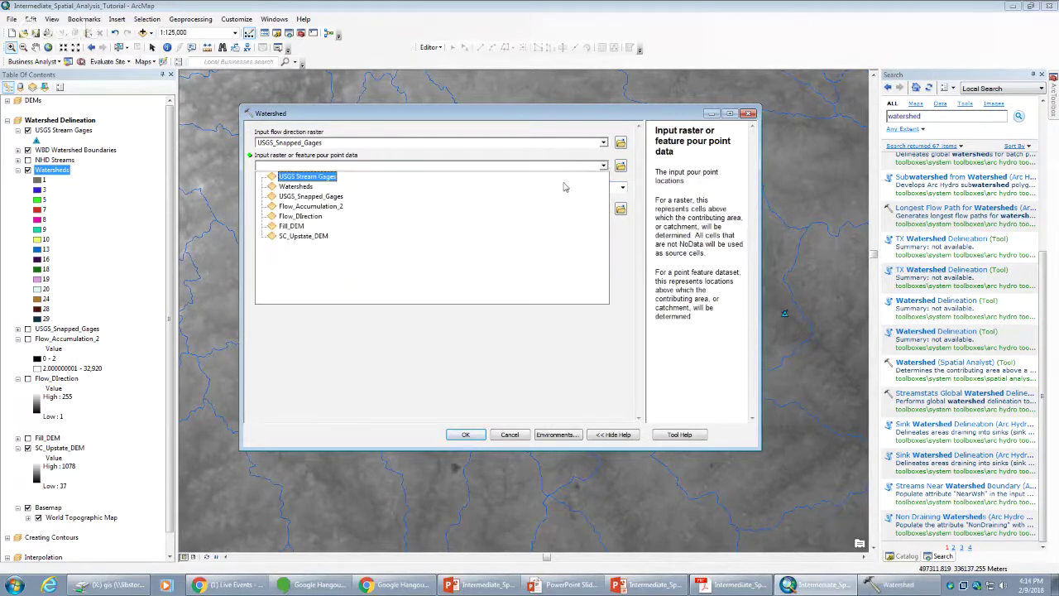
{"action": "left_click", "coordinate": [311, 196]}
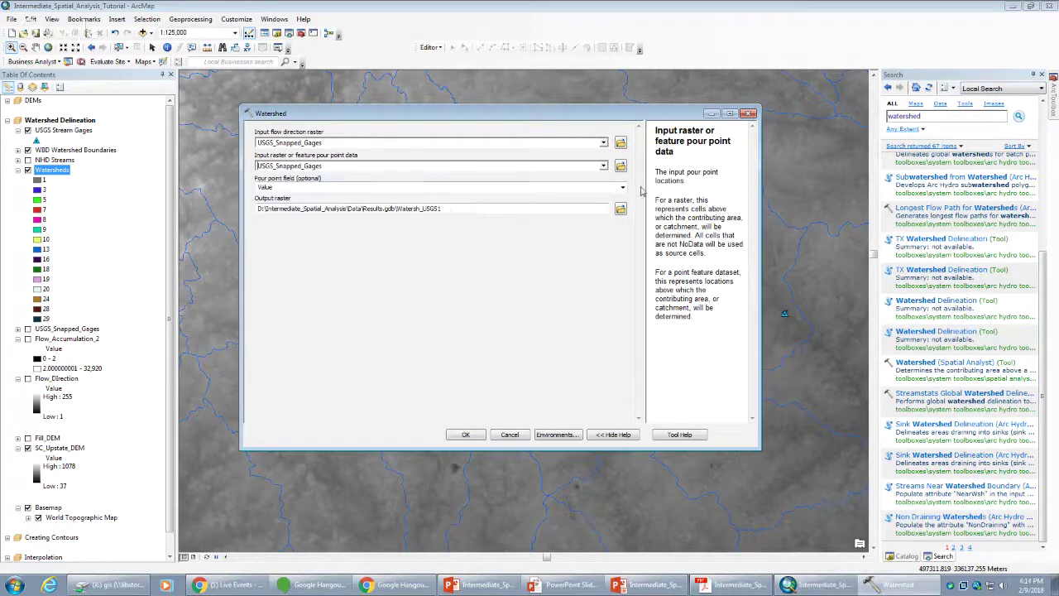
{"action": "left_click", "coordinate": [510, 435]}
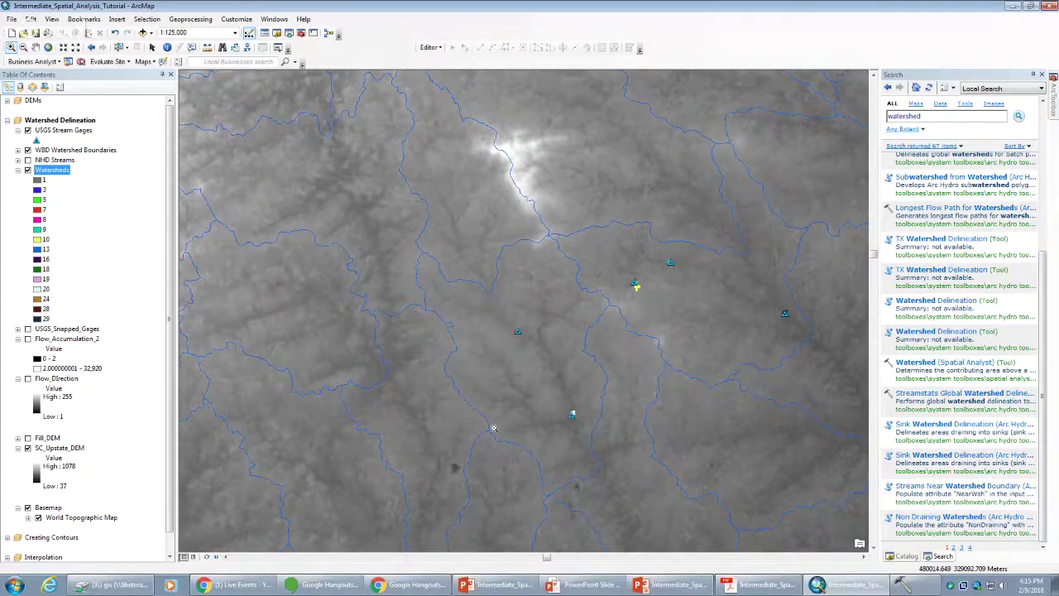
- Expand the legend of the USGS_Snapped_Gages layer to review its gage values
{"action": "left_click", "coordinate": [18, 329]}
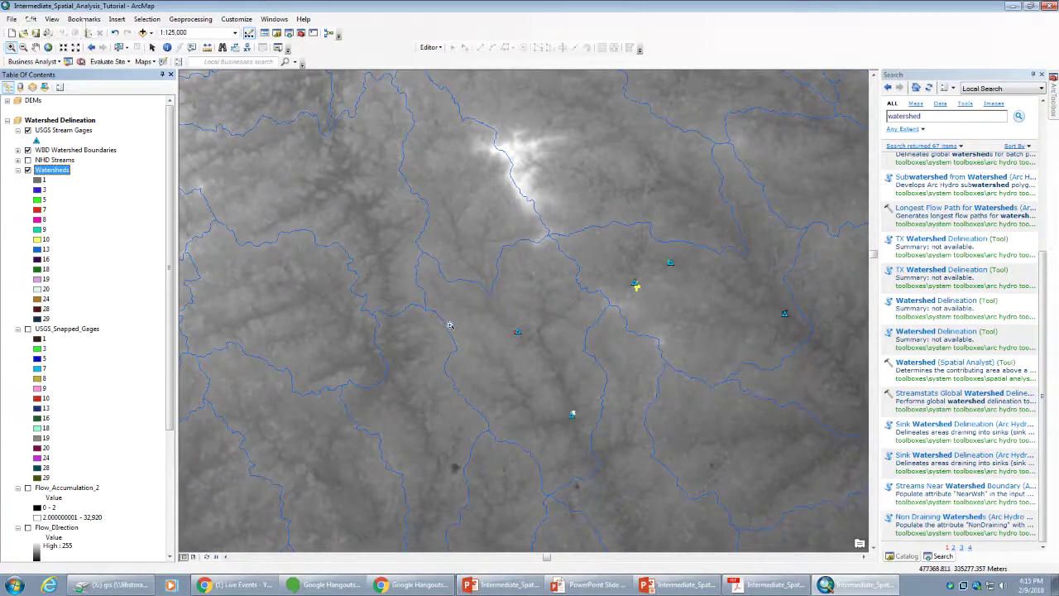
{"action": "scroll", "coordinate": [449, 325], "scroll_direction": "up", "scroll_amount": 2}
{"action": "scroll", "coordinate": [449, 326], "scroll_direction": "down", "scroll_amount": 2}
- Search the geoprocessing tools for basin
{"action": "left_click", "coordinate": [940, 116]}
{"action": "type", "text": "basin"}
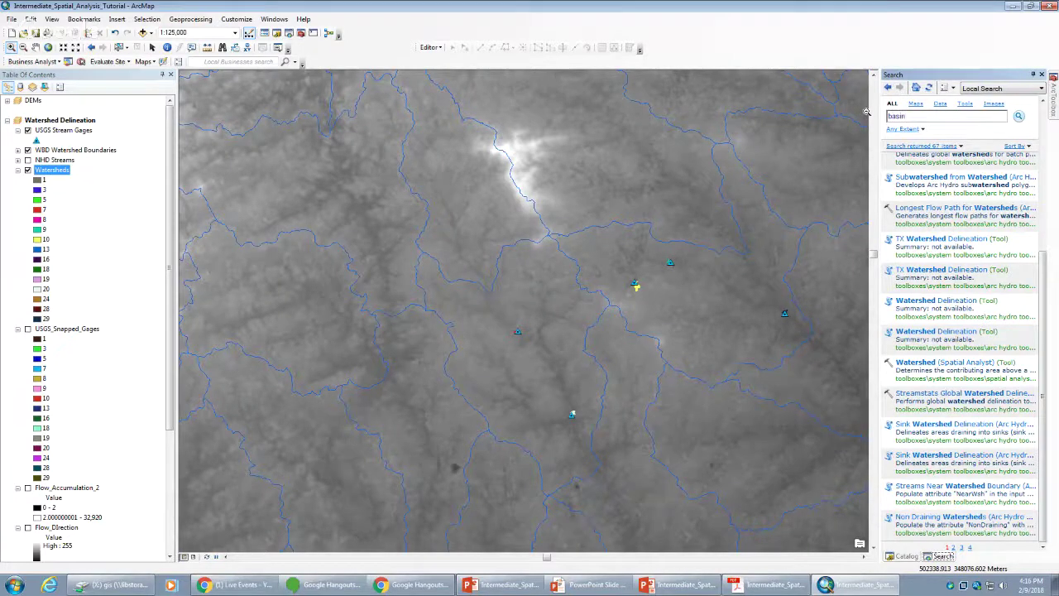
{"action": "key", "text": "Return"}
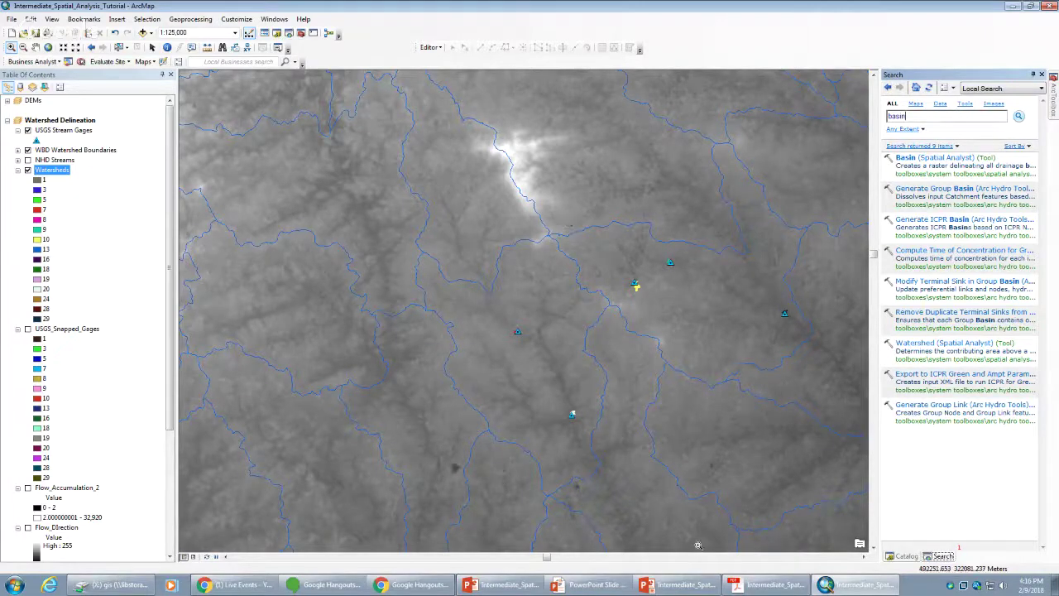
- Switch to the PowerPoint slide show and go back one slide to review the watershed delineation analysis workflow
{"action": "left_click", "coordinate": [7, 120]}
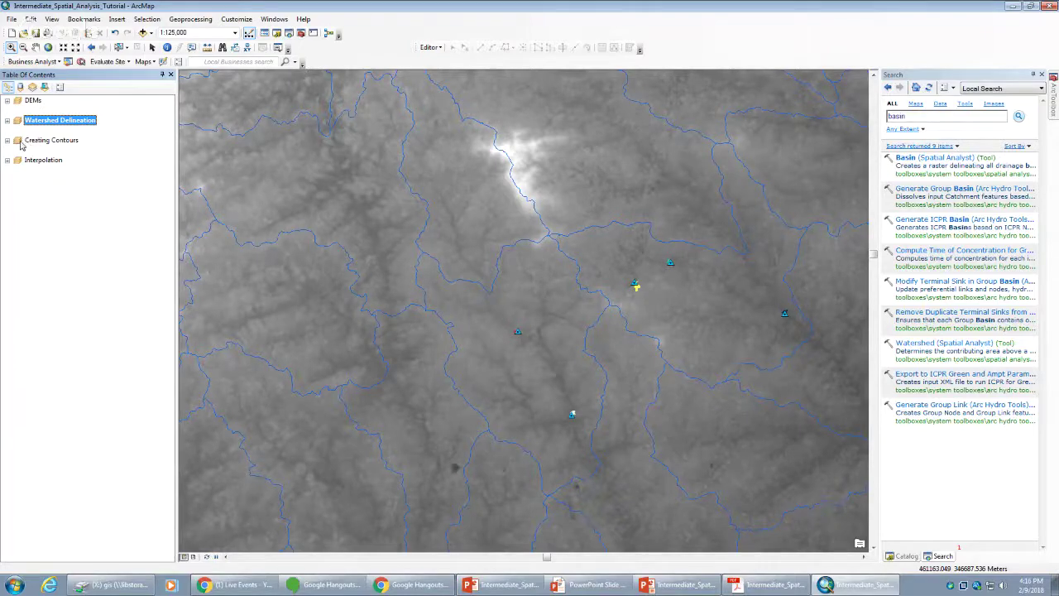
{"action": "left_click", "coordinate": [686, 587]}
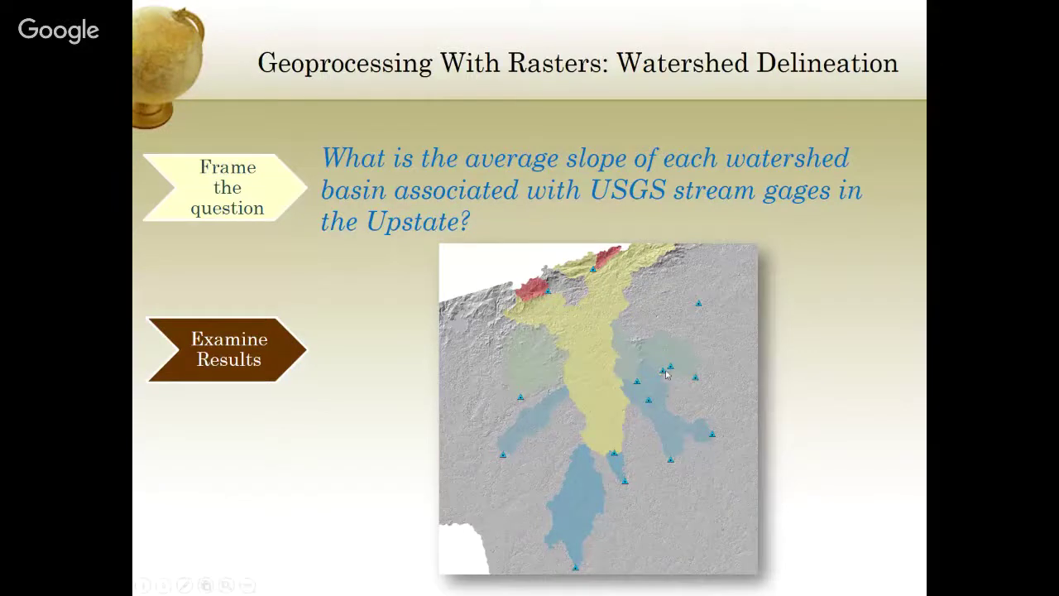
{"action": "key", "text": "Left"}
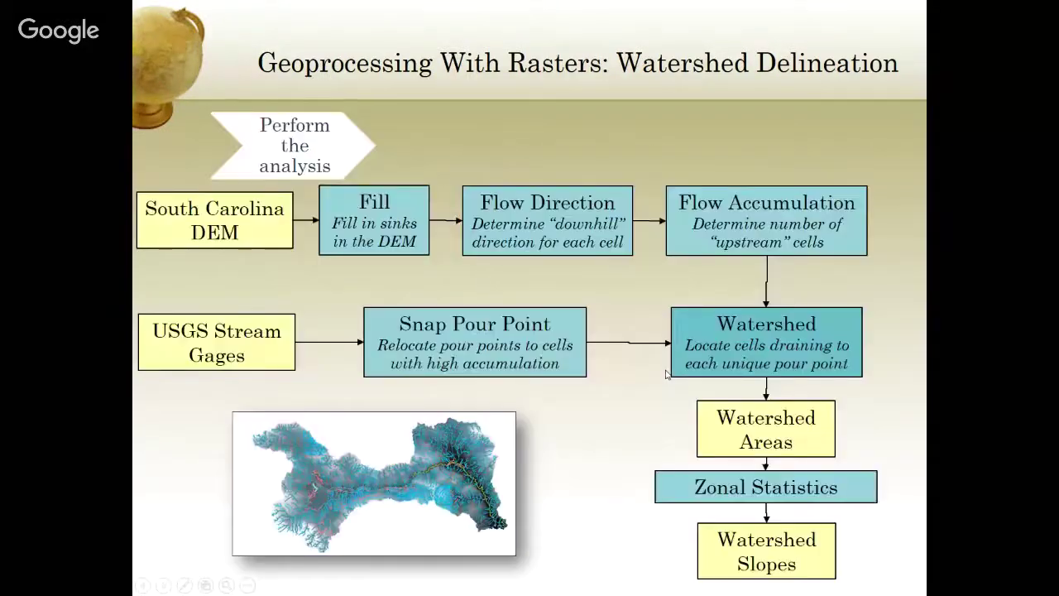
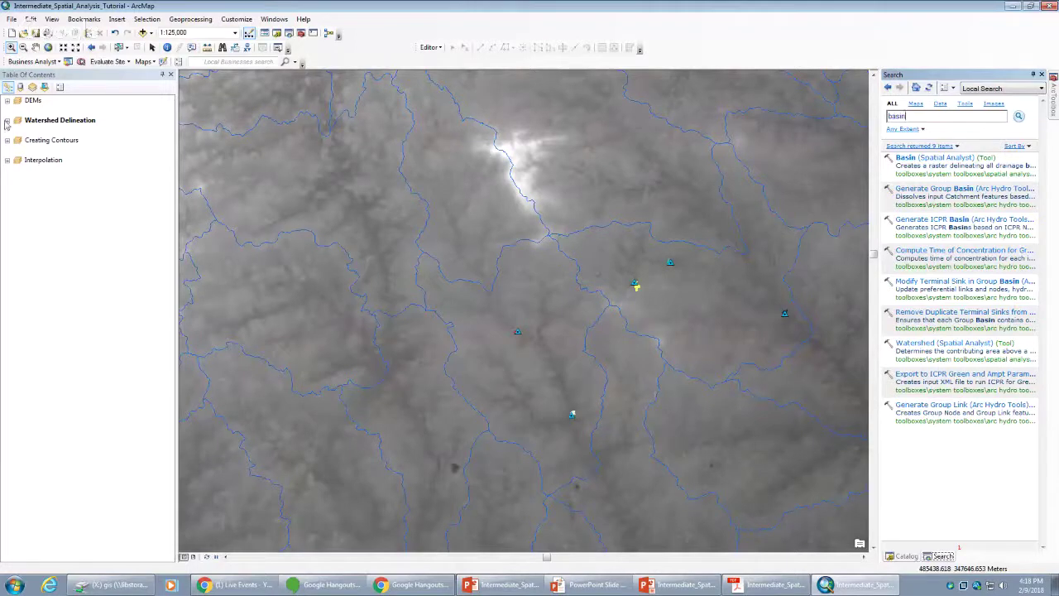
- Back in ArcMap, collapse the Watershed Delineation data frame, and activate and expand the Creating Contours data frame
{"action": "left_click", "coordinate": [6, 120]}
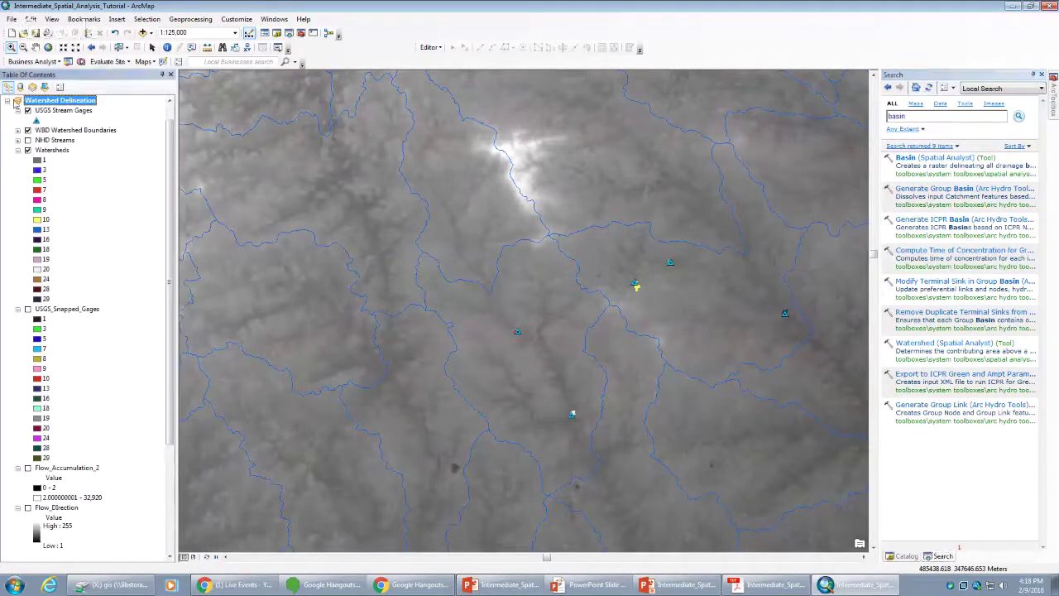
{"action": "left_click", "coordinate": [8, 100]}
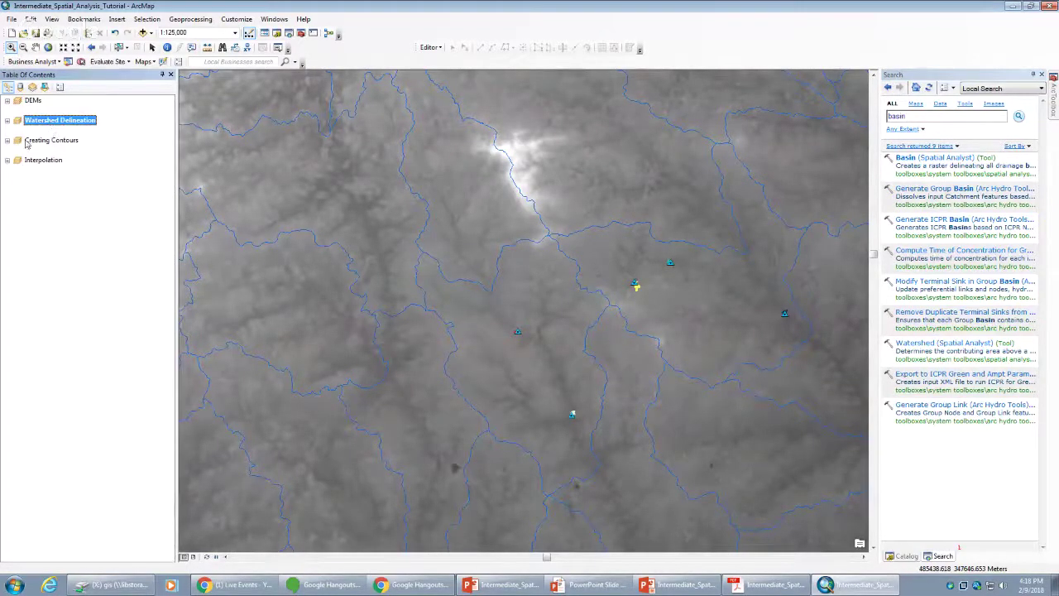
{"action": "right_click", "coordinate": [39, 142]}
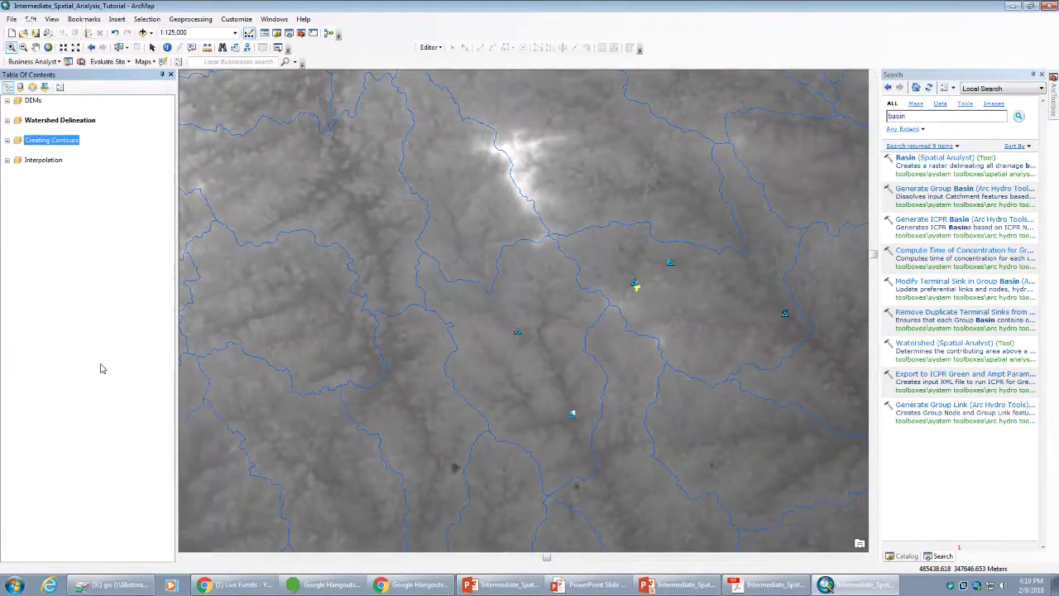
{"action": "left_click", "coordinate": [102, 366]}
{"action": "left_click", "coordinate": [7, 141]}
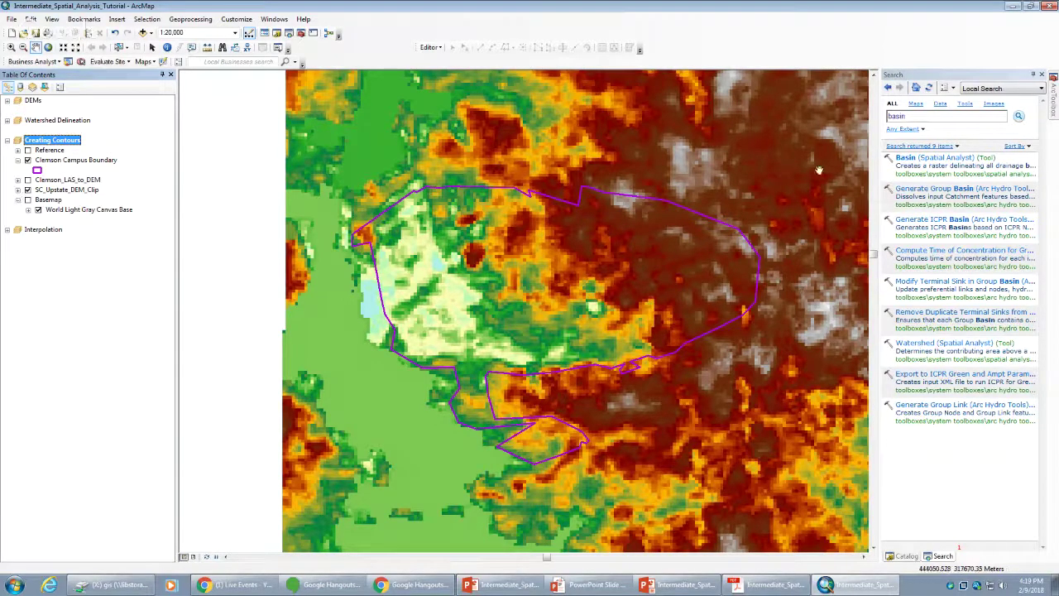
- Search the geoprocessing tools for contour and open the Contour (Spatial Analyst) tool
{"action": "left_click", "coordinate": [954, 117]}
{"action": "left_click_drag", "start_coordinate": [954, 117], "coordinate": [869, 114]}
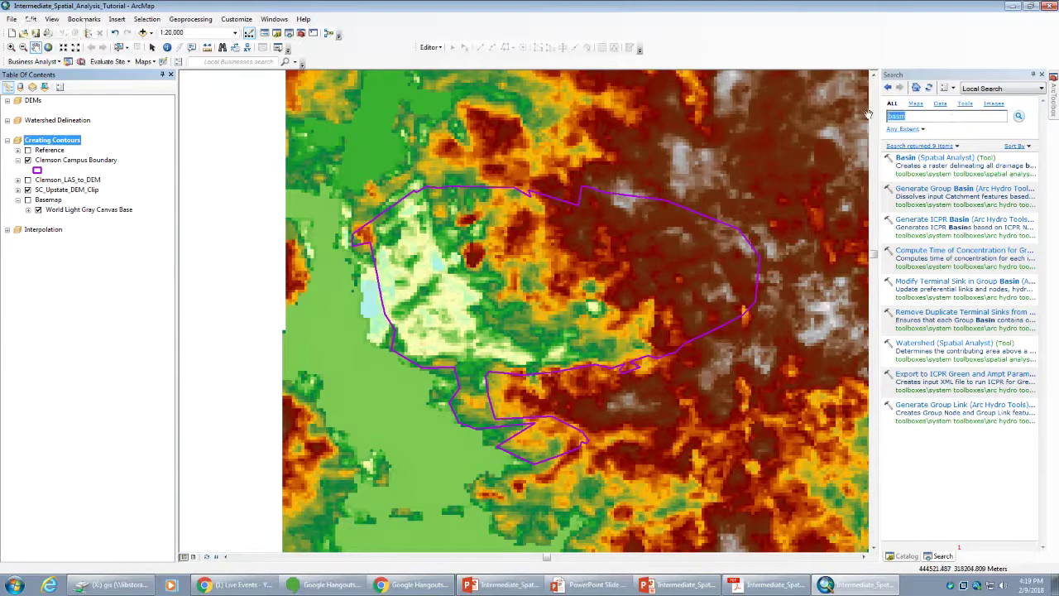
{"action": "key", "text": "BackSpace"}
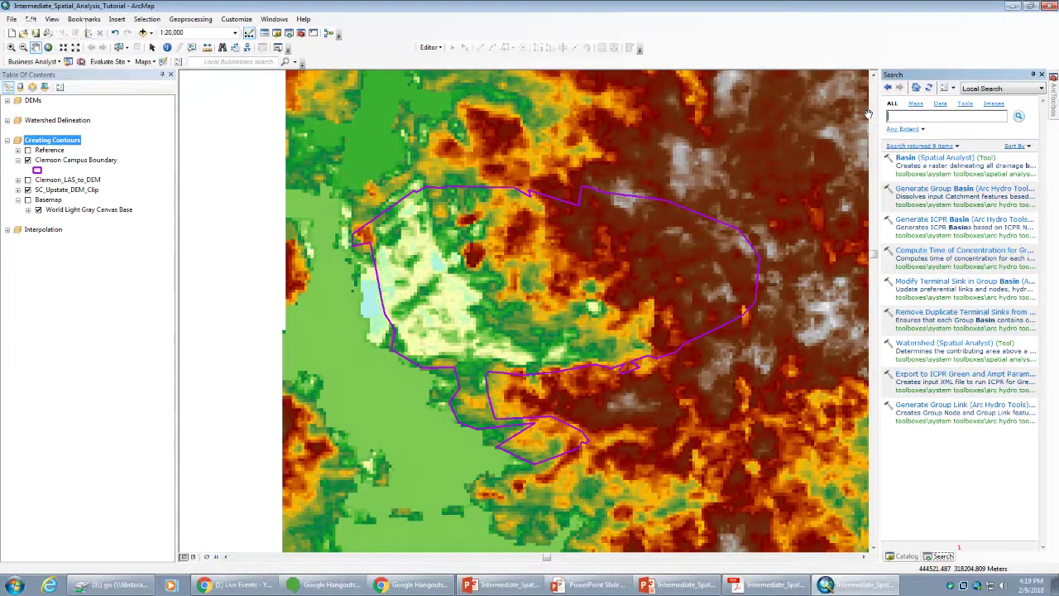
{"action": "type", "text": "contour"}
{"action": "key", "text": "Return"}
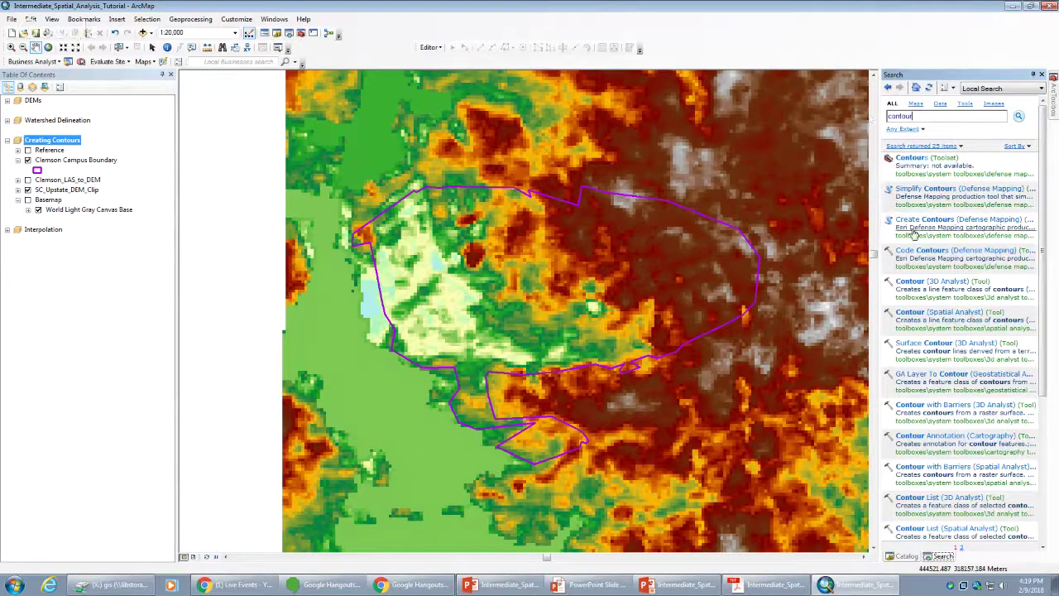
{"action": "left_click", "coordinate": [924, 315]}
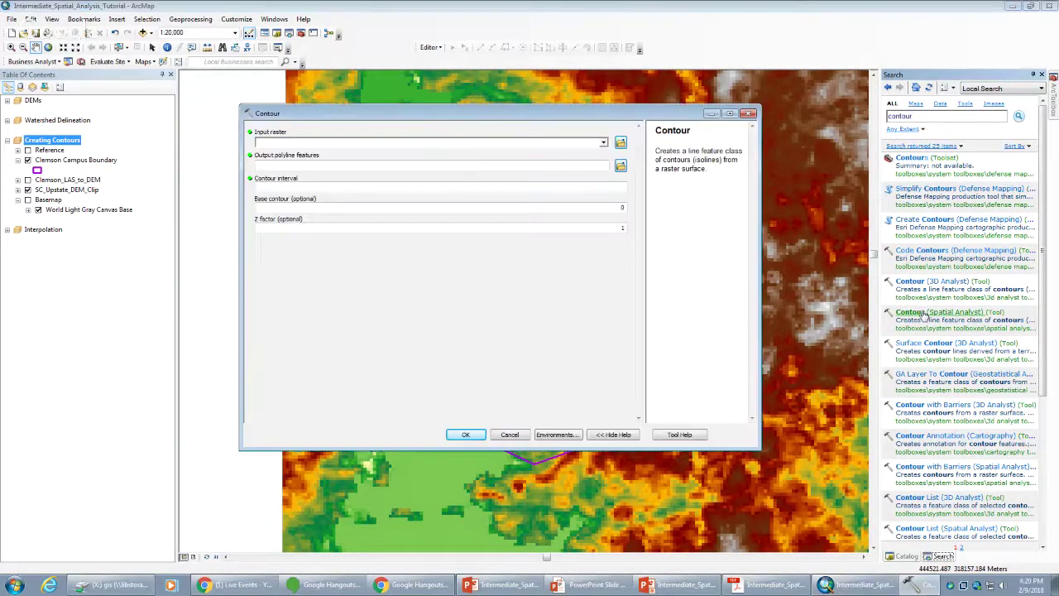
- Set SC_Upstate_DEM_Clip as the Contour tool's input raster and name the output polyline features Contours_5m_UPSTATE_DEM in Results.gdb
{"action": "left_click", "coordinate": [605, 144]}
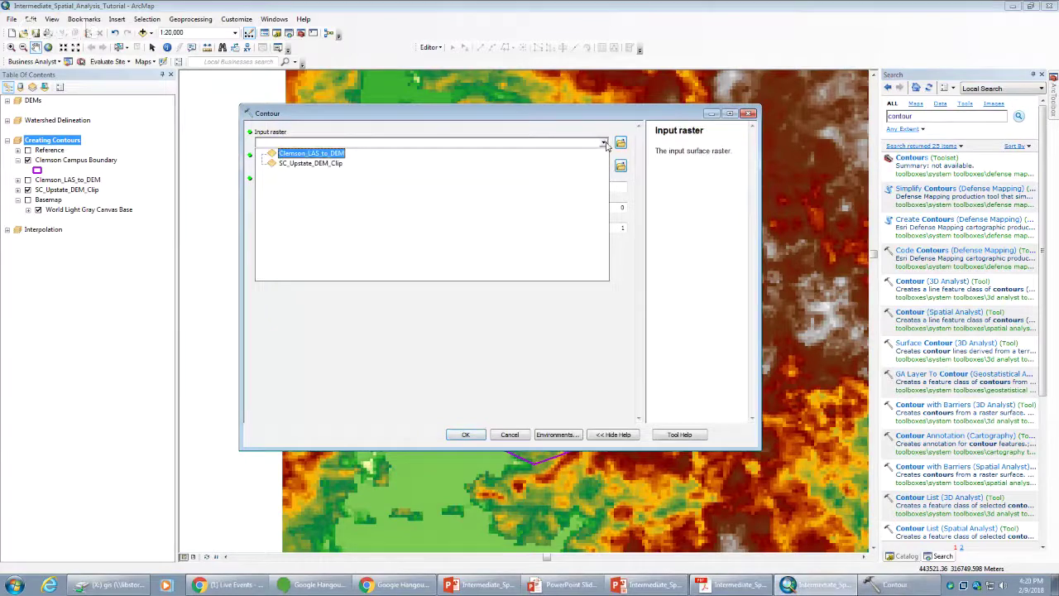
{"action": "left_click", "coordinate": [322, 168]}
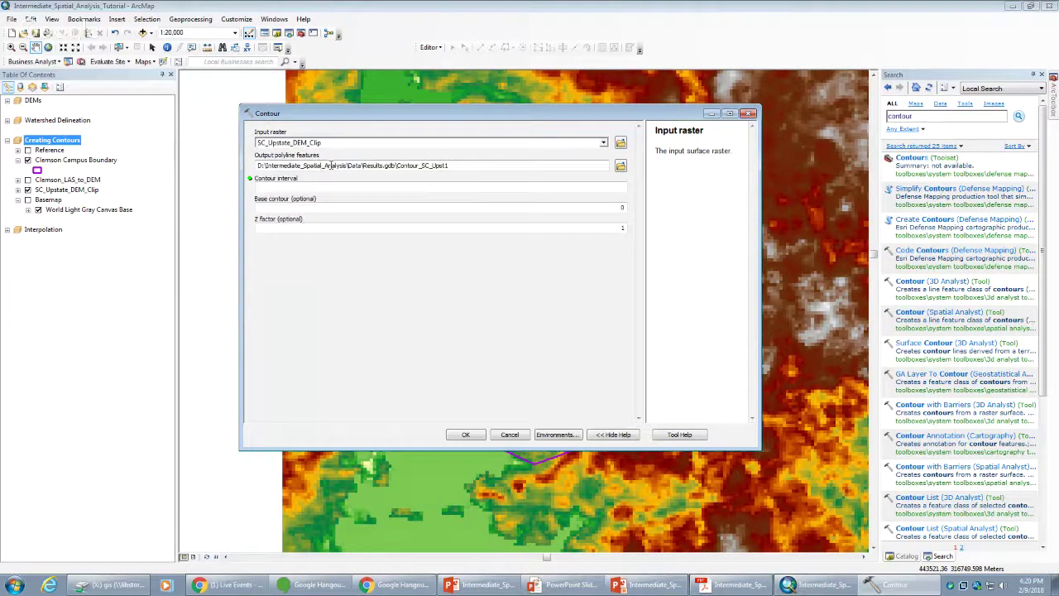
{"action": "left_click_drag", "start_coordinate": [460, 166], "coordinate": [397, 175]}
{"action": "key", "text": "BackSpace"}
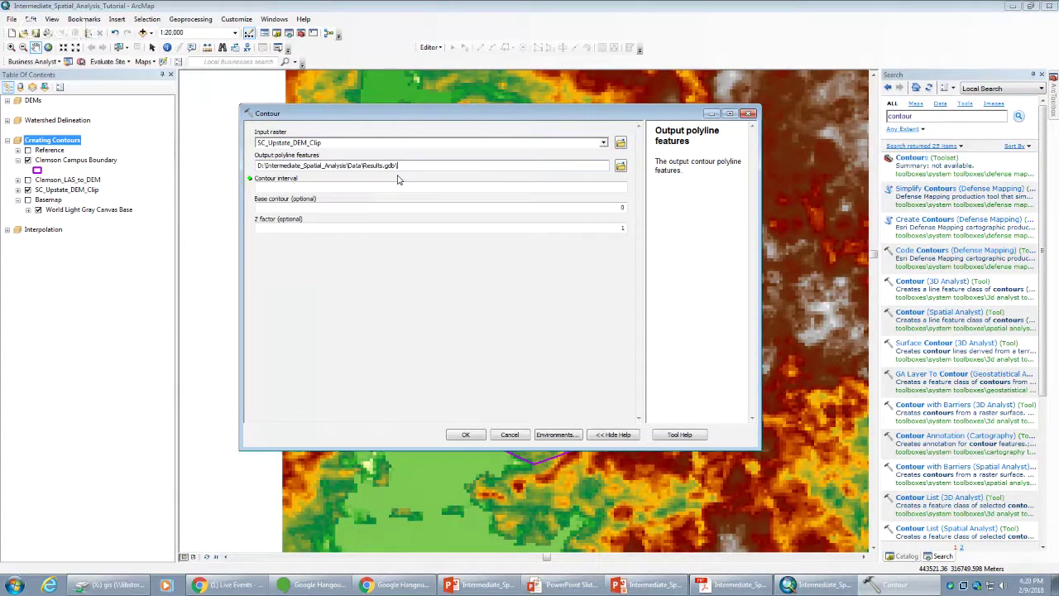
{"action": "type", "text": "Contours_5m_UPPSTATE_DEM"}
- Set the contour interval to 5, keep the base contour at 0, and run the Contour tool
{"action": "left_click", "coordinate": [574, 187]}
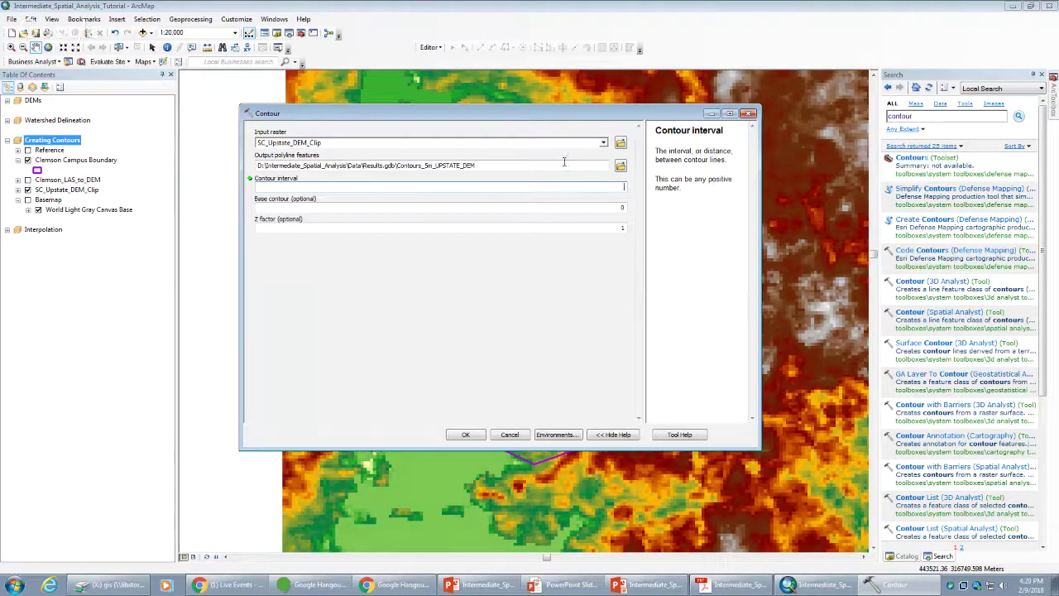
{"action": "type", "text": "5"}
{"action": "left_click", "coordinate": [593, 205]}
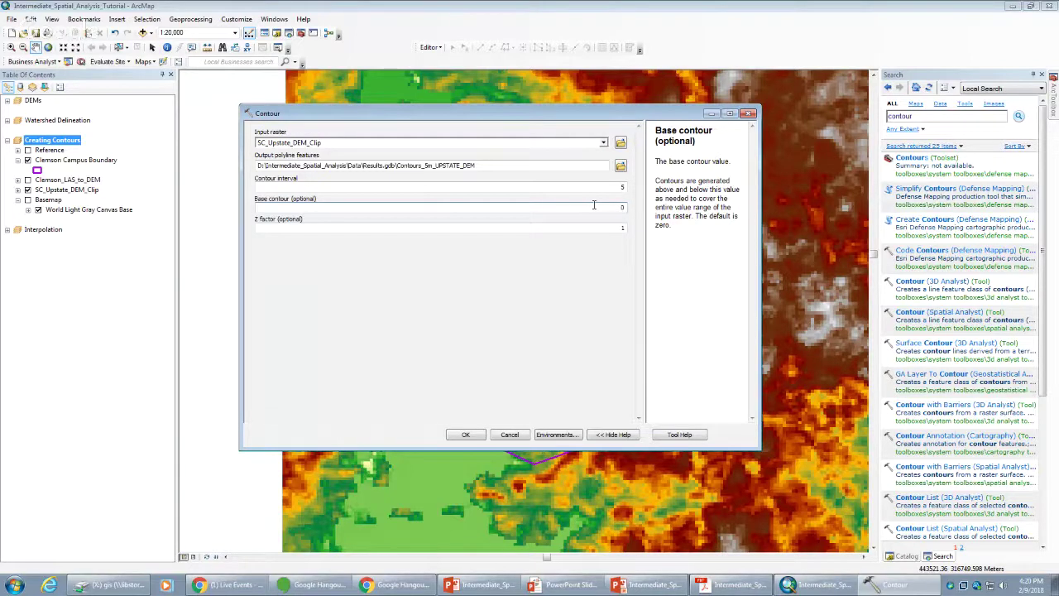
{"action": "left_click", "coordinate": [466, 435]}
{"action": "left_click", "coordinate": [467, 435]}
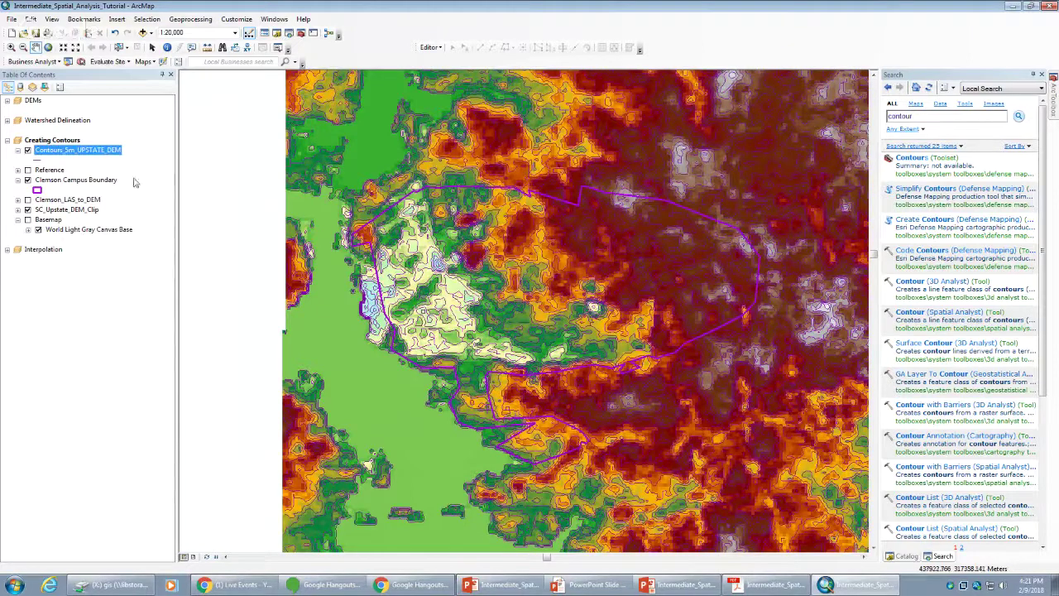
- Open the attribute table of Contours_5m_UPSTATE_DEM and examine the elevation values in its Contour field
{"action": "right_click", "coordinate": [75, 155]}
{"action": "left_click", "coordinate": [96, 181]}
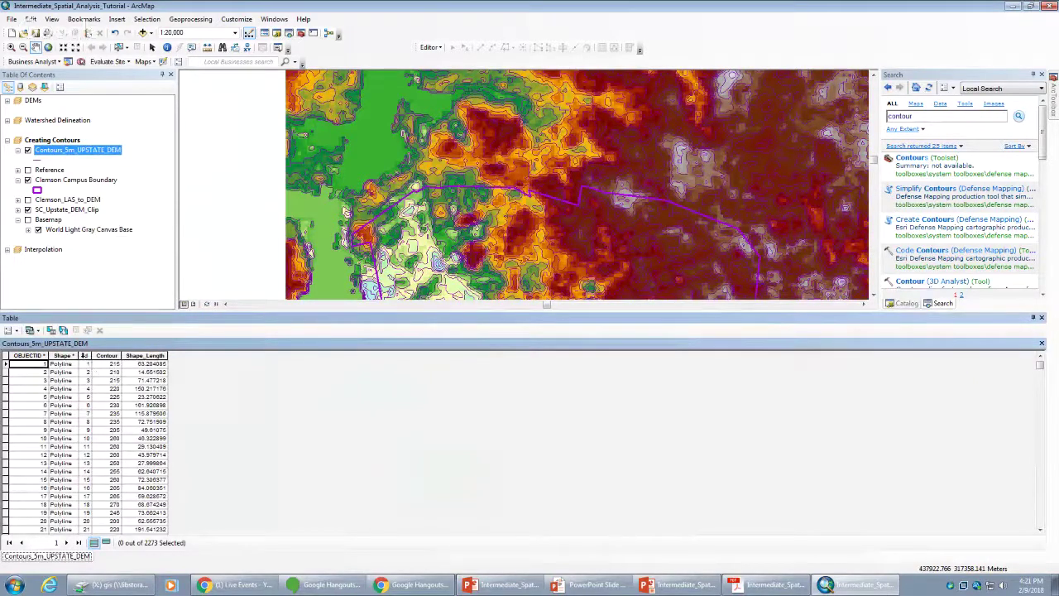
{"action": "left_click", "coordinate": [116, 355]}
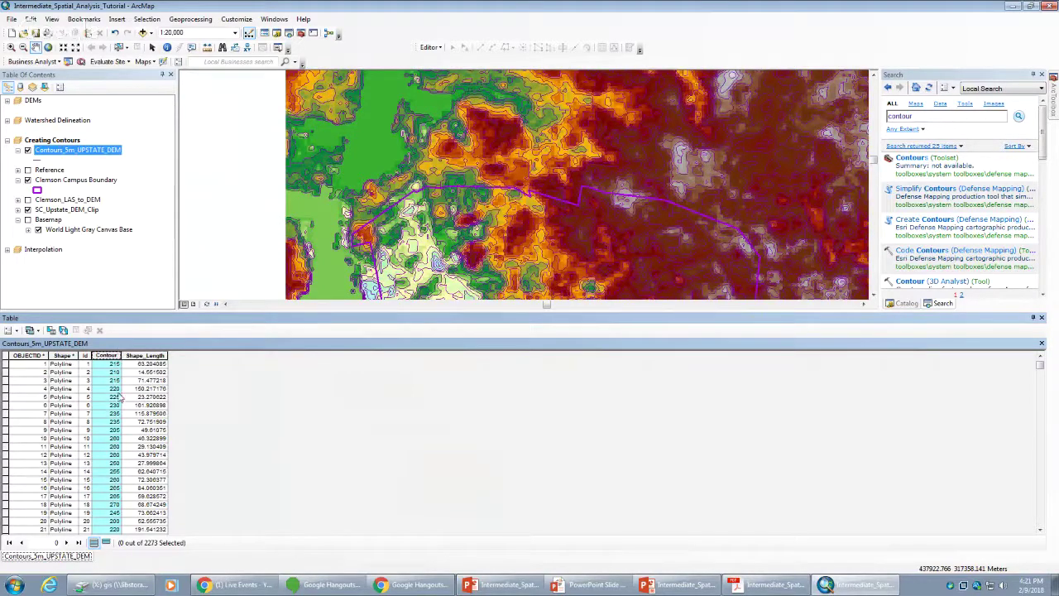
{"action": "scroll", "coordinate": [91, 386], "scroll_direction": "down", "scroll_amount": 6}
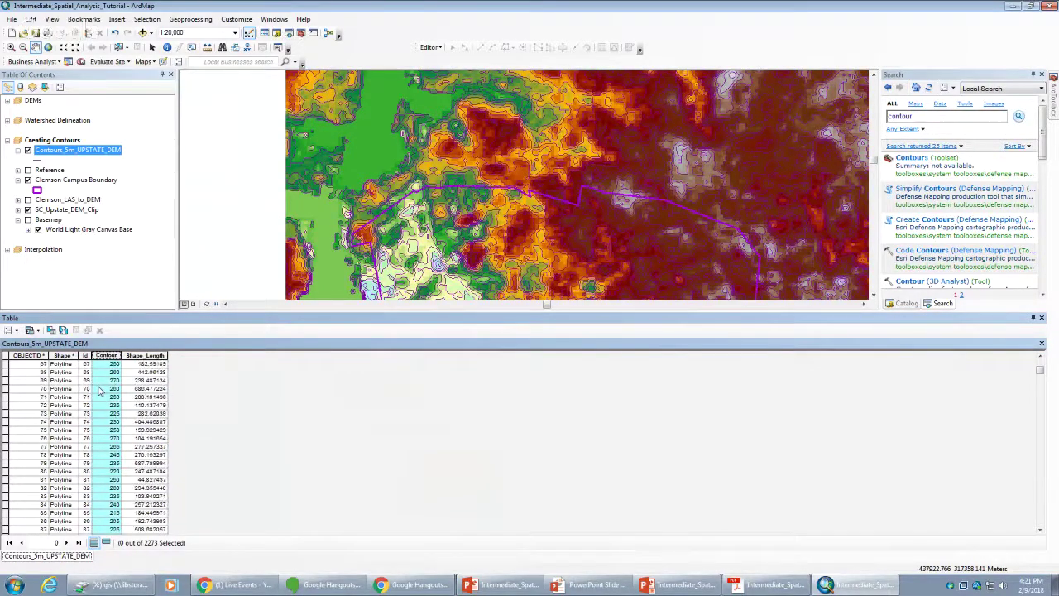
- Close the attribute table and label the Contours_5m_UPSTATE_DEM lines with the values of their Contour field
{"action": "left_click", "coordinate": [1043, 319]}
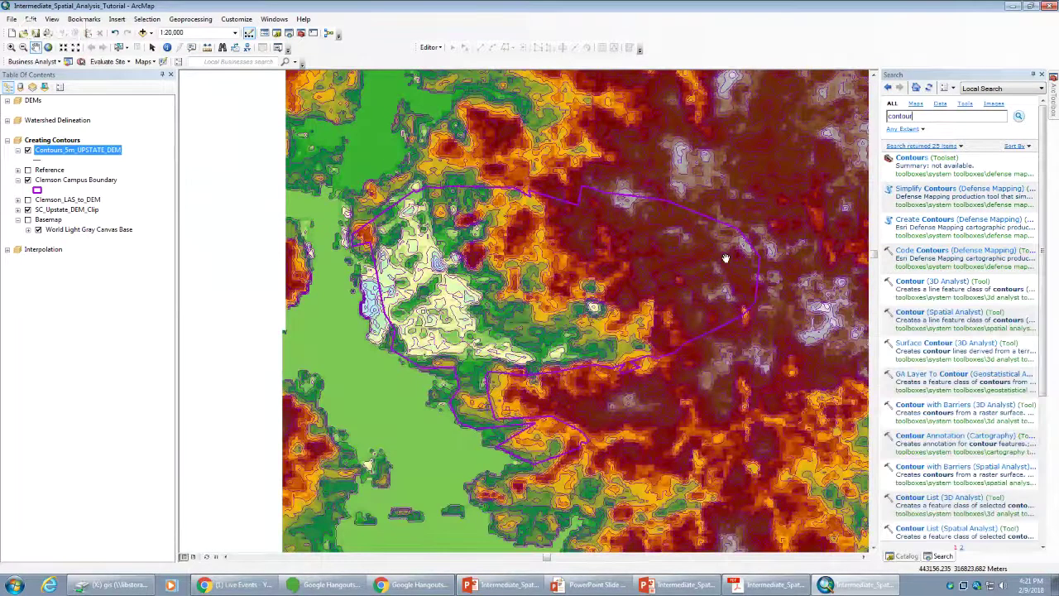
{"action": "scroll", "coordinate": [514, 289], "scroll_direction": "down", "scroll_amount": 3}
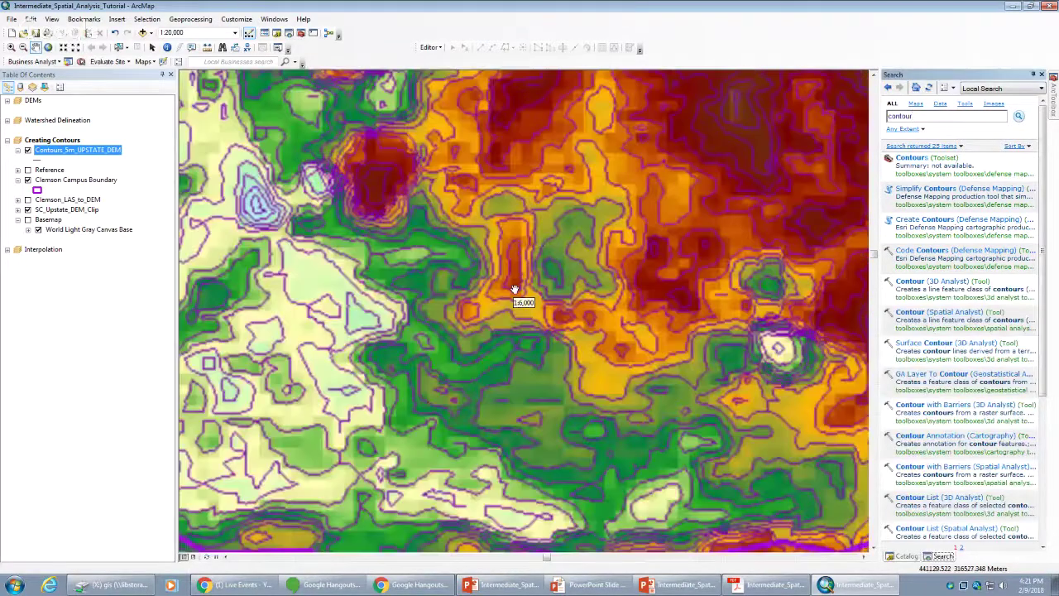
{"action": "scroll", "coordinate": [514, 290], "scroll_direction": "down", "scroll_amount": 2}
{"action": "right_click", "coordinate": [91, 152]}
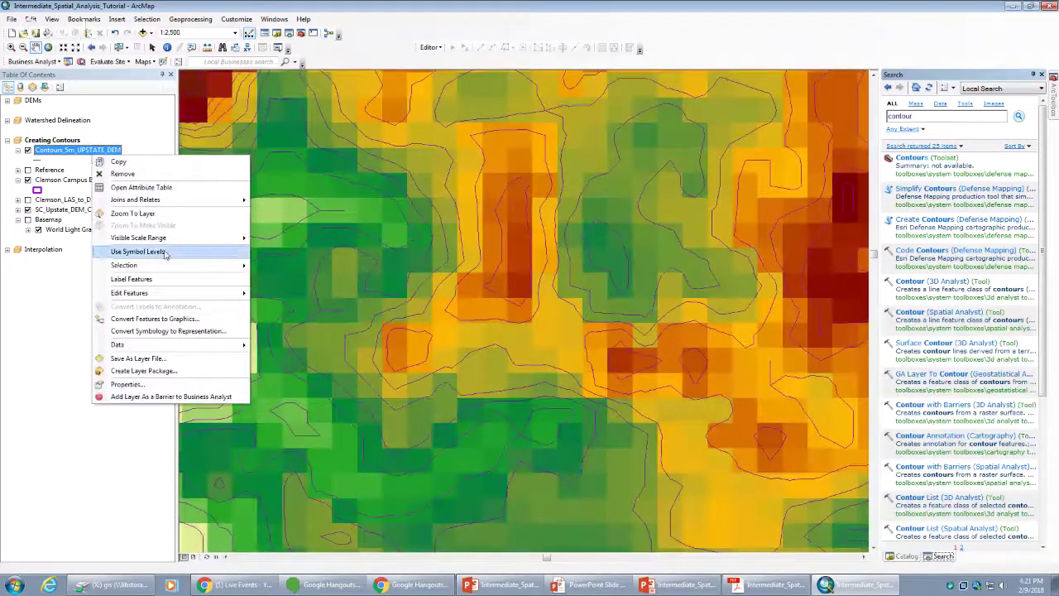
{"action": "left_click", "coordinate": [167, 280]}
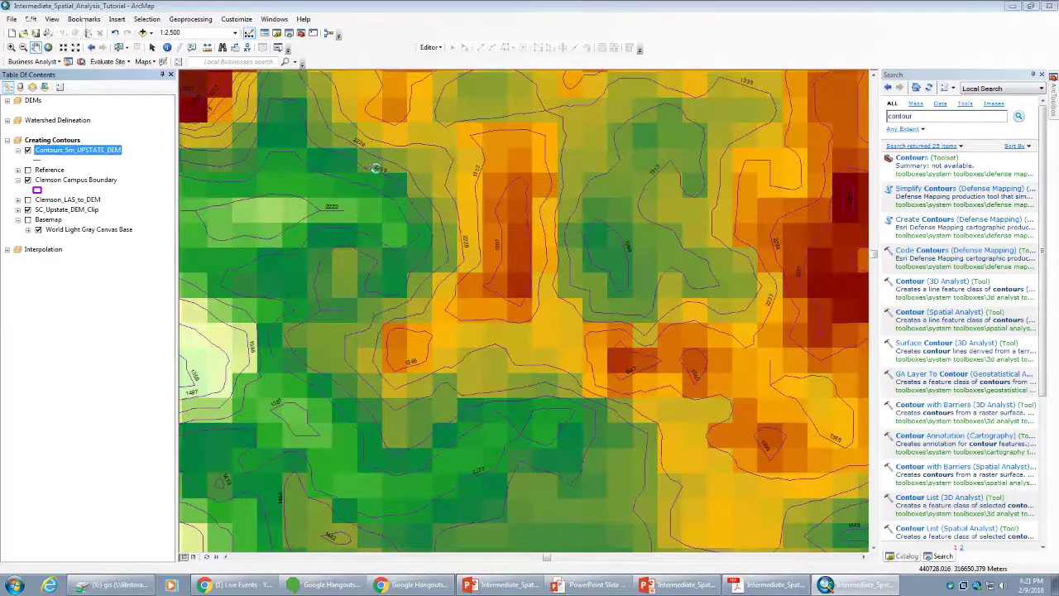
{"action": "double_click", "coordinate": [152, 162]}
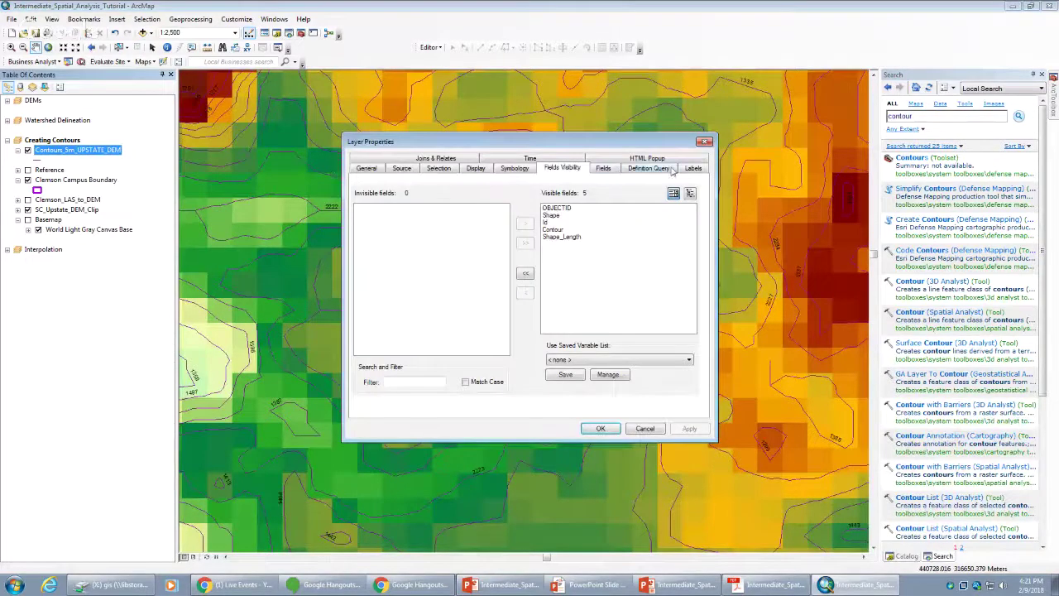
{"action": "left_click", "coordinate": [693, 169]}
{"action": "left_click", "coordinate": [570, 256]}
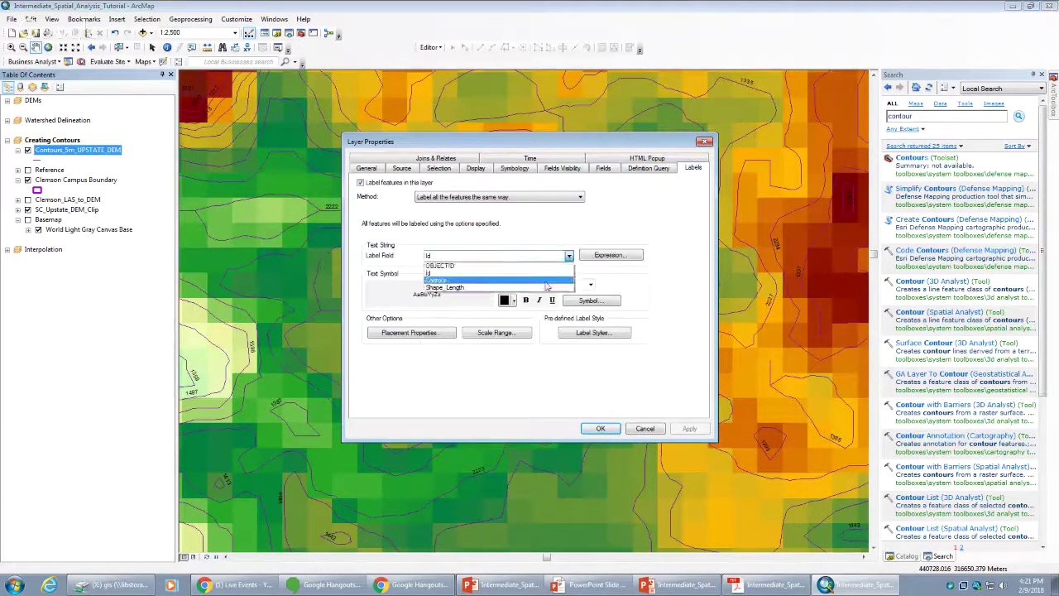
{"action": "left_click", "coordinate": [546, 282]}
{"action": "left_click", "coordinate": [593, 428]}
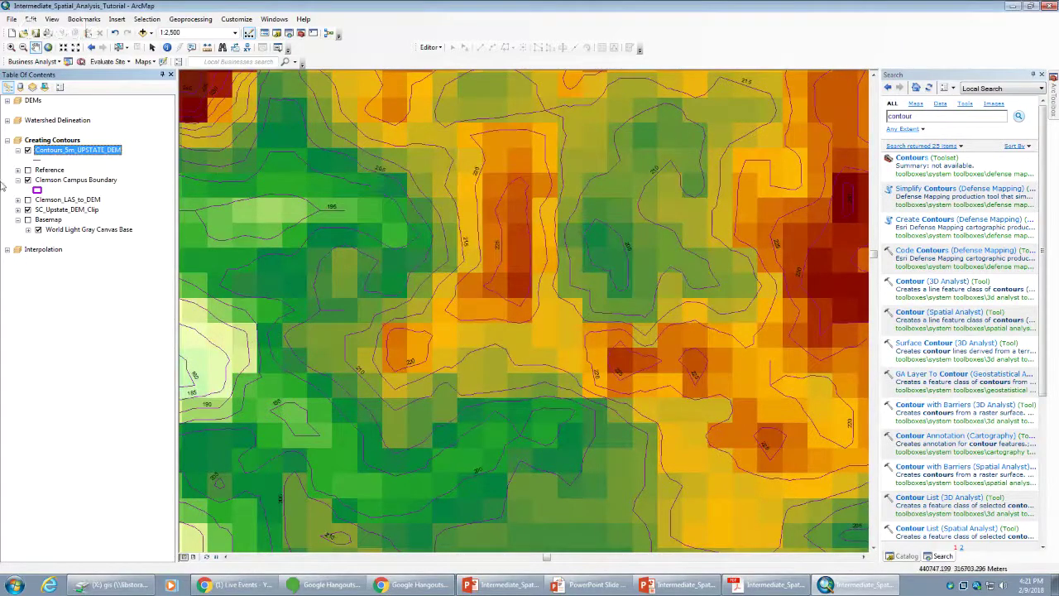
- Hide the SC_Upstate_DEM_Clip raster and examine the 5 m contour lines across the Clemson campus boundary
{"action": "left_click", "coordinate": [28, 210]}
{"action": "scroll", "coordinate": [353, 264], "scroll_direction": "up", "scroll_amount": 5}
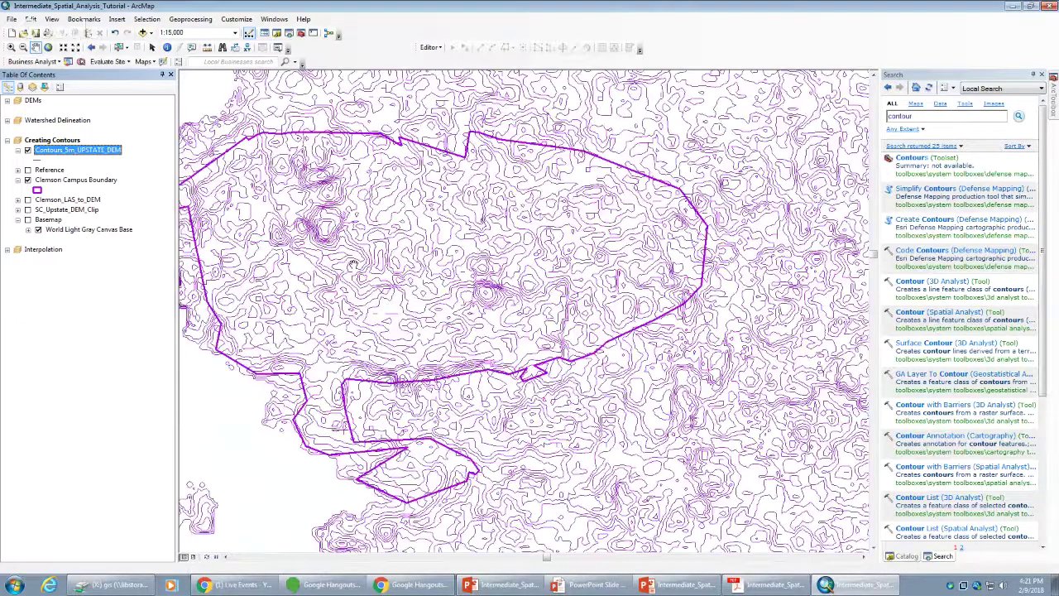
{"action": "scroll", "coordinate": [354, 263], "scroll_direction": "up", "scroll_amount": 2}
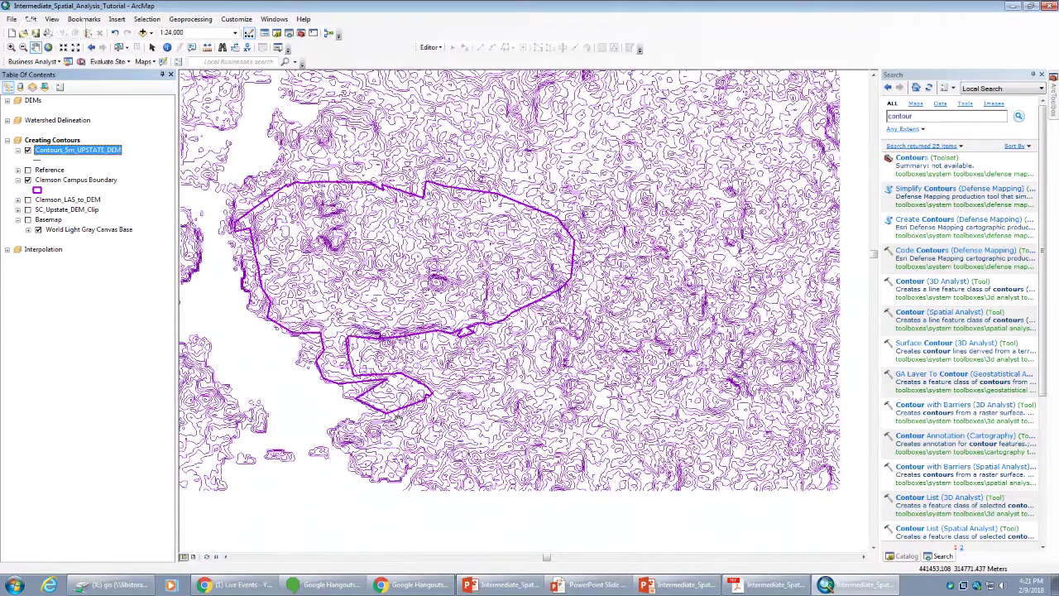
{"action": "scroll", "coordinate": [340, 291], "scroll_direction": "down", "scroll_amount": 1}
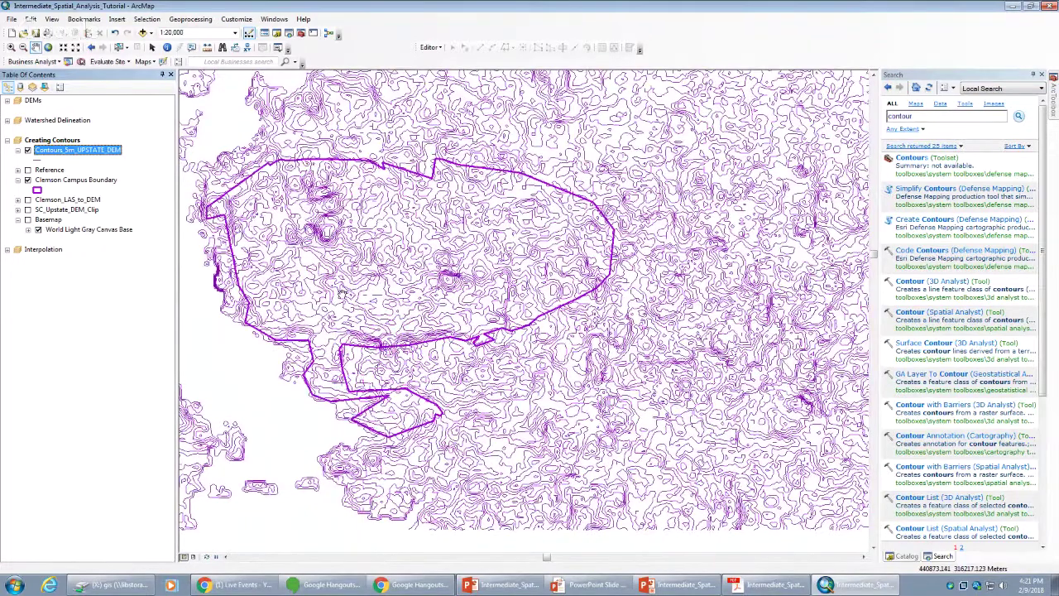
{"action": "scroll", "coordinate": [341, 291], "scroll_direction": "down", "scroll_amount": 1}
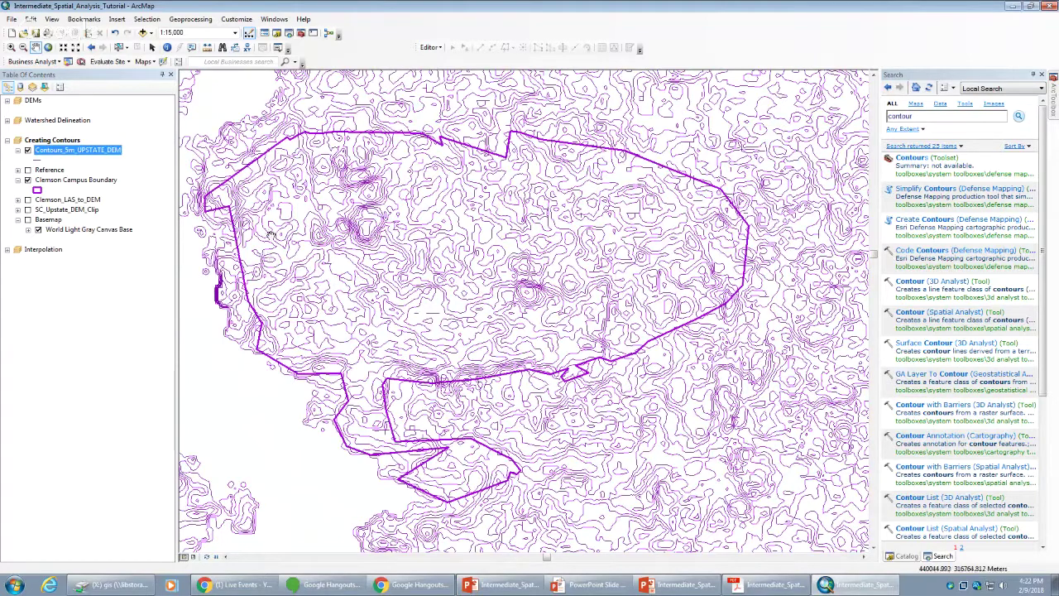
- Reopen the label properties of Contours_5m_UPSTATE_DEM and choose Contour as the label field again
{"action": "right_click", "coordinate": [88, 154]}
{"action": "left_click", "coordinate": [107, 379]}
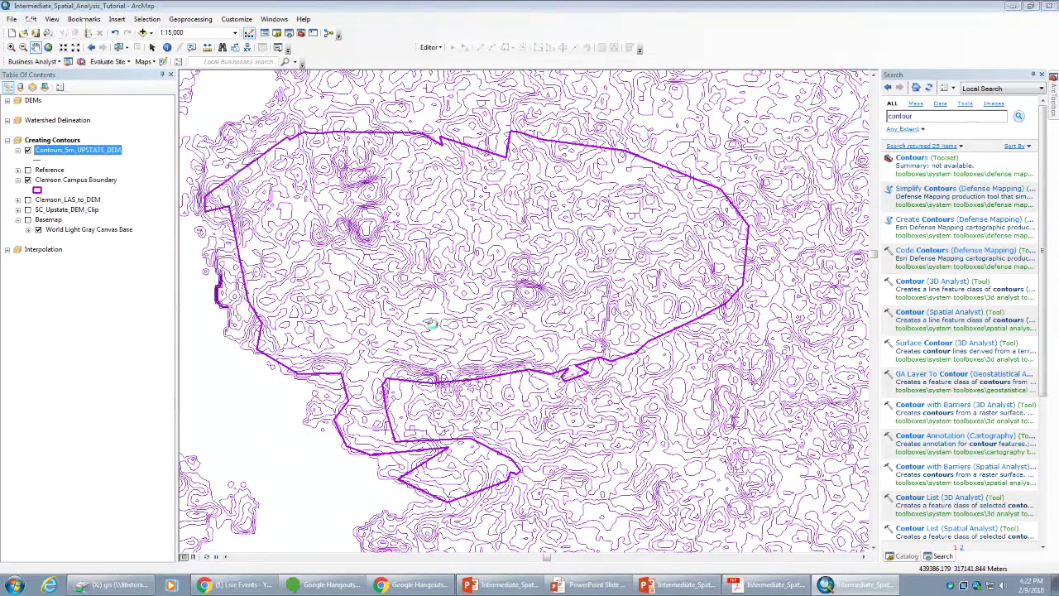
{"action": "left_click", "coordinate": [529, 265]}
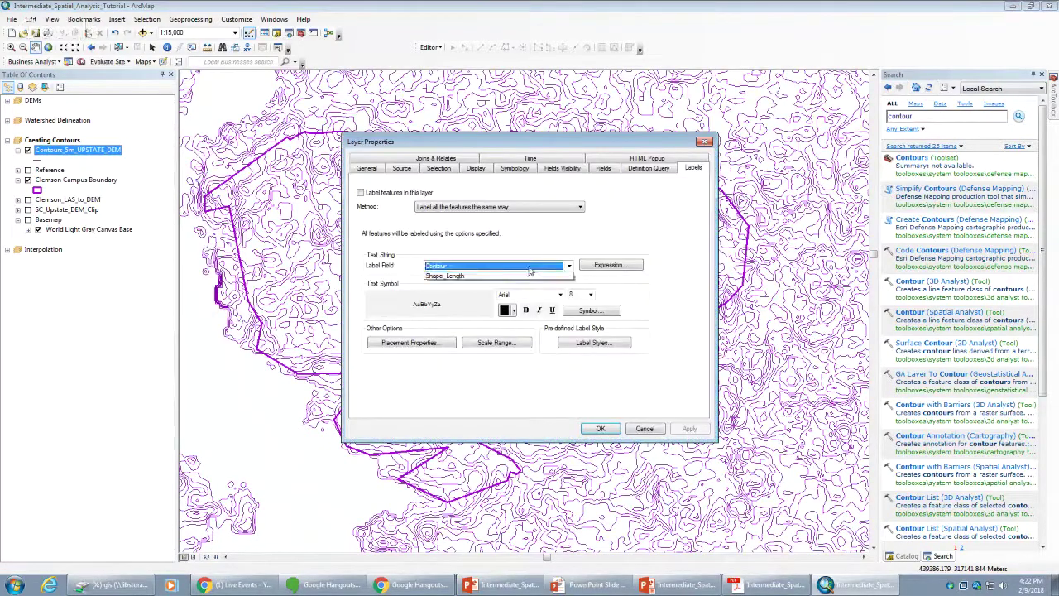
{"action": "left_click", "coordinate": [527, 291]}
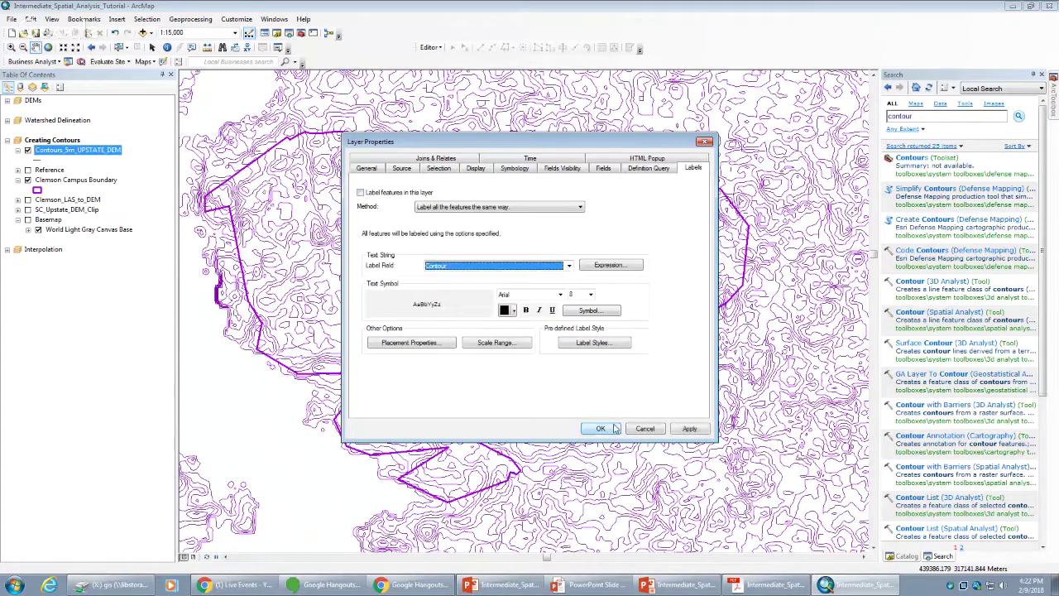
{"action": "left_click", "coordinate": [601, 428]}
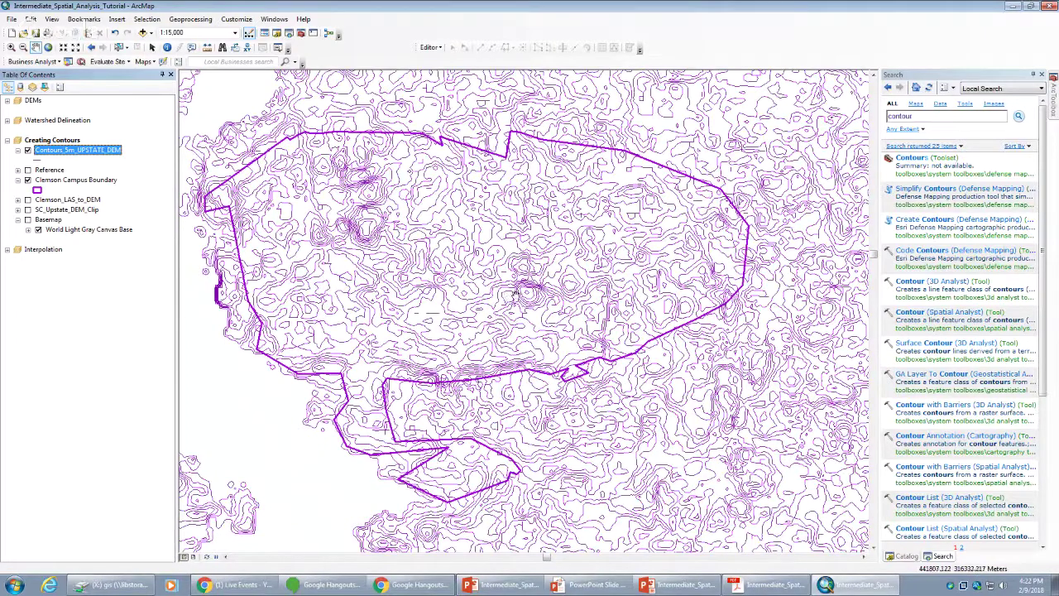
- Compare the contours with SC_Upstate_DEM_Clip, then hide both layers and display the Clemson_LAS_to_DEM raster under the campus boundary
{"action": "left_click", "coordinate": [29, 210]}
{"action": "left_click", "coordinate": [28, 209]}
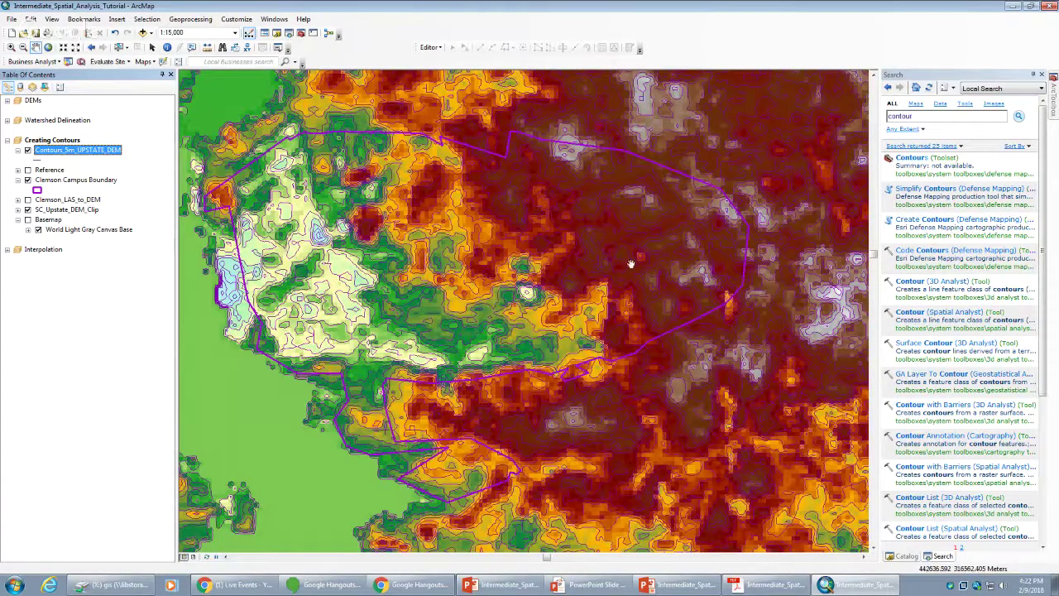
{"action": "left_click", "coordinate": [28, 149]}
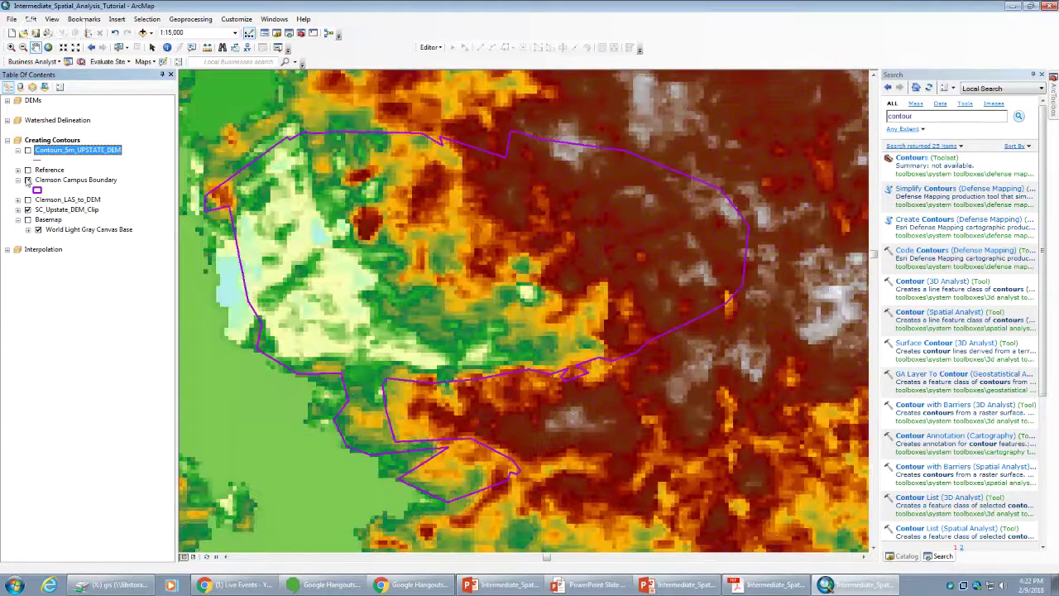
{"action": "left_click", "coordinate": [28, 180]}
{"action": "left_click", "coordinate": [28, 180]}
{"action": "left_click", "coordinate": [27, 209]}
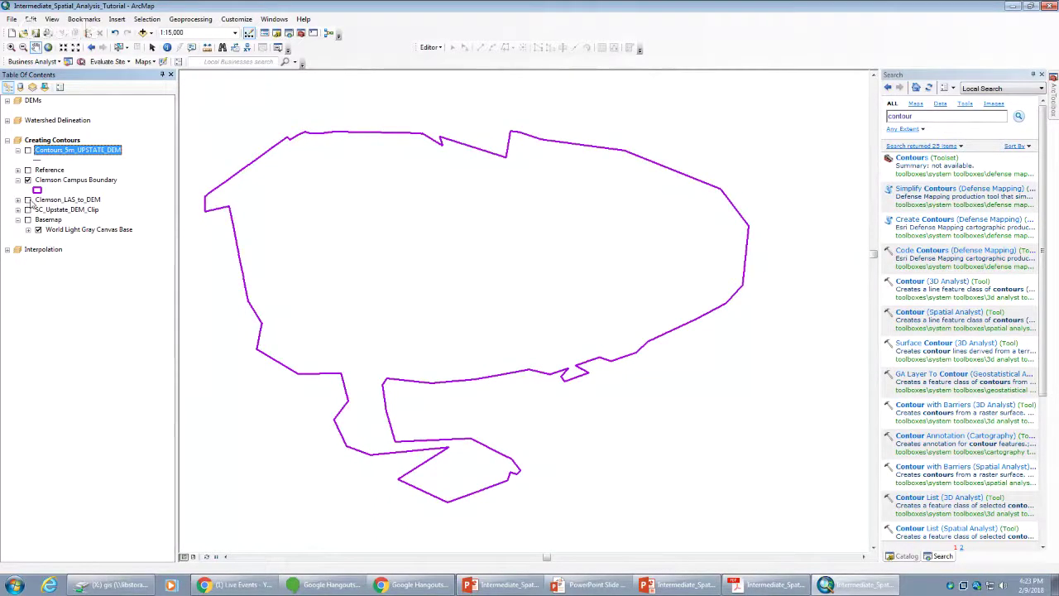
{"action": "left_click", "coordinate": [27, 200]}
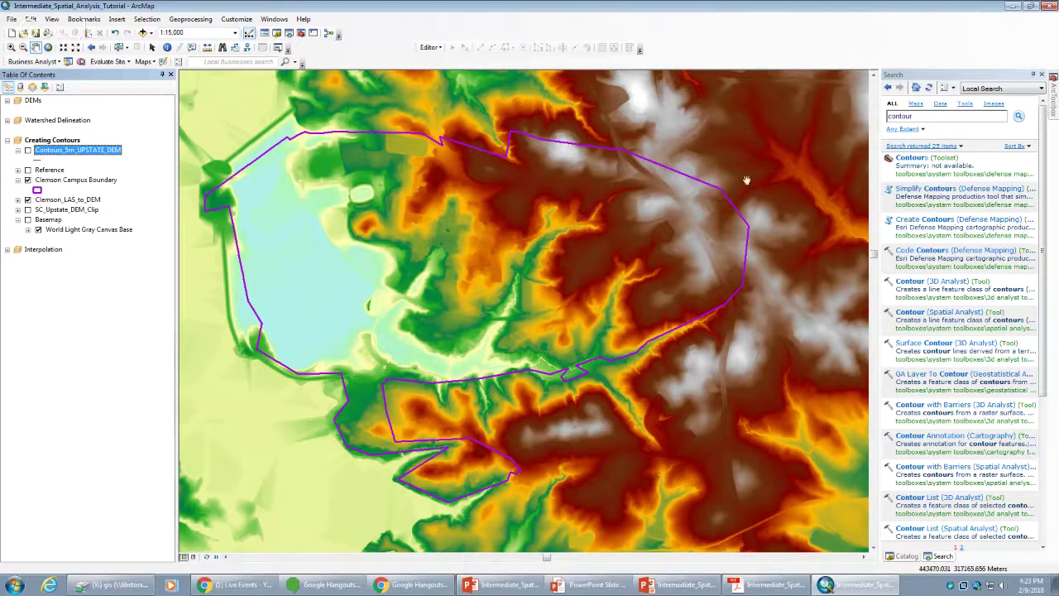
- Run Contour (Spatial Analyst) on Clemson_LAS_to_DEM with a contour interval of 5, naming the output Contour_5m_LASTODEM in Results.gdb
{"action": "left_click", "coordinate": [933, 315]}
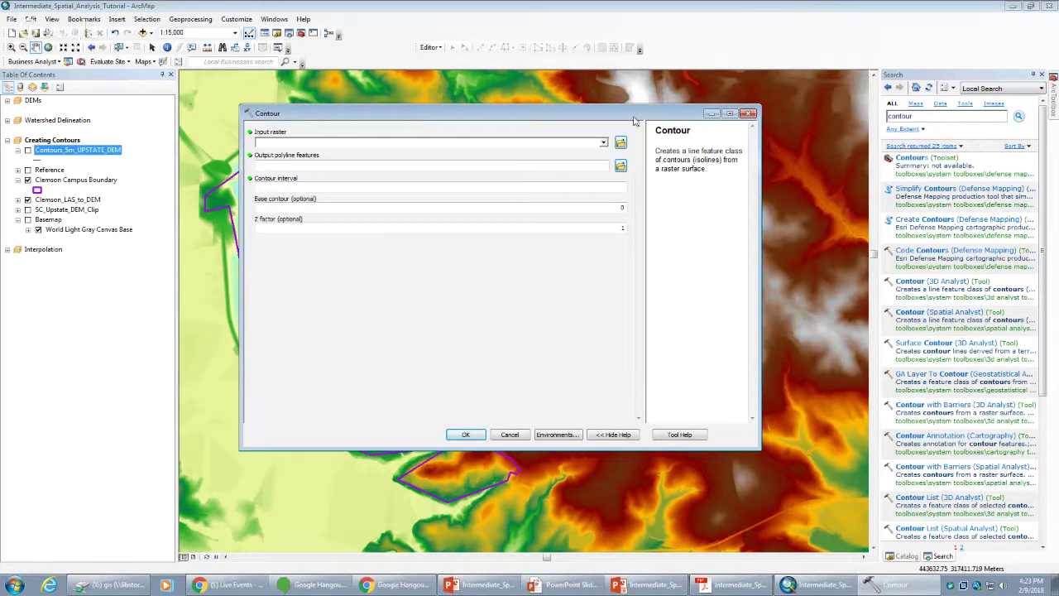
{"action": "left_click", "coordinate": [604, 142]}
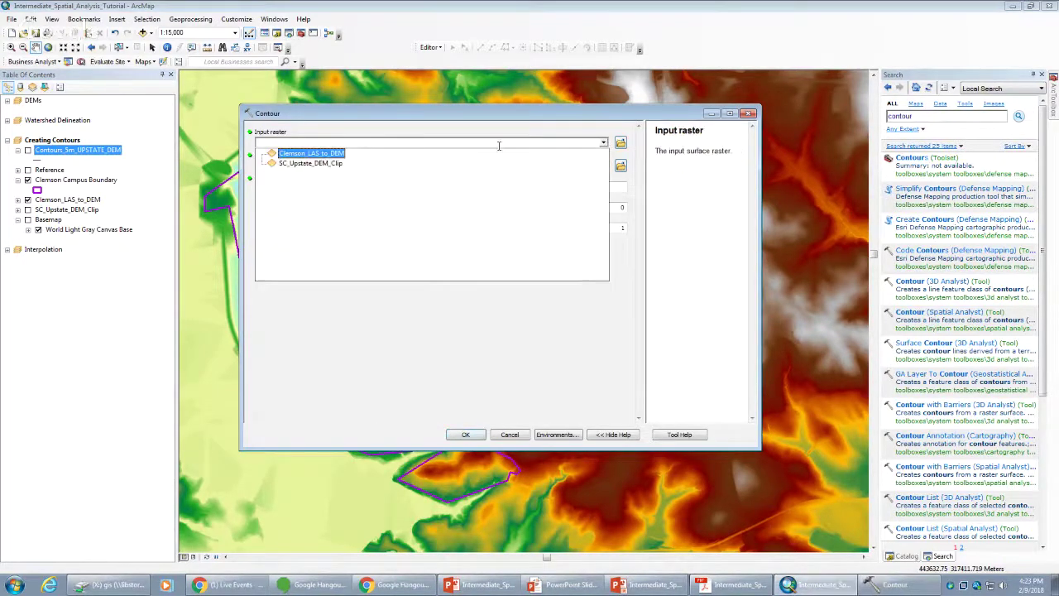
{"action": "left_click", "coordinate": [309, 155]}
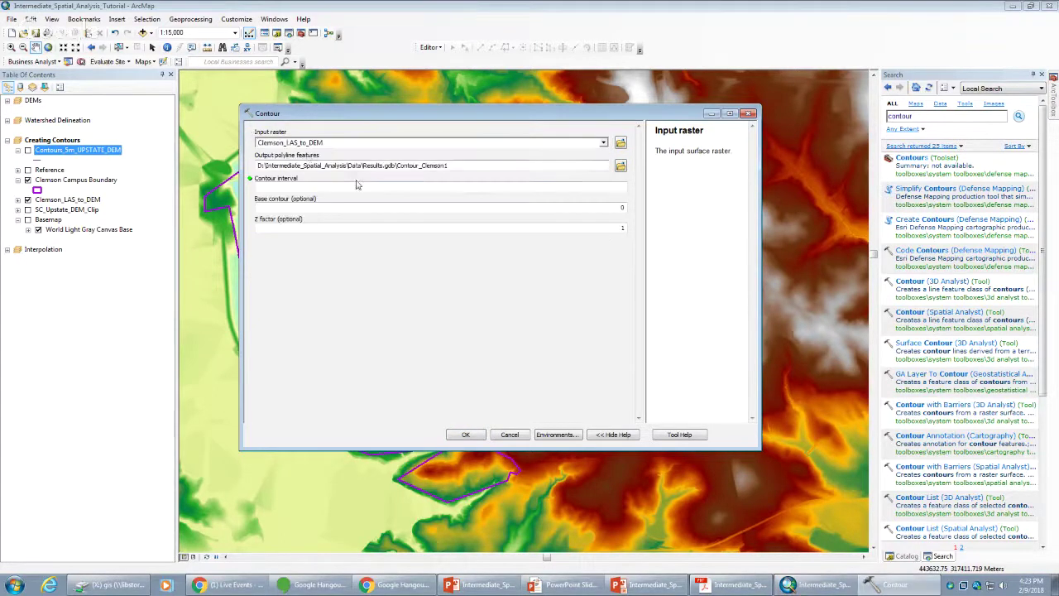
{"action": "left_click_drag", "start_coordinate": [448, 165], "coordinate": [424, 166]}
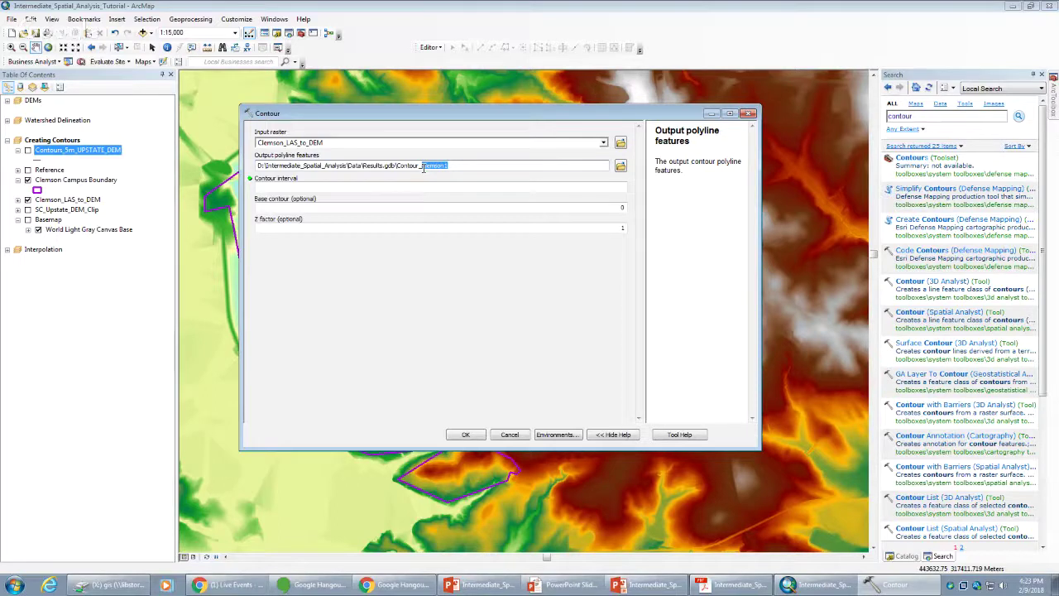
{"action": "key", "text": "BackSpace"}
{"action": "type", "text": "5m_LASTODEM"}
{"action": "left_click", "coordinate": [580, 188]}
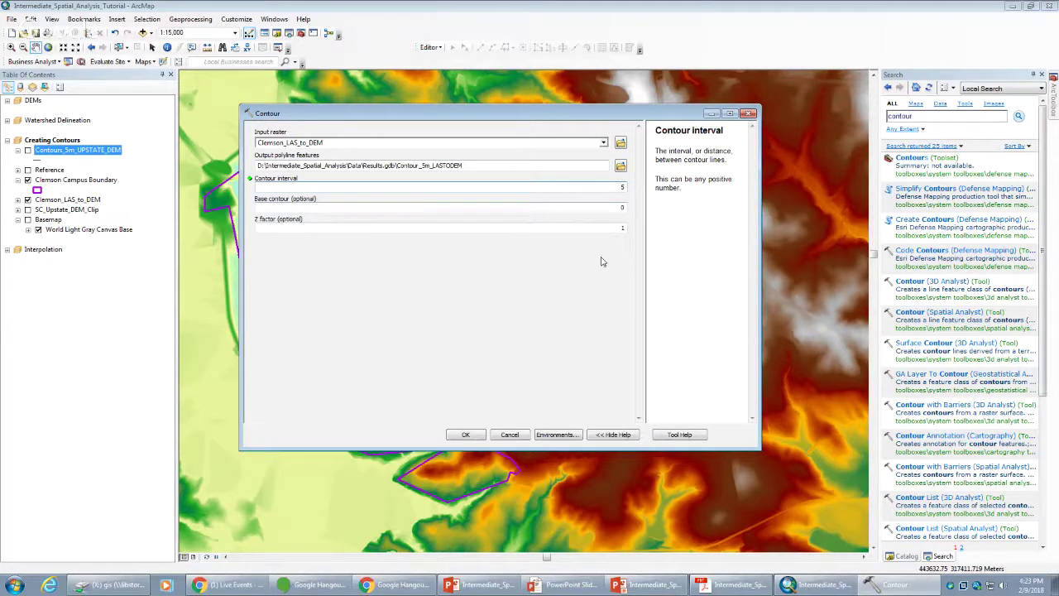
{"action": "left_click", "coordinate": [465, 436]}
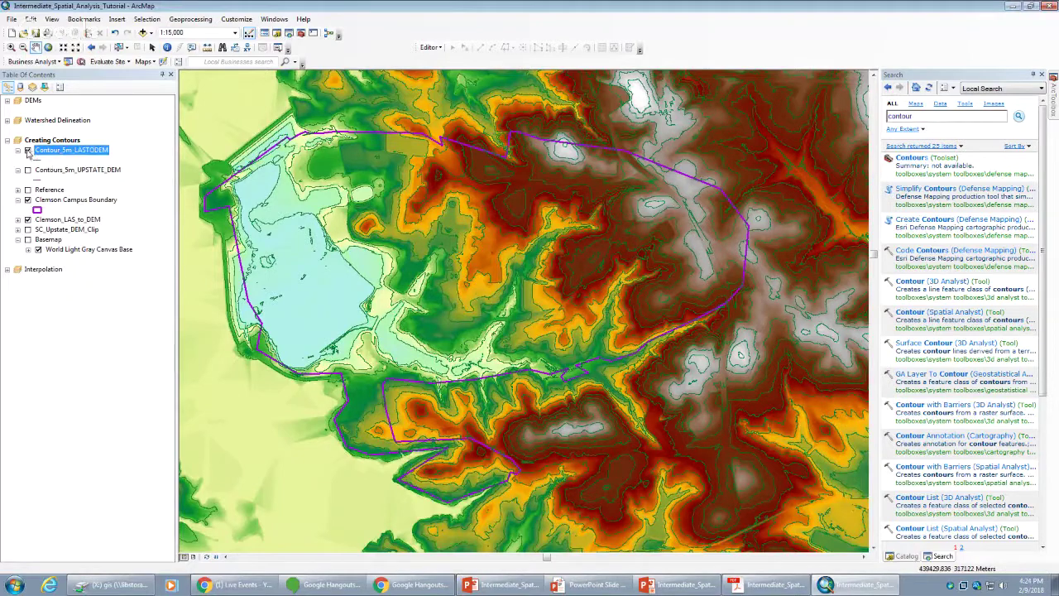
- Compare the Contour_5m_LASTODEM lines against the Clemson_LAS_to_DEM and SC_Upstate_DEM_Clip rasters, up close and across the campus
{"action": "left_click", "coordinate": [27, 151]}
{"action": "scroll", "coordinate": [482, 322], "scroll_direction": "up", "scroll_amount": 5}
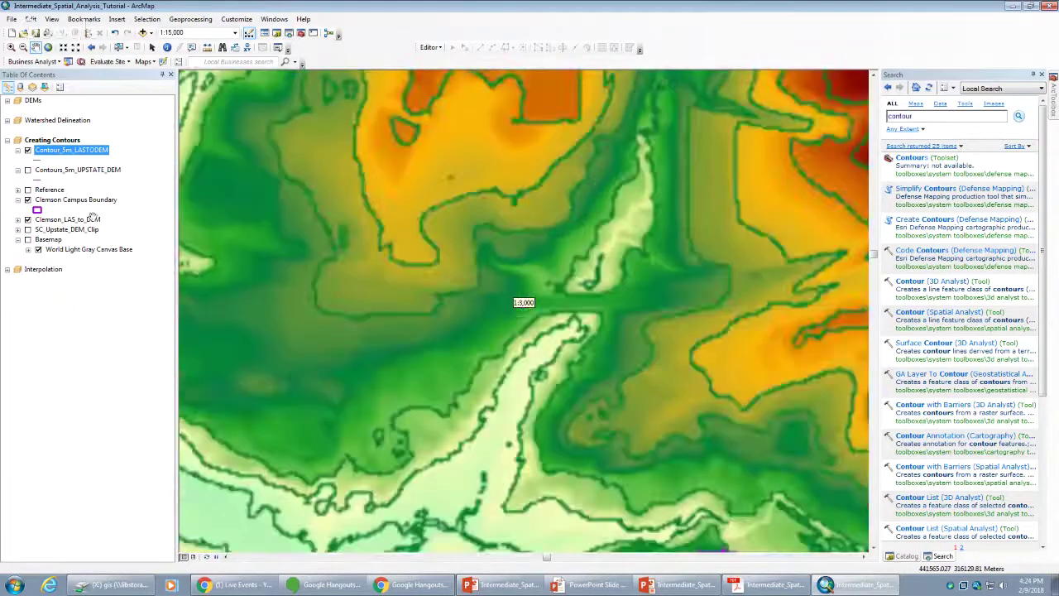
{"action": "left_click", "coordinate": [27, 220]}
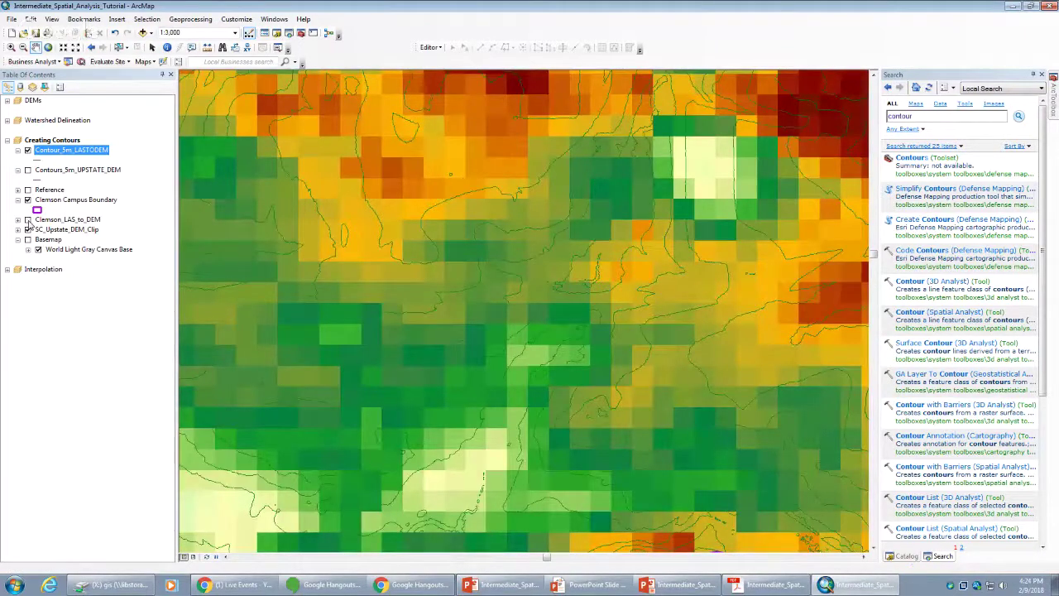
{"action": "left_click", "coordinate": [27, 220]}
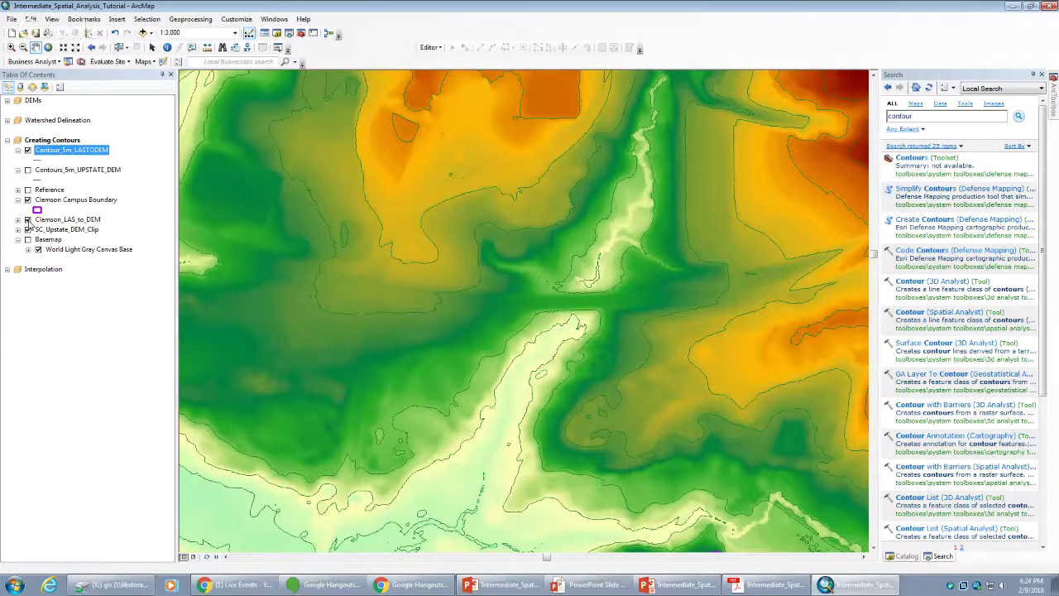
{"action": "scroll", "coordinate": [659, 304], "scroll_direction": "up", "scroll_amount": 5}
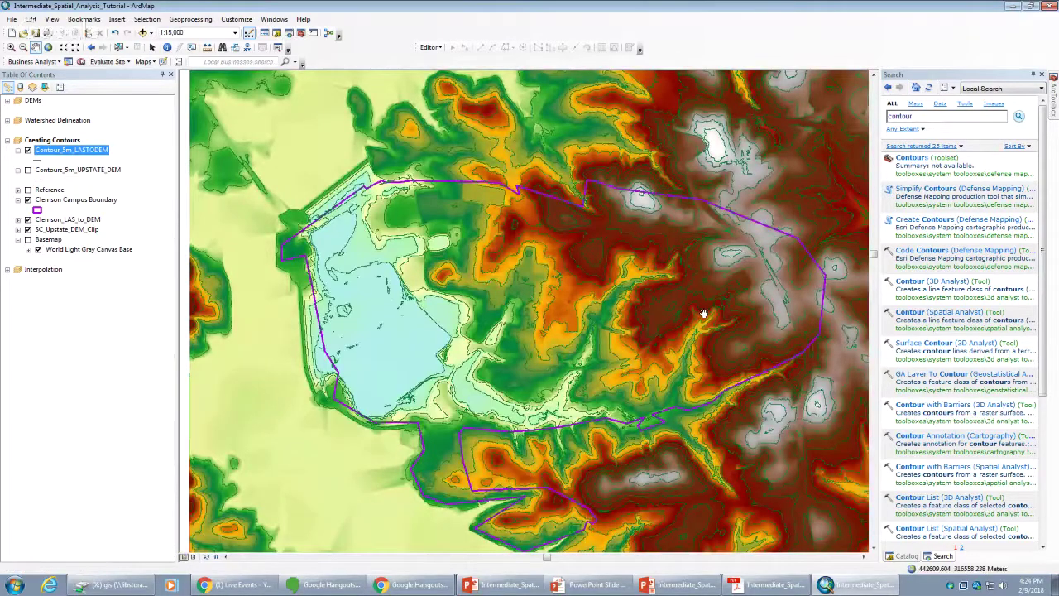
{"action": "left_click_drag", "start_coordinate": [702, 314], "coordinate": [664, 323]}
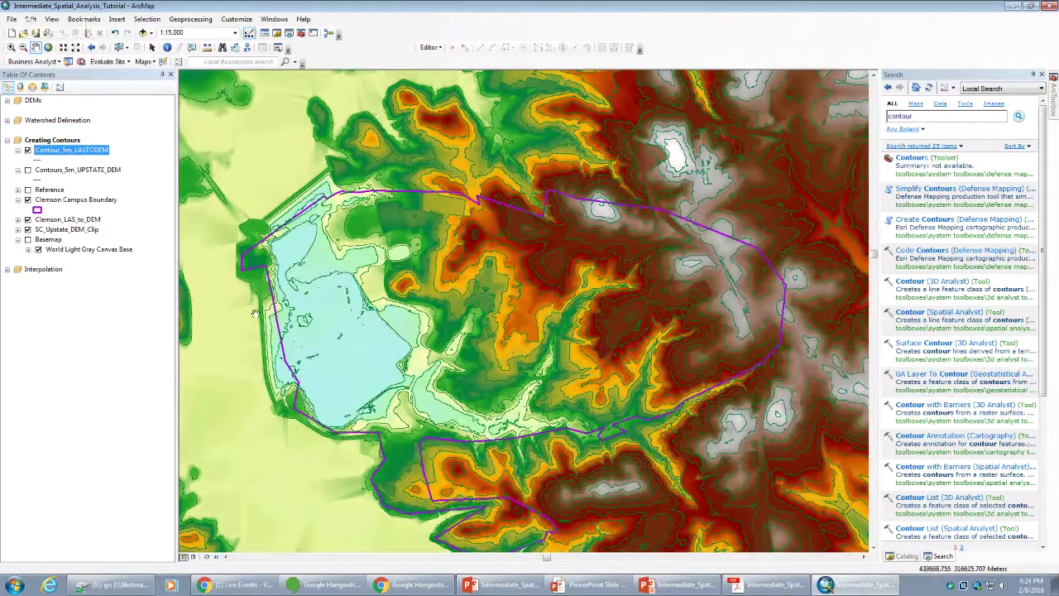
- Hide the Clemson_LAS_to_DEM and SC_Upstate_DEM_Clip rasters, leaving the Contour_5m_LASTODEM lines and the campus boundary displayed
{"action": "left_click", "coordinate": [27, 219]}
{"action": "left_click", "coordinate": [28, 229]}
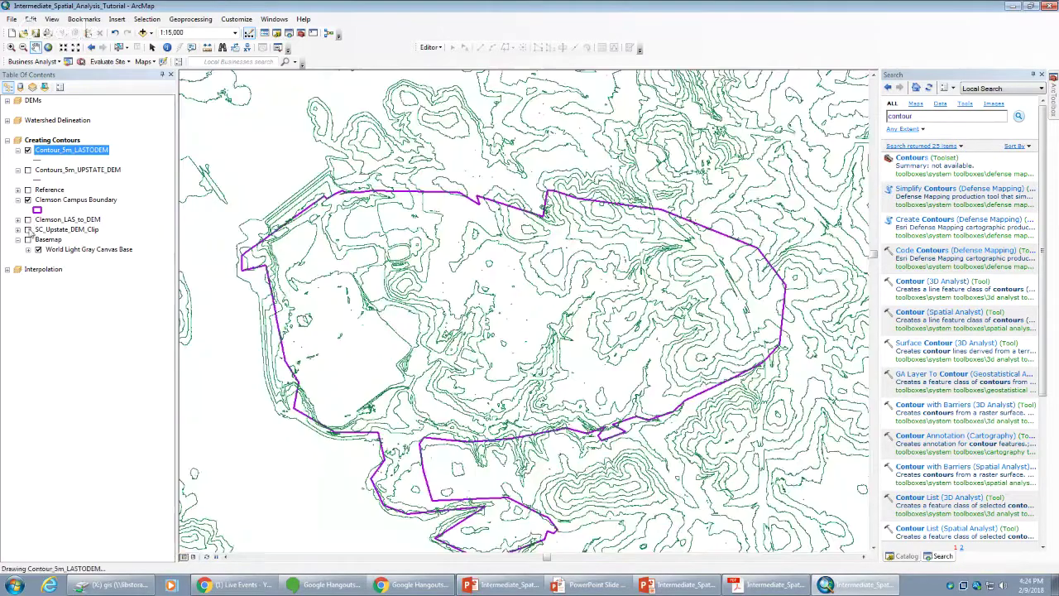
{"action": "left_click", "coordinate": [28, 229]}
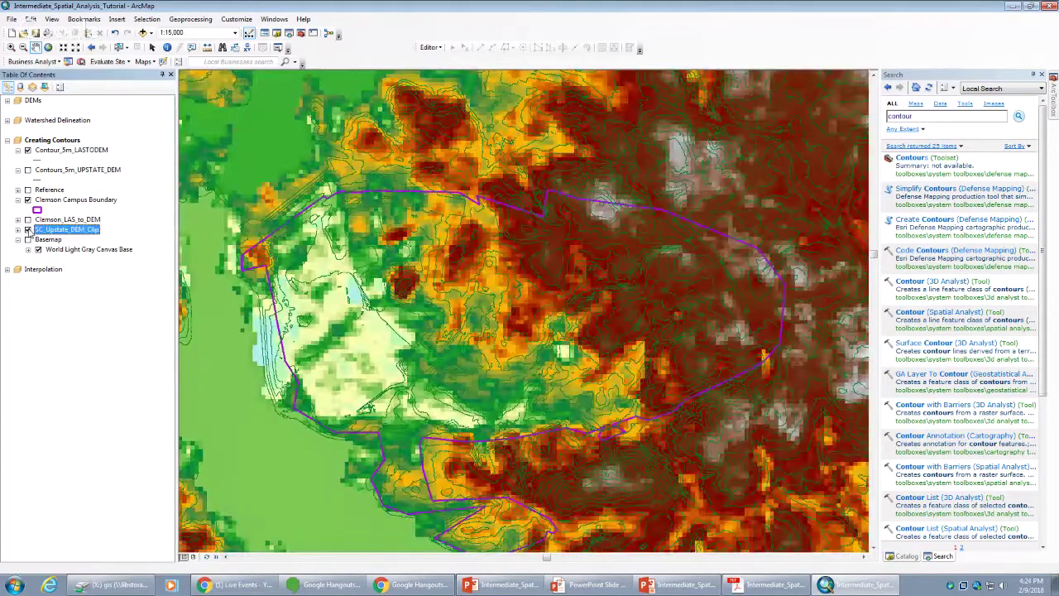
{"action": "left_click", "coordinate": [27, 229]}
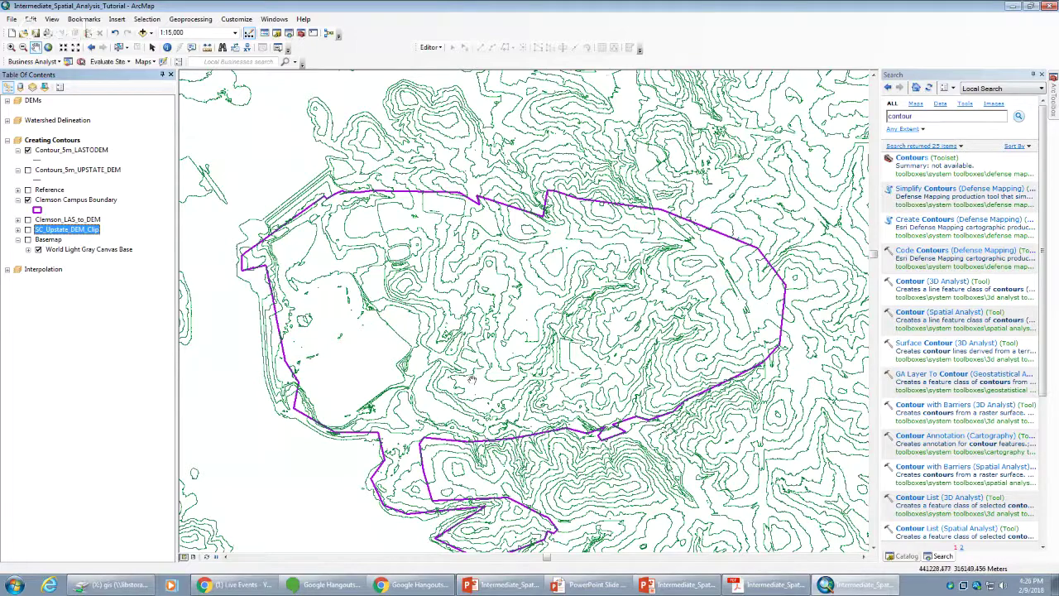
{"action": "left_click_drag", "start_coordinate": [520, 404], "coordinate": [550, 352]}
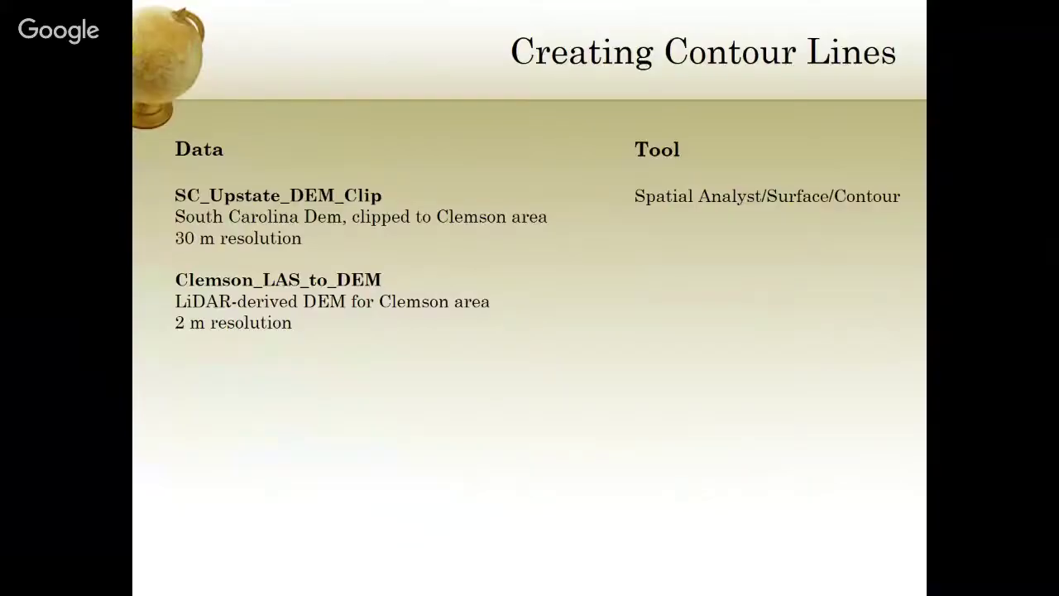
{"action": "left_click", "coordinate": [747, 589]}
{"action": "left_click", "coordinate": [657, 389]}
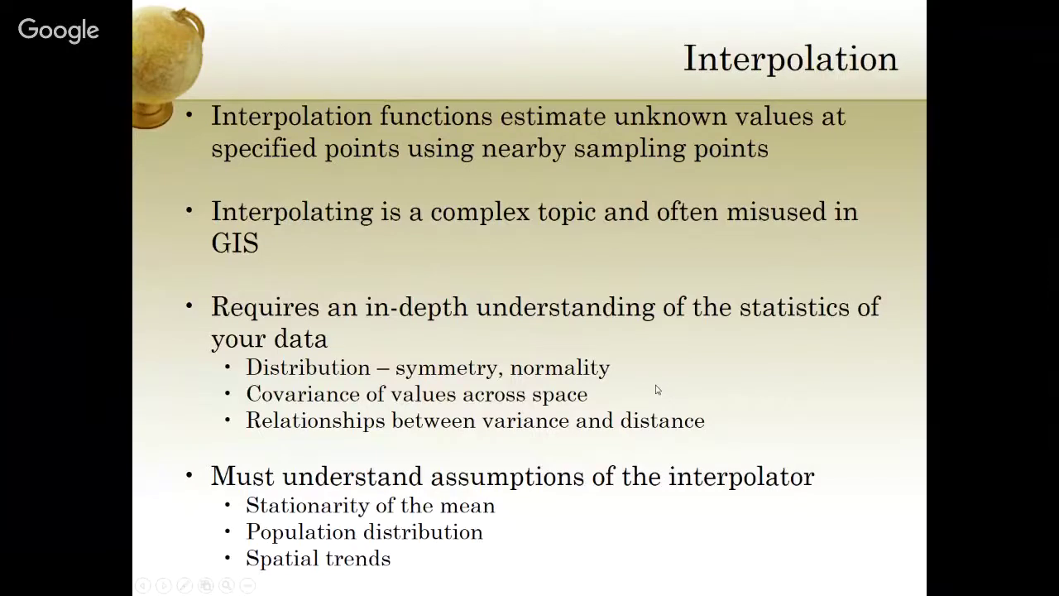
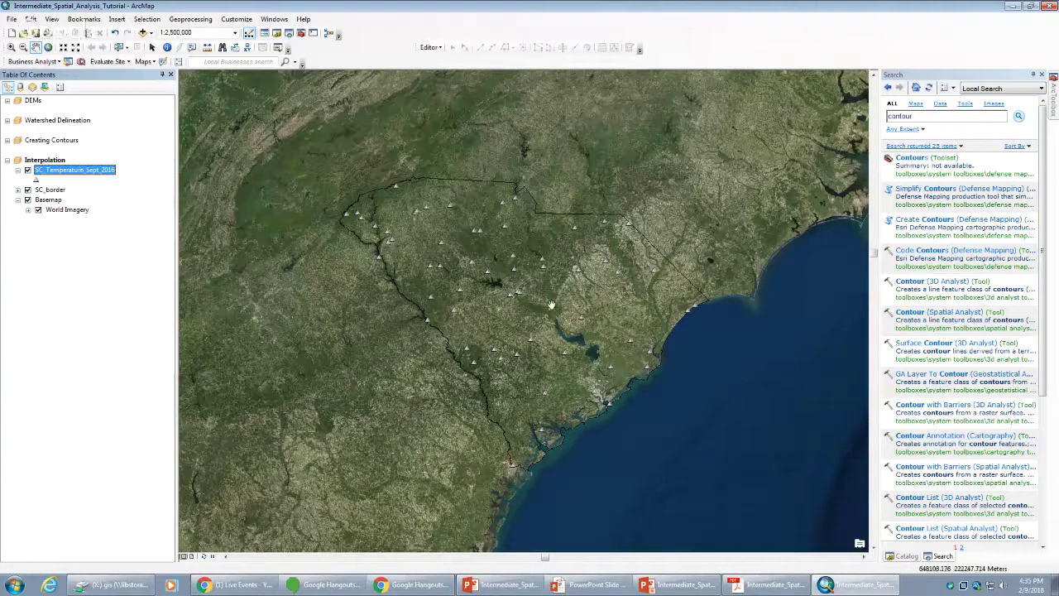
- Examine the Station_ID and TAVG fields in the SC_Temperature_Sept_2016 attribute table, then close the table
{"action": "scroll", "coordinate": [551, 304], "scroll_direction": "down", "scroll_amount": 3}
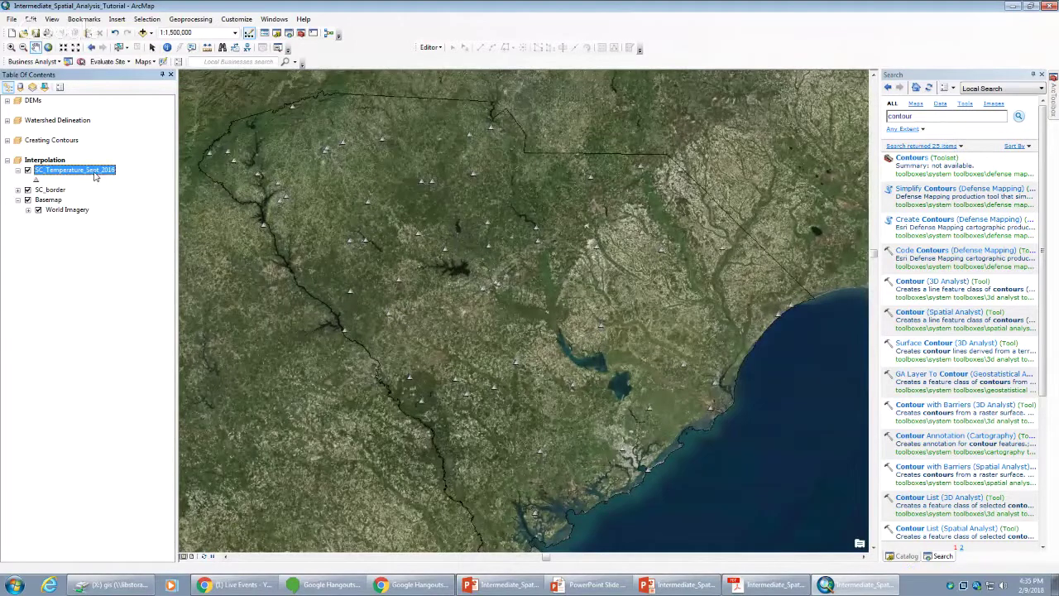
{"action": "right_click", "coordinate": [95, 175]}
{"action": "left_click", "coordinate": [108, 204]}
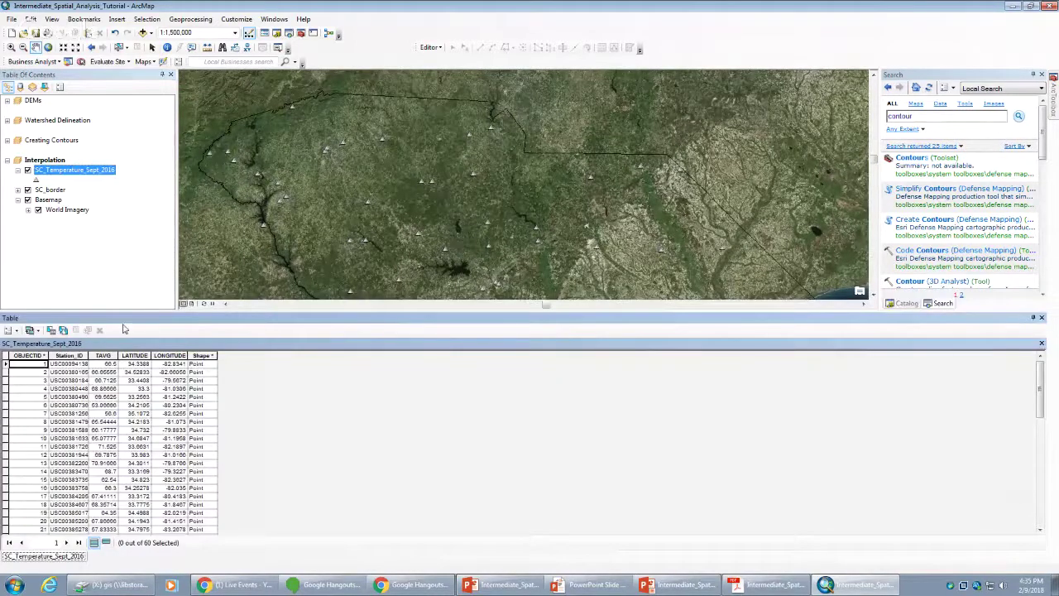
{"action": "left_click", "coordinate": [79, 356]}
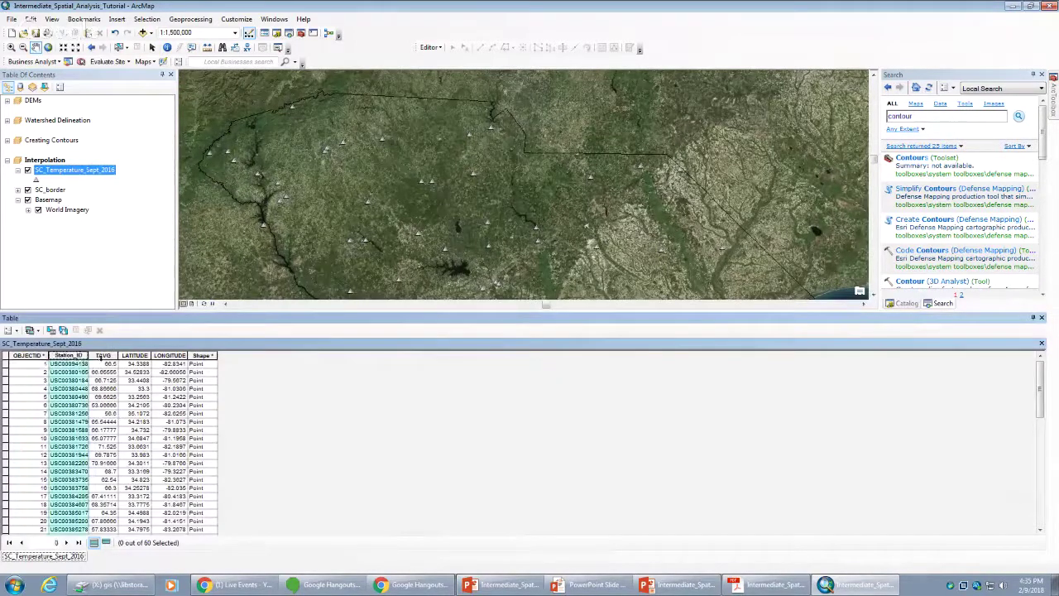
{"action": "left_click", "coordinate": [102, 356]}
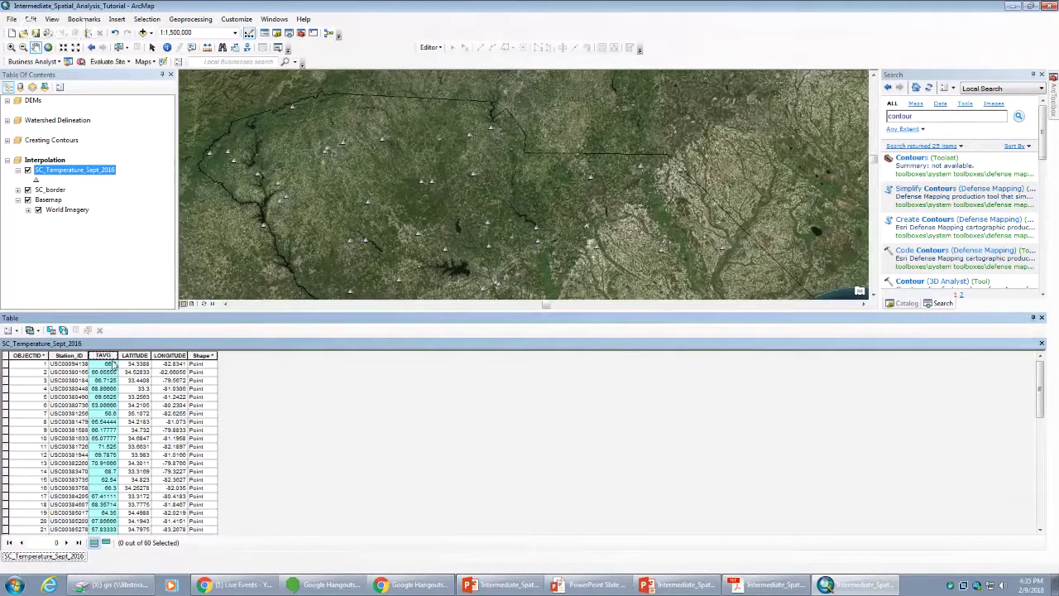
{"action": "scroll", "coordinate": [113, 364], "scroll_direction": "down", "scroll_amount": 13}
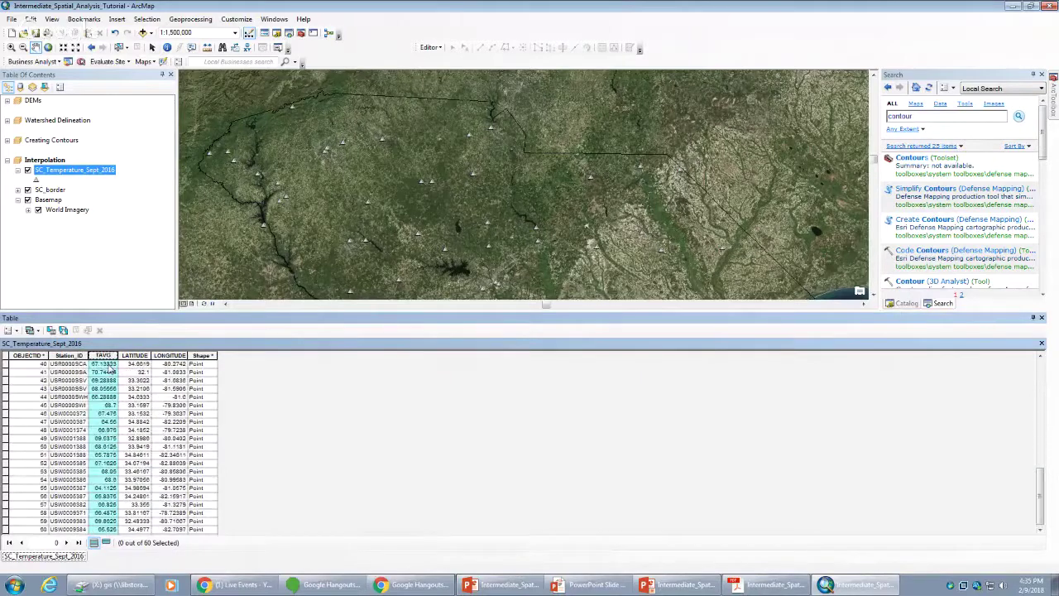
{"action": "scroll", "coordinate": [122, 420], "scroll_direction": "up", "scroll_amount": 13}
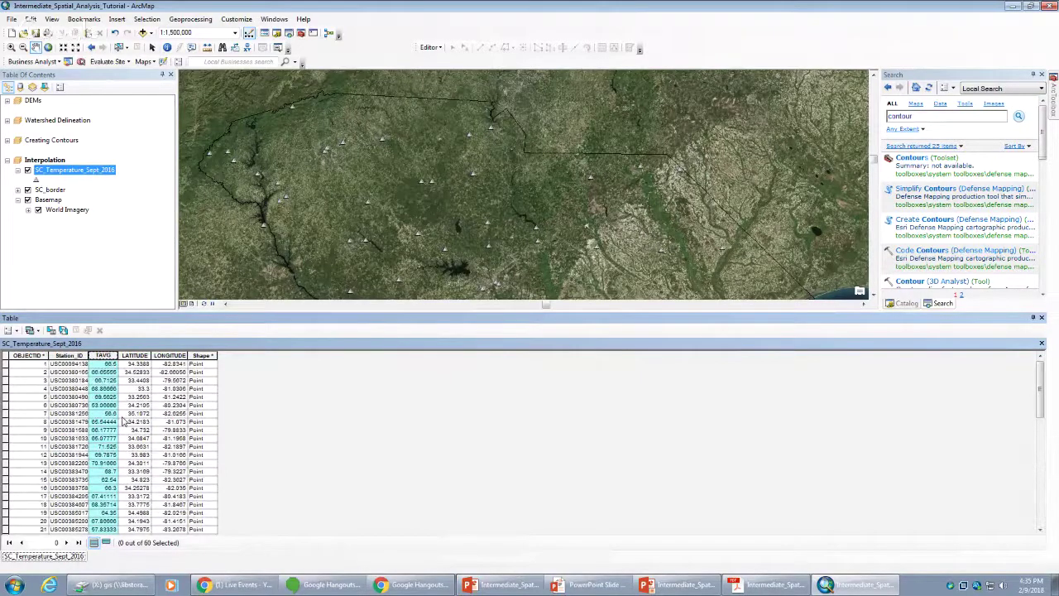
{"action": "left_click", "coordinate": [1042, 317]}
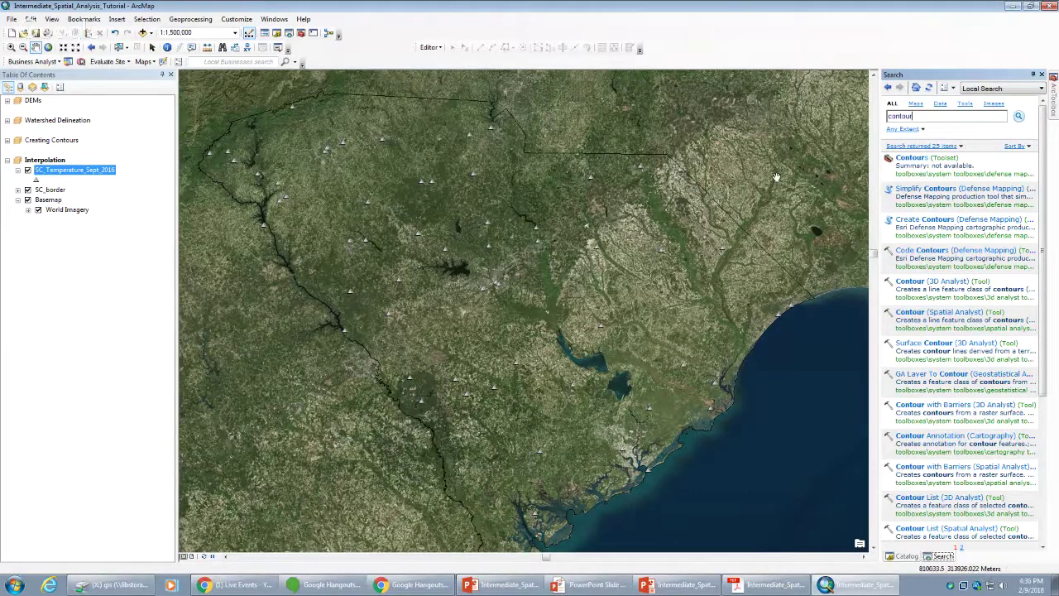
- Search for trend and open Trend (Spatial Analyst) with SC_Temperature_Sept_2016 as the input point features
{"action": "left_click_drag", "start_coordinate": [933, 117], "coordinate": [845, 116]}
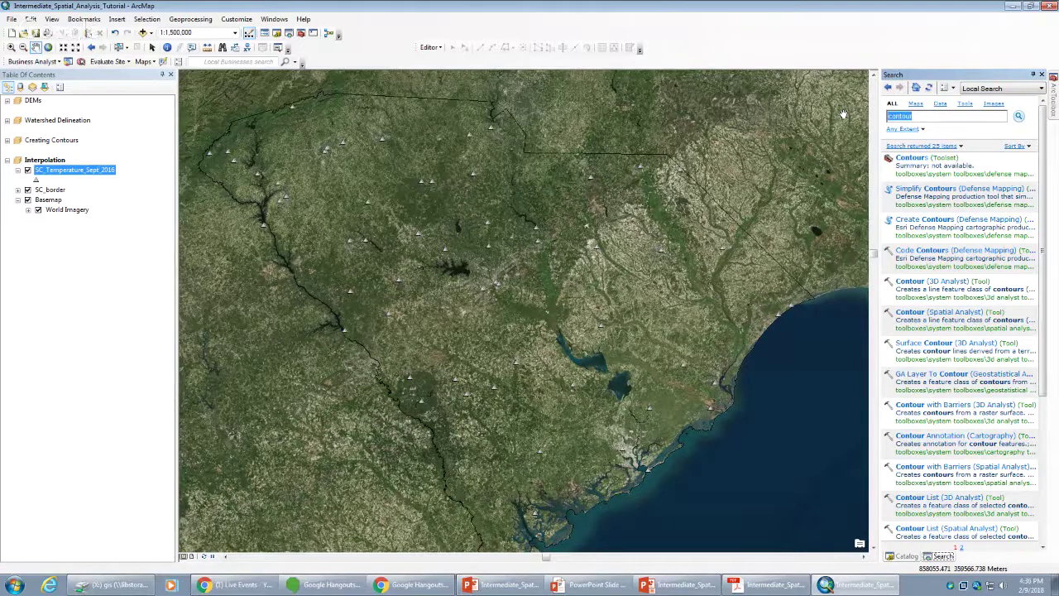
{"action": "type", "text": "trend"}
{"action": "key", "text": "Return"}
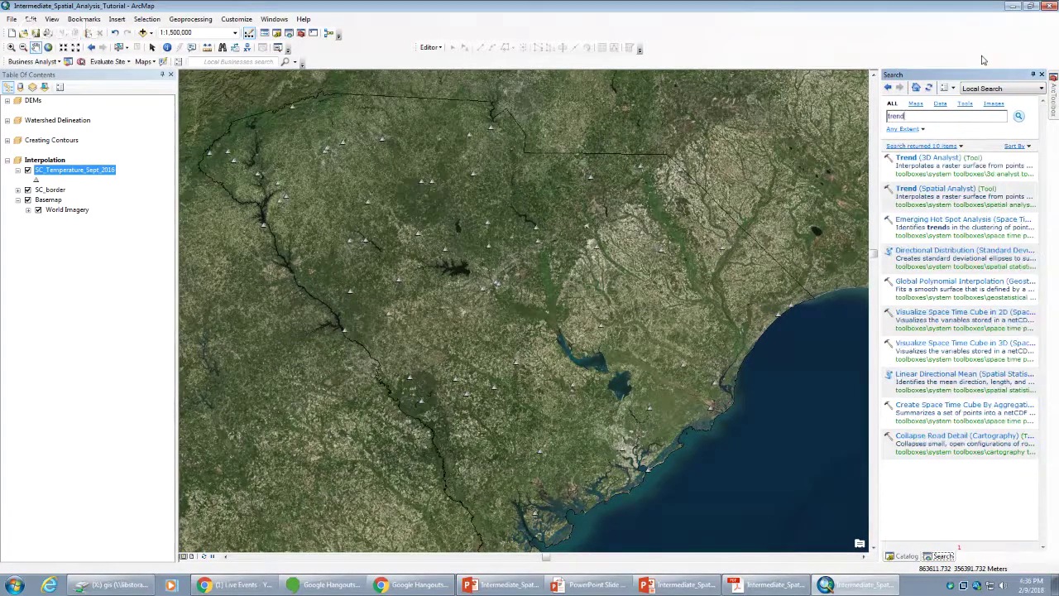
{"action": "left_click", "coordinate": [933, 189]}
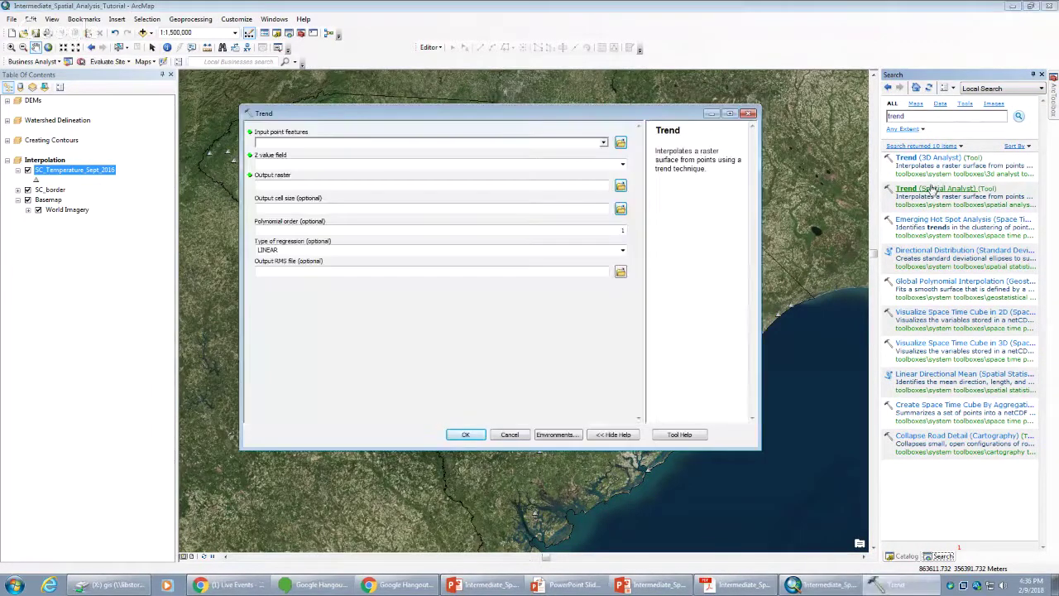
{"action": "left_click", "coordinate": [604, 144]}
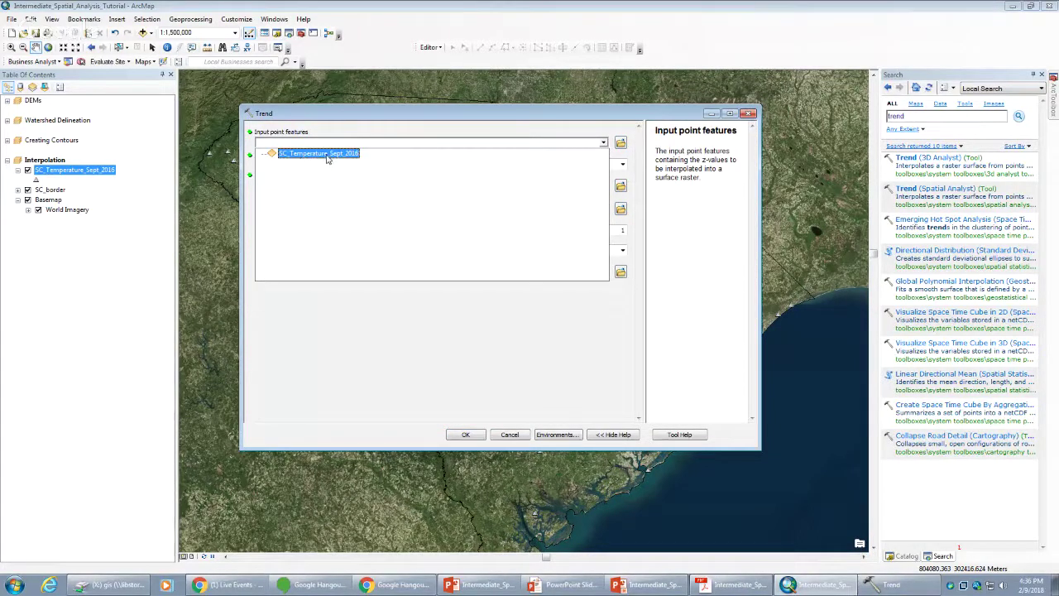
{"action": "left_click", "coordinate": [327, 155]}
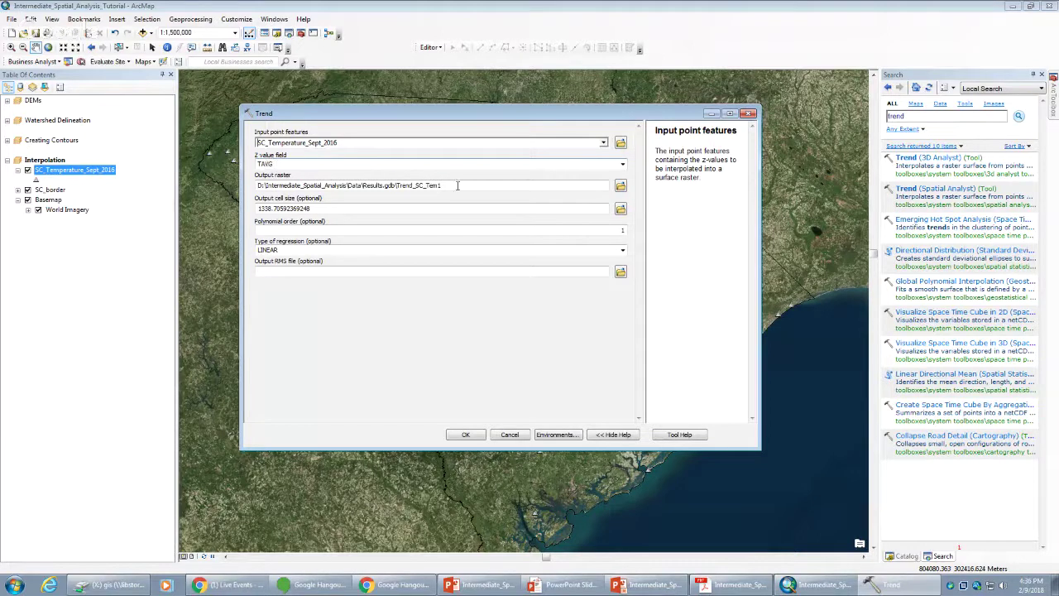
- Name the output raster Temperature_trend in Results.gdb and run the Trend tool with TAVG, polynomial order 1 and LINEAR regression
{"action": "left_click", "coordinate": [557, 187]}
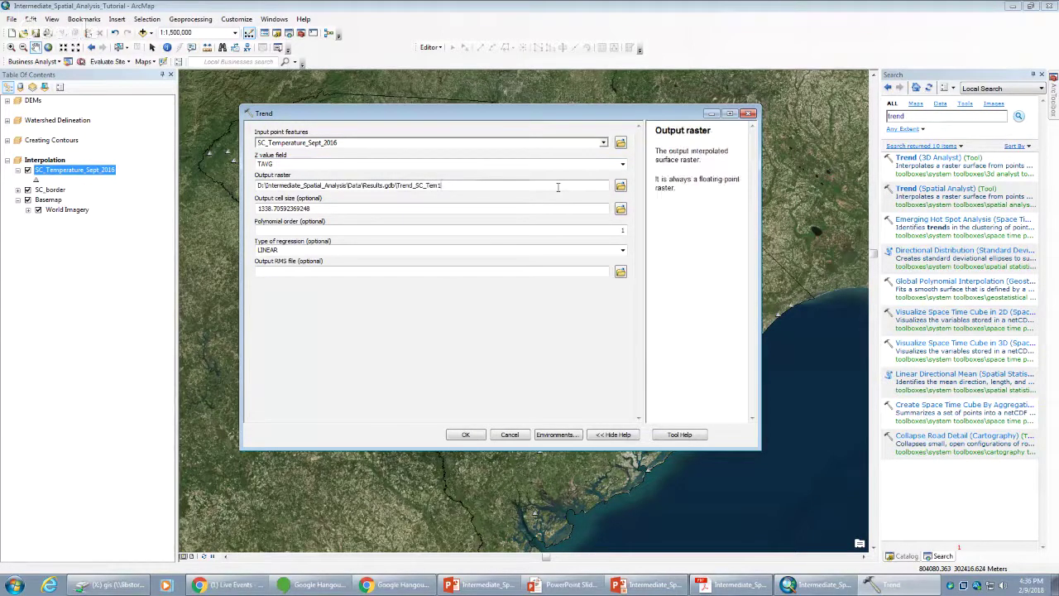
{"action": "left_click_drag", "start_coordinate": [461, 191], "coordinate": [398, 185]}
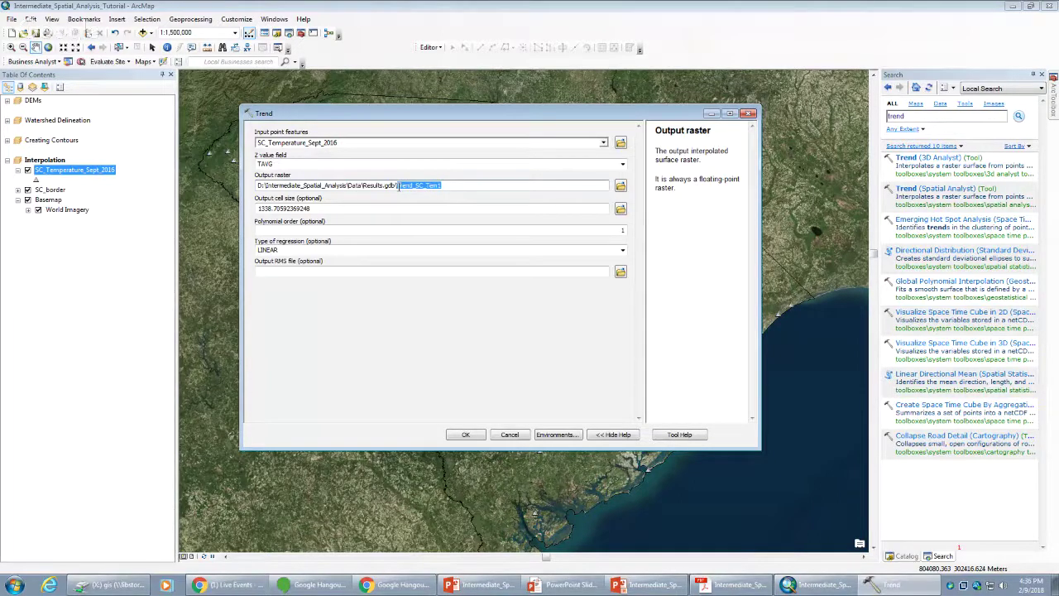
{"action": "type", "text": "Temperature_trend"}
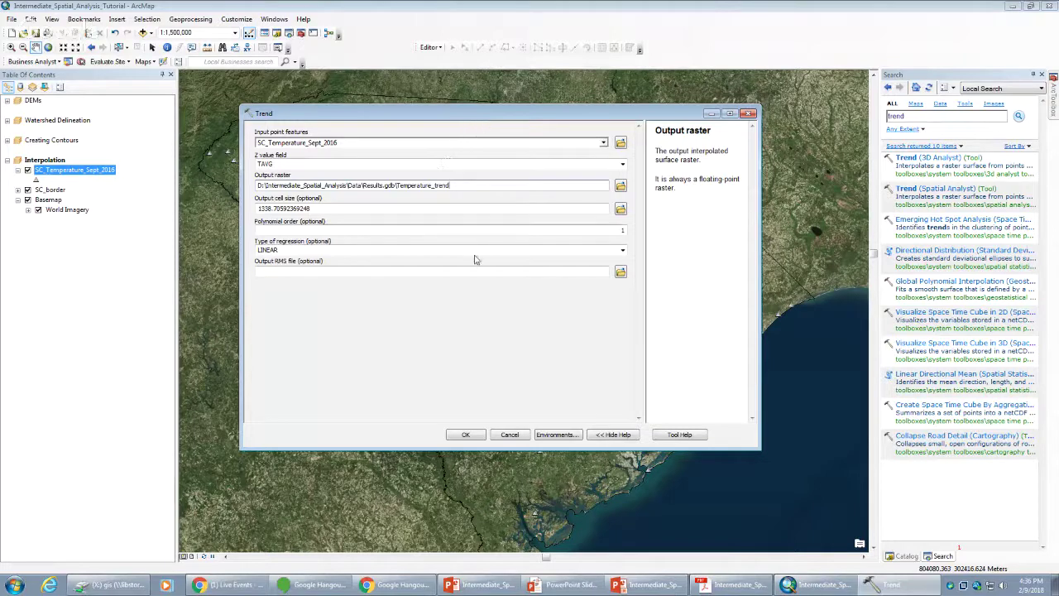
{"action": "left_click", "coordinate": [459, 326]}
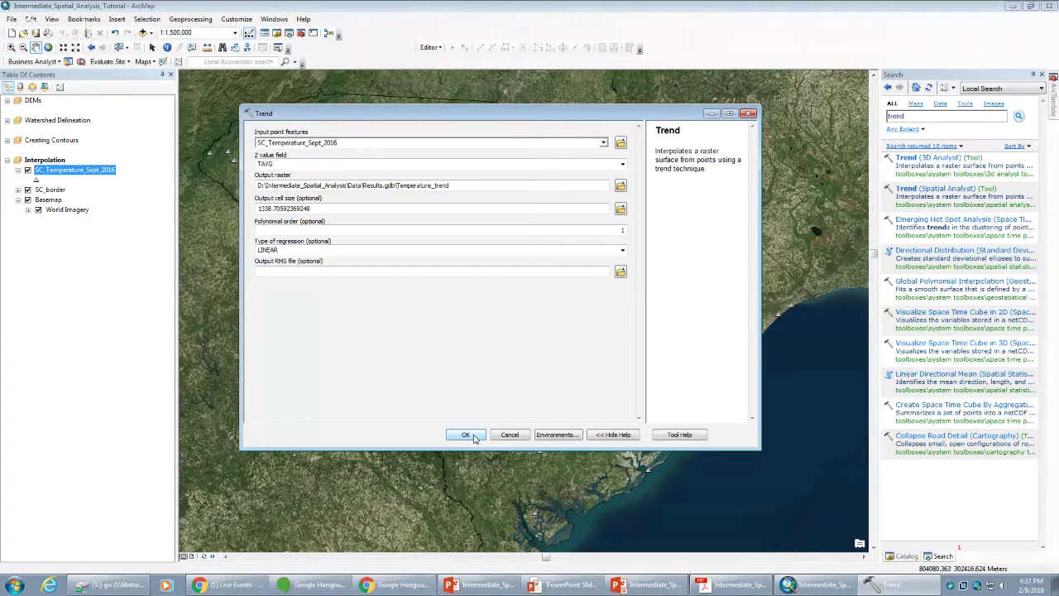
{"action": "left_click", "coordinate": [474, 436]}
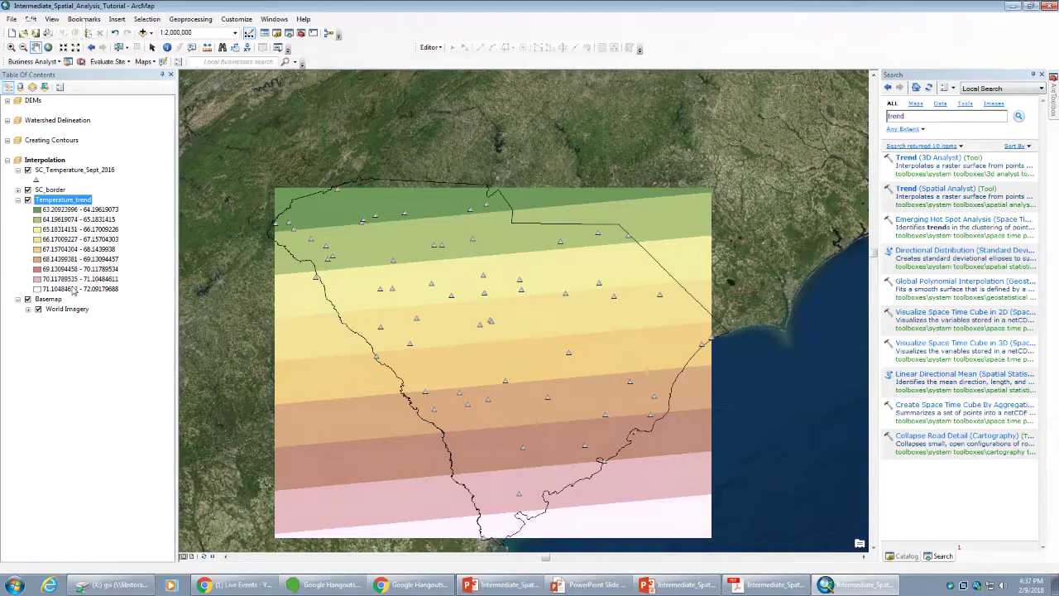
- Go to the Clemson bookmark and identify the nearby weather station to read its recorded average temperature
{"action": "left_click", "coordinate": [74, 20]}
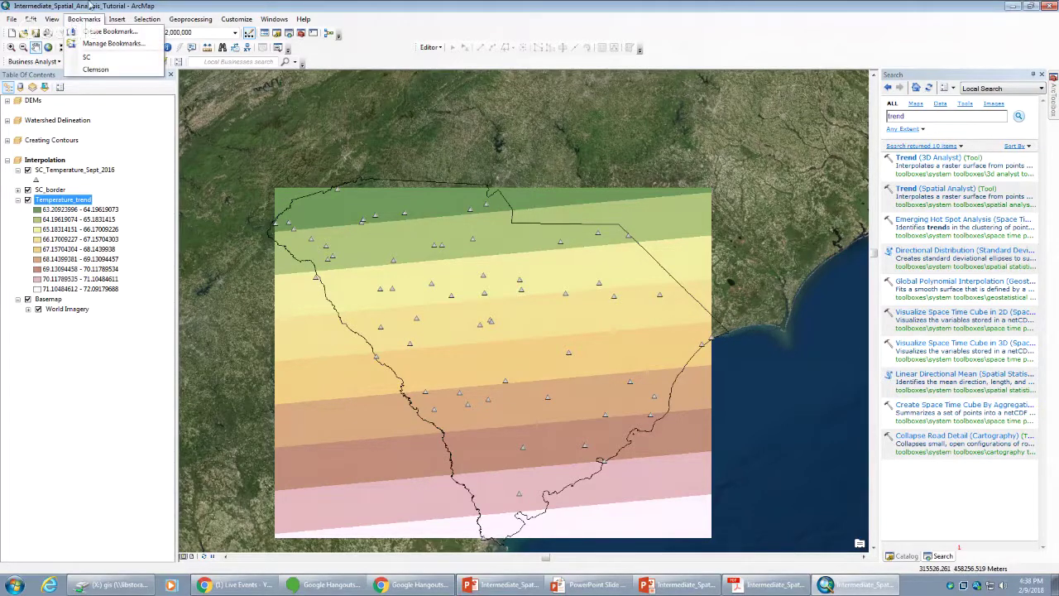
{"action": "left_click", "coordinate": [95, 70]}
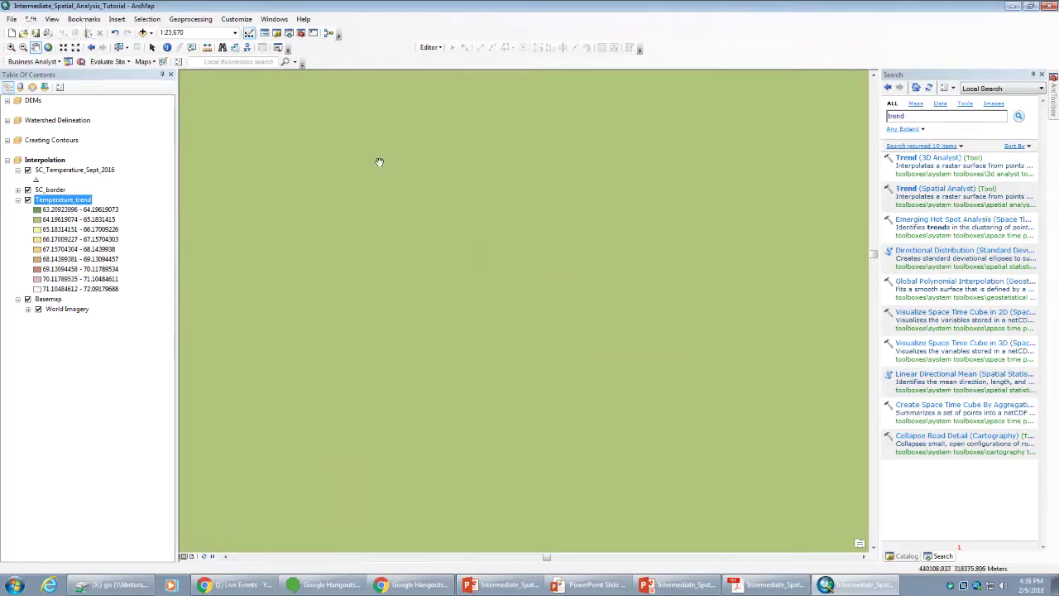
{"action": "scroll", "coordinate": [481, 245], "scroll_direction": "up", "scroll_amount": 2}
{"action": "scroll", "coordinate": [481, 245], "scroll_direction": "up", "scroll_amount": 1}
{"action": "left_click", "coordinate": [167, 47]}
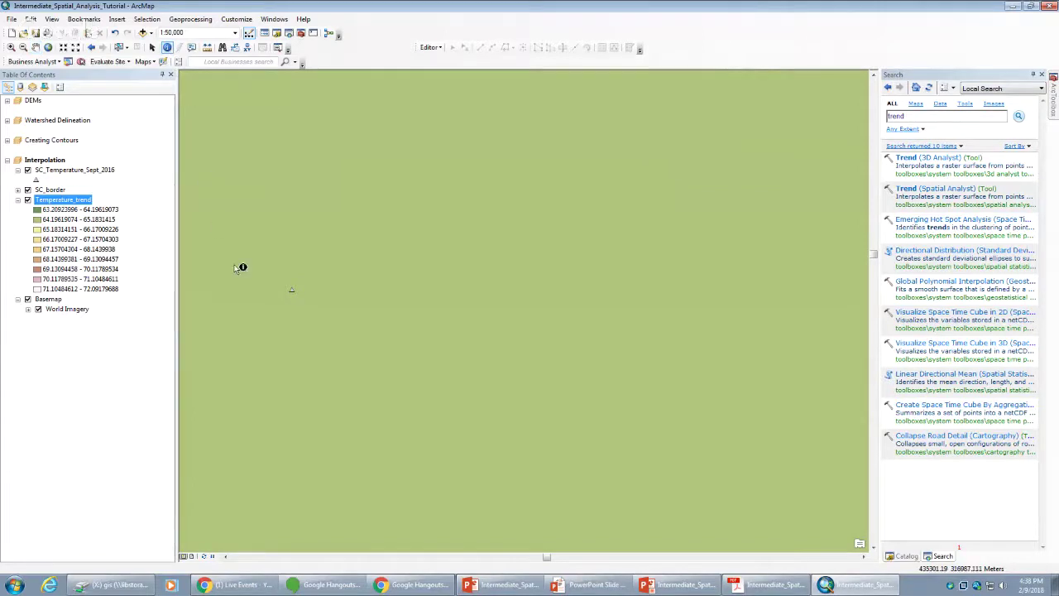
{"action": "left_click", "coordinate": [292, 291]}
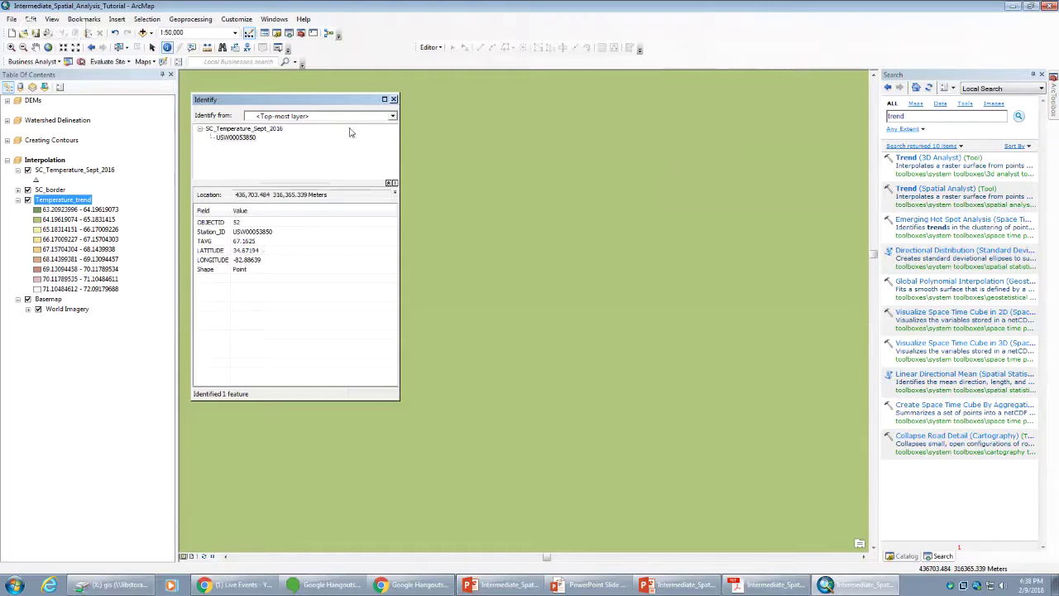
{"action": "left_click", "coordinate": [393, 100]}
- Restrict Identify to the Temperature_trend layer and sample the raster's pixel values at several spots east of the weather station
{"action": "left_click", "coordinate": [354, 294]}
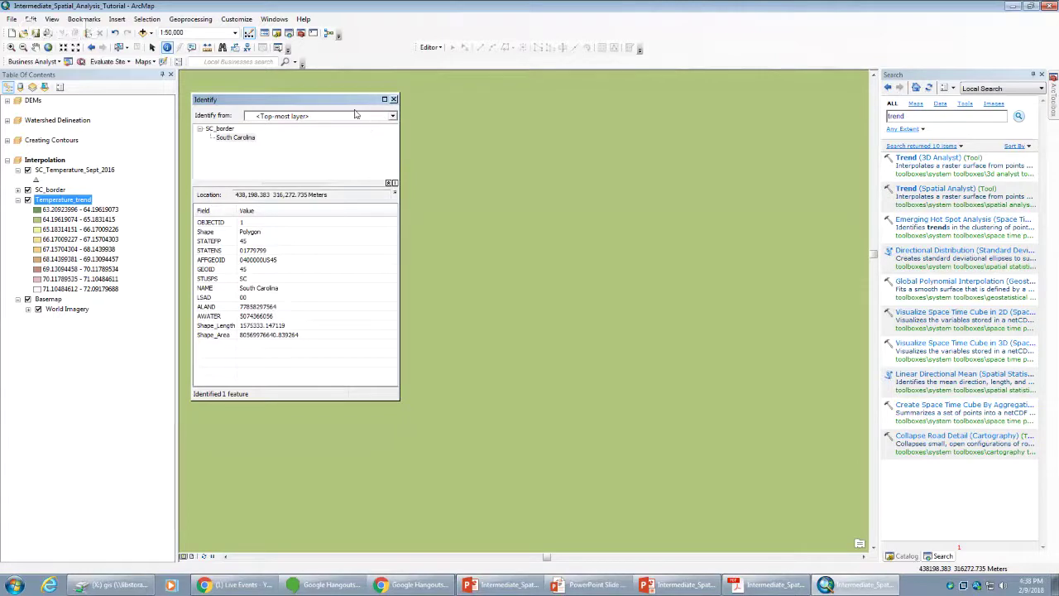
{"action": "left_click", "coordinate": [396, 118]}
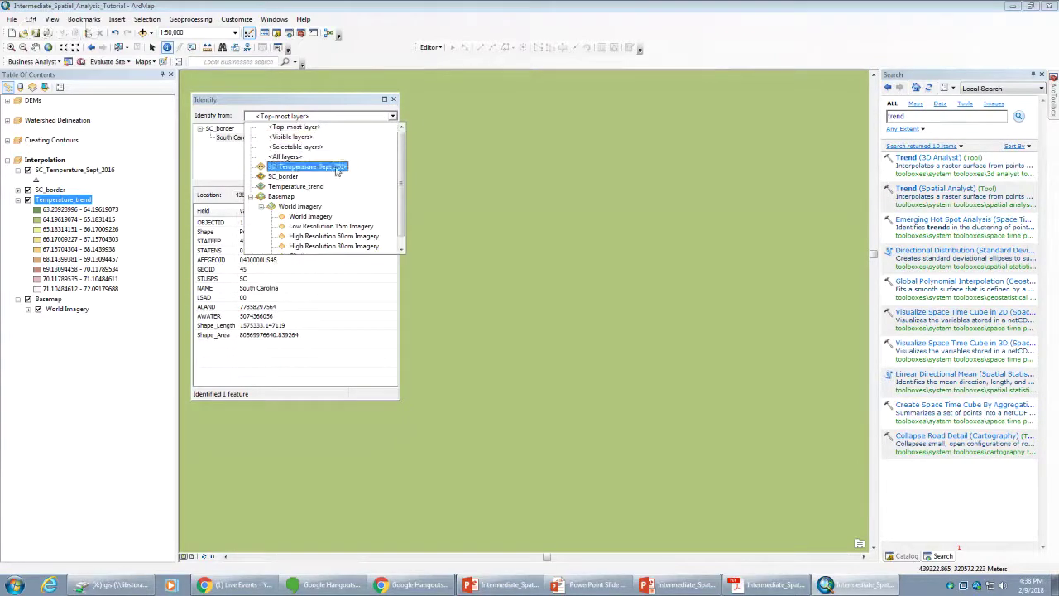
{"action": "left_click", "coordinate": [299, 185]}
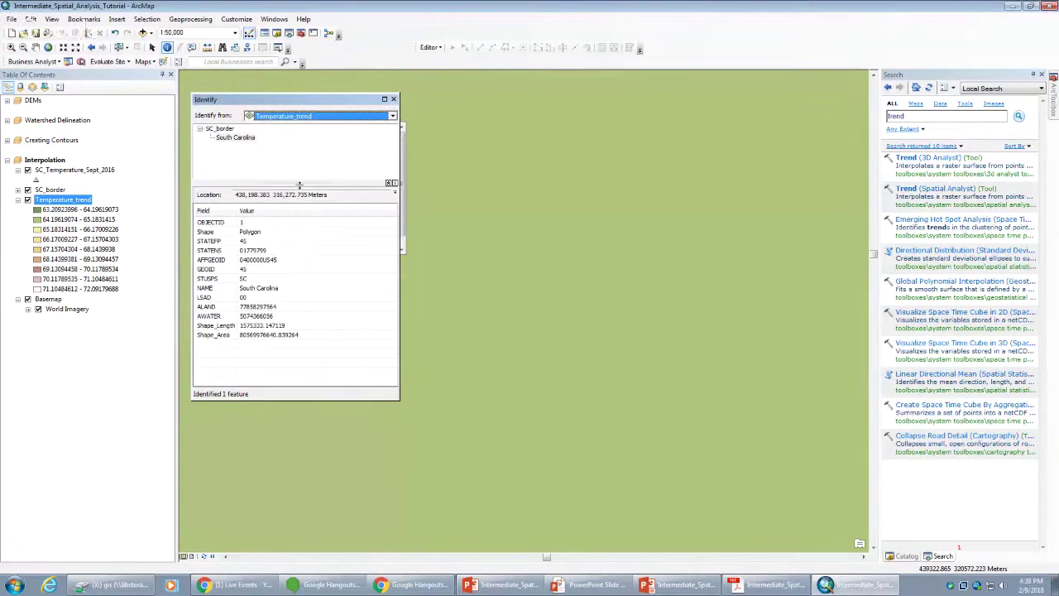
{"action": "left_click", "coordinate": [485, 289]}
{"action": "left_click", "coordinate": [444, 244]}
{"action": "left_click", "coordinate": [433, 184]}
{"action": "left_click", "coordinate": [466, 321]}
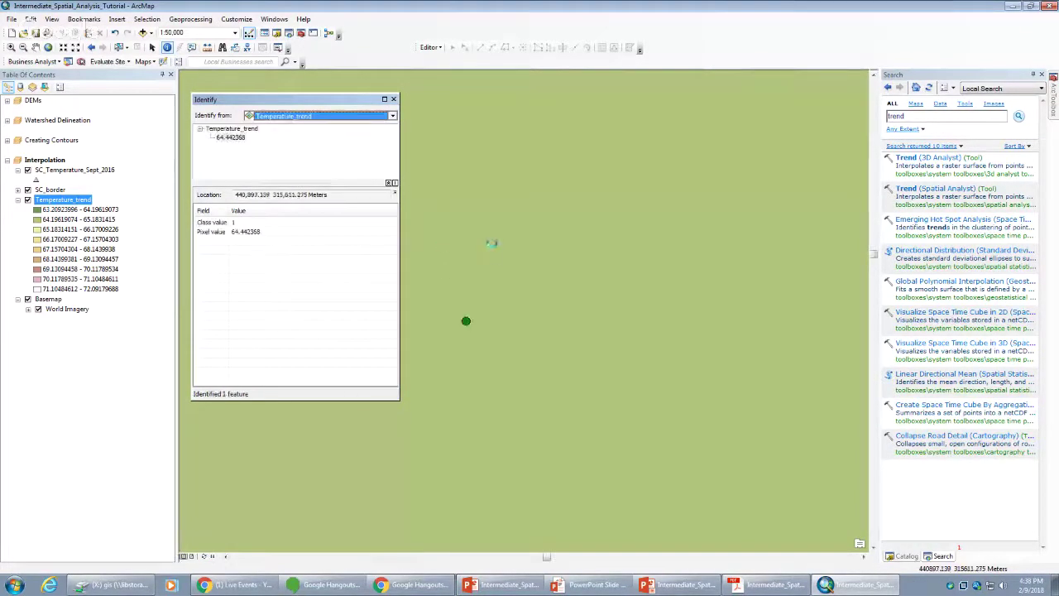
- Move the Identify results clear of the weather station, sample Temperature_trend pixel values all around it, then close the results
{"action": "left_click_drag", "start_coordinate": [286, 104], "coordinate": [476, 123]}
{"action": "left_click", "coordinate": [355, 264]}
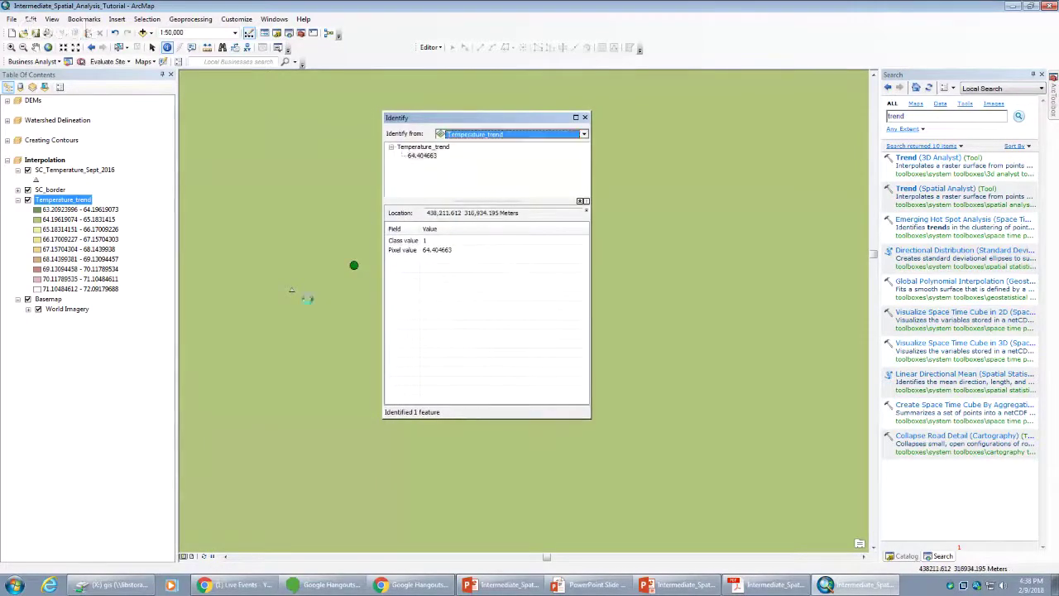
{"action": "left_click", "coordinate": [303, 321]}
{"action": "left_click", "coordinate": [251, 269]}
{"action": "left_click", "coordinate": [266, 240]}
{"action": "left_click", "coordinate": [267, 421]}
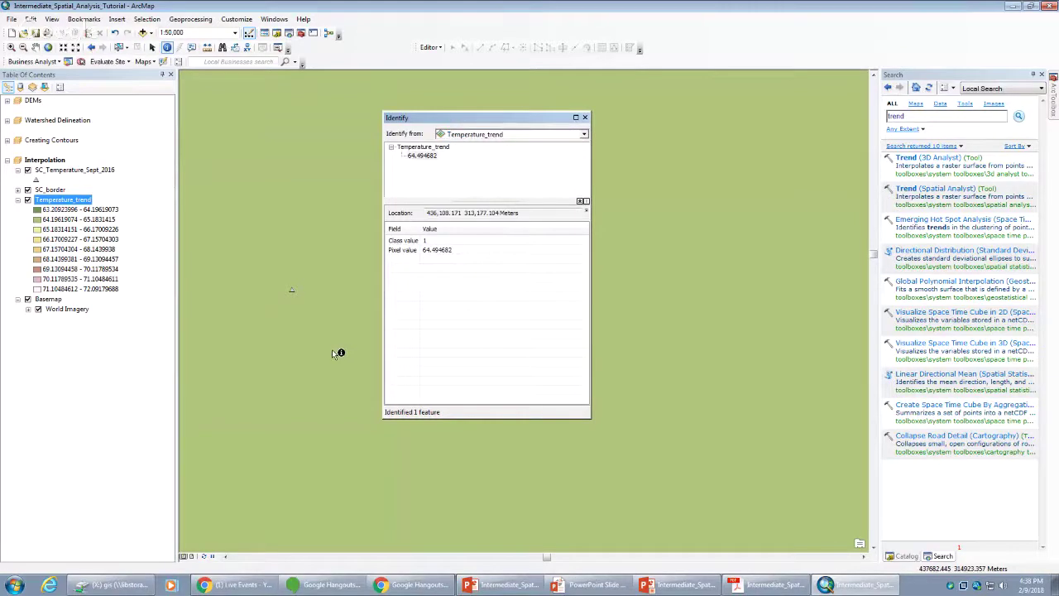
{"action": "left_click", "coordinate": [328, 323]}
{"action": "left_click", "coordinate": [320, 226]}
{"action": "left_click", "coordinate": [266, 225]}
{"action": "left_click", "coordinate": [235, 278]}
{"action": "left_click", "coordinate": [257, 360]}
{"action": "left_click", "coordinate": [285, 373]}
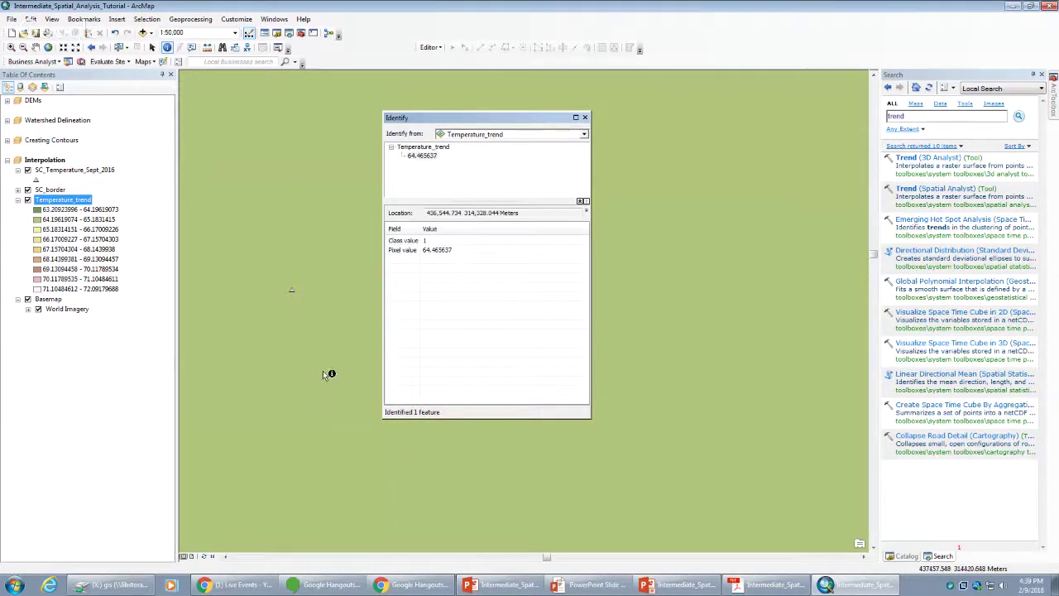
{"action": "left_click", "coordinate": [327, 307]}
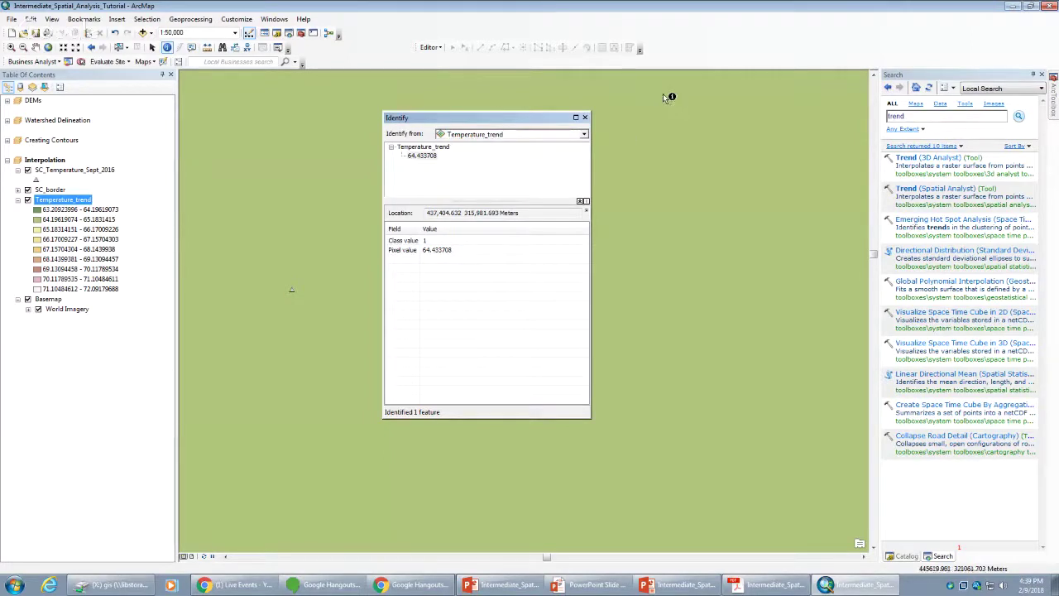
{"action": "left_click", "coordinate": [585, 117]}
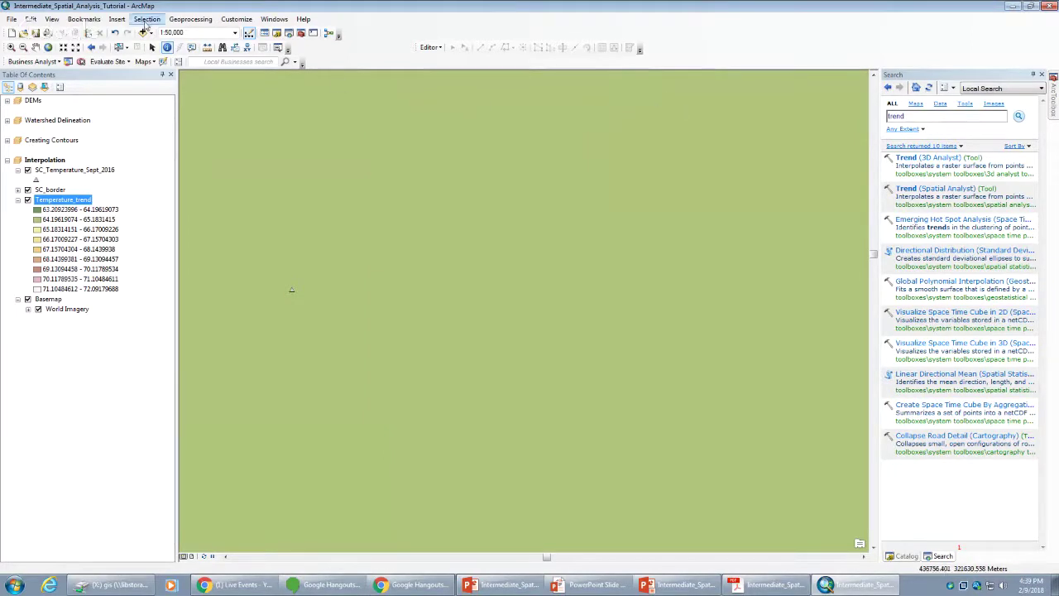
- Return to the SC bookmark showing the whole state and search the tools for idw
{"action": "left_click", "coordinate": [84, 19]}
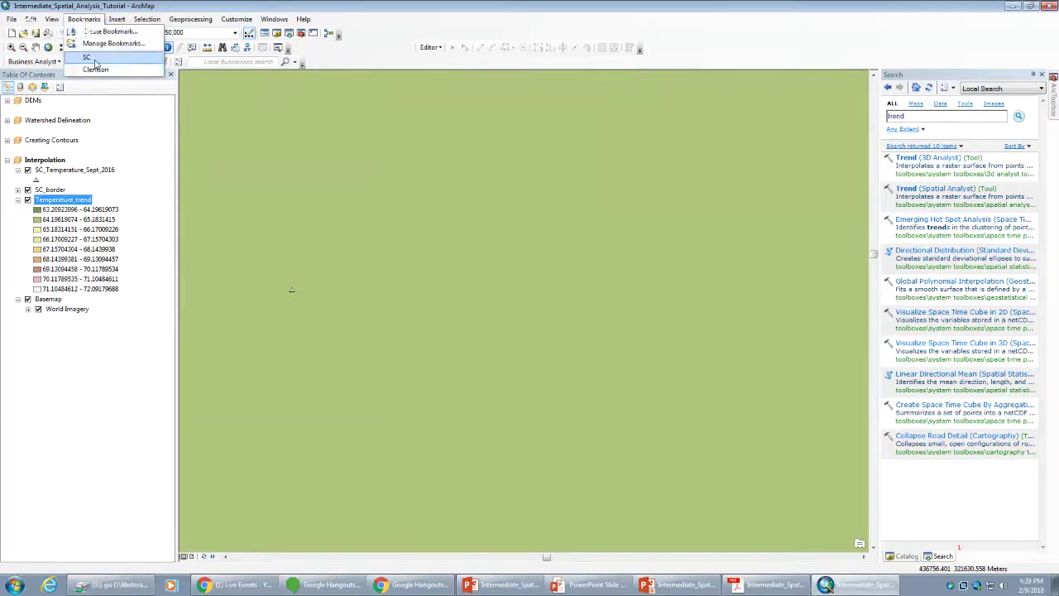
{"action": "left_click", "coordinate": [96, 69]}
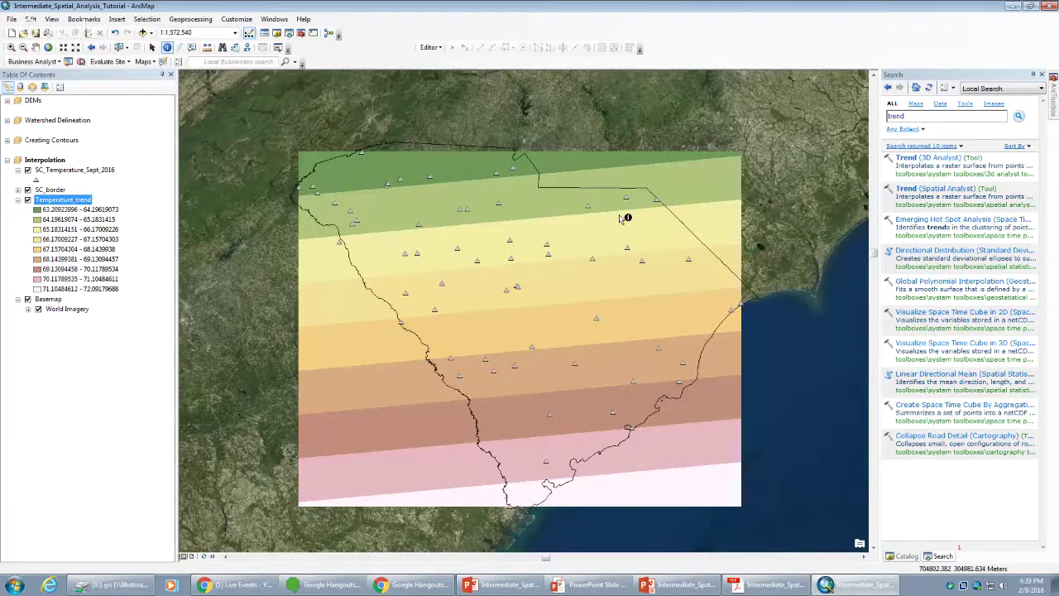
{"action": "double_click", "coordinate": [917, 114]}
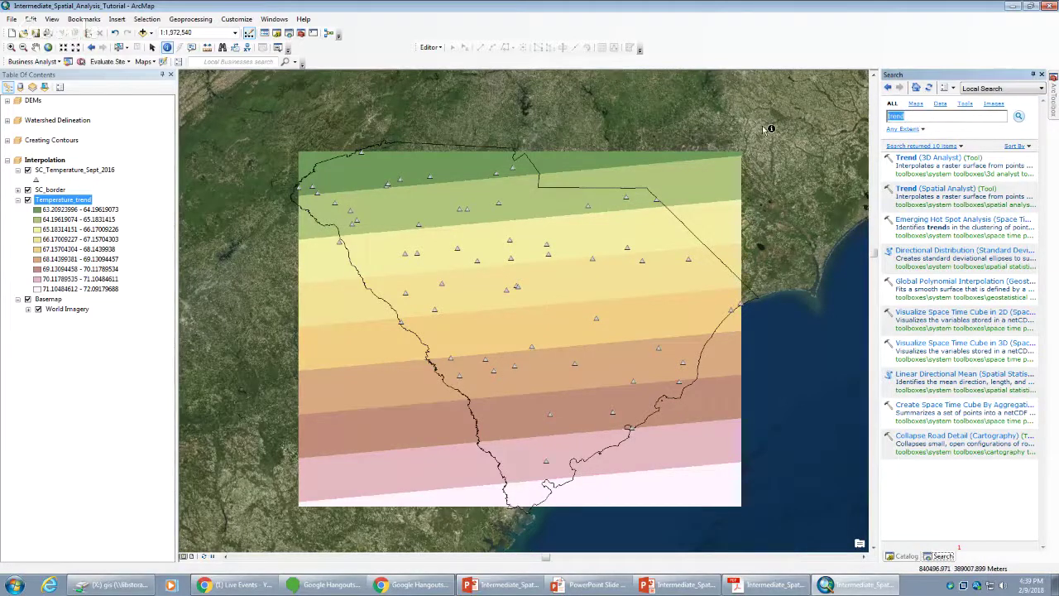
{"action": "key", "text": "BackSpace"}
{"action": "key", "text": "Return"}
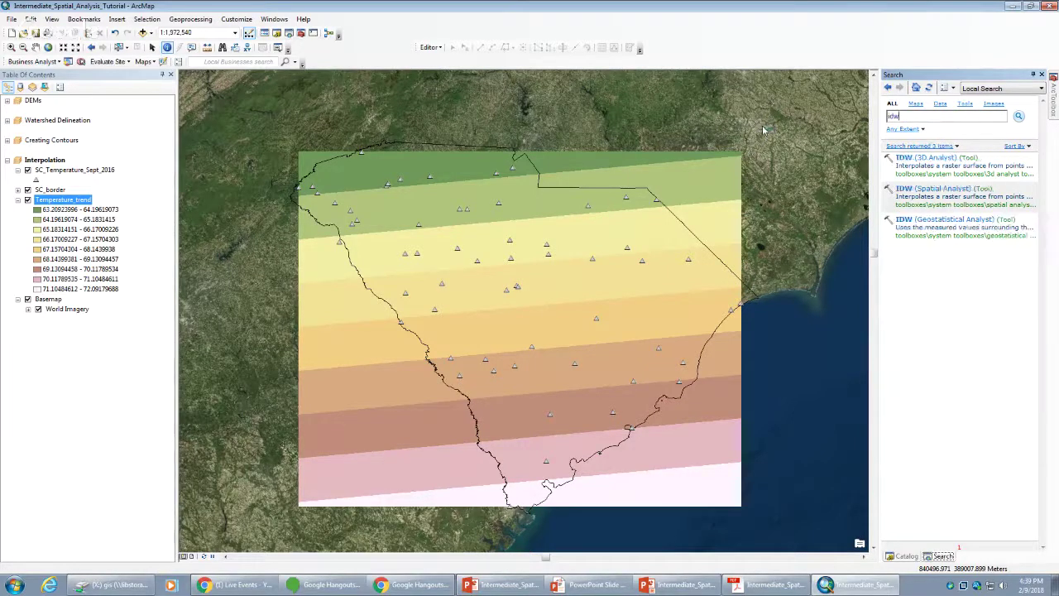
- Run Spatial Analyst IDW on SC_Temperature_Sept_2016 using TAVG, saving the output raster as Temperature_IDW in Results.gdb
{"action": "left_click", "coordinate": [920, 192]}
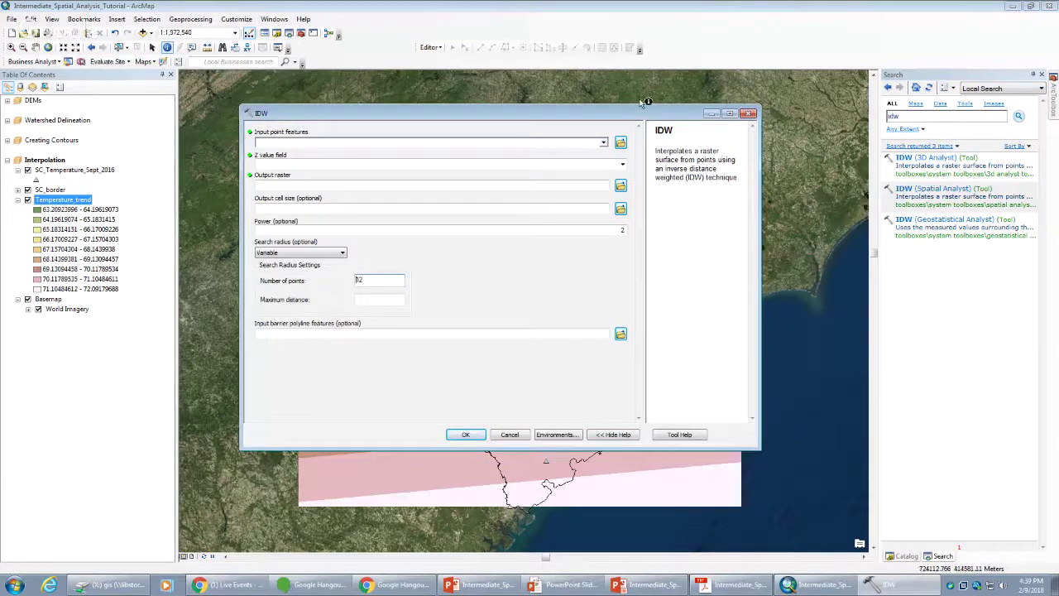
{"action": "left_click", "coordinate": [604, 143]}
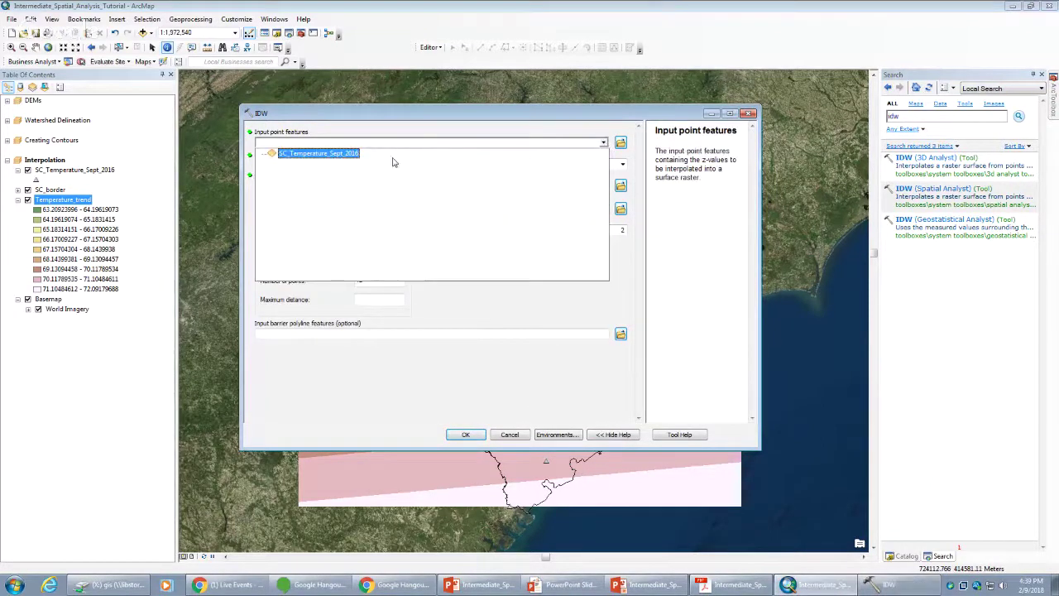
{"action": "left_click", "coordinate": [310, 157]}
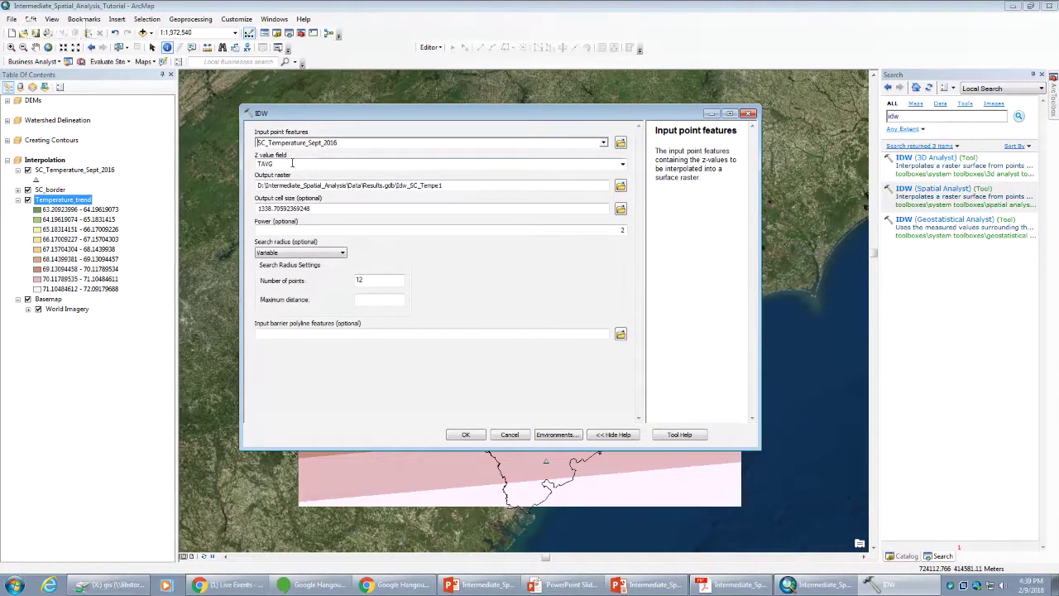
{"action": "left_click", "coordinate": [453, 193]}
{"action": "left_click_drag", "start_coordinate": [455, 188], "coordinate": [407, 195]}
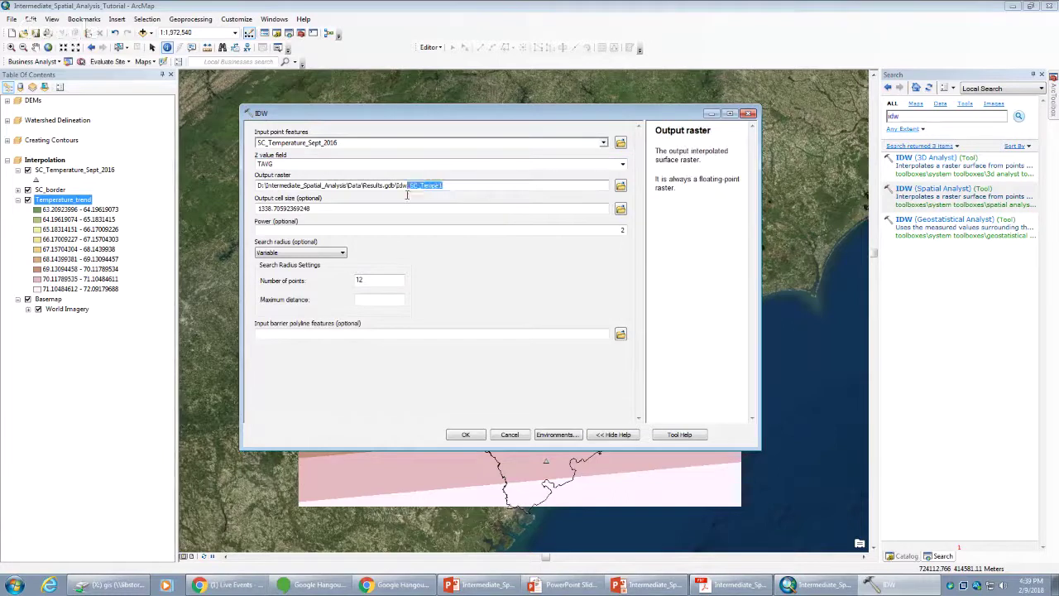
{"action": "key", "text": "BackSpace"}
{"action": "type", "text": "Temperature_IDW"}
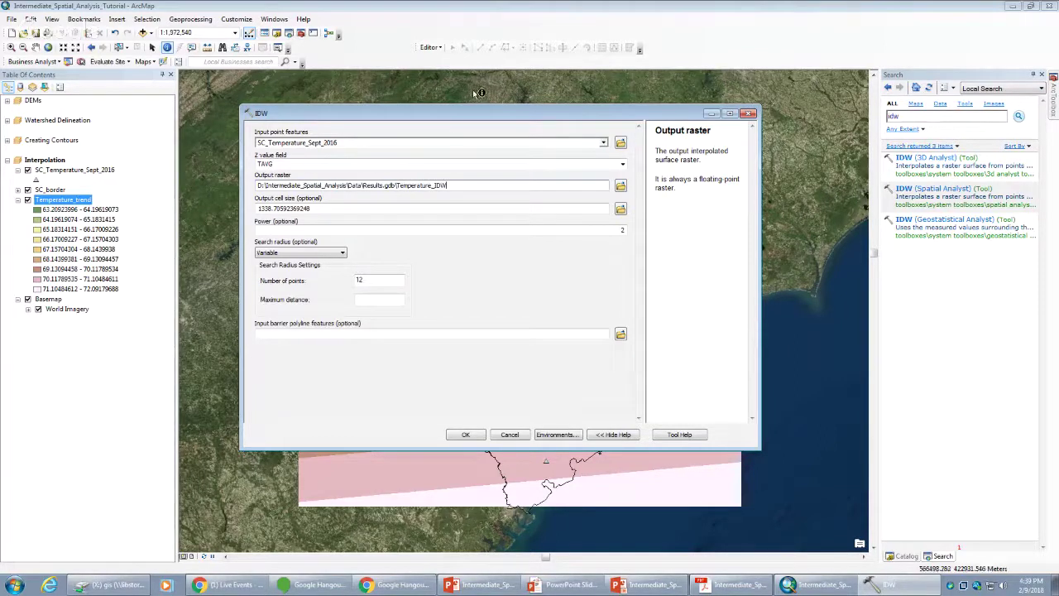
{"action": "left_click", "coordinate": [569, 271]}
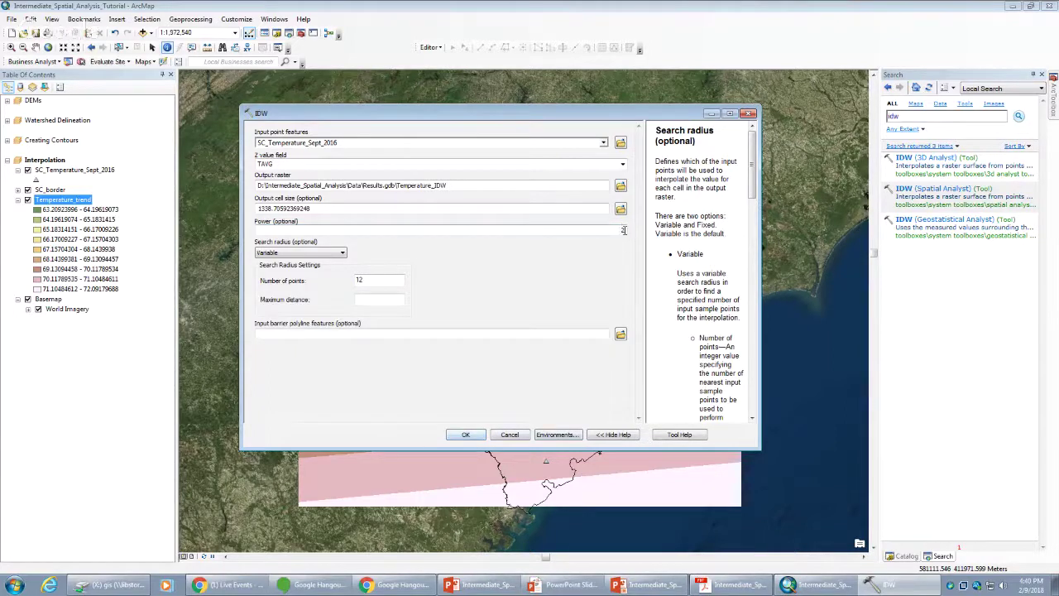
{"action": "left_click", "coordinate": [466, 436]}
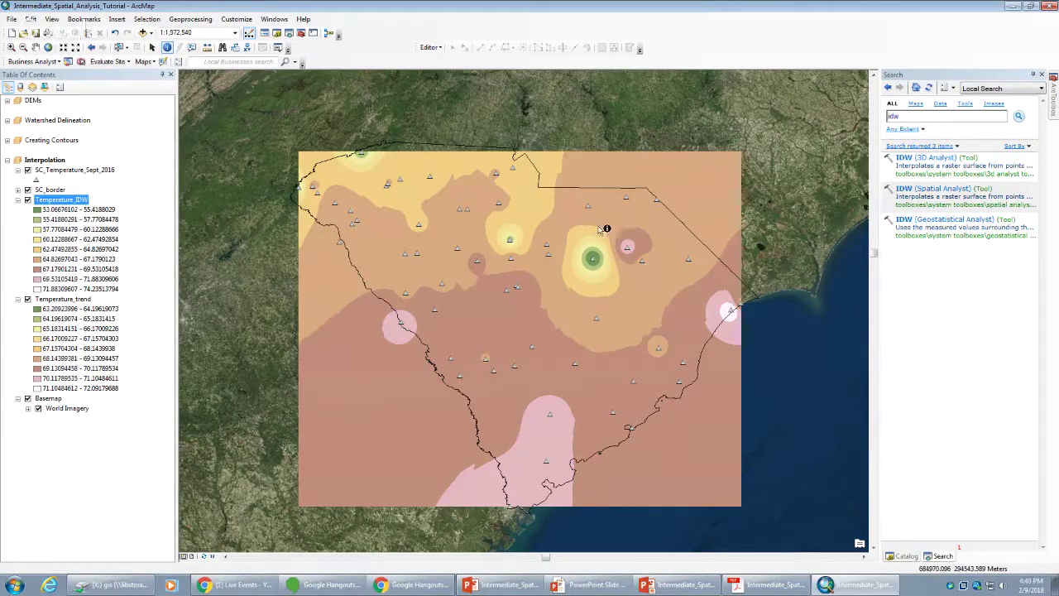
- Identify the value at the centre of the large green cold spot in the northeast of the state, then close the results
{"action": "scroll", "coordinate": [606, 261], "scroll_direction": "up", "scroll_amount": 1}
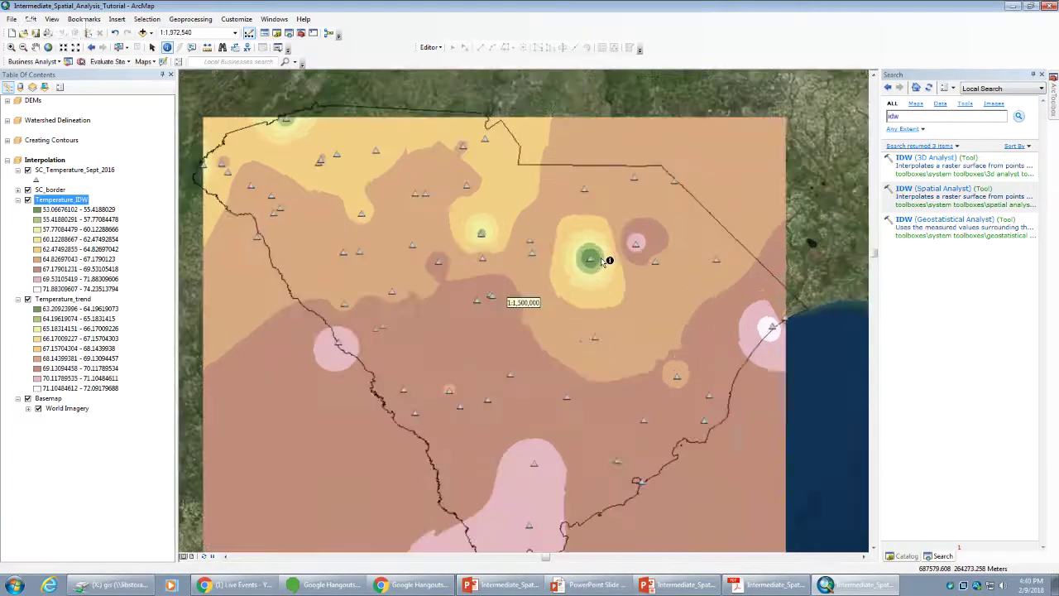
{"action": "scroll", "coordinate": [606, 260], "scroll_direction": "up", "scroll_amount": 2}
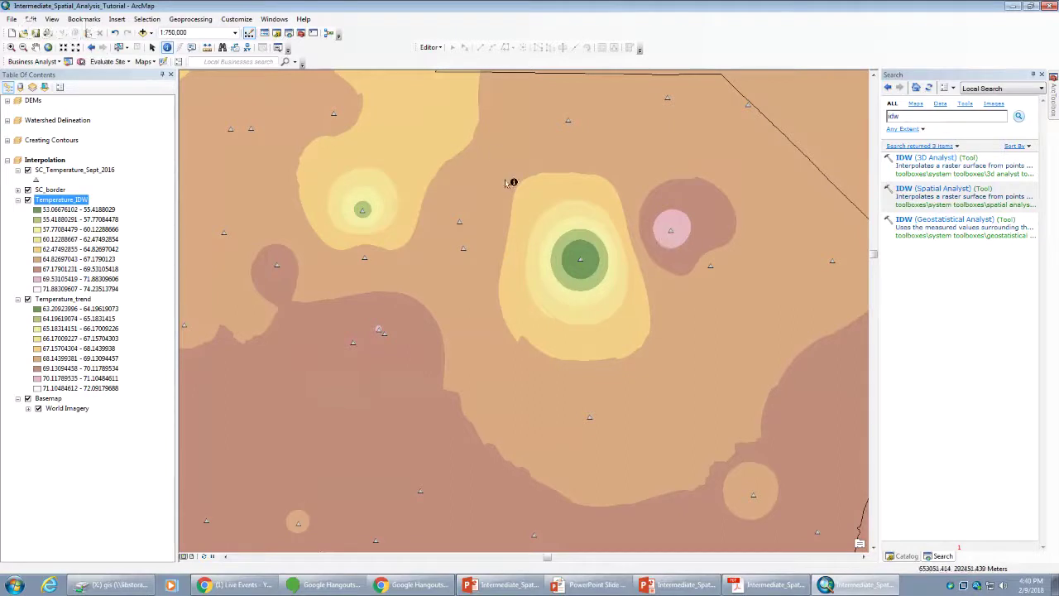
{"action": "left_click", "coordinate": [583, 263]}
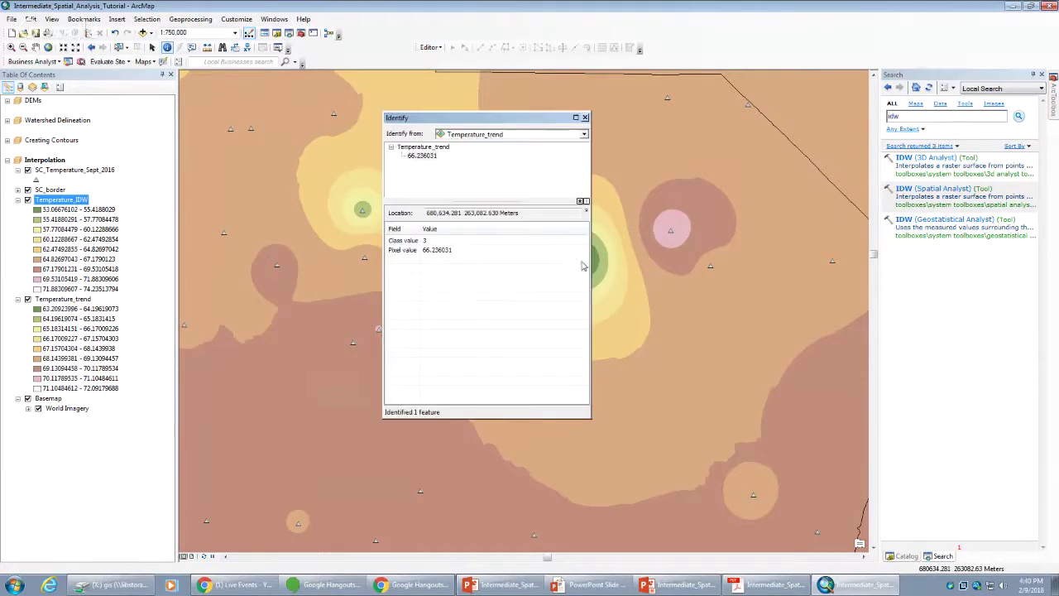
{"action": "left_click", "coordinate": [585, 118]}
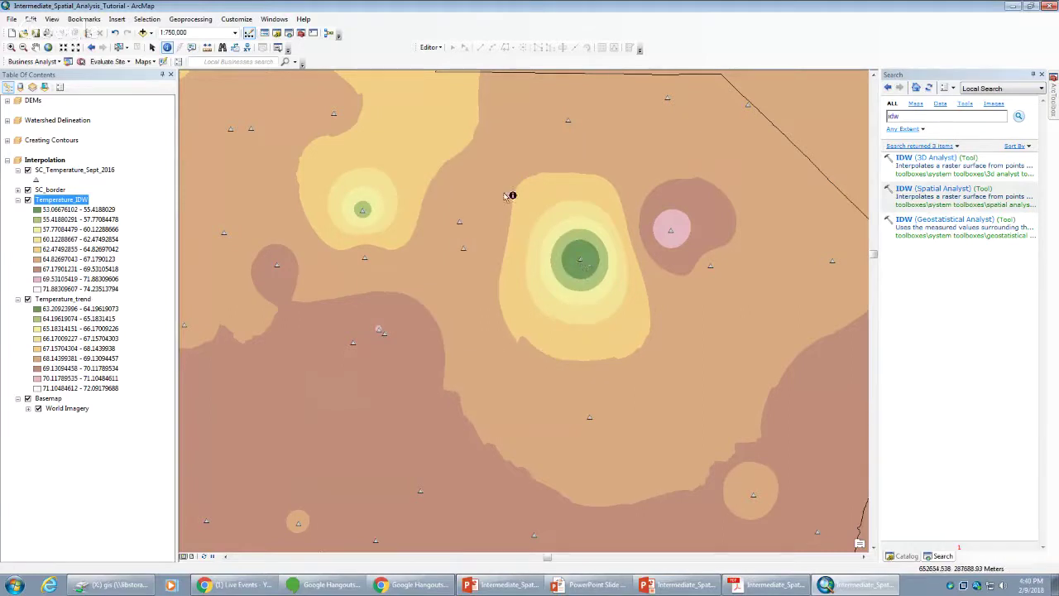
- Restrict Identify to SC_Temperature_Sept_2016 and read the average temperatures of the stations inside the pink warm spot and the green cold spot
{"action": "left_click", "coordinate": [464, 280]}
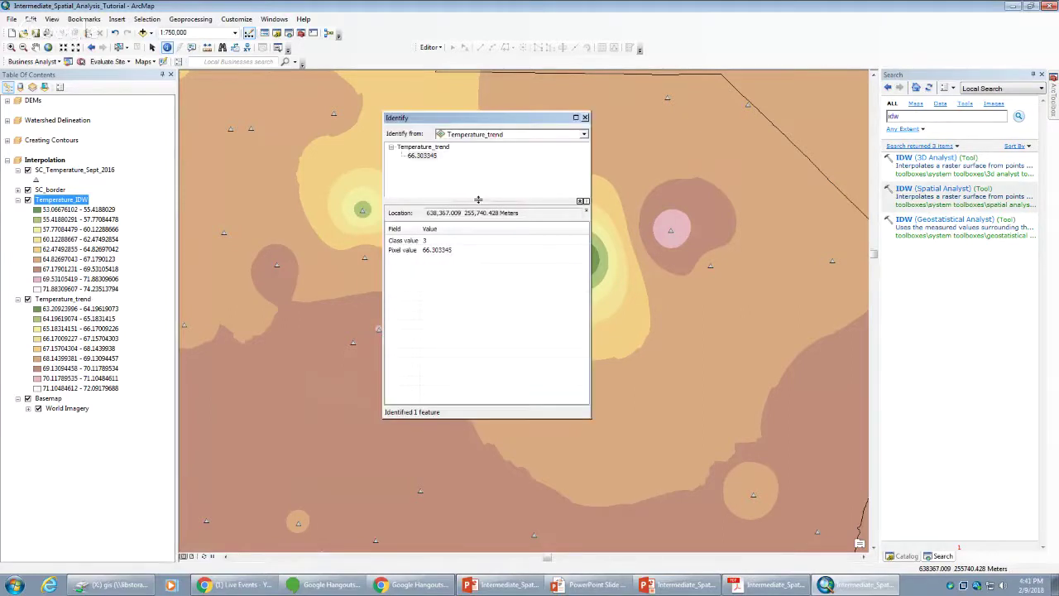
{"action": "left_click", "coordinate": [582, 135]}
{"action": "left_click", "coordinate": [497, 164]}
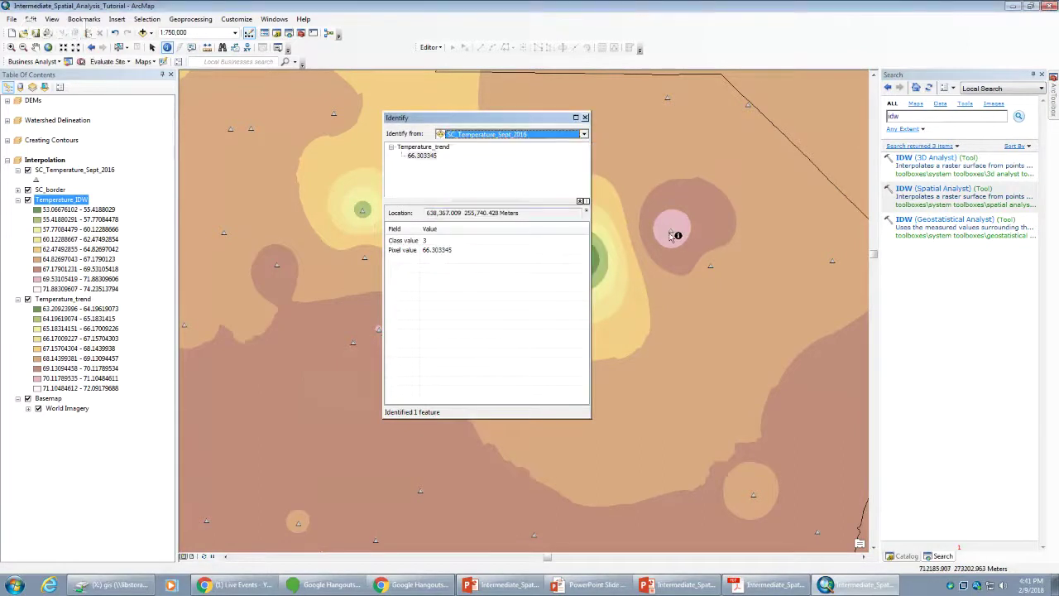
{"action": "left_click", "coordinate": [674, 230]}
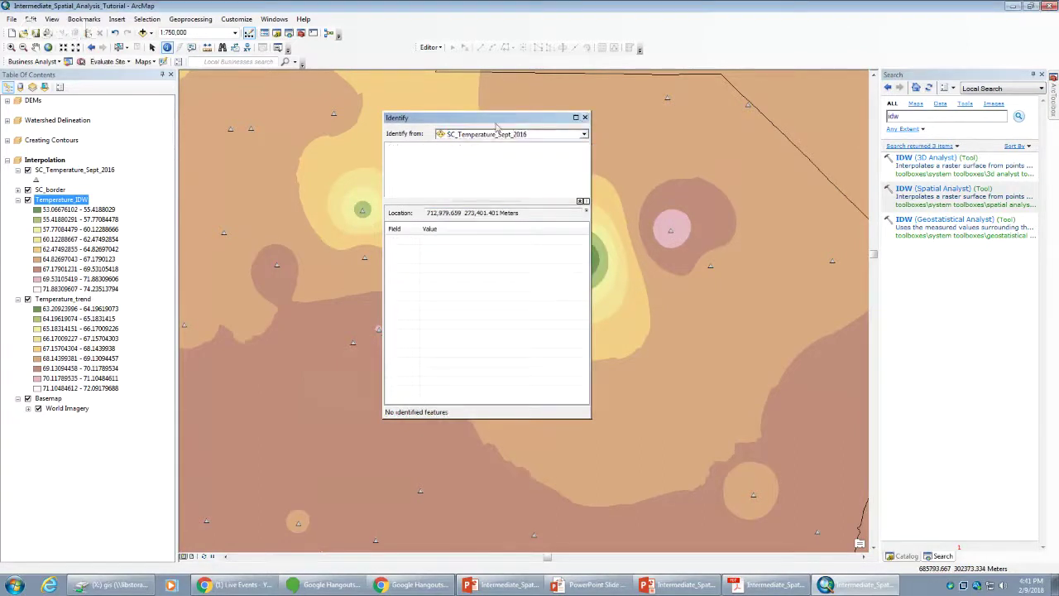
{"action": "left_click_drag", "start_coordinate": [549, 125], "coordinate": [452, 136]}
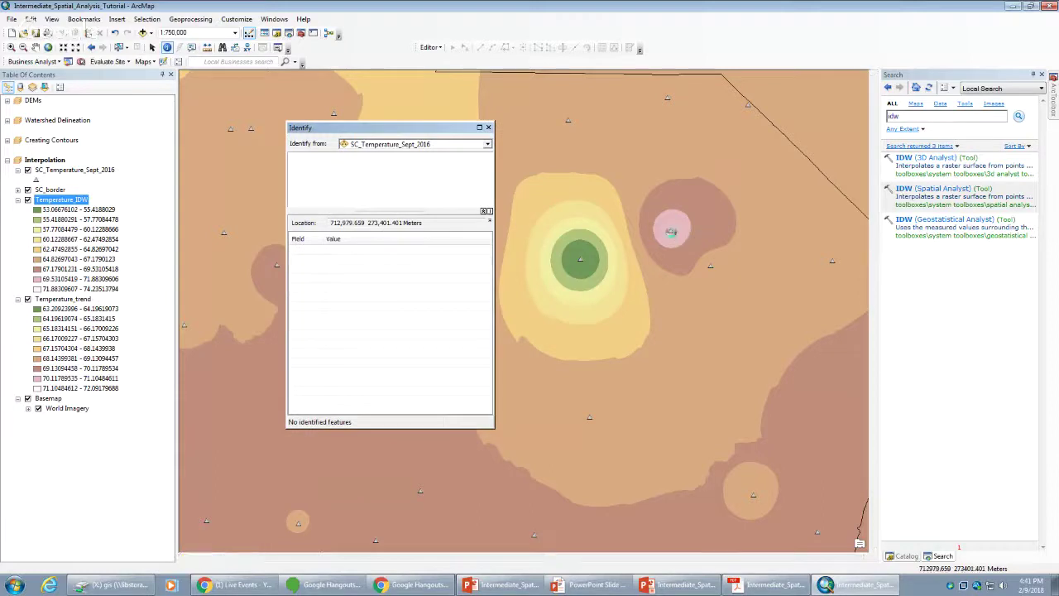
{"action": "left_click", "coordinate": [670, 231]}
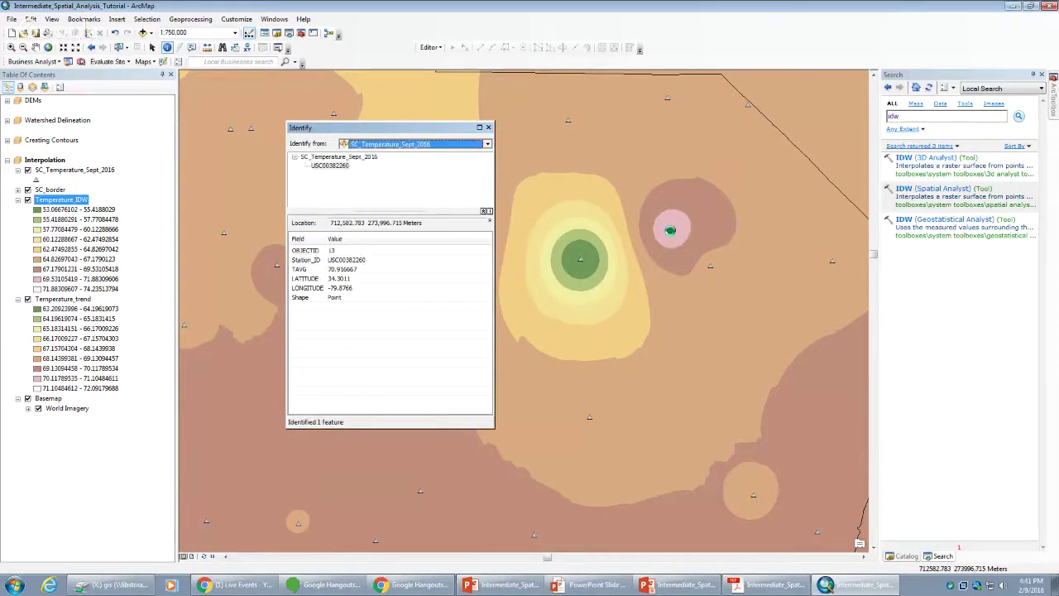
{"action": "left_click", "coordinate": [582, 261]}
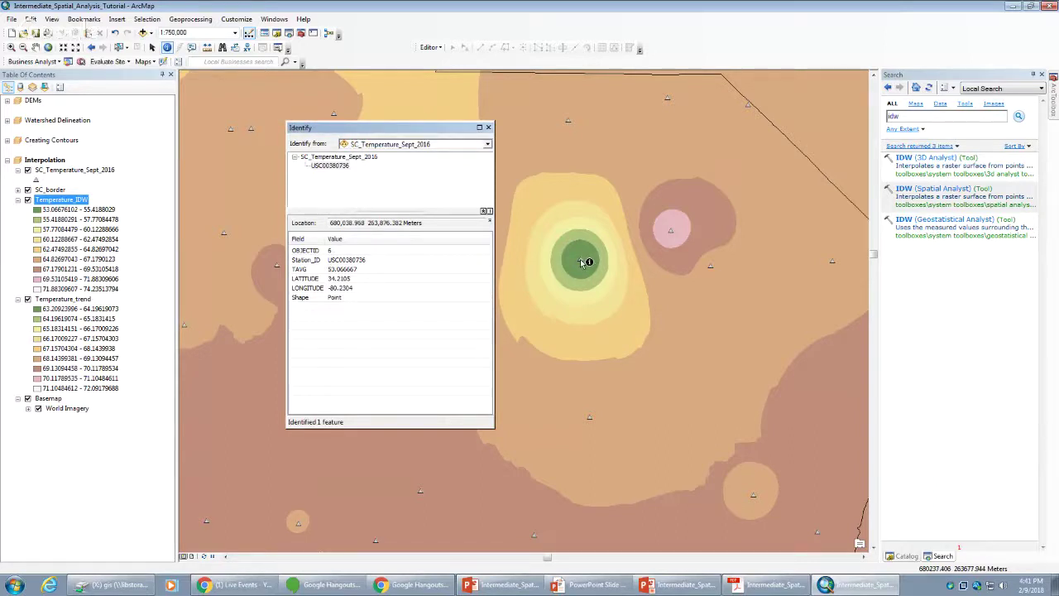
{"action": "scroll", "coordinate": [509, 260], "scroll_direction": "down", "scroll_amount": 2}
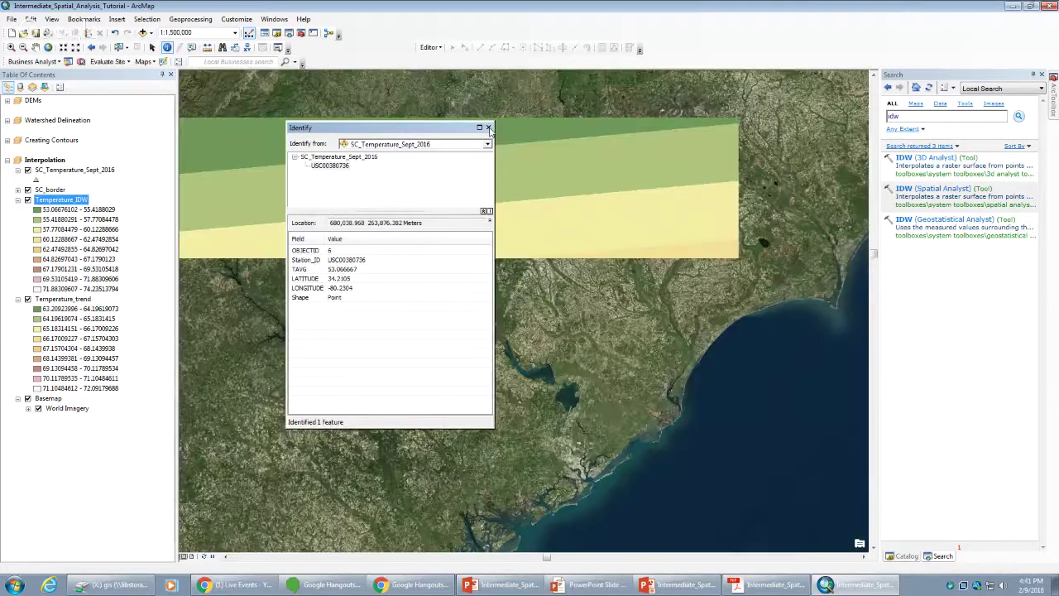
{"action": "left_click", "coordinate": [489, 129]}
- Go to the weather station near Clemson and restrict Identify to the Temperature_IDW layer
{"action": "scroll", "coordinate": [411, 331], "scroll_direction": "up", "scroll_amount": 10}
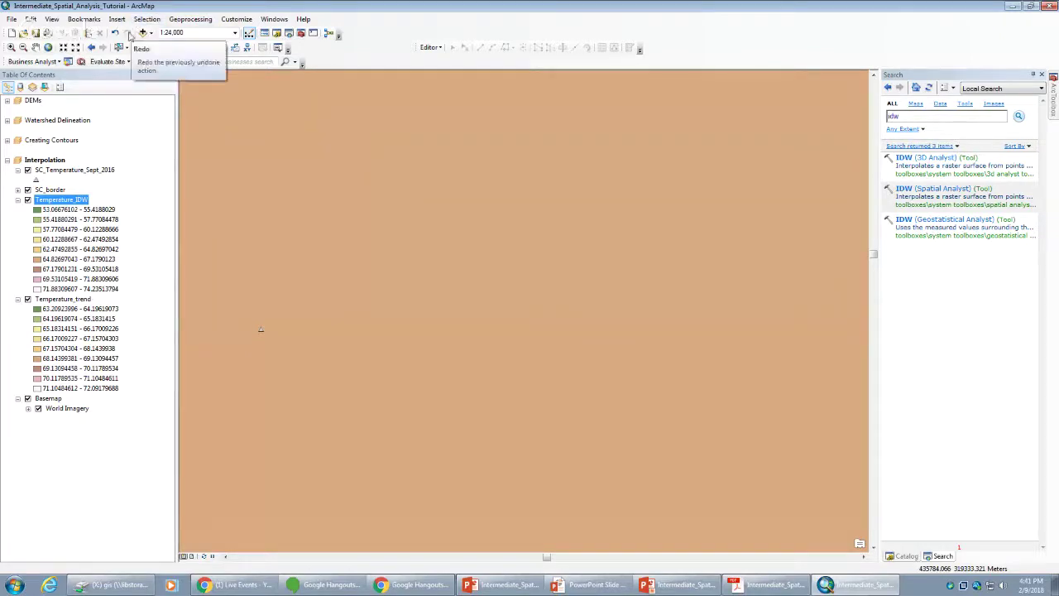
{"action": "left_click", "coordinate": [167, 47]}
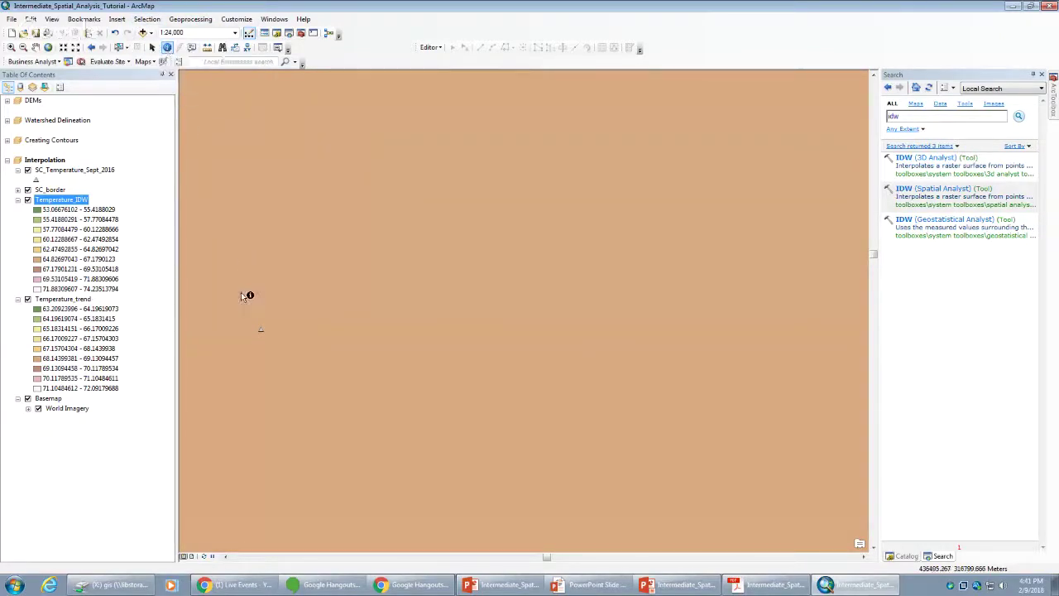
{"action": "left_click", "coordinate": [244, 293]}
{"action": "left_click", "coordinate": [487, 144]}
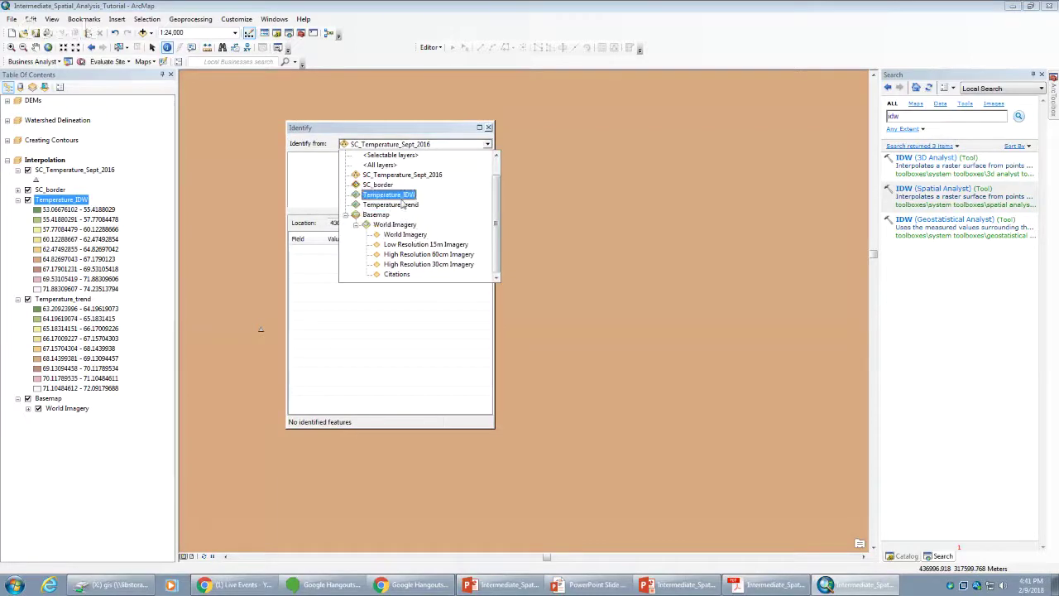
{"action": "left_click", "coordinate": [387, 195]}
- Sample Temperature_IDW pixel values at spots all around the Clemson weather station, then close the results
{"action": "left_click", "coordinate": [273, 312]}
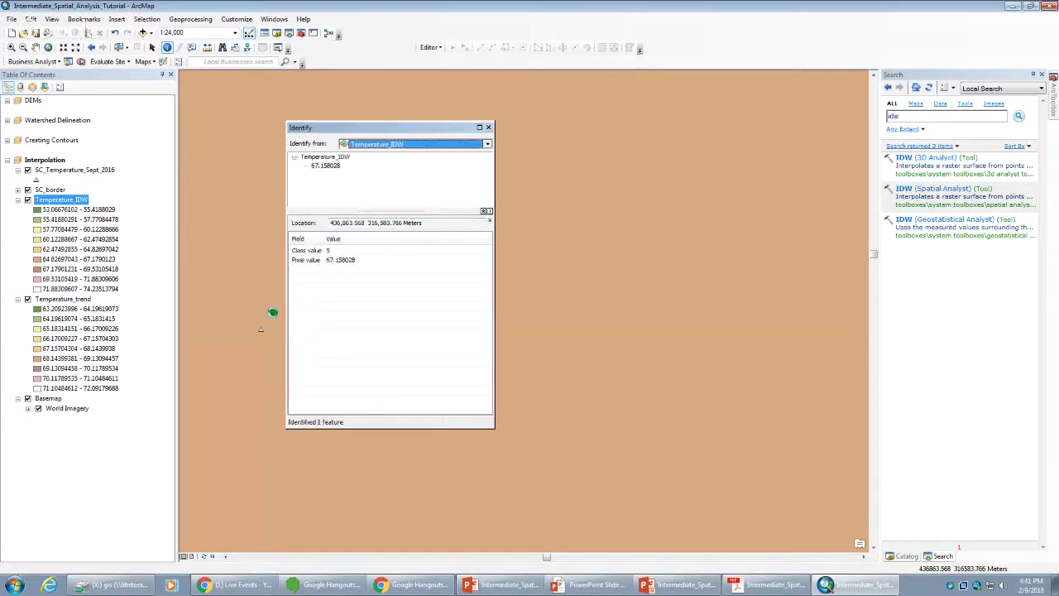
{"action": "left_click", "coordinate": [270, 354]}
{"action": "left_click", "coordinate": [277, 332]}
{"action": "left_click", "coordinate": [271, 311]}
{"action": "left_click", "coordinate": [231, 310]}
{"action": "left_click", "coordinate": [232, 339]}
{"action": "left_click", "coordinate": [243, 375]}
{"action": "left_click", "coordinate": [263, 377]}
{"action": "left_click", "coordinate": [273, 339]}
{"action": "left_click", "coordinate": [260, 298]}
{"action": "left_click", "coordinate": [244, 307]}
{"action": "left_click", "coordinate": [243, 359]}
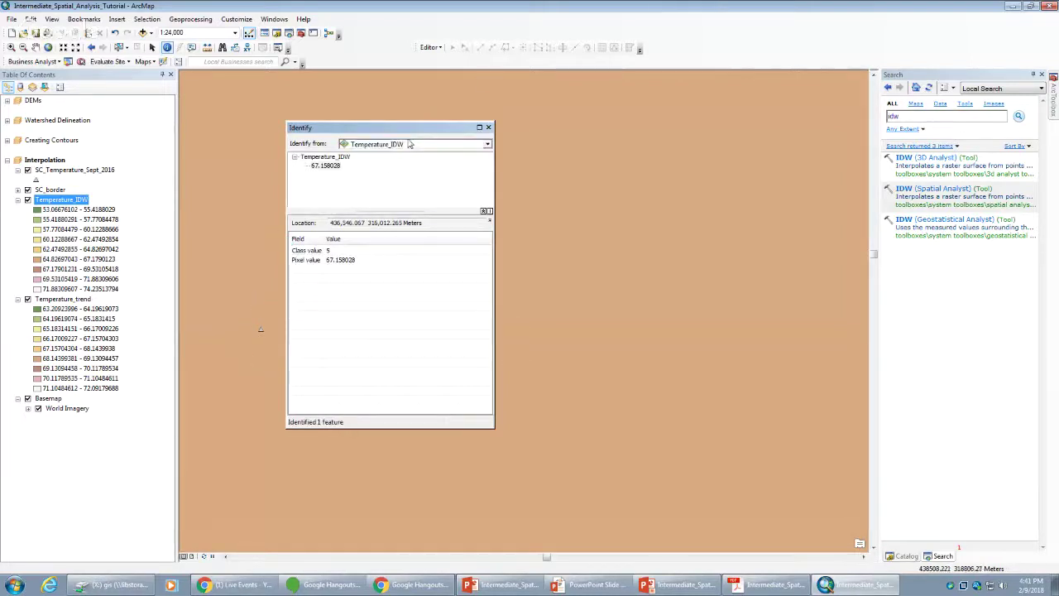
{"action": "left_click", "coordinate": [489, 128]}
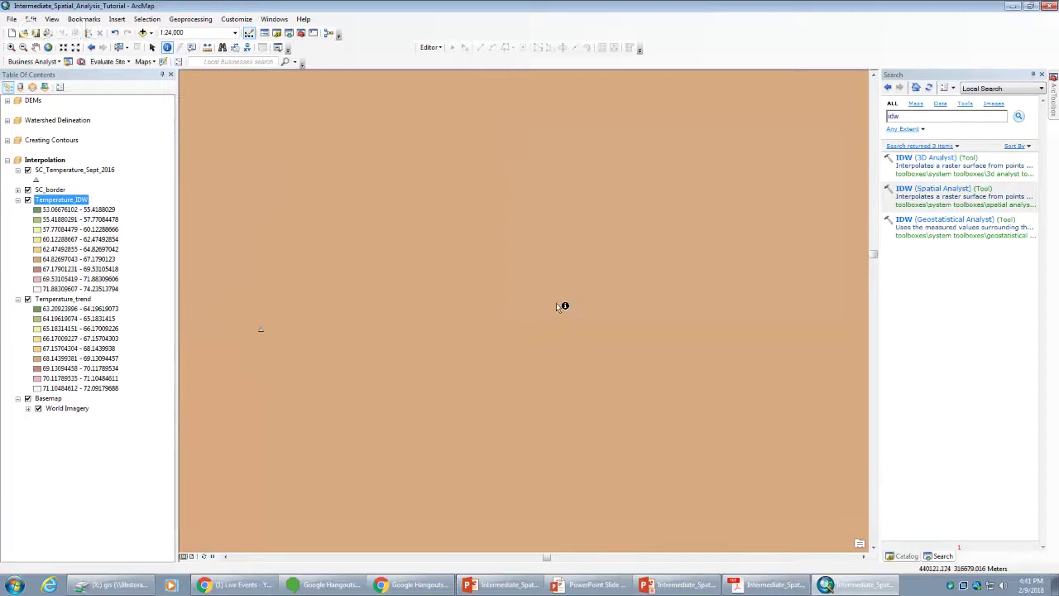
- Return to the SC bookmark showing the whole state and search the tools for spline
{"action": "scroll", "coordinate": [560, 312], "scroll_direction": "up", "scroll_amount": 3}
{"action": "scroll", "coordinate": [560, 312], "scroll_direction": "up", "scroll_amount": 2}
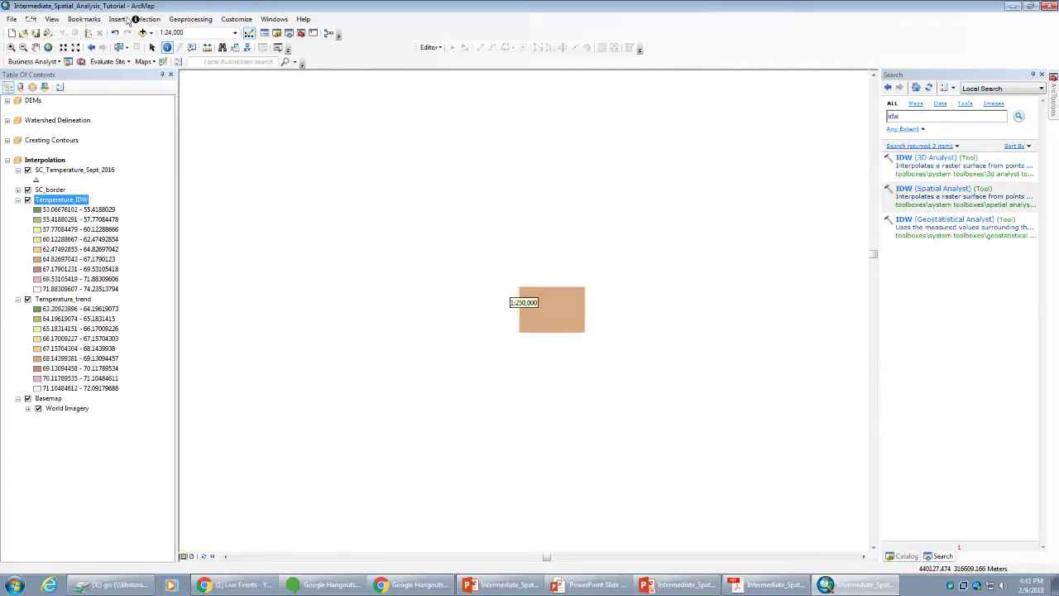
{"action": "left_click", "coordinate": [84, 18]}
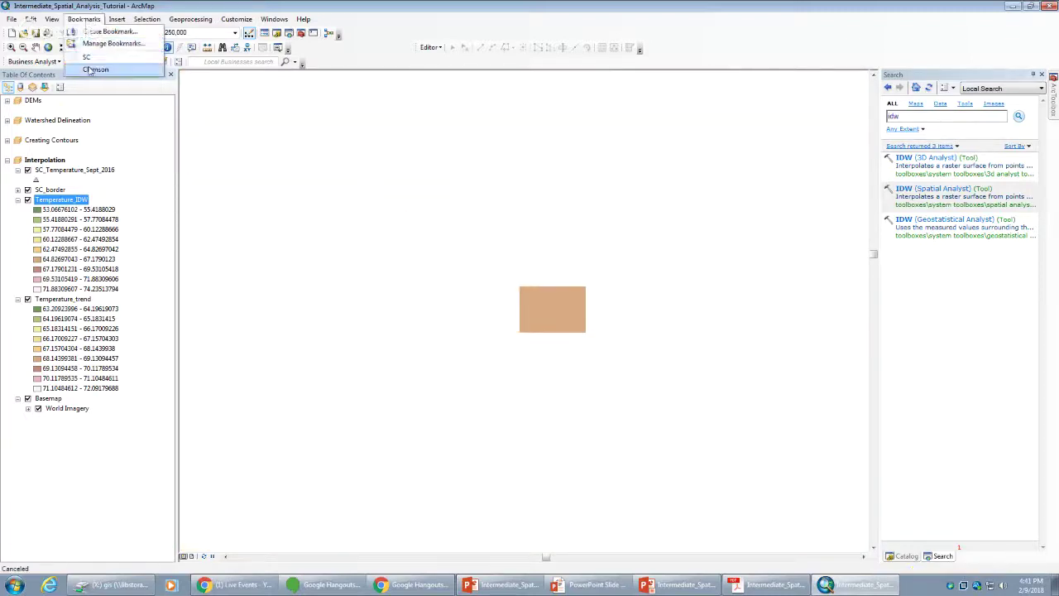
{"action": "left_click", "coordinate": [89, 56]}
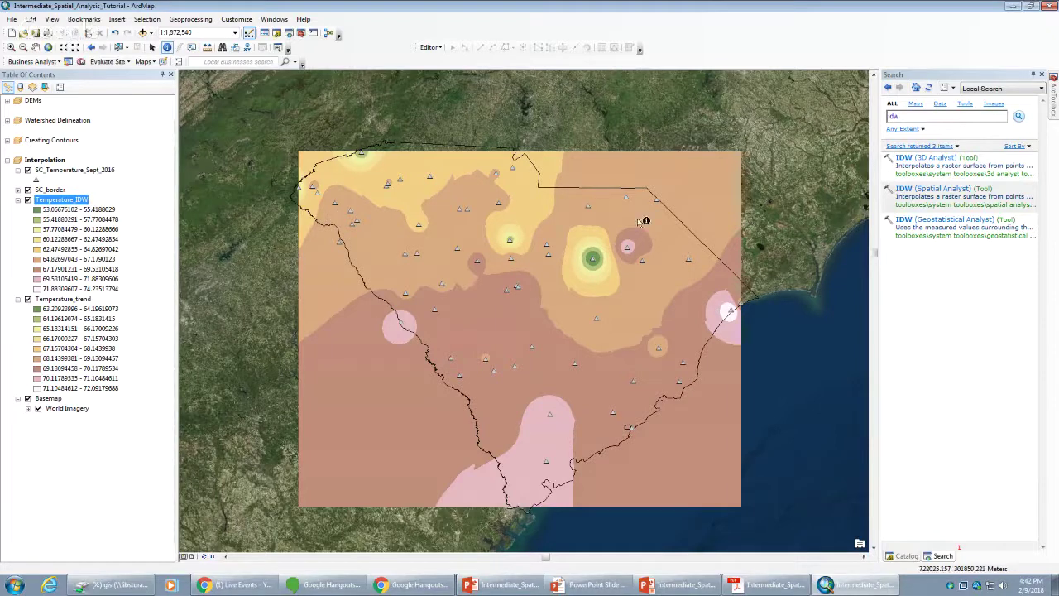
{"action": "left_click_drag", "start_coordinate": [943, 118], "coordinate": [827, 118]}
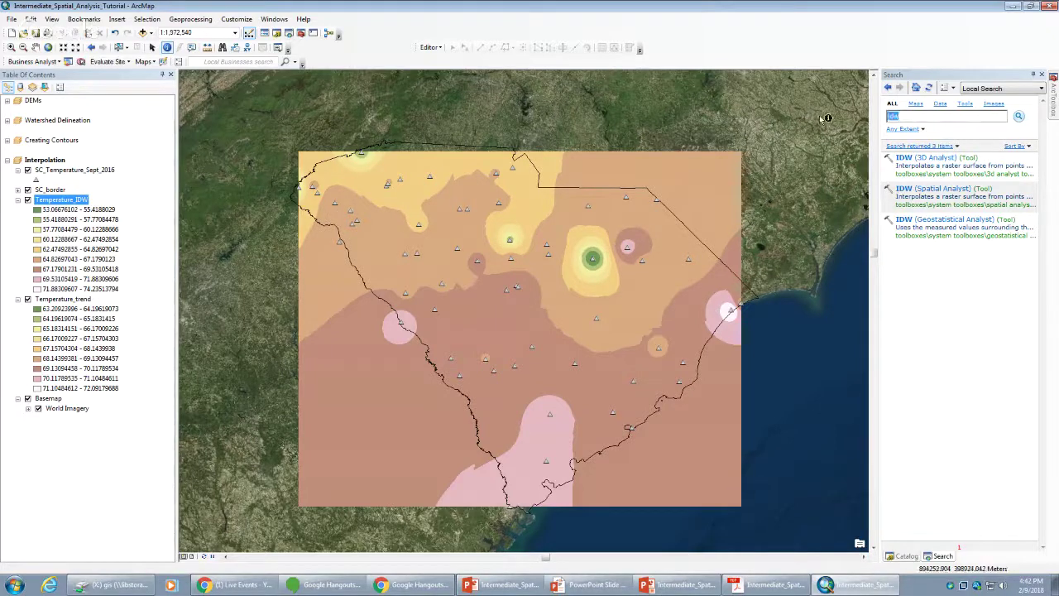
{"action": "type", "text": "spline"}
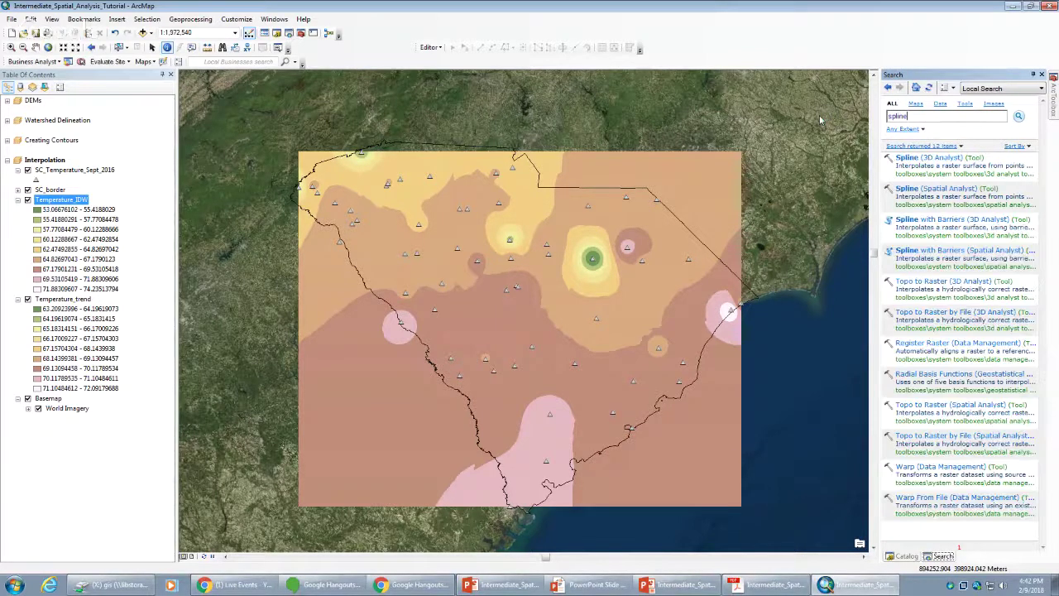
- Run Spatial Analyst Spline on SC_Temperature_Sept_2016 using TAVG and the regularized type, saving the output raster as Temperature_Spline in Results.gdb
{"action": "left_click", "coordinate": [937, 190]}
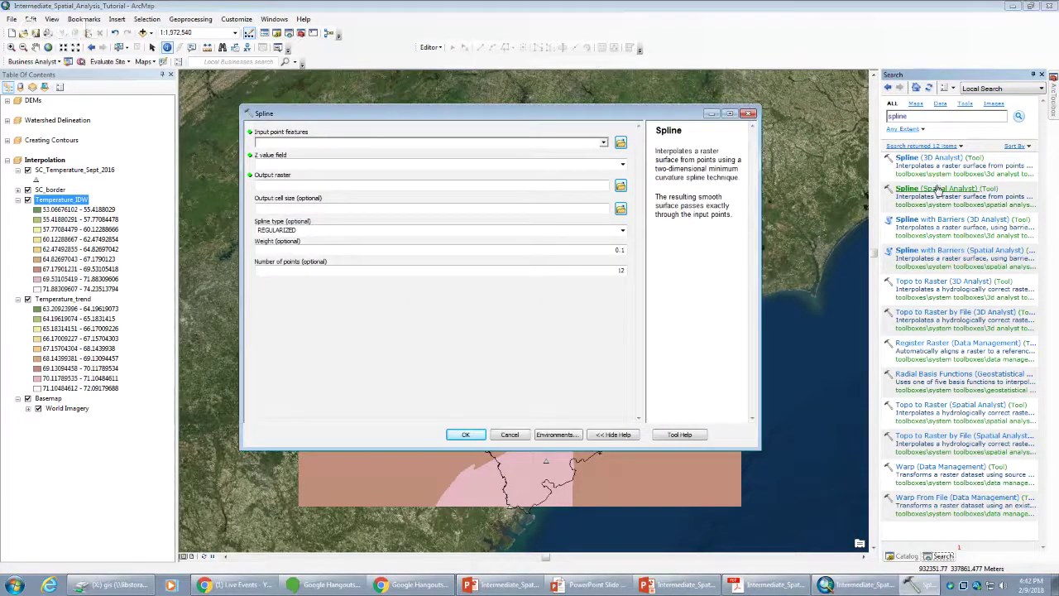
{"action": "left_click", "coordinate": [603, 142]}
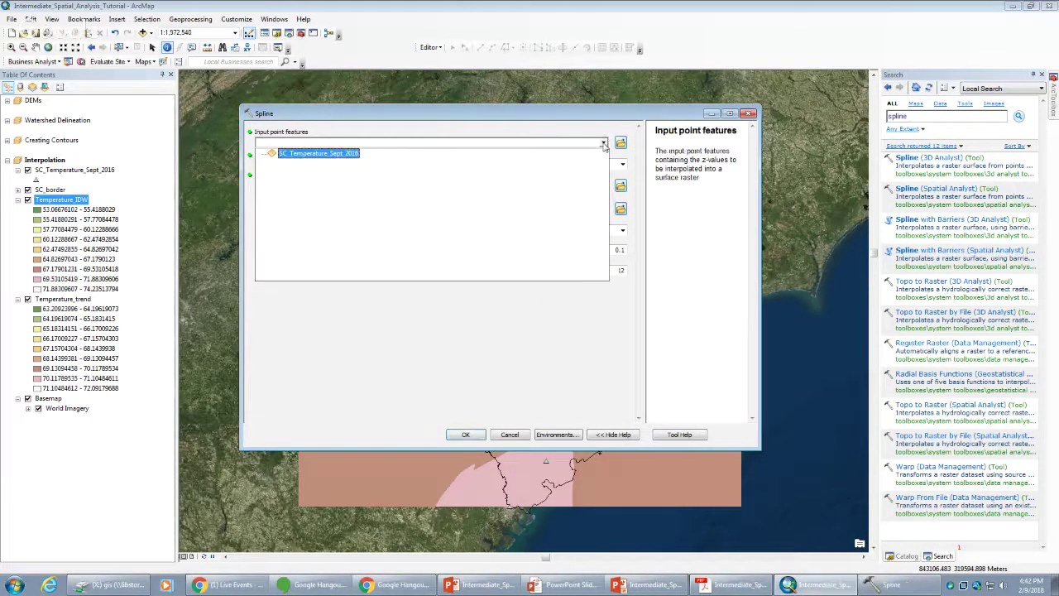
{"action": "left_click", "coordinate": [333, 157]}
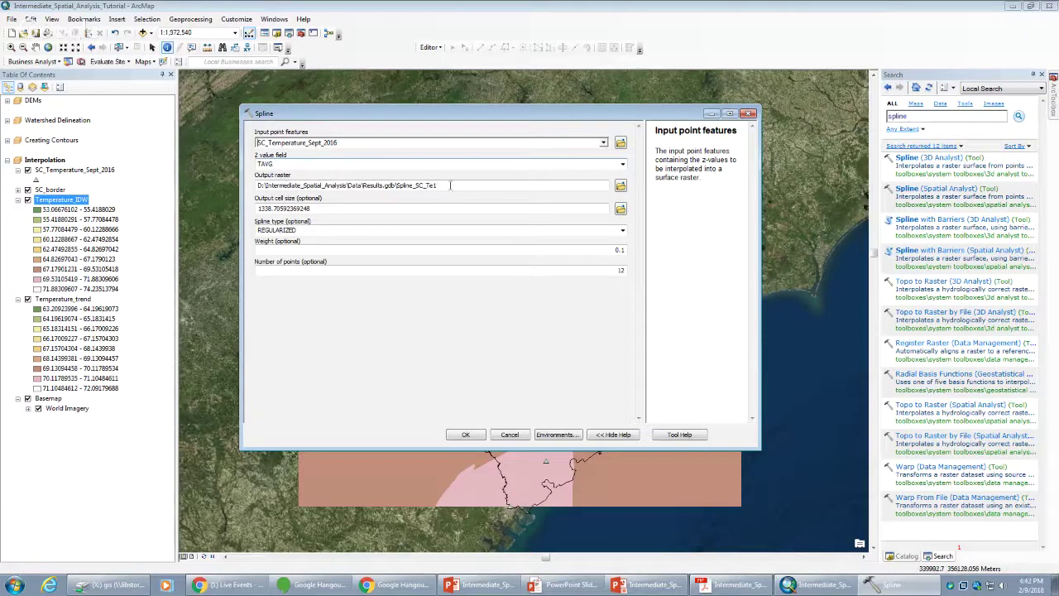
{"action": "left_click_drag", "start_coordinate": [475, 189], "coordinate": [400, 196]}
{"action": "key", "text": "BackSpace"}
{"action": "type", "text": "Temp"}
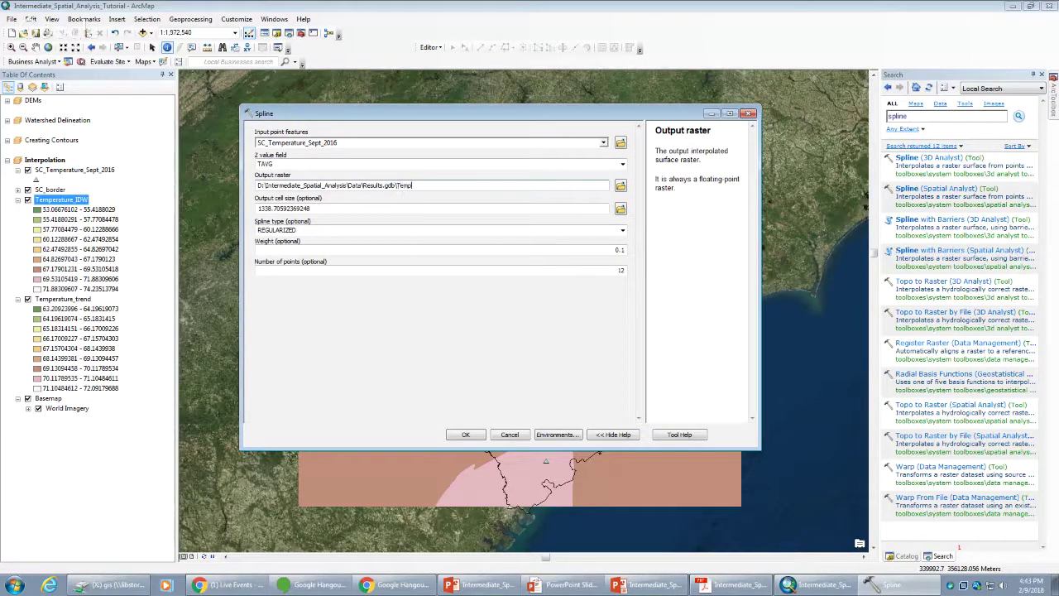
{"action": "type", "text": "erature_Spline"}
{"action": "left_click", "coordinate": [451, 352]}
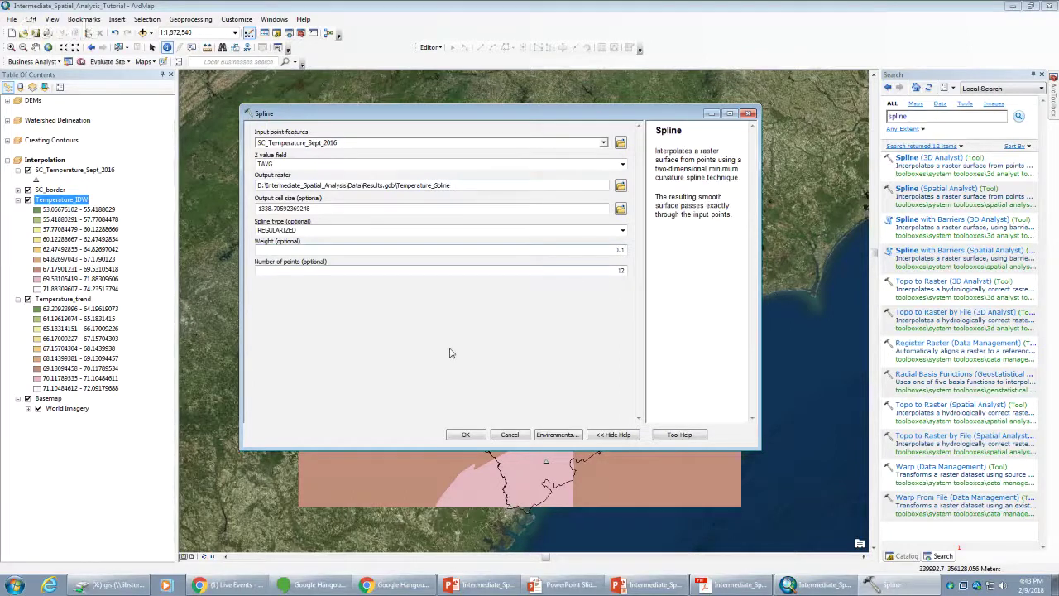
{"action": "left_click", "coordinate": [467, 435]}
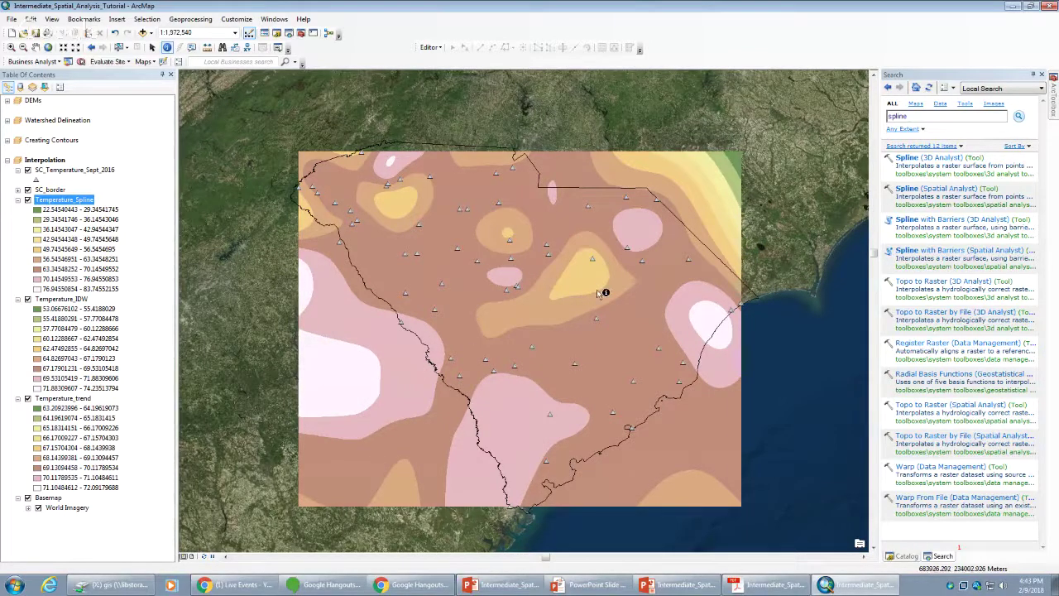
- Compare the Temperature_Spline surface with Temperature_IDW by hiding the spline layer and showing it again
{"action": "scroll", "coordinate": [603, 277], "scroll_direction": "down", "scroll_amount": 1}
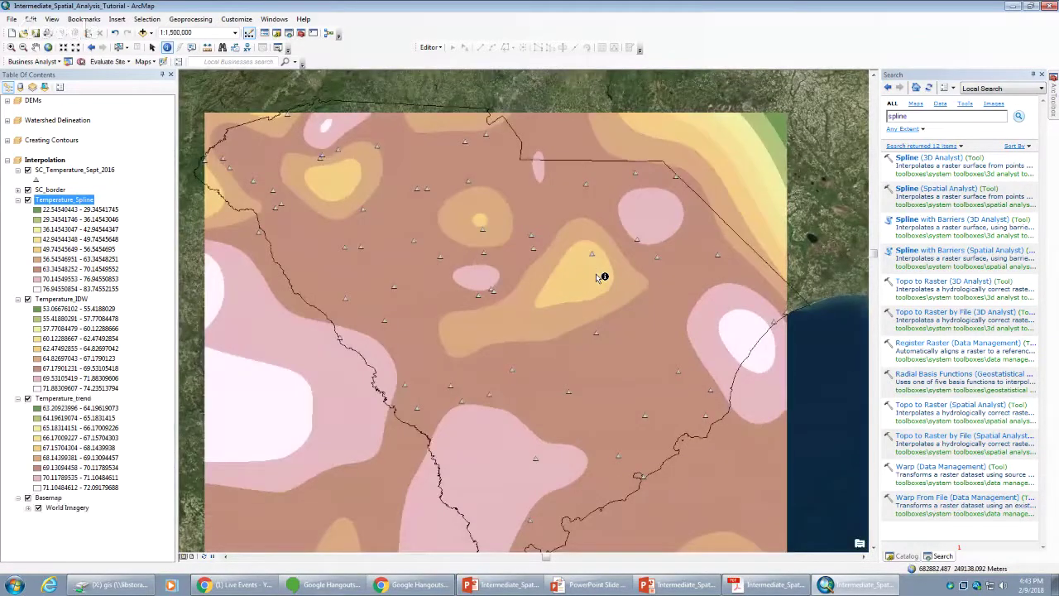
{"action": "left_click_drag", "start_coordinate": [602, 245], "coordinate": [609, 288]}
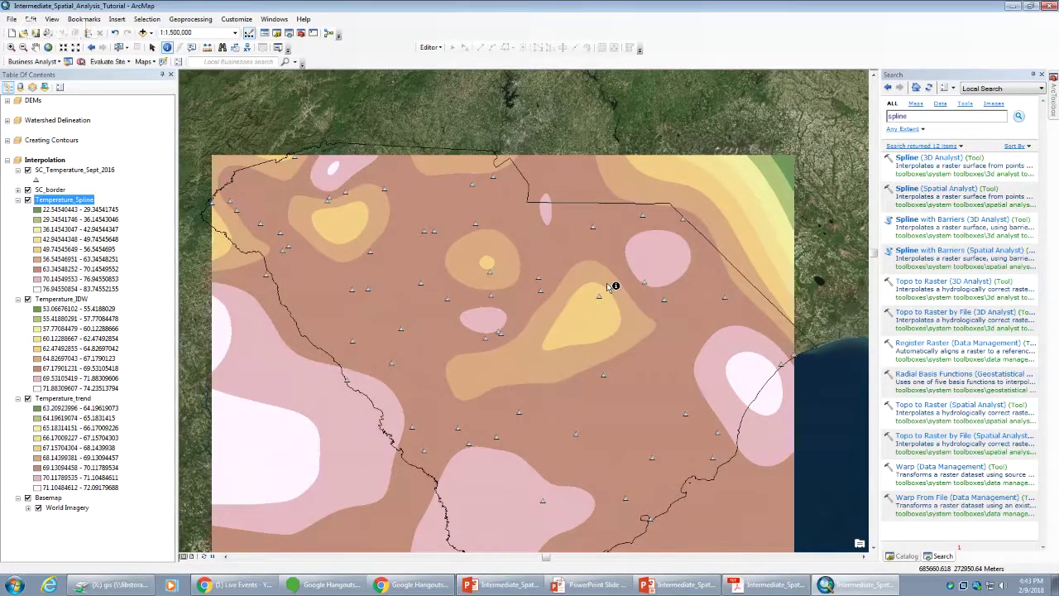
{"action": "scroll", "coordinate": [529, 313], "scroll_direction": "down", "scroll_amount": 1}
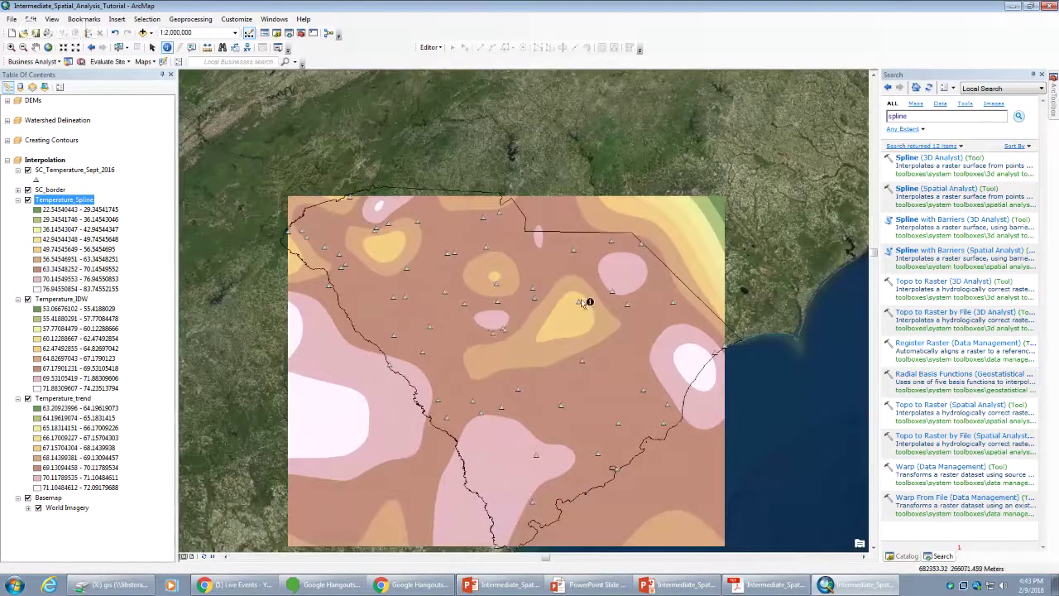
{"action": "left_click", "coordinate": [27, 200]}
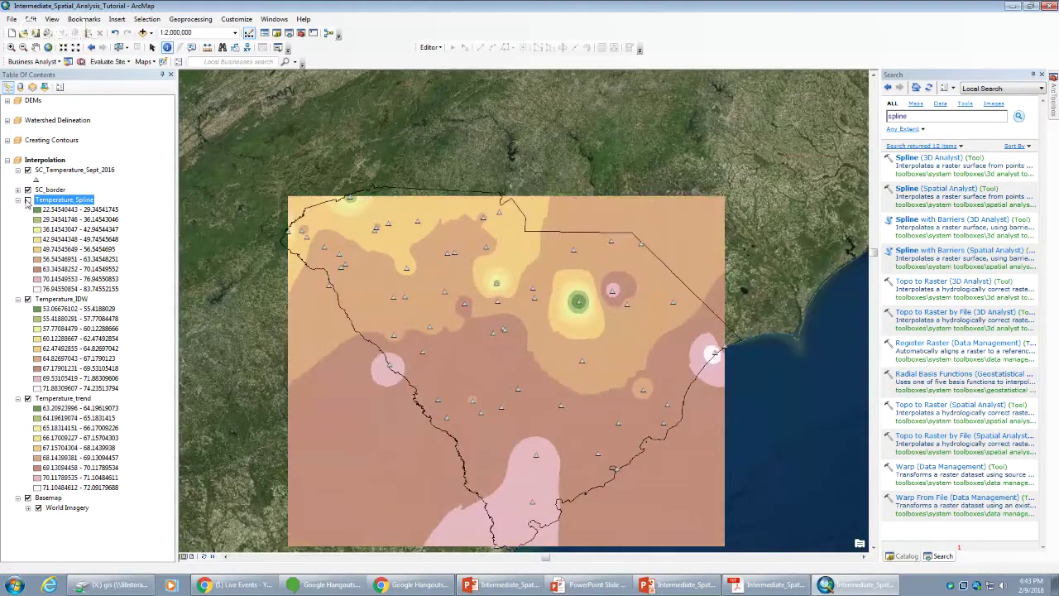
{"action": "left_click", "coordinate": [27, 201]}
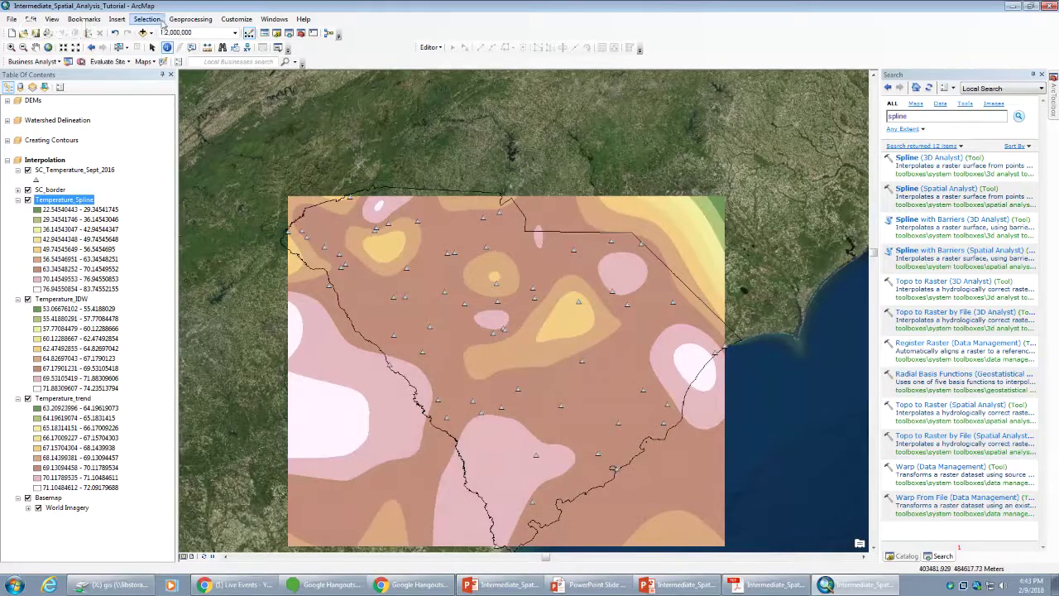
- Go to the Clemson bookmark and restrict Identify to the Temperature_Spline layer
{"action": "left_click", "coordinate": [83, 20]}
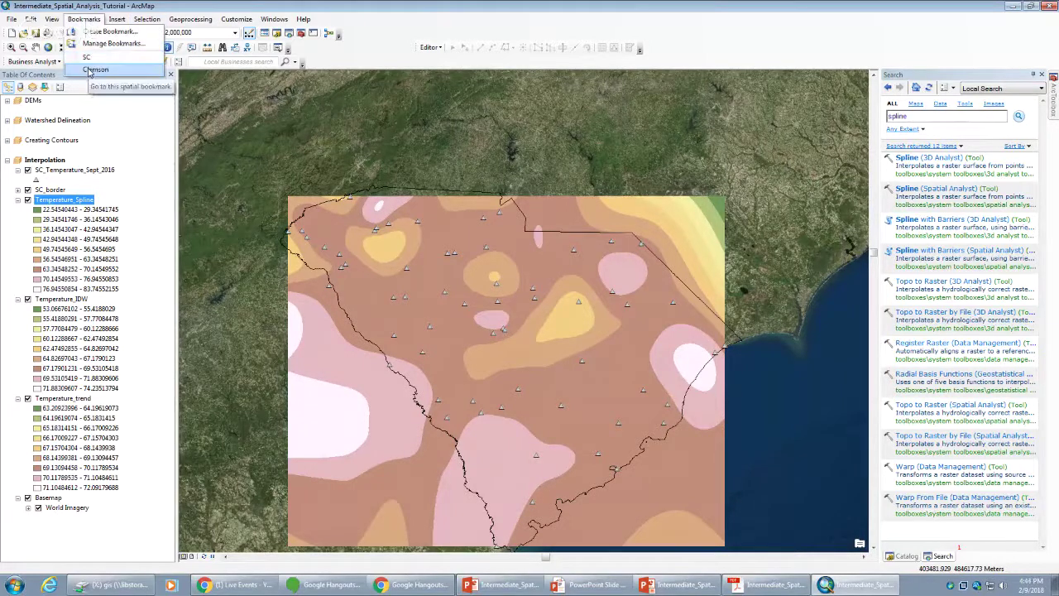
{"action": "left_click", "coordinate": [90, 70]}
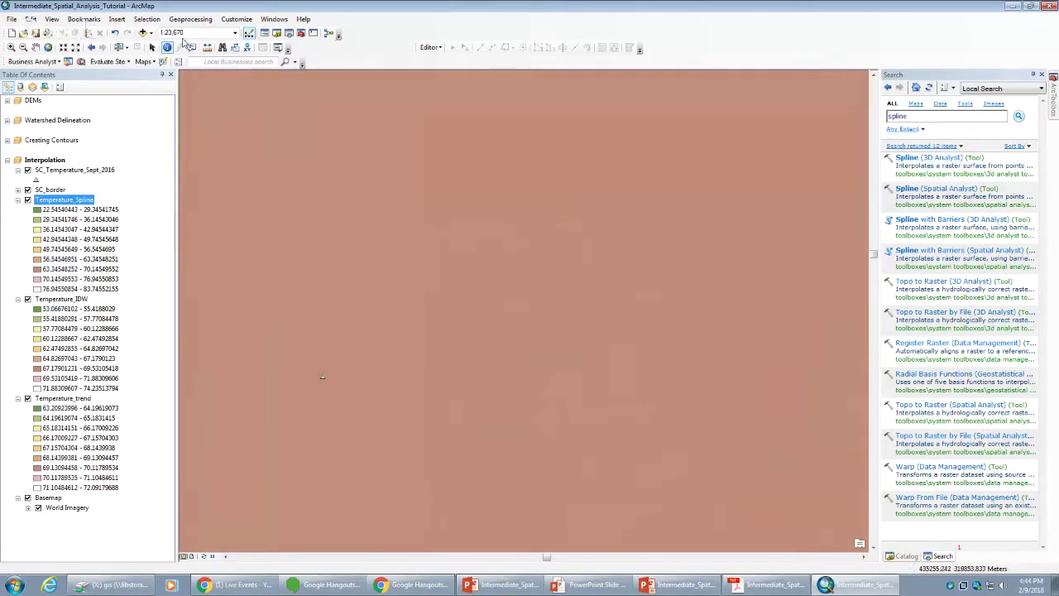
{"action": "left_click", "coordinate": [293, 310]}
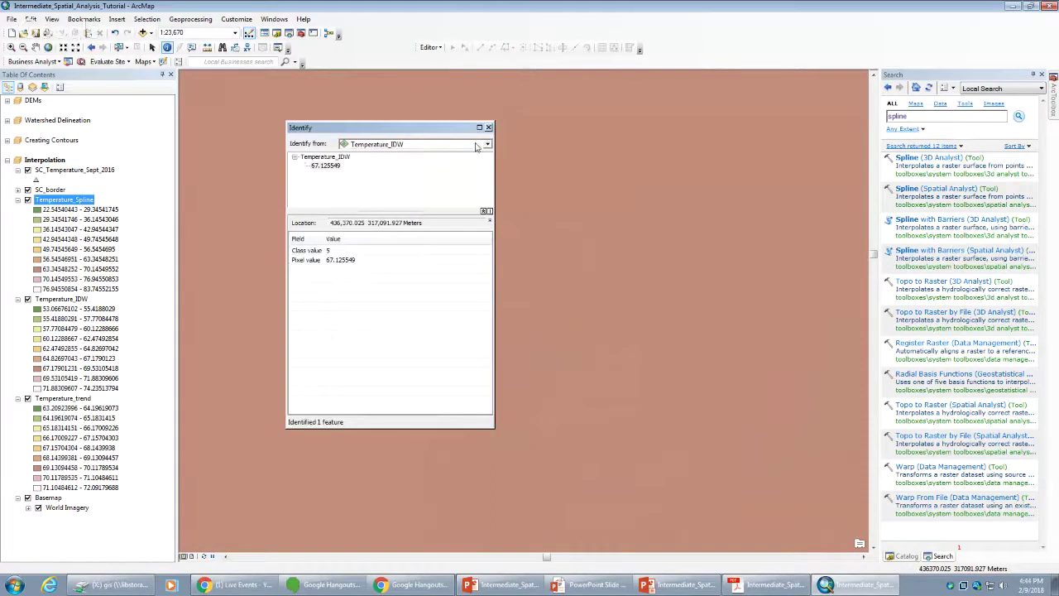
{"action": "left_click", "coordinate": [487, 144]}
{"action": "left_click", "coordinate": [415, 185]}
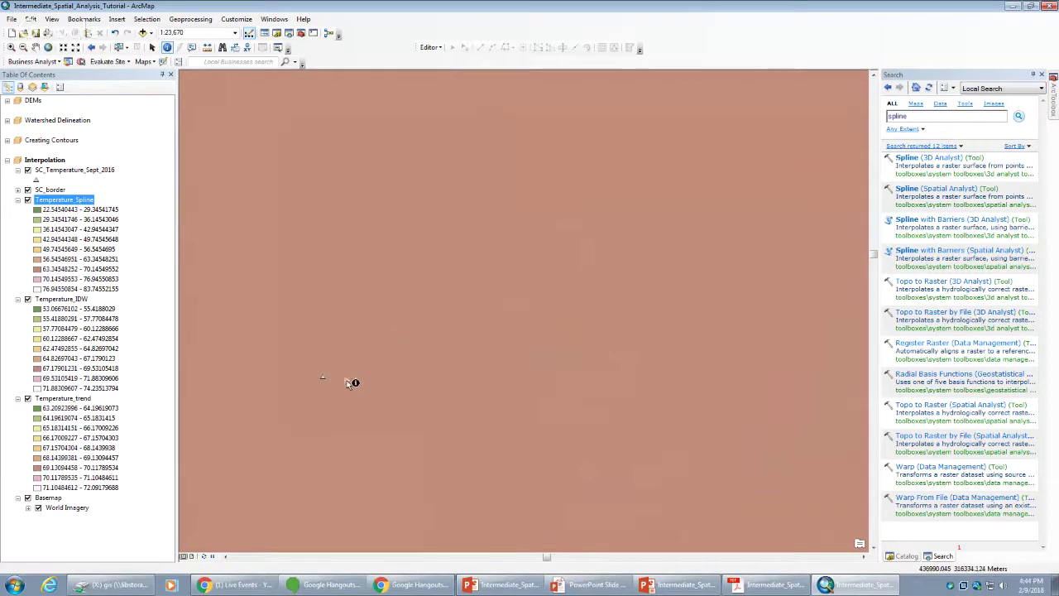
- Sample Temperature_Spline pixel values at several spots around the Clemson weather station, then close the results
{"action": "left_click", "coordinate": [338, 395]}
{"action": "left_click", "coordinate": [291, 451]}
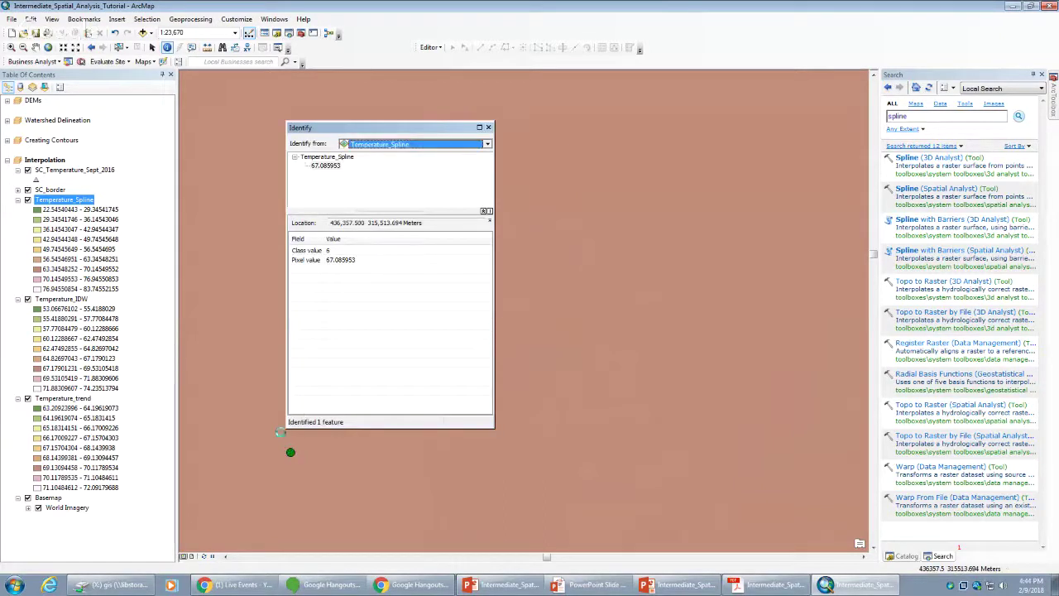
{"action": "left_click", "coordinate": [363, 451]}
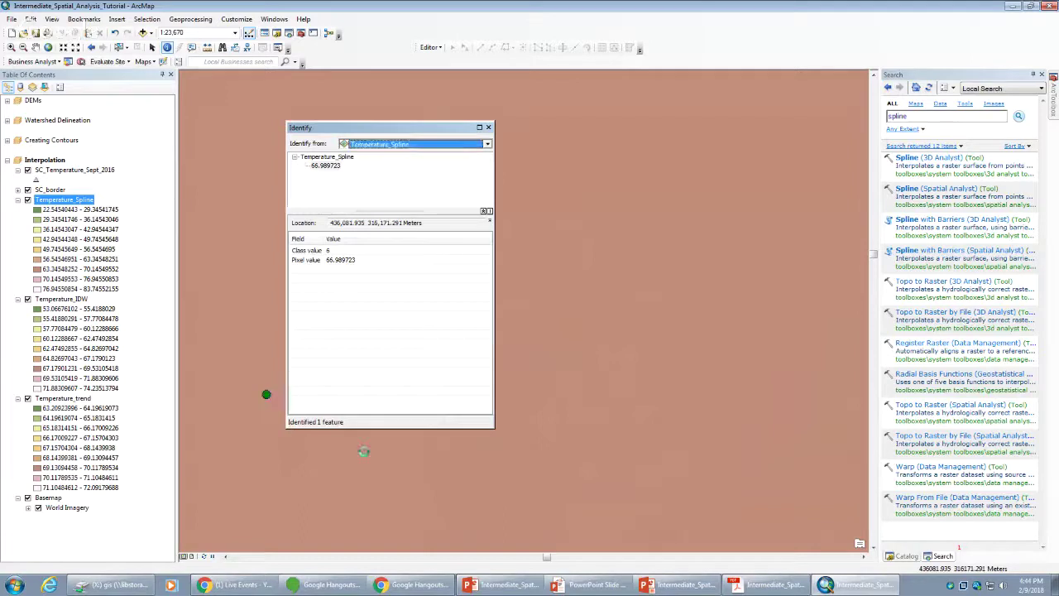
{"action": "left_click", "coordinate": [488, 128]}
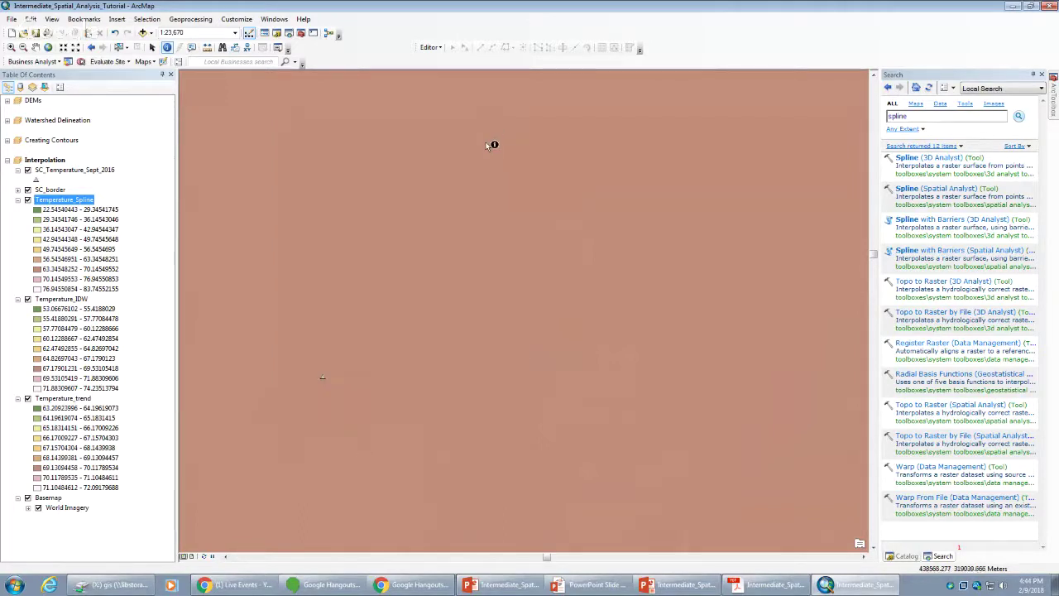
{"action": "left_click", "coordinate": [355, 359]}
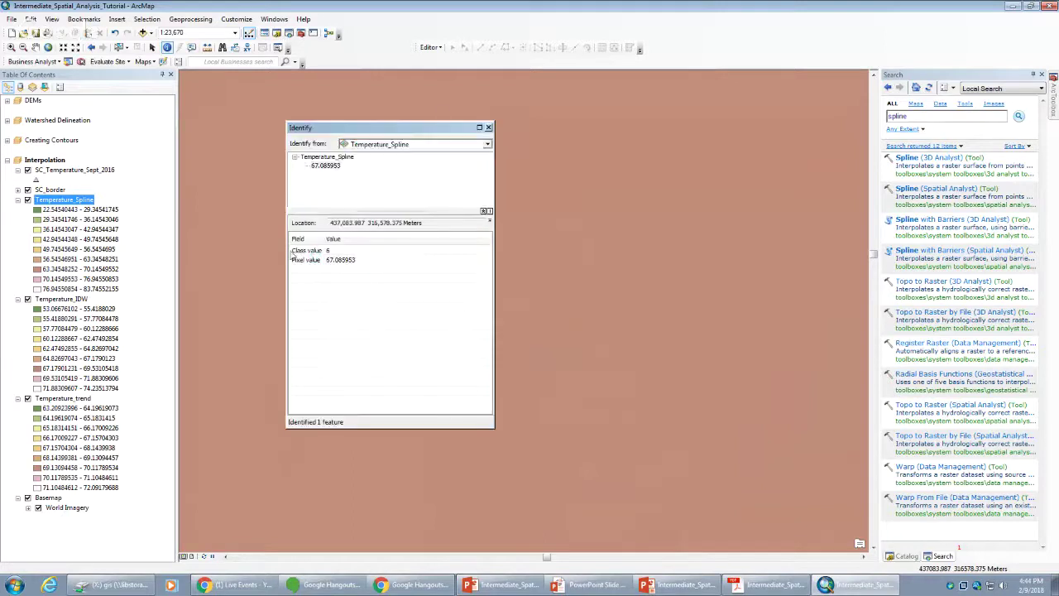
{"action": "left_click", "coordinate": [283, 257]}
{"action": "left_click", "coordinate": [489, 128]}
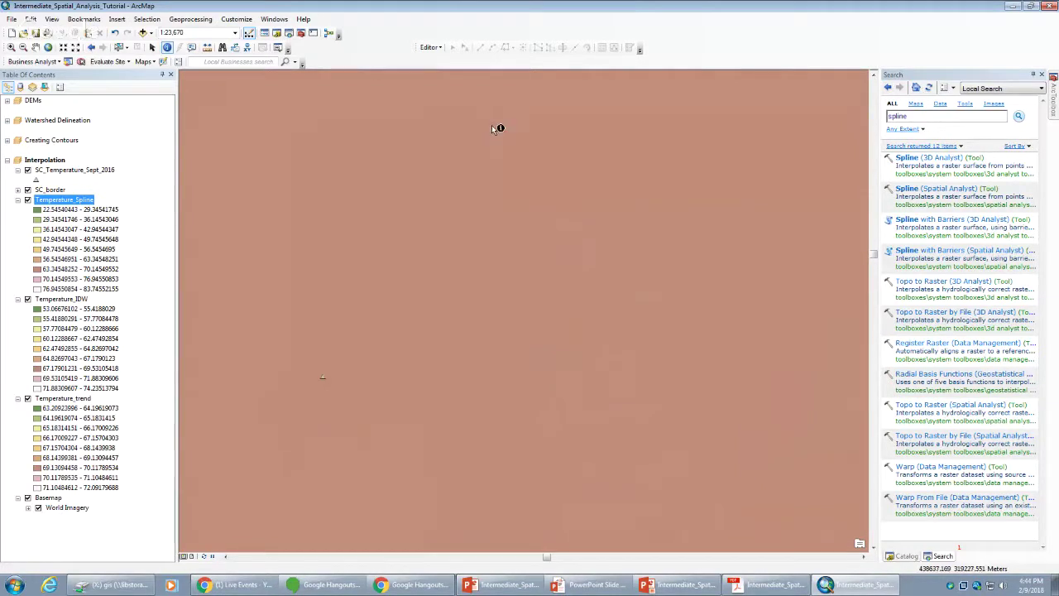
- Return to the SC bookmark showing the whole state
{"action": "scroll", "coordinate": [542, 207], "scroll_direction": "up", "scroll_amount": 3}
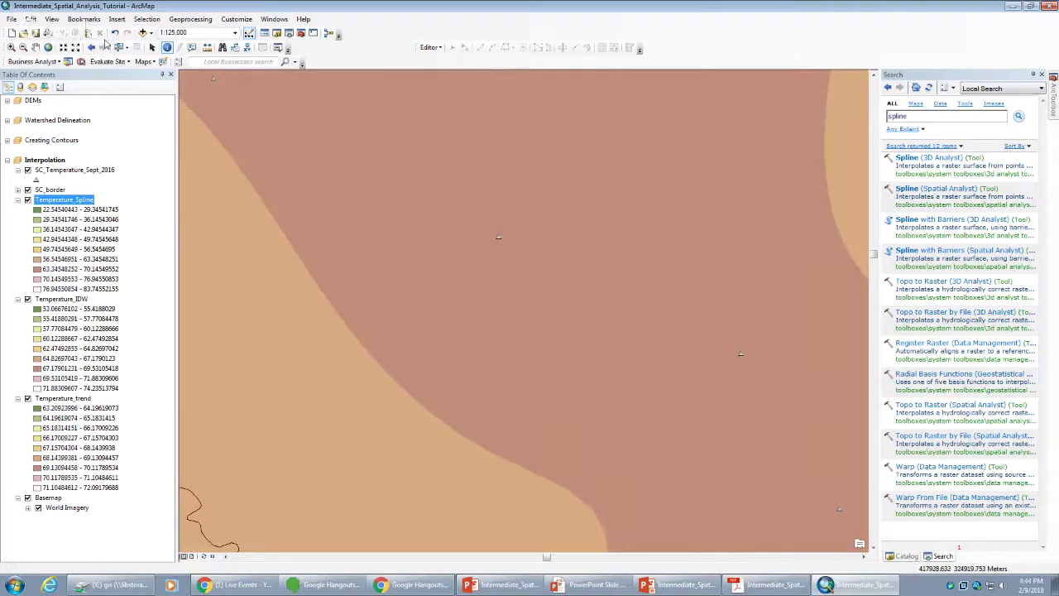
{"action": "left_click", "coordinate": [84, 18]}
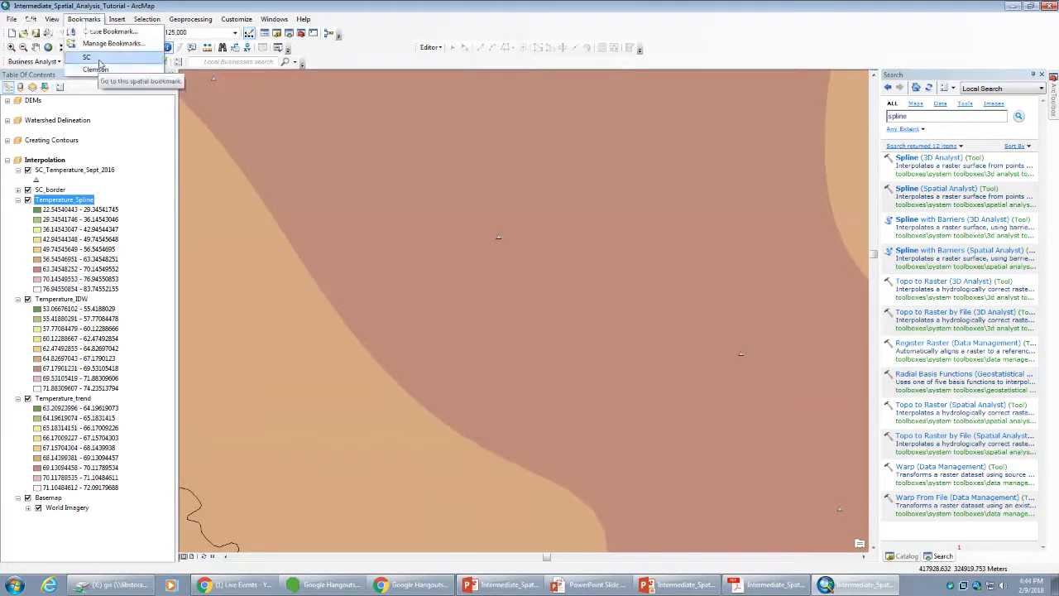
{"action": "left_click", "coordinate": [98, 58]}
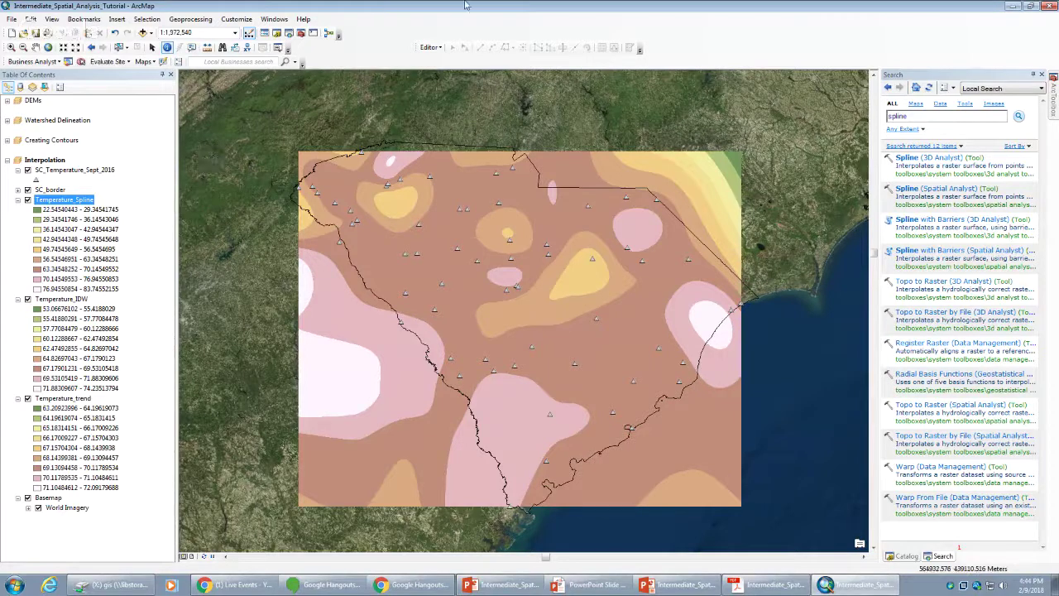
- Hide Temperature_Spline, Temperature_IDW and Temperature_trend to expose the World Imagery basemap, rechecking the IDW surface once on its own
{"action": "left_click", "coordinate": [27, 200]}
{"action": "left_click", "coordinate": [27, 299]}
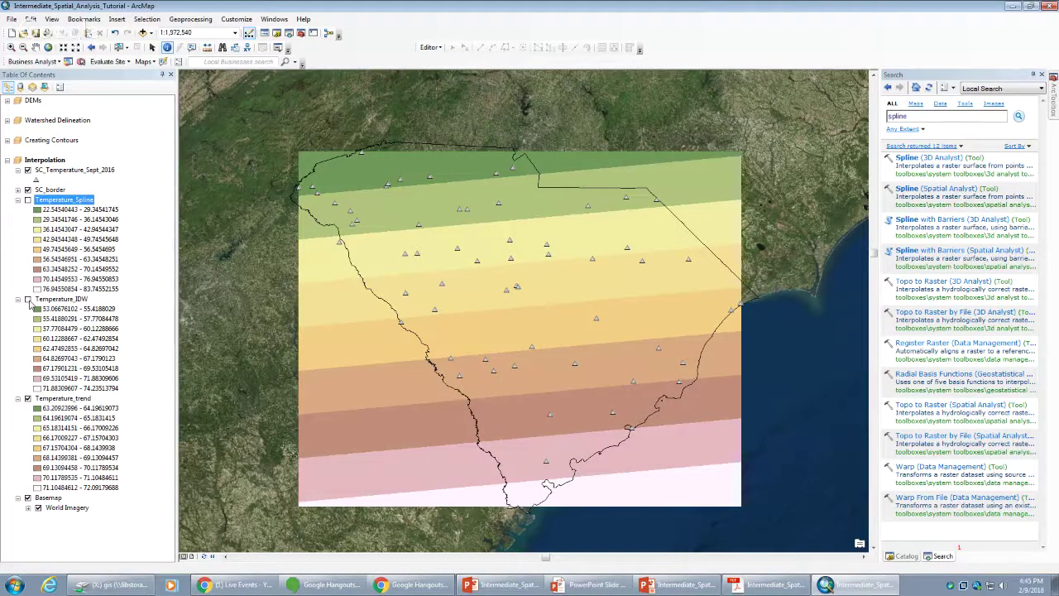
{"action": "left_click", "coordinate": [27, 398]}
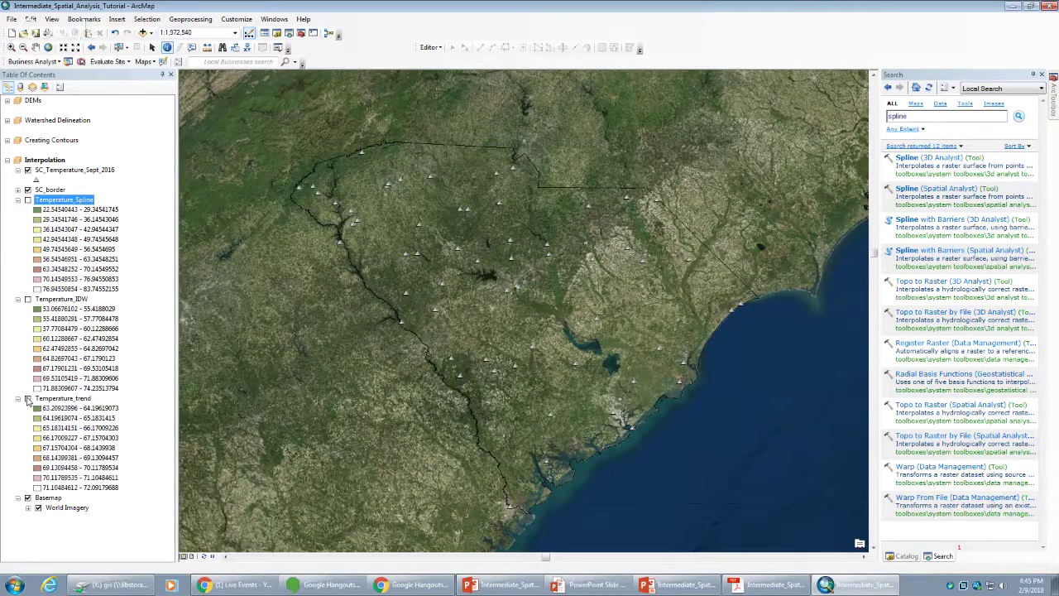
{"action": "left_click", "coordinate": [27, 299]}
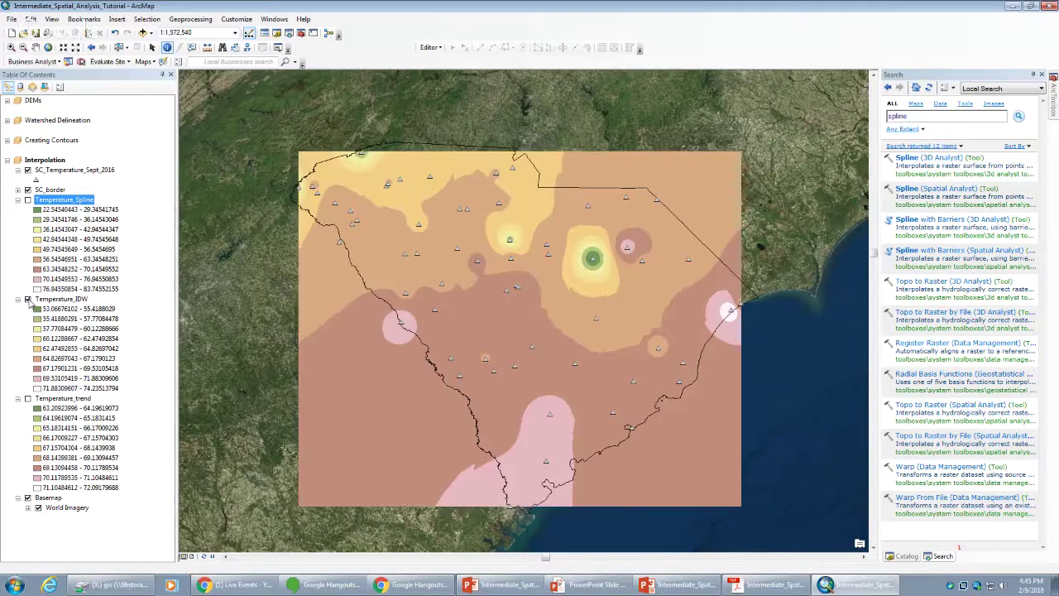
{"action": "left_click", "coordinate": [27, 298]}
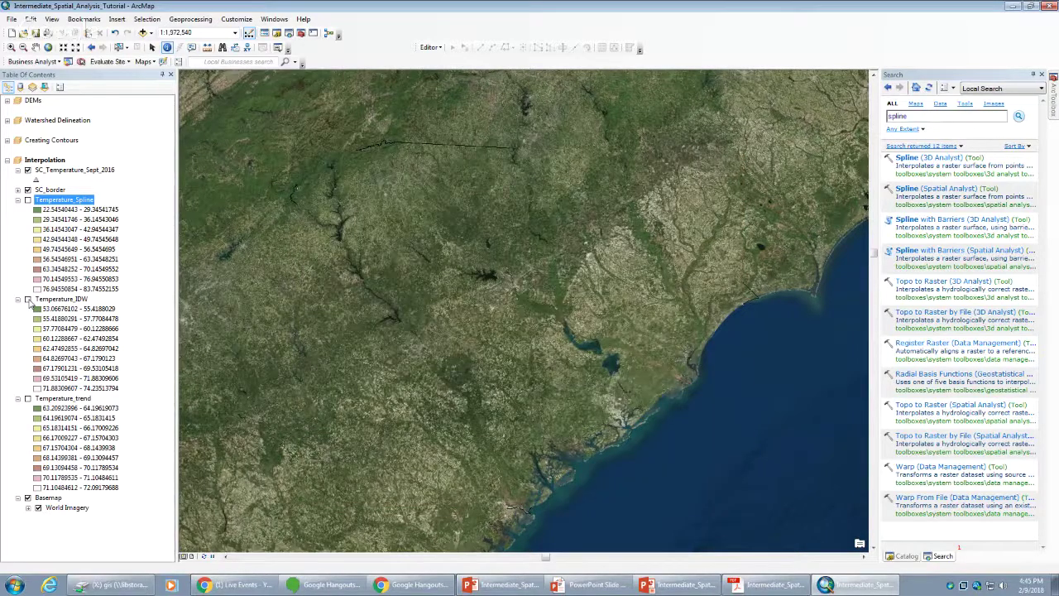
- Examine the imagery around the weather station at the centre of the large IDW cold spot, then return to the SC bookmark
{"action": "scroll", "coordinate": [592, 257], "scroll_direction": "up", "scroll_amount": 5}
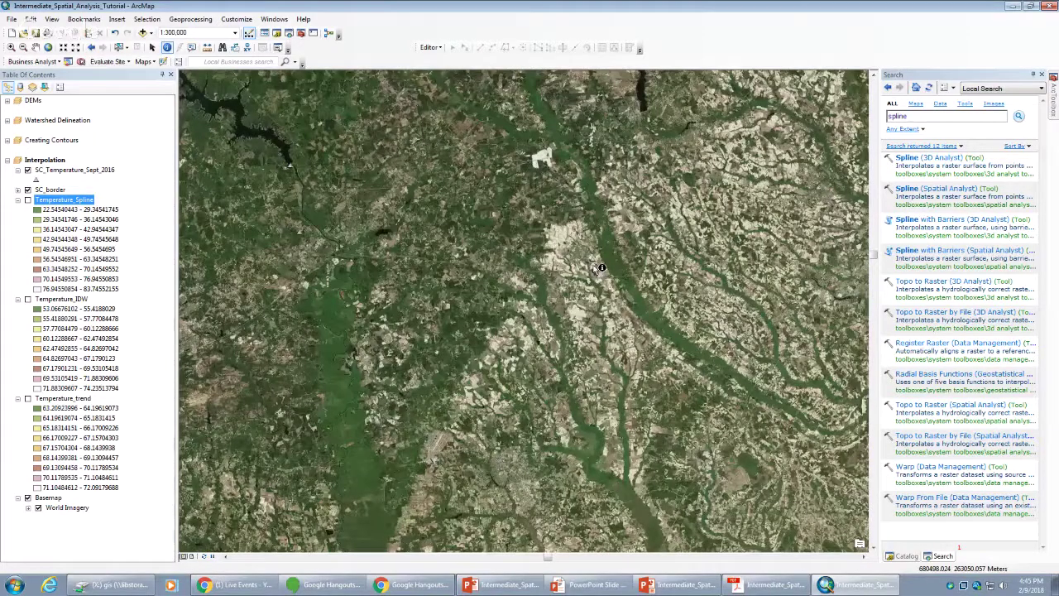
{"action": "scroll", "coordinate": [602, 269], "scroll_direction": "up", "scroll_amount": 3}
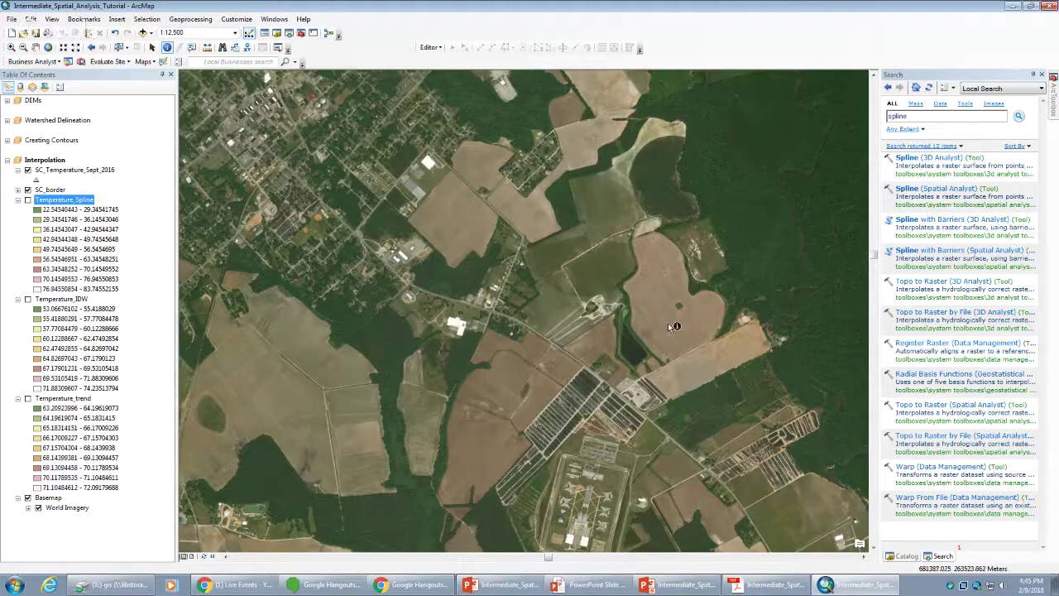
{"action": "scroll", "coordinate": [570, 265], "scroll_direction": "up", "scroll_amount": 5}
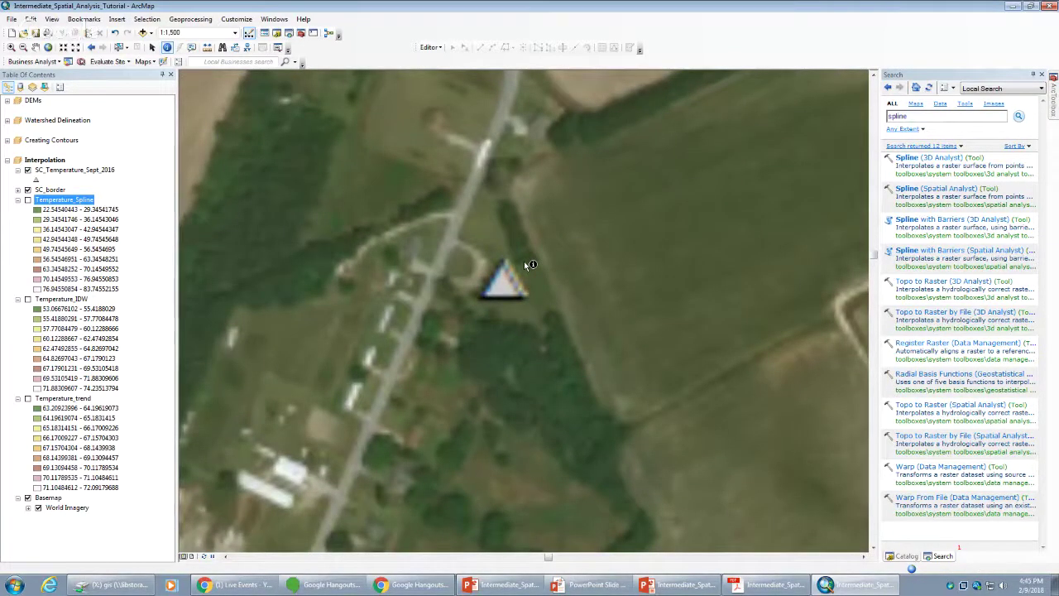
{"action": "scroll", "coordinate": [192, 141], "scroll_direction": "down", "scroll_amount": 5}
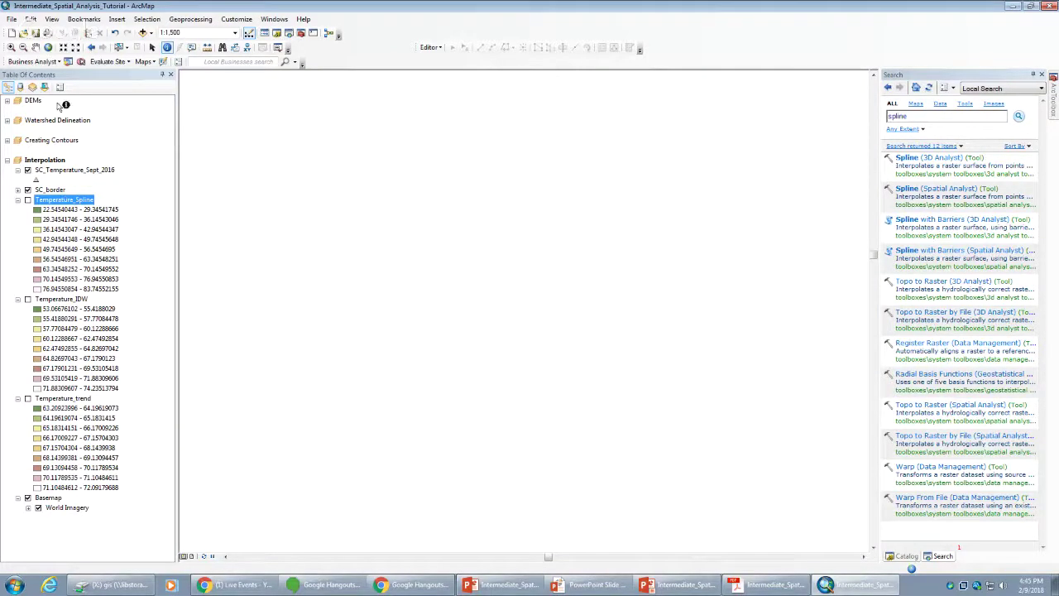
{"action": "left_click", "coordinate": [89, 21]}
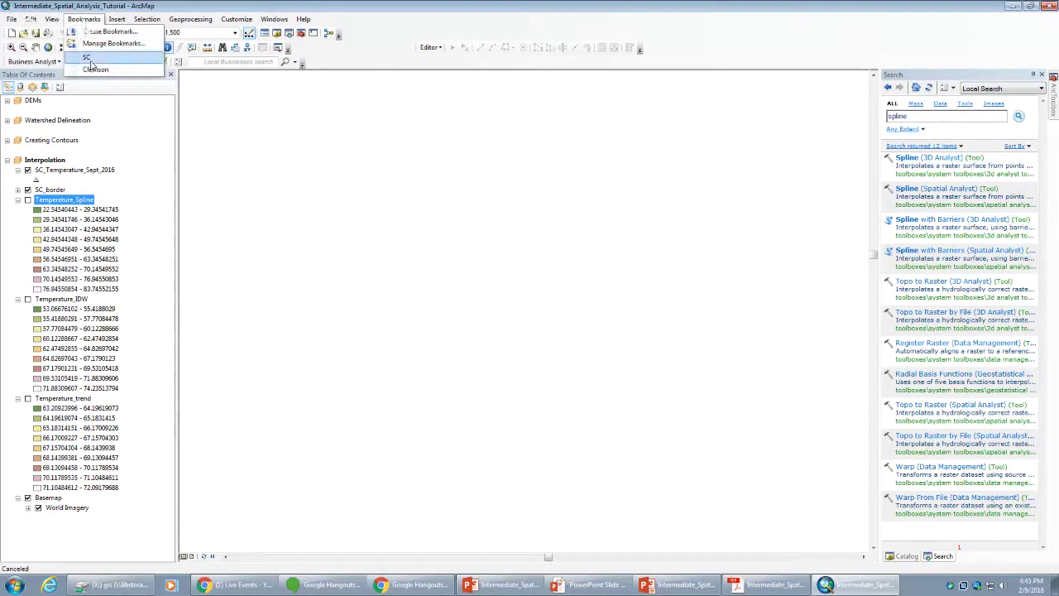
{"action": "left_click", "coordinate": [88, 58]}
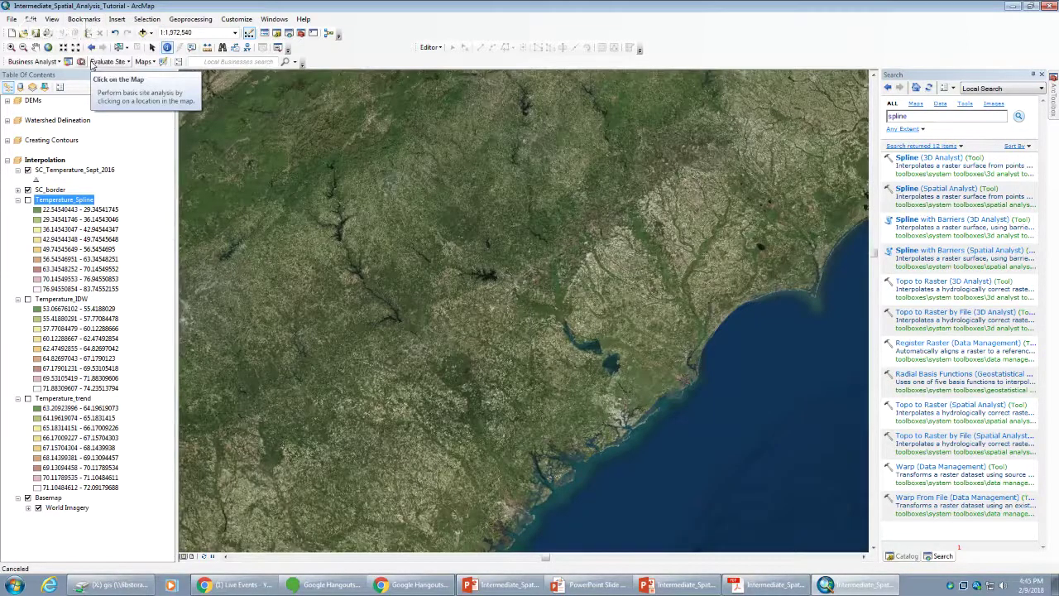
- Show Temperature_IDW alone over the basemap to review its pattern around the stations, then hide it
{"action": "left_click", "coordinate": [28, 299]}
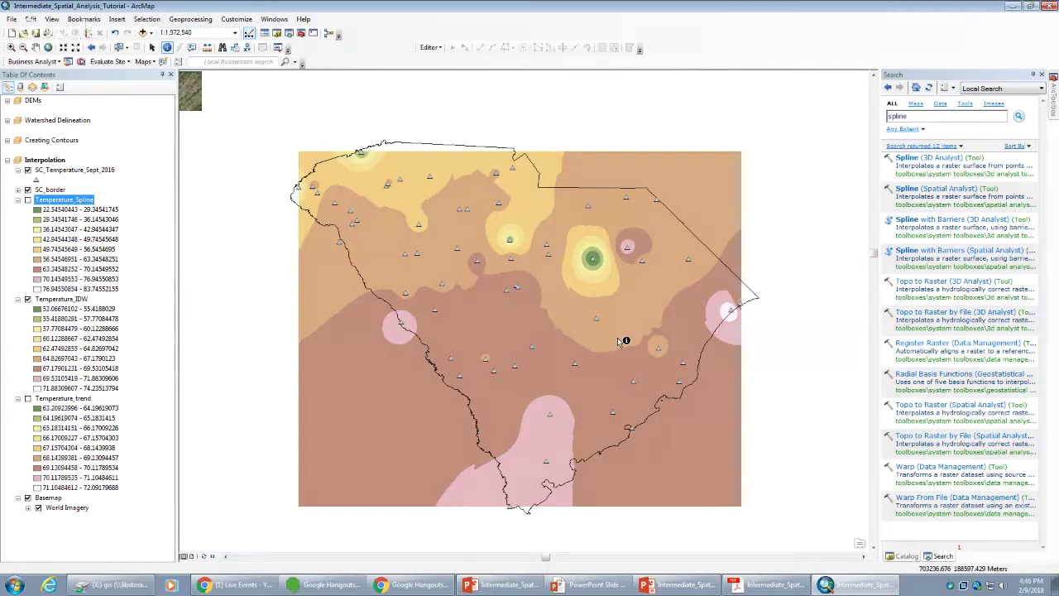
{"action": "left_click", "coordinate": [28, 300], "text": "ctrl"}
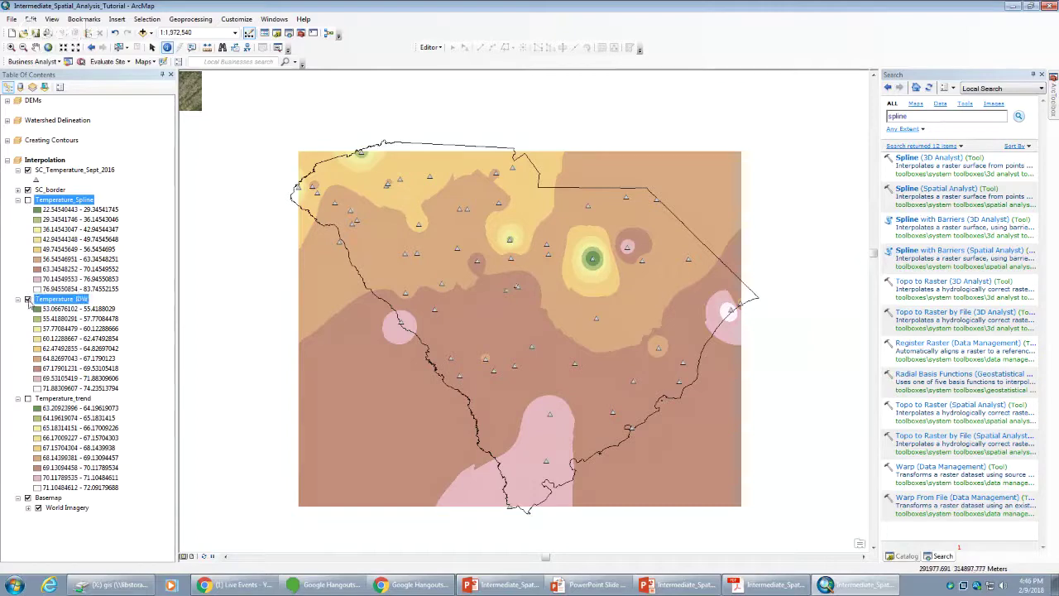
{"action": "left_click", "coordinate": [27, 299]}
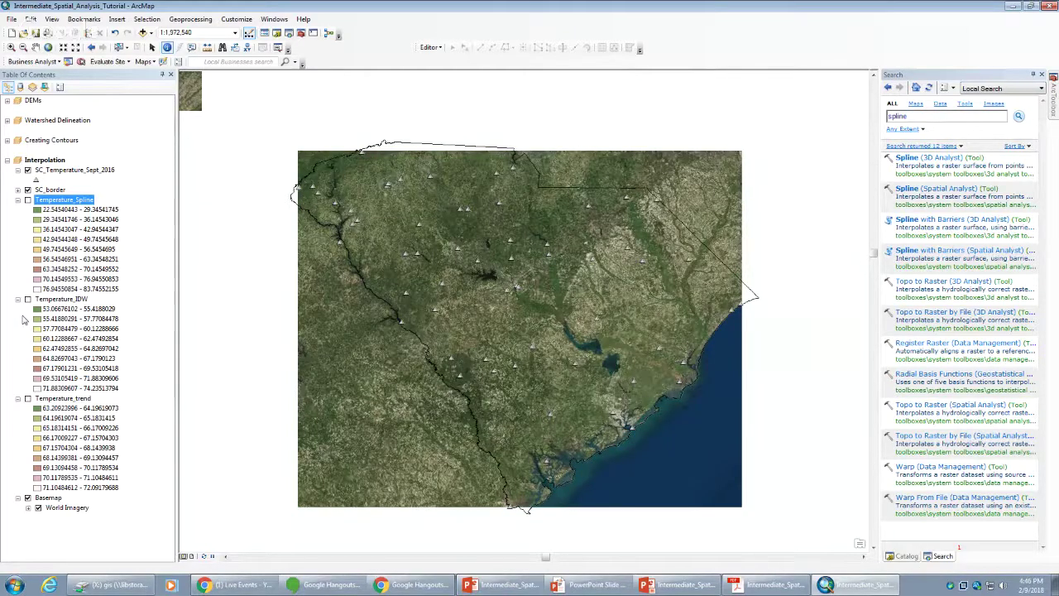
- Turn on Temperature_trend, Temperature_IDW and Temperature_Spline in turn, toggling the spline layer to compare it with IDW and leaving all three on
{"action": "left_click", "coordinate": [28, 398]}
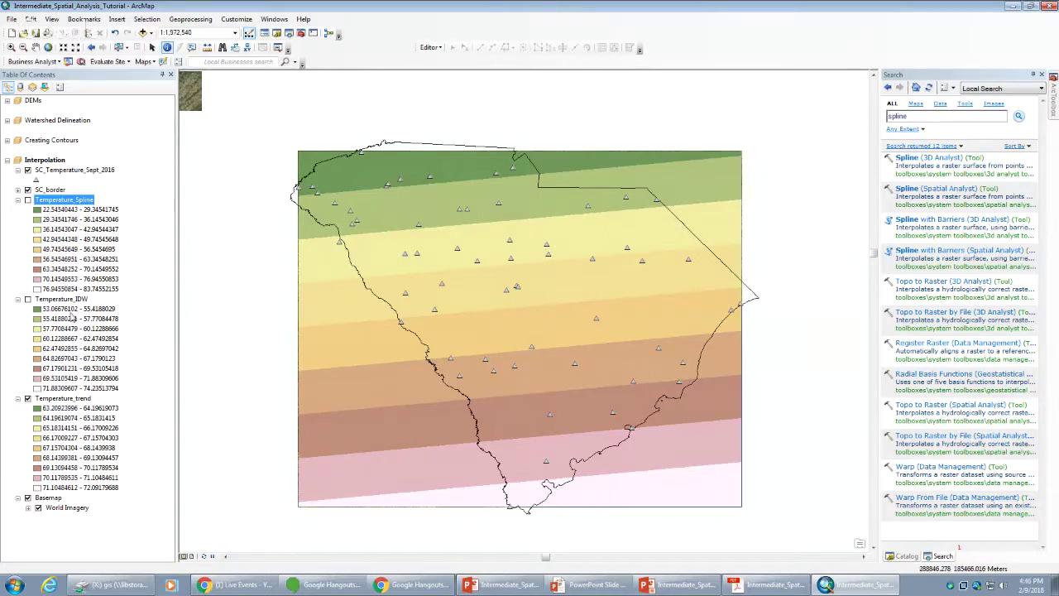
{"action": "left_click", "coordinate": [27, 299]}
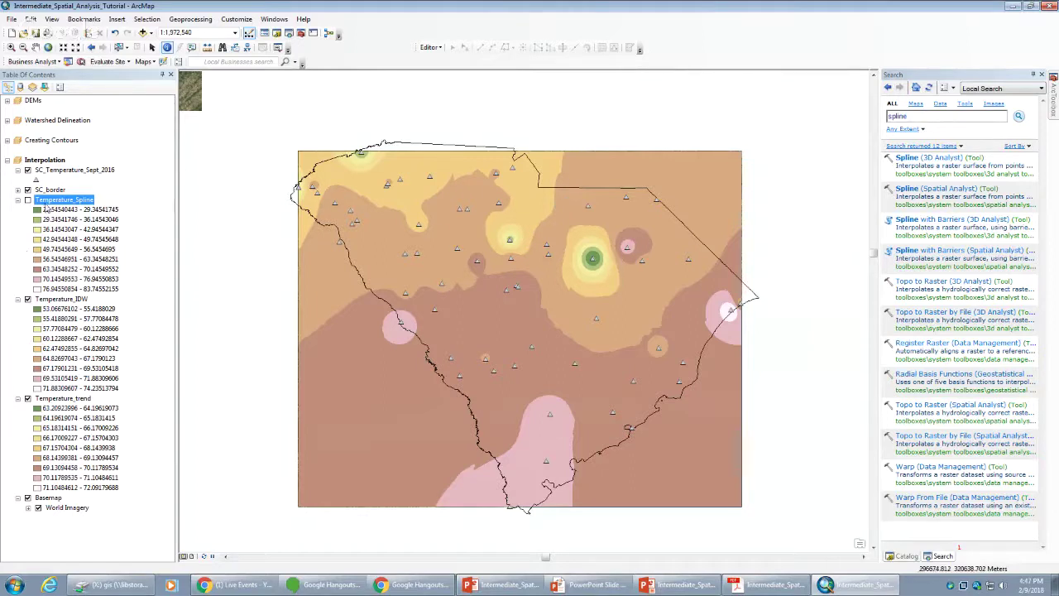
{"action": "left_click", "coordinate": [27, 200]}
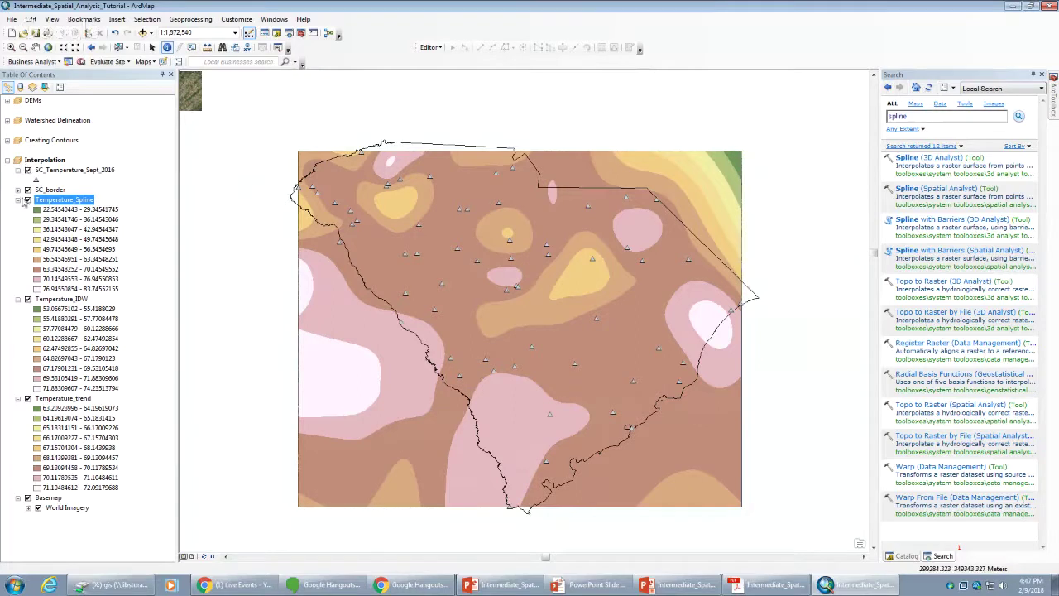
{"action": "left_click", "coordinate": [28, 200]}
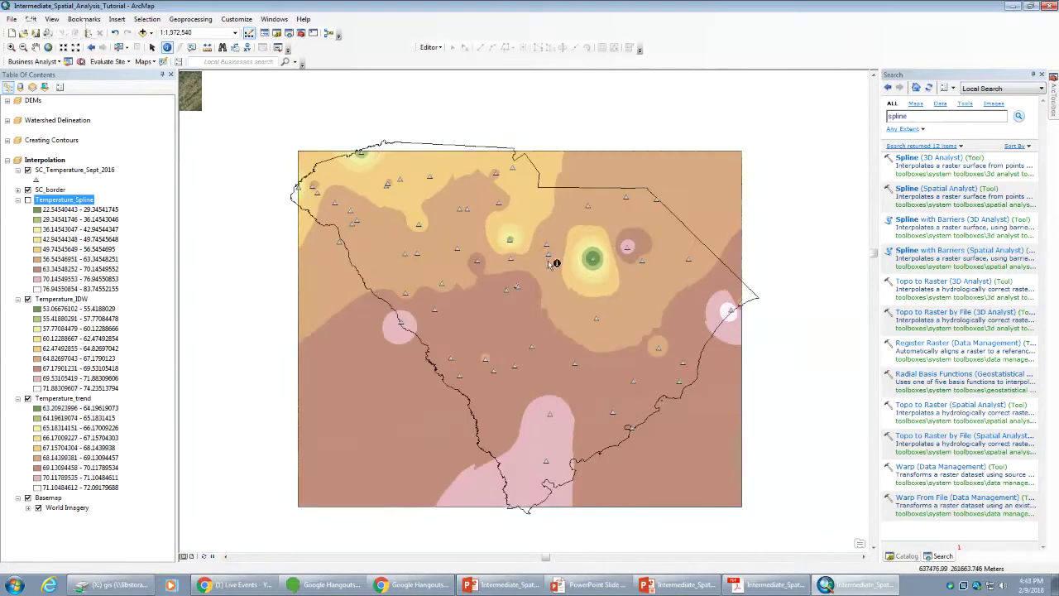
{"action": "left_click", "coordinate": [28, 201]}
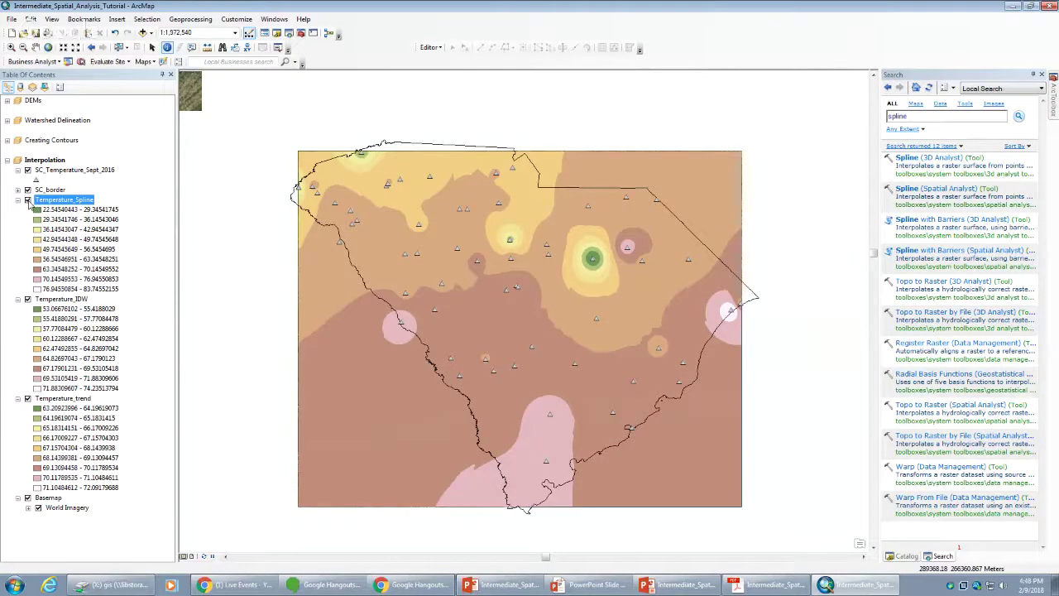